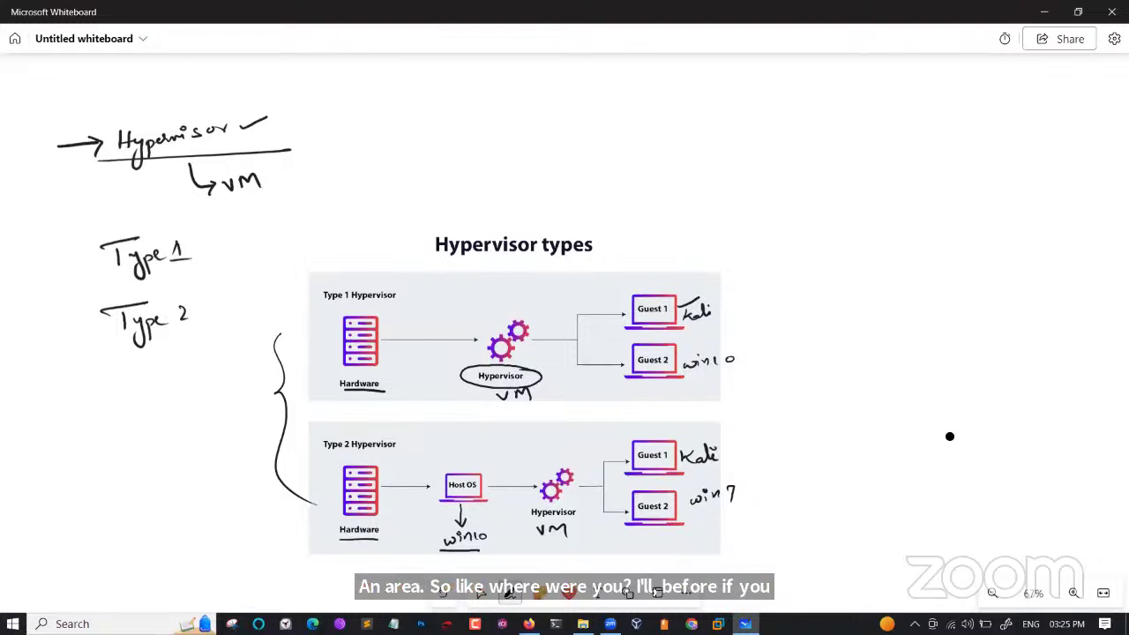
Handwrite and circle 'wifi' at the upper right, then bring the Kali VM window forward.
{"action": "mouse_move", "coordinate": [805, 187]}
{"action": "left_mouse_down"}
{"action": "mouse_move", "coordinate": [835, 188]}
{"action": "mouse_move", "coordinate": [843, 174]}
{"action": "mouse_move", "coordinate": [849, 194]}
{"action": "mouse_move", "coordinate": [865, 177]}
{"action": "left_mouse_up"}
{"action": "mouse_move", "coordinate": [872, 157]}
{"action": "left_mouse_down"}
{"action": "mouse_move", "coordinate": [829, 155]}
{"action": "mouse_move", "coordinate": [859, 155]}
{"action": "left_mouse_up"}
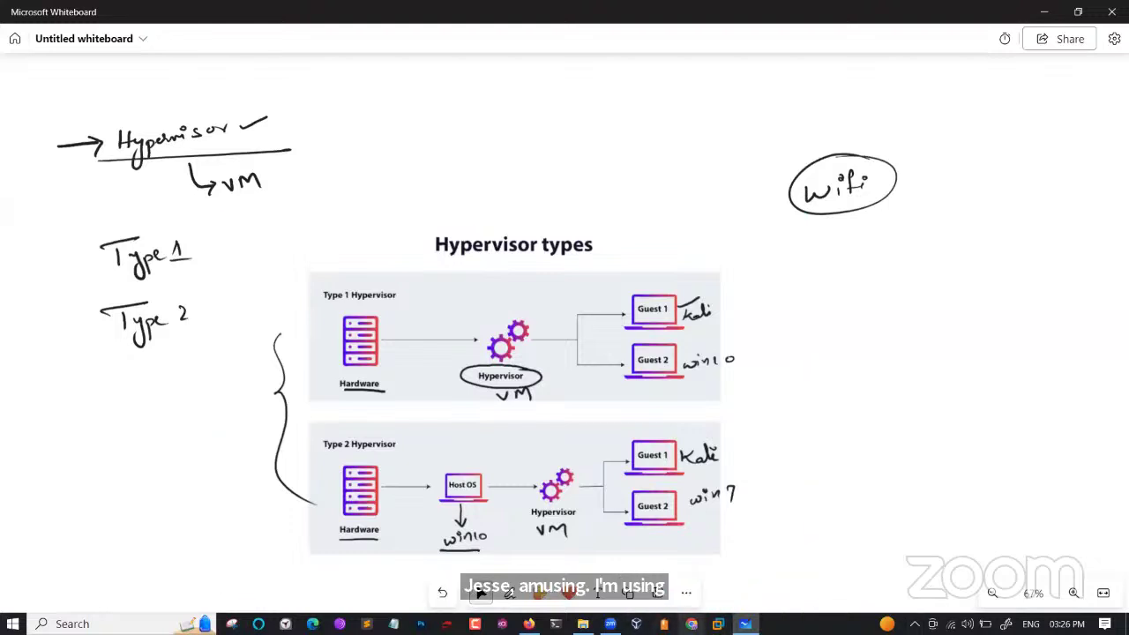
{"action": "left_click", "coordinate": [636, 624]}
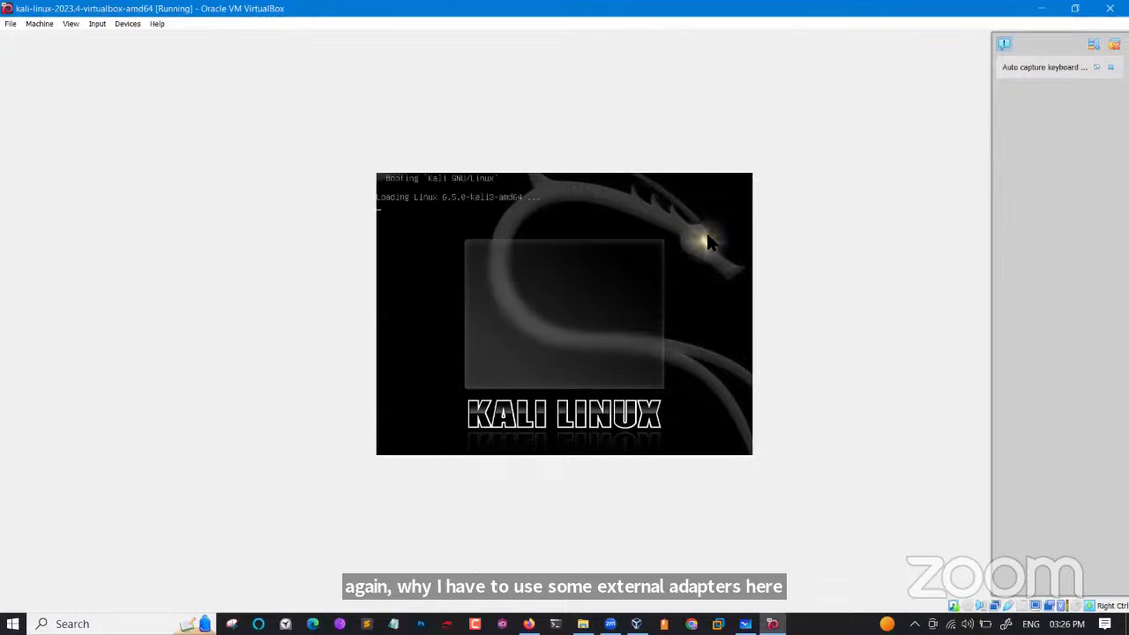
Return to the whiteboard notes while the Kali VM keeps booting.
{"action": "left_click", "coordinate": [746, 624]}
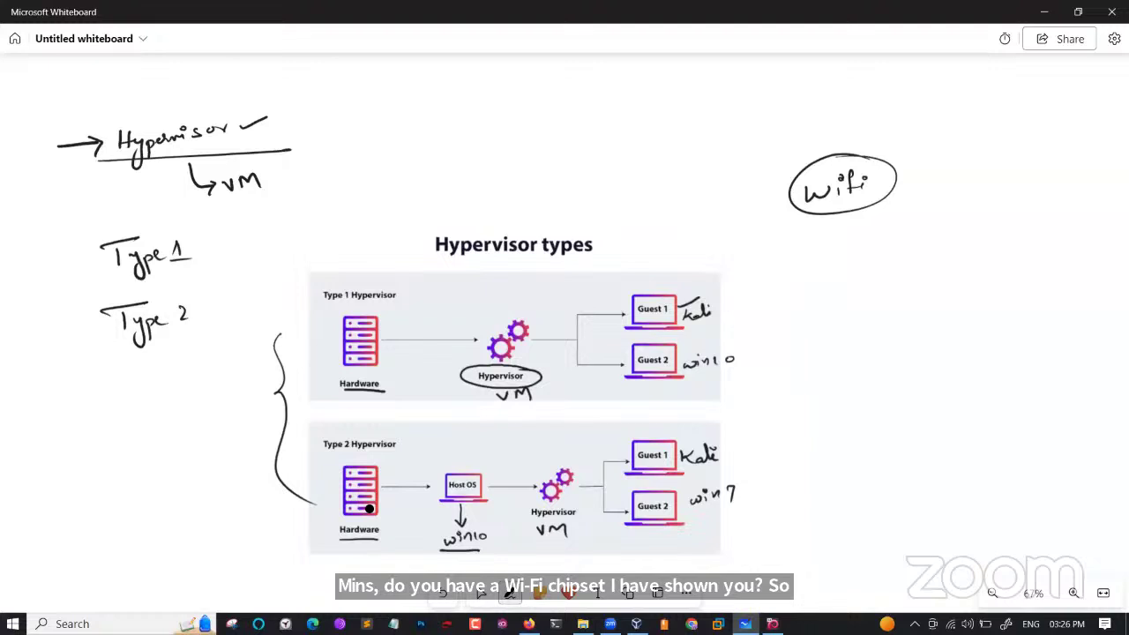
Box win10 and draw arcs linking Host OS, Hardware and the hypervisor in Type 2.
{"action": "mouse_move", "coordinate": [483, 524]}
{"action": "left_mouse_down"}
{"action": "mouse_move", "coordinate": [440, 526]}
{"action": "mouse_move", "coordinate": [425, 542]}
{"action": "mouse_move", "coordinate": [476, 548]}
{"action": "mouse_move", "coordinate": [486, 526]}
{"action": "left_mouse_up"}
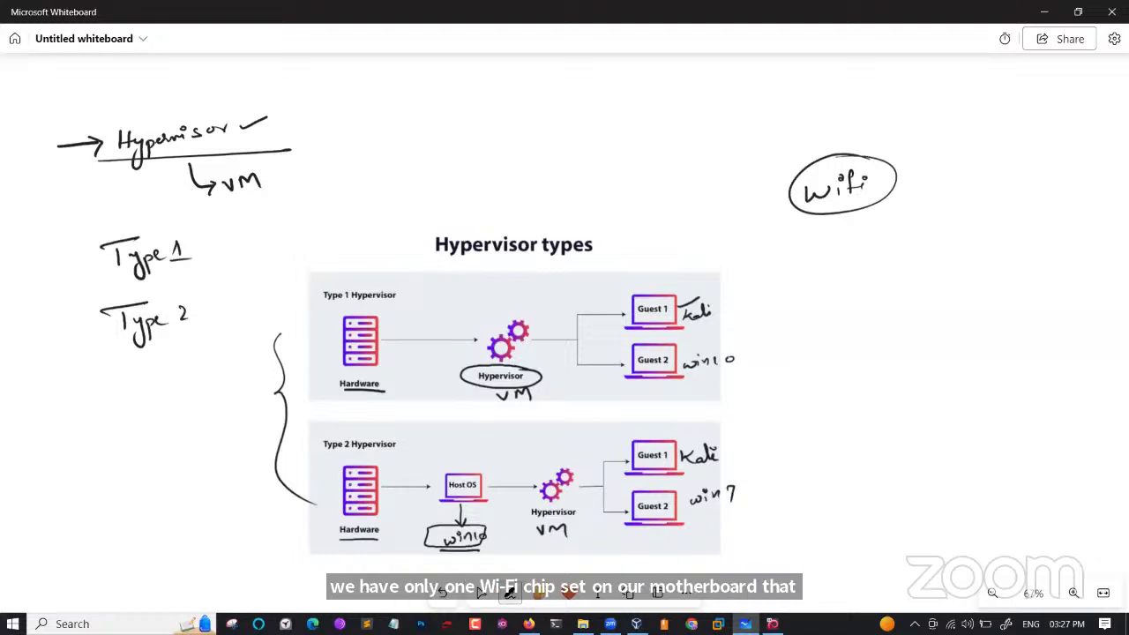
{"action": "mouse_move", "coordinate": [459, 472]}
{"action": "left_mouse_down"}
{"action": "mouse_move", "coordinate": [420, 453]}
{"action": "mouse_move", "coordinate": [369, 468]}
{"action": "mouse_move", "coordinate": [382, 472]}
{"action": "left_mouse_up"}
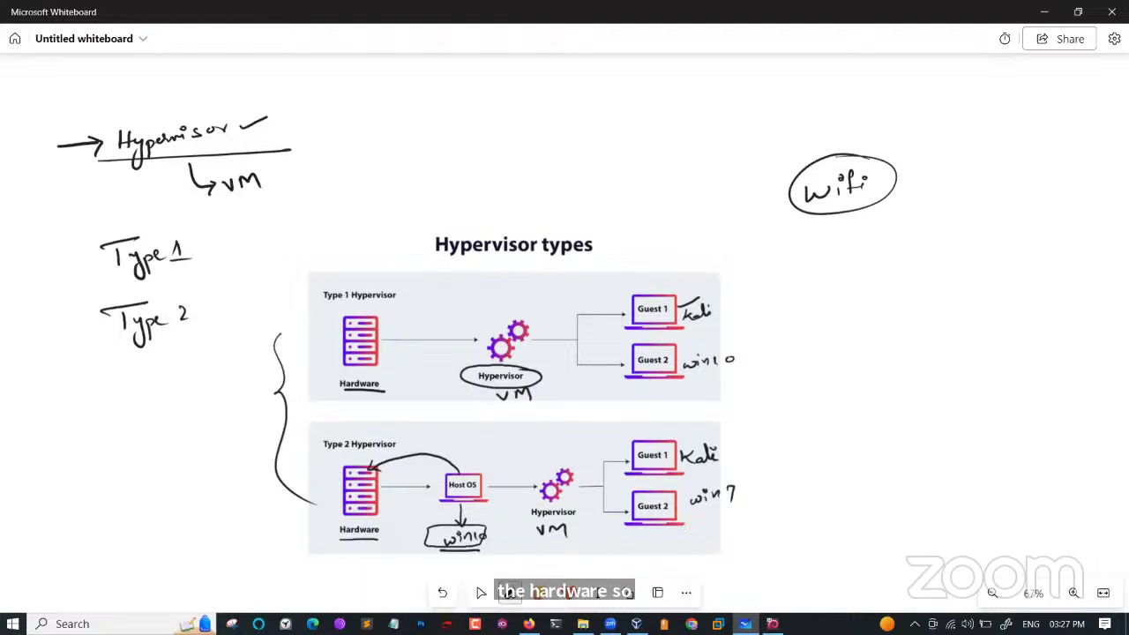
{"action": "mouse_move", "coordinate": [566, 471]}
{"action": "left_mouse_down"}
{"action": "mouse_move", "coordinate": [544, 452]}
{"action": "mouse_move", "coordinate": [496, 446]}
{"action": "mouse_move", "coordinate": [466, 471]}
{"action": "left_mouse_up"}
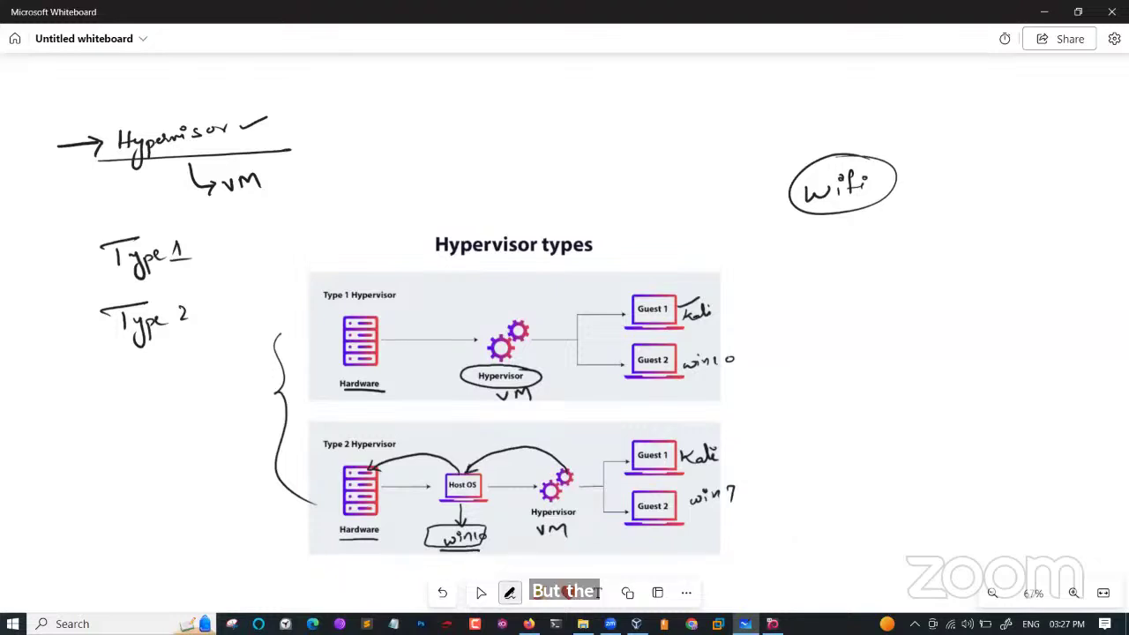
{"action": "mouse_move", "coordinate": [551, 491]}
{"action": "left_mouse_down"}
{"action": "mouse_move", "coordinate": [490, 566]}
{"action": "mouse_move", "coordinate": [385, 539]}
{"action": "mouse_move", "coordinate": [397, 548]}
{"action": "left_mouse_up"}
{"action": "mouse_move", "coordinate": [507, 550]}
{"action": "left_mouse_down"}
{"action": "mouse_move", "coordinate": [485, 572]}
{"action": "mouse_move", "coordinate": [508, 574]}
{"action": "left_mouse_up"}
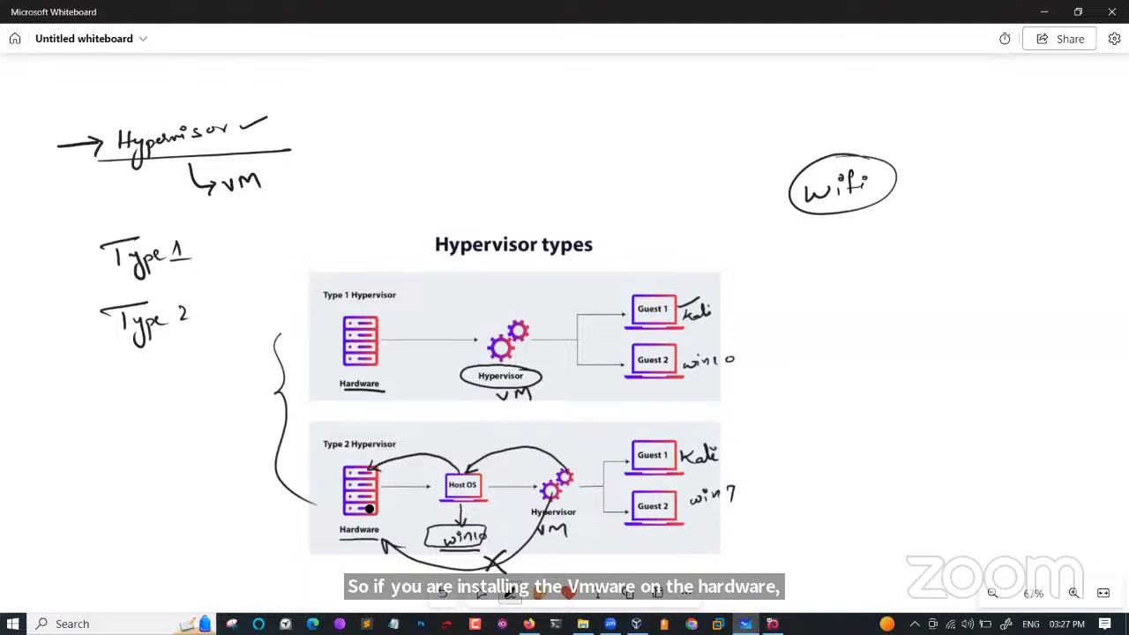
Circle Host OS, link it to Hardware, and draw an arrow out from VM.
{"action": "mouse_move", "coordinate": [481, 469]}
{"action": "left_mouse_down"}
{"action": "mouse_move", "coordinate": [457, 468]}
{"action": "mouse_move", "coordinate": [432, 499]}
{"action": "mouse_move", "coordinate": [483, 470]}
{"action": "left_mouse_up"}
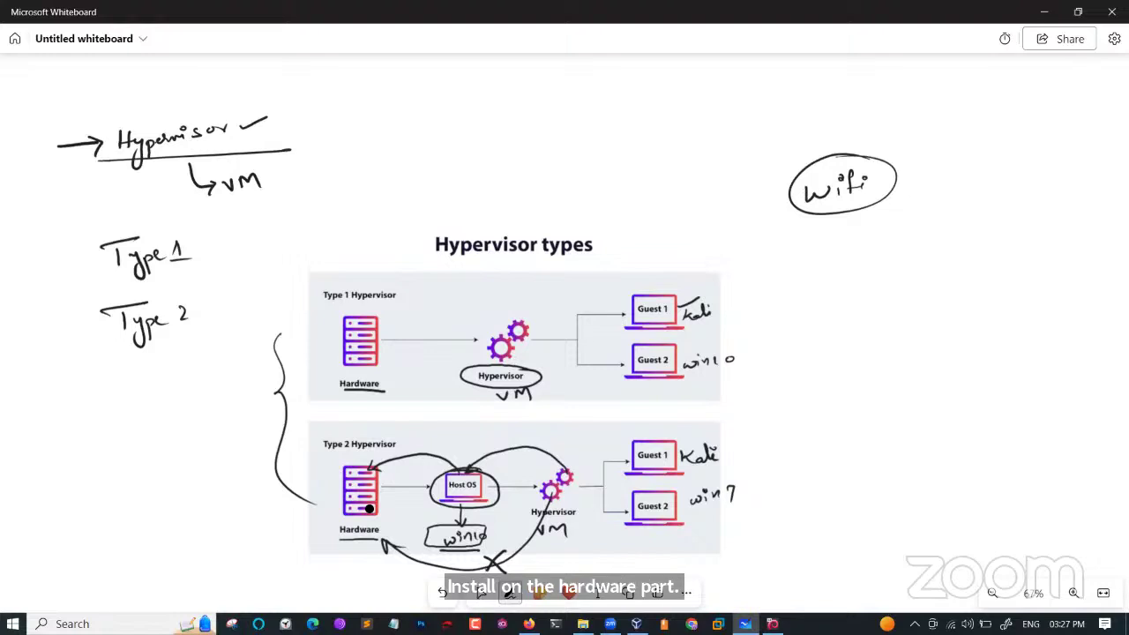
{"action": "left_click_drag", "start_coordinate": [374, 504], "coordinate": [430, 504]}
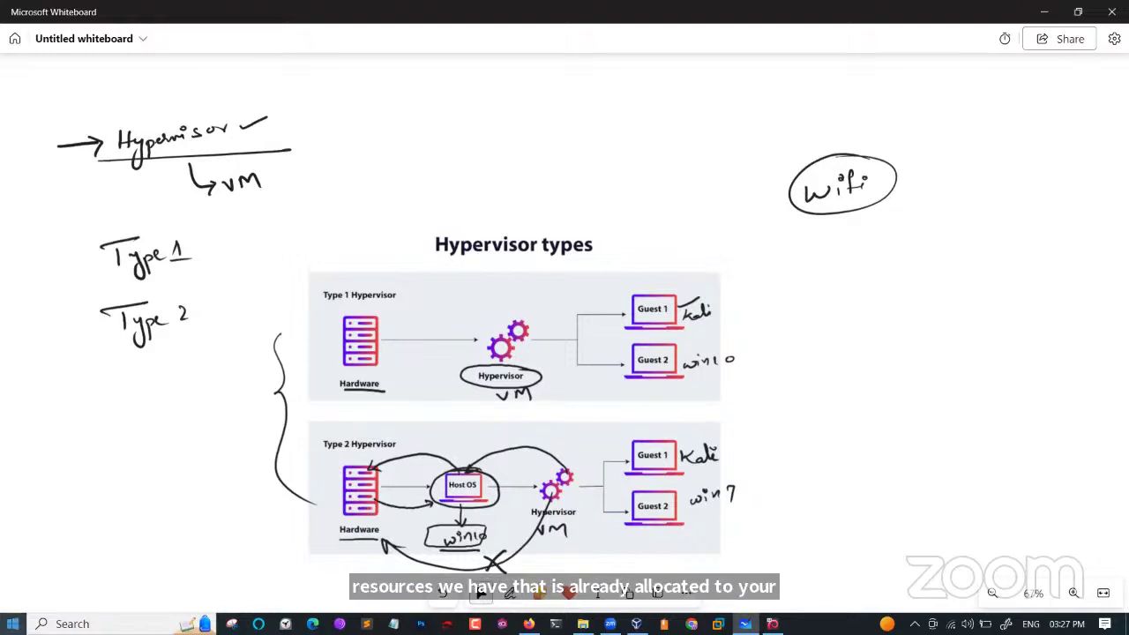
{"action": "left_click", "coordinate": [14, 624]}
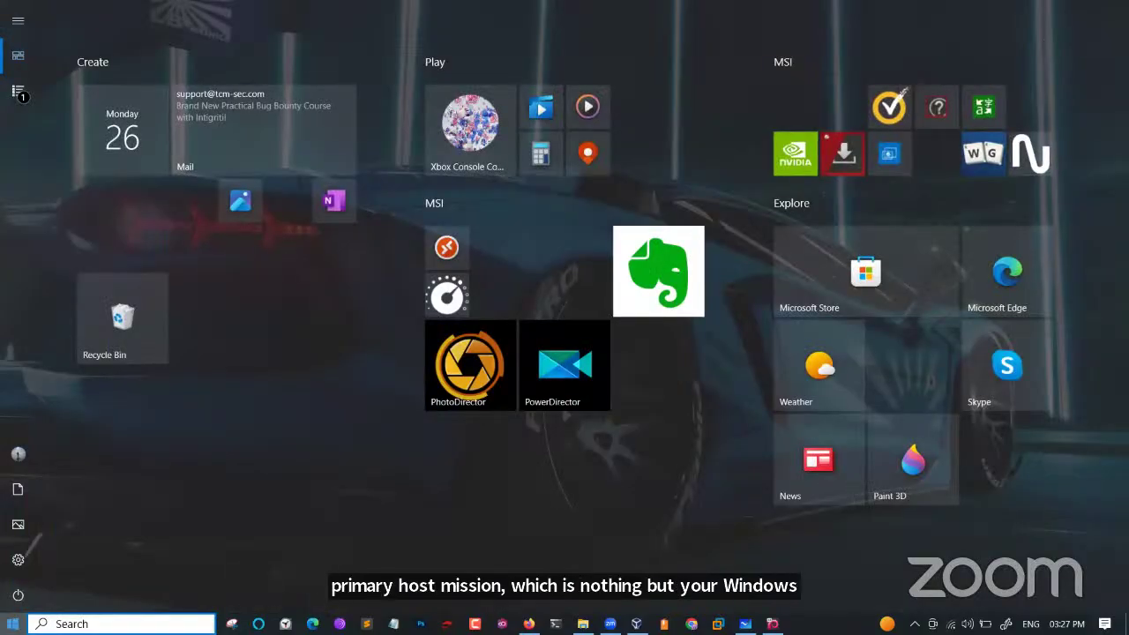
{"action": "left_click", "coordinate": [13, 623]}
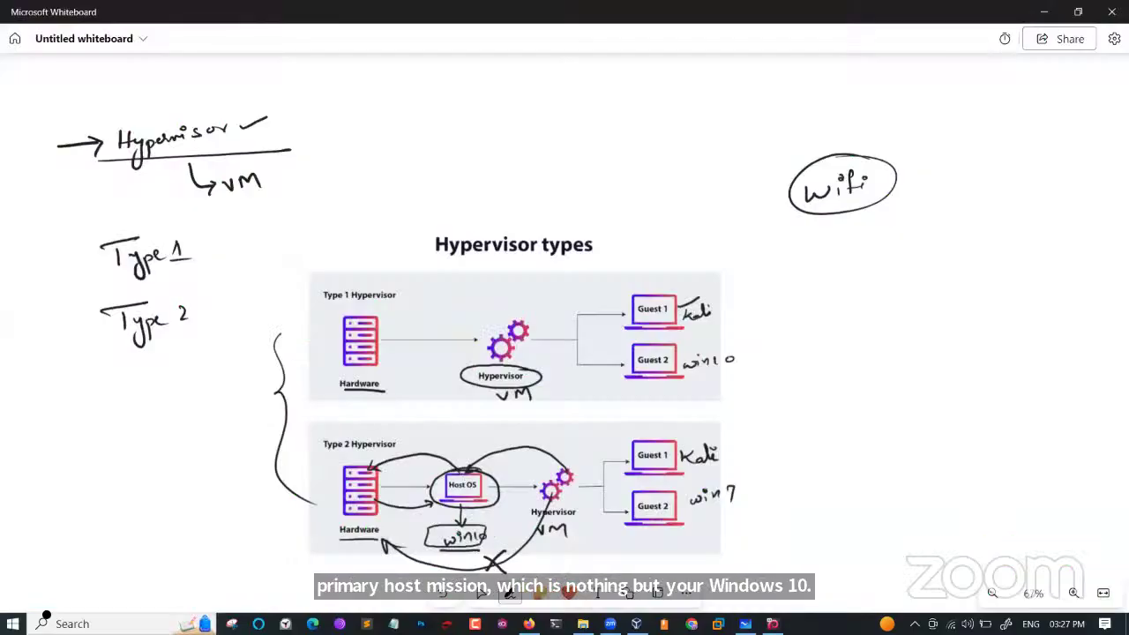
{"action": "left_click_drag", "start_coordinate": [547, 540], "coordinate": [600, 570]}
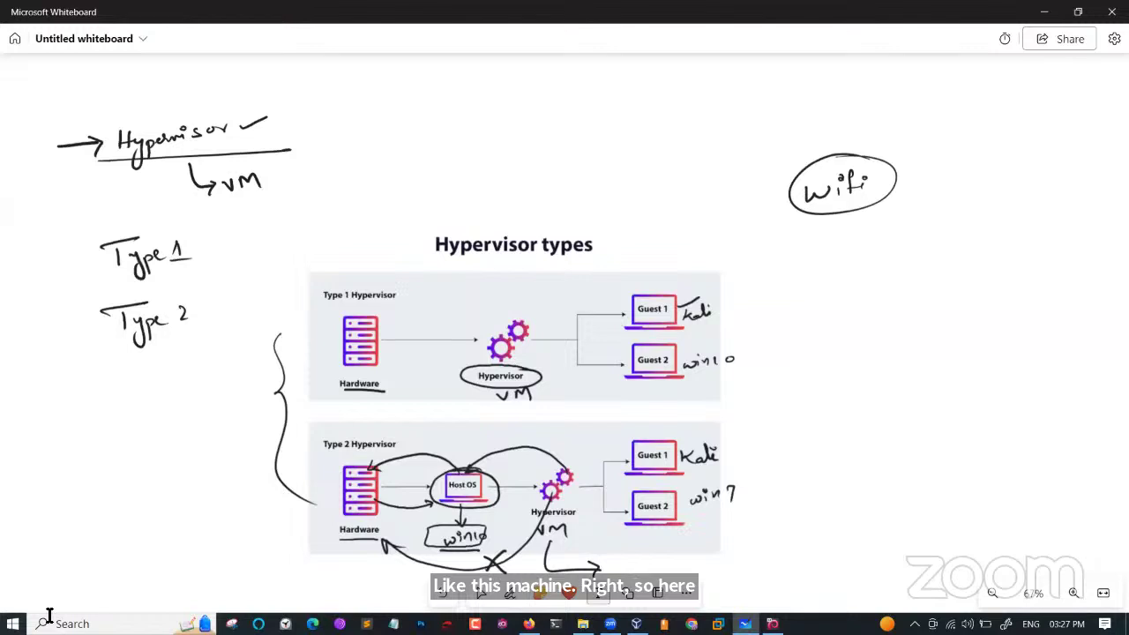
Write 'Limited access' by the Type 2 arrow, then arc and circle the Type 1 Hypervisor.
{"action": "left_click", "coordinate": [617, 518]}
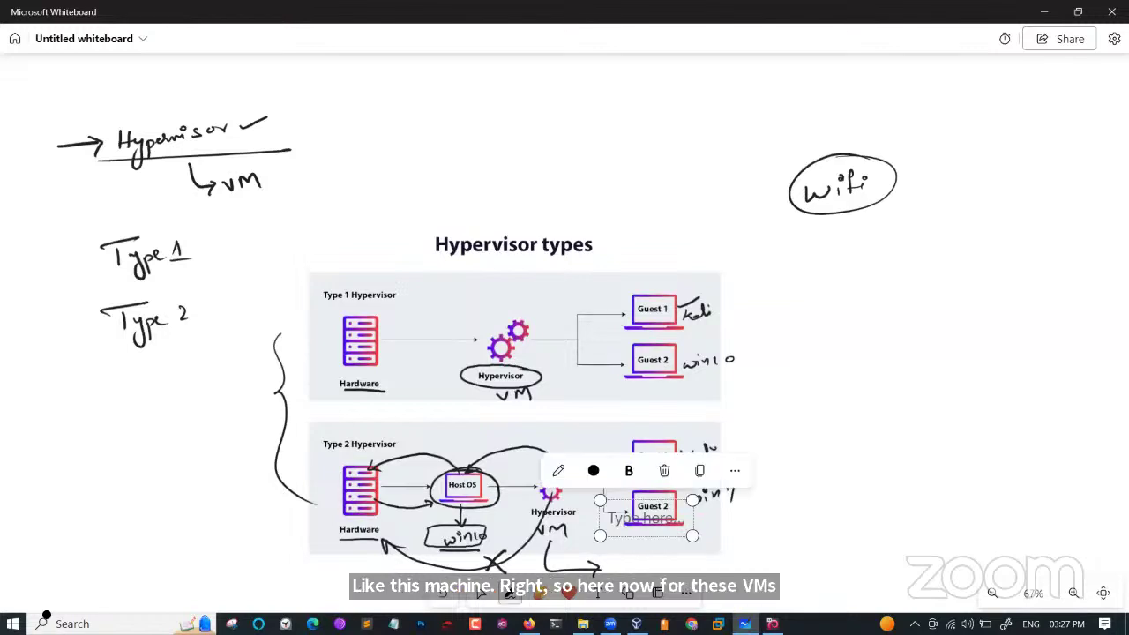
{"action": "mouse_move", "coordinate": [615, 556]}
{"action": "left_mouse_down"}
{"action": "mouse_move", "coordinate": [626, 573]}
{"action": "mouse_move", "coordinate": [762, 553]}
{"action": "left_mouse_up"}
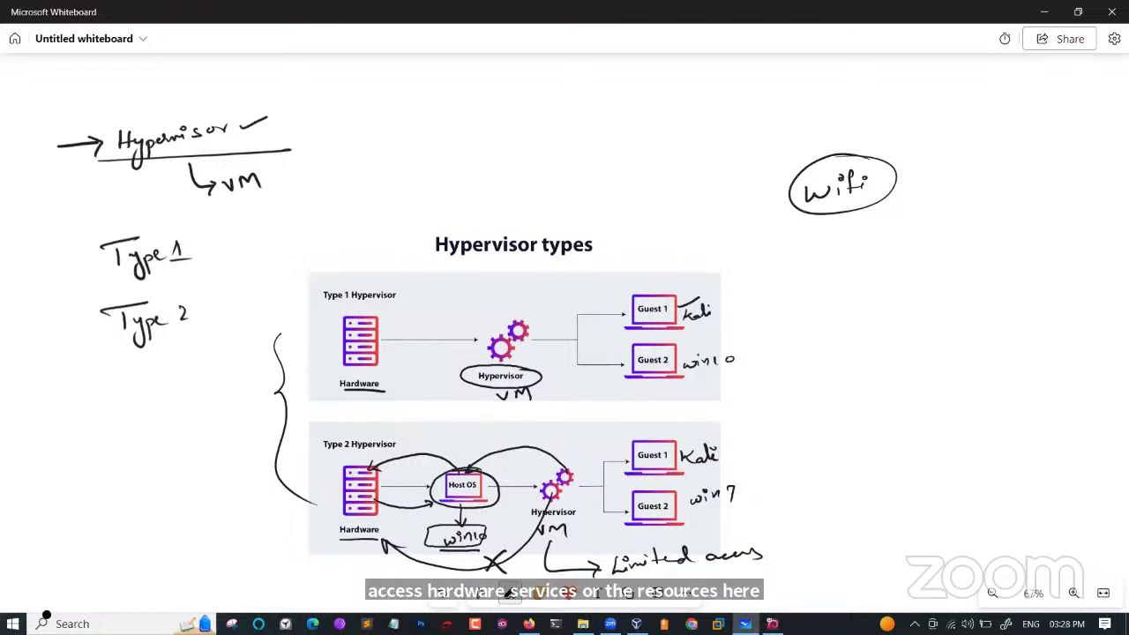
{"action": "mouse_move", "coordinate": [506, 326]}
{"action": "left_mouse_down"}
{"action": "mouse_move", "coordinate": [471, 305]}
{"action": "mouse_move", "coordinate": [363, 328]}
{"action": "mouse_move", "coordinate": [372, 319]}
{"action": "left_mouse_up"}
{"action": "mouse_move", "coordinate": [527, 367]}
{"action": "left_mouse_down"}
{"action": "mouse_move", "coordinate": [515, 364]}
{"action": "mouse_move", "coordinate": [491, 397]}
{"action": "mouse_move", "coordinate": [529, 365]}
{"action": "left_mouse_up"}
{"action": "mouse_move", "coordinate": [654, 284]}
{"action": "left_mouse_down"}
{"action": "mouse_move", "coordinate": [673, 303]}
{"action": "mouse_move", "coordinate": [448, 289]}
{"action": "mouse_move", "coordinate": [374, 325]}
{"action": "left_mouse_up"}
Circle Type 1 Hardware and brace the two guests with a circled 'Server' label.
{"action": "mouse_move", "coordinate": [388, 377]}
{"action": "left_mouse_down"}
{"action": "mouse_move", "coordinate": [388, 398]}
{"action": "mouse_move", "coordinate": [370, 377]}
{"action": "left_mouse_up"}
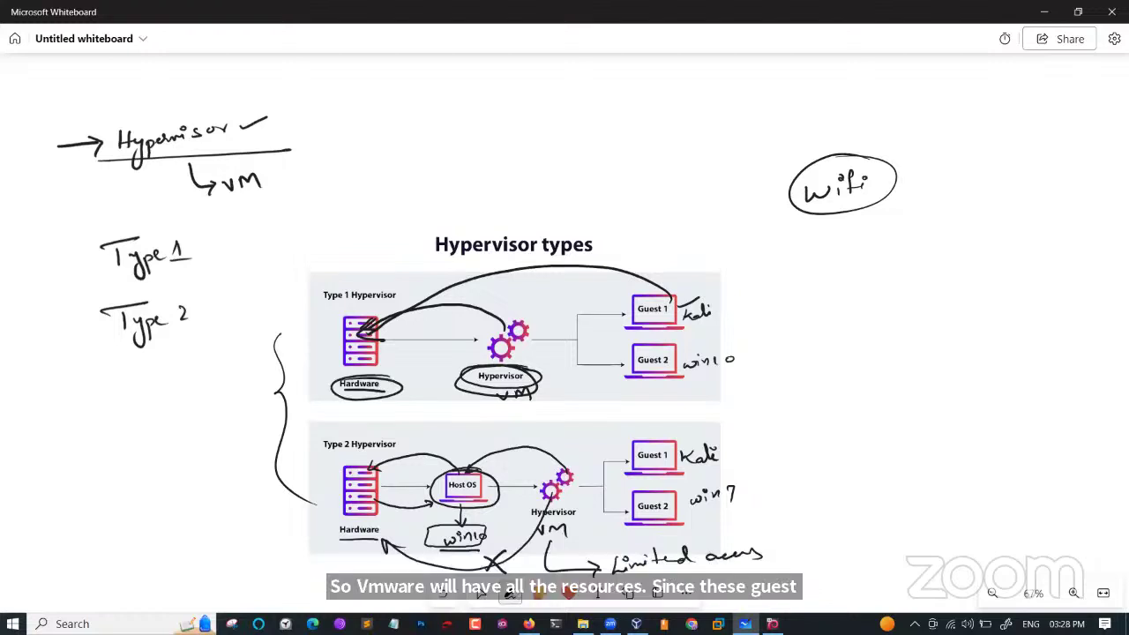
{"action": "mouse_move", "coordinate": [670, 288]}
{"action": "left_mouse_down"}
{"action": "mouse_move", "coordinate": [708, 272]}
{"action": "mouse_move", "coordinate": [702, 281]}
{"action": "left_mouse_up"}
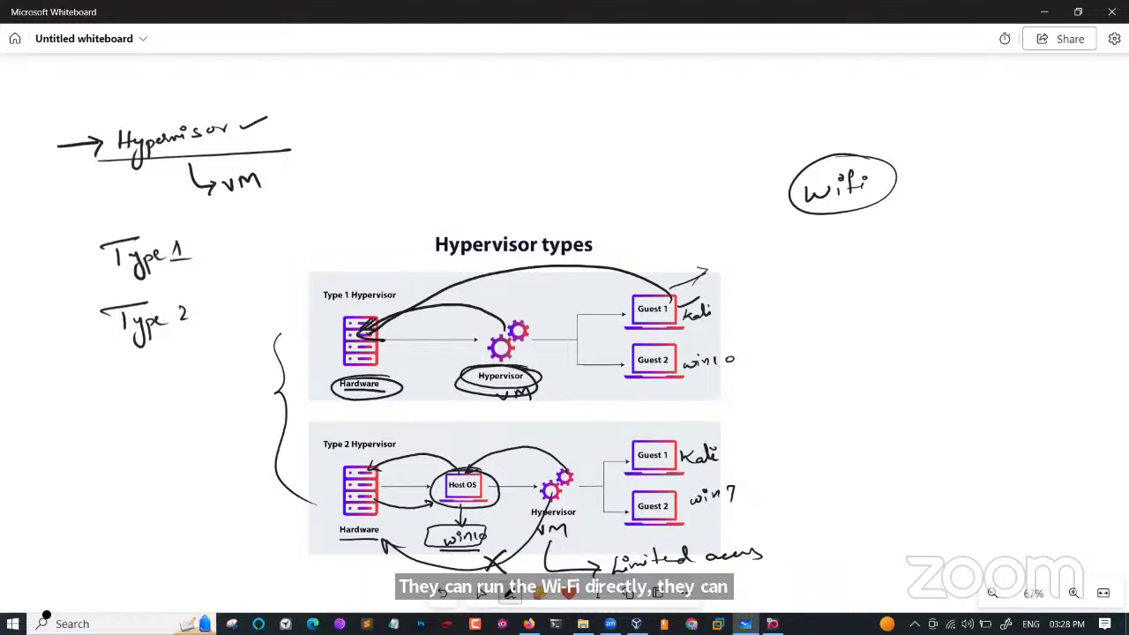
{"action": "left_click_drag", "start_coordinate": [728, 284], "coordinate": [732, 374]}
{"action": "mouse_move", "coordinate": [785, 305]}
{"action": "left_mouse_down"}
{"action": "mouse_move", "coordinate": [766, 326]}
{"action": "mouse_move", "coordinate": [873, 310]}
{"action": "left_mouse_up"}
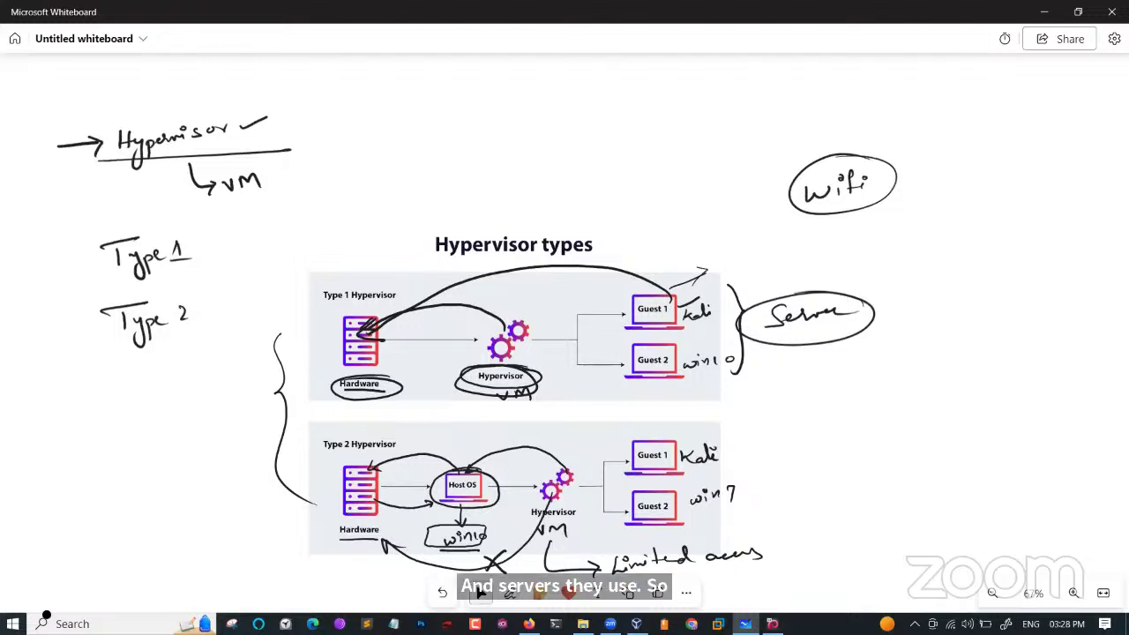
Write 'web ser → win' and 'Email → Kali' beside the Server note.
{"action": "left_click_drag", "start_coordinate": [856, 259], "coordinate": [932, 257]}
{"action": "left_click_drag", "start_coordinate": [950, 249], "coordinate": [968, 252]}
{"action": "left_click_drag", "start_coordinate": [979, 240], "coordinate": [1015, 231]}
{"action": "left_click_drag", "start_coordinate": [1014, 231], "coordinate": [1028, 236]}
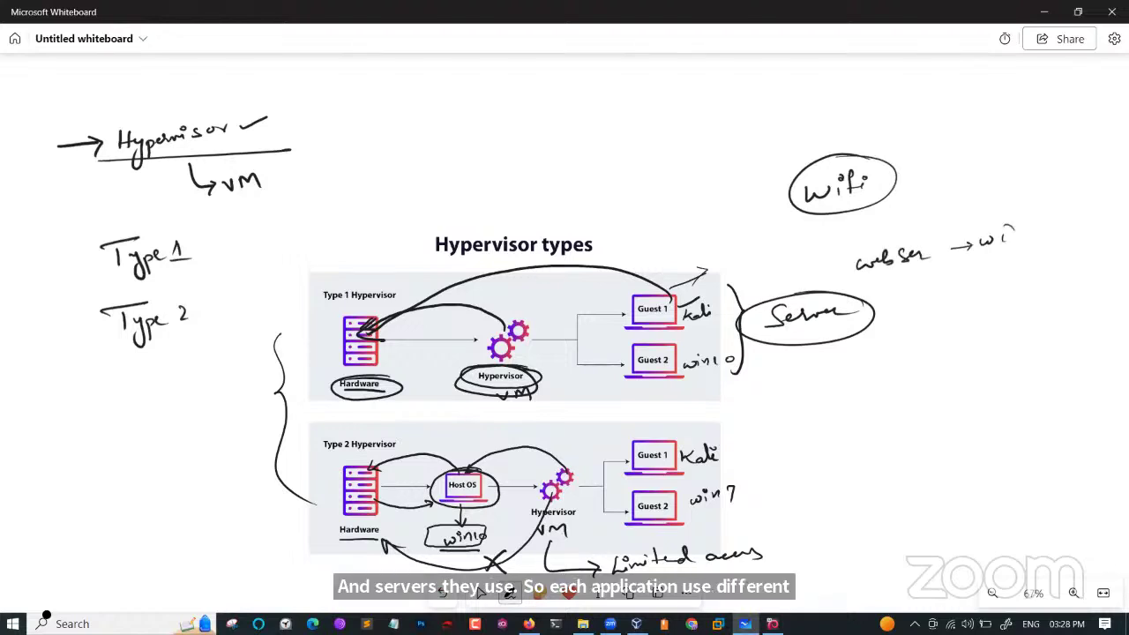
{"action": "left_click_drag", "start_coordinate": [882, 309], "coordinate": [979, 295]}
{"action": "mouse_move", "coordinate": [988, 275]}
{"action": "left_mouse_down"}
{"action": "mouse_move", "coordinate": [992, 291]}
{"action": "mouse_move", "coordinate": [1034, 272]}
{"action": "left_mouse_up"}
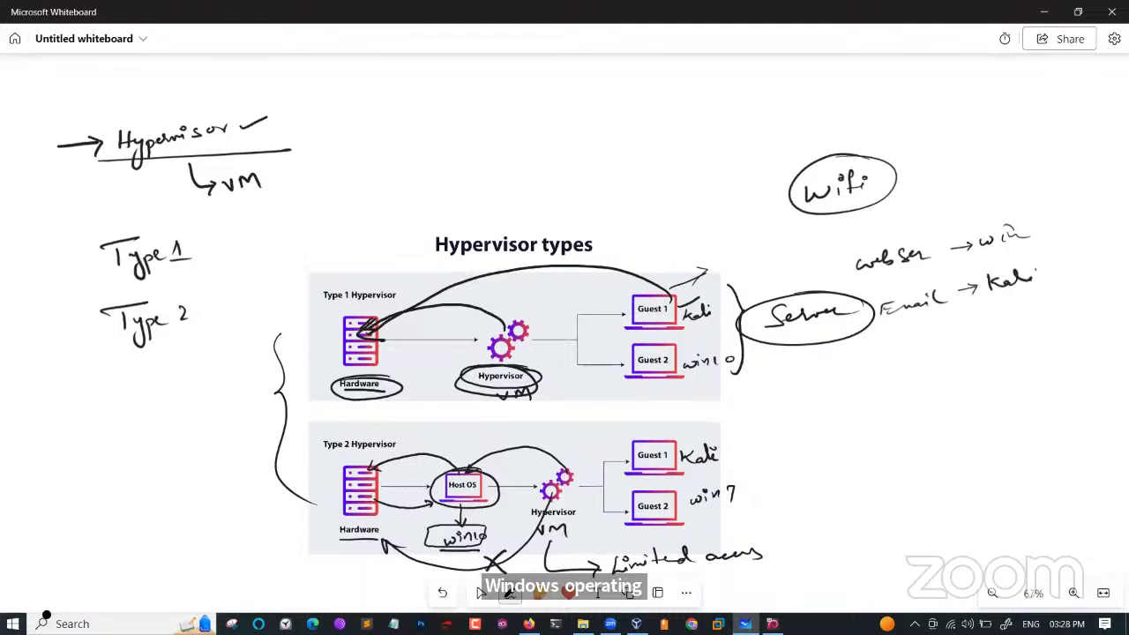
Add 'Applic → centOS' and brace the three server rows with linking arcs.
{"action": "left_click_drag", "start_coordinate": [893, 351], "coordinate": [910, 339]}
{"action": "left_click_drag", "start_coordinate": [907, 340], "coordinate": [926, 360]}
{"action": "mouse_move", "coordinate": [923, 337]}
{"action": "left_mouse_down"}
{"action": "mouse_move", "coordinate": [933, 358]}
{"action": "mouse_move", "coordinate": [946, 335]}
{"action": "left_mouse_up"}
{"action": "left_click_drag", "start_coordinate": [946, 345], "coordinate": [996, 328]}
{"action": "mouse_move", "coordinate": [990, 324]}
{"action": "left_mouse_down"}
{"action": "mouse_move", "coordinate": [998, 336]}
{"action": "mouse_move", "coordinate": [1045, 312]}
{"action": "mouse_move", "coordinate": [1071, 314]}
{"action": "mouse_move", "coordinate": [1065, 323]}
{"action": "left_mouse_up"}
{"action": "mouse_move", "coordinate": [1053, 211]}
{"action": "left_mouse_down"}
{"action": "mouse_move", "coordinate": [1078, 243]}
{"action": "mouse_move", "coordinate": [1078, 310]}
{"action": "left_mouse_up"}
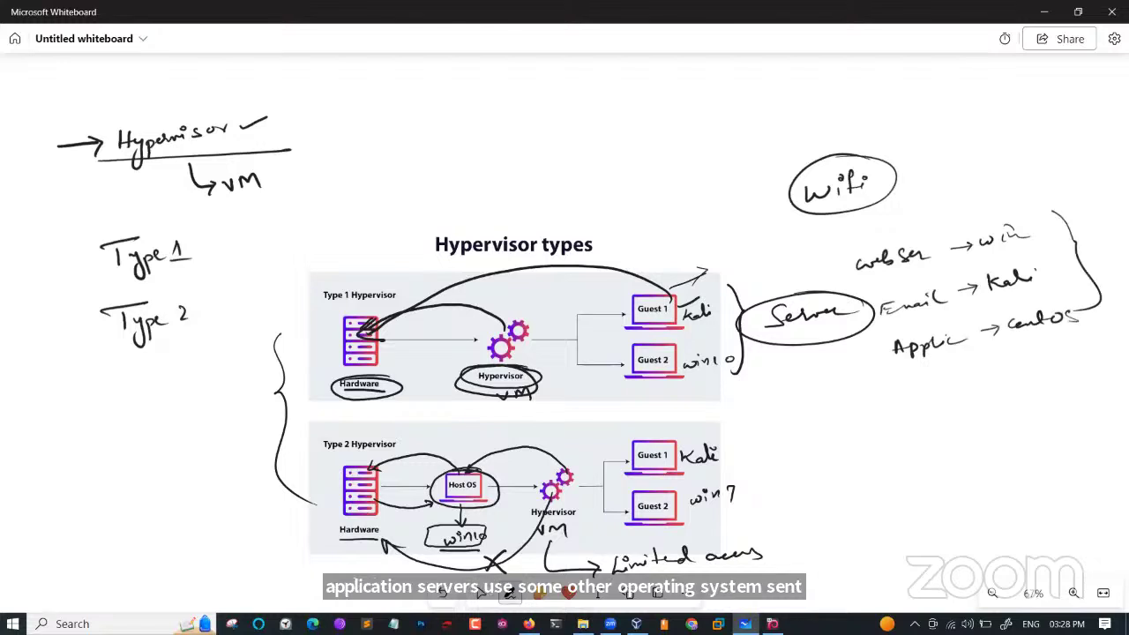
{"action": "left_click_drag", "start_coordinate": [958, 238], "coordinate": [993, 353]}
{"action": "mouse_move", "coordinate": [1014, 237]}
{"action": "left_mouse_down"}
{"action": "mouse_move", "coordinate": [981, 217]}
{"action": "mouse_move", "coordinate": [918, 247]}
{"action": "left_mouse_up"}
{"action": "mouse_move", "coordinate": [1002, 263]}
{"action": "left_mouse_down"}
{"action": "mouse_move", "coordinate": [951, 293]}
{"action": "mouse_move", "coordinate": [1002, 311]}
{"action": "mouse_move", "coordinate": [989, 329]}
{"action": "left_mouse_up"}
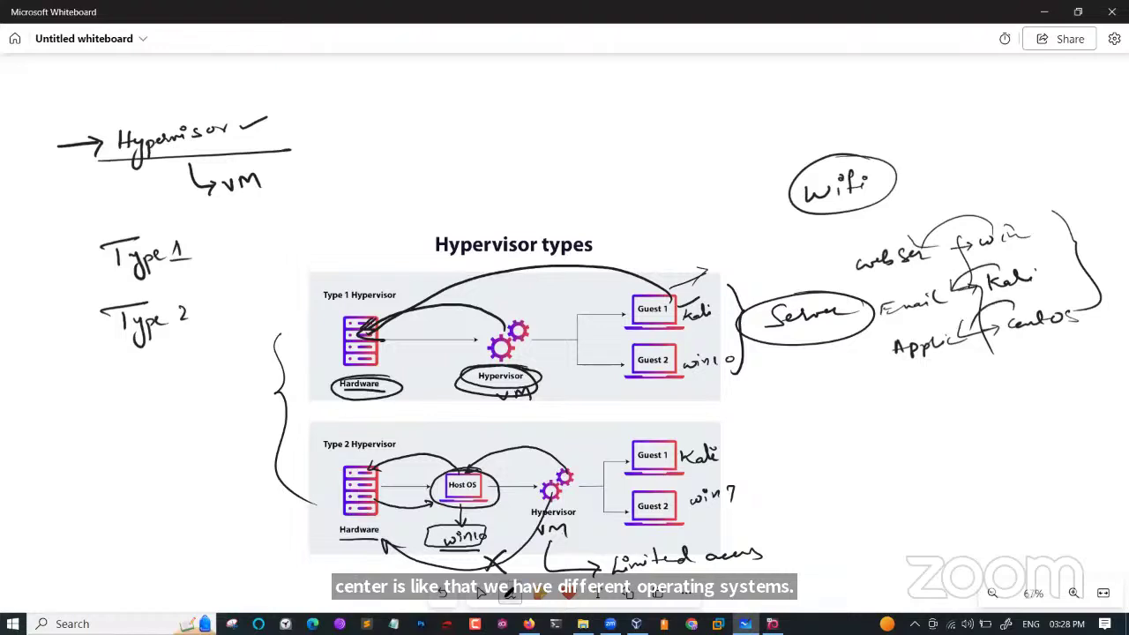
{"action": "left_click_drag", "start_coordinate": [970, 222], "coordinate": [1067, 231]}
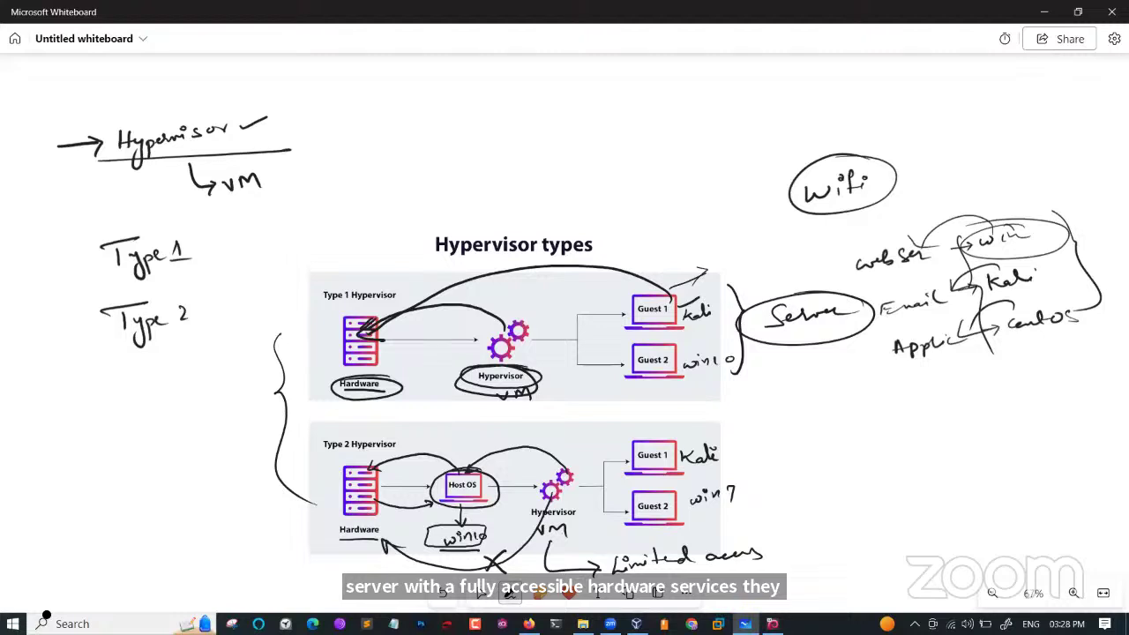
Beside win7, write 'Type Limited Hardware resources' after an arrow, circling 'resources'.
{"action": "left_click_drag", "start_coordinate": [809, 469], "coordinate": [811, 486]}
{"action": "left_click_drag", "start_coordinate": [836, 468], "coordinate": [838, 473]}
{"action": "left_click_drag", "start_coordinate": [842, 469], "coordinate": [849, 496]}
{"action": "mouse_move", "coordinate": [855, 475]}
{"action": "left_mouse_down"}
{"action": "mouse_move", "coordinate": [859, 488]}
{"action": "mouse_move", "coordinate": [876, 472]}
{"action": "left_mouse_up"}
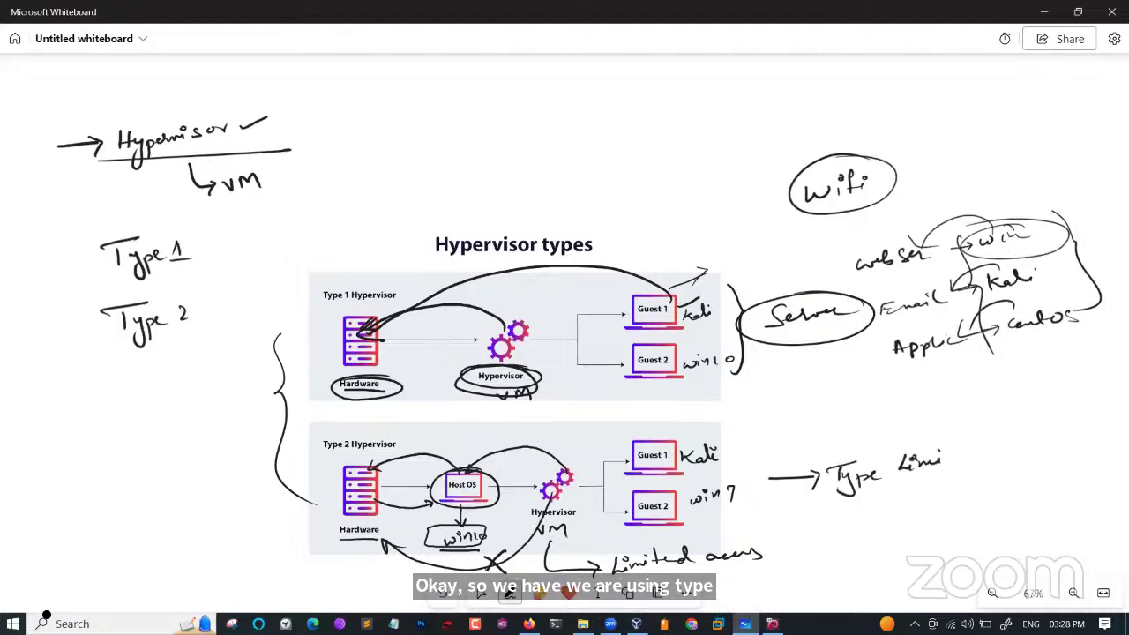
{"action": "left_click_drag", "start_coordinate": [946, 458], "coordinate": [1052, 434]}
{"action": "left_click_drag", "start_coordinate": [972, 485], "coordinate": [1044, 477]}
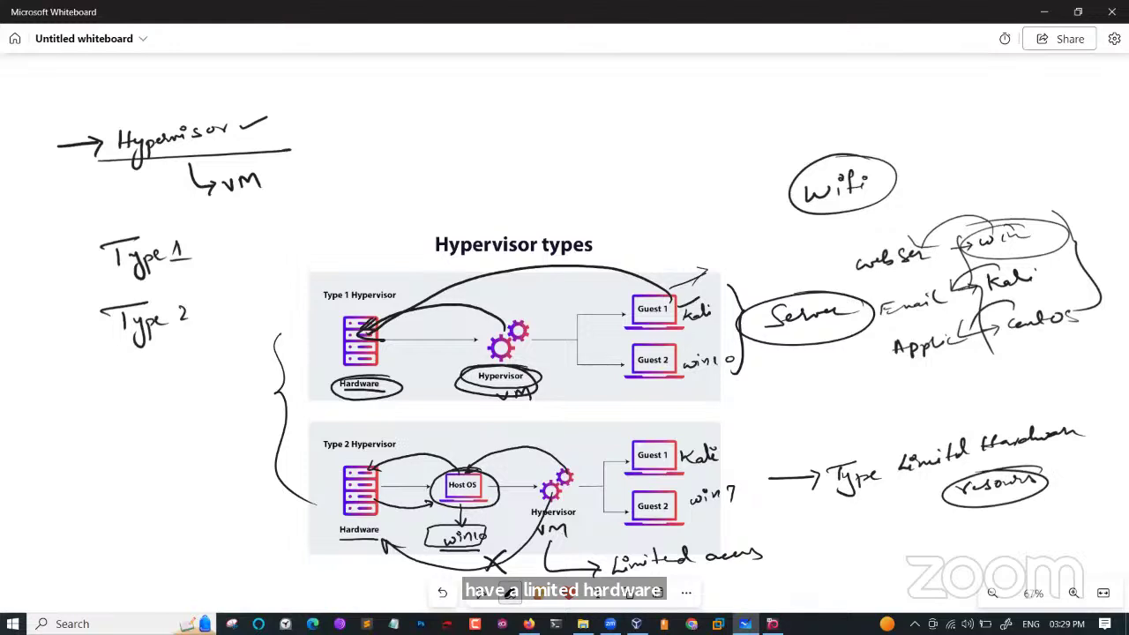
Sign in to the Kali VM with its username and password.
{"action": "key", "text": "alt+Tab"}
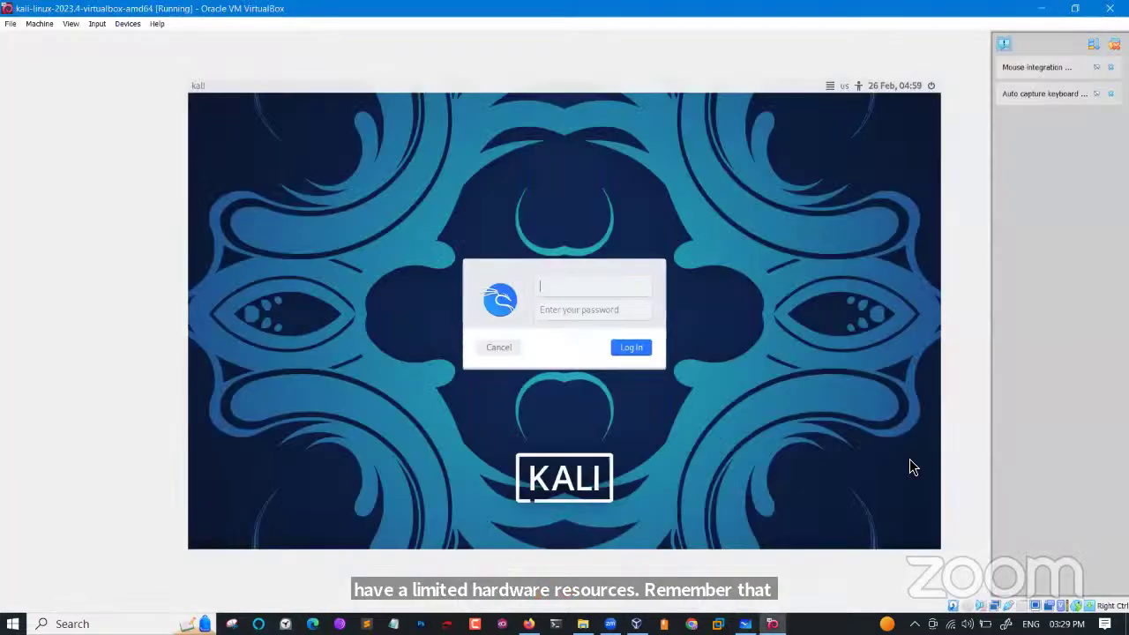
{"action": "type", "text": "t"}
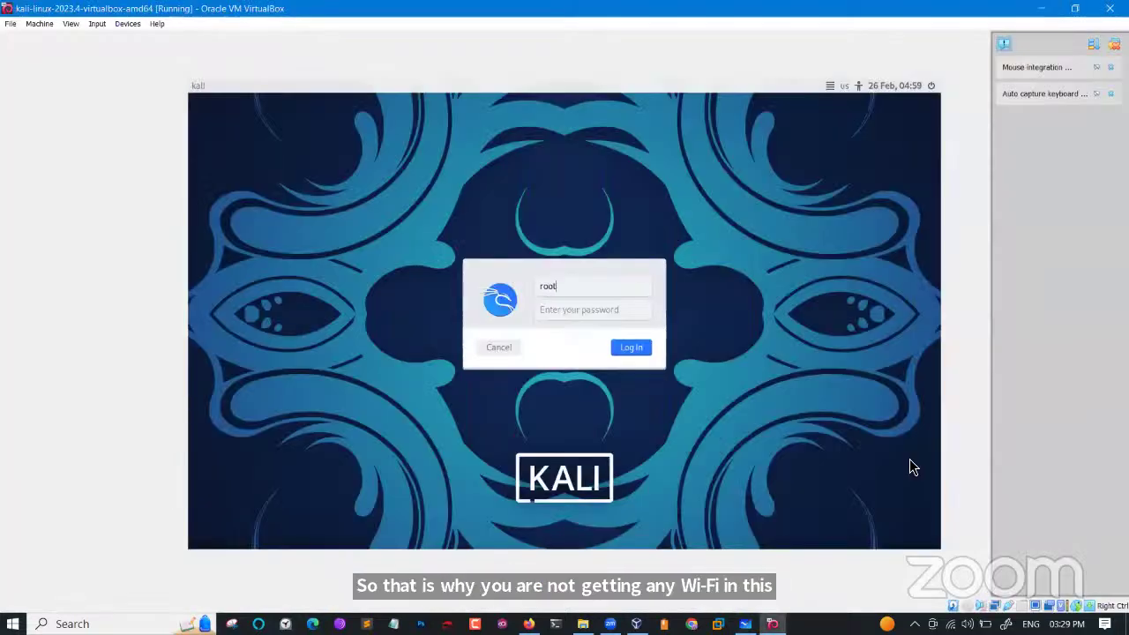
{"action": "key", "text": "Tab"}
{"action": "type", "text": "toor"}
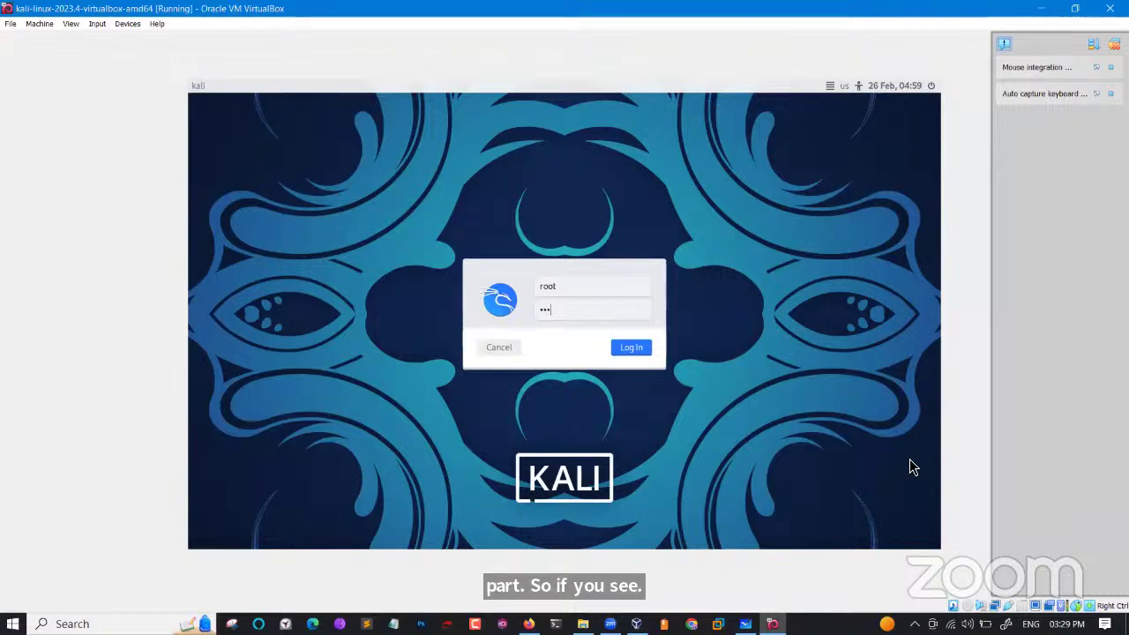
{"action": "key", "text": "Return"}
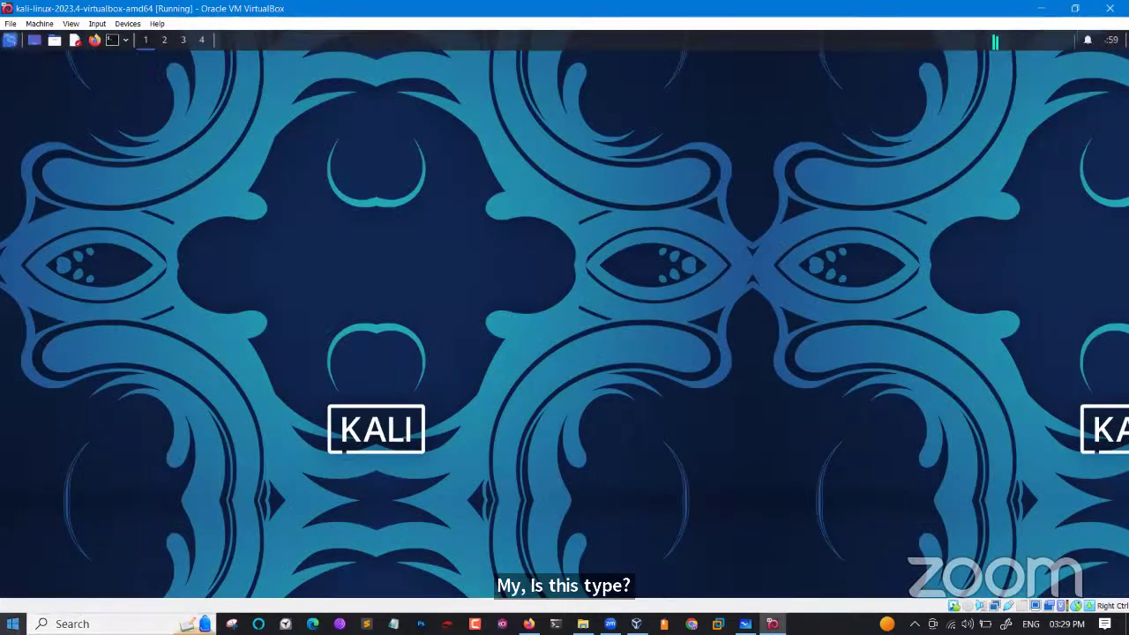
Switch between VirtualBox Manager and the Kali VM and check the VM's network options.
{"action": "left_click", "coordinate": [13, 624]}
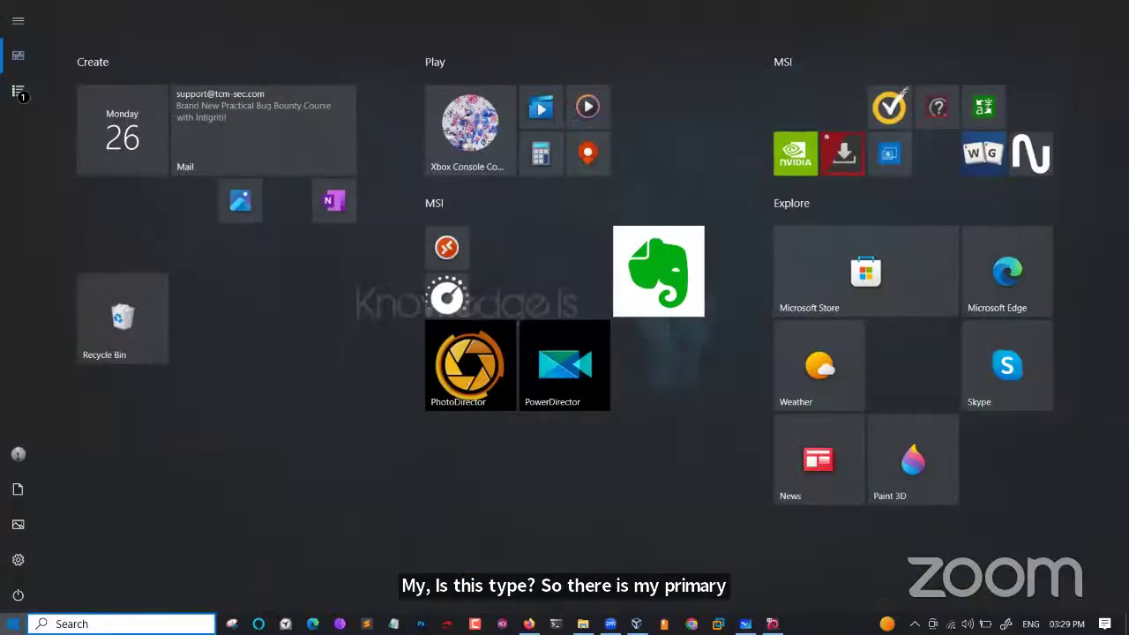
{"action": "key", "text": "Escape"}
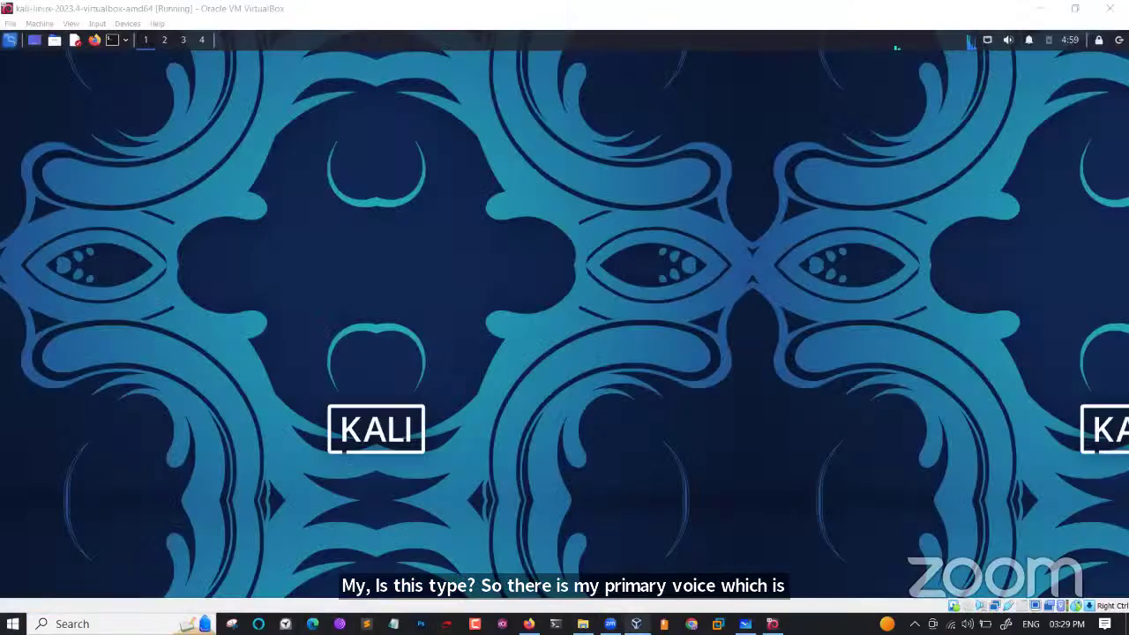
{"action": "left_click", "coordinate": [636, 624]}
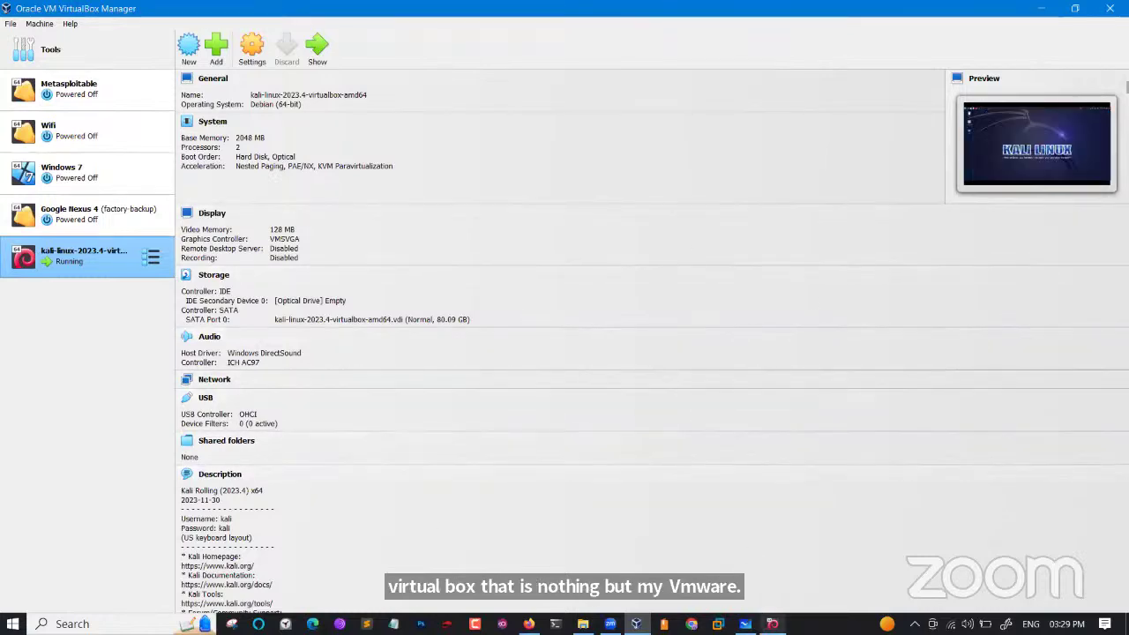
{"action": "left_click", "coordinate": [772, 624]}
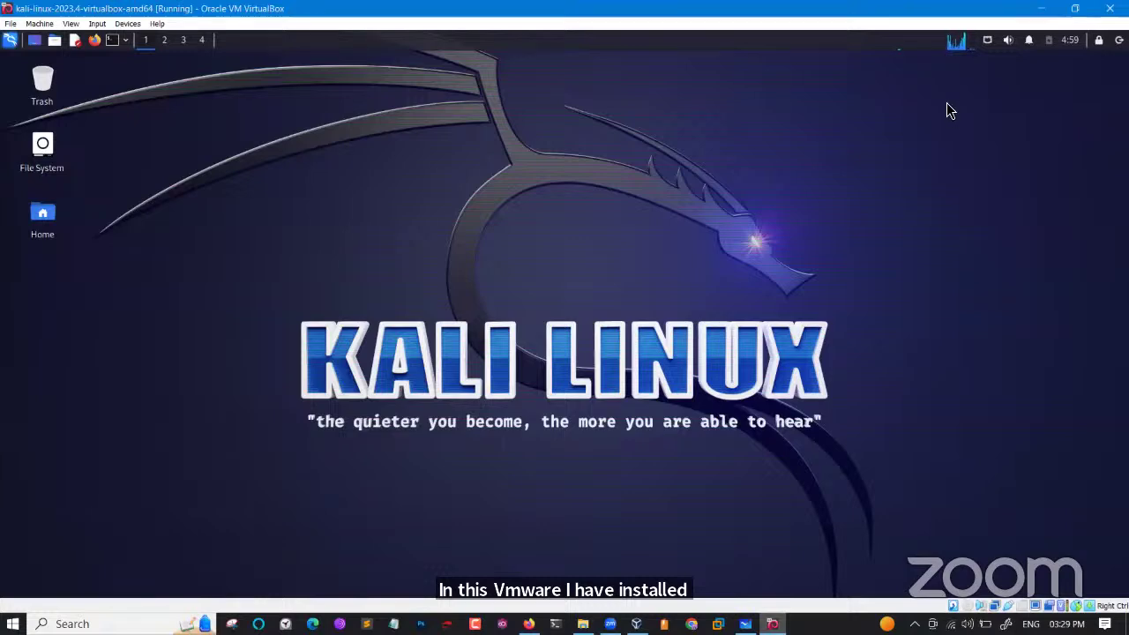
{"action": "left_click", "coordinate": [987, 41]}
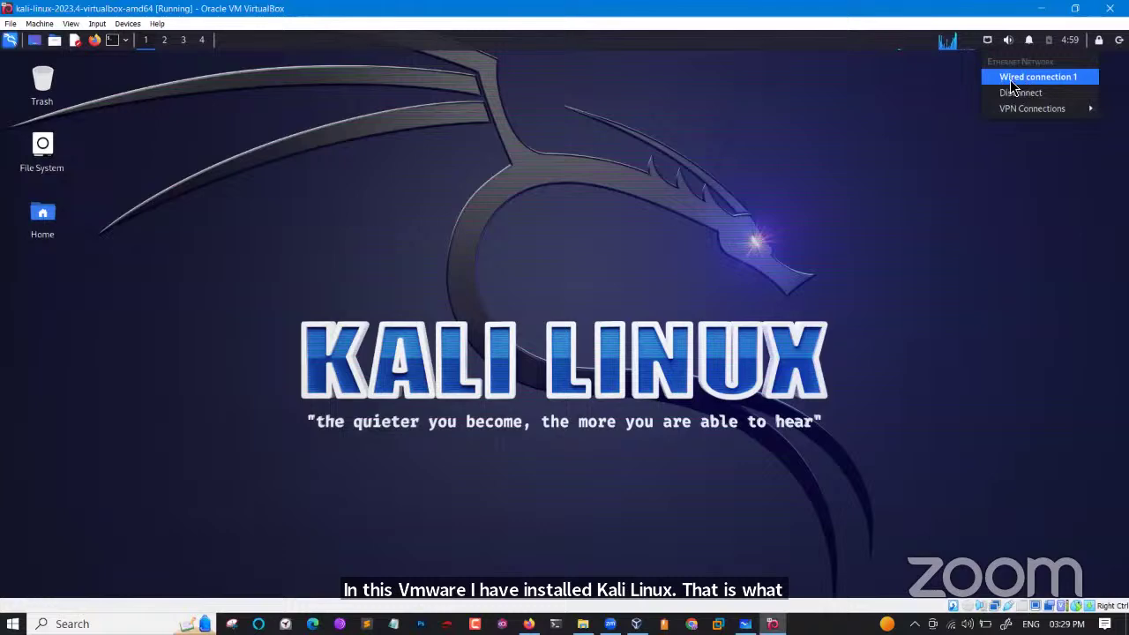
{"action": "left_click", "coordinate": [742, 166]}
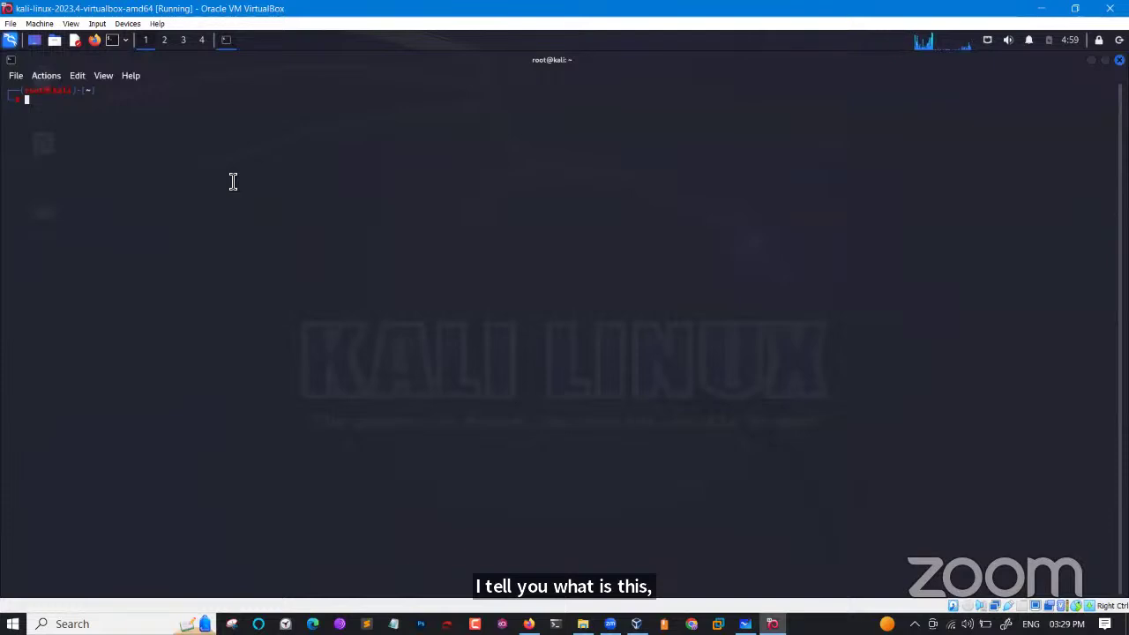
Enlarge the terminal text and run ifconfig to list the network interfaces.
{"action": "key", "text": "ctrl+plus"}
{"action": "key", "text": "ctrl+plus"}
{"action": "key", "text": "ctrl+plus"}
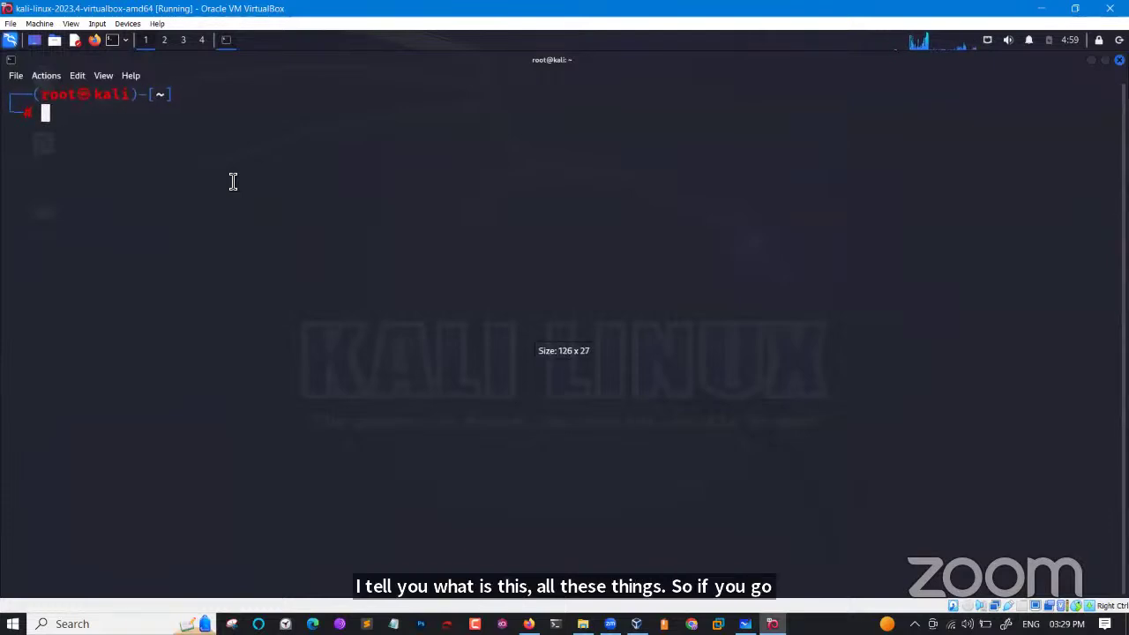
{"action": "type", "text": "ifc"}
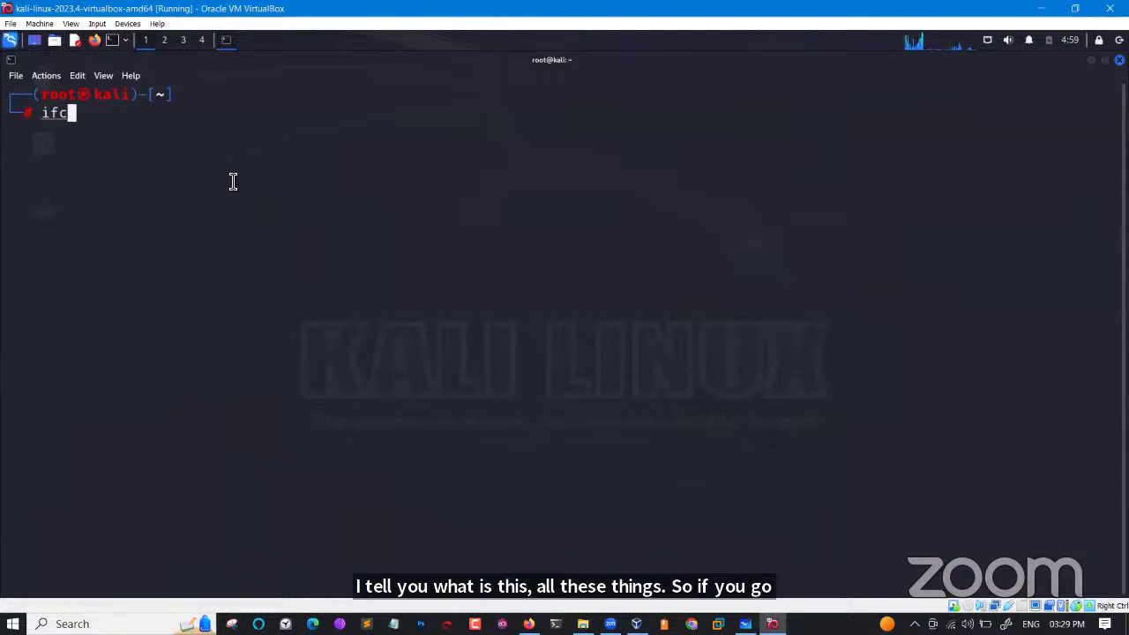
{"action": "key", "text": "Tab"}
{"action": "key", "text": "Tab"}
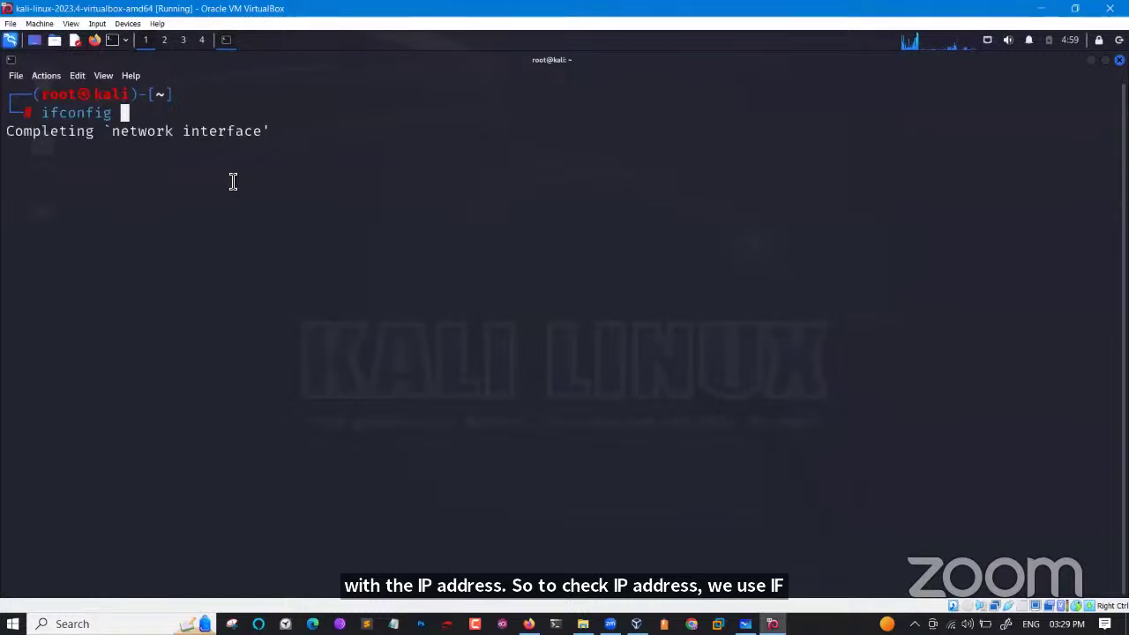
{"action": "key", "text": "Return"}
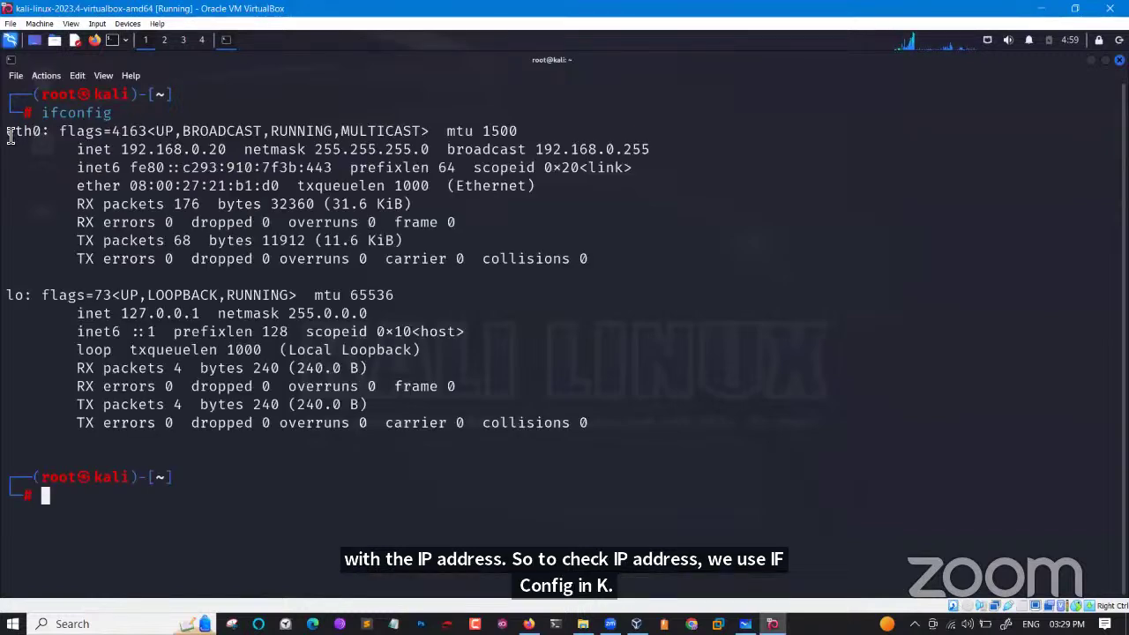
Highlight eth0 at 192.168.0.20 and the loopback address, then close the terminal.
{"action": "double_click", "coordinate": [42, 133]}
{"action": "left_click_drag", "start_coordinate": [121, 149], "coordinate": [227, 152]}
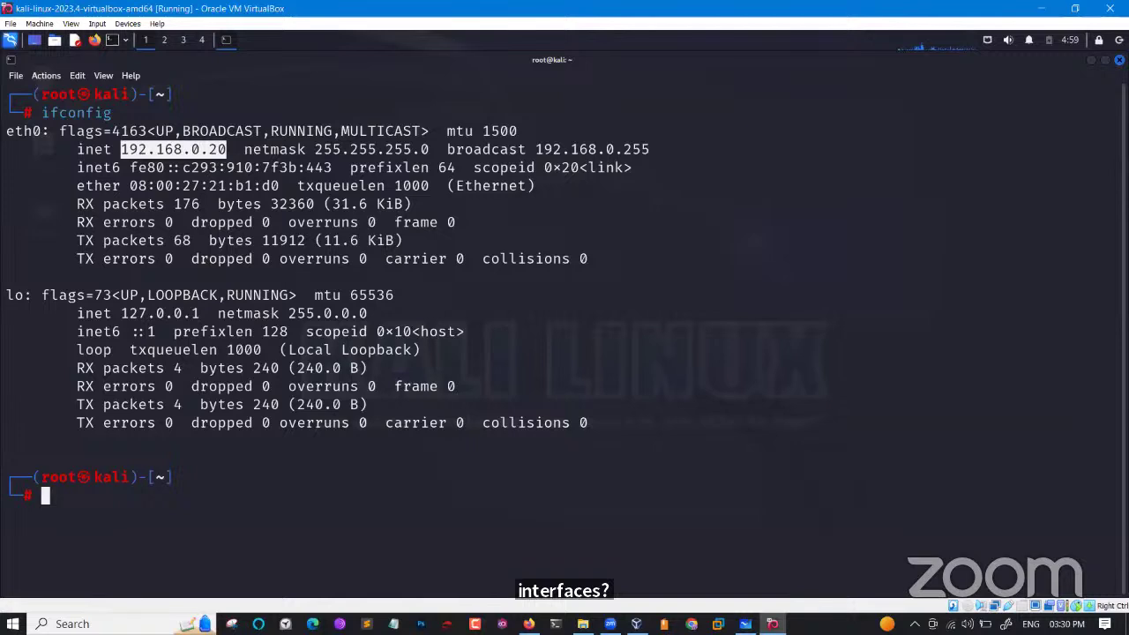
{"action": "left_click_drag", "start_coordinate": [34, 294], "coordinate": [7, 295]}
{"action": "left_click_drag", "start_coordinate": [128, 320], "coordinate": [191, 320]}
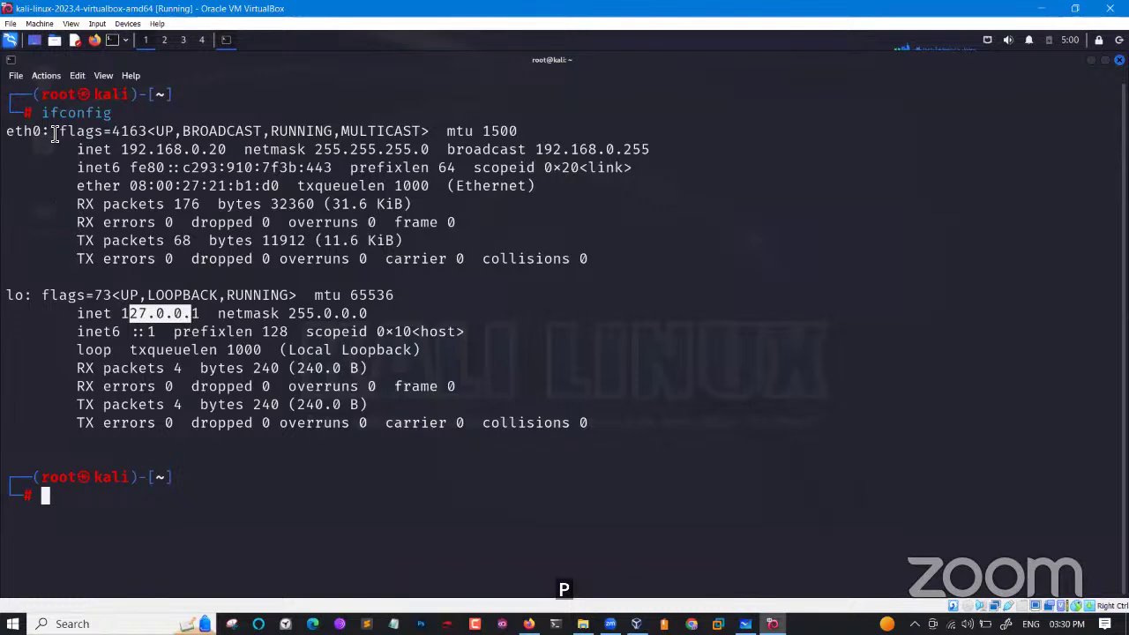
{"action": "left_click_drag", "start_coordinate": [53, 133], "coordinate": [11, 137]}
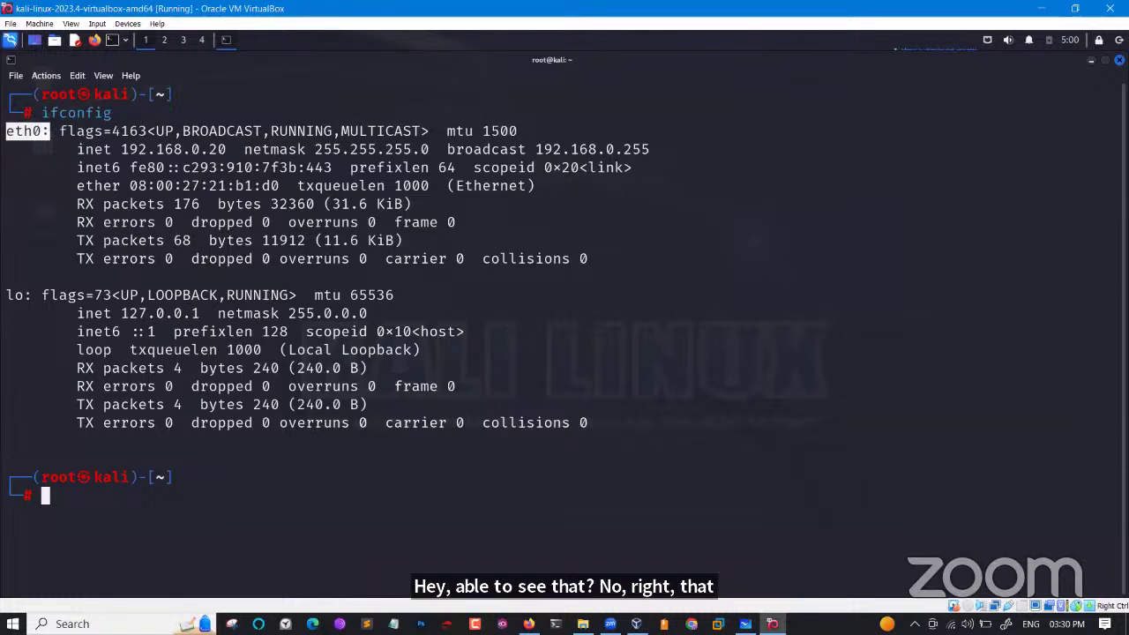
{"action": "left_click", "coordinate": [1119, 59]}
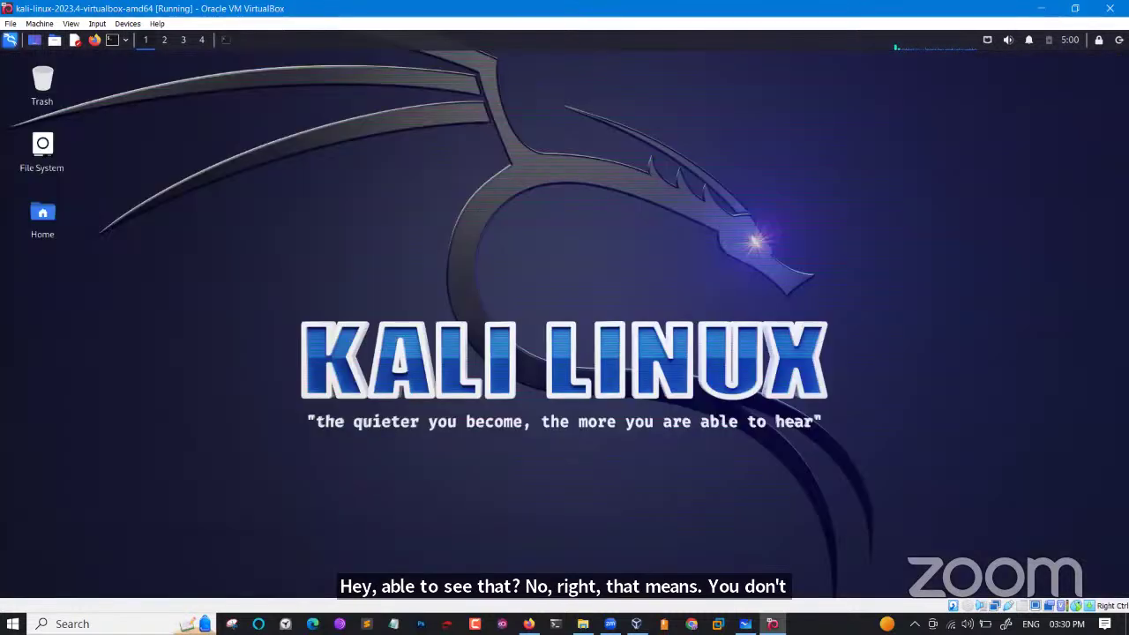
Minimize the Kali VM and VirtualBox Manager, recentre the hypervisor board, then switch to Firefox.
{"action": "left_click", "coordinate": [1037, 8]}
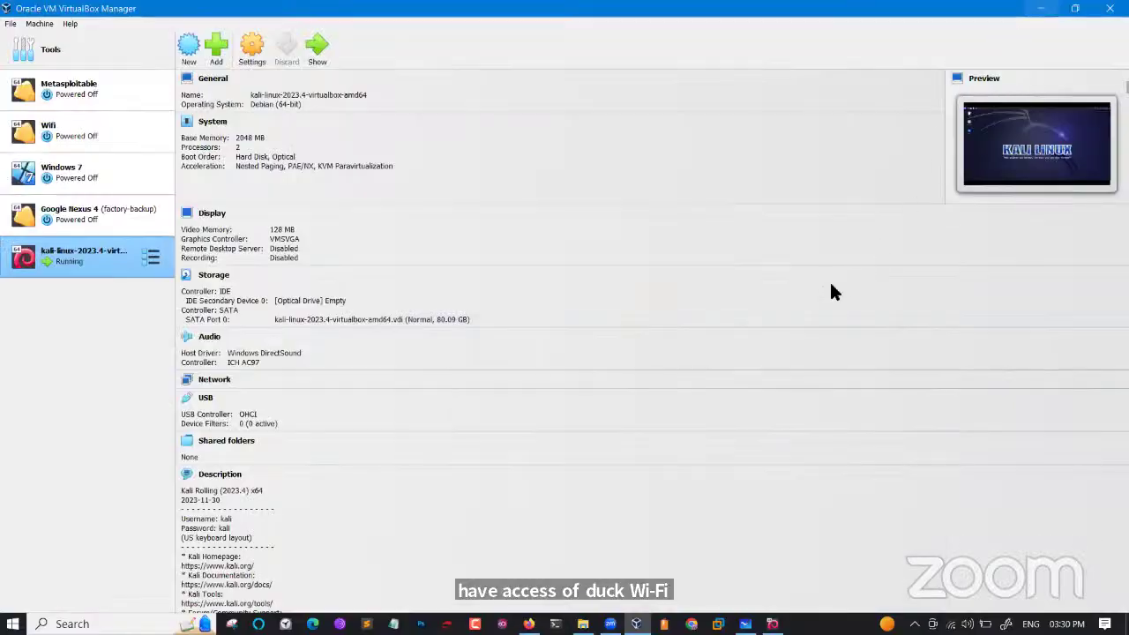
{"action": "left_click", "coordinate": [1041, 8]}
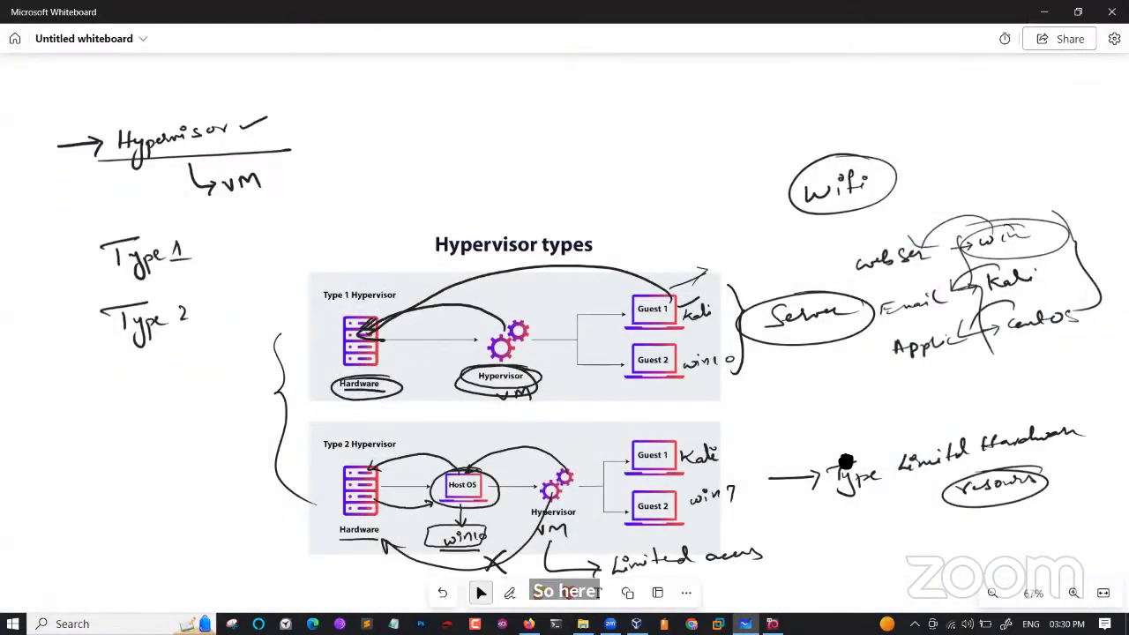
{"action": "left_click_drag", "start_coordinate": [879, 524], "coordinate": [829, 431]}
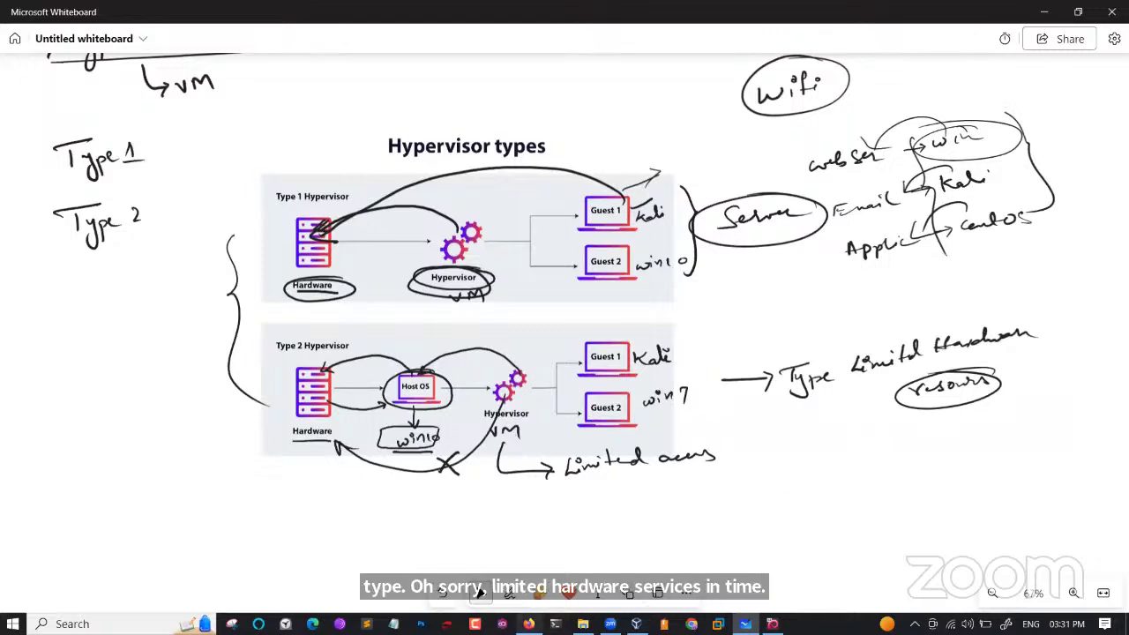
{"action": "left_click", "coordinate": [528, 624]}
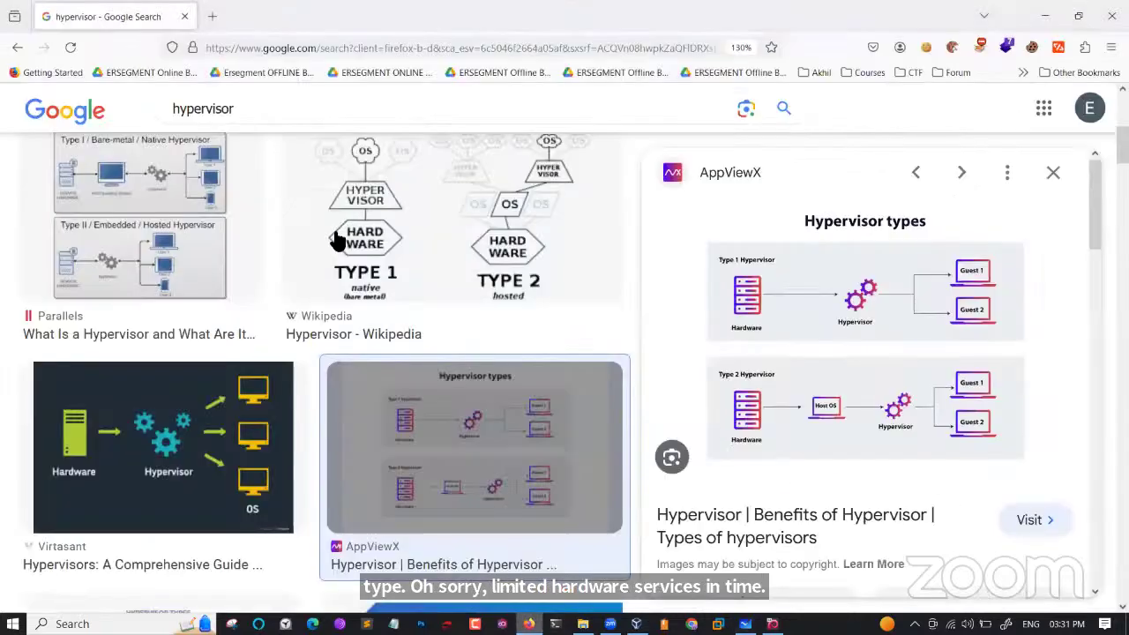
Back on hypervisor web results, highlight the AWS definition's VM, OS and CPU/memory phrases.
{"action": "left_click", "coordinate": [25, 49]}
{"action": "left_click", "coordinate": [17, 47]}
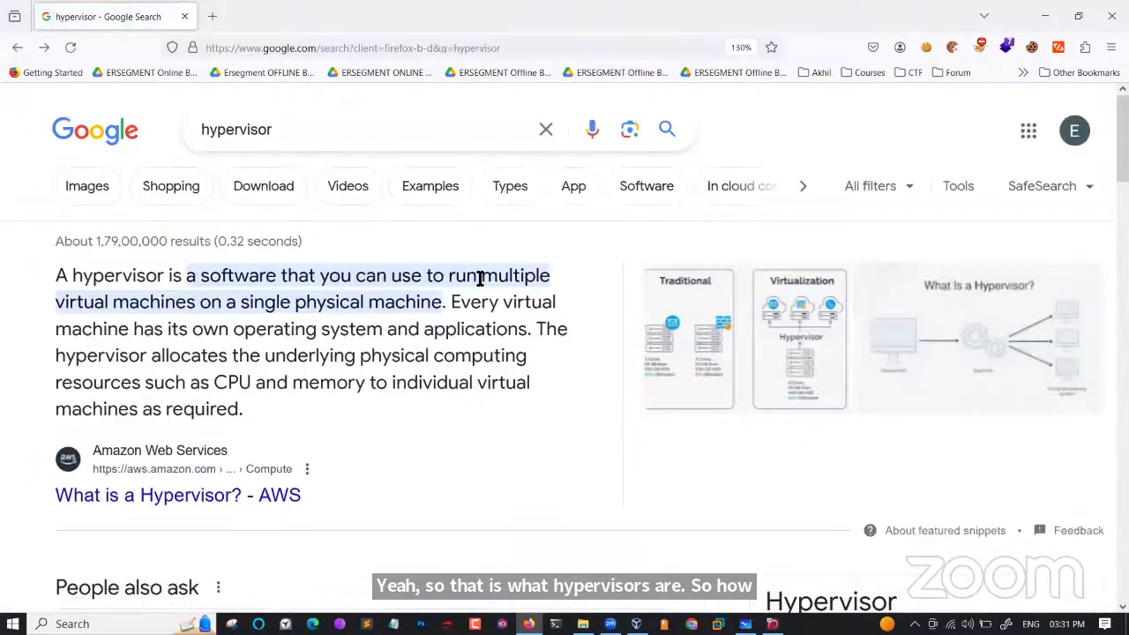
{"action": "left_click_drag", "start_coordinate": [479, 277], "coordinate": [443, 309]}
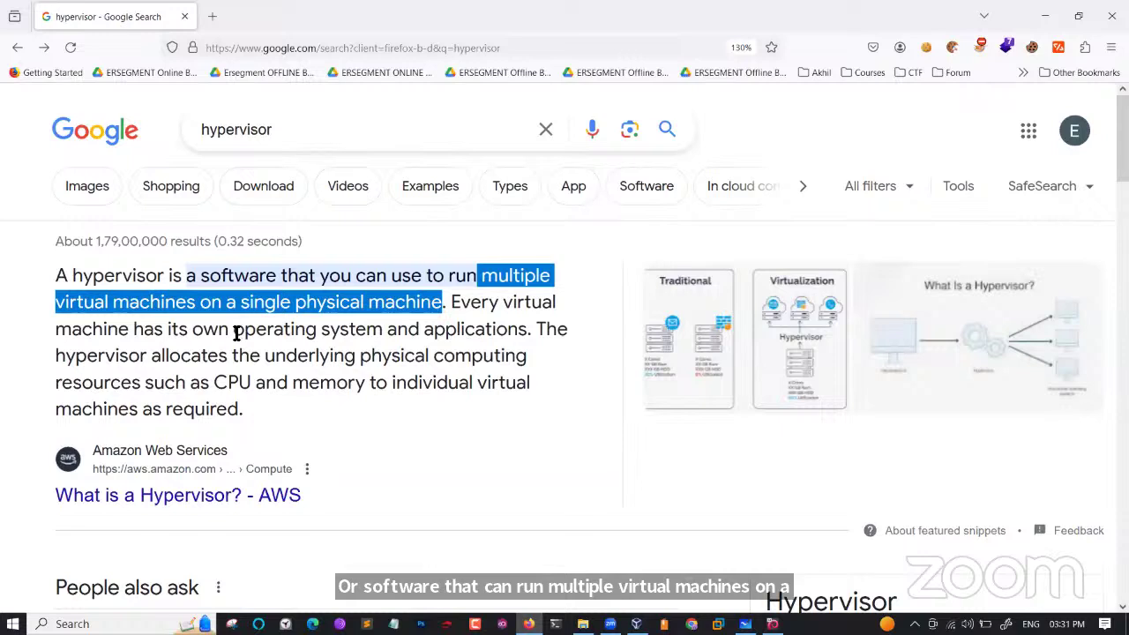
{"action": "left_click_drag", "start_coordinate": [233, 331], "coordinate": [350, 329]}
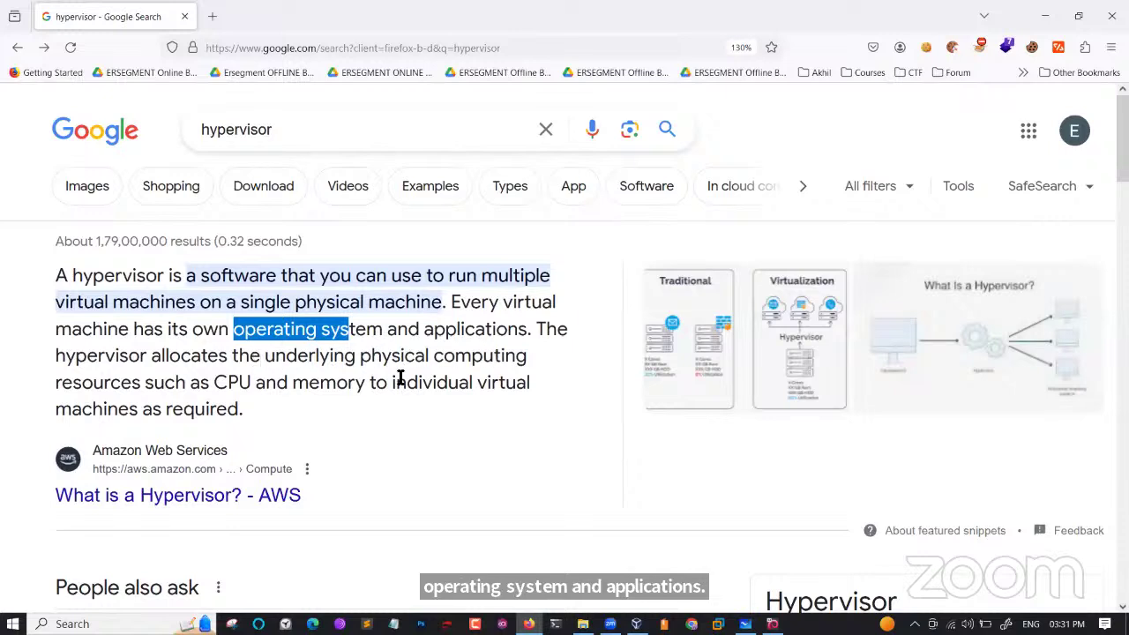
{"action": "left_click_drag", "start_coordinate": [231, 384], "coordinate": [465, 411]}
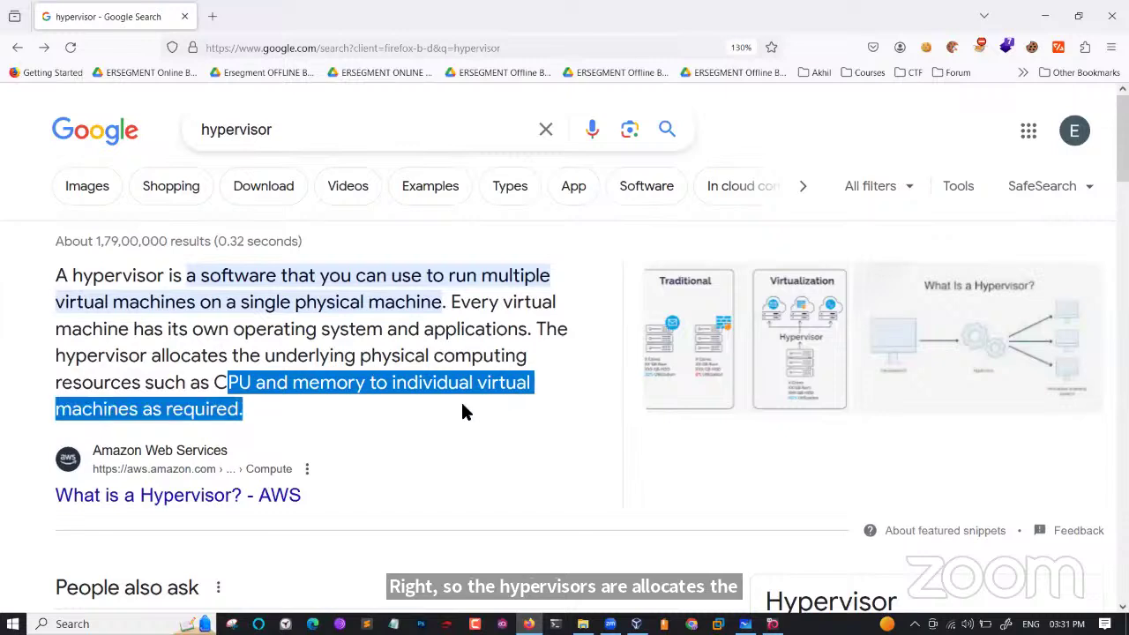
{"action": "left_click", "coordinate": [391, 421]}
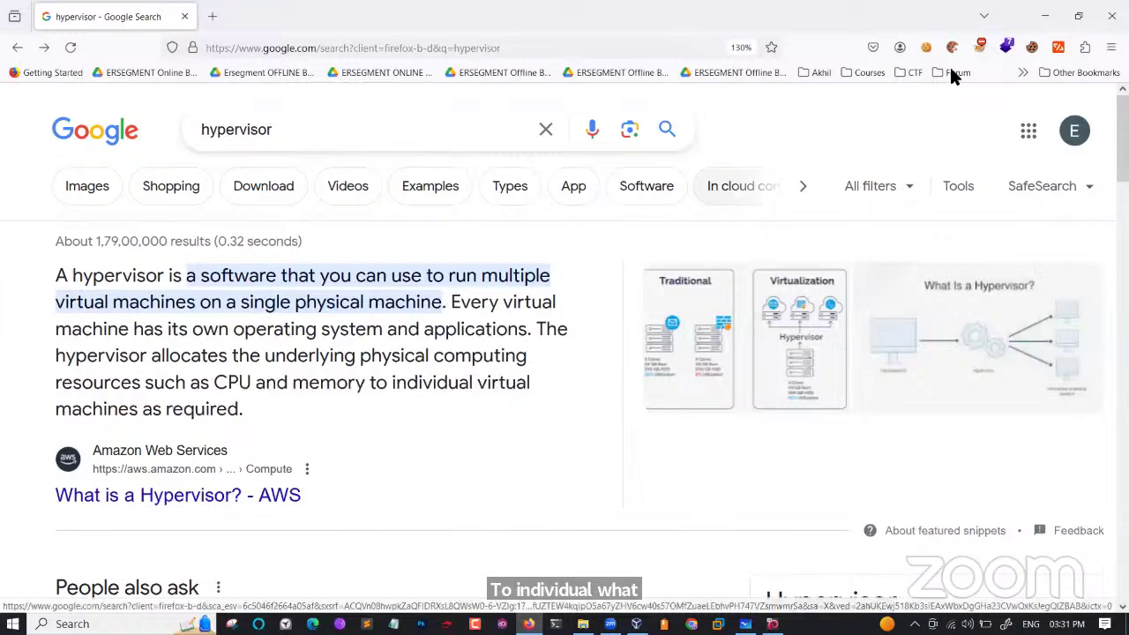
{"action": "left_click", "coordinate": [1044, 15]}
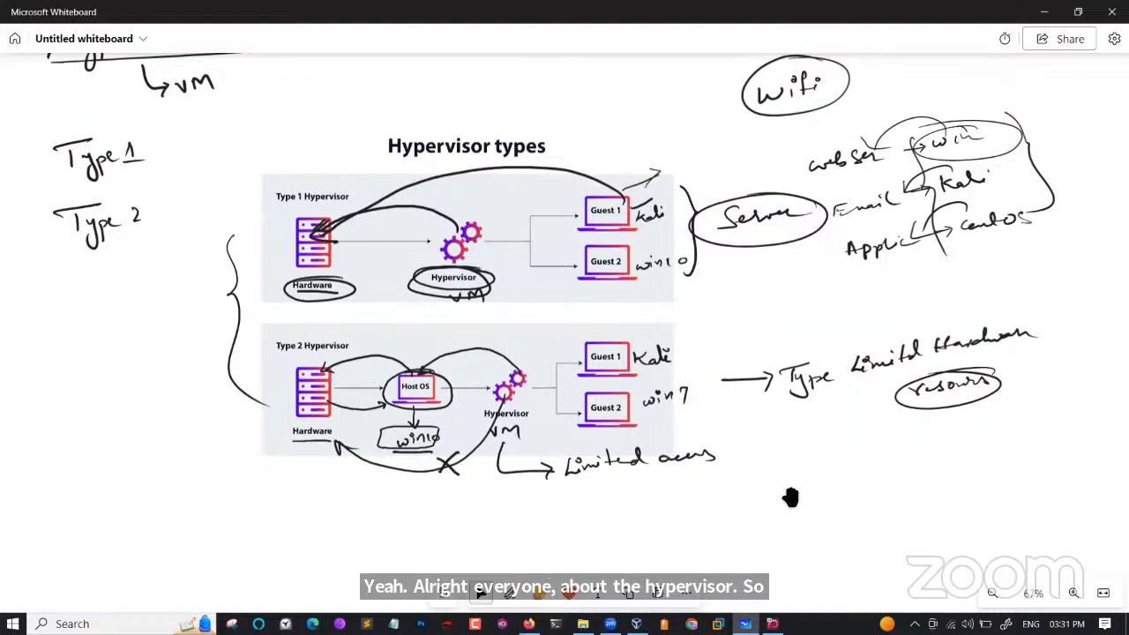
Move to blank canvas and handwrite 'Virtualbox' with the pen.
{"action": "left_click_drag", "start_coordinate": [791, 498], "coordinate": [818, 328]}
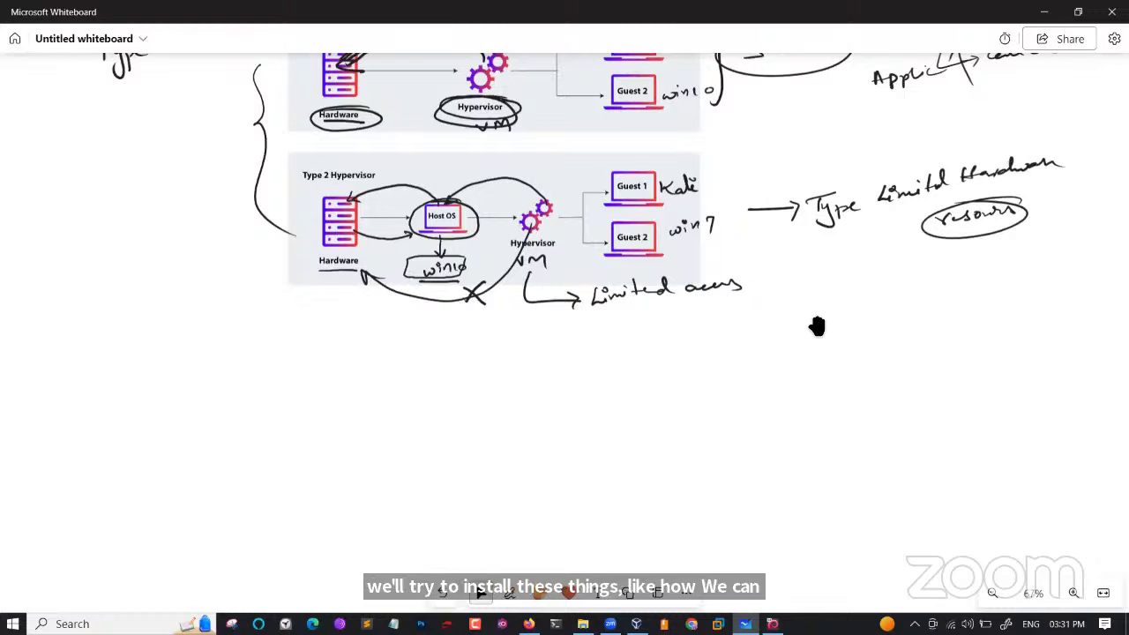
{"action": "left_click_drag", "start_coordinate": [635, 467], "coordinate": [600, 188]}
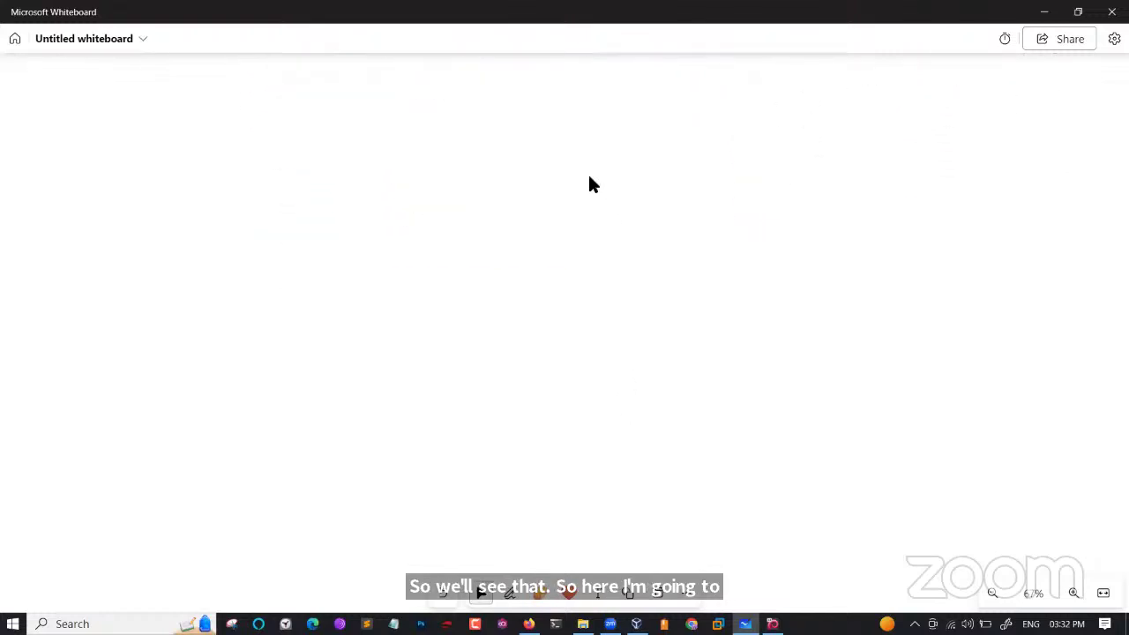
{"action": "key", "text": "ctrl+alt+d"}
{"action": "left_click_drag", "start_coordinate": [226, 217], "coordinate": [278, 211]}
{"action": "left_click_drag", "start_coordinate": [278, 212], "coordinate": [285, 215]}
{"action": "mouse_move", "coordinate": [312, 198]}
{"action": "left_mouse_down"}
{"action": "mouse_move", "coordinate": [336, 208]}
{"action": "mouse_move", "coordinate": [473, 198]}
{"action": "left_mouse_up"}
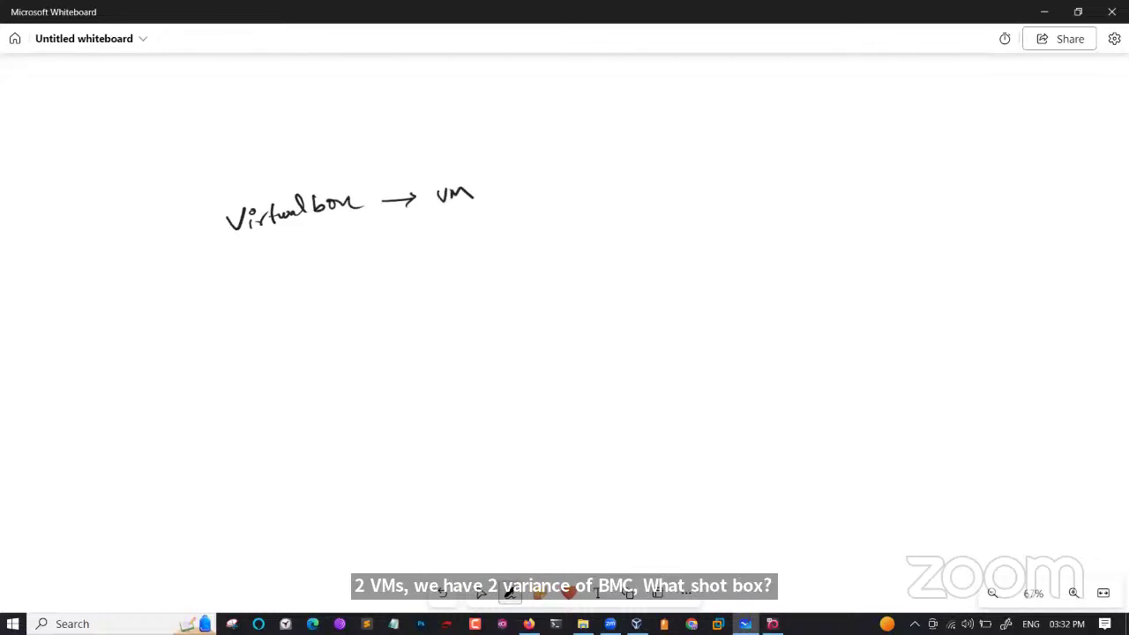
Write 'VMware' with an arrow to 'workstation pro (paid)'.
{"action": "mouse_move", "coordinate": [228, 268]}
{"action": "left_mouse_down"}
{"action": "mouse_move", "coordinate": [268, 281]}
{"action": "mouse_move", "coordinate": [322, 271]}
{"action": "left_mouse_up"}
{"action": "left_click_drag", "start_coordinate": [325, 274], "coordinate": [413, 248]}
{"action": "mouse_move", "coordinate": [401, 243]}
{"action": "left_mouse_down"}
{"action": "mouse_move", "coordinate": [435, 270]}
{"action": "mouse_move", "coordinate": [434, 256]}
{"action": "left_mouse_up"}
{"action": "left_click_drag", "start_coordinate": [443, 246], "coordinate": [457, 239]}
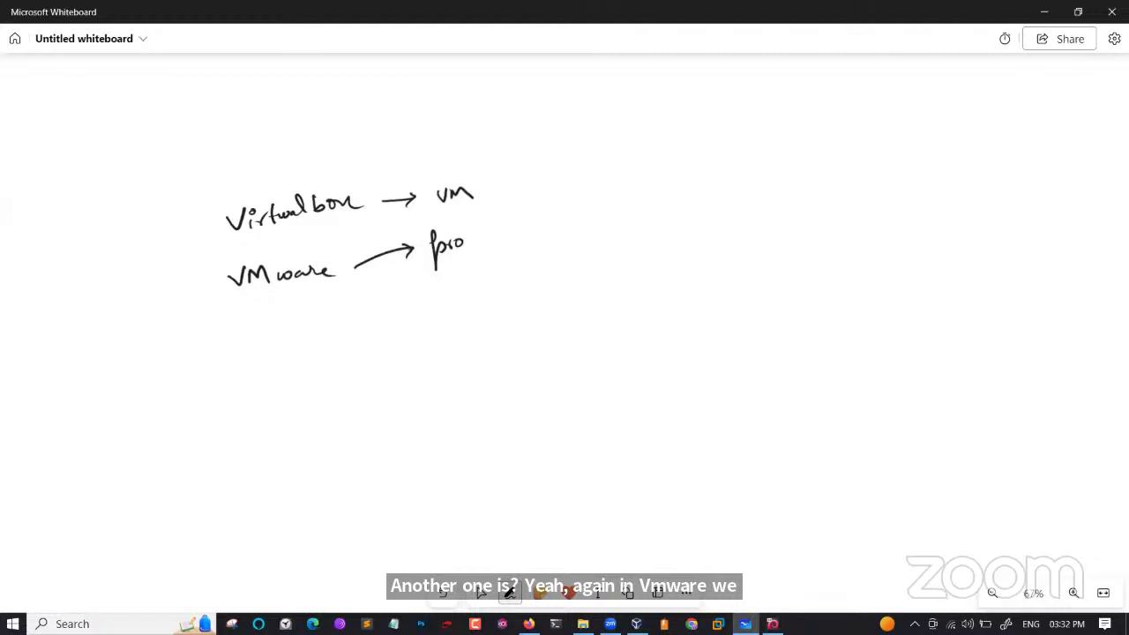
{"action": "key", "text": "ctrl+z"}
{"action": "key", "text": "ctrl+z"}
{"action": "key", "text": "ctrl+z"}
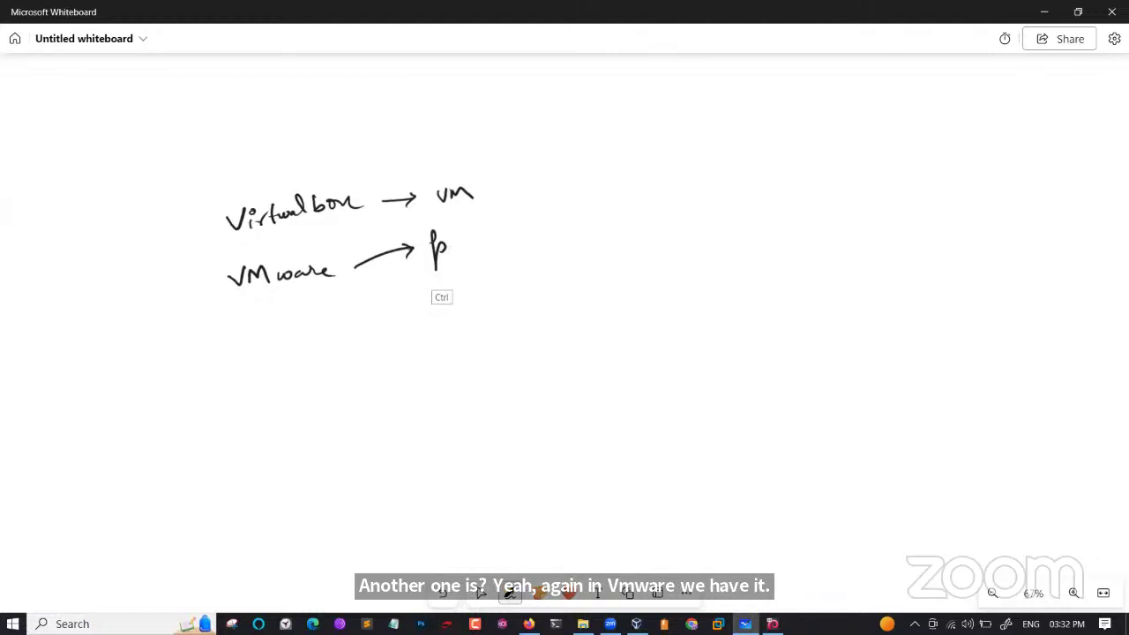
{"action": "mouse_move", "coordinate": [431, 238]}
{"action": "left_mouse_down"}
{"action": "mouse_move", "coordinate": [435, 251]}
{"action": "mouse_move", "coordinate": [449, 240]}
{"action": "left_mouse_up"}
{"action": "left_click_drag", "start_coordinate": [452, 242], "coordinate": [469, 237]}
{"action": "mouse_move", "coordinate": [468, 227]}
{"action": "left_mouse_down"}
{"action": "mouse_move", "coordinate": [471, 240]}
{"action": "mouse_move", "coordinate": [483, 234]}
{"action": "left_mouse_up"}
{"action": "mouse_move", "coordinate": [485, 236]}
{"action": "left_mouse_down"}
{"action": "mouse_move", "coordinate": [578, 224]}
{"action": "mouse_move", "coordinate": [570, 256]}
{"action": "left_mouse_up"}
{"action": "mouse_move", "coordinate": [572, 226]}
{"action": "left_mouse_down"}
{"action": "mouse_move", "coordinate": [647, 243]}
{"action": "mouse_move", "coordinate": [661, 222]}
{"action": "left_mouse_up"}
{"action": "left_click_drag", "start_coordinate": [669, 215], "coordinate": [683, 222]}
{"action": "left_click_drag", "start_coordinate": [675, 203], "coordinate": [695, 199]}
{"action": "mouse_move", "coordinate": [704, 189]}
{"action": "left_mouse_down"}
{"action": "mouse_move", "coordinate": [737, 203]}
{"action": "mouse_move", "coordinate": [691, 228]}
{"action": "left_mouse_up"}
Add a second VMware arrow labelled 'player (free)'.
{"action": "mouse_move", "coordinate": [362, 284]}
{"action": "left_mouse_down"}
{"action": "mouse_move", "coordinate": [431, 304]}
{"action": "mouse_move", "coordinate": [444, 322]}
{"action": "left_mouse_up"}
{"action": "left_click_drag", "start_coordinate": [444, 300], "coordinate": [450, 305]}
{"action": "mouse_move", "coordinate": [450, 303]}
{"action": "left_mouse_down"}
{"action": "mouse_move", "coordinate": [470, 298]}
{"action": "mouse_move", "coordinate": [476, 325]}
{"action": "mouse_move", "coordinate": [510, 296]}
{"action": "mouse_move", "coordinate": [526, 311]}
{"action": "left_mouse_up"}
{"action": "left_click_drag", "start_coordinate": [546, 281], "coordinate": [540, 311]}
{"action": "left_click_drag", "start_coordinate": [535, 295], "coordinate": [579, 297]}
{"action": "left_click_drag", "start_coordinate": [571, 277], "coordinate": [575, 311]}
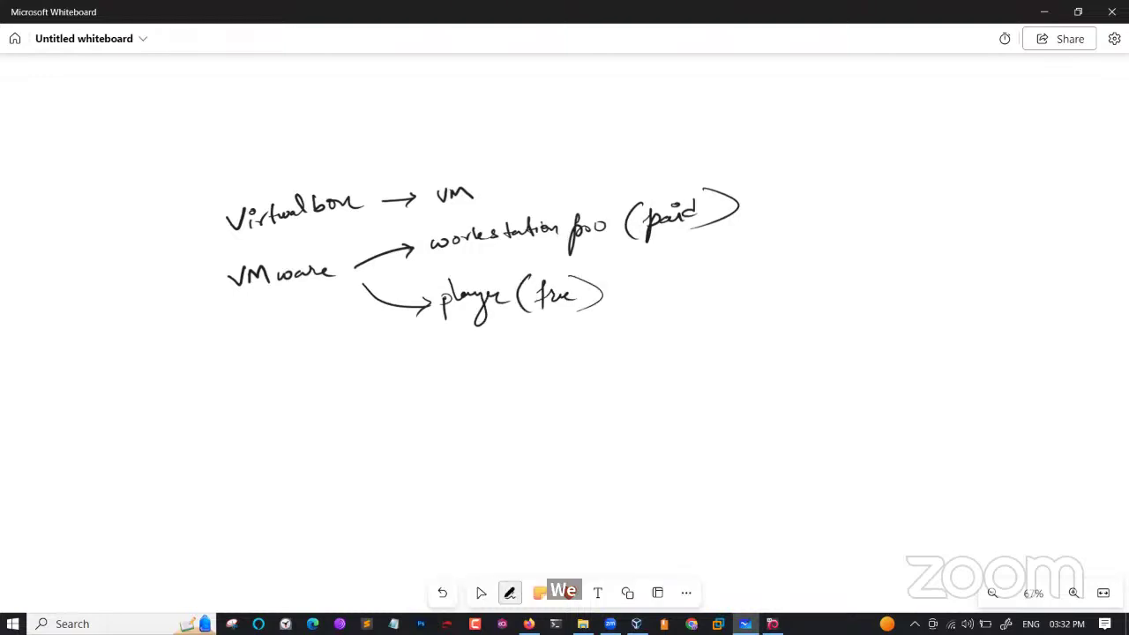
Write '(free) open source' after VM and underline Virtualbox and VMware.
{"action": "mouse_move", "coordinate": [499, 167]}
{"action": "left_mouse_down"}
{"action": "mouse_move", "coordinate": [492, 196]}
{"action": "mouse_move", "coordinate": [519, 198]}
{"action": "left_mouse_up"}
{"action": "left_click_drag", "start_coordinate": [515, 186], "coordinate": [540, 181]}
{"action": "mouse_move", "coordinate": [535, 187]}
{"action": "left_mouse_down"}
{"action": "mouse_move", "coordinate": [558, 194]}
{"action": "mouse_move", "coordinate": [574, 183]}
{"action": "left_mouse_up"}
{"action": "mouse_move", "coordinate": [578, 172]}
{"action": "left_mouse_down"}
{"action": "mouse_move", "coordinate": [584, 196]}
{"action": "mouse_move", "coordinate": [609, 171]}
{"action": "mouse_move", "coordinate": [685, 159]}
{"action": "left_mouse_up"}
{"action": "left_click", "coordinate": [727, 157]}
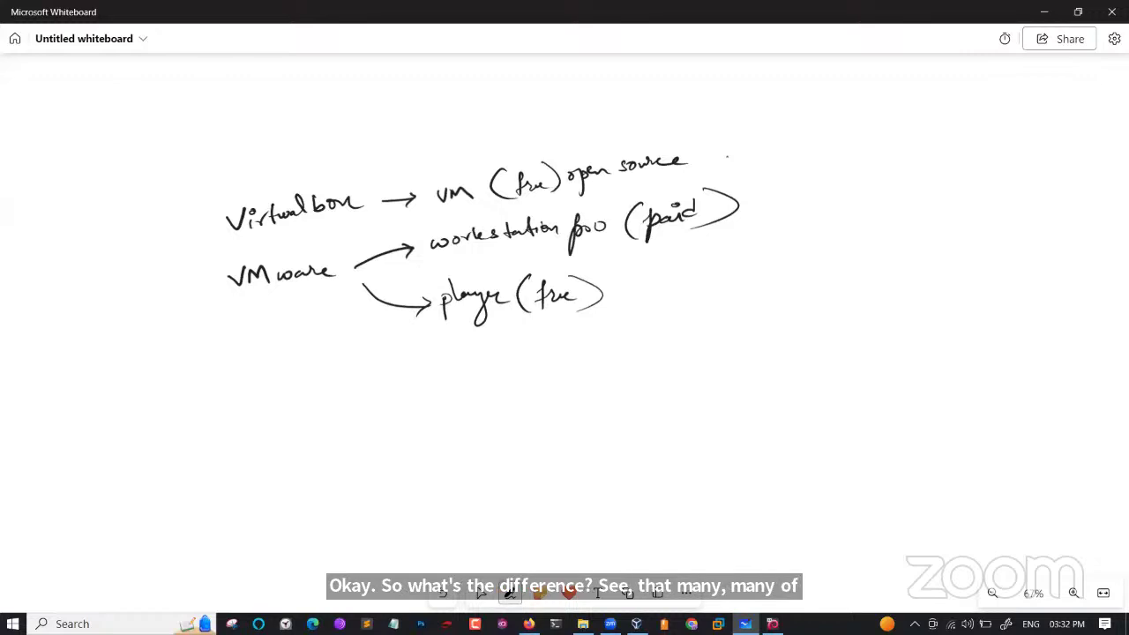
{"action": "left_click_drag", "start_coordinate": [228, 244], "coordinate": [388, 227]}
{"action": "left_click_drag", "start_coordinate": [244, 301], "coordinate": [323, 292]}
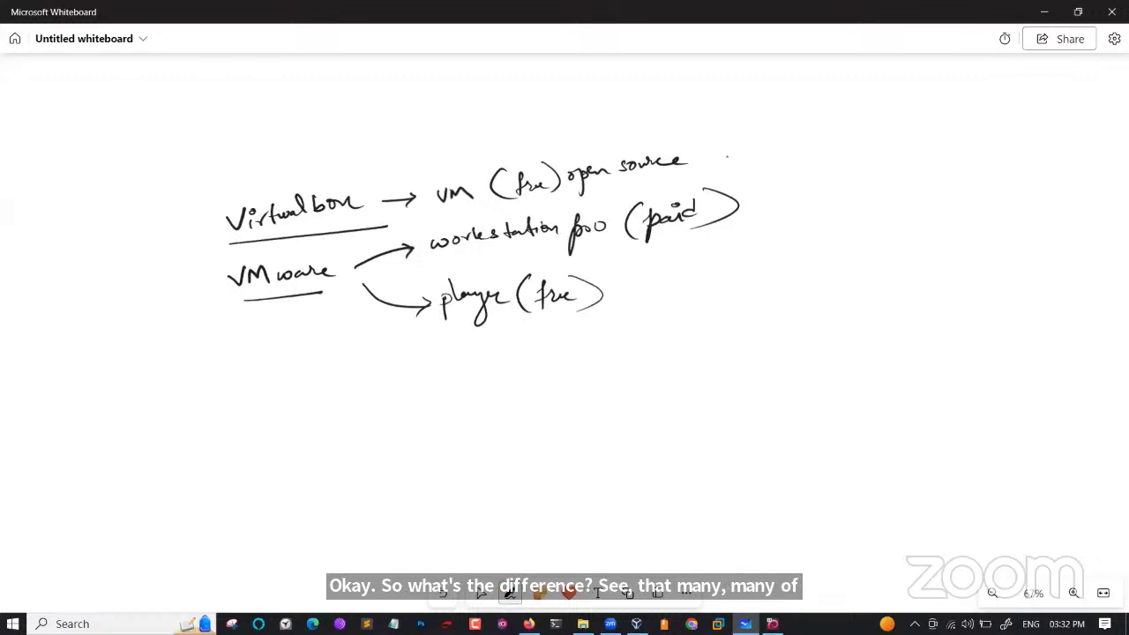
Cycle from VirtualBox Manager and the whiteboard to the VMware Workstation window.
{"action": "left_click", "coordinate": [635, 623]}
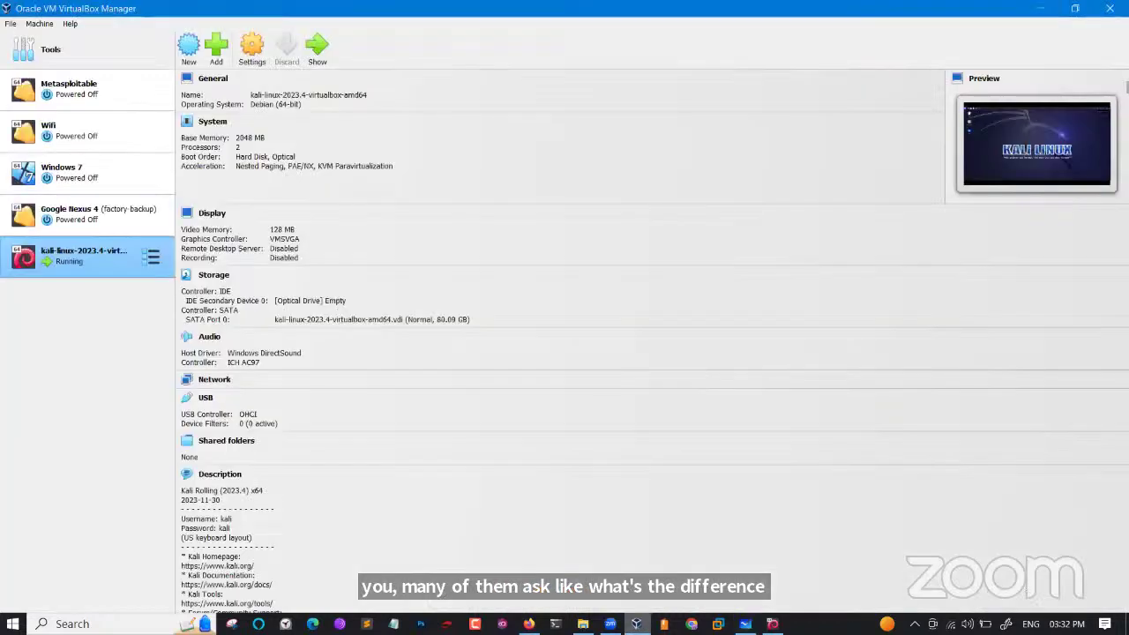
{"action": "key", "text": "alt+Tab"}
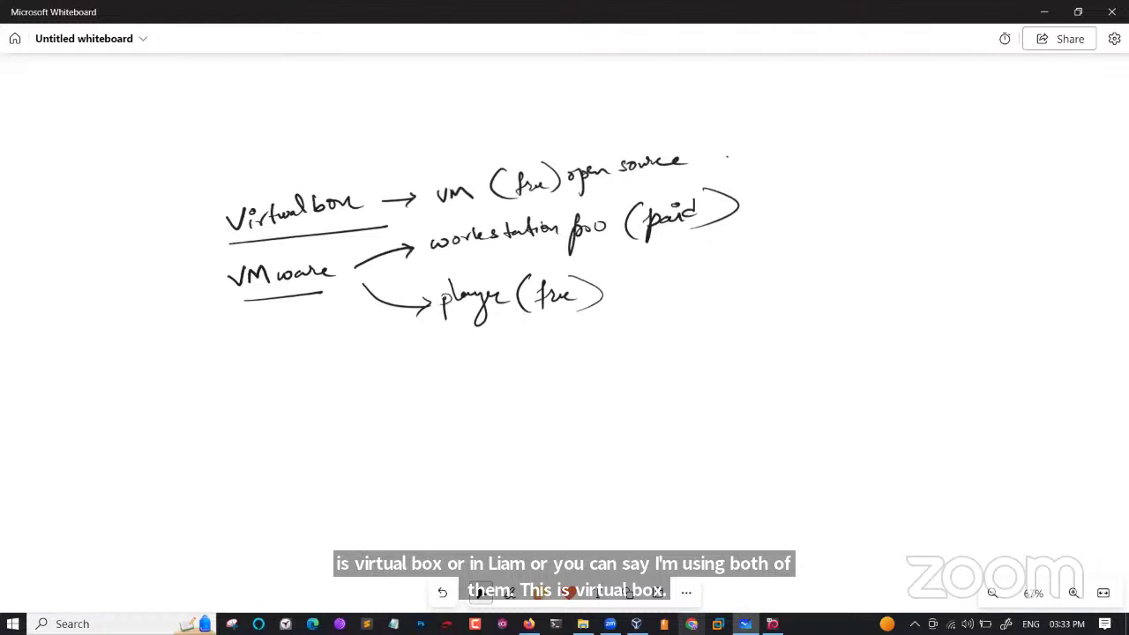
{"action": "left_click", "coordinate": [717, 624]}
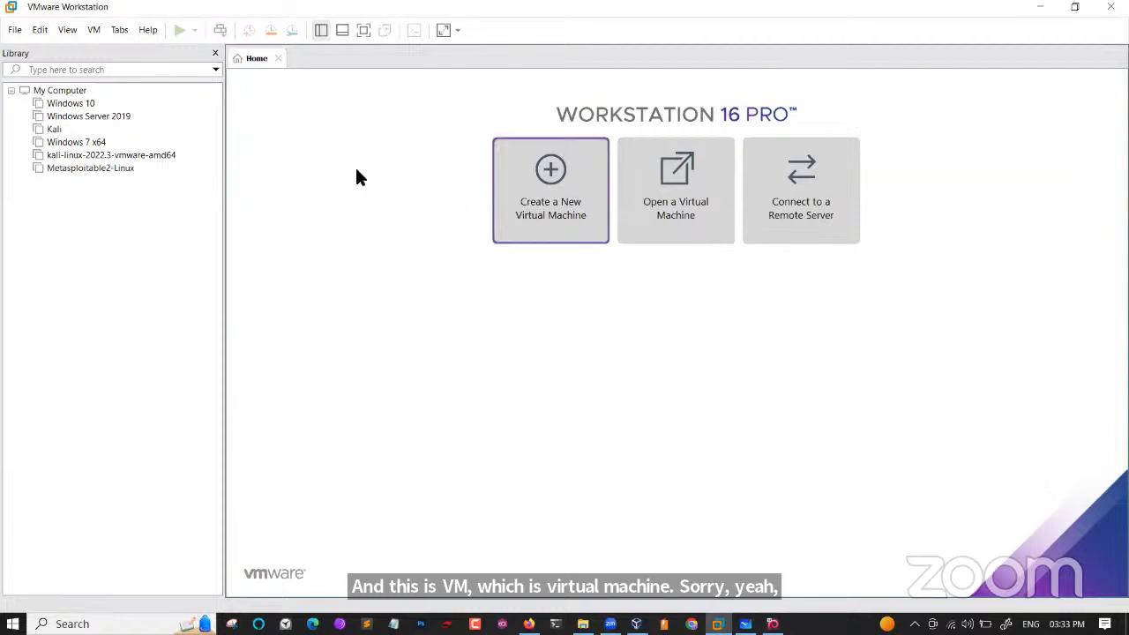
Review VMnet1 and VMnet8 in VMware's Virtual Network Editor, then close it.
{"action": "left_click", "coordinate": [37, 32]}
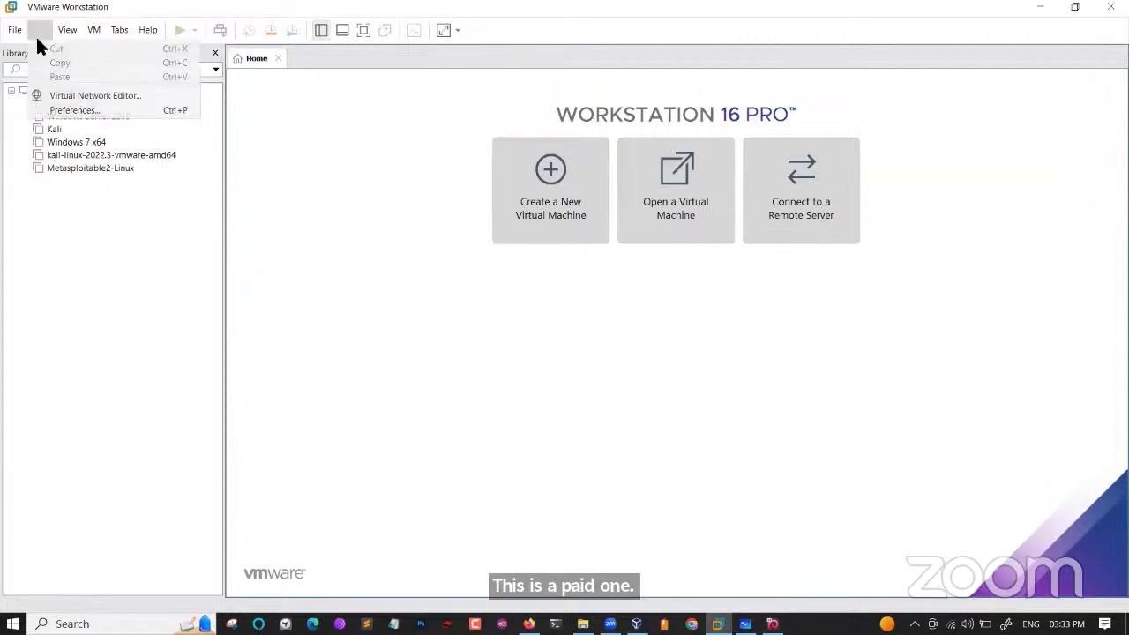
{"action": "left_click", "coordinate": [81, 95]}
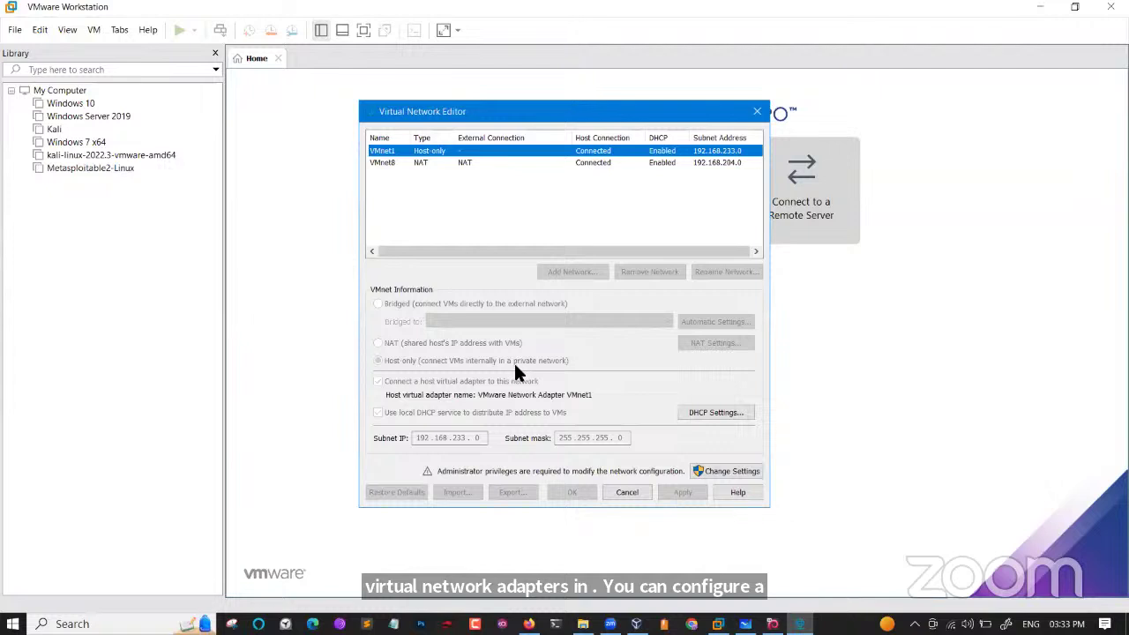
{"action": "left_click", "coordinate": [757, 111]}
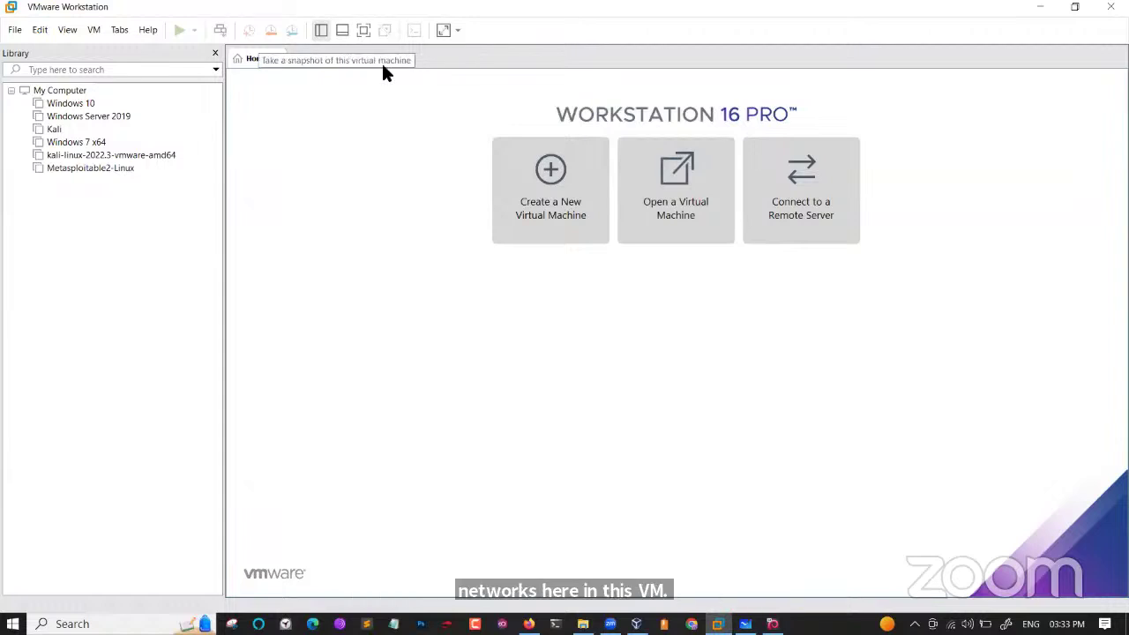
Inspect the Windows 10 VM's summary and its Network Adapter settings, then dismiss them.
{"action": "left_click", "coordinate": [70, 104]}
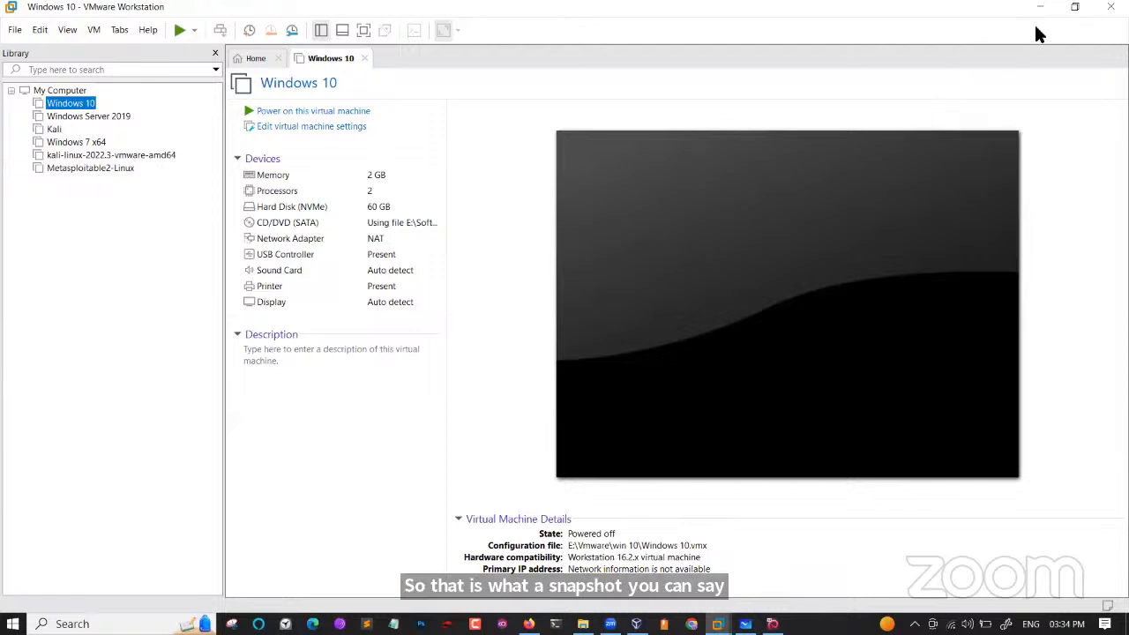
{"action": "left_click", "coordinate": [322, 245]}
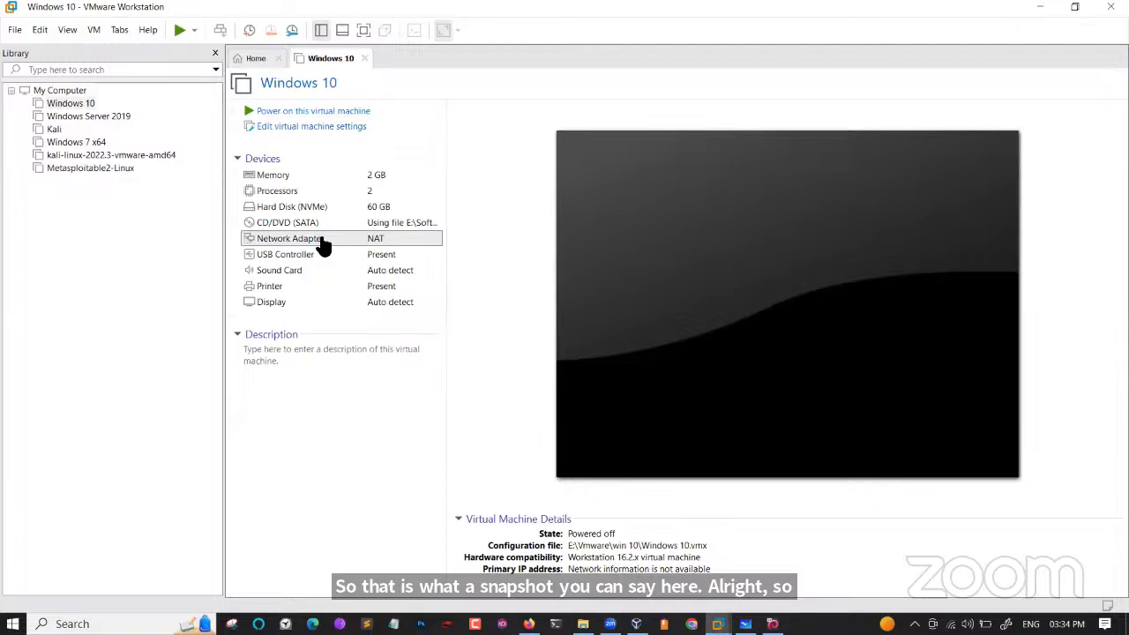
{"action": "double_click", "coordinate": [320, 243]}
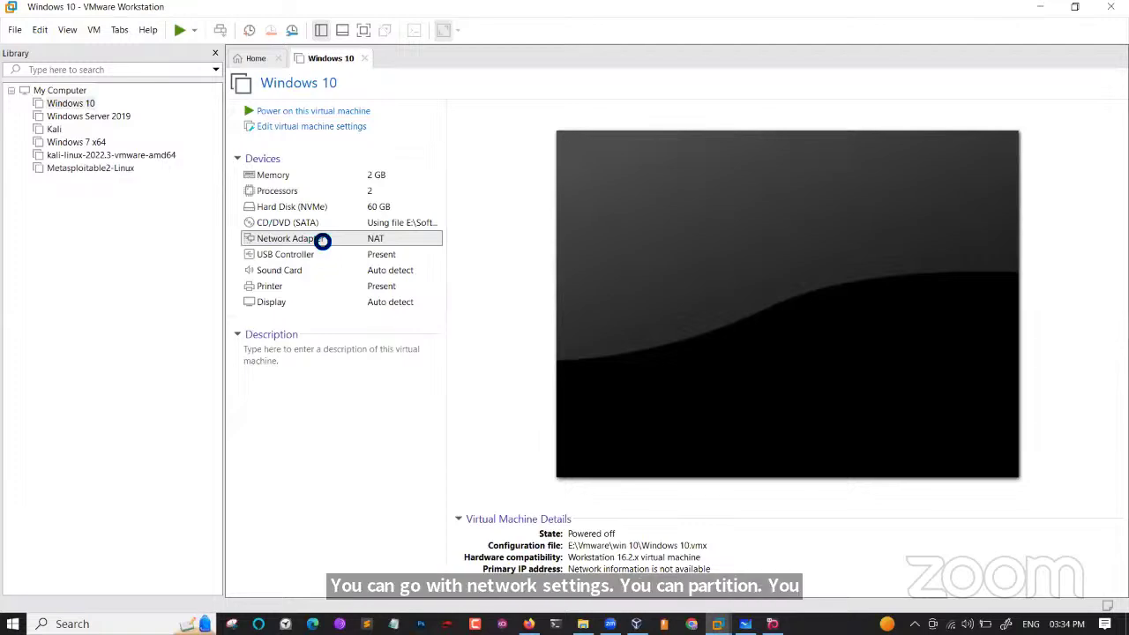
{"action": "key", "text": "Escape"}
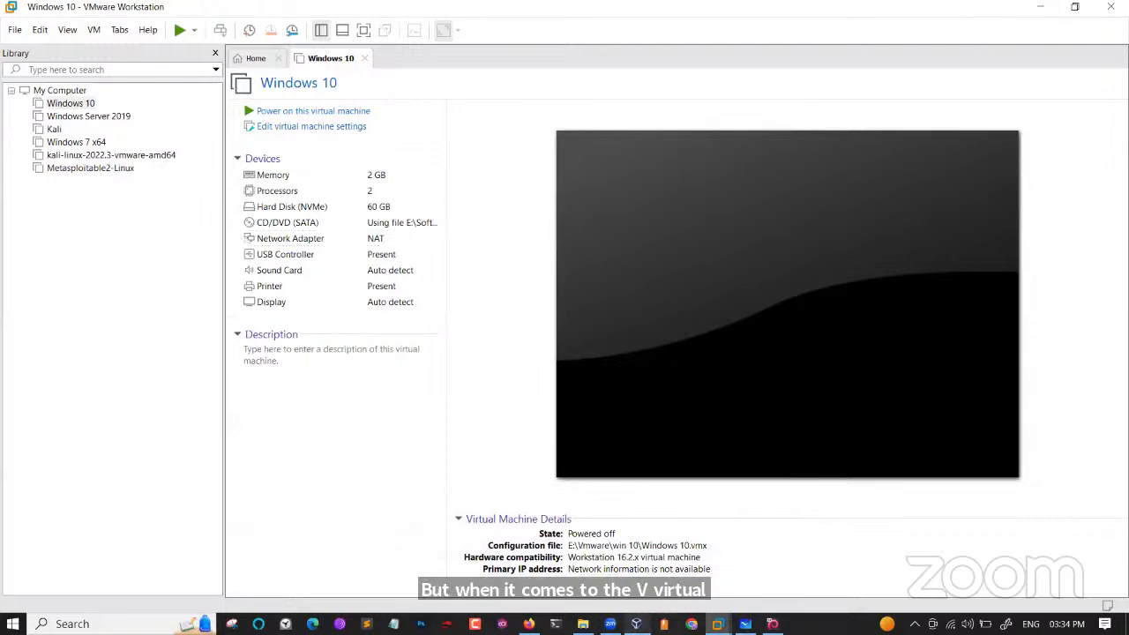
Switch to VirtualBox, then minimize VirtualBox Manager and VMware Workstation to reveal the whiteboard.
{"action": "key", "text": "alt+Tab"}
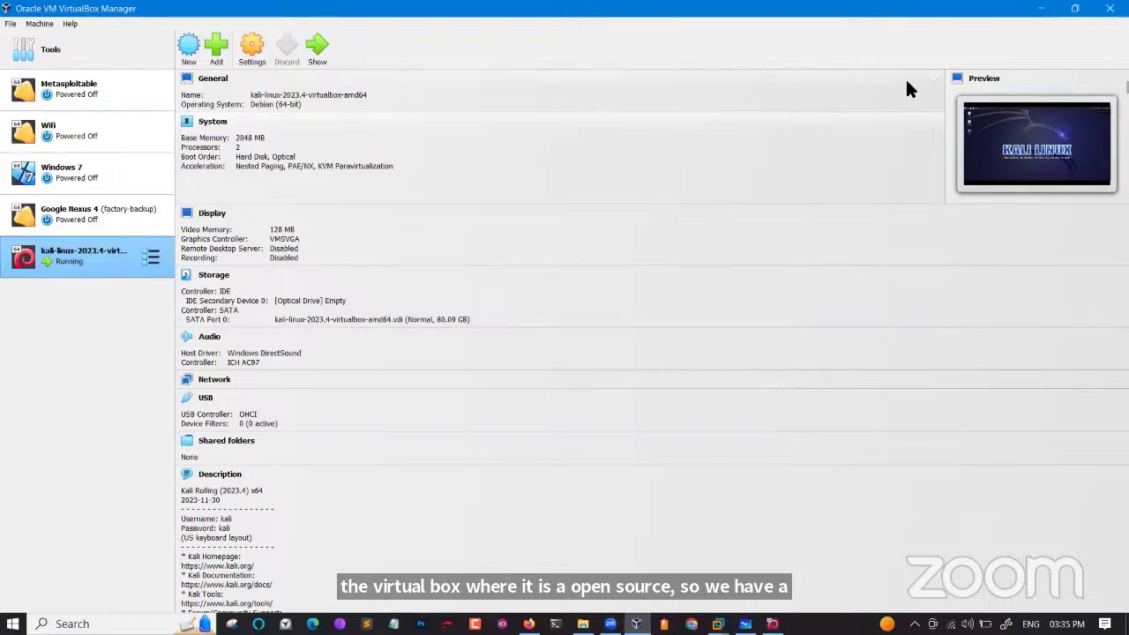
{"action": "left_click", "coordinate": [1054, 17]}
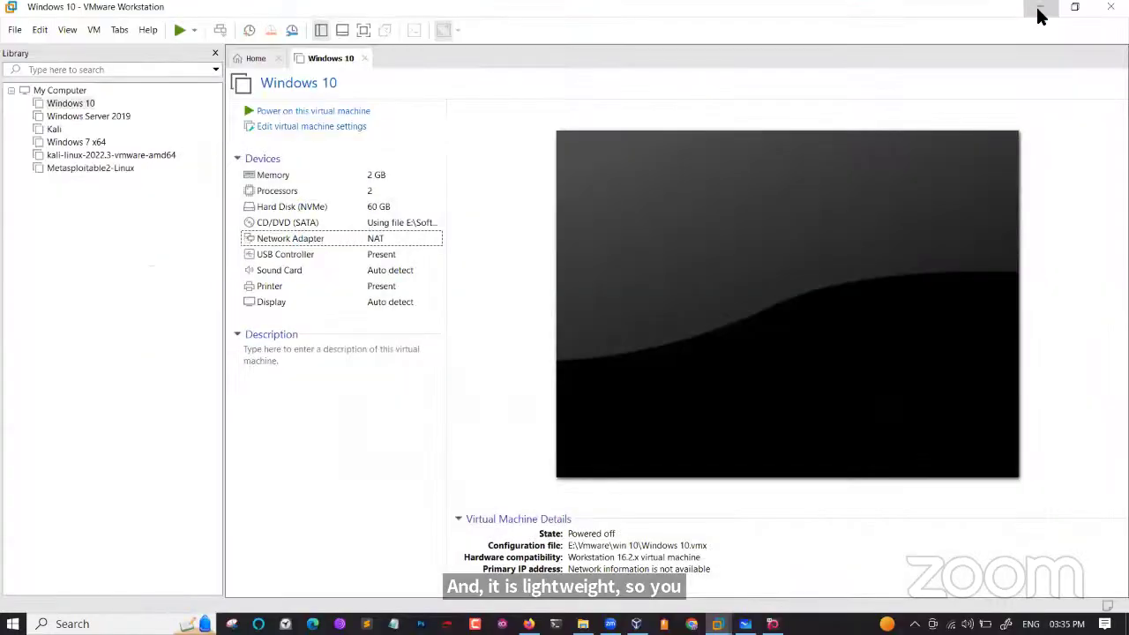
{"action": "left_click", "coordinate": [1040, 15]}
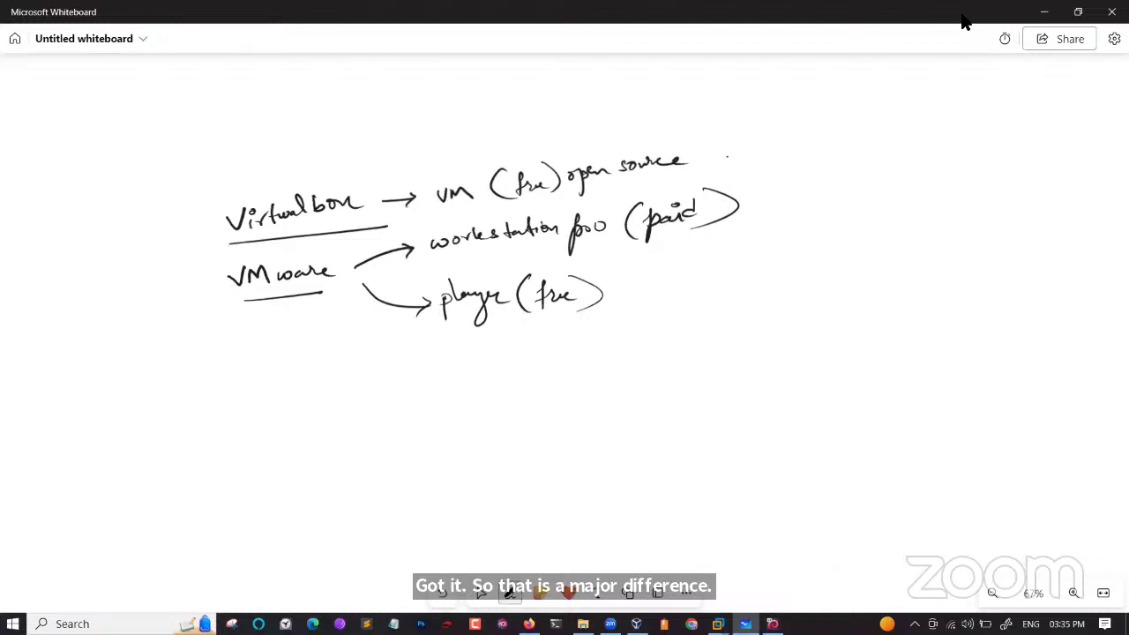
Mark up the notes: tick and circle Workstation Pro, cross out Player, add 'less configured', and circle VMware.
{"action": "left_click_drag", "start_coordinate": [750, 197], "coordinate": [794, 186]}
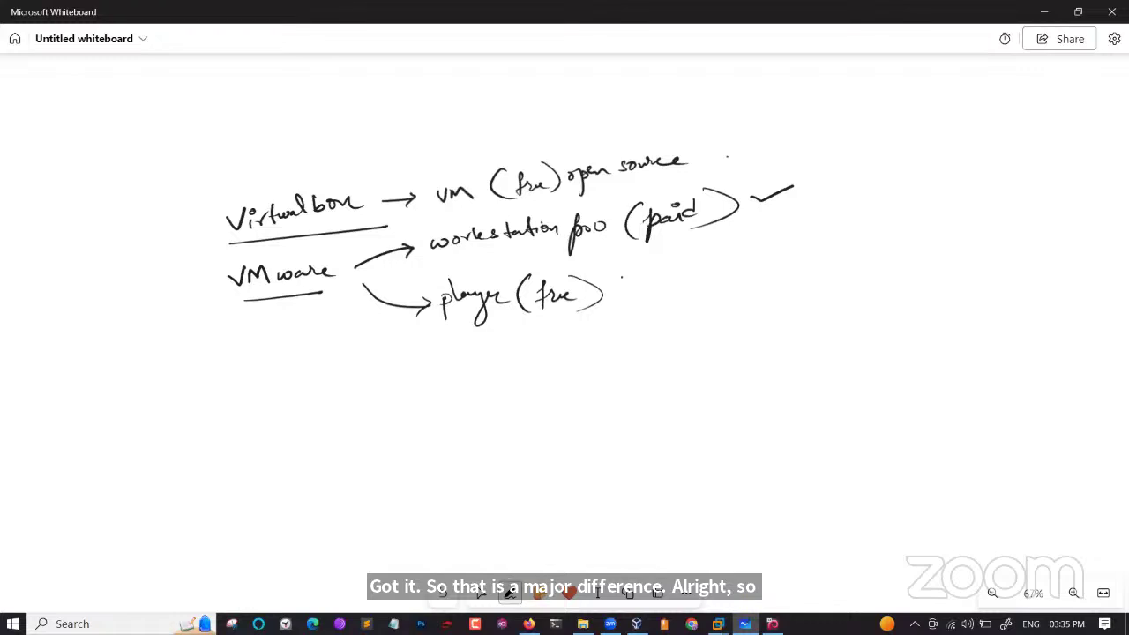
{"action": "left_click", "coordinate": [627, 277]}
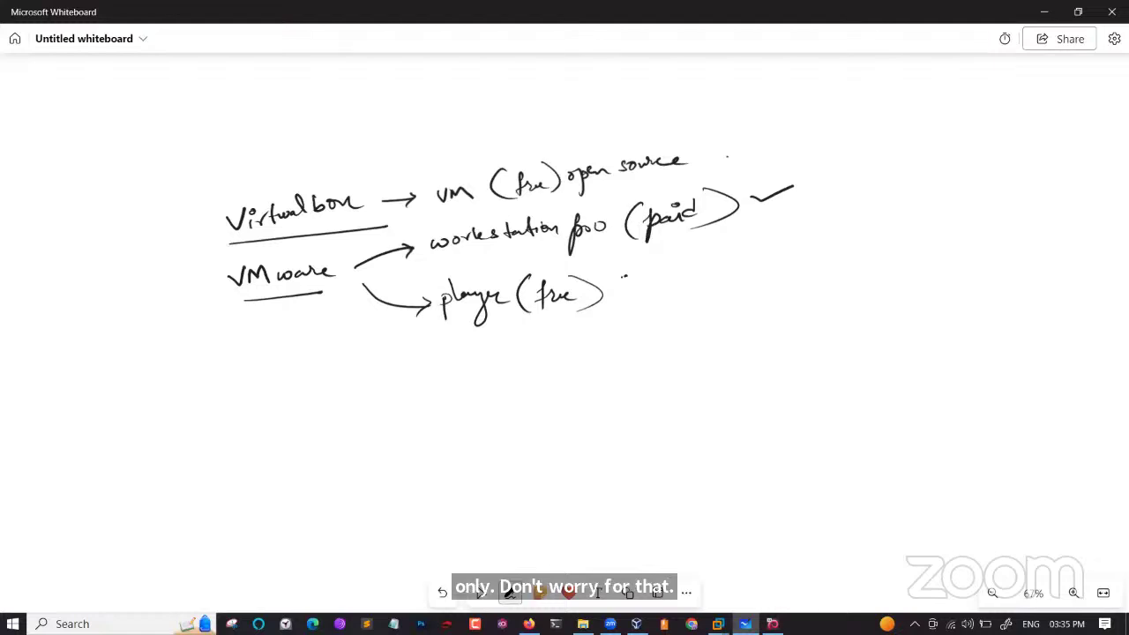
{"action": "mouse_move", "coordinate": [627, 275]}
{"action": "left_mouse_down"}
{"action": "mouse_move", "coordinate": [597, 303]}
{"action": "mouse_move", "coordinate": [629, 309]}
{"action": "left_mouse_up"}
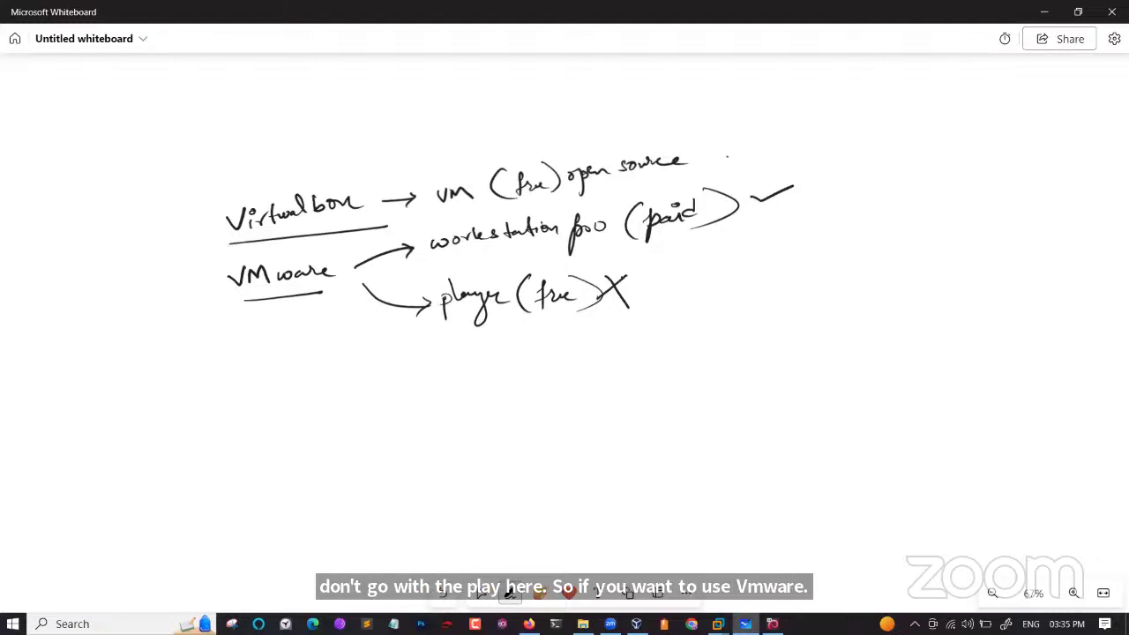
{"action": "left_click_drag", "start_coordinate": [707, 144], "coordinate": [744, 130]}
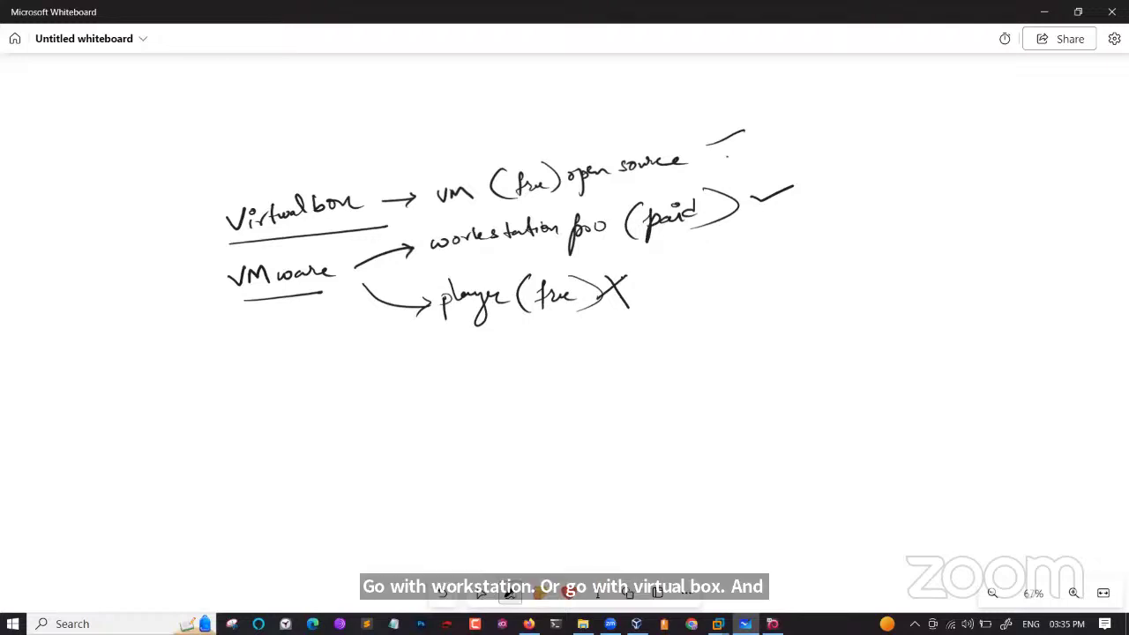
{"action": "mouse_move", "coordinate": [760, 143]}
{"action": "left_mouse_down"}
{"action": "mouse_move", "coordinate": [771, 128]}
{"action": "mouse_move", "coordinate": [838, 127]}
{"action": "mouse_move", "coordinate": [842, 149]}
{"action": "mouse_move", "coordinate": [925, 108]}
{"action": "left_mouse_up"}
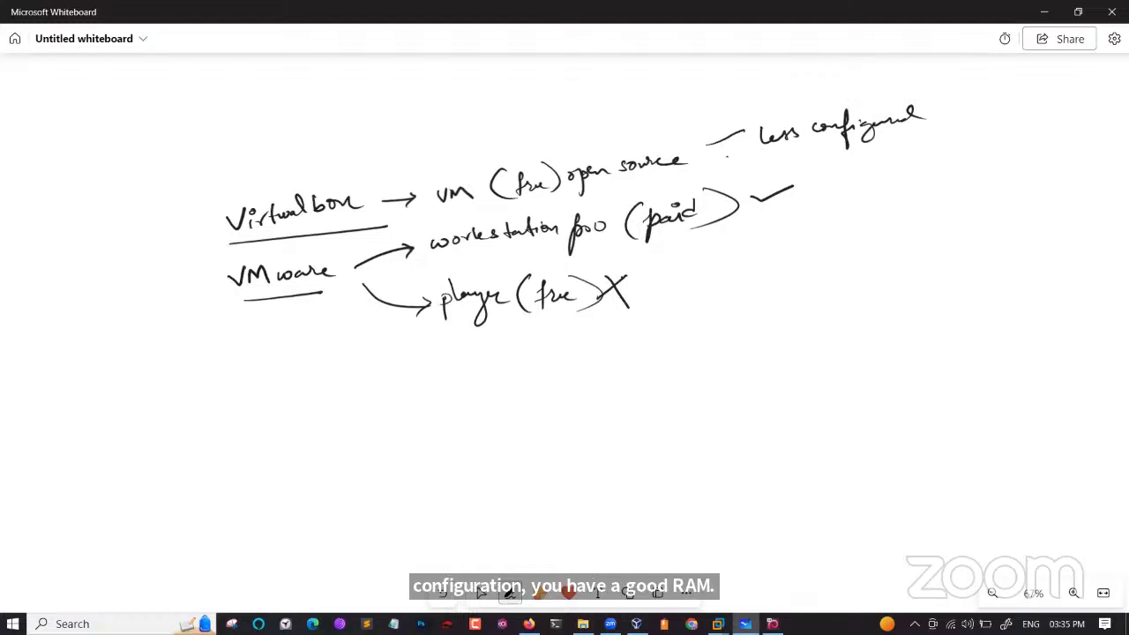
{"action": "mouse_move", "coordinate": [613, 210]}
{"action": "left_mouse_down"}
{"action": "mouse_move", "coordinate": [487, 255]}
{"action": "mouse_move", "coordinate": [540, 215]}
{"action": "left_mouse_up"}
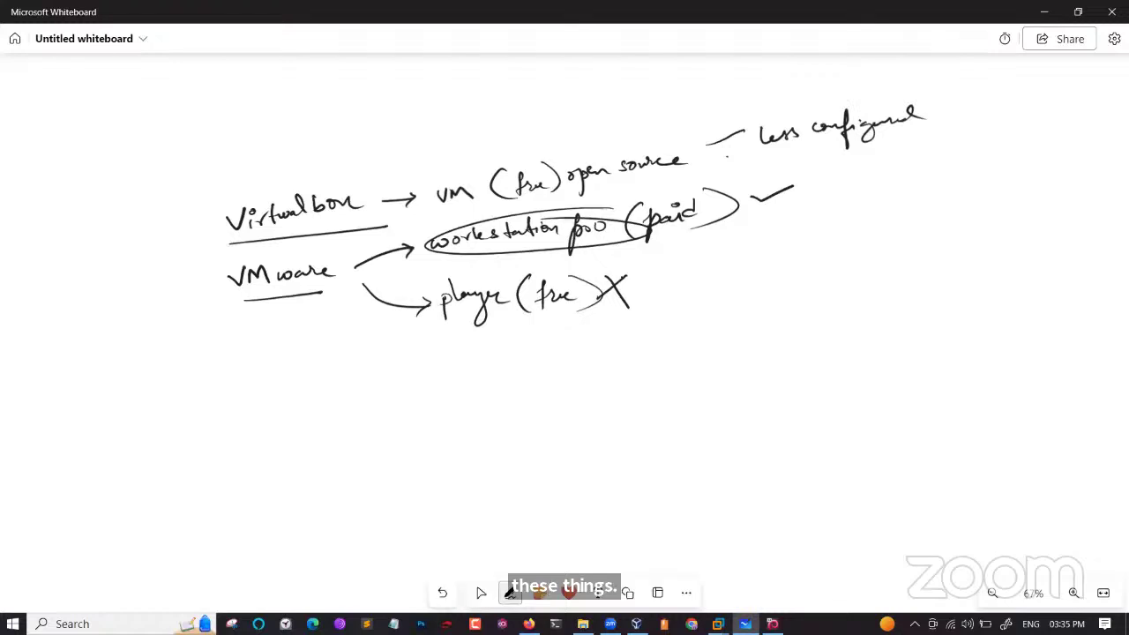
{"action": "left_click", "coordinate": [481, 592]}
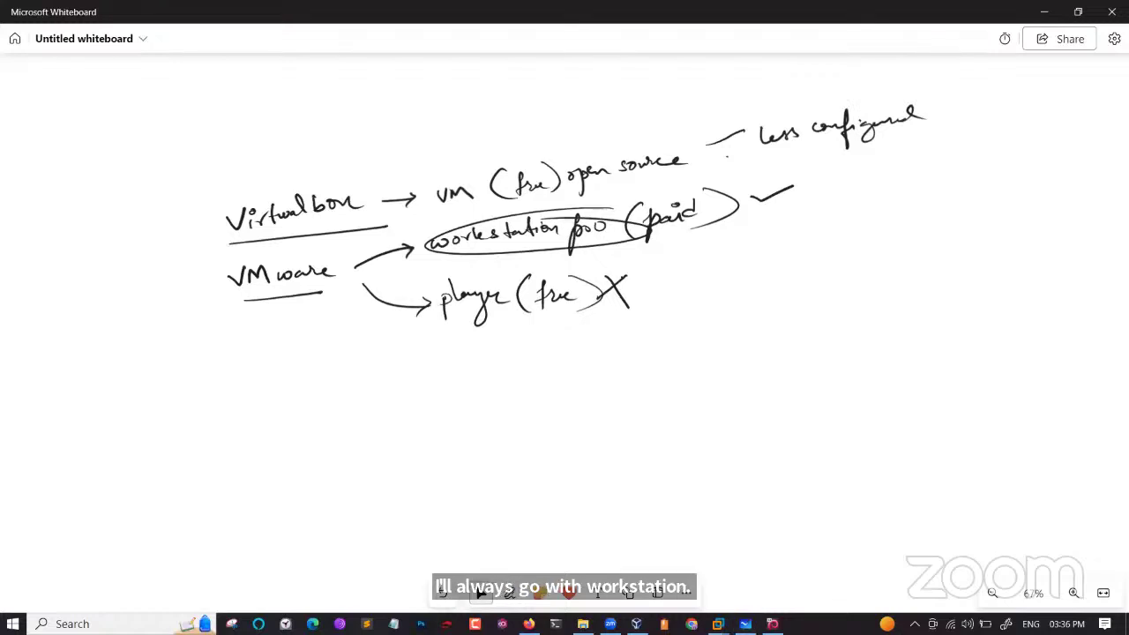
{"action": "left_click", "coordinate": [510, 593]}
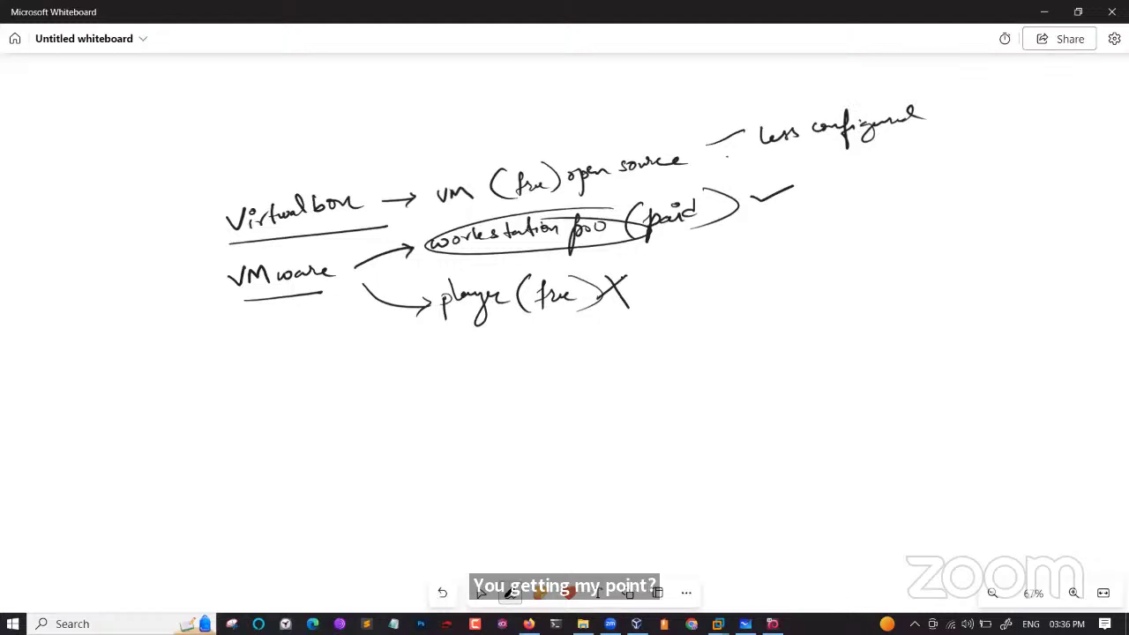
{"action": "mouse_move", "coordinate": [326, 253]}
{"action": "left_mouse_down"}
{"action": "mouse_move", "coordinate": [254, 251]}
{"action": "mouse_move", "coordinate": [231, 288]}
{"action": "mouse_move", "coordinate": [347, 265]}
{"action": "mouse_move", "coordinate": [296, 249]}
{"action": "left_mouse_up"}
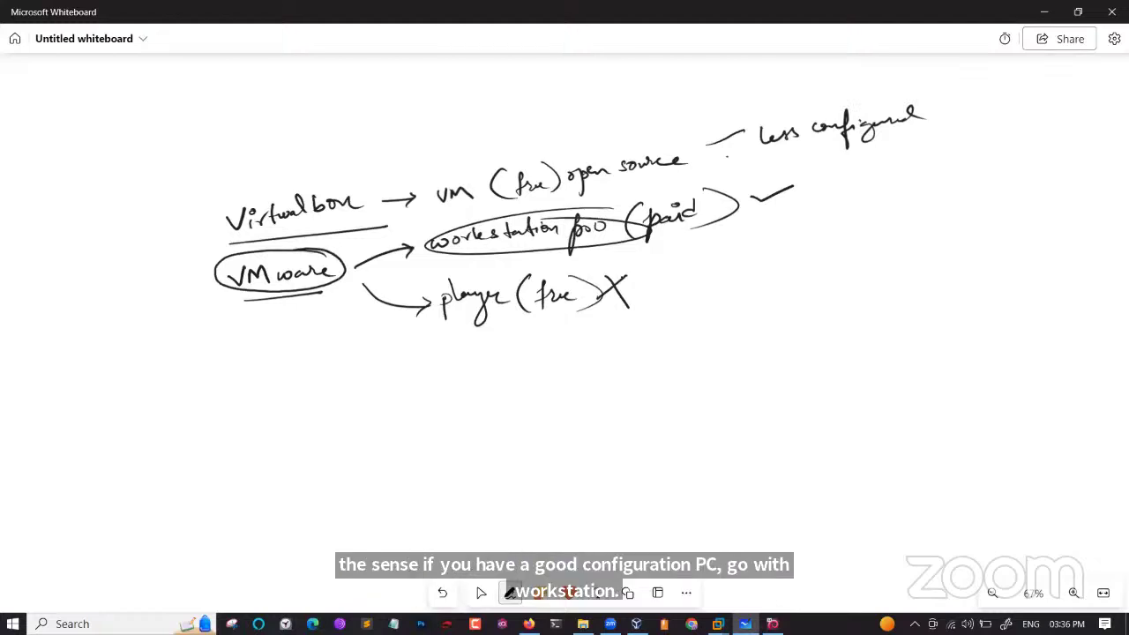
Write the spec list i5, 8GB, 512 SSD, 4/6 core, plus AMD struck out and Intel i9.
{"action": "mouse_move", "coordinate": [864, 352]}
{"action": "left_mouse_down"}
{"action": "mouse_move", "coordinate": [866, 367]}
{"action": "mouse_move", "coordinate": [886, 354]}
{"action": "mouse_move", "coordinate": [877, 362]}
{"action": "left_mouse_up"}
{"action": "left_click", "coordinate": [863, 344]}
{"action": "left_click_drag", "start_coordinate": [881, 345], "coordinate": [904, 341]}
{"action": "mouse_move", "coordinate": [878, 389]}
{"action": "left_mouse_down"}
{"action": "mouse_move", "coordinate": [873, 398]}
{"action": "mouse_move", "coordinate": [914, 388]}
{"action": "mouse_move", "coordinate": [877, 431]}
{"action": "left_mouse_up"}
{"action": "mouse_move", "coordinate": [892, 417]}
{"action": "left_mouse_down"}
{"action": "mouse_move", "coordinate": [895, 429]}
{"action": "mouse_move", "coordinate": [938, 425]}
{"action": "left_mouse_up"}
{"action": "left_click_drag", "start_coordinate": [951, 410], "coordinate": [965, 418]}
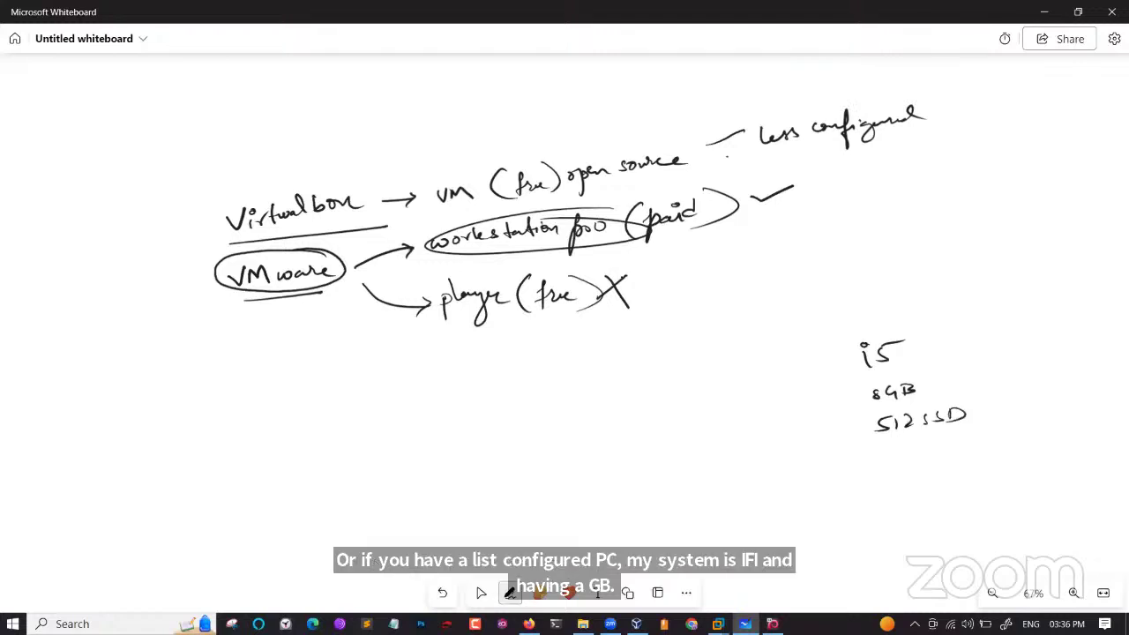
{"action": "left_click_drag", "start_coordinate": [896, 448], "coordinate": [912, 469]}
{"action": "left_click_drag", "start_coordinate": [932, 448], "coordinate": [932, 455]}
{"action": "left_click_drag", "start_coordinate": [965, 446], "coordinate": [964, 453]}
{"action": "left_click_drag", "start_coordinate": [972, 451], "coordinate": [990, 444]}
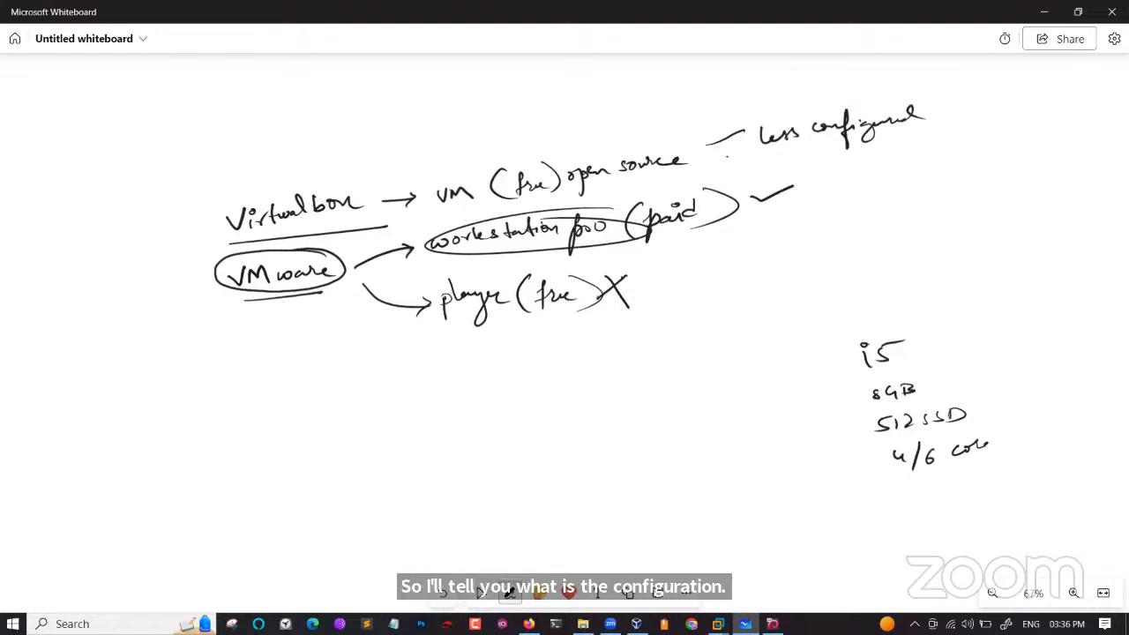
{"action": "mouse_move", "coordinate": [630, 362]}
{"action": "left_mouse_down"}
{"action": "mouse_move", "coordinate": [681, 346]}
{"action": "mouse_move", "coordinate": [697, 353]}
{"action": "left_mouse_up"}
{"action": "mouse_move", "coordinate": [643, 386]}
{"action": "left_mouse_down"}
{"action": "mouse_move", "coordinate": [651, 403]}
{"action": "mouse_move", "coordinate": [734, 374]}
{"action": "mouse_move", "coordinate": [736, 386]}
{"action": "left_mouse_up"}
{"action": "left_click", "coordinate": [711, 367]}
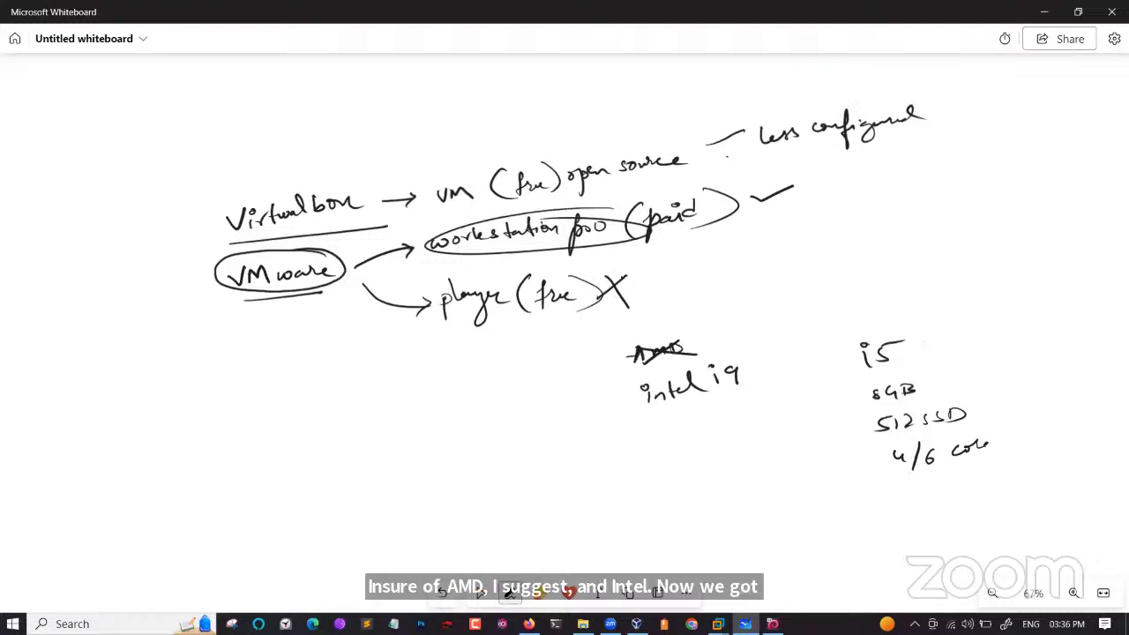
Tick i5, 8GB, 512 SSD and 4/6 core, circle the 4, and switch to Select.
{"action": "left_click_drag", "start_coordinate": [914, 345], "coordinate": [950, 332]}
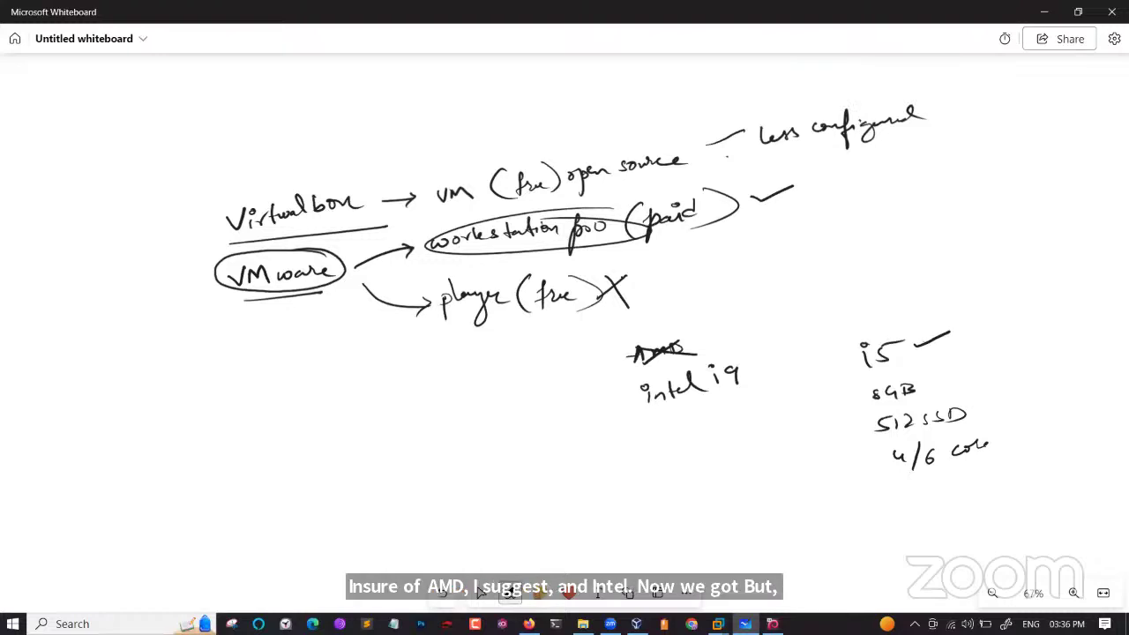
{"action": "left_click_drag", "start_coordinate": [933, 383], "coordinate": [979, 366]}
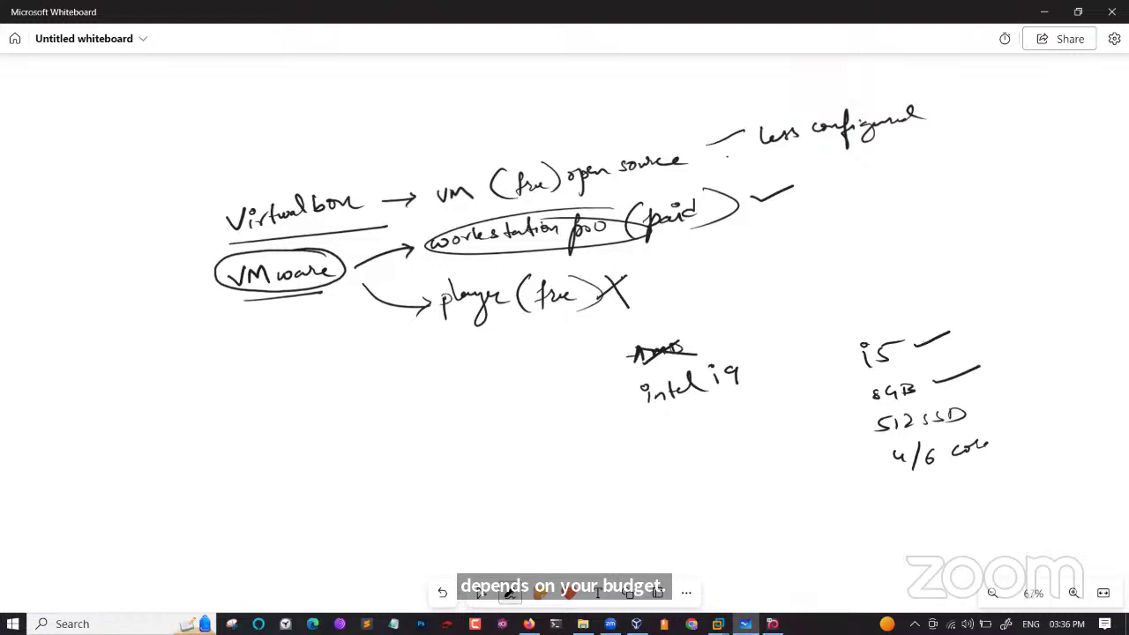
{"action": "left_click_drag", "start_coordinate": [981, 406], "coordinate": [1019, 389]}
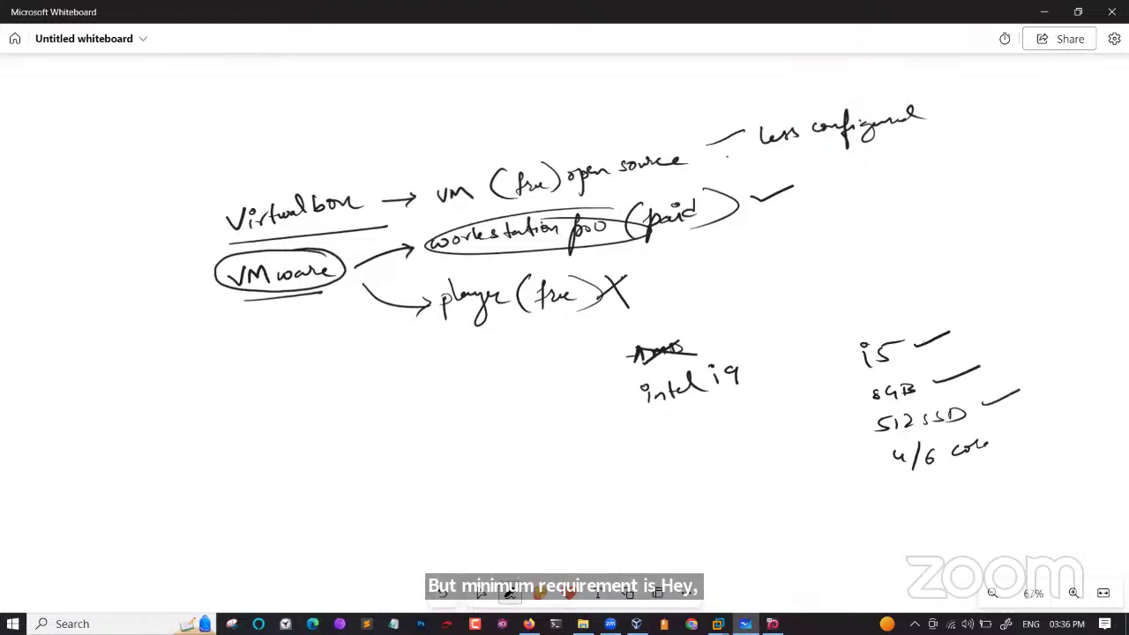
{"action": "left_click_drag", "start_coordinate": [1005, 437], "coordinate": [1026, 424]}
{"action": "left_click_drag", "start_coordinate": [901, 445], "coordinate": [900, 465]}
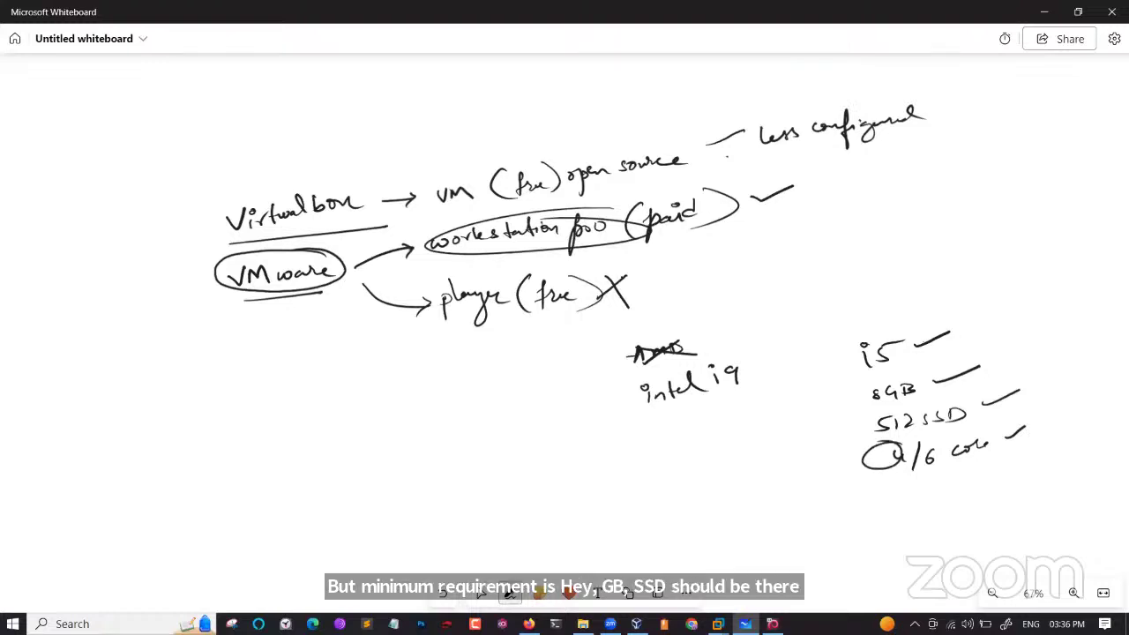
{"action": "left_click", "coordinate": [481, 592]}
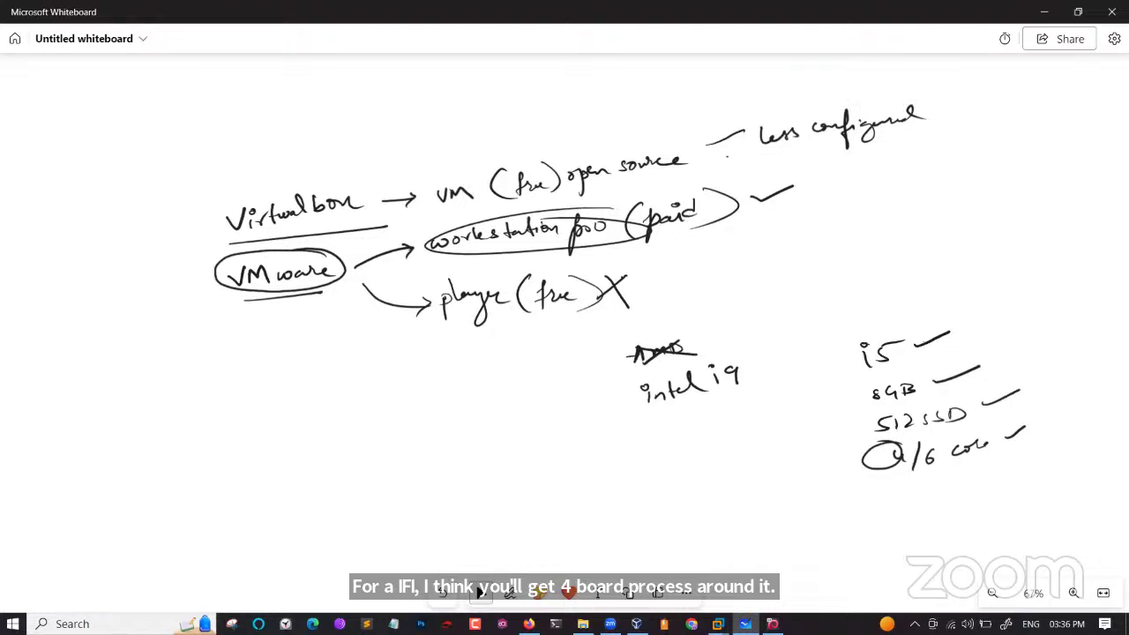
Launch Task Manager from the taskbar, maximize it, and show the i7-9750H CPU's Performance details.
{"action": "right_click", "coordinate": [810, 624]}
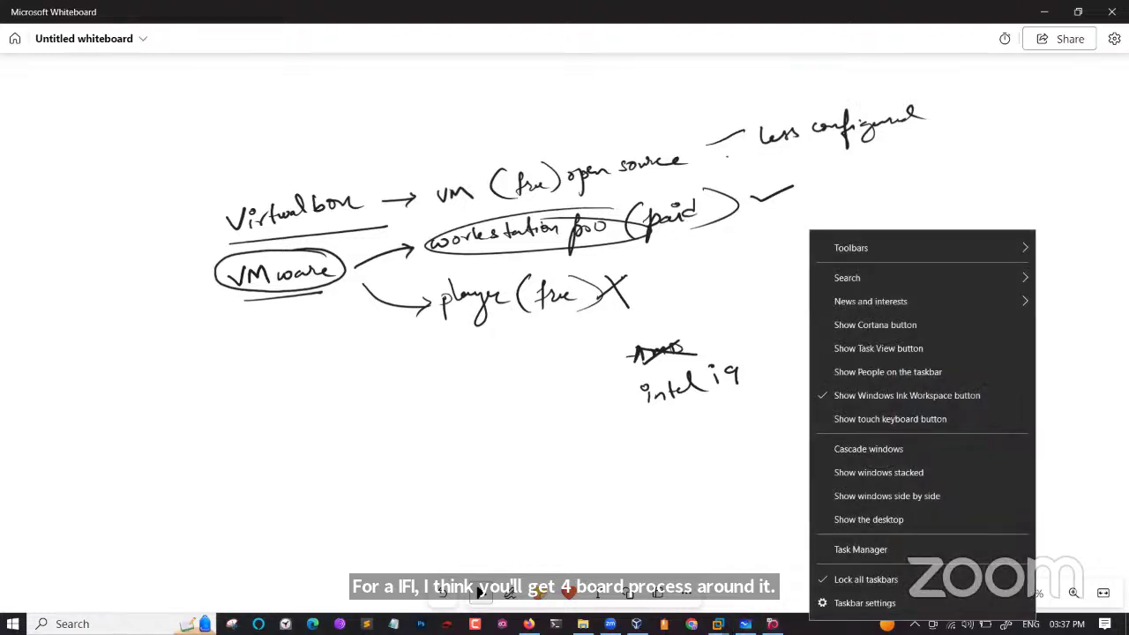
{"action": "left_click", "coordinate": [873, 550]}
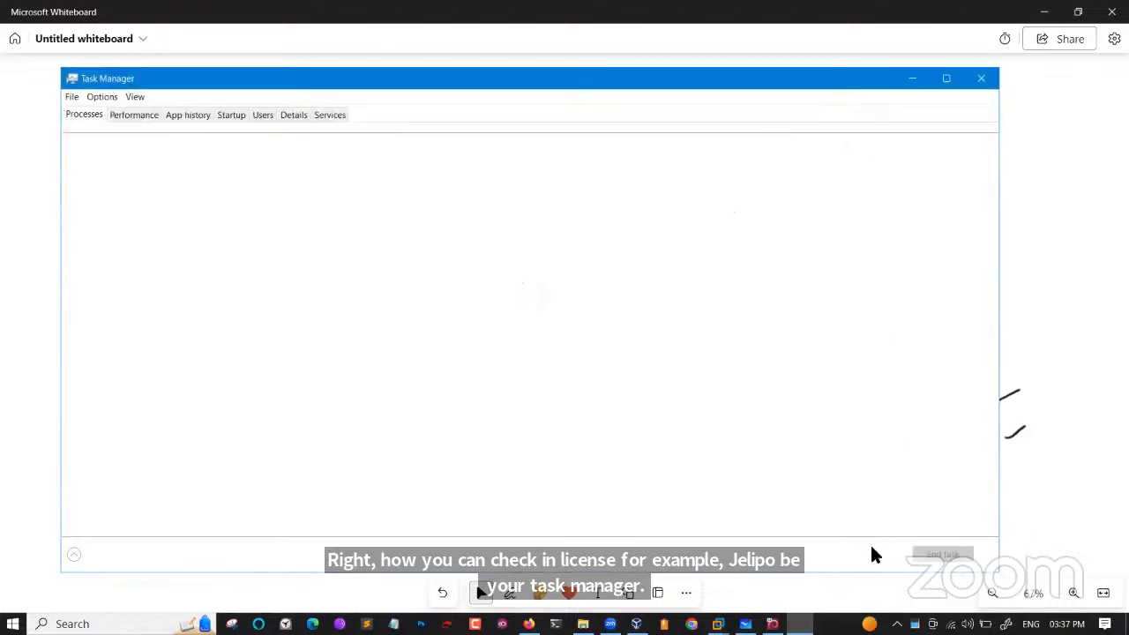
{"action": "left_click", "coordinate": [945, 80]}
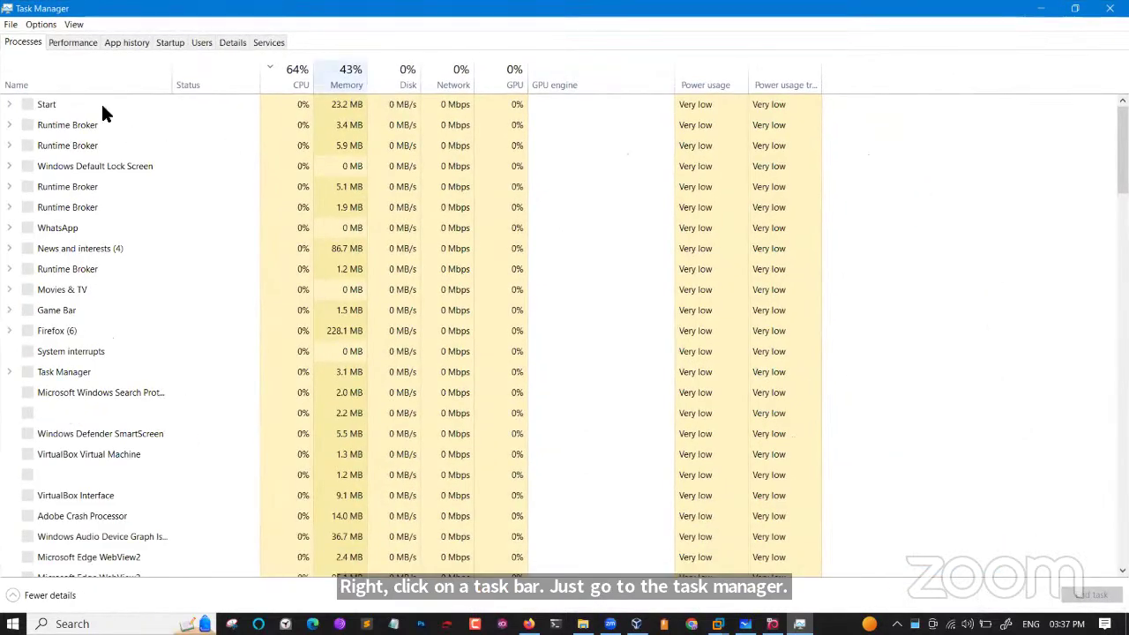
{"action": "left_click", "coordinate": [74, 44]}
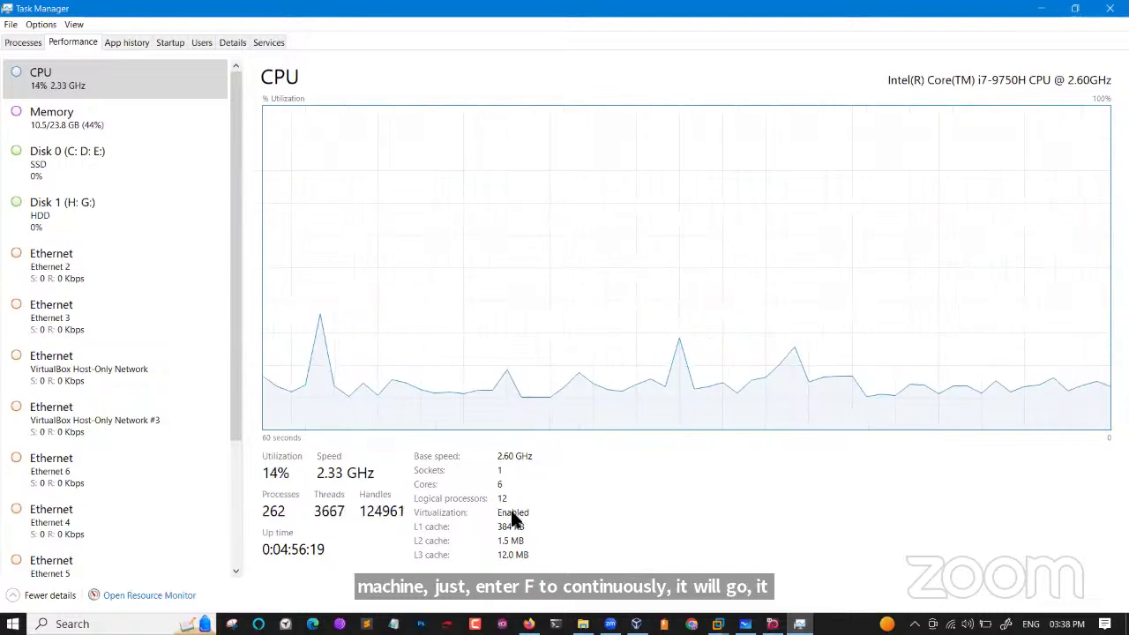
Review Memory, Disk 0, Disk 1 and Wi-Fi performance details, then close Task Manager.
{"action": "left_click", "coordinate": [133, 117]}
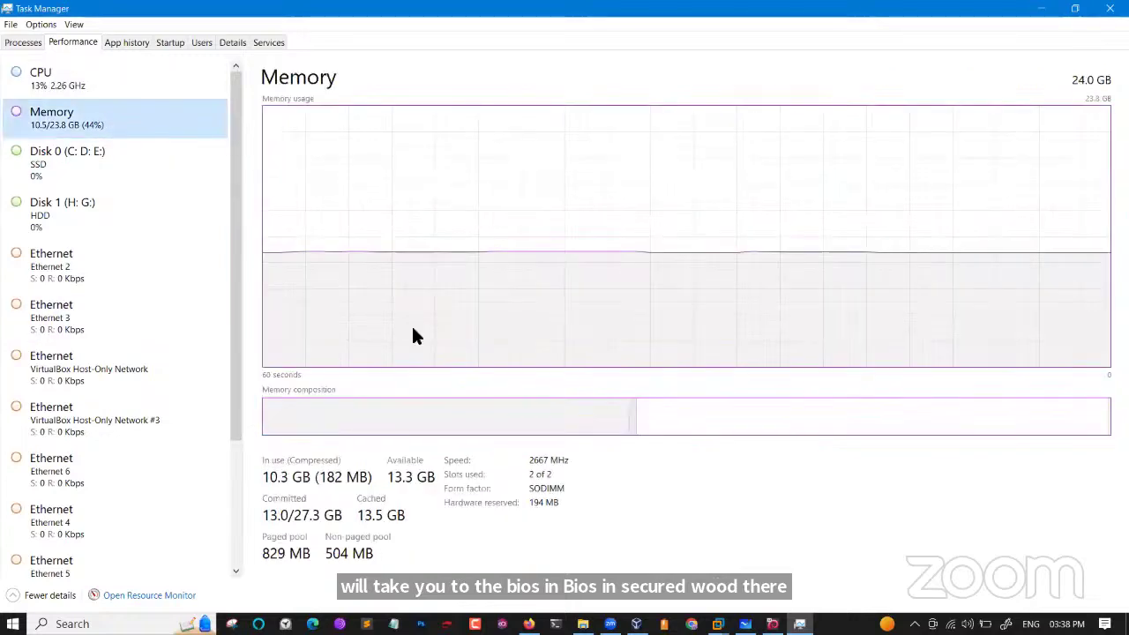
{"action": "mouse_move", "coordinate": [541, 481]}
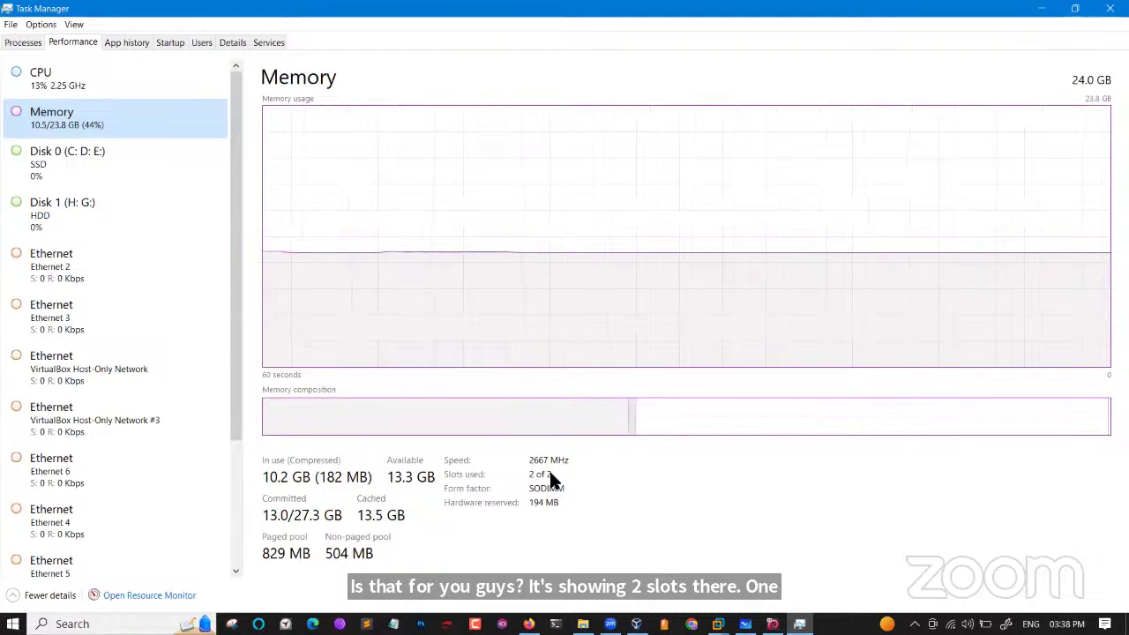
{"action": "mouse_move", "coordinate": [548, 474]}
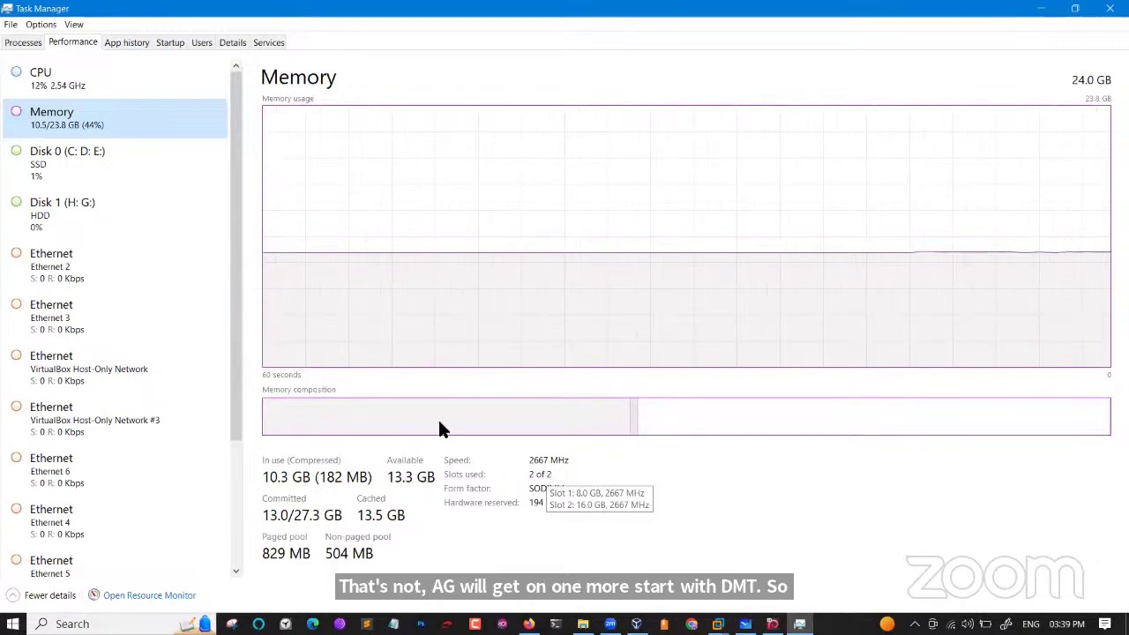
{"action": "left_click", "coordinate": [109, 173]}
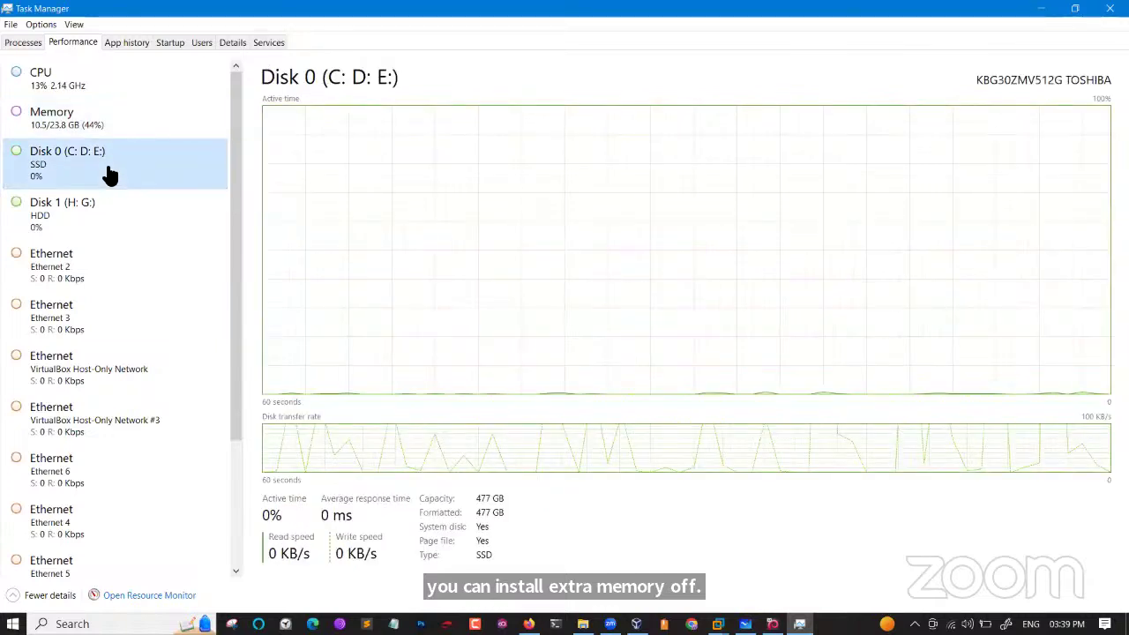
{"action": "left_click", "coordinate": [103, 222]}
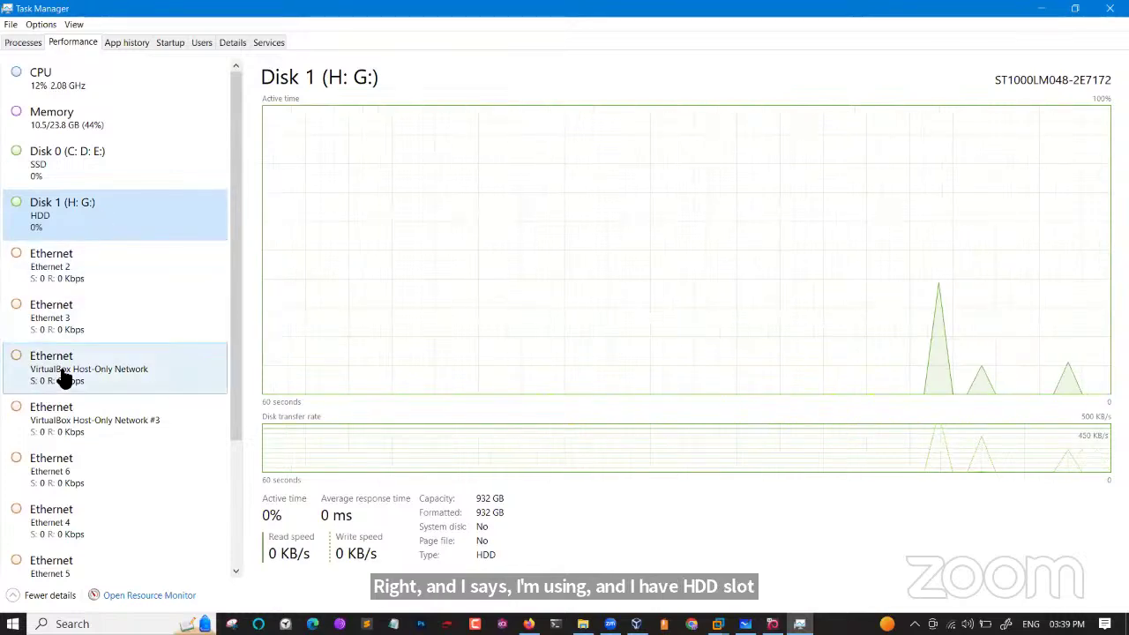
{"action": "scroll", "coordinate": [94, 474], "scroll_direction": "down", "scroll_amount": 1}
{"action": "scroll", "coordinate": [95, 474], "scroll_direction": "down", "scroll_amount": 2}
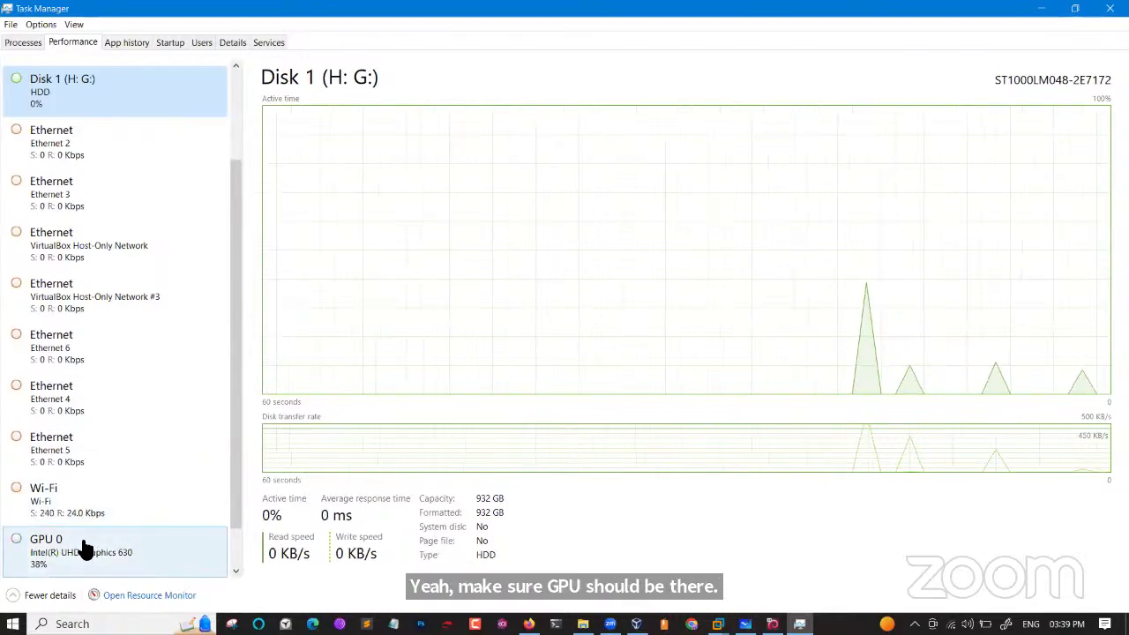
{"action": "left_click", "coordinate": [76, 515]}
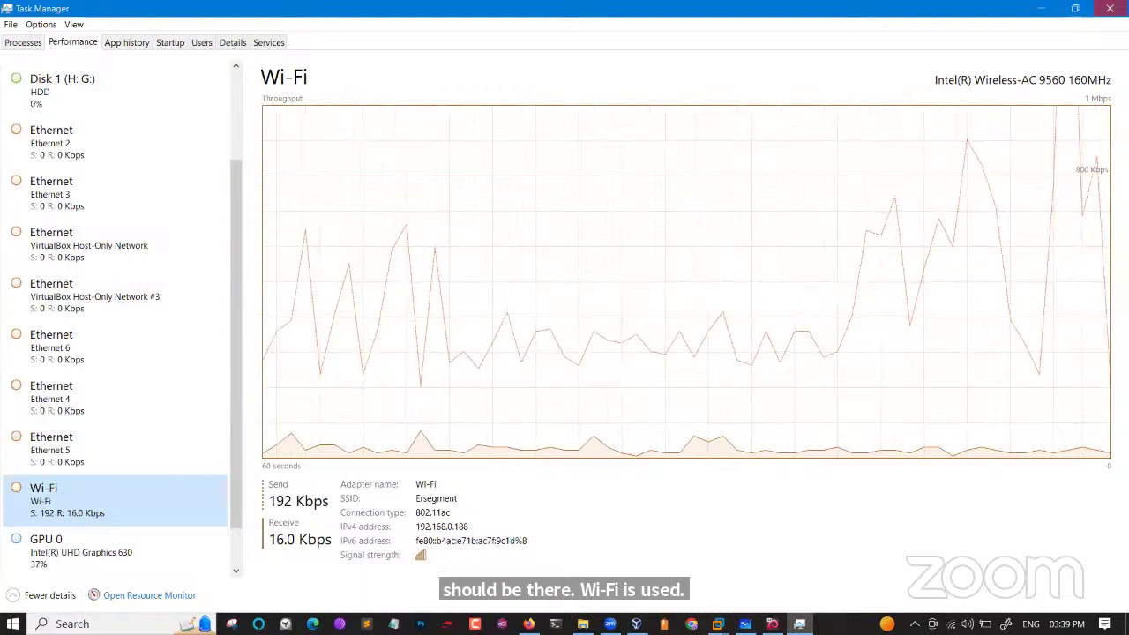
{"action": "left_click", "coordinate": [1110, 8]}
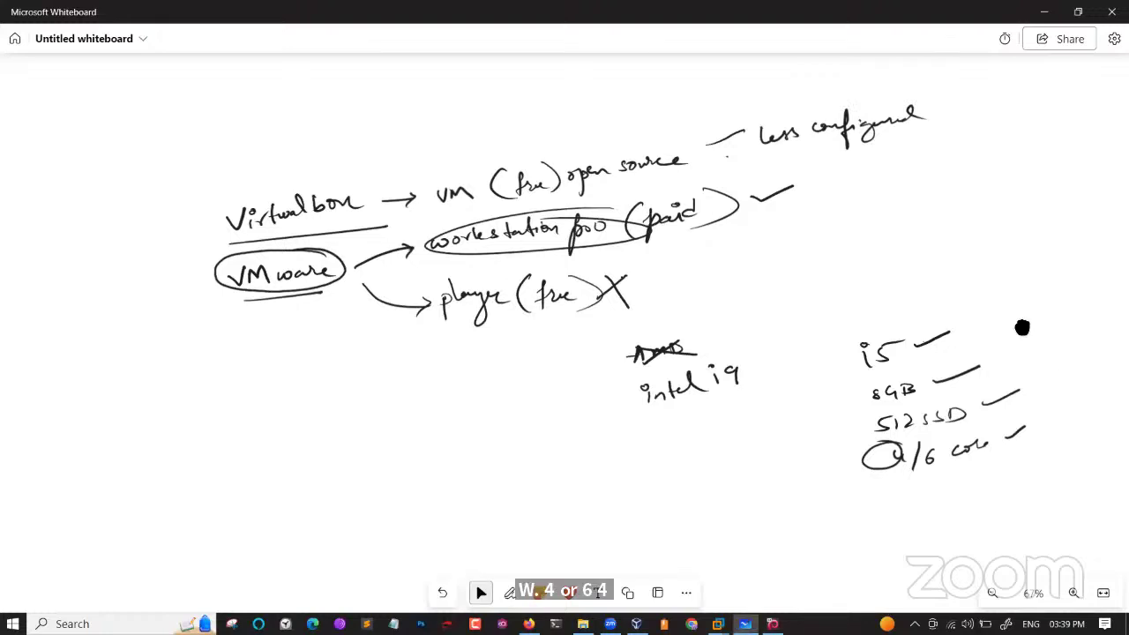
{"action": "scroll", "coordinate": [1020, 325], "scroll_direction": "down", "scroll_amount": 2}
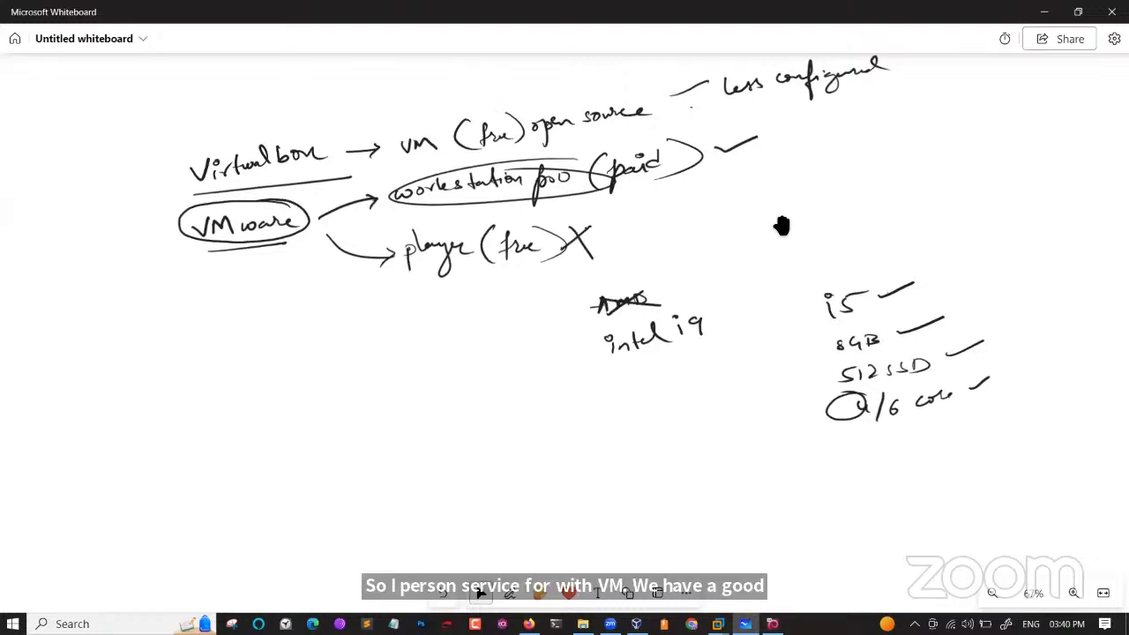
{"action": "left_click", "coordinate": [298, 159]}
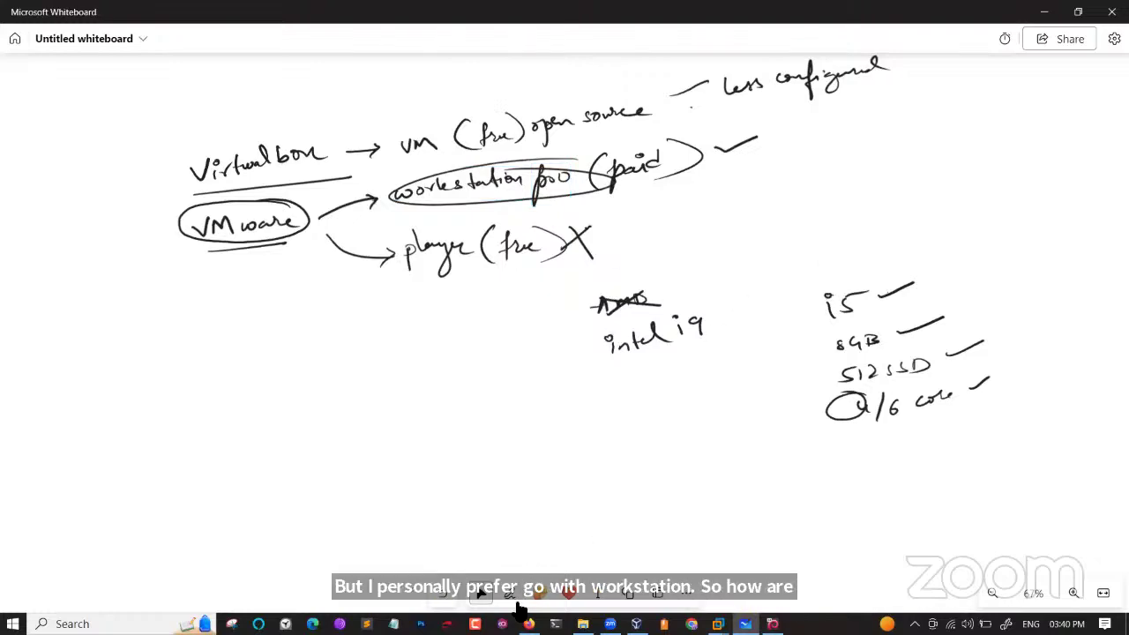
Open a new Firefox tab, then bring VirtualBox Manager with the running kali-linux VM forward.
{"action": "key", "text": "alt+Tab"}
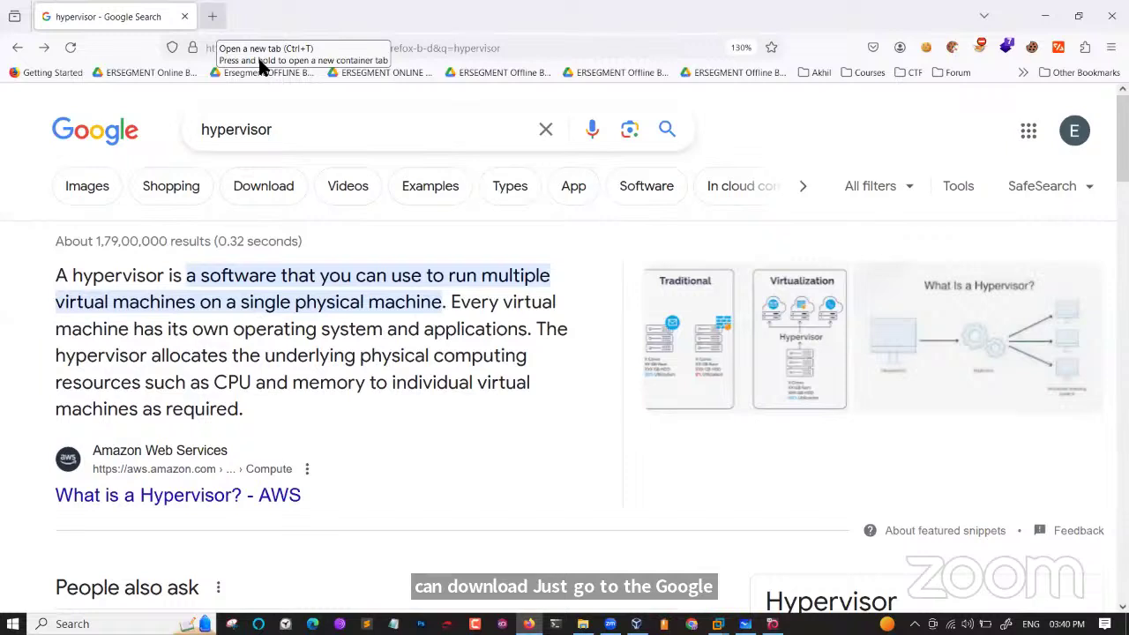
{"action": "key", "text": "ctrl+t"}
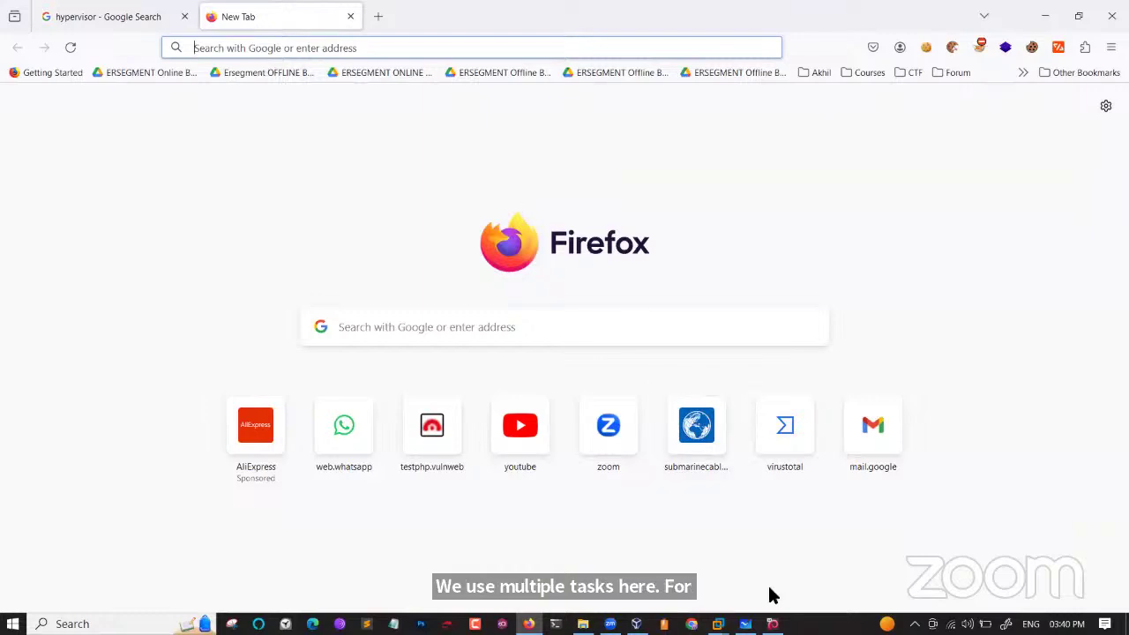
{"action": "left_click", "coordinate": [636, 623]}
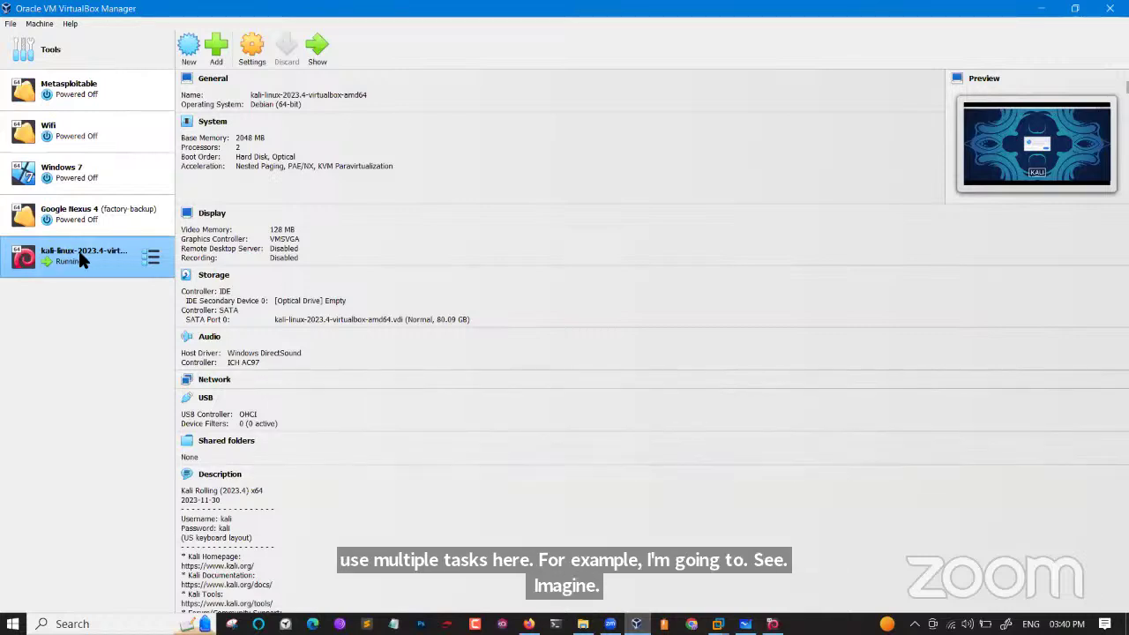
Browse the Metasploitable, Windows 7 and kali-linux VM details, then minimize VirtualBox Manager.
{"action": "left_click", "coordinate": [91, 102]}
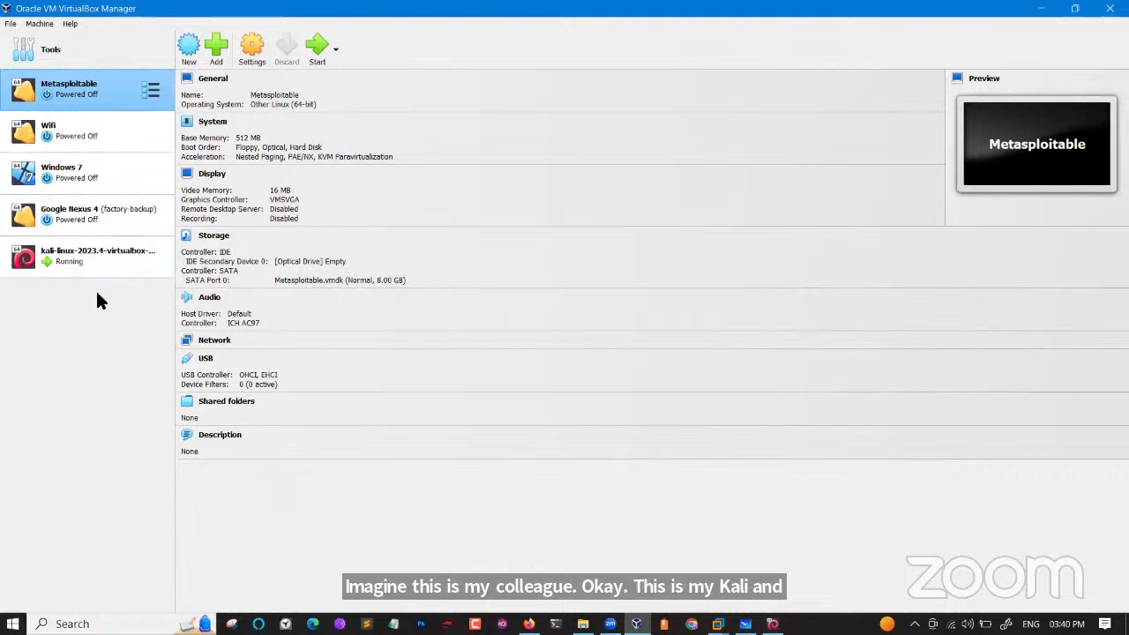
{"action": "left_click", "coordinate": [92, 178]}
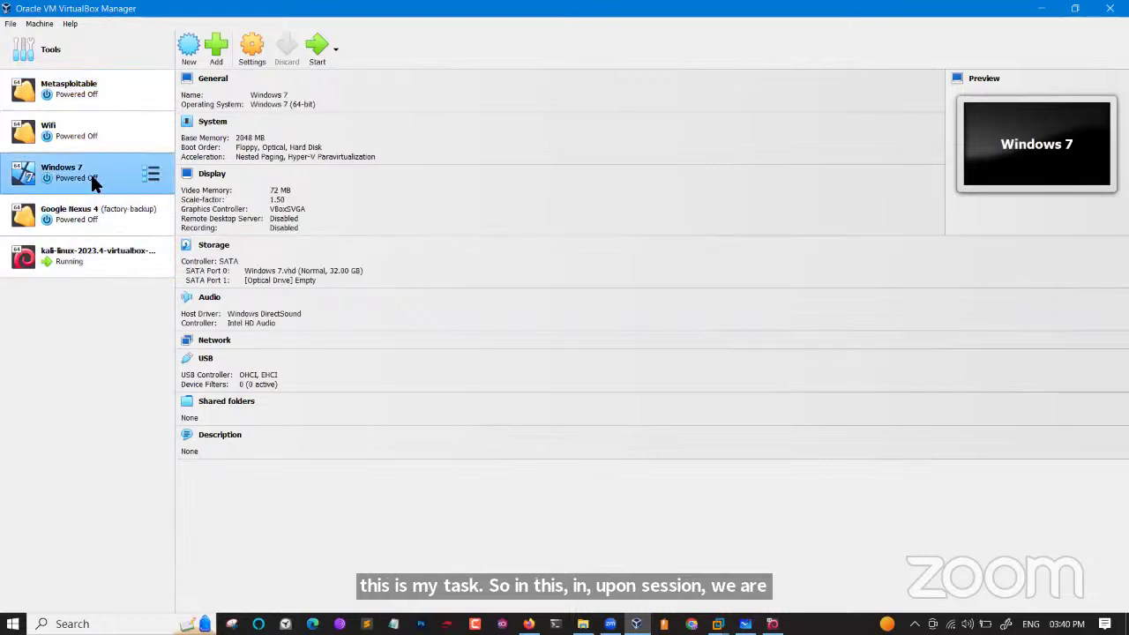
{"action": "left_click", "coordinate": [104, 90]}
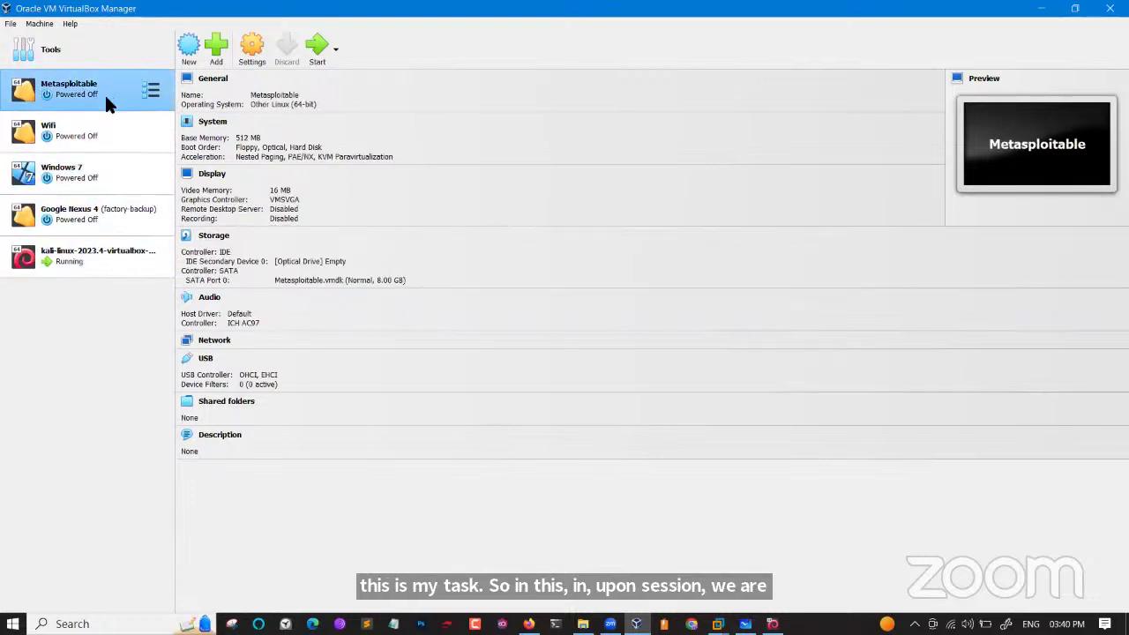
{"action": "left_click", "coordinate": [103, 252]}
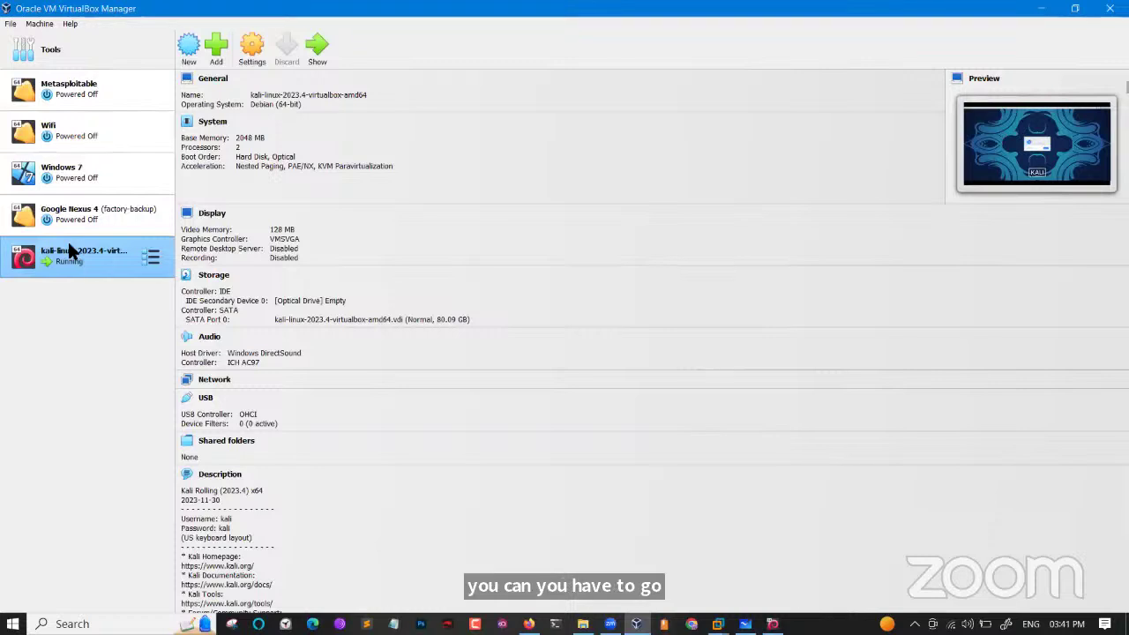
{"action": "left_click", "coordinate": [93, 92]}
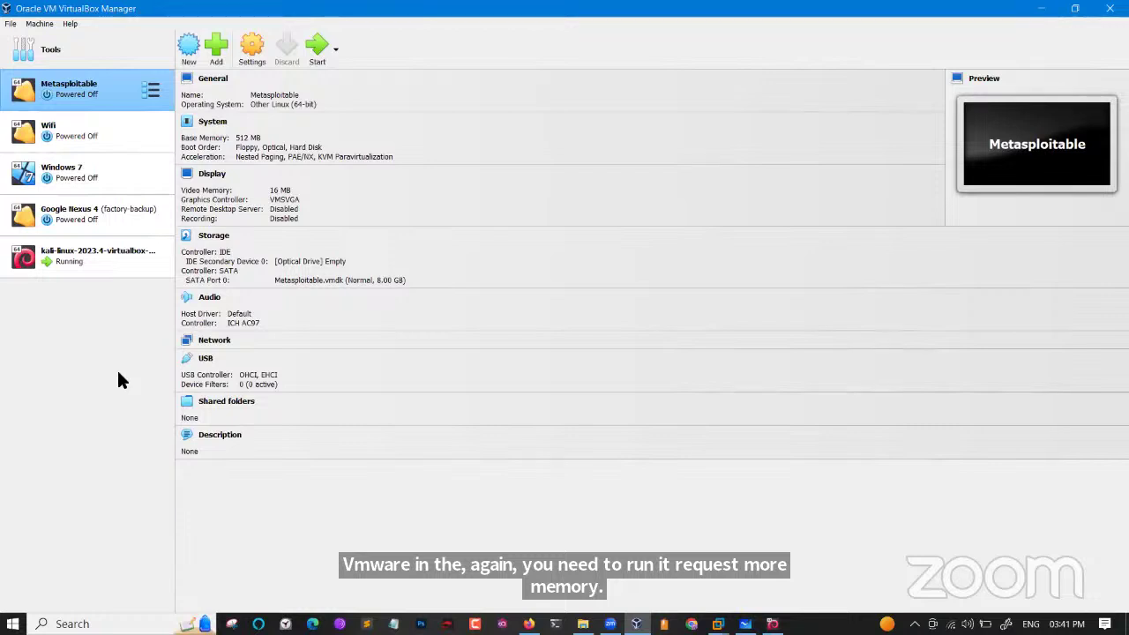
{"action": "left_click", "coordinate": [1027, 9]}
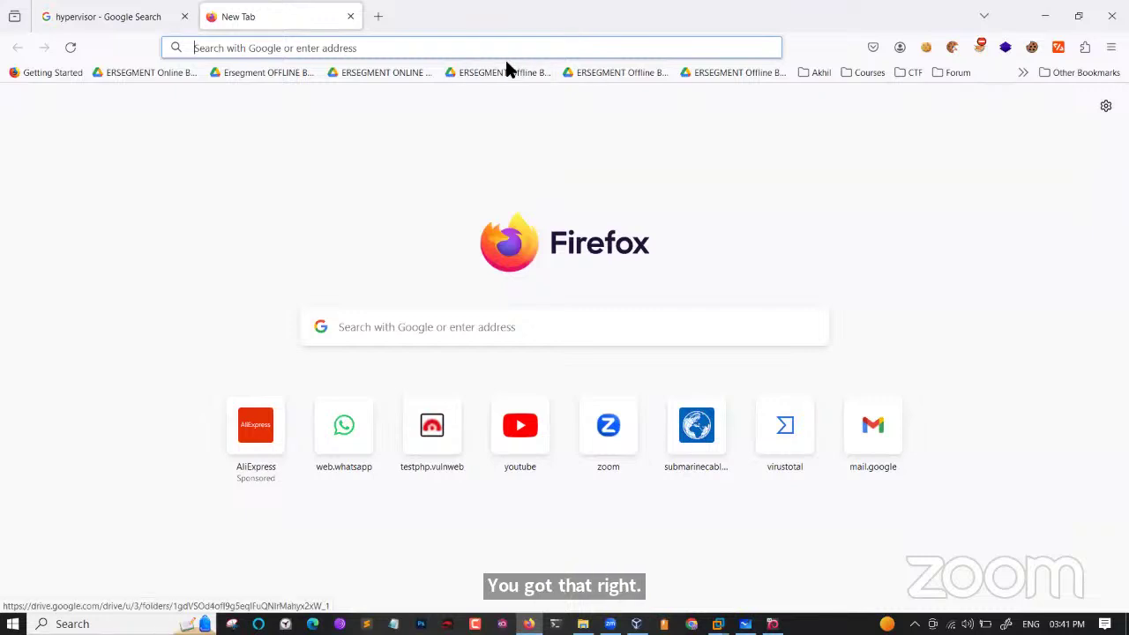
Close the hypervisor search tab, Google 'vbox', and open the official Oracle VM VirtualBox site.
{"action": "left_click", "coordinate": [184, 17]}
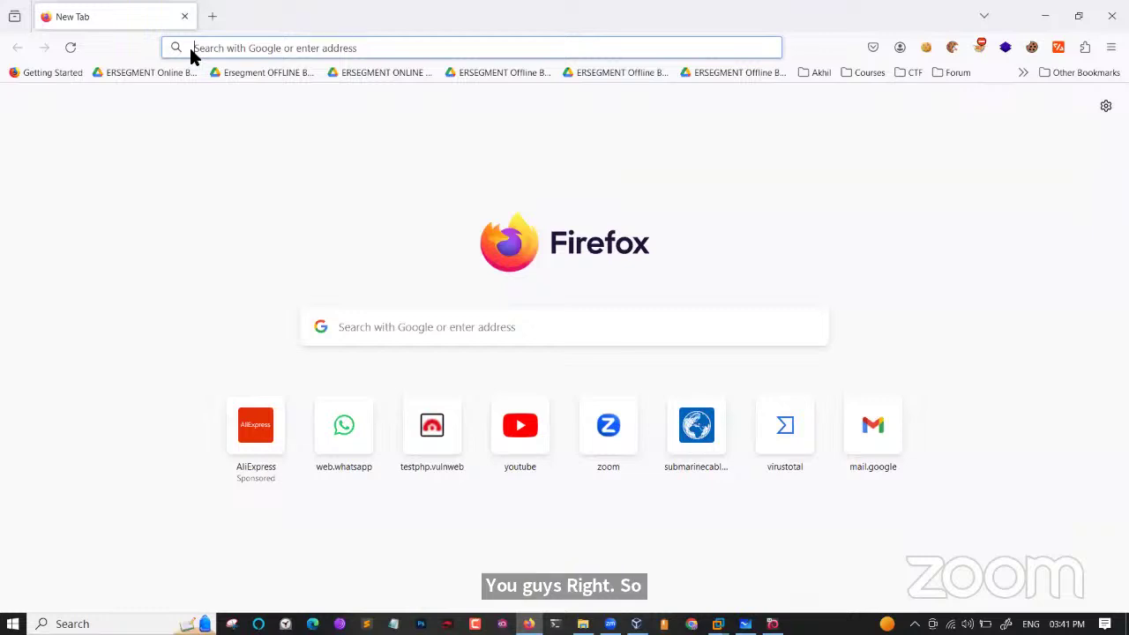
{"action": "type", "text": "viru"}
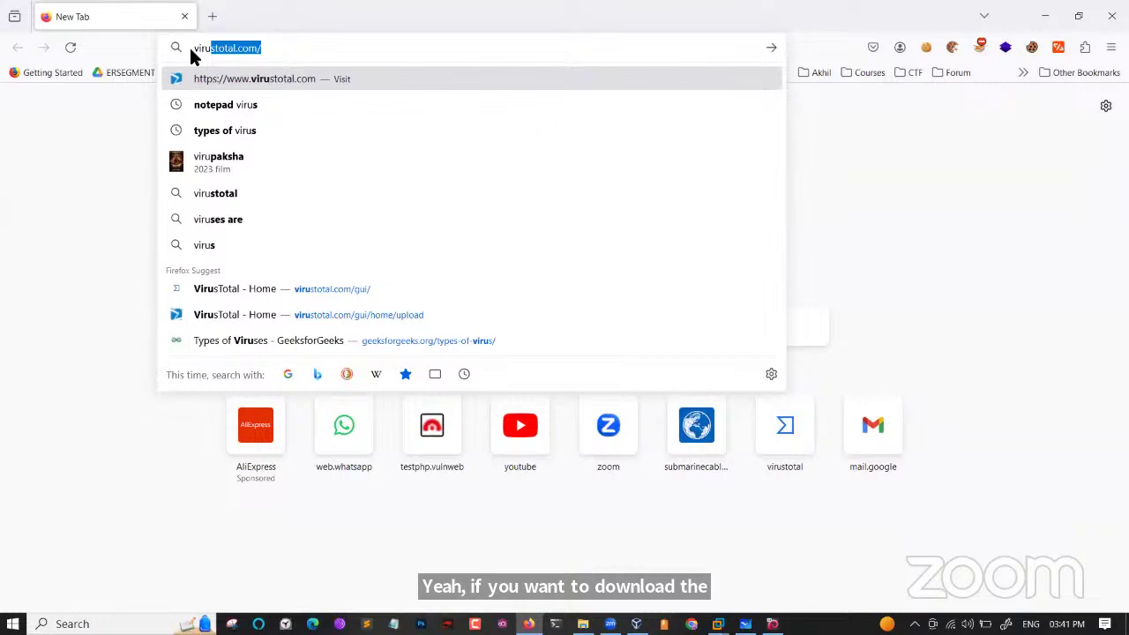
{"action": "key", "text": "BackSpace"}
{"action": "key", "text": "BackSpace"}
{"action": "key", "text": "BackSpace"}
{"action": "key", "text": "BackSpace"}
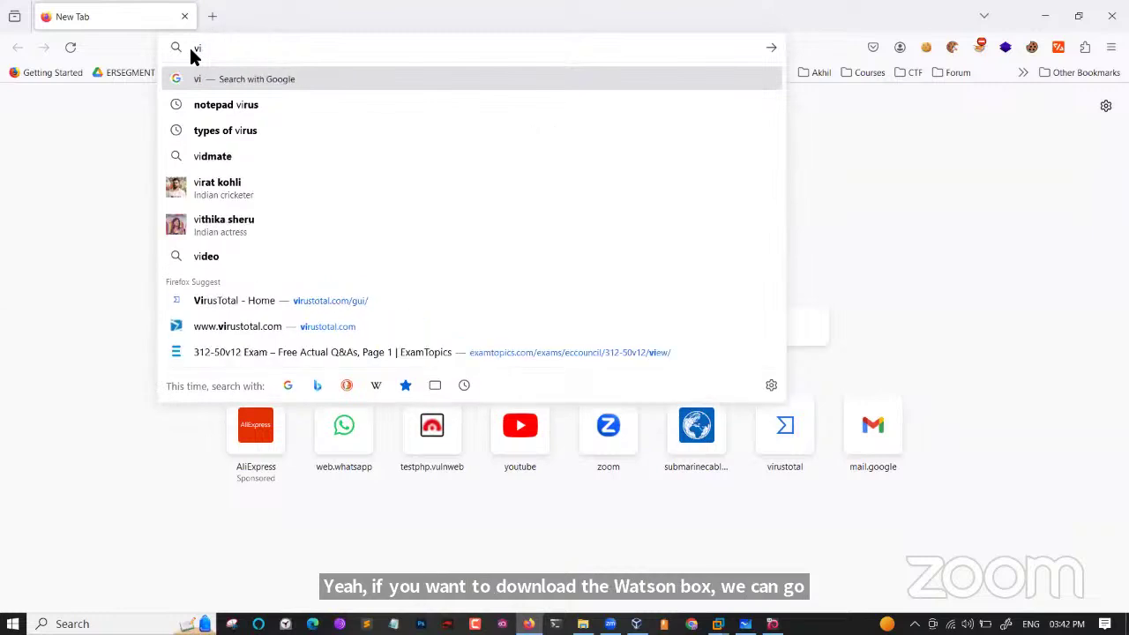
{"action": "type", "text": "c"}
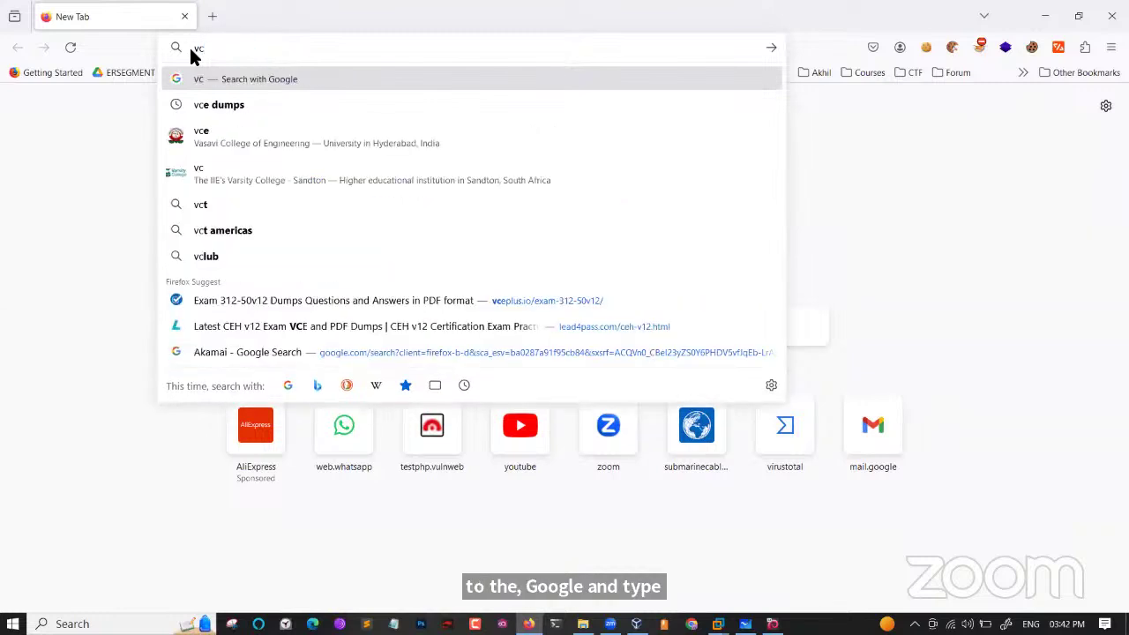
{"action": "key", "text": "BackSpace"}
{"action": "type", "text": "box"}
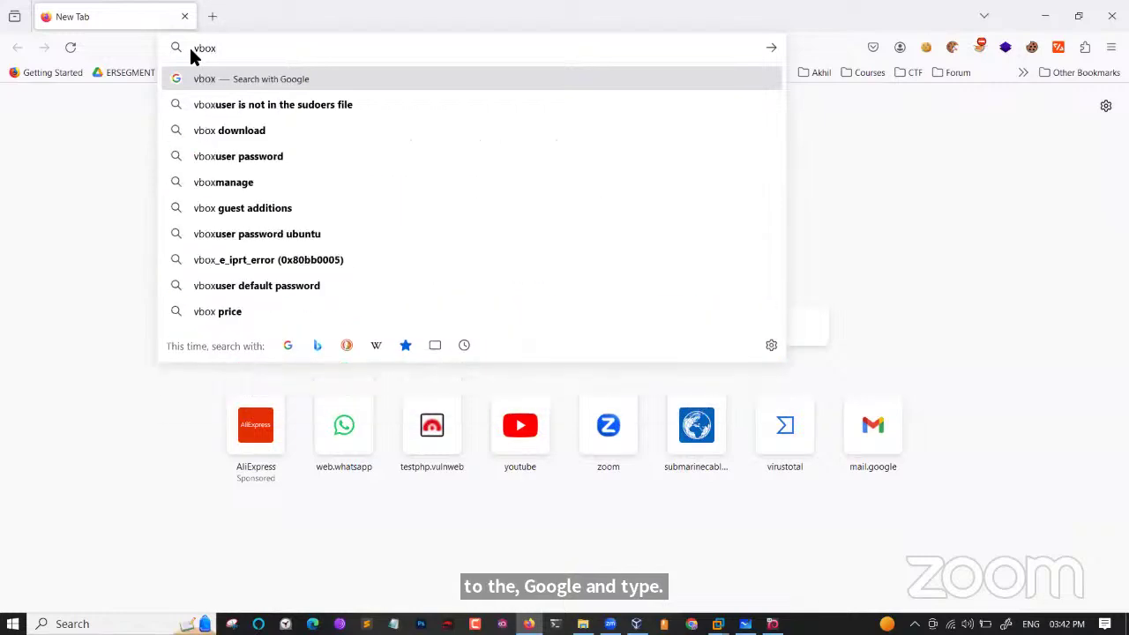
{"action": "key", "text": "Return"}
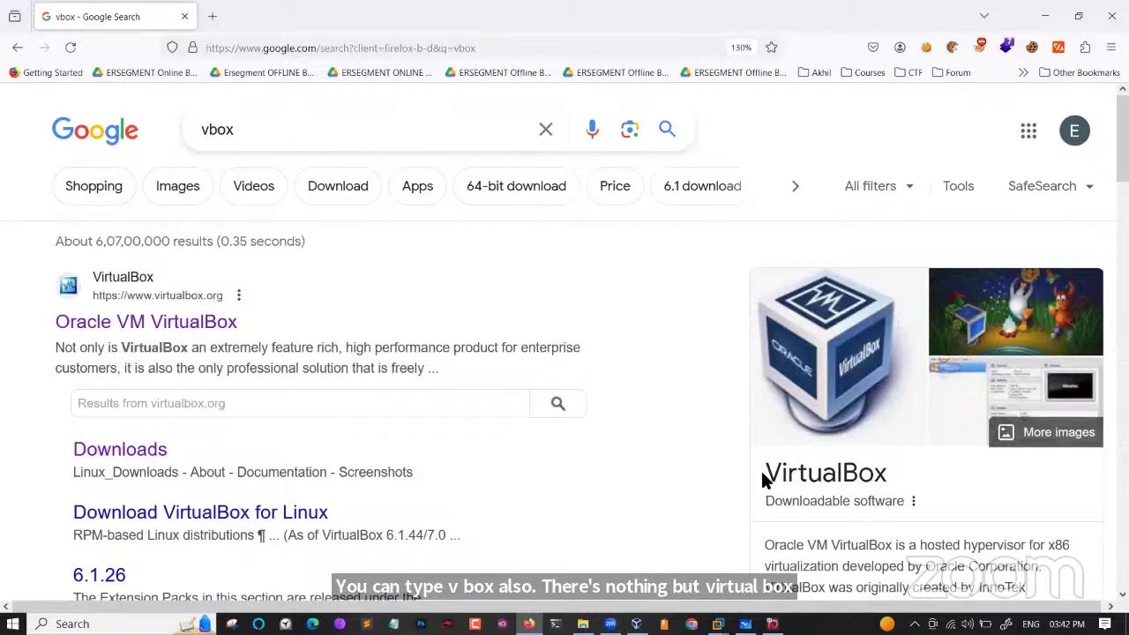
{"action": "left_click", "coordinate": [194, 323]}
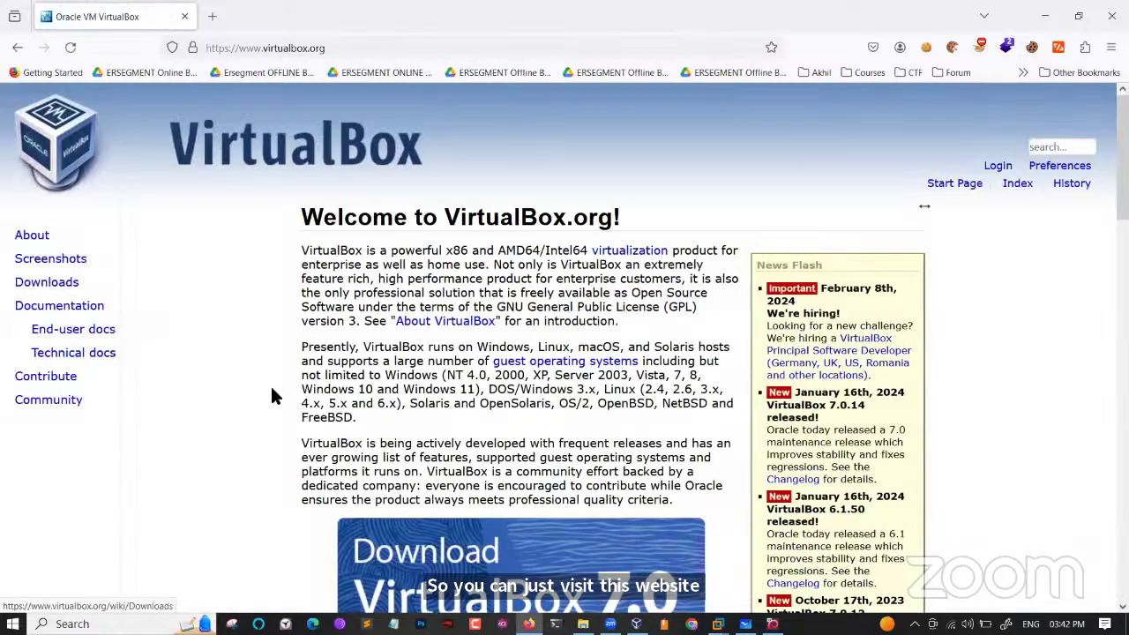
Go to the VirtualBox 7.0.14 Downloads page and choose the Windows hosts package.
{"action": "left_click", "coordinate": [48, 284]}
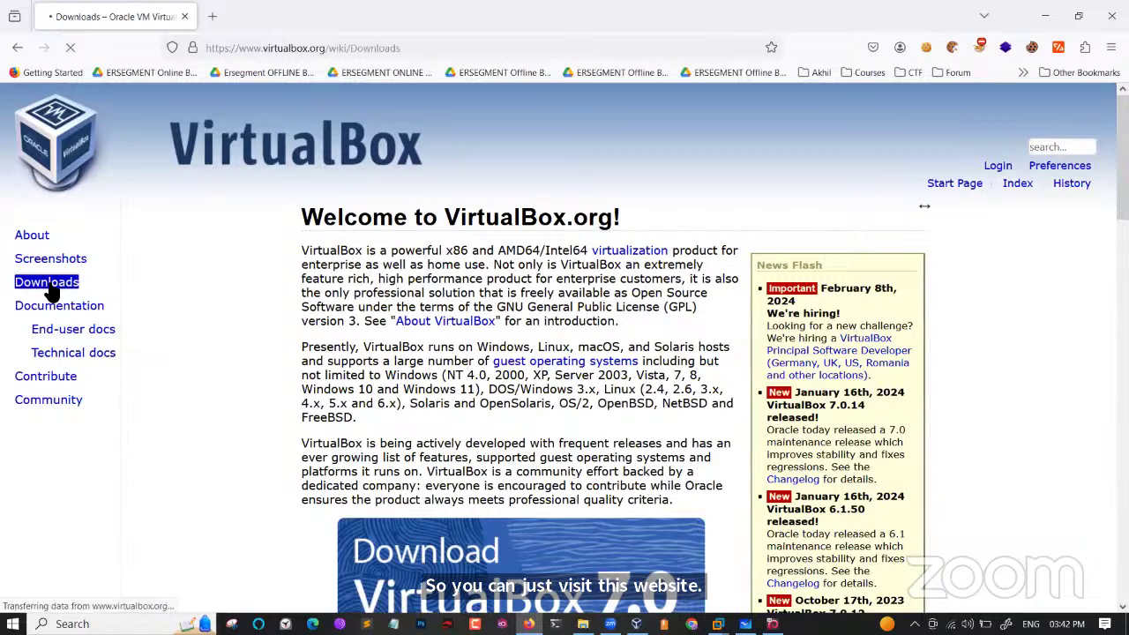
{"action": "left_click", "coordinate": [404, 359]}
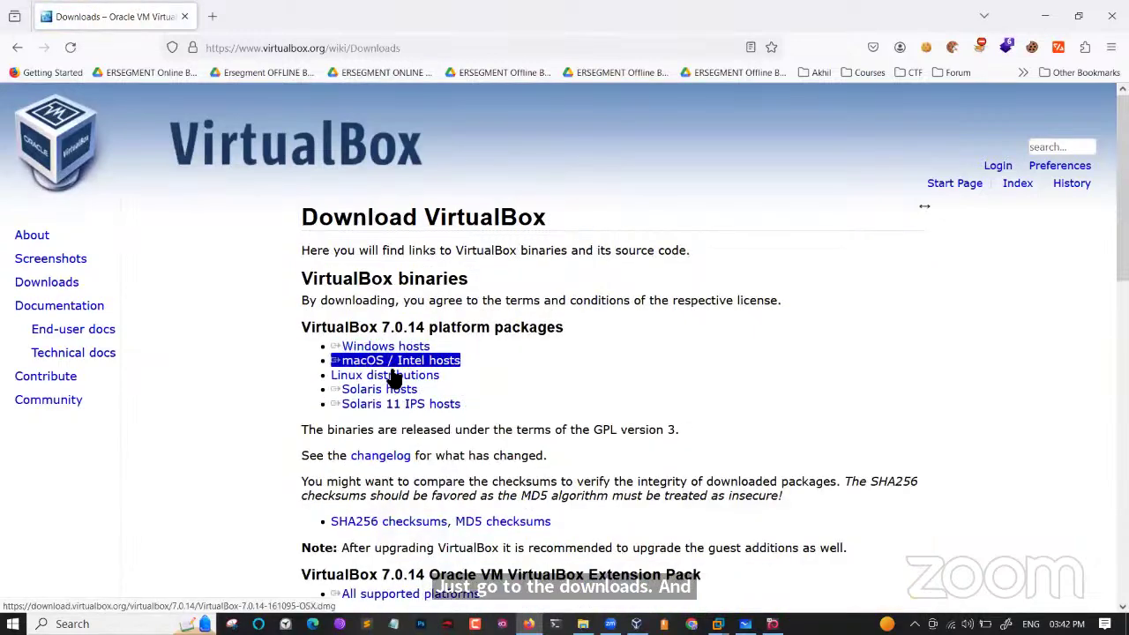
{"action": "left_click", "coordinate": [366, 362]}
{"action": "left_click", "coordinate": [362, 348]}
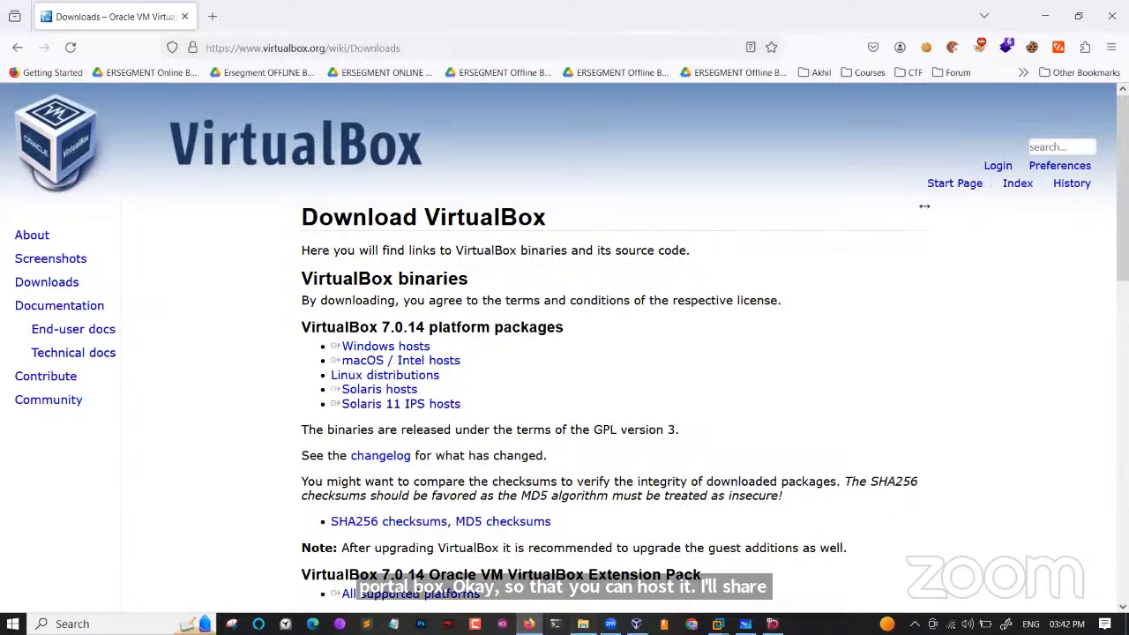
In File Explorer, navigate to HDD 1 (H:) > Classes > June Batch.
{"action": "key", "text": "alt+Tab"}
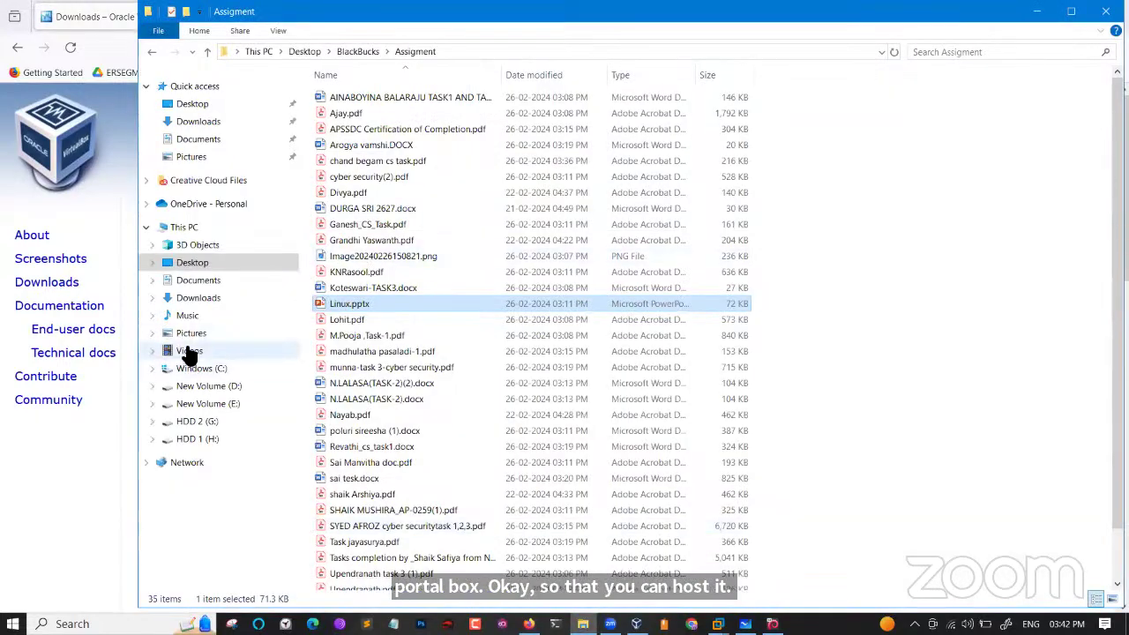
{"action": "left_click", "coordinate": [188, 352]}
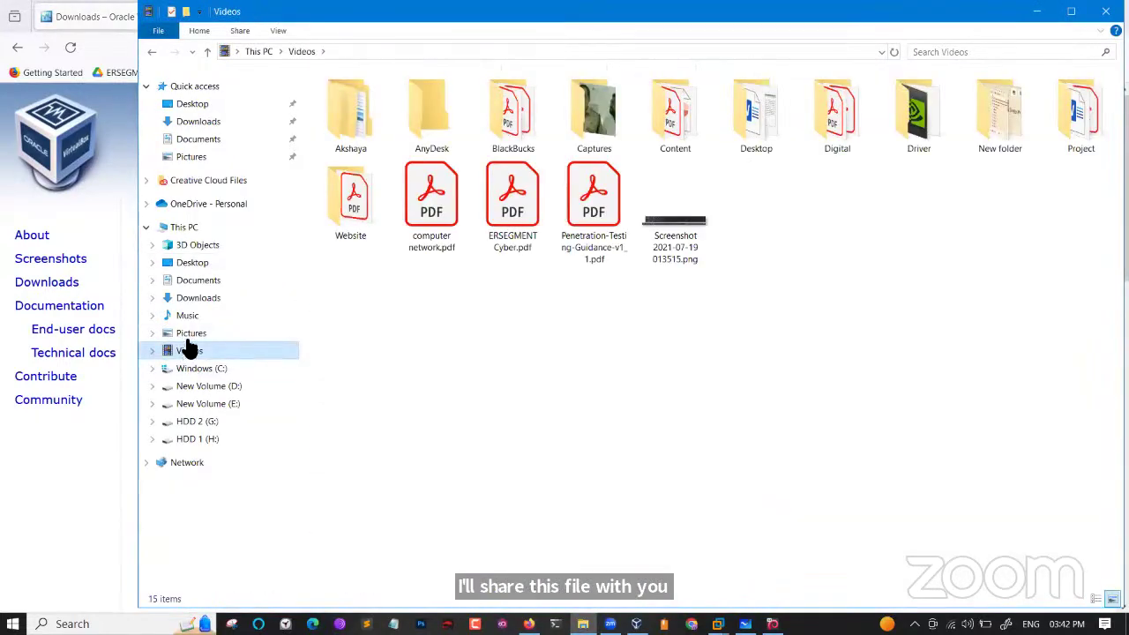
{"action": "left_click", "coordinate": [194, 282]}
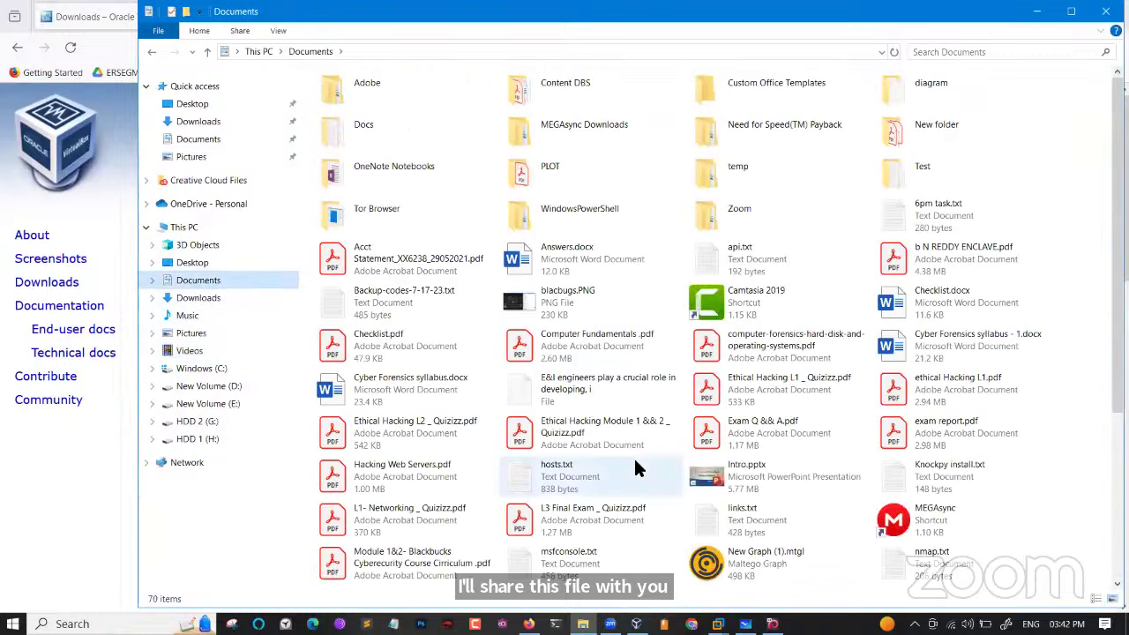
{"action": "scroll", "coordinate": [635, 467], "scroll_direction": "down", "scroll_amount": 5}
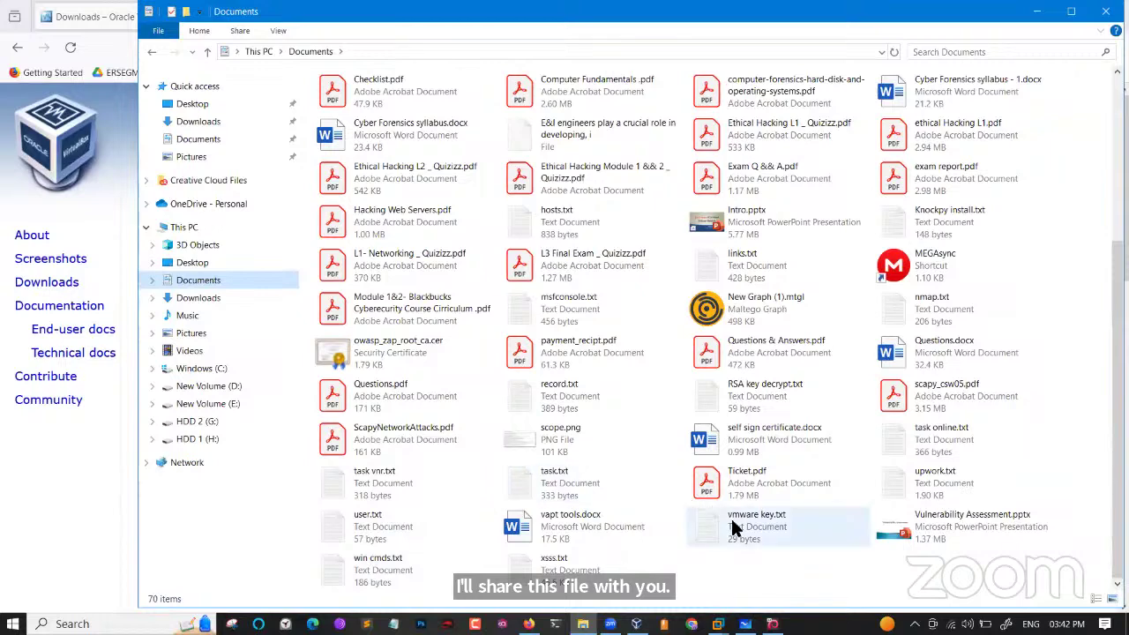
{"action": "left_click", "coordinate": [194, 439]}
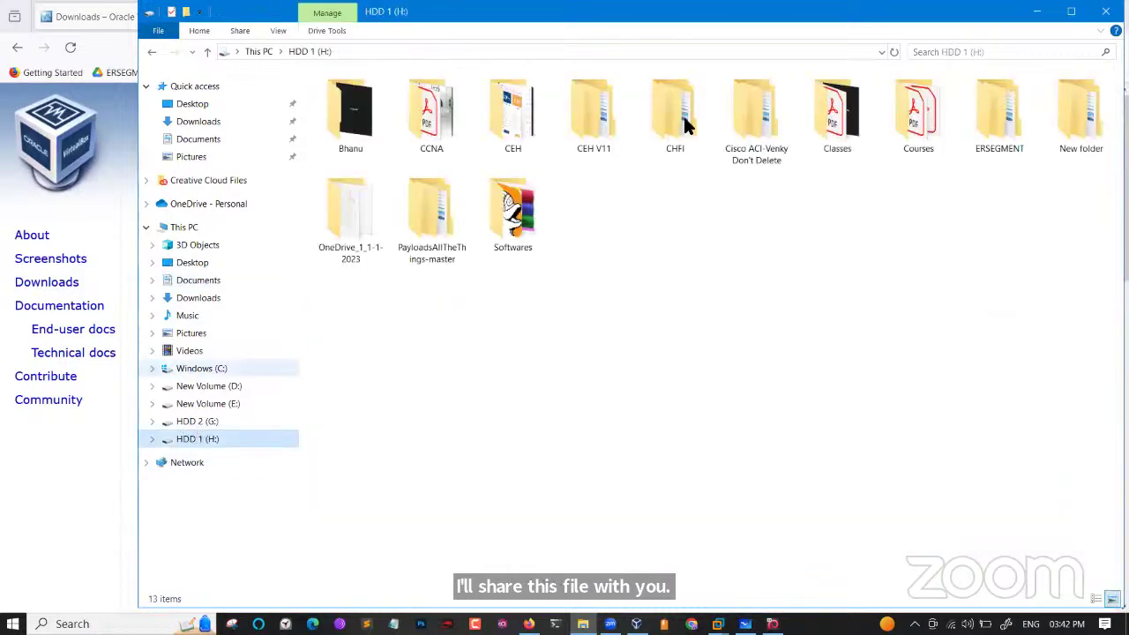
{"action": "double_click", "coordinate": [812, 132]}
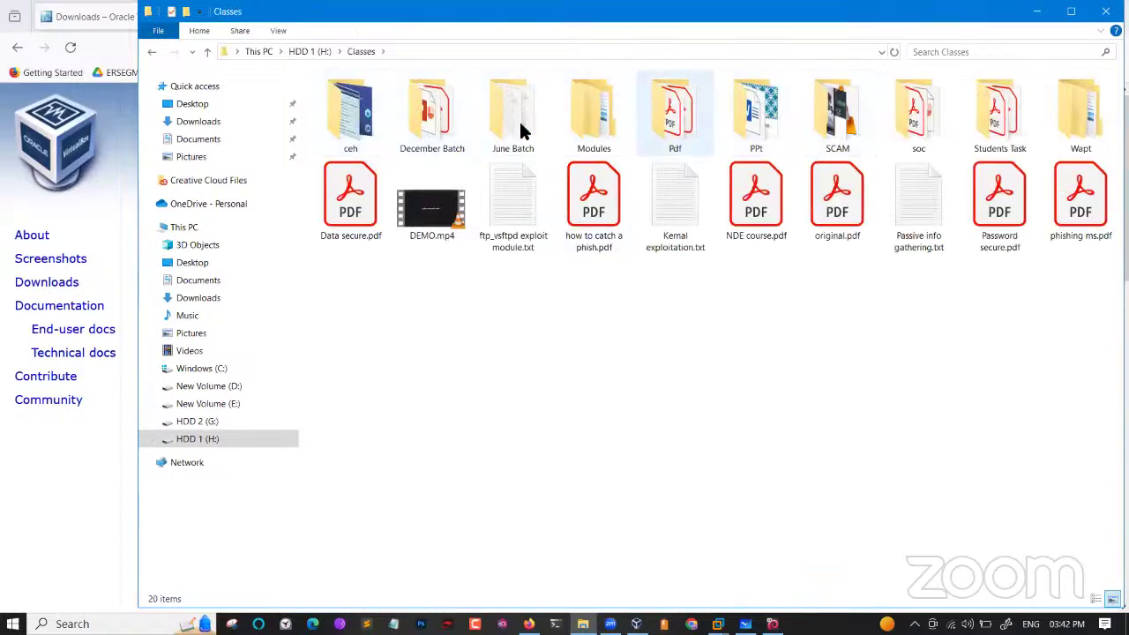
{"action": "double_click", "coordinate": [510, 128]}
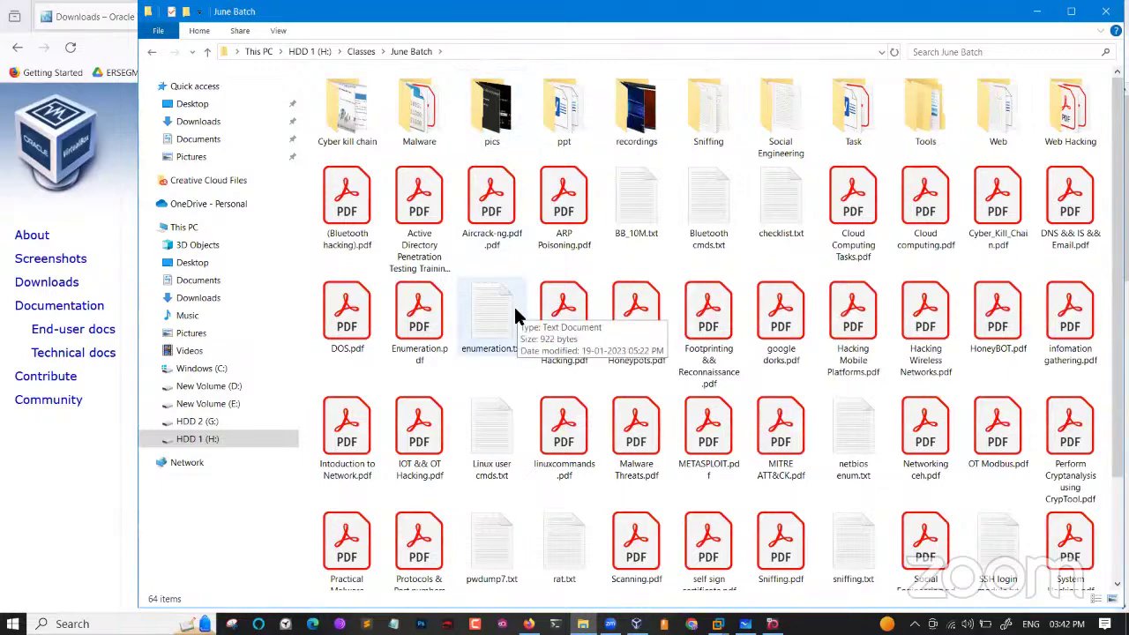
{"action": "scroll", "coordinate": [516, 316], "scroll_direction": "down", "scroll_amount": 3}
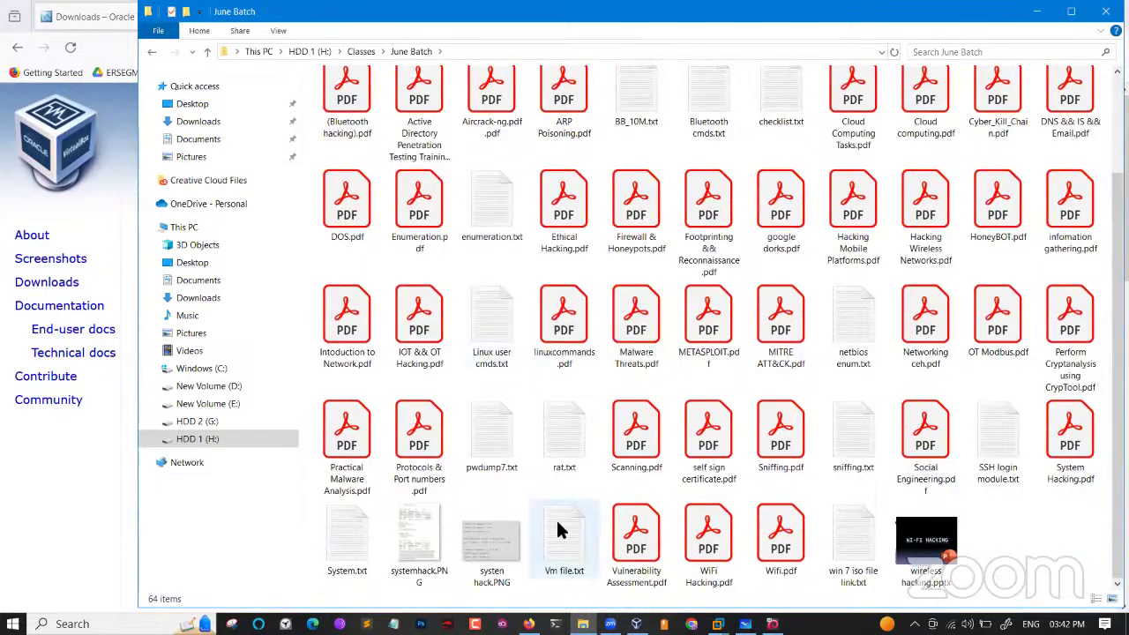
Open Vm file.txt maximized in Notepad and highlight the VMware download link and licence key.
{"action": "double_click", "coordinate": [557, 522]}
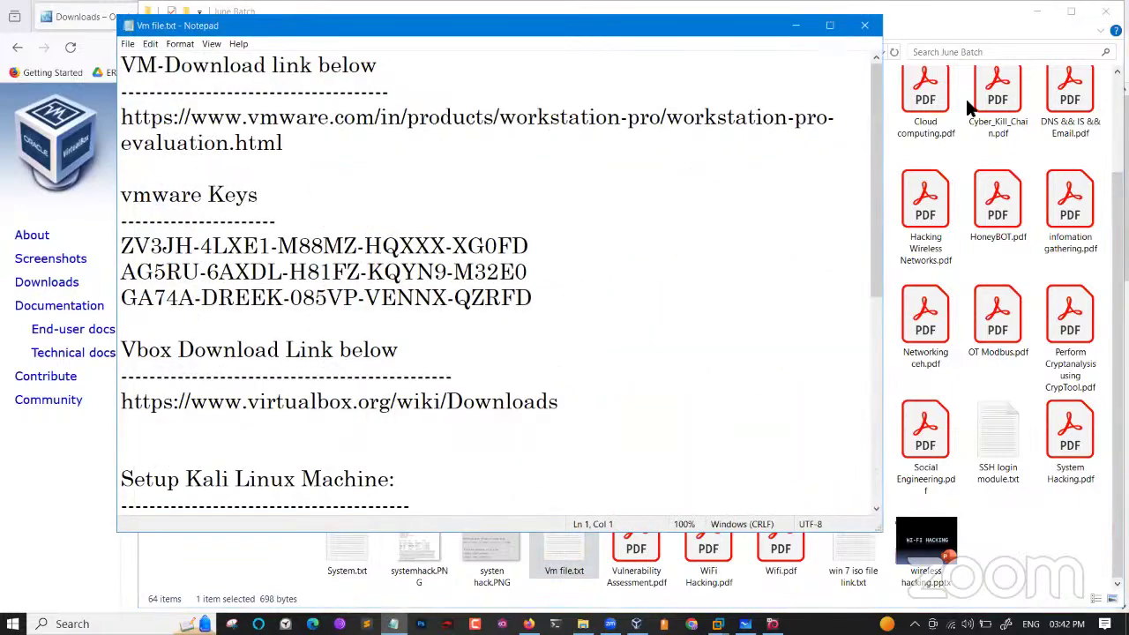
{"action": "left_click", "coordinate": [973, 24]}
{"action": "key", "text": "super+Down"}
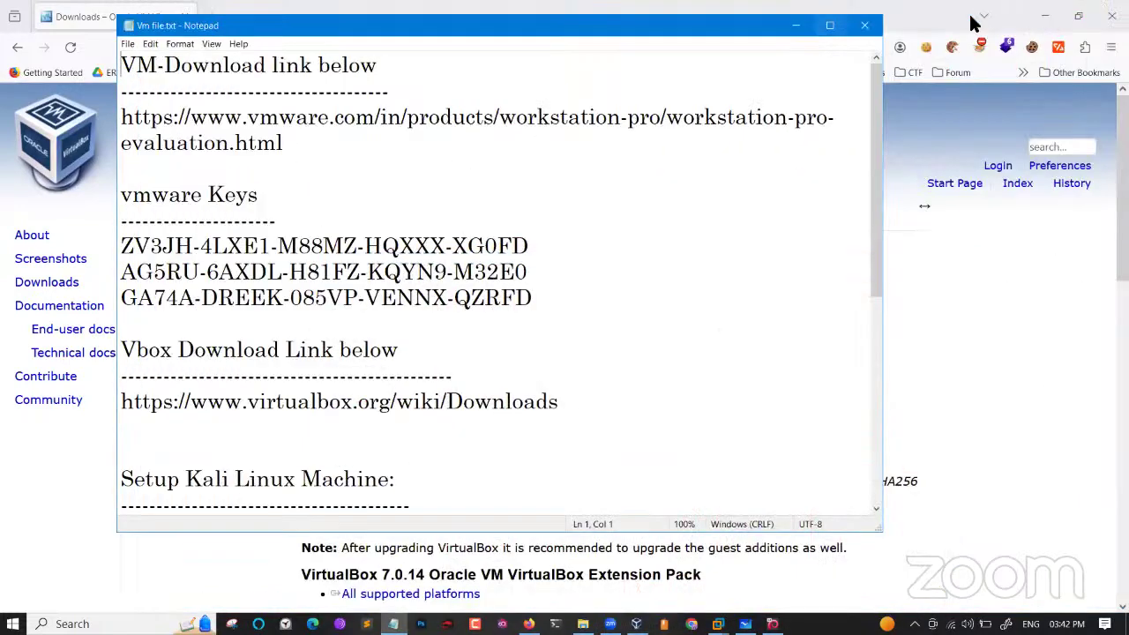
{"action": "key", "text": "super+Up"}
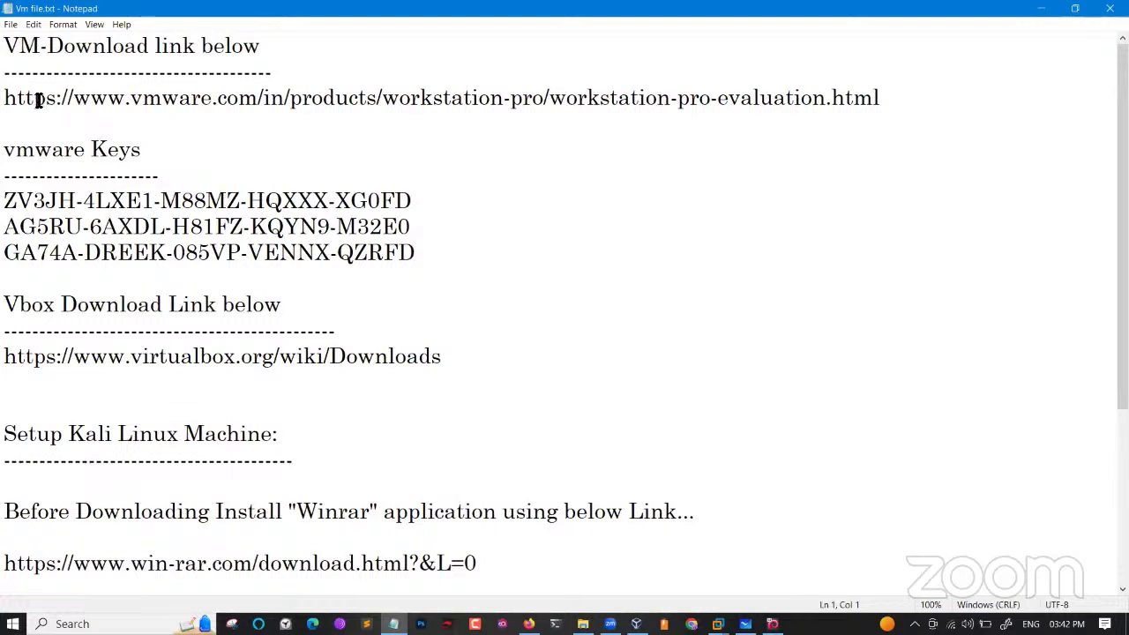
{"action": "left_click_drag", "start_coordinate": [17, 99], "coordinate": [563, 118]}
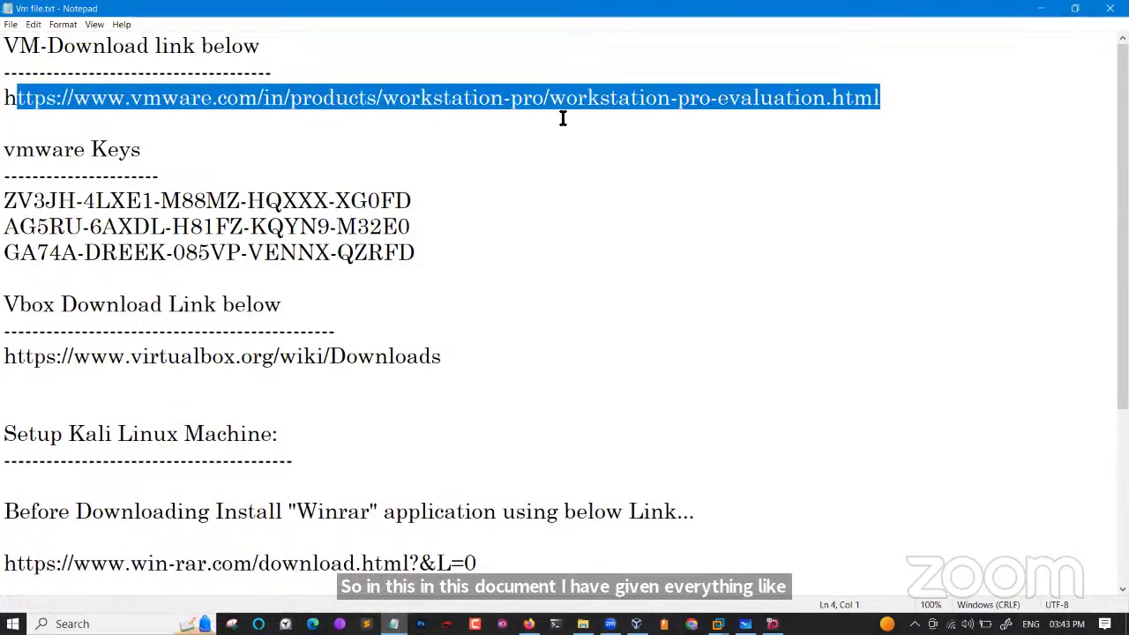
{"action": "left_click_drag", "start_coordinate": [97, 205], "coordinate": [359, 268]}
{"action": "left_click", "coordinate": [364, 269]}
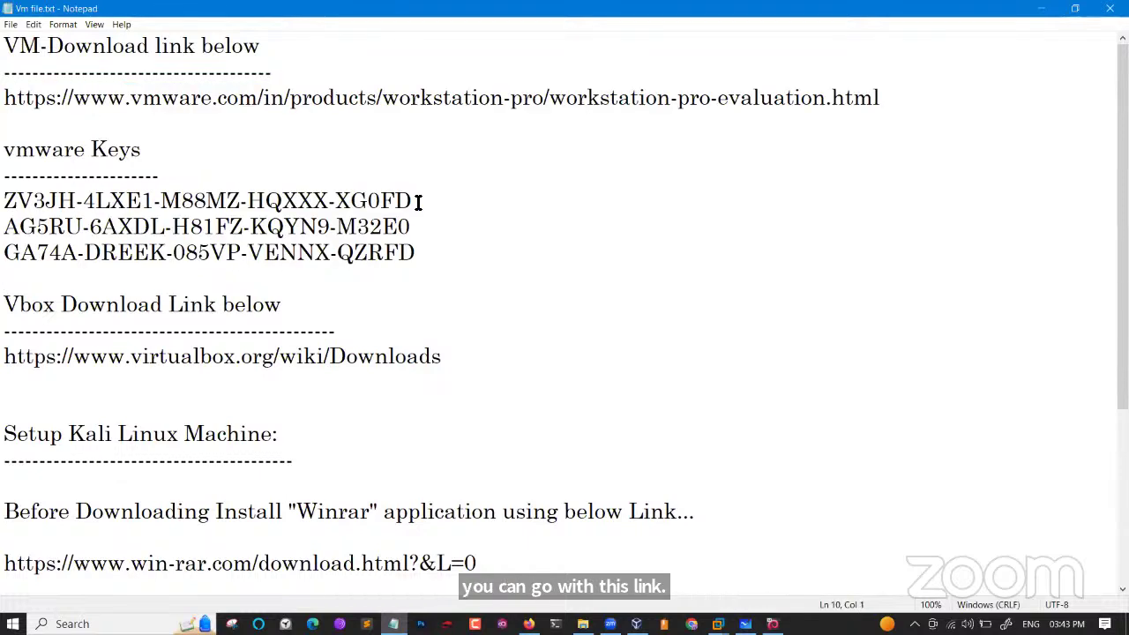
{"action": "left_click_drag", "start_coordinate": [411, 201], "coordinate": [3, 201]}
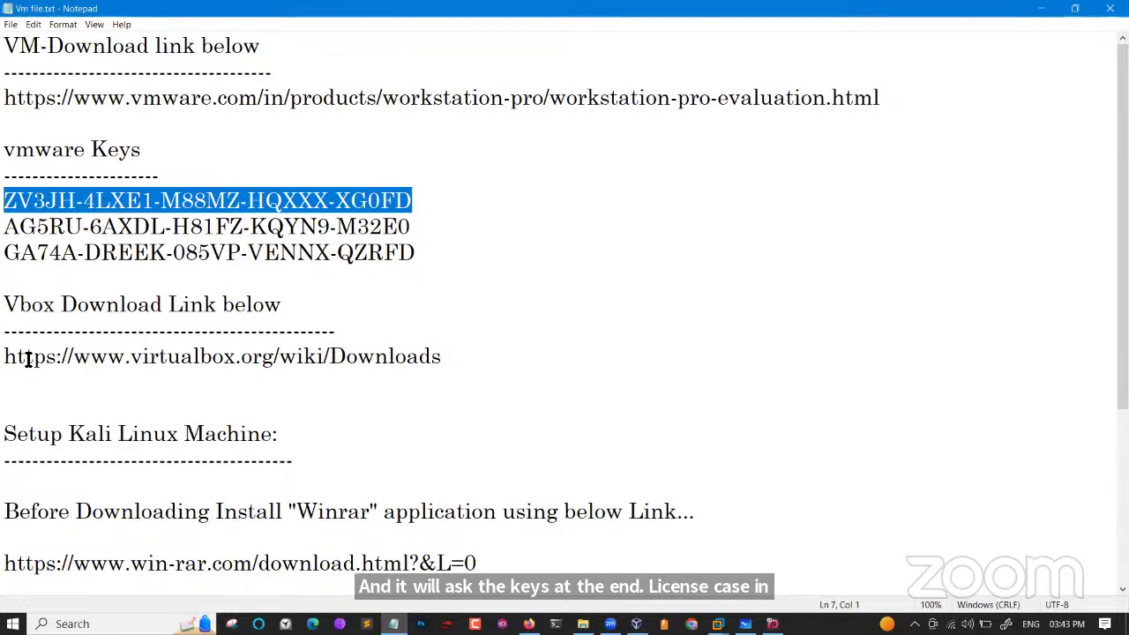
Highlight the VirtualBox and WinRAR download links, then return to Firefox's Downloads page.
{"action": "left_click_drag", "start_coordinate": [15, 357], "coordinate": [405, 360]}
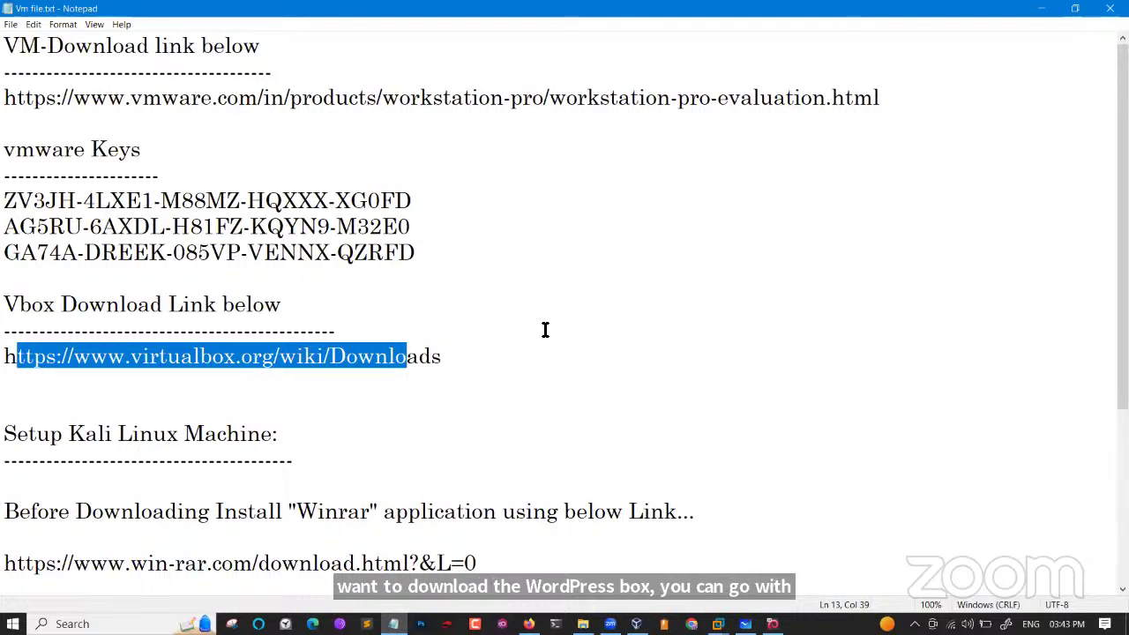
{"action": "scroll", "coordinate": [545, 330], "scroll_direction": "down", "scroll_amount": 3}
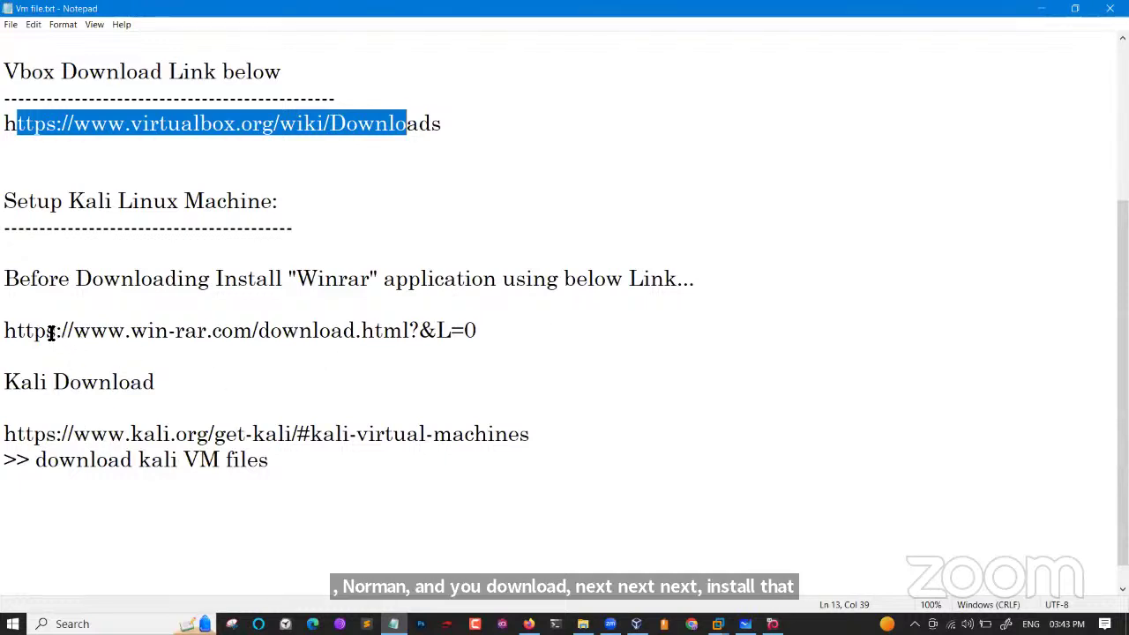
{"action": "left_click_drag", "start_coordinate": [46, 329], "coordinate": [477, 326]}
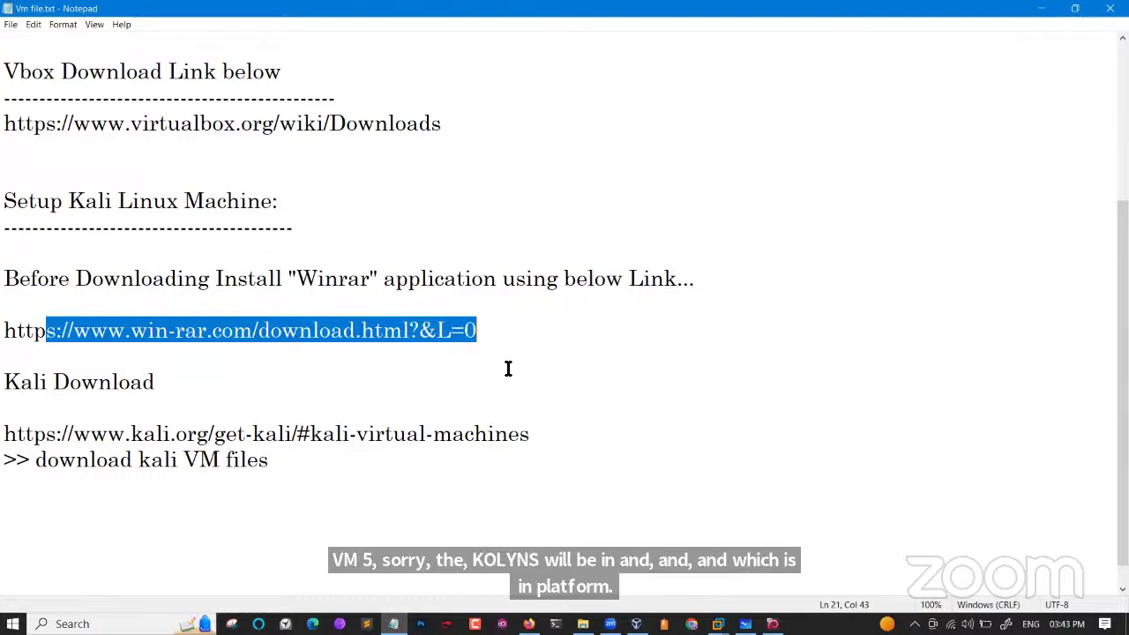
{"action": "left_click", "coordinate": [496, 332]}
{"action": "left_click_drag", "start_coordinate": [495, 333], "coordinate": [18, 327]}
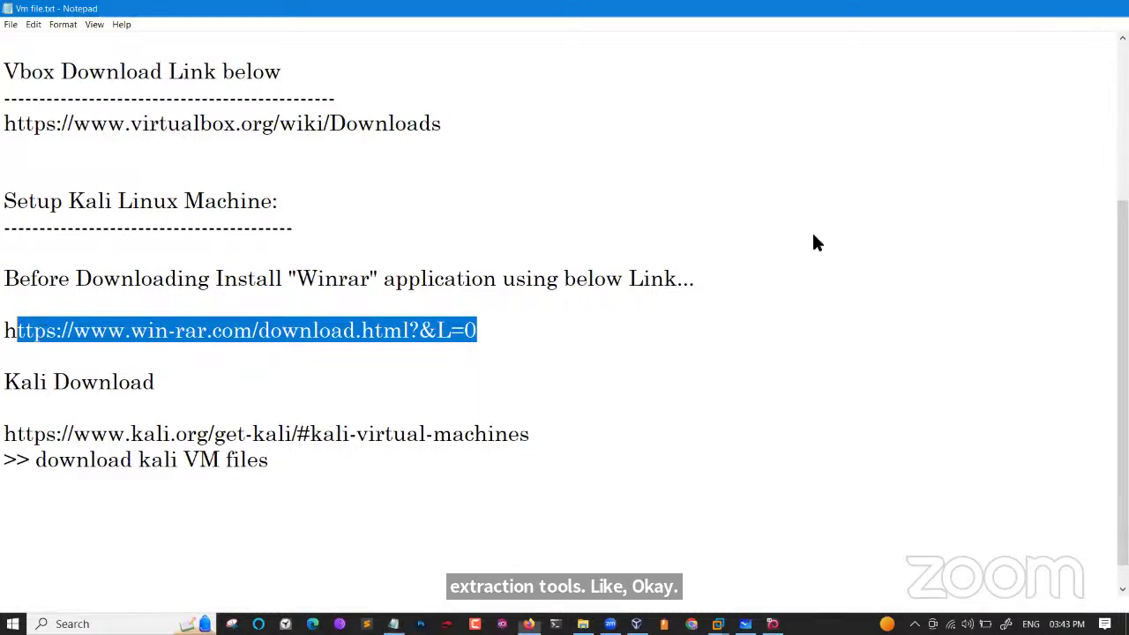
{"action": "key", "text": "alt+Tab"}
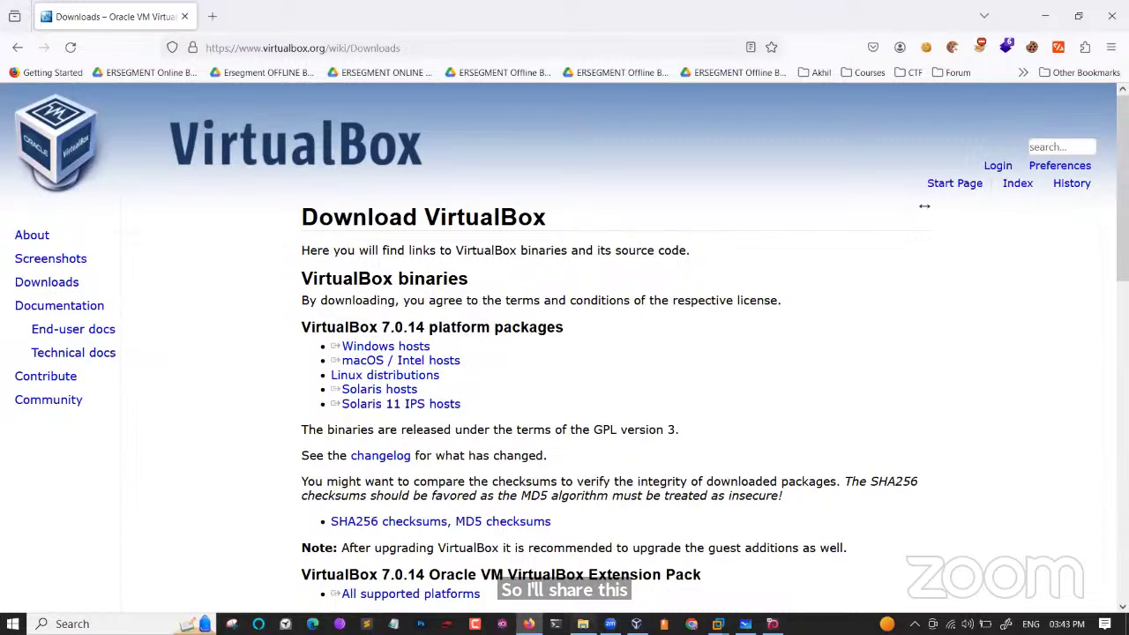
Close the June Batch Explorer window and minimize Firefox to reveal the Whiteboard comparison notes.
{"action": "left_click", "coordinate": [583, 623]}
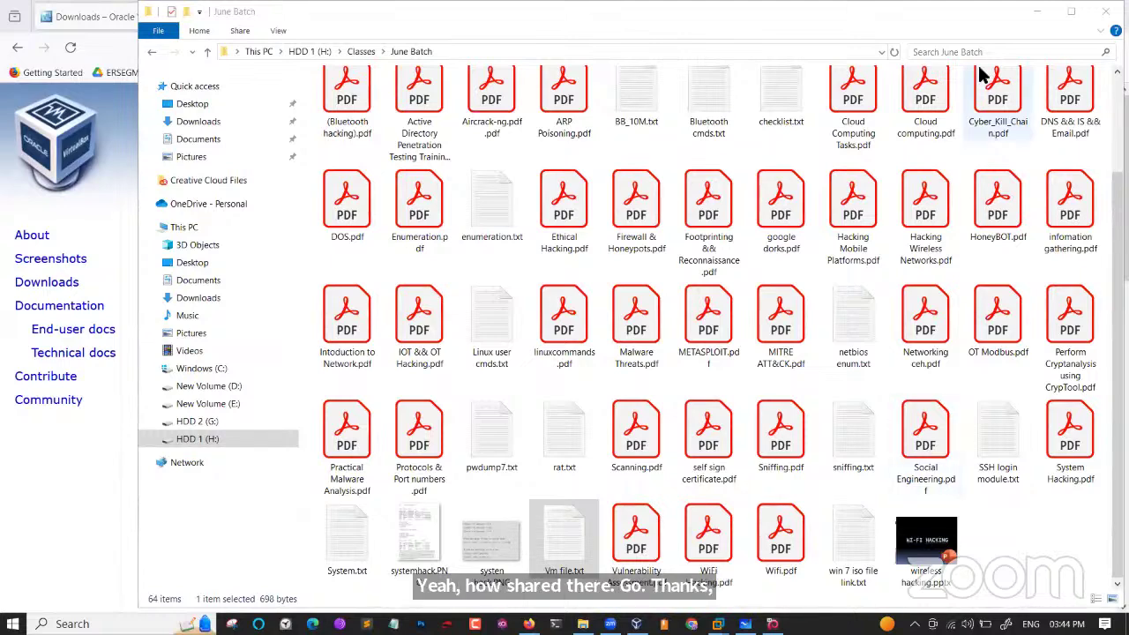
{"action": "left_click", "coordinate": [1105, 15]}
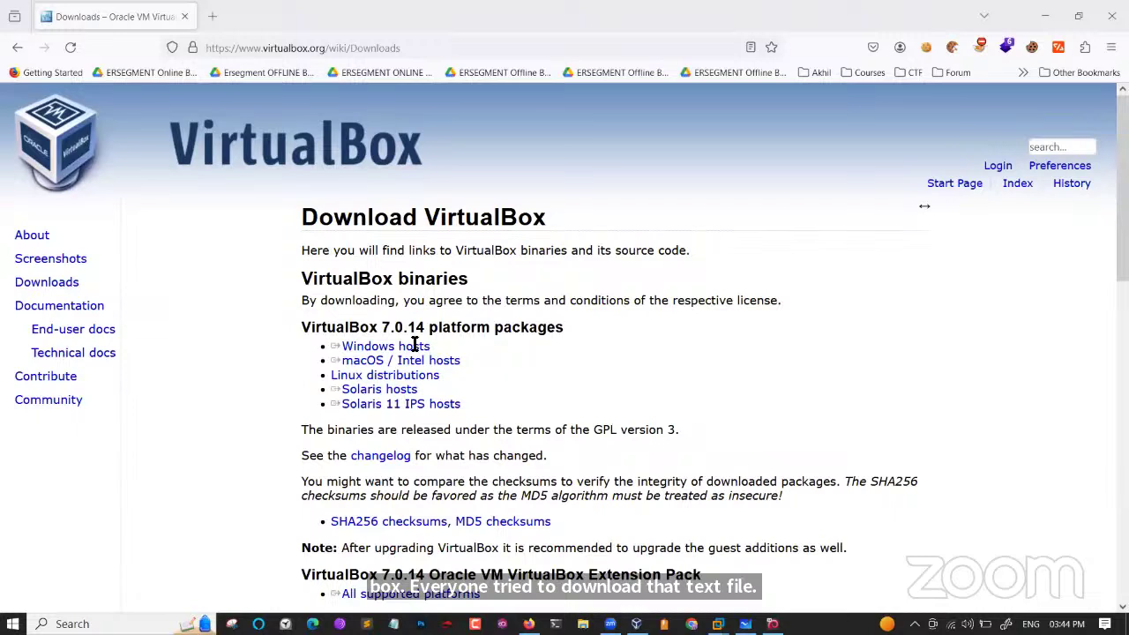
{"action": "left_click", "coordinate": [1045, 15]}
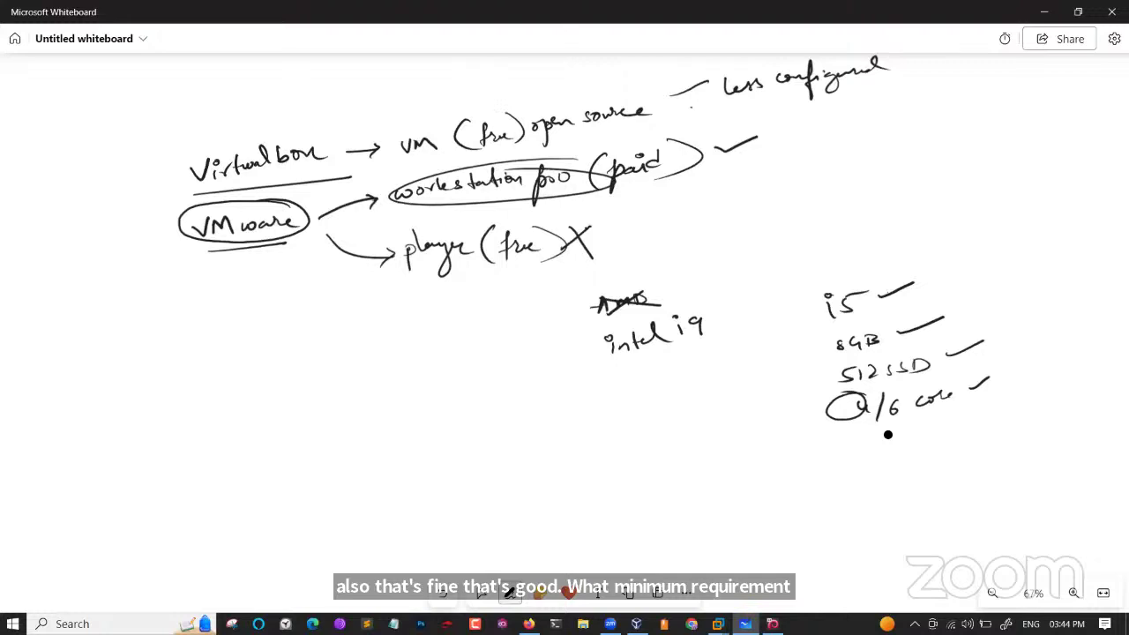
Handwrite '2 GHz Base speed' under the specs list, then return to Firefox's VirtualBox downloads page.
{"action": "left_click_drag", "start_coordinate": [849, 451], "coordinate": [864, 462]}
{"action": "left_click_drag", "start_coordinate": [885, 446], "coordinate": [885, 459]}
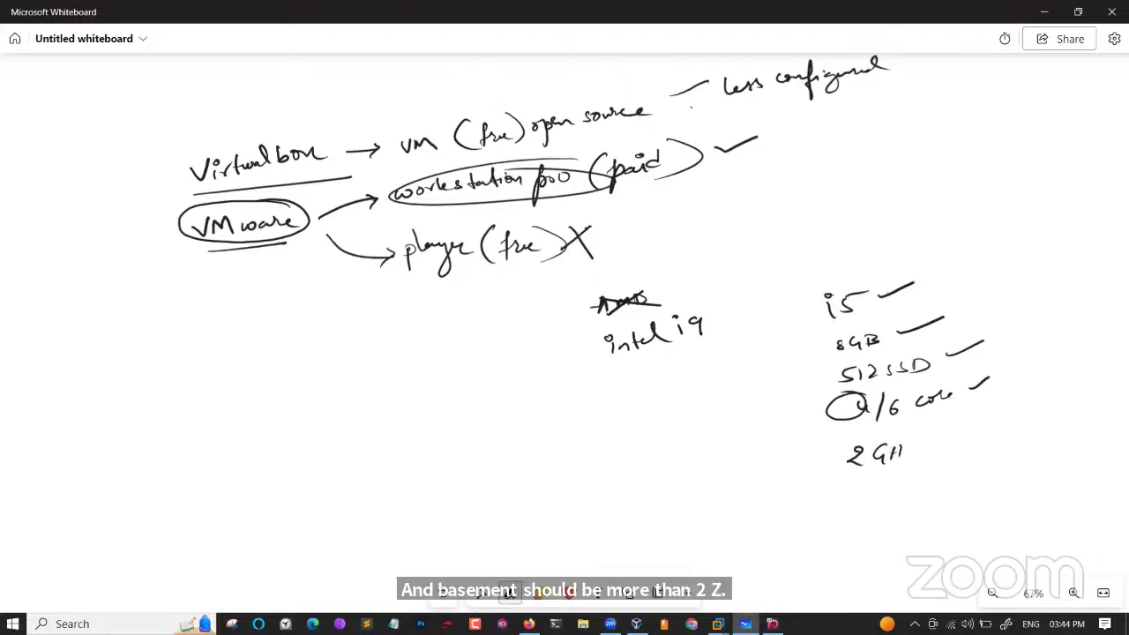
{"action": "left_click_drag", "start_coordinate": [975, 434], "coordinate": [990, 426]}
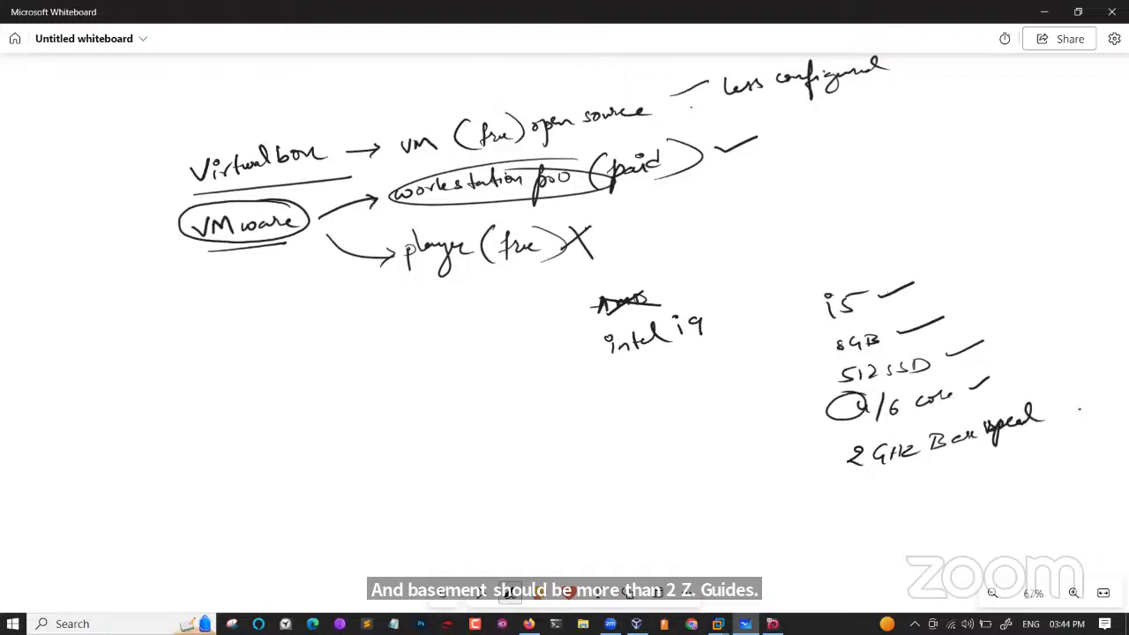
{"action": "left_click", "coordinate": [481, 591]}
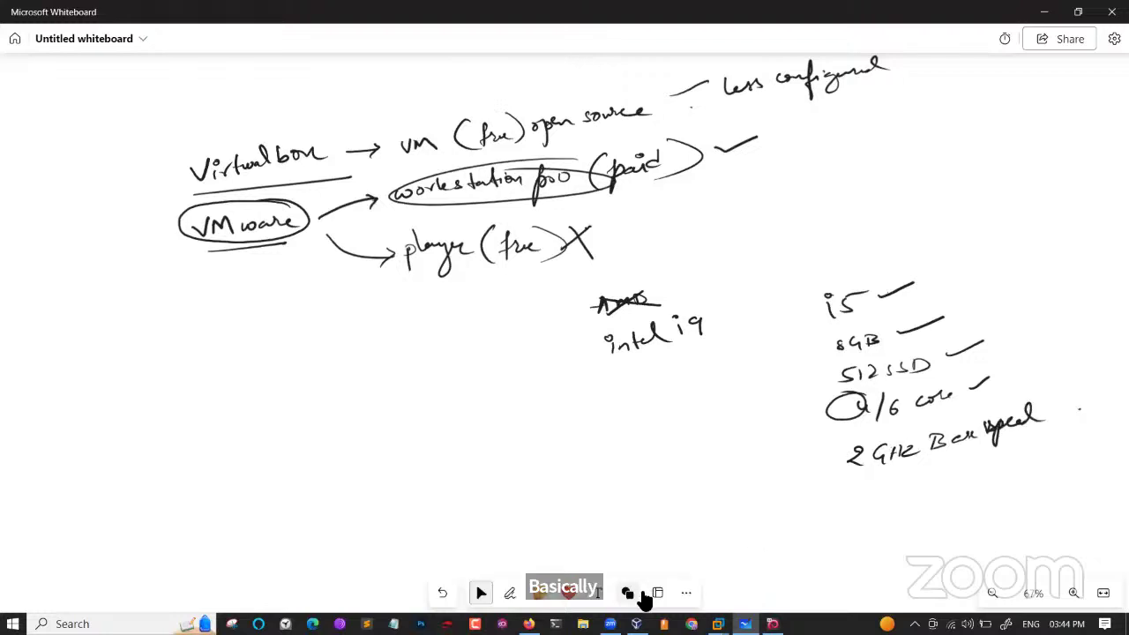
{"action": "left_click", "coordinate": [528, 623]}
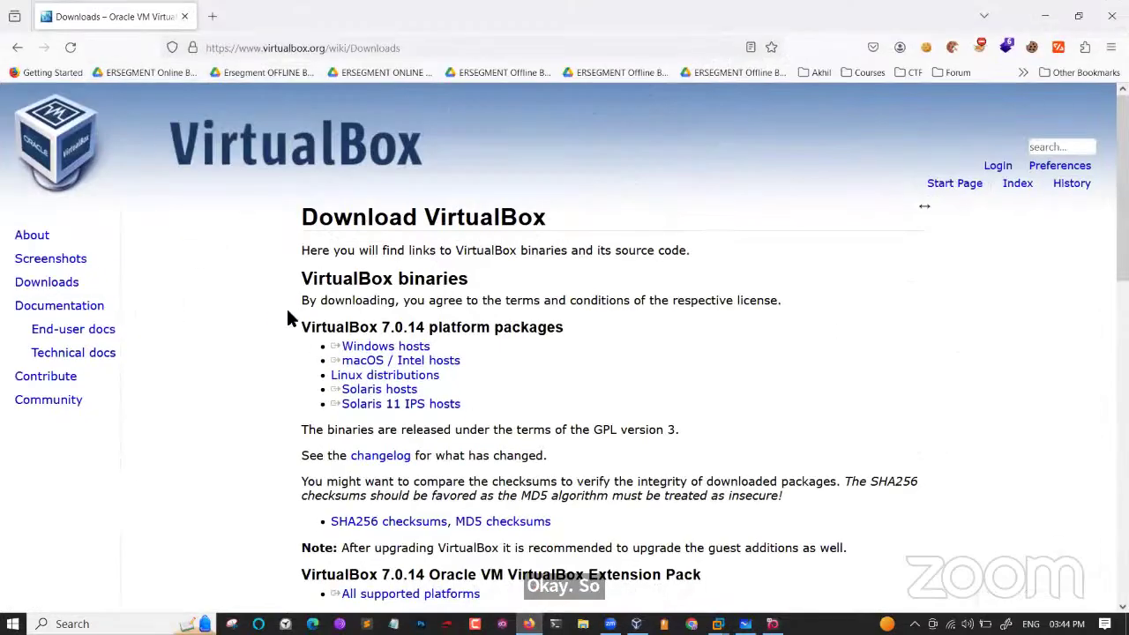
Search Google in a new tab for 'vm workstation pro' and open the VMware Workstation Pro result.
{"action": "triple_click", "coordinate": [375, 348]}
{"action": "left_click", "coordinate": [321, 262]}
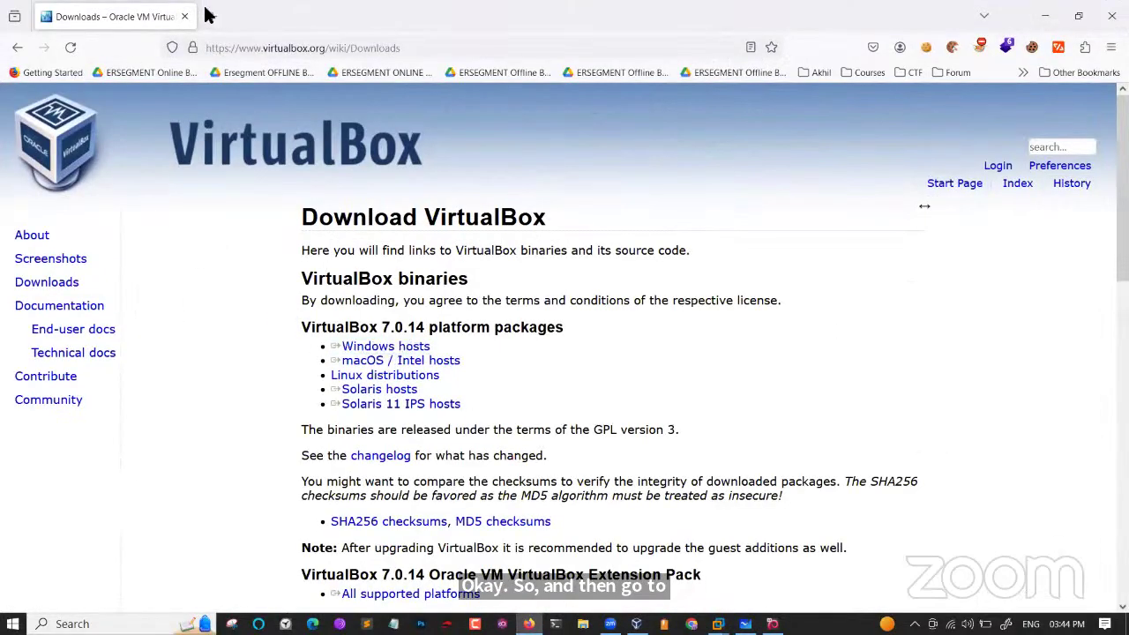
{"action": "left_click", "coordinate": [211, 15]}
{"action": "type", "text": "vmw"}
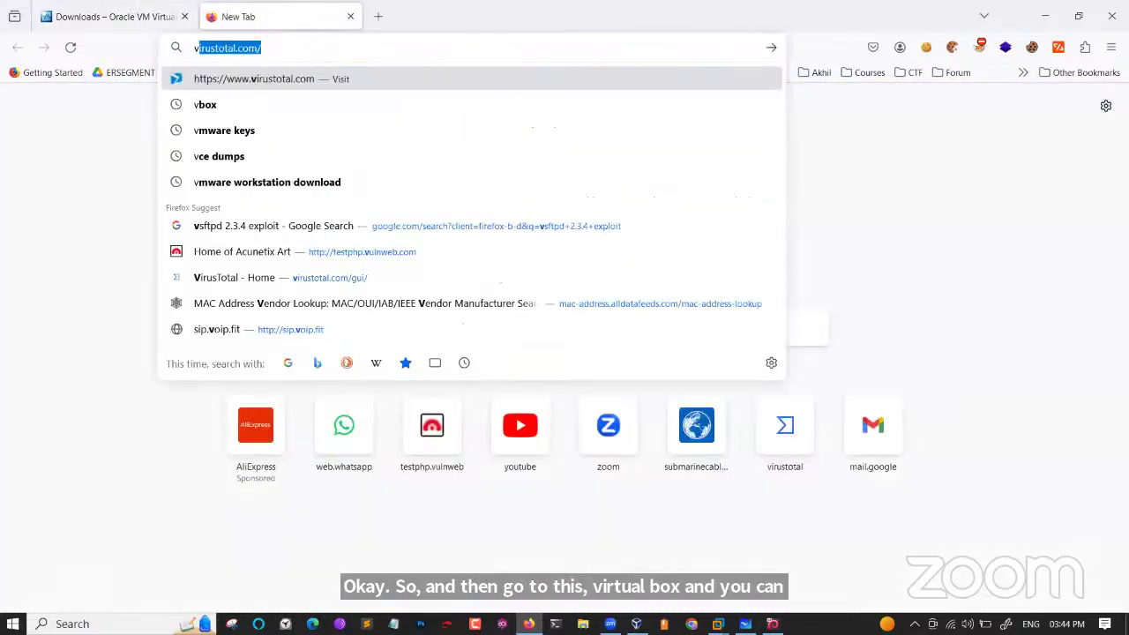
{"action": "type", "text": "orksta"}
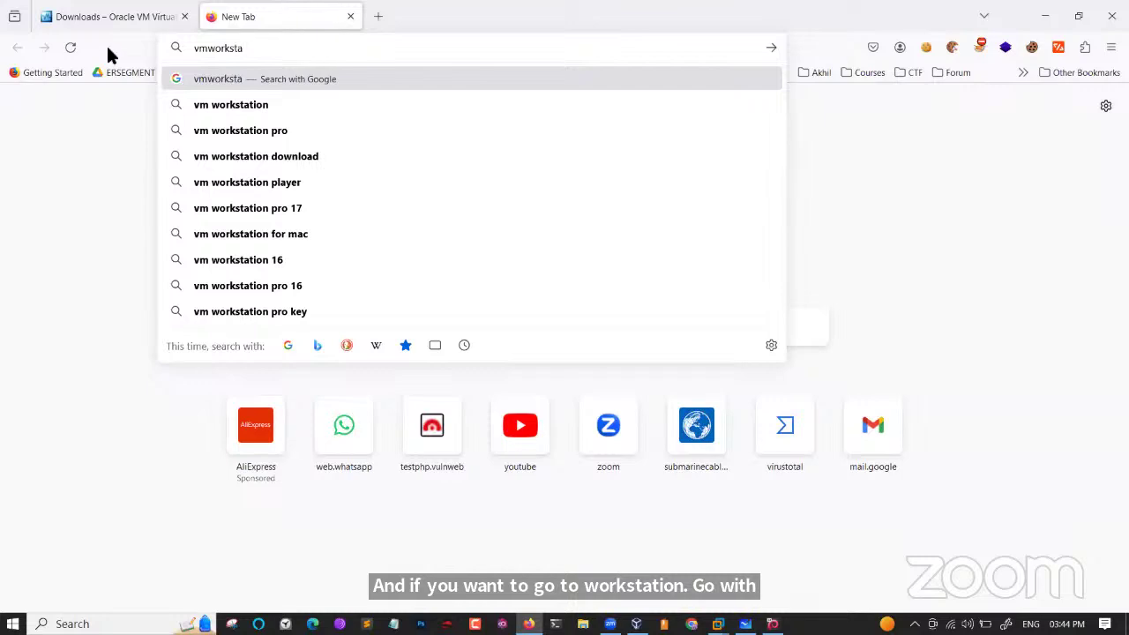
{"action": "left_click", "coordinate": [191, 126]}
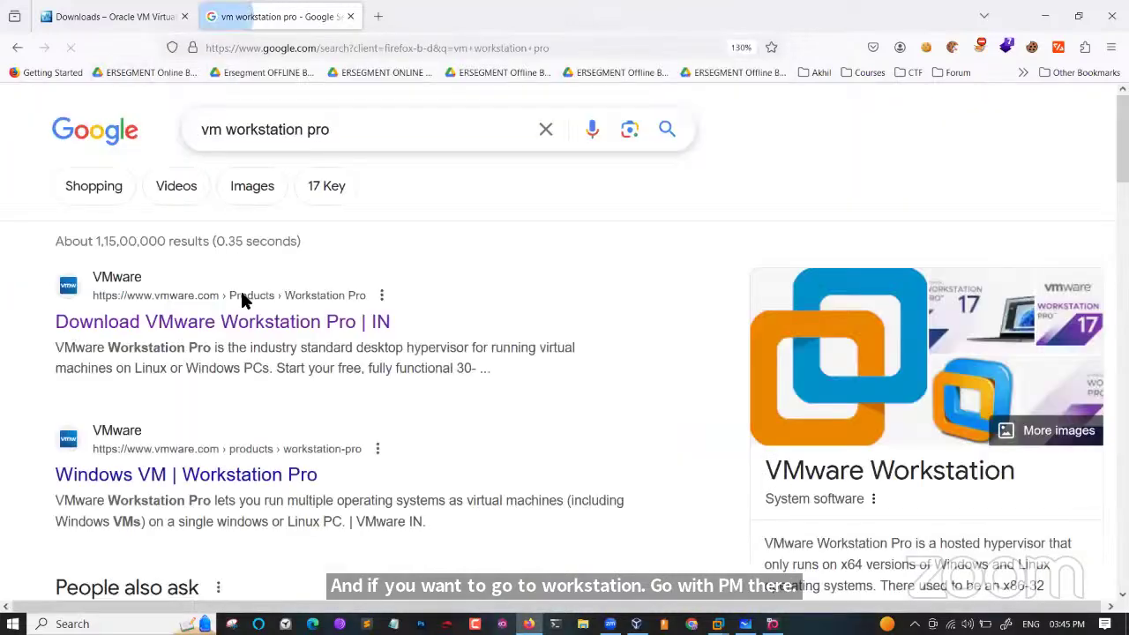
{"action": "scroll", "coordinate": [375, 338], "scroll_direction": "up", "scroll_amount": 3}
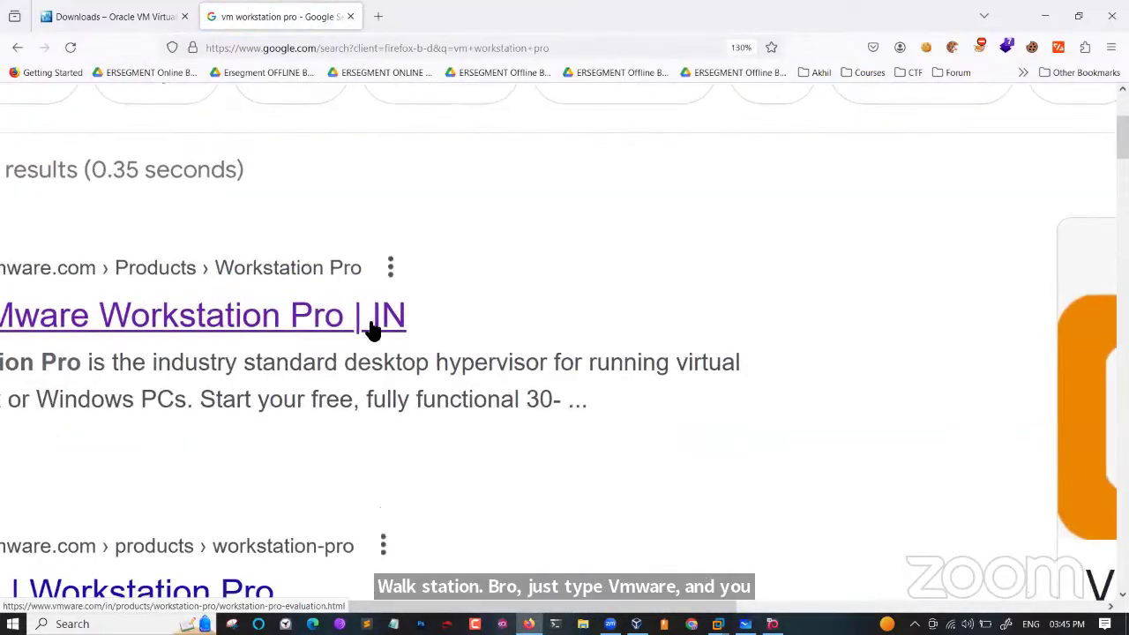
{"action": "left_click", "coordinate": [280, 332]}
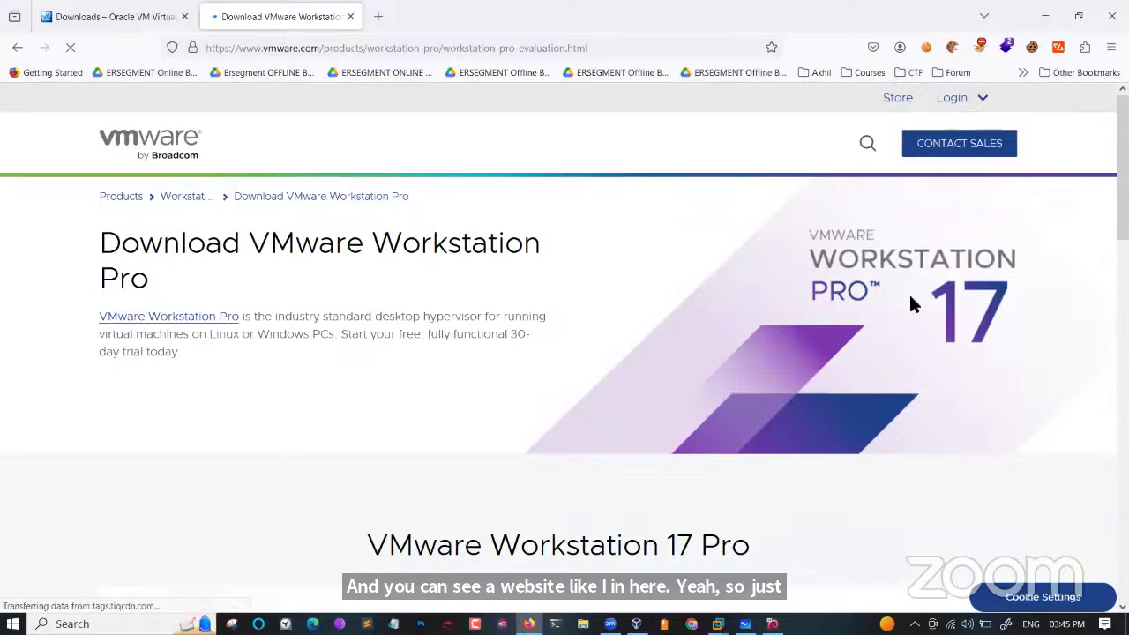
Scroll to the Workstation 17 Pro download cards, highlighting the 30-day trial and Windows heading.
{"action": "scroll", "coordinate": [740, 419], "scroll_direction": "down", "scroll_amount": 5}
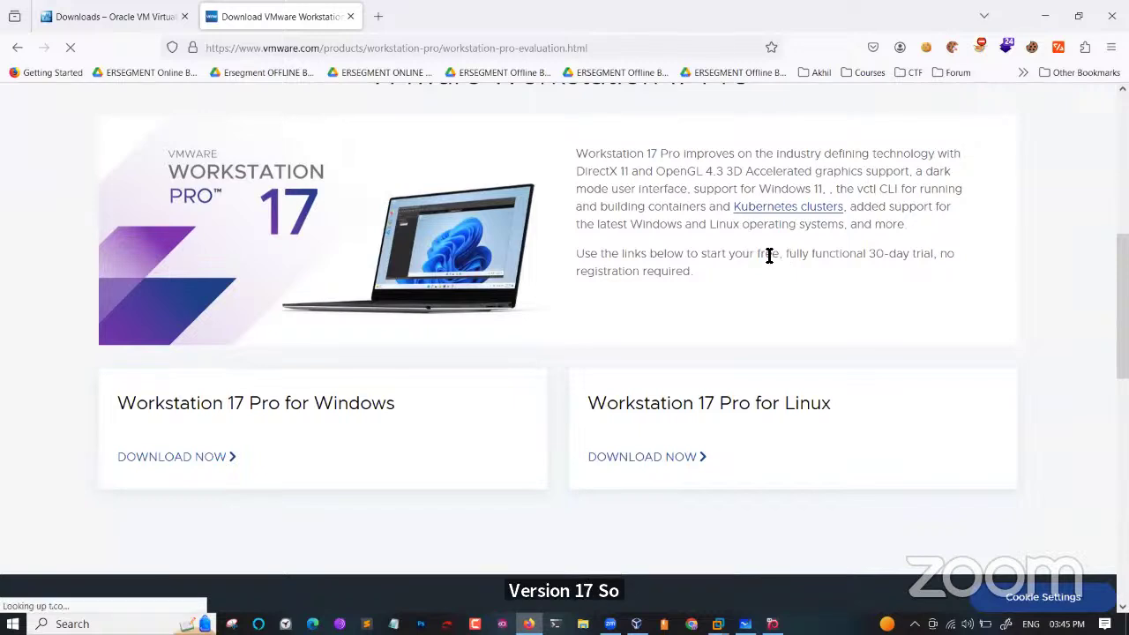
{"action": "left_click_drag", "start_coordinate": [864, 254], "coordinate": [617, 357]}
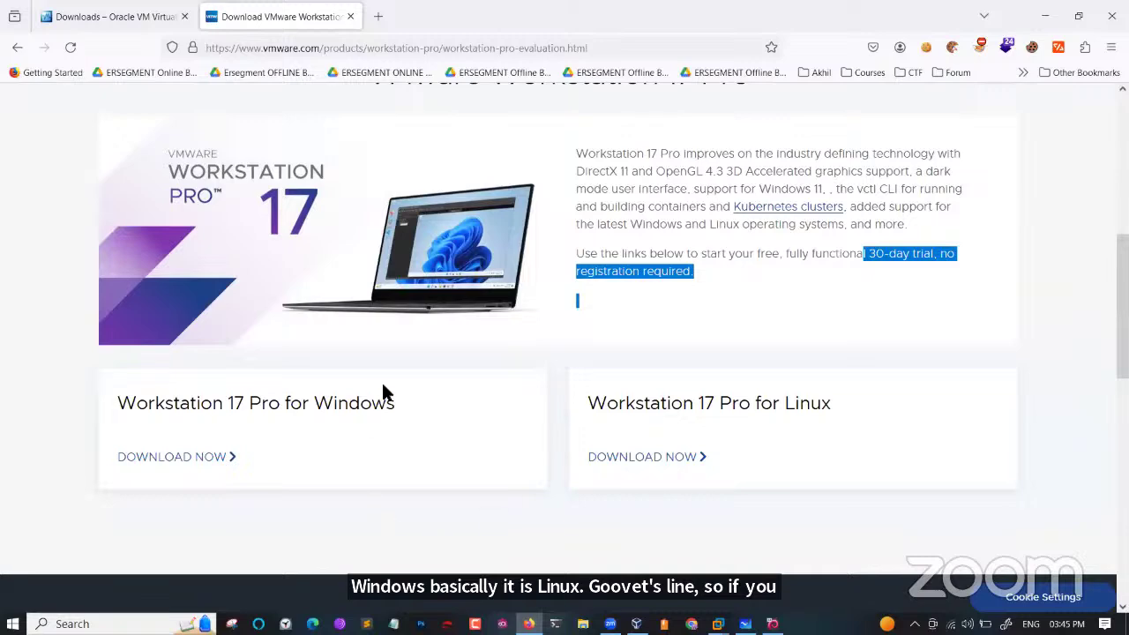
{"action": "left_click", "coordinate": [14, 623]}
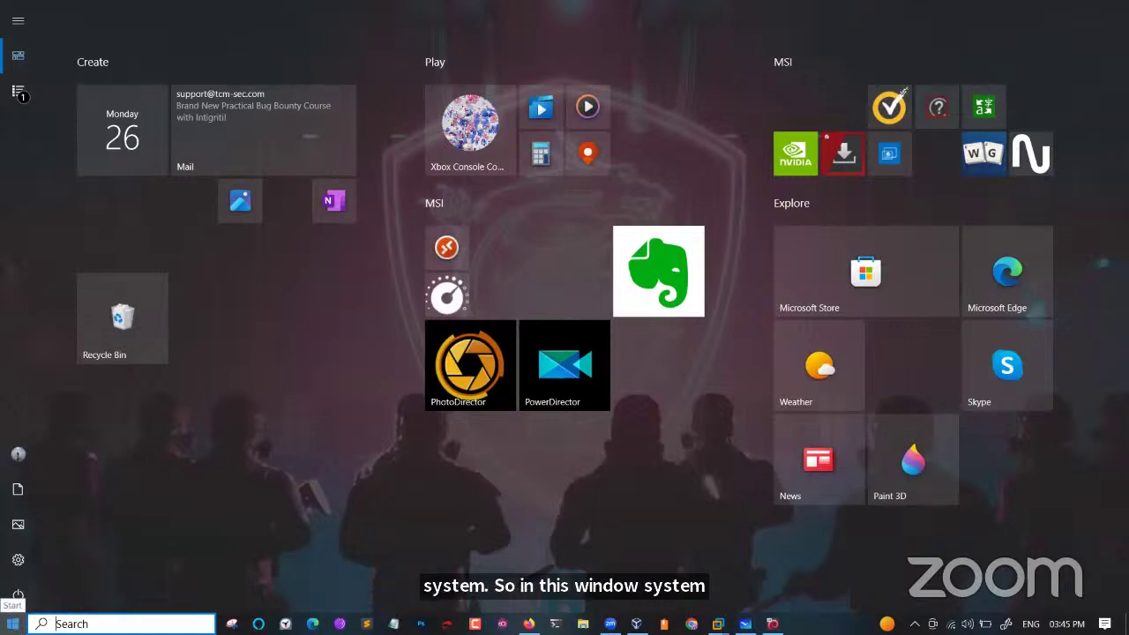
{"action": "left_click", "coordinate": [13, 624]}
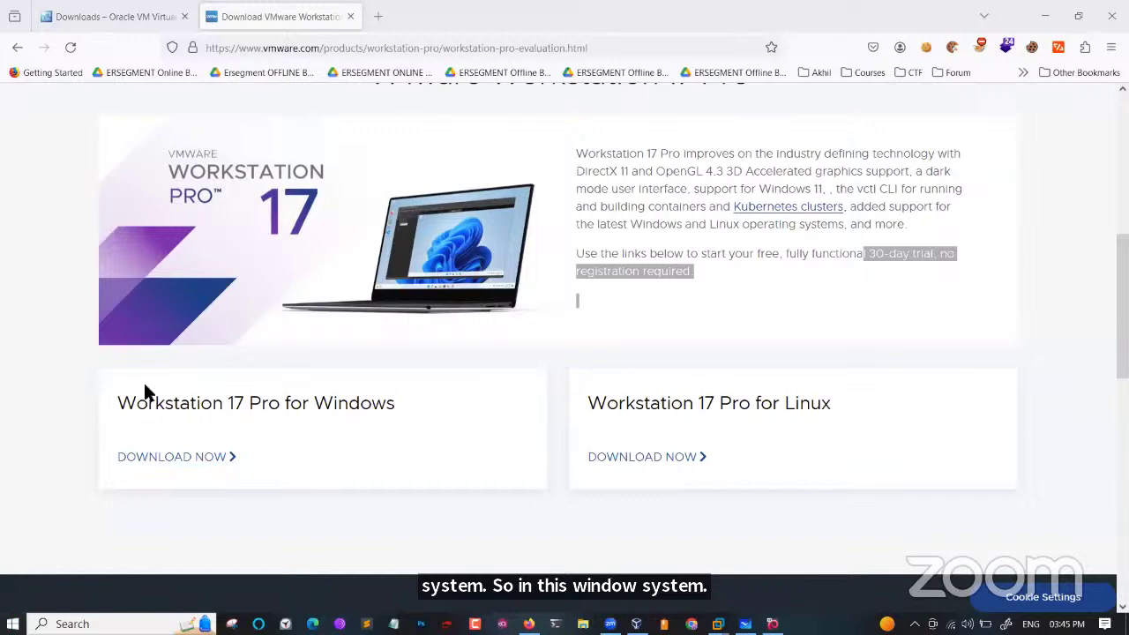
{"action": "left_click_drag", "start_coordinate": [136, 408], "coordinate": [394, 414]}
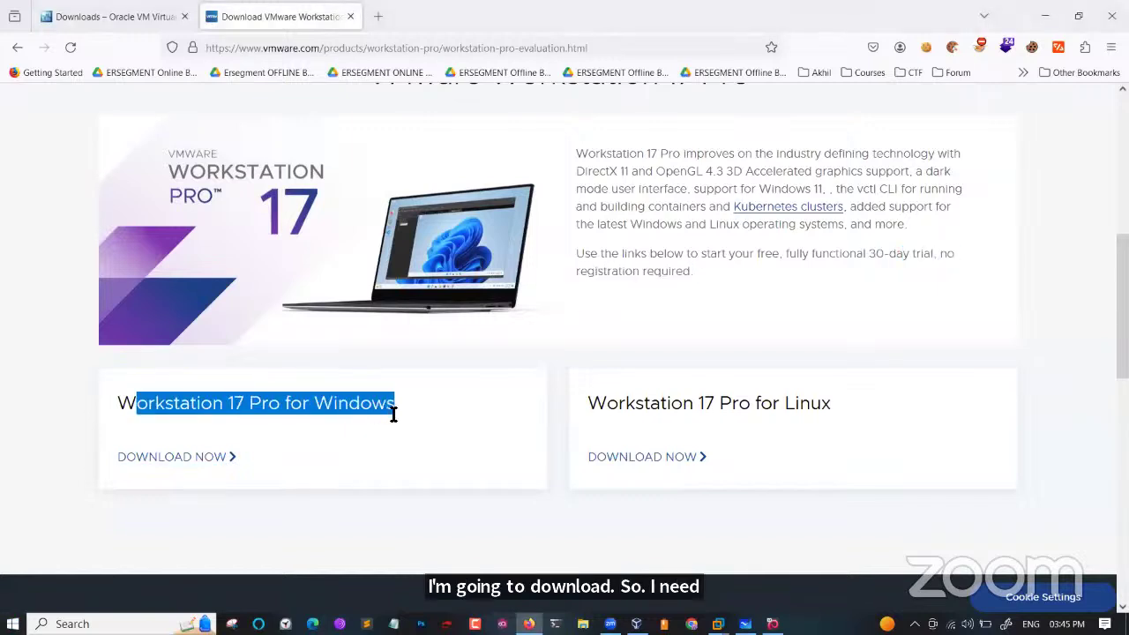
Start and cancel the VMware-workstation-full-17.5.0 Windows installer download, then minimize Firefox.
{"action": "left_click", "coordinate": [199, 455]}
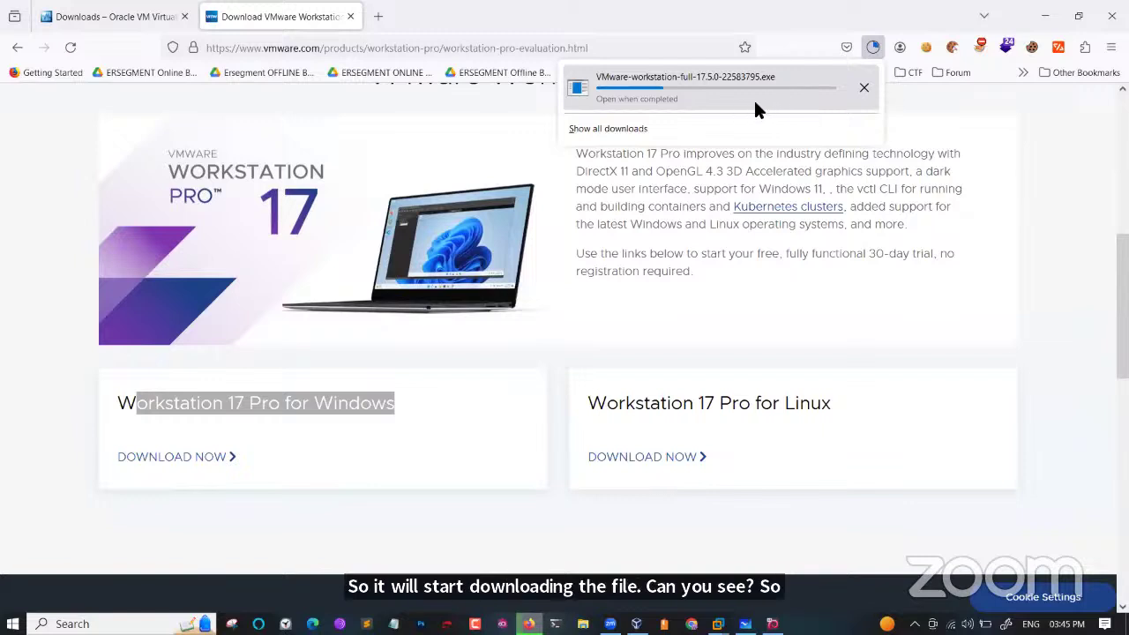
{"action": "left_click", "coordinate": [862, 92]}
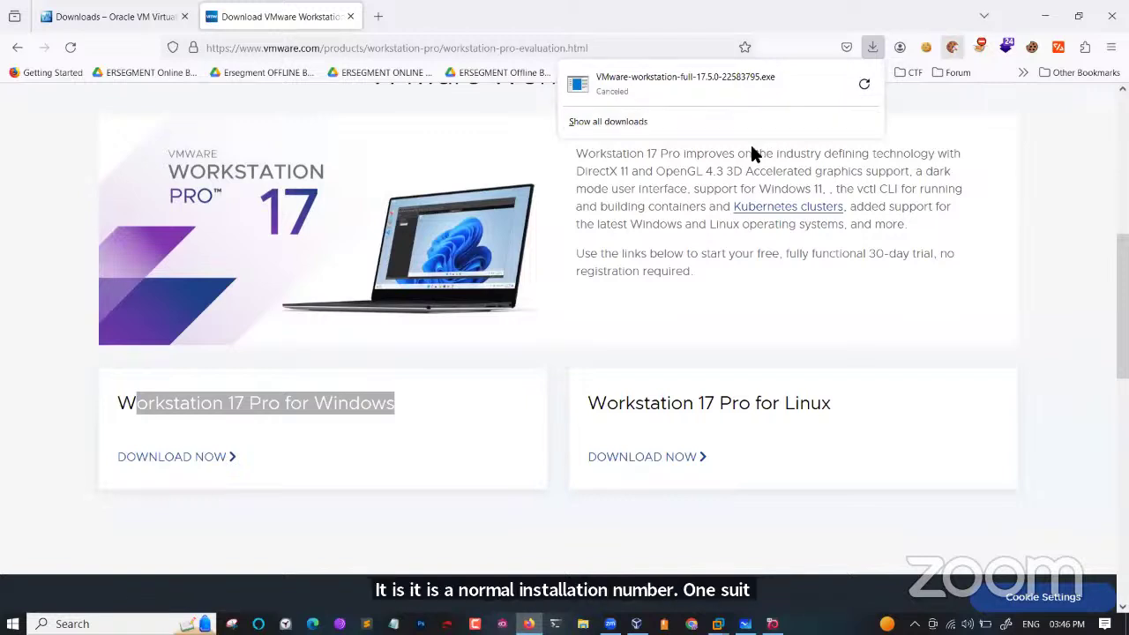
{"action": "left_click", "coordinate": [1043, 16]}
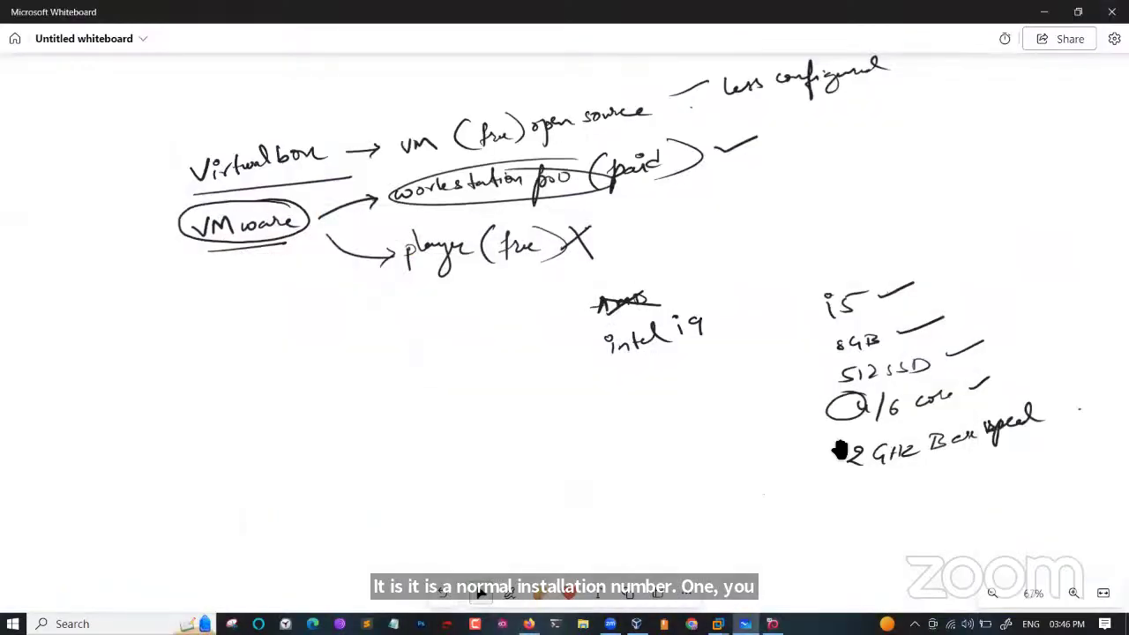
Restore VMware Workstation and bring up Help > Enter a License Key.
{"action": "mouse_move", "coordinate": [718, 624]}
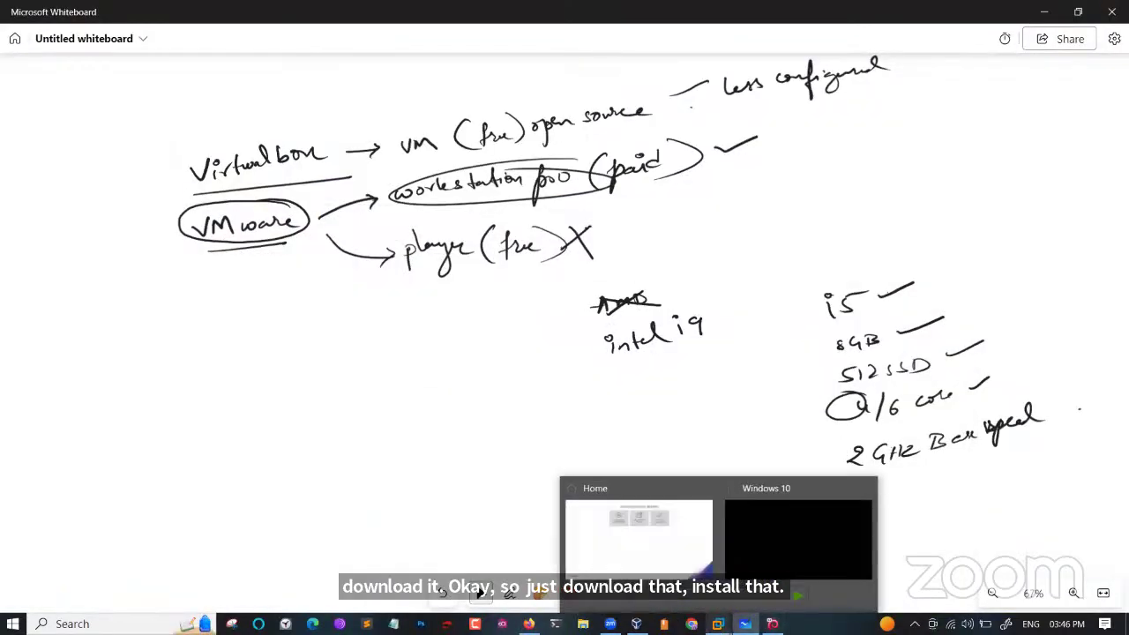
{"action": "left_click", "coordinate": [689, 555]}
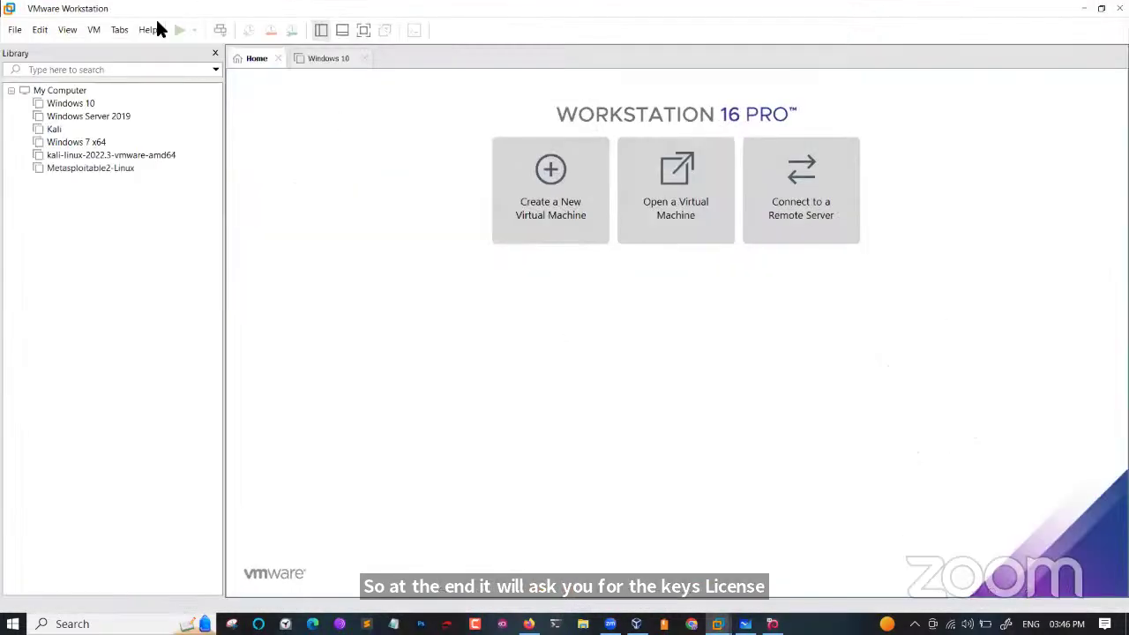
{"action": "left_click", "coordinate": [146, 32]}
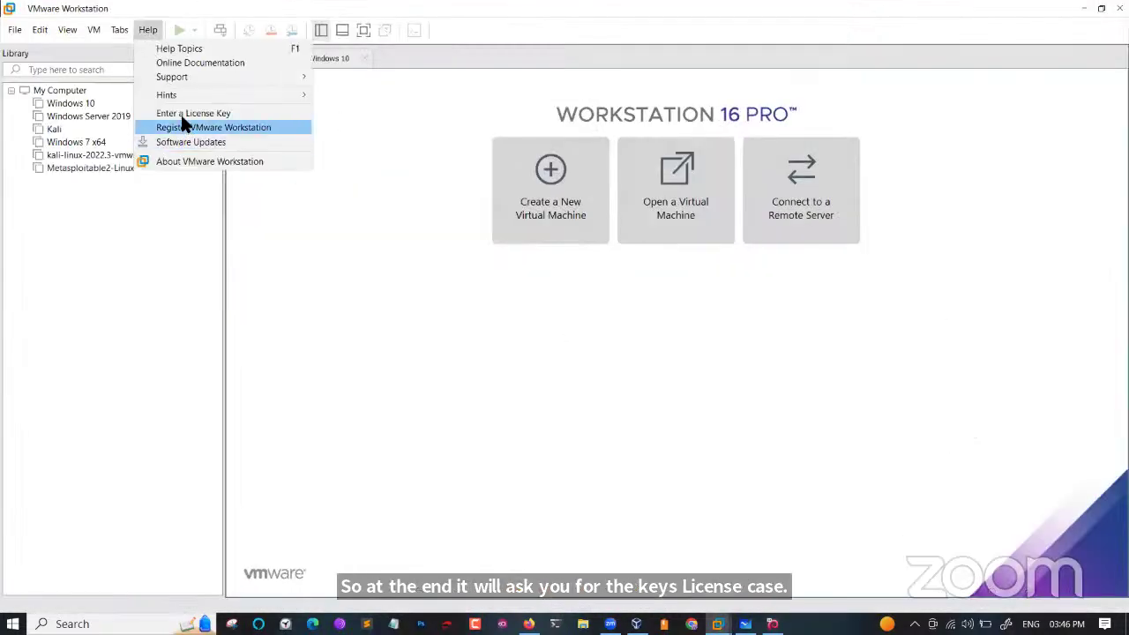
{"action": "left_click", "coordinate": [185, 114]}
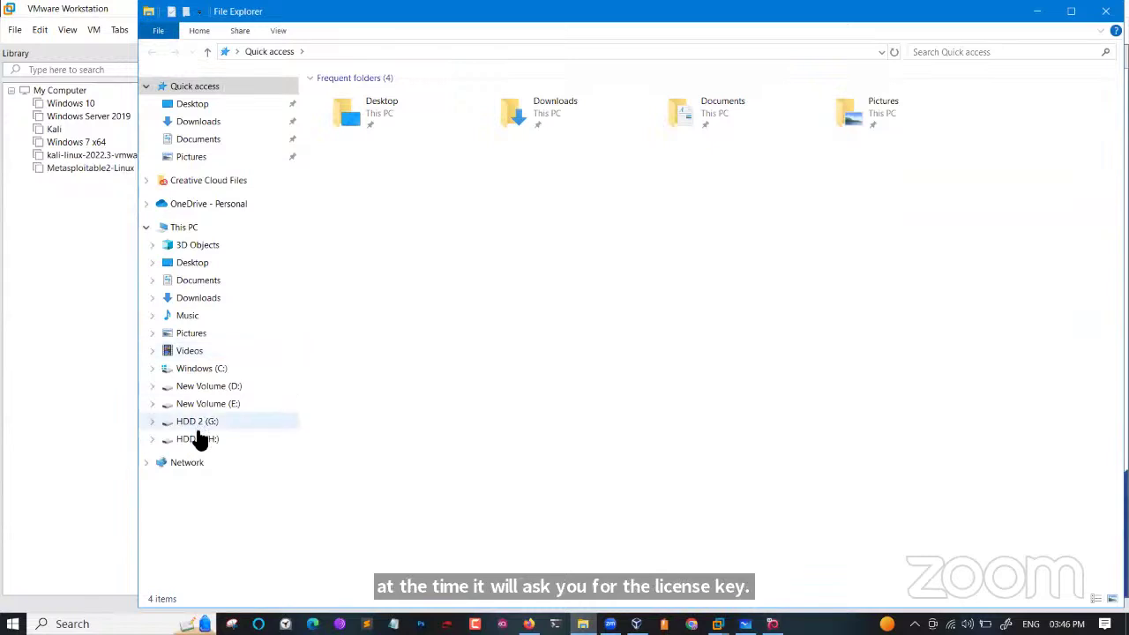
Navigate File Explorer to HDD 1 (H:) > Classes > June Batch and scroll its file list.
{"action": "left_click", "coordinate": [198, 438]}
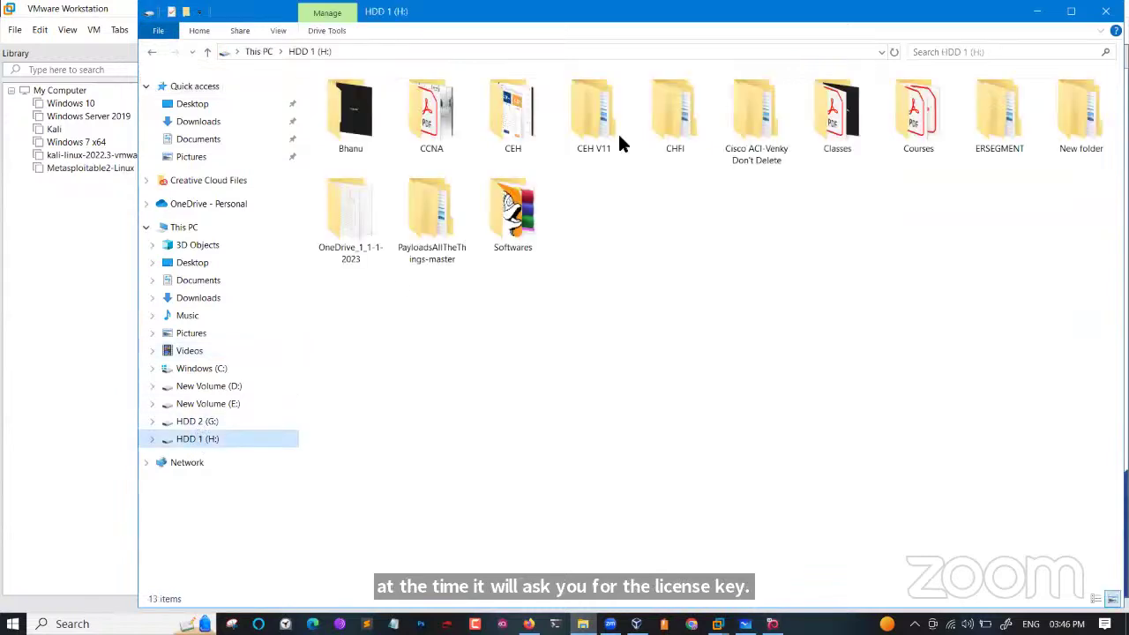
{"action": "left_click", "coordinate": [829, 124]}
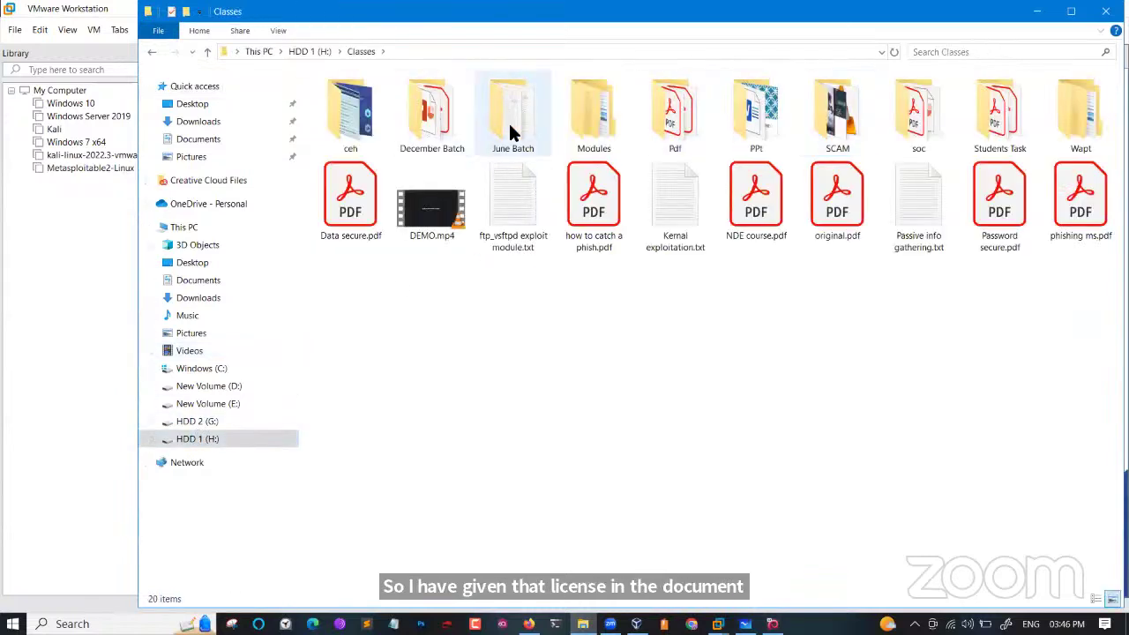
{"action": "double_click", "coordinate": [510, 132]}
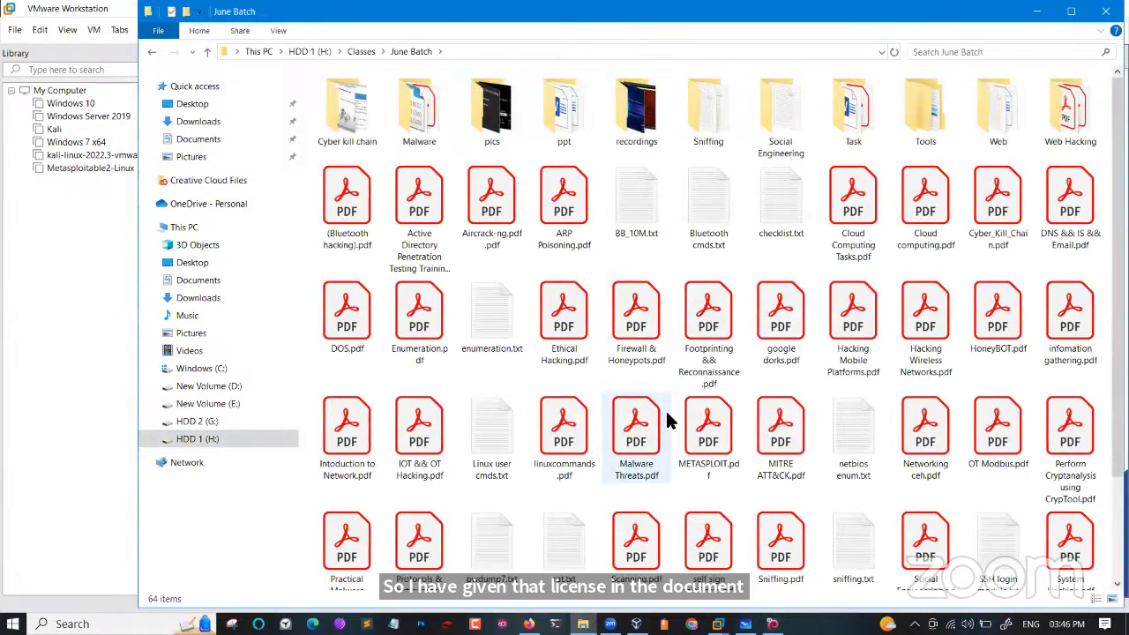
{"action": "scroll", "coordinate": [668, 421], "scroll_direction": "down", "scroll_amount": 2}
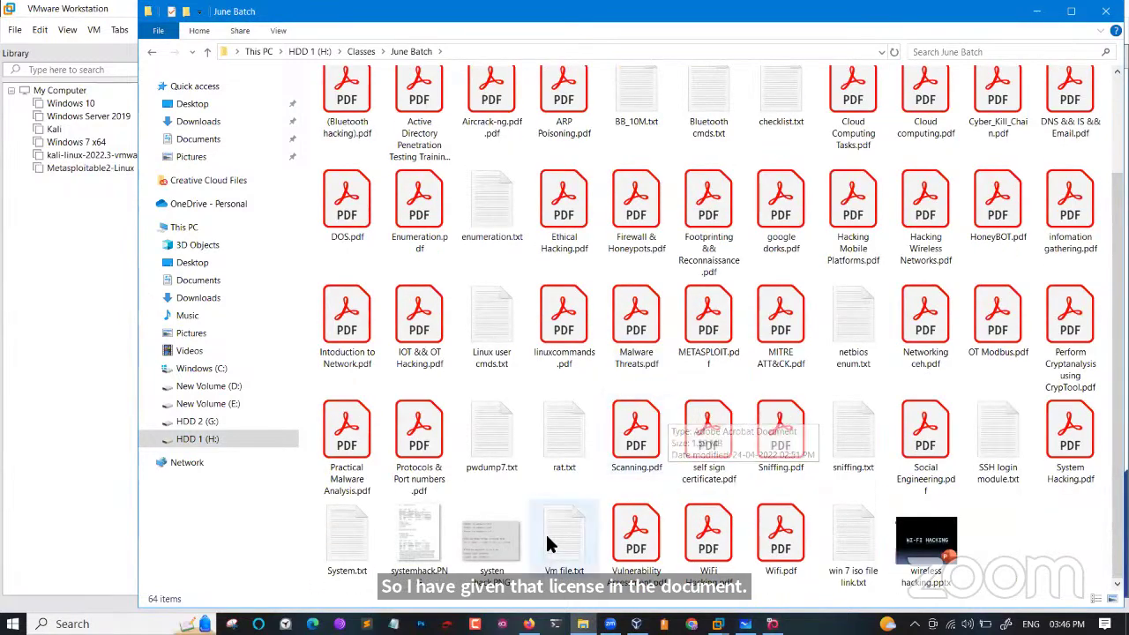
Open Vm file.txt in Notepad and copy the first VMware licence key line.
{"action": "double_click", "coordinate": [547, 540]}
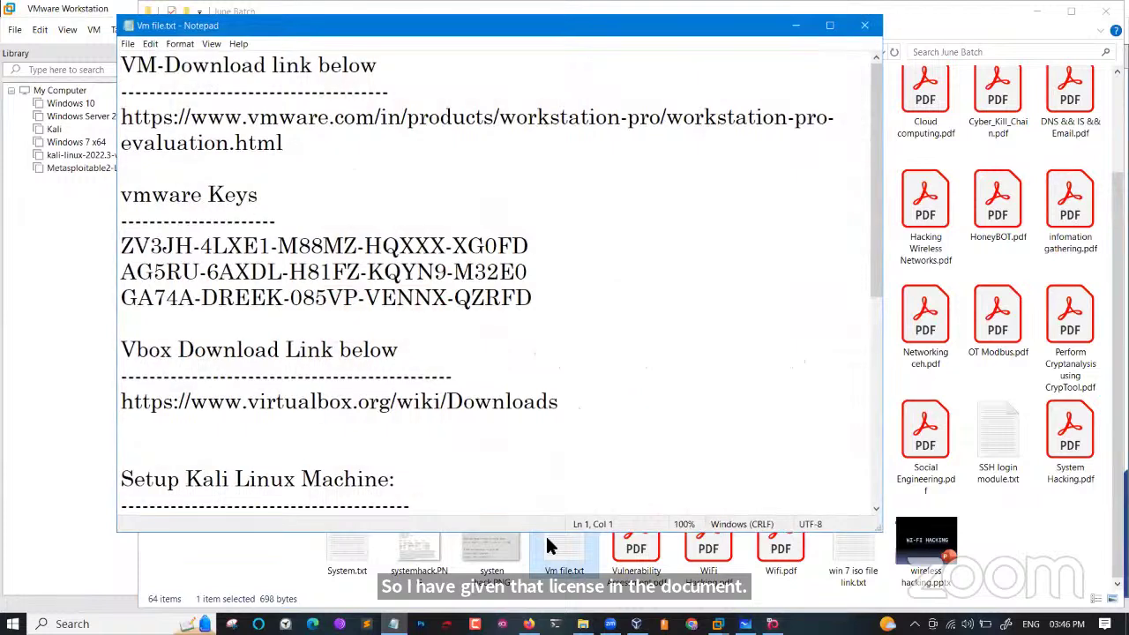
{"action": "left_click_drag", "start_coordinate": [530, 245], "coordinate": [120, 246]}
{"action": "right_click", "coordinate": [181, 246]}
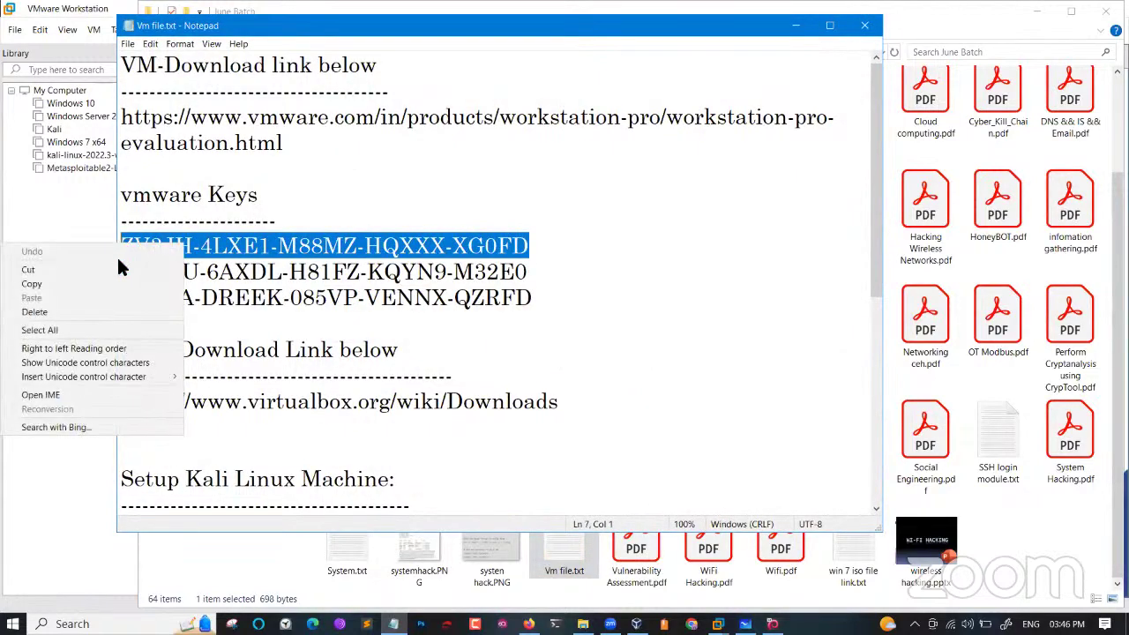
{"action": "left_click", "coordinate": [108, 281]}
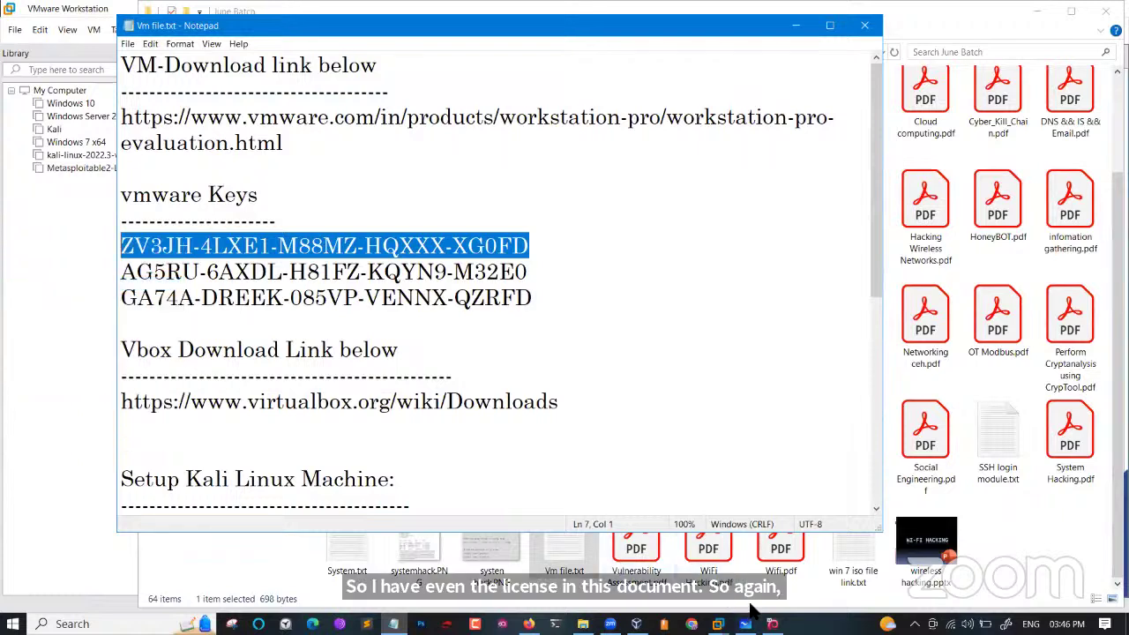
Paste the copied key into the license prompt, dismiss the invalid-key error, and cancel.
{"action": "mouse_move", "coordinate": [719, 623]}
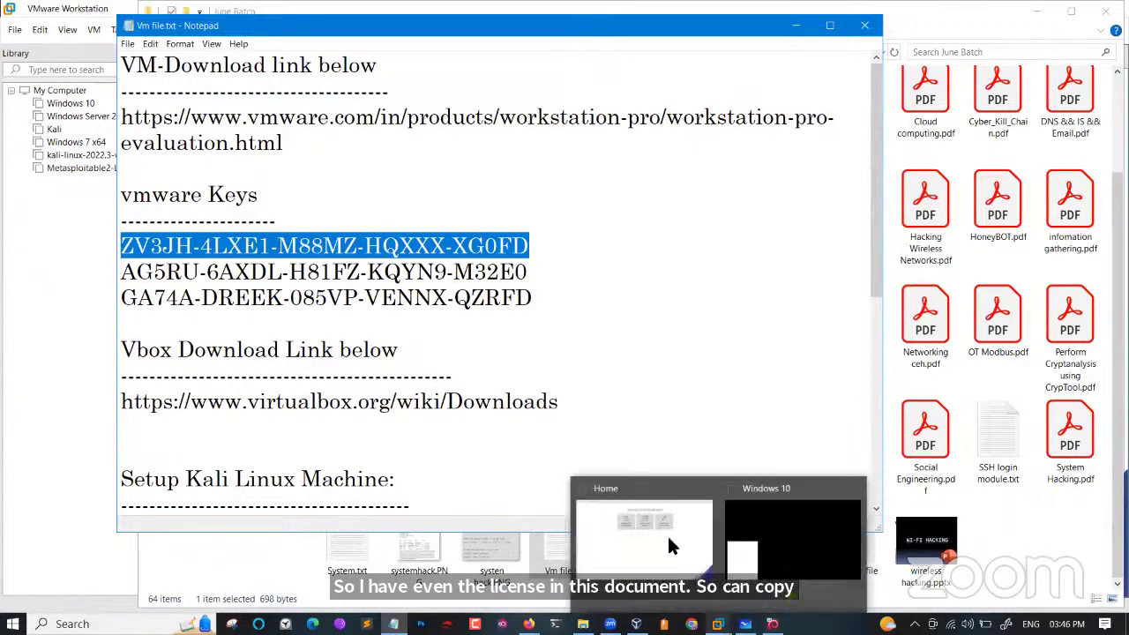
{"action": "left_click", "coordinate": [656, 529]}
{"action": "key", "text": "ctrl+v"}
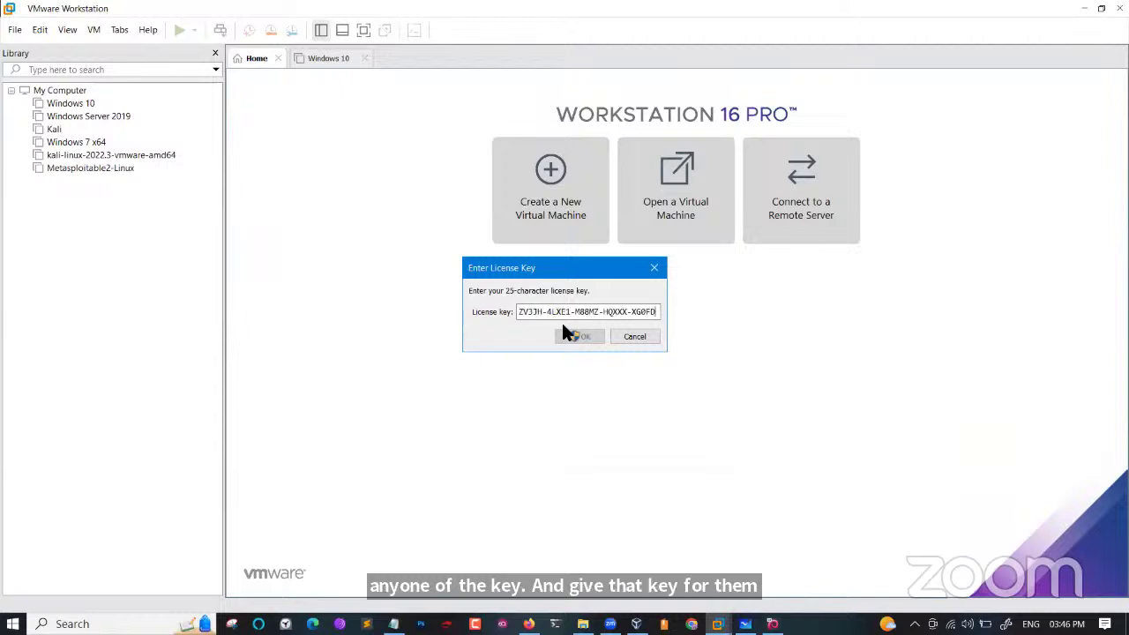
{"action": "left_click", "coordinate": [582, 335]}
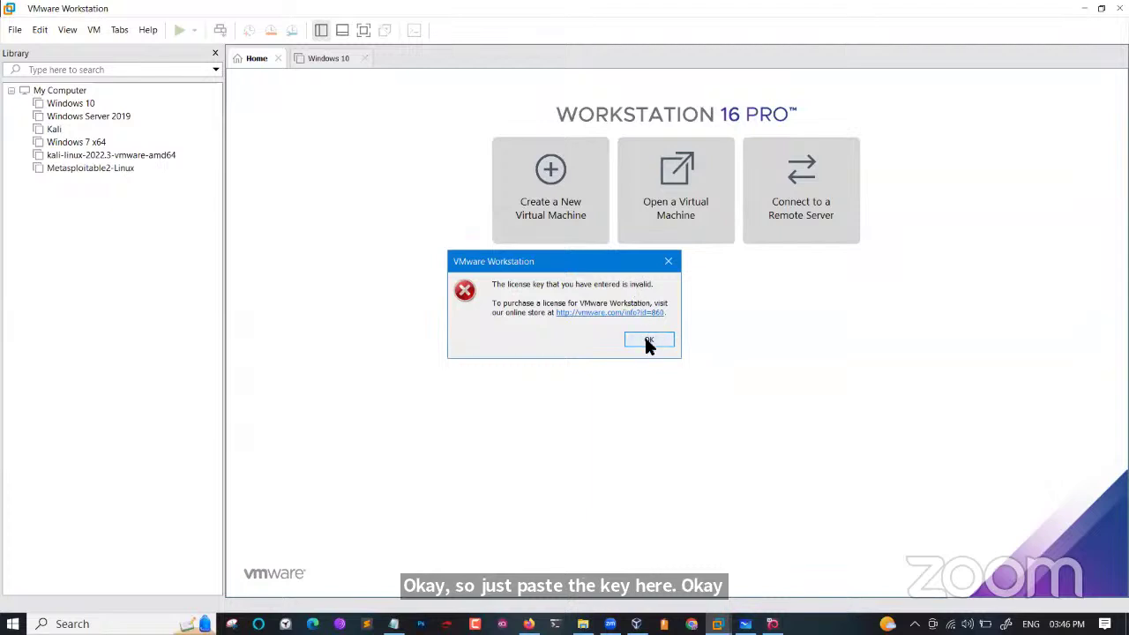
{"action": "left_click", "coordinate": [645, 341]}
{"action": "left_click", "coordinate": [632, 337]}
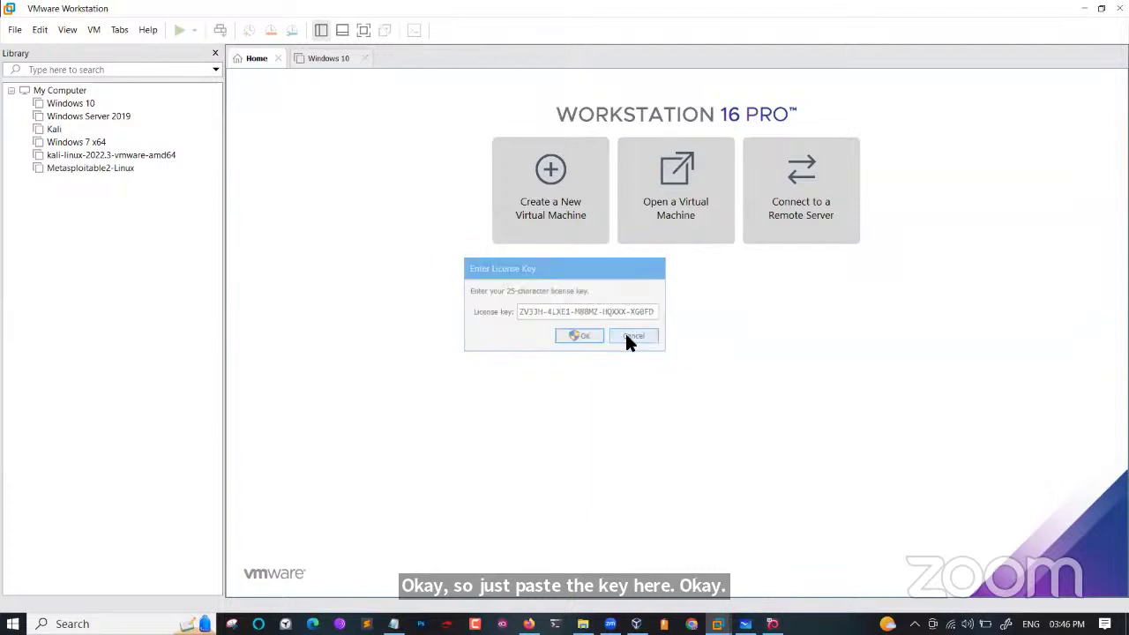
Check the Licensed status in Help > About VMware Workstation, then close it.
{"action": "left_click", "coordinate": [147, 30]}
{"action": "left_click", "coordinate": [185, 162]}
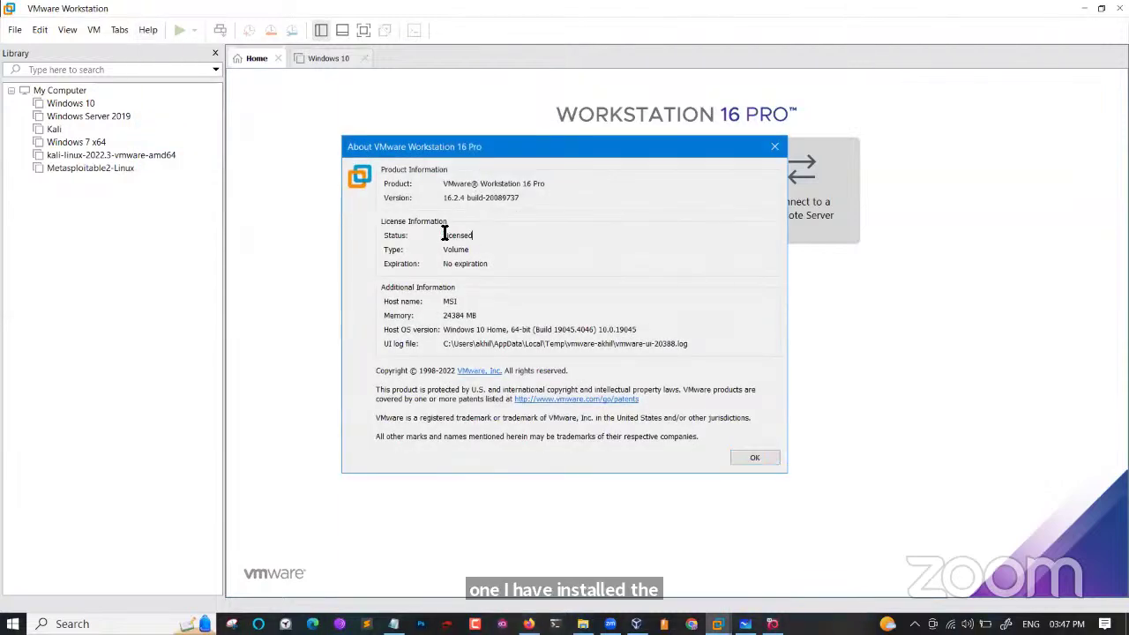
{"action": "double_click", "coordinate": [446, 235]}
{"action": "left_click", "coordinate": [773, 149]}
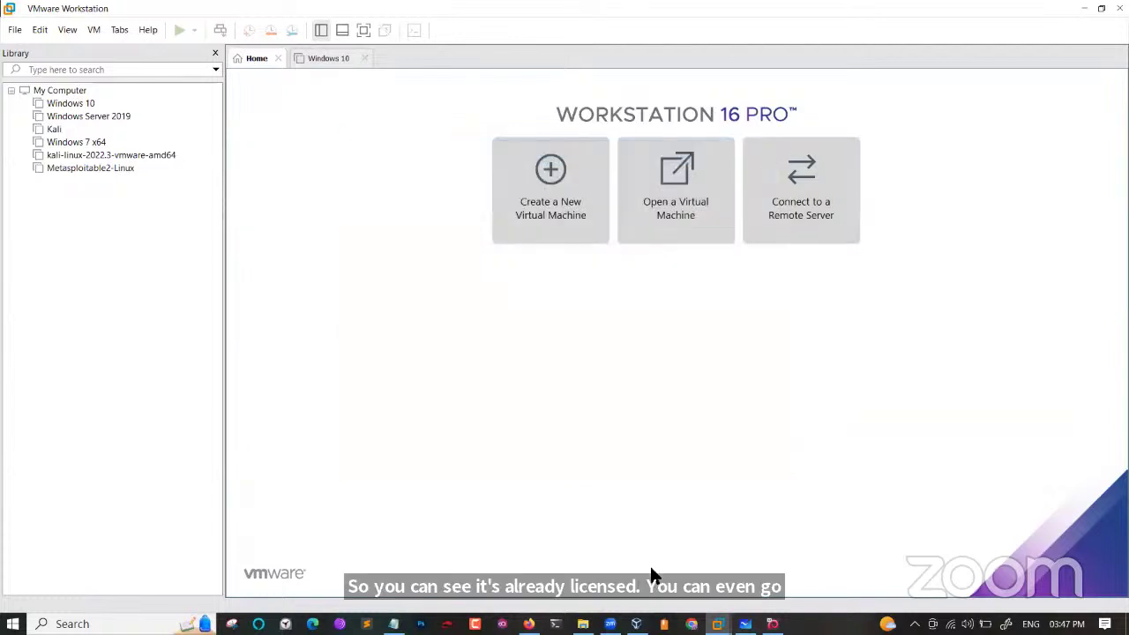
Back in Firefox, search Google for 'appnee vmware key' in a new tab.
{"action": "key", "text": "alt+Tab"}
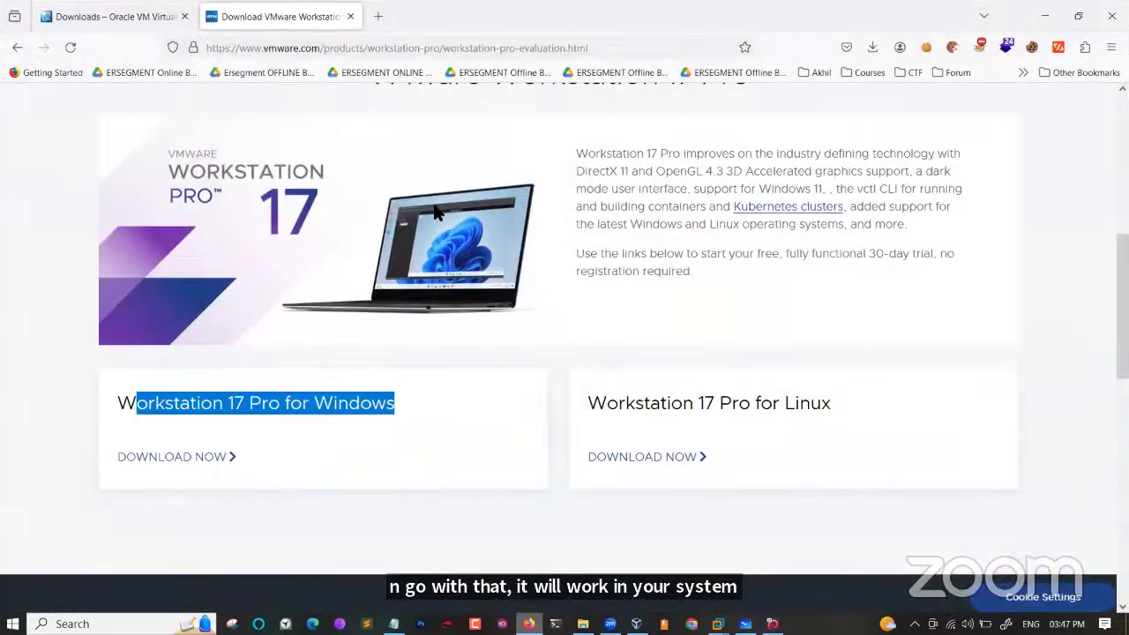
{"action": "key", "text": "ctrl+t"}
{"action": "type", "text": "a"}
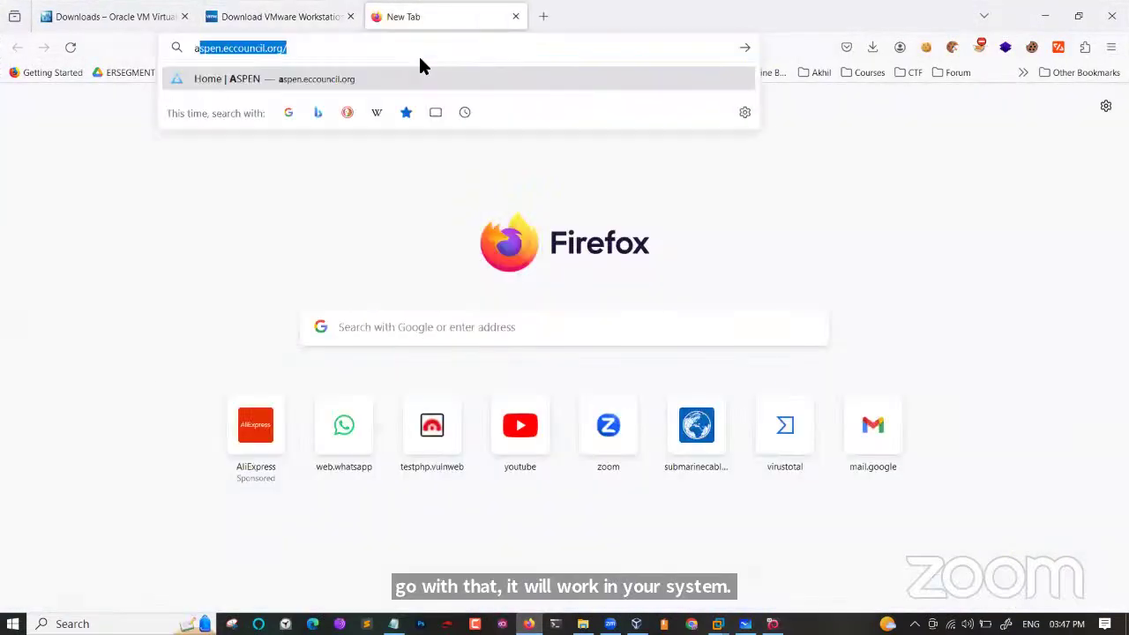
{"action": "type", "text": "ppnee"}
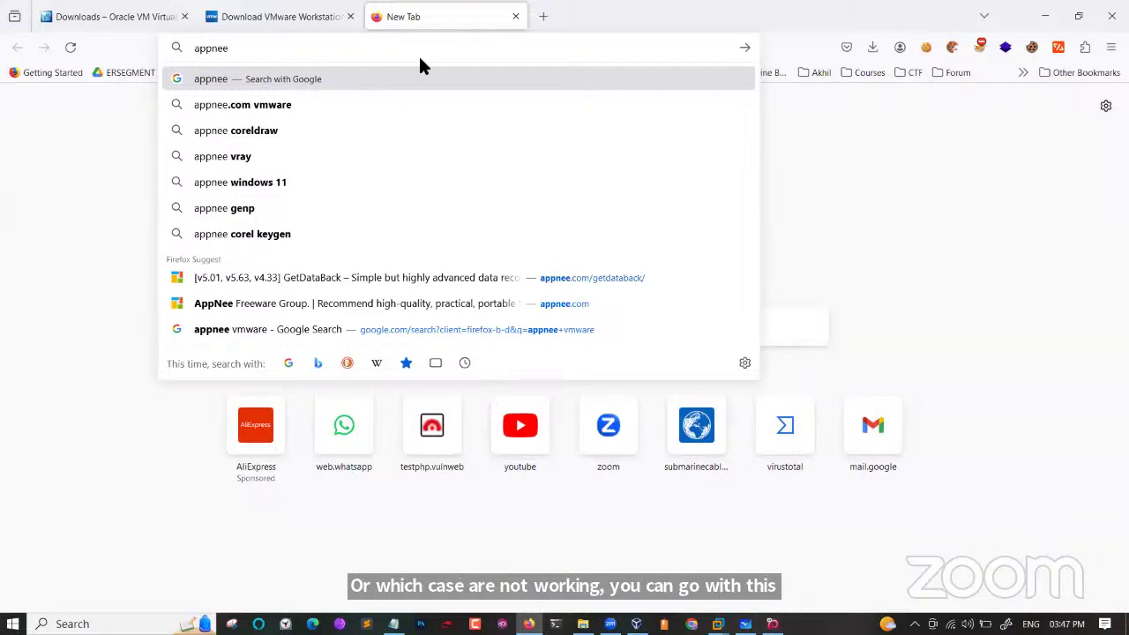
{"action": "type", "text": " vmw"}
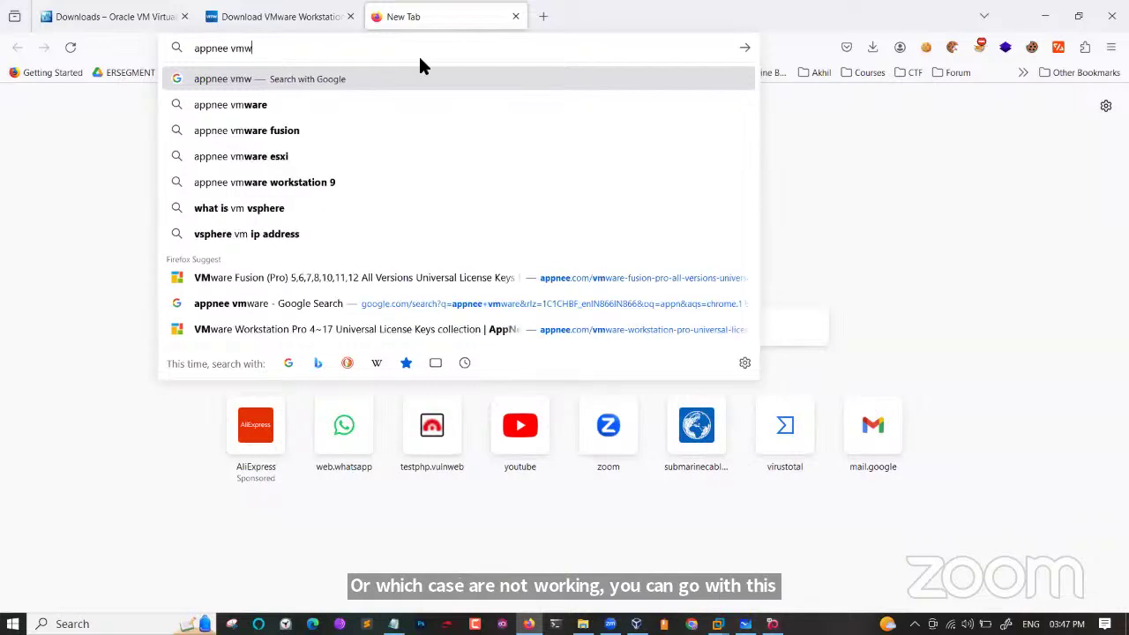
{"action": "type", "text": "are"}
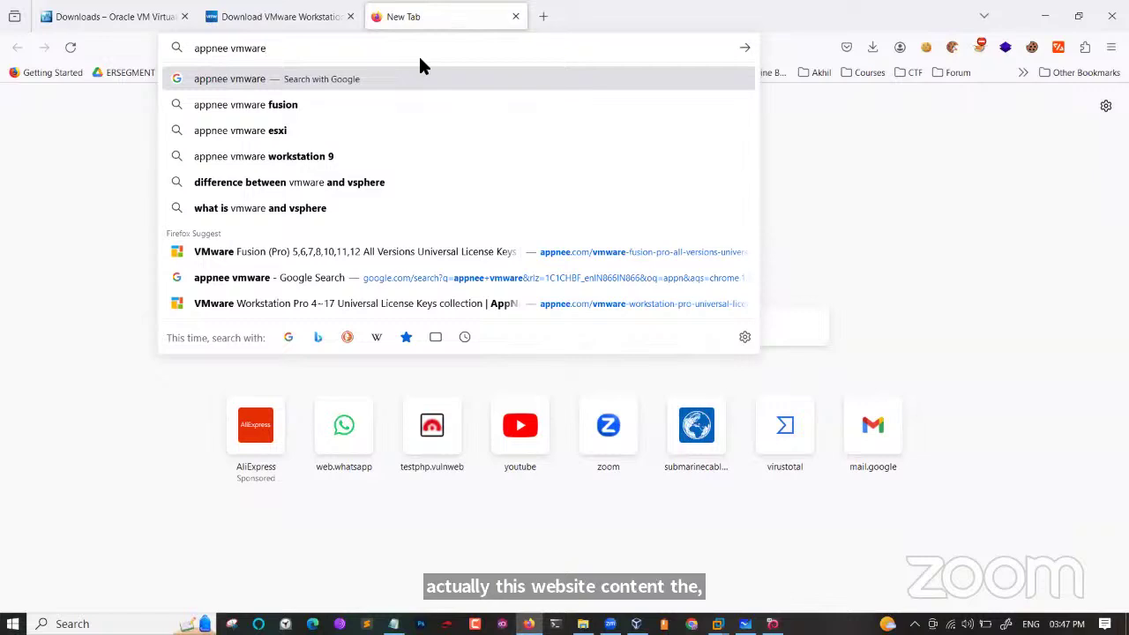
{"action": "type", "text": " ke"}
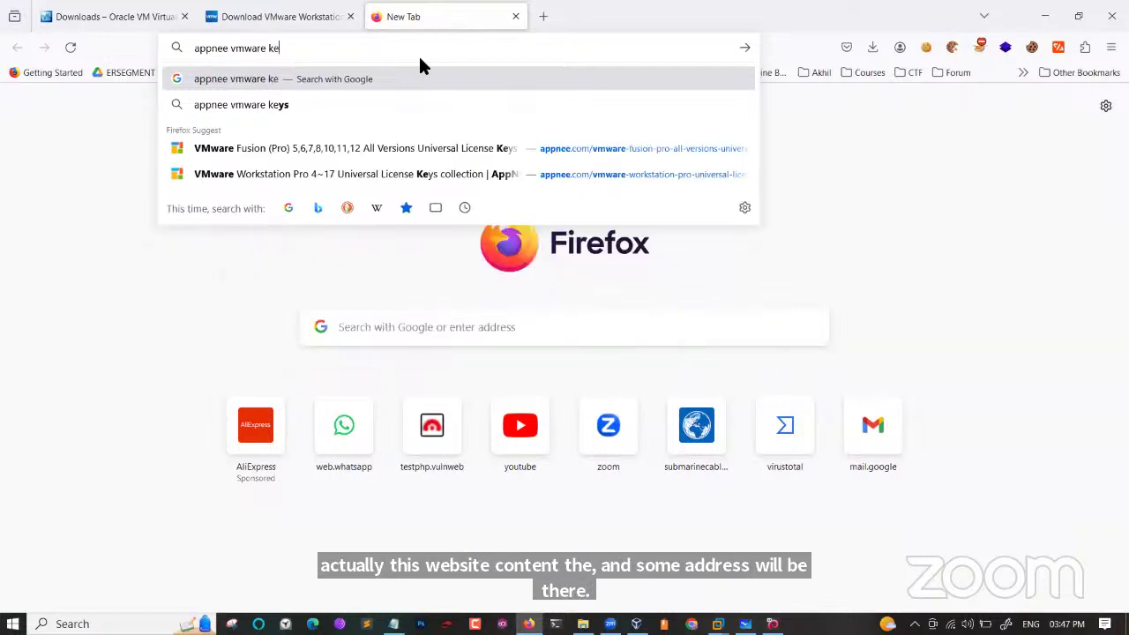
{"action": "type", "text": "y"}
{"action": "key", "text": "Return"}
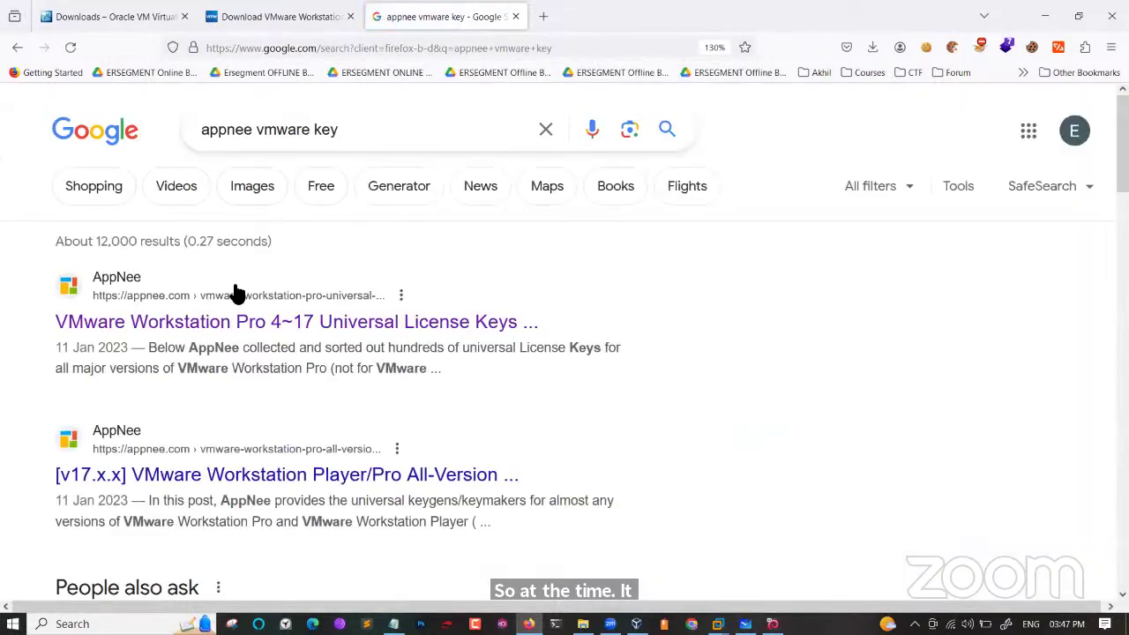
Open the first AppNee license keys result and close the accidentally opened Settings tab.
{"action": "left_click", "coordinate": [239, 321]}
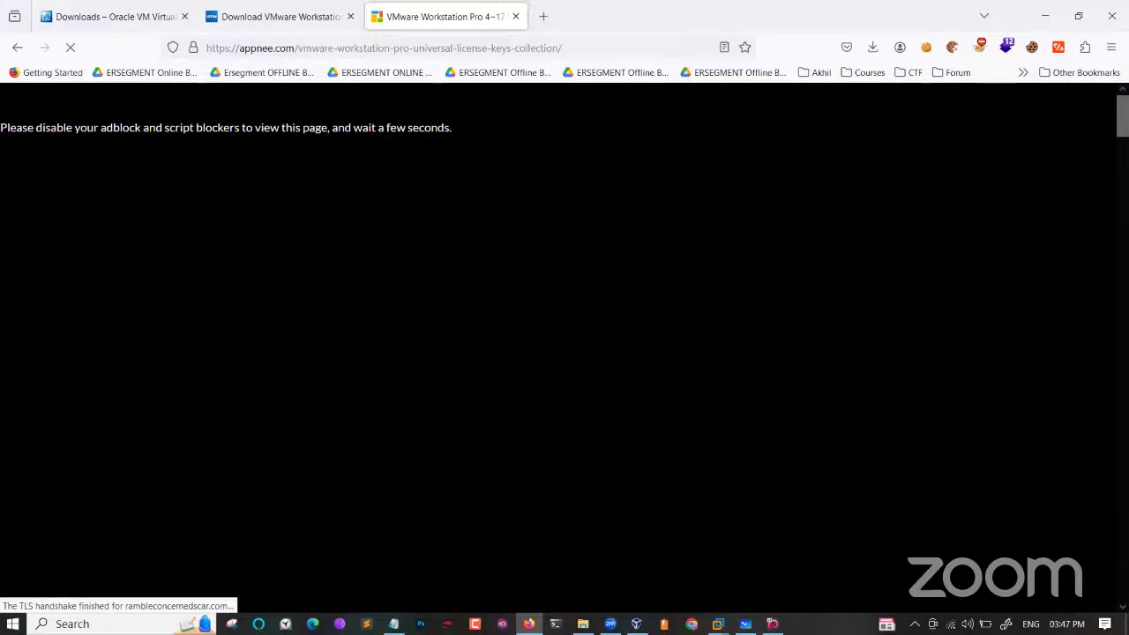
{"action": "scroll", "coordinate": [565, 344], "scroll_direction": "down", "scroll_amount": 10}
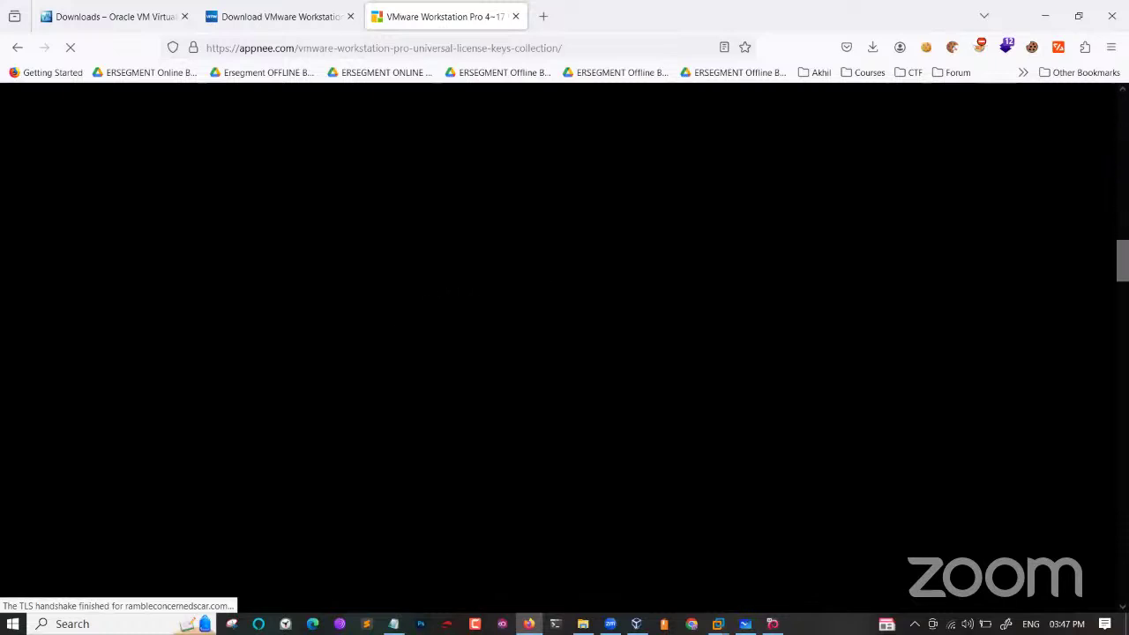
{"action": "scroll", "coordinate": [564, 344], "scroll_direction": "up", "scroll_amount": 10}
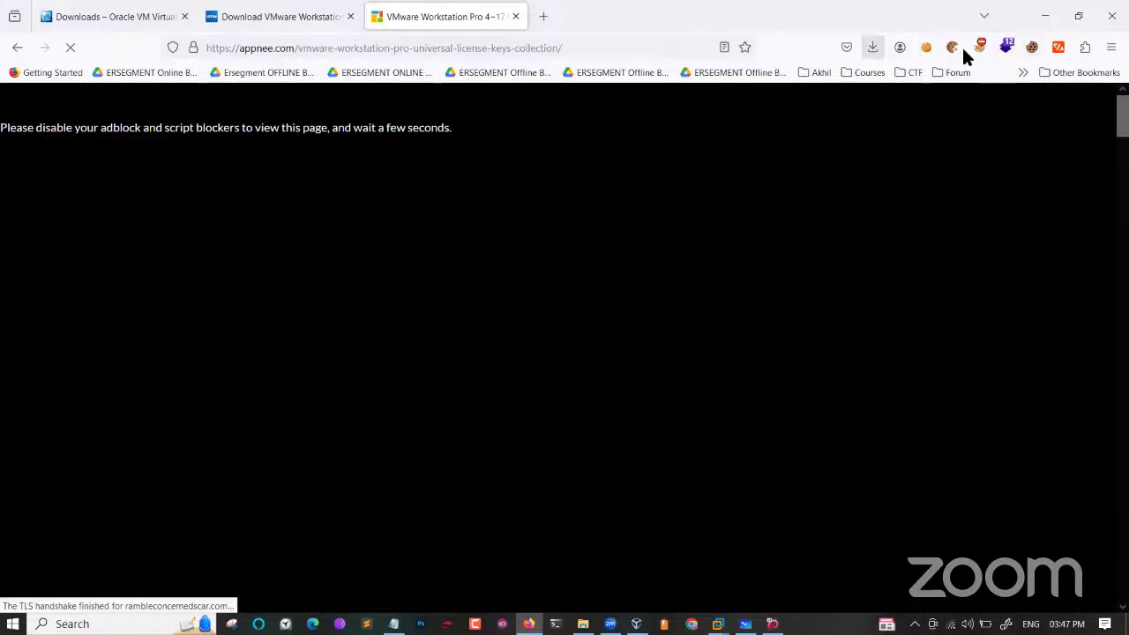
{"action": "key", "text": "Return"}
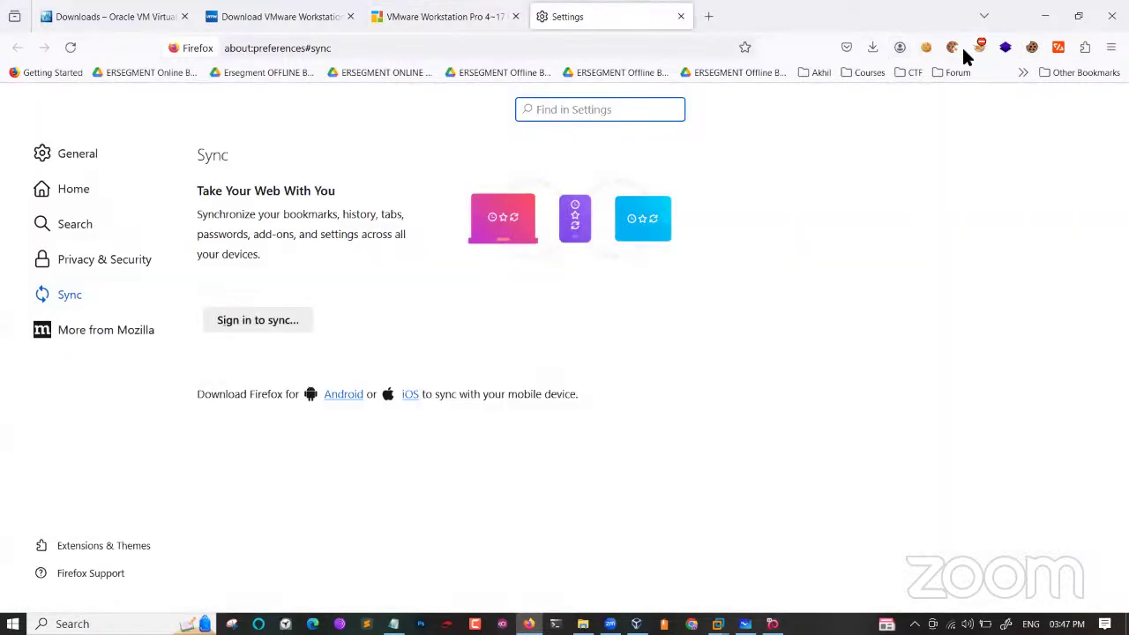
{"action": "key", "text": "ctrl+w"}
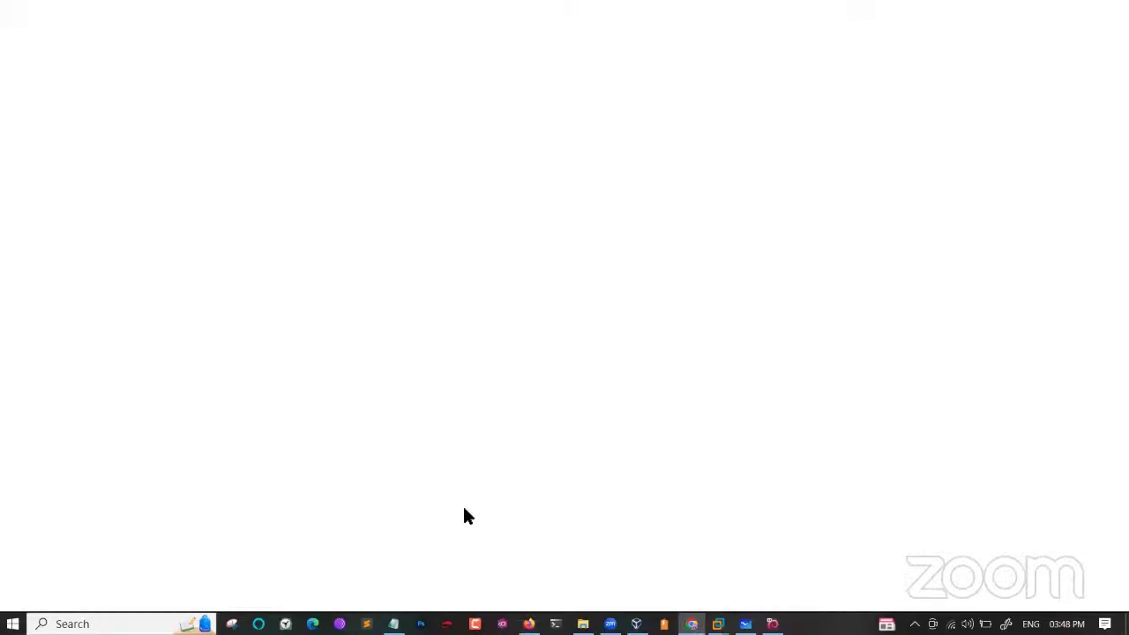
Copy the AppNee page address and minimize Firefox to reach Chrome.
{"action": "key", "text": "alt+Tab"}
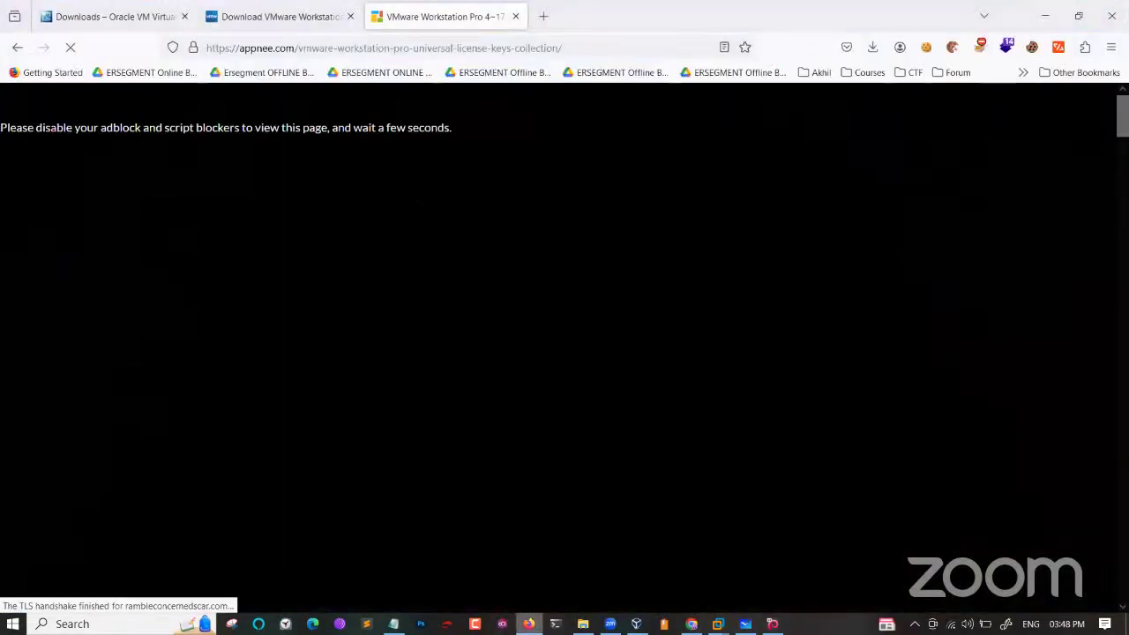
{"action": "key", "text": "ctrl+l"}
{"action": "key", "text": "ctrl+c"}
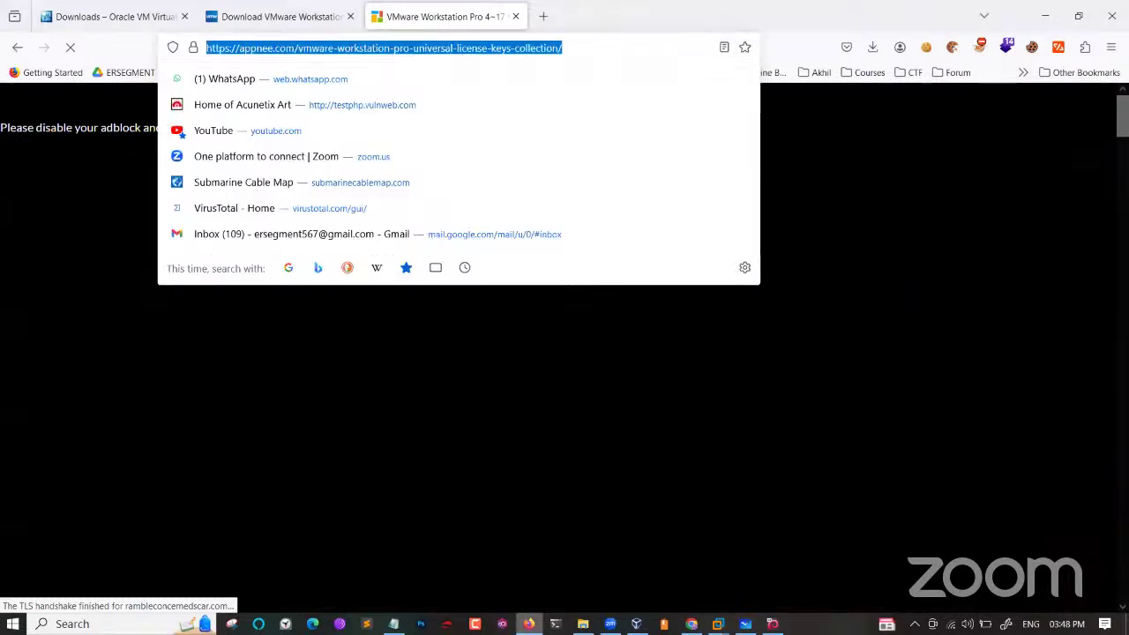
{"action": "left_click", "coordinate": [530, 622]}
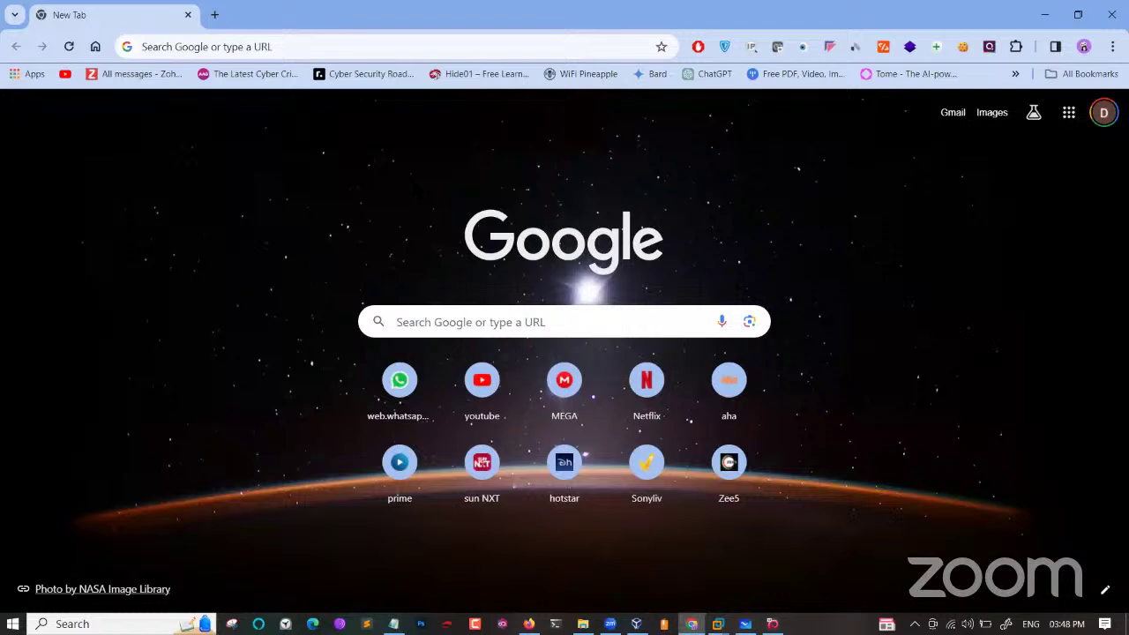
Load the pasted AppNee VMware license keys page in Chrome and scroll through it.
{"action": "left_click", "coordinate": [288, 56]}
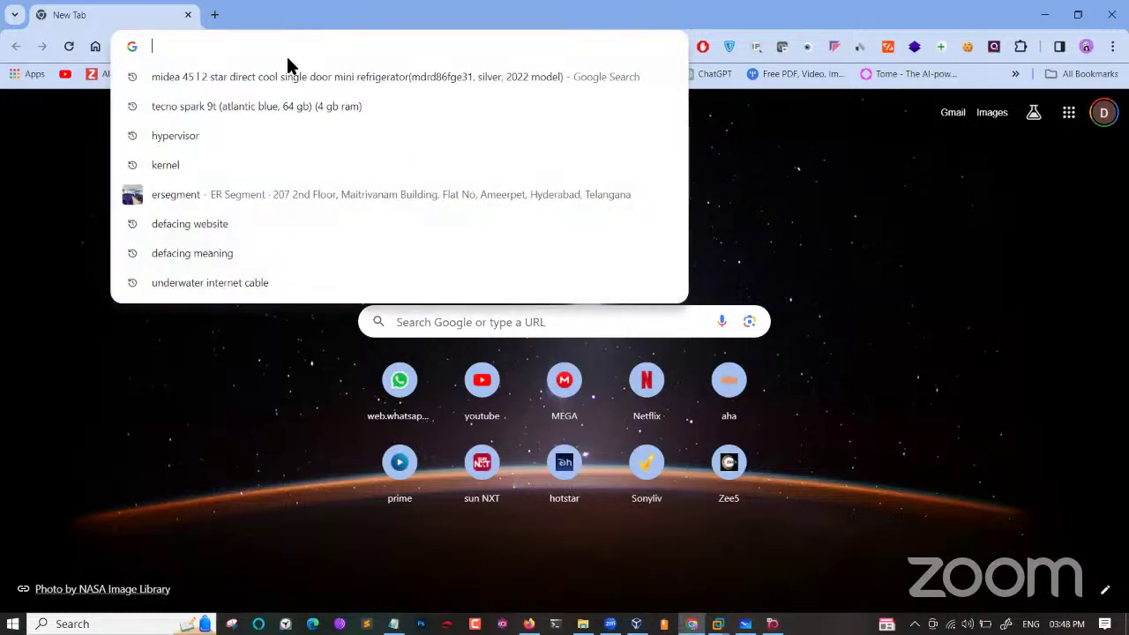
{"action": "key", "text": "ctrl+v"}
{"action": "key", "text": "Return"}
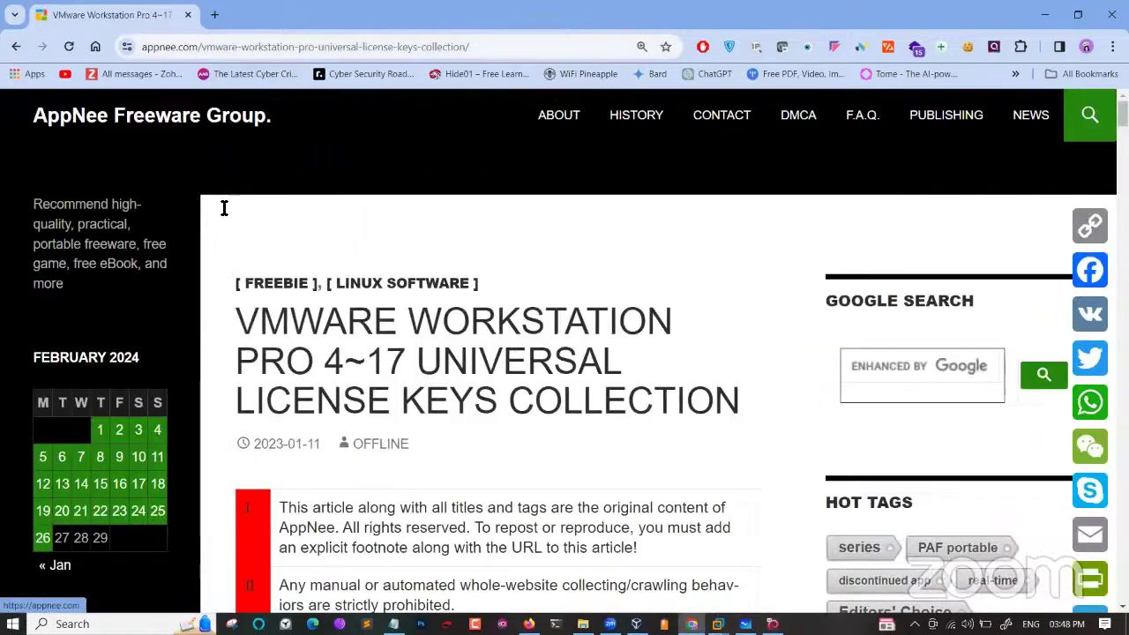
{"action": "scroll", "coordinate": [447, 369], "scroll_direction": "down", "scroll_amount": 10}
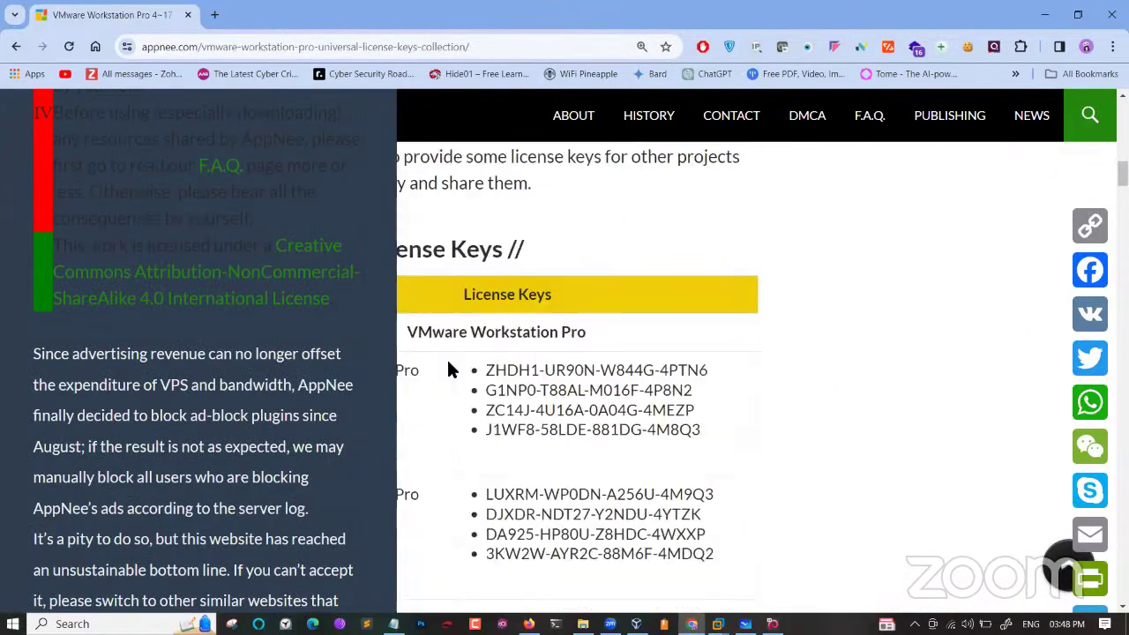
{"action": "scroll", "coordinate": [448, 369], "scroll_direction": "down", "scroll_amount": 15}
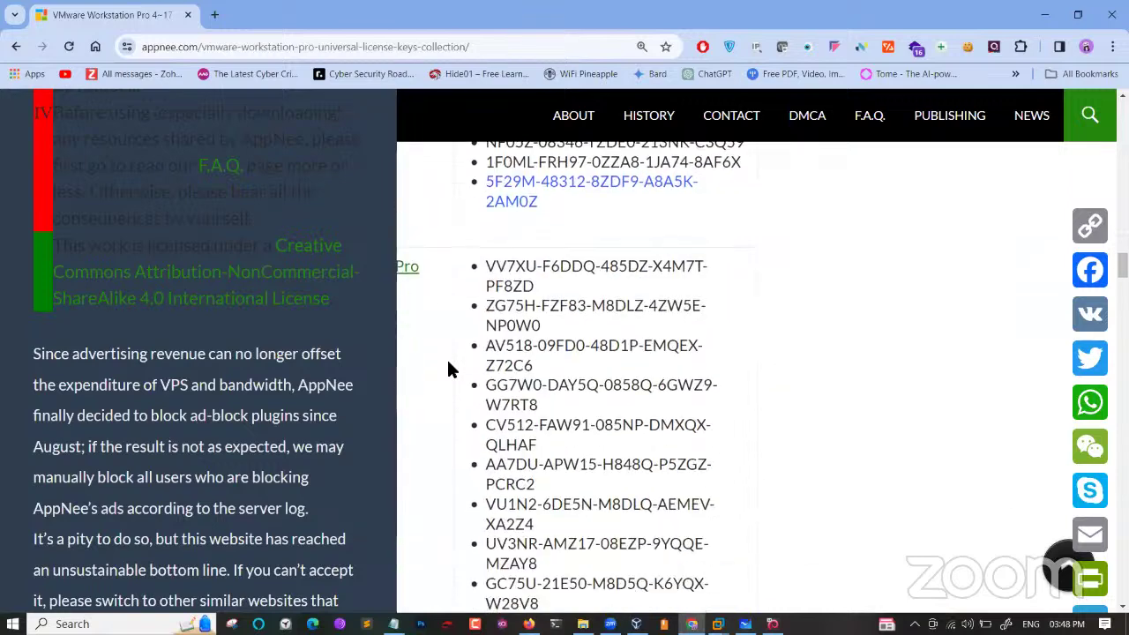
{"action": "scroll", "coordinate": [447, 368], "scroll_direction": "down", "scroll_amount": 8}
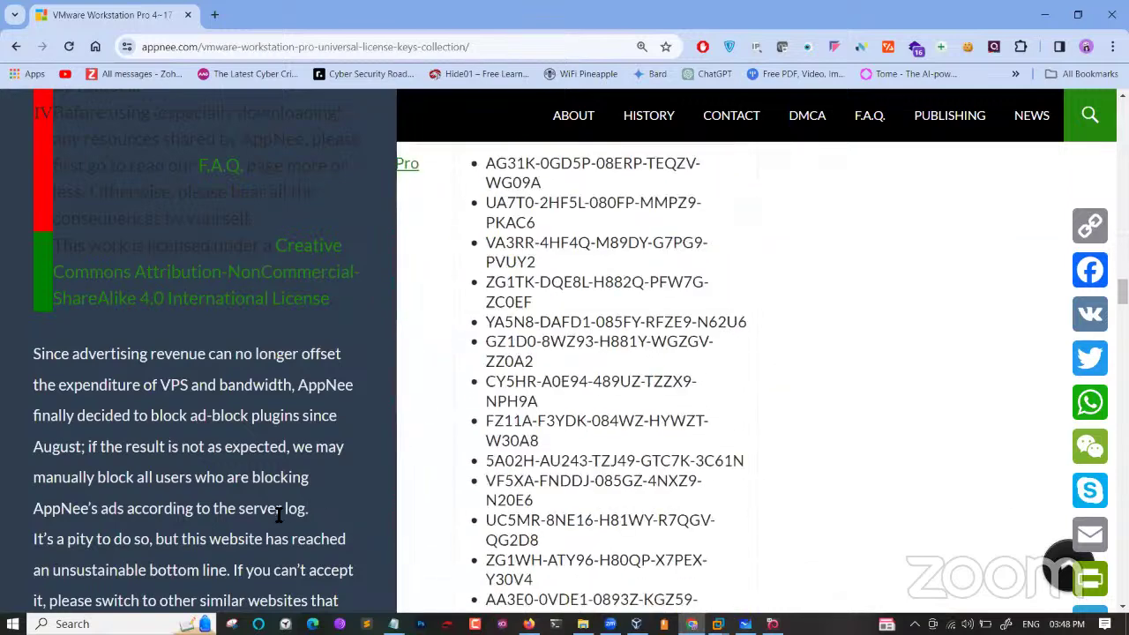
{"action": "scroll", "coordinate": [279, 514], "scroll_direction": "down", "scroll_amount": 3}
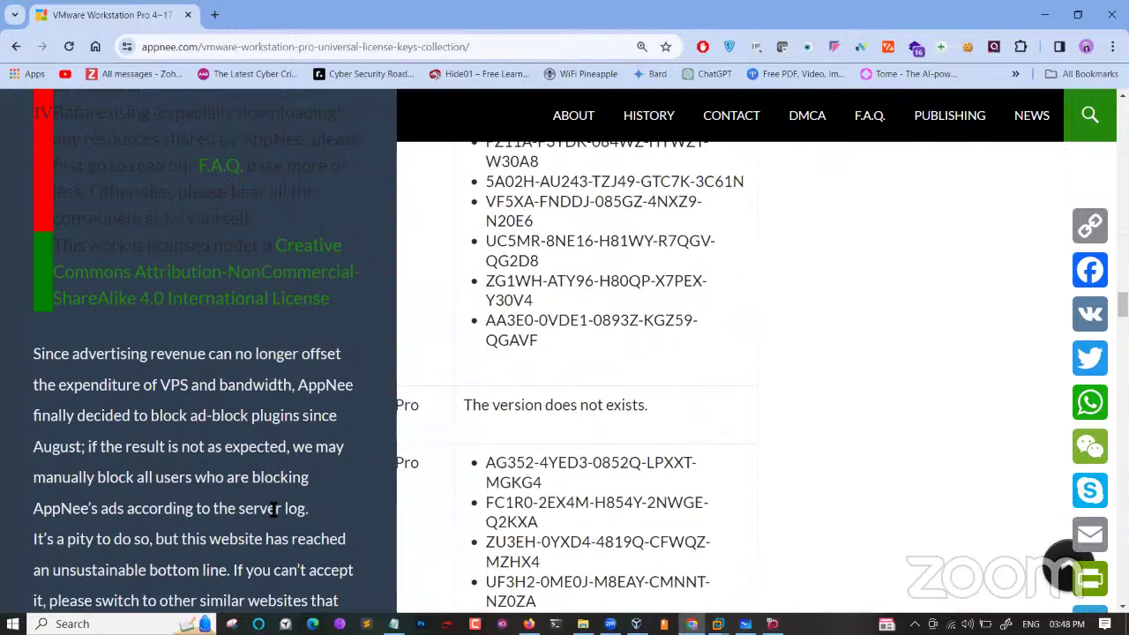
{"action": "scroll", "coordinate": [584, 400], "scroll_direction": "down", "scroll_amount": 1}
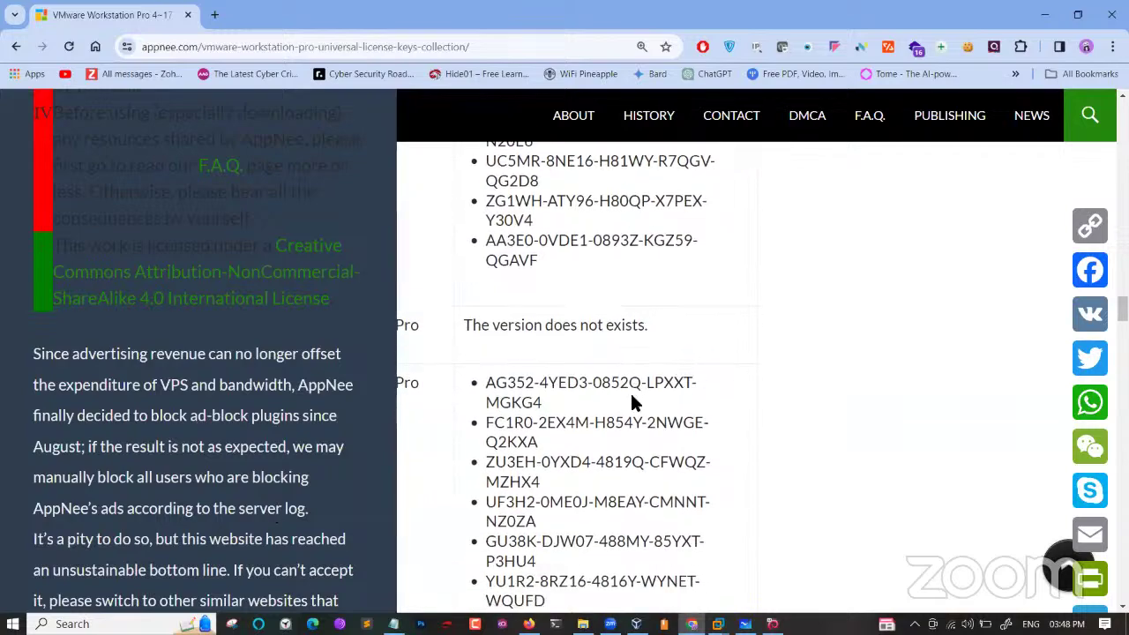
{"action": "scroll", "coordinate": [631, 402], "scroll_direction": "up", "scroll_amount": 5}
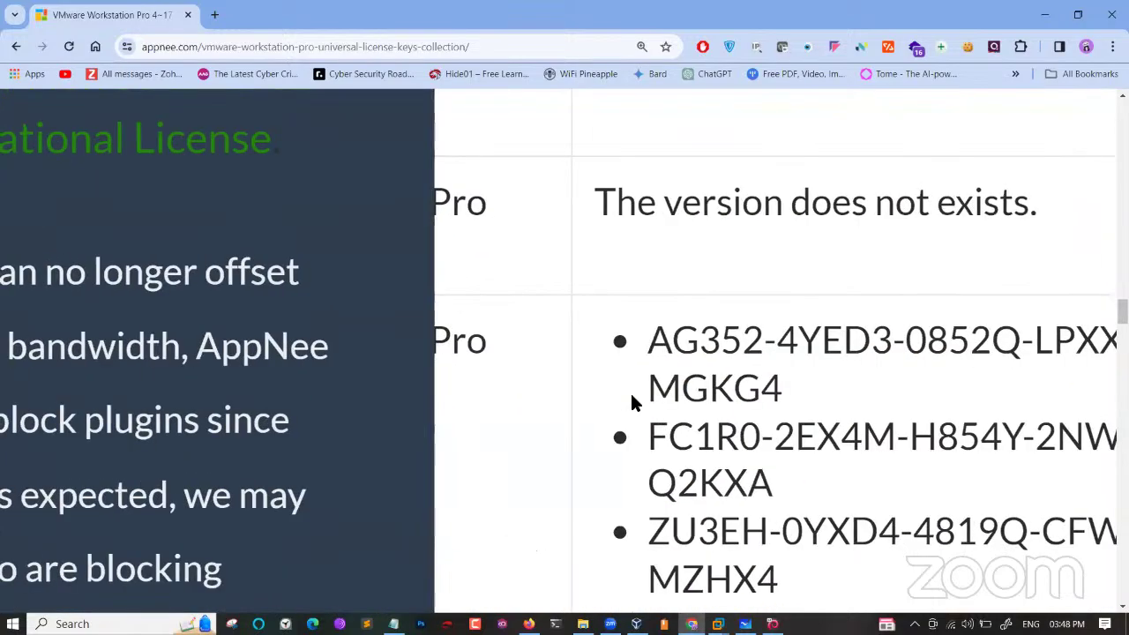
{"action": "scroll", "coordinate": [632, 402], "scroll_direction": "down", "scroll_amount": 5}
{"action": "scroll", "coordinate": [631, 401], "scroll_direction": "down", "scroll_amount": 3}
{"action": "scroll", "coordinate": [631, 401], "scroll_direction": "up", "scroll_amount": 5}
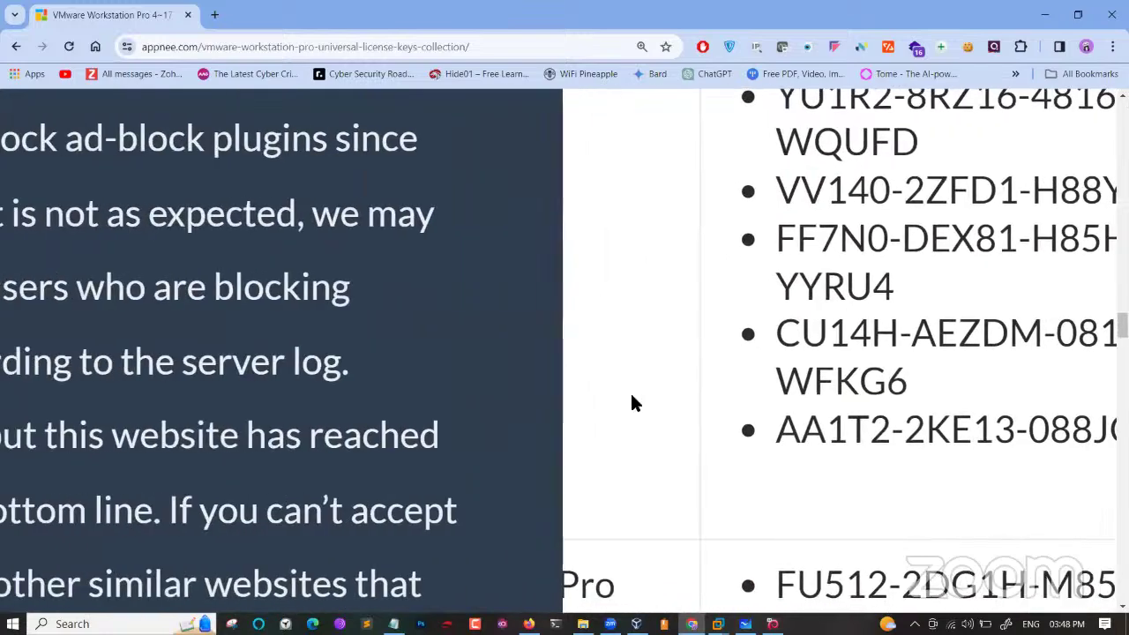
{"action": "scroll", "coordinate": [631, 401], "scroll_direction": "down", "scroll_amount": 5}
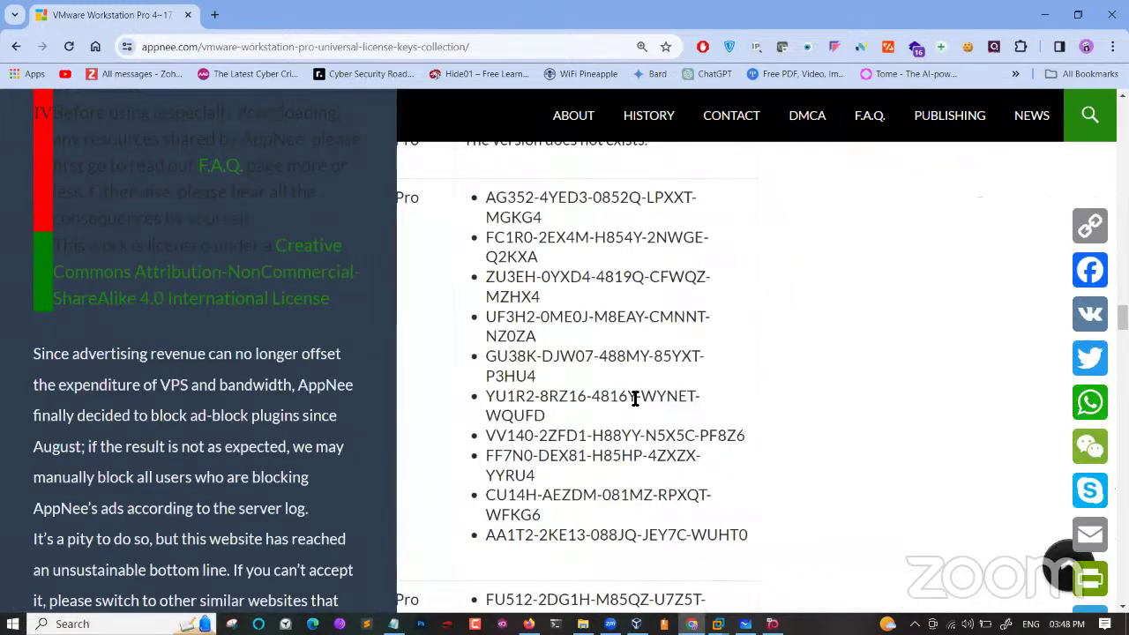
Open the site's F.A.Q. in a new tab, then select the first four Pro keys.
{"action": "right_click", "coordinate": [691, 406]}
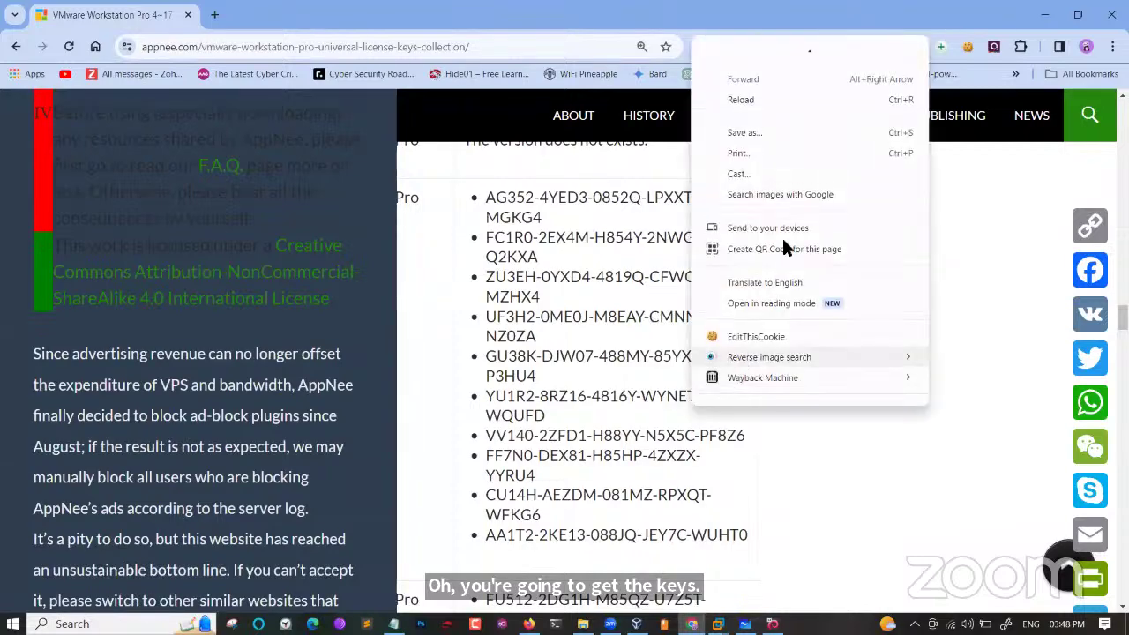
{"action": "left_click", "coordinate": [788, 415]}
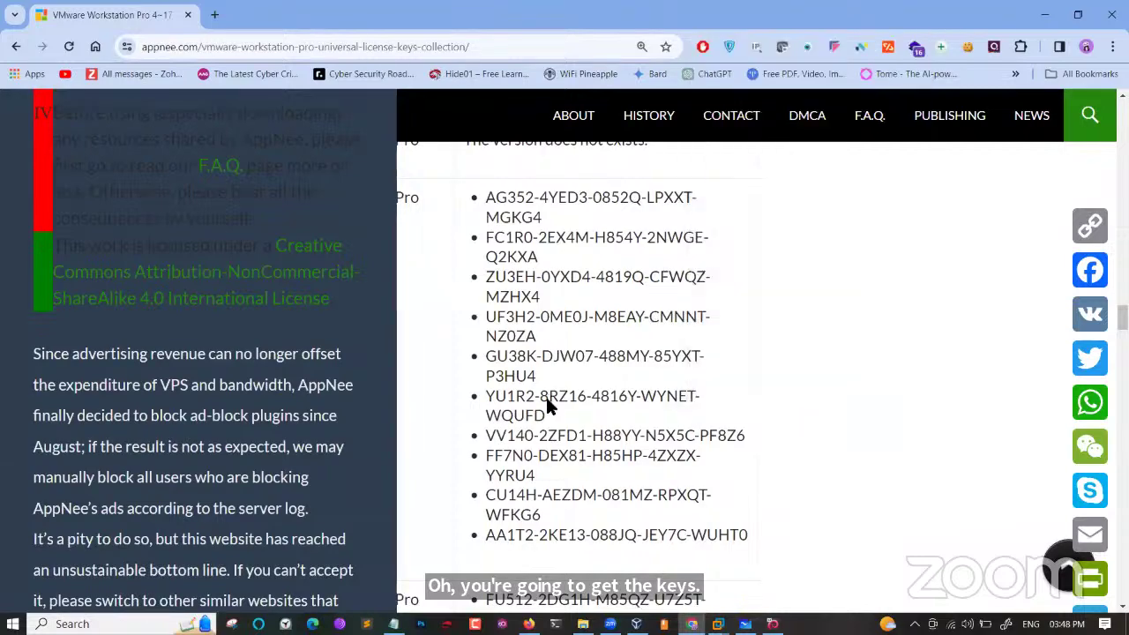
{"action": "scroll", "coordinate": [549, 401], "scroll_direction": "down", "scroll_amount": 10}
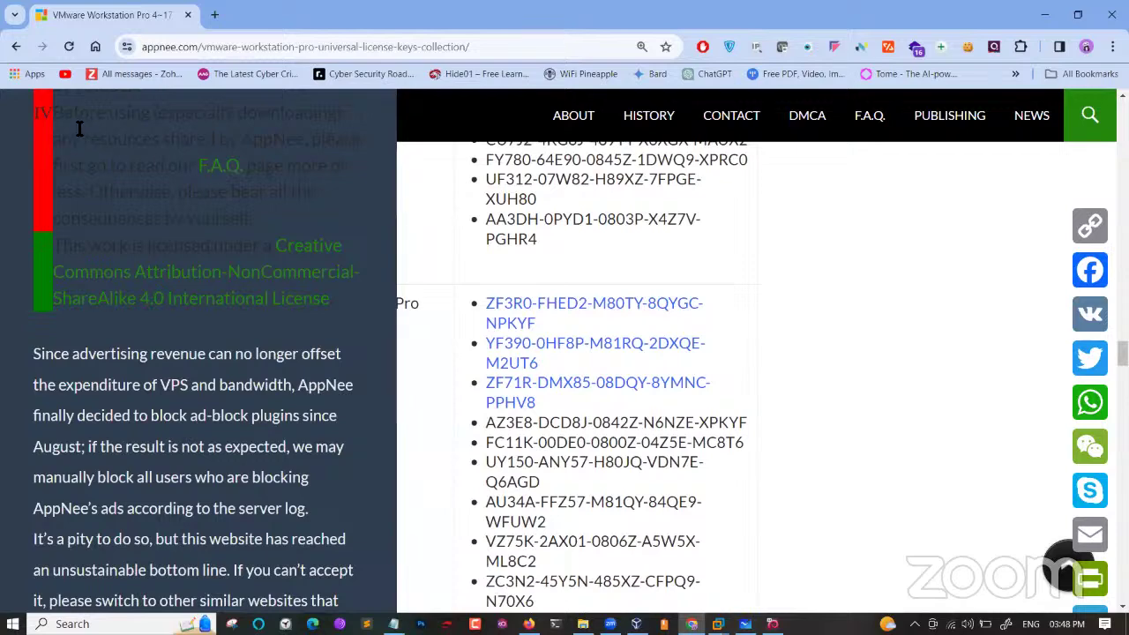
{"action": "left_click", "coordinate": [219, 166]}
{"action": "left_click", "coordinate": [112, 8]}
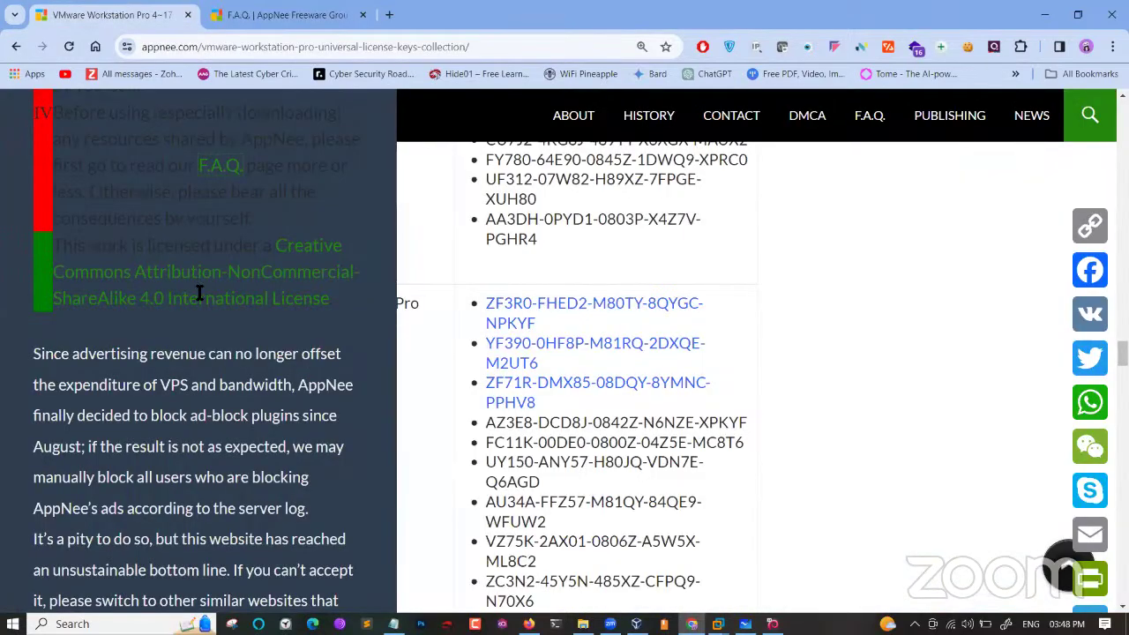
{"action": "scroll", "coordinate": [200, 294], "scroll_direction": "down", "scroll_amount": 10}
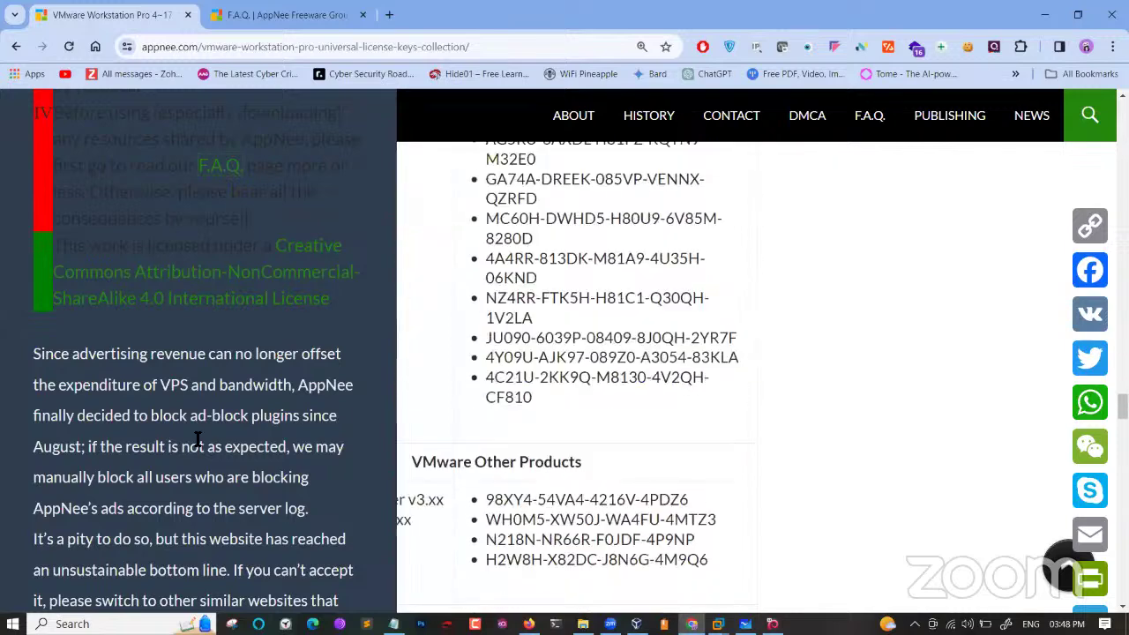
{"action": "scroll", "coordinate": [198, 440], "scroll_direction": "down", "scroll_amount": 10}
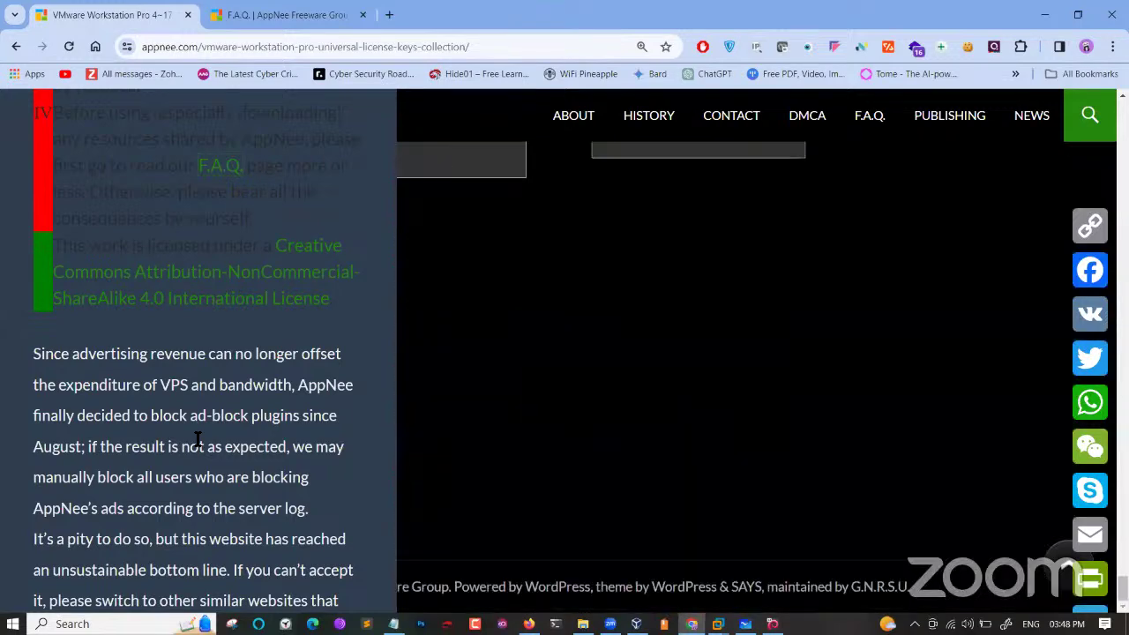
{"action": "scroll", "coordinate": [197, 440], "scroll_direction": "up", "scroll_amount": 10}
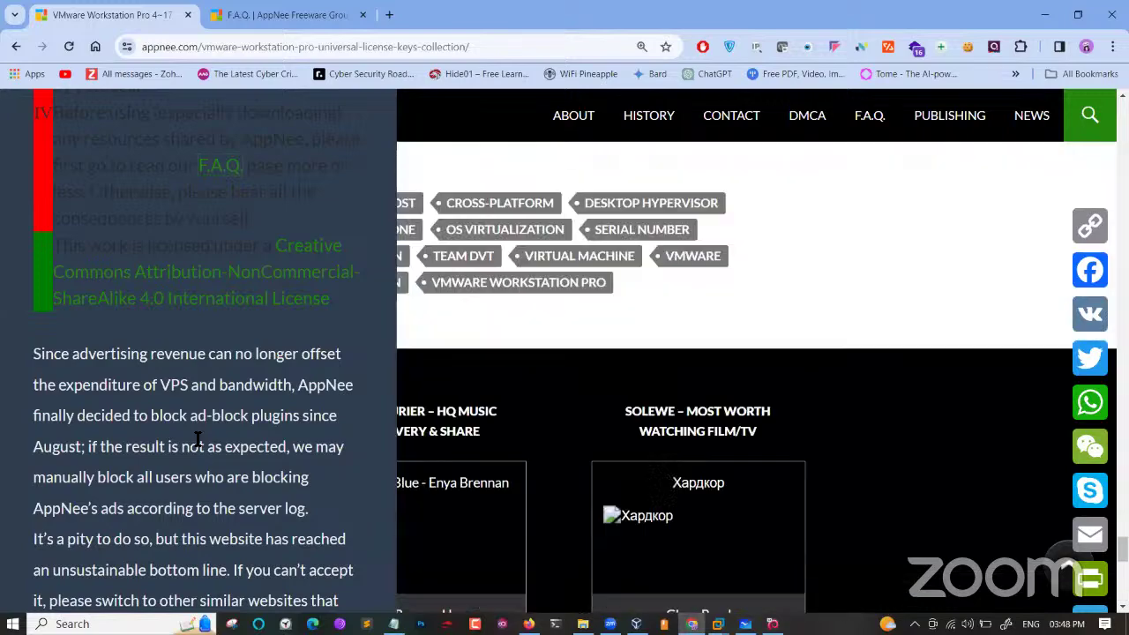
{"action": "scroll", "coordinate": [198, 440], "scroll_direction": "up", "scroll_amount": 10}
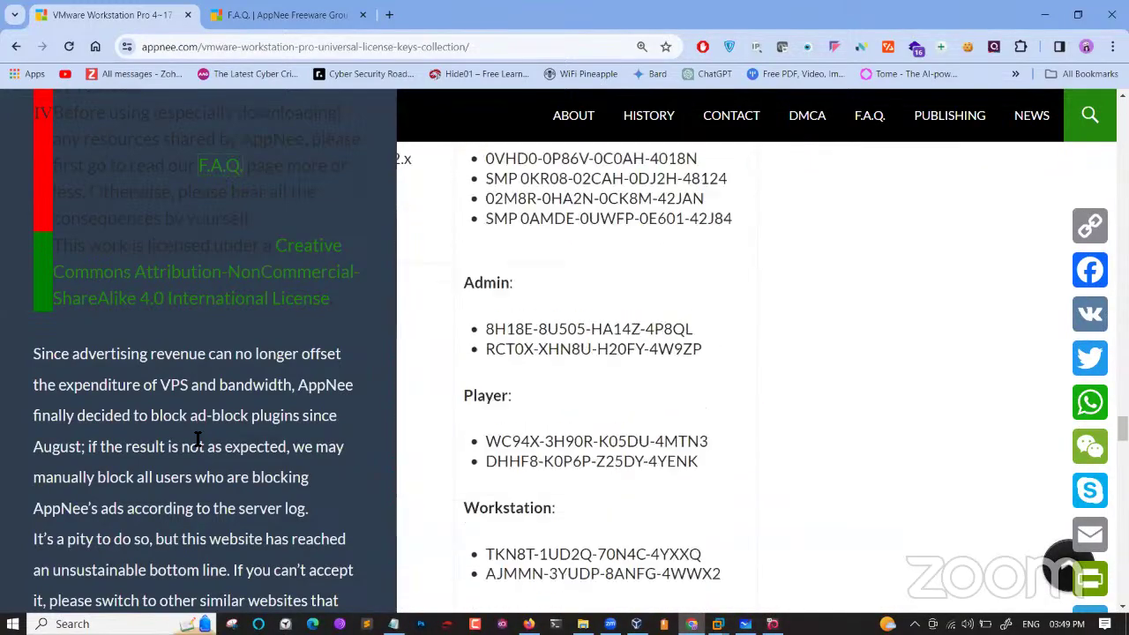
{"action": "scroll", "coordinate": [197, 440], "scroll_direction": "up", "scroll_amount": 4}
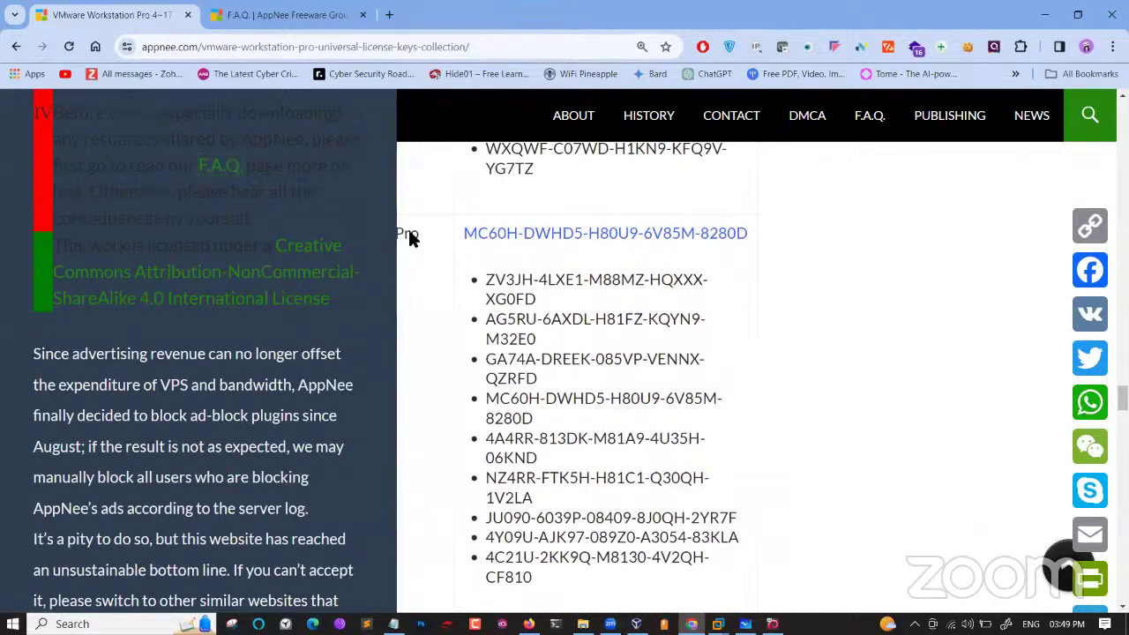
{"action": "left_click_drag", "start_coordinate": [514, 279], "coordinate": [605, 429]}
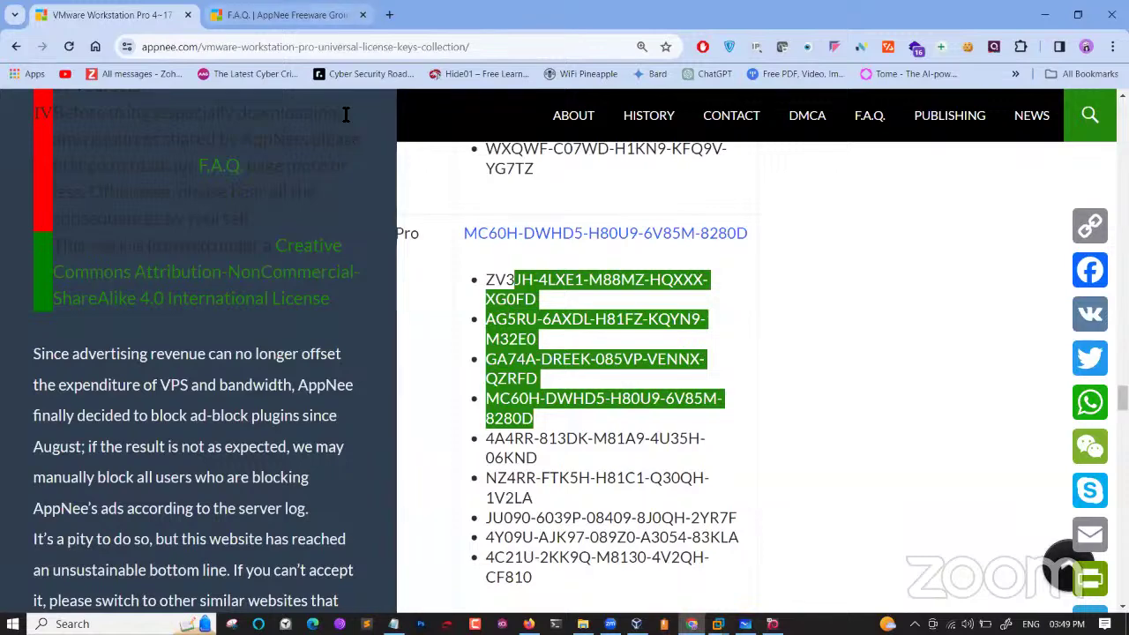
Open a new tab, then minimise Chrome, VMware Workstation and the June Batch folder.
{"action": "key", "text": "ctrl+t"}
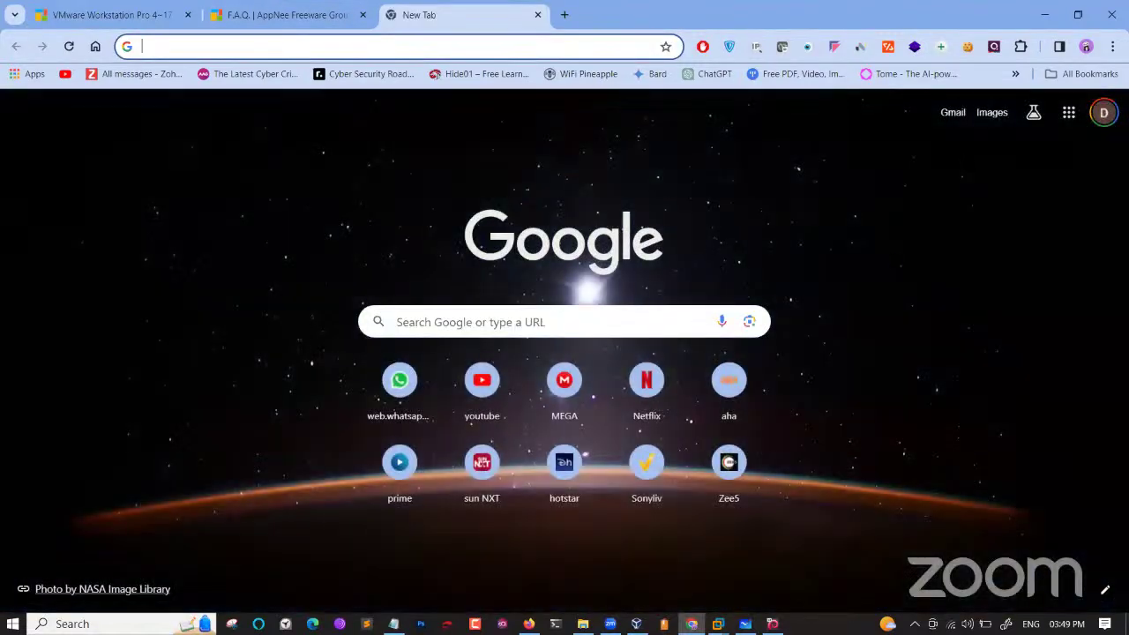
{"action": "left_click", "coordinate": [1050, 11]}
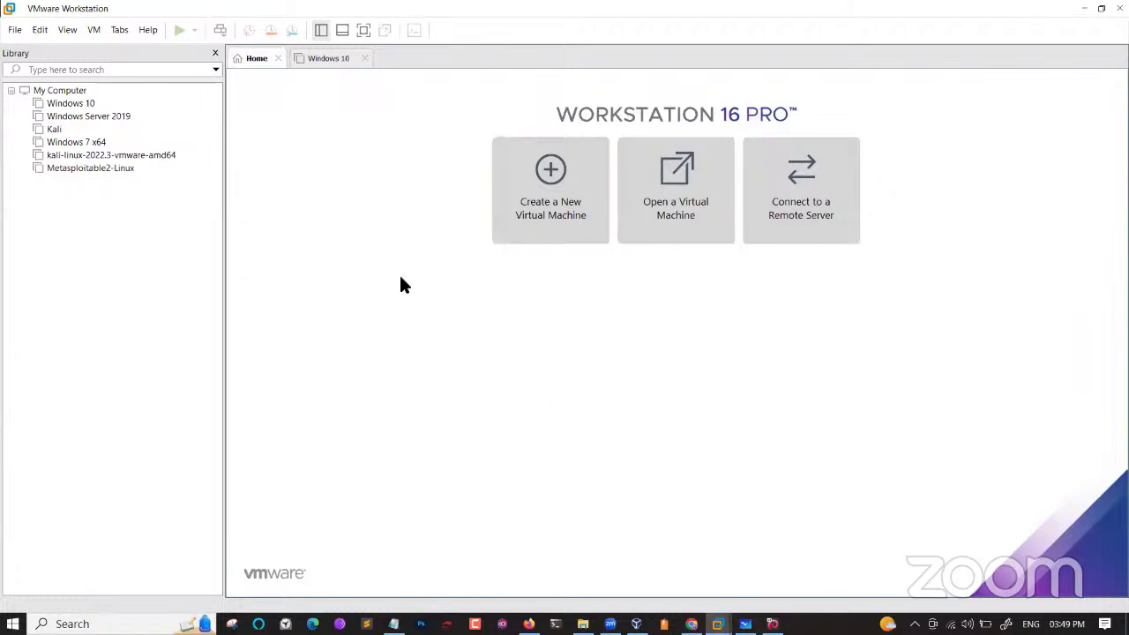
{"action": "left_click", "coordinate": [1083, 8]}
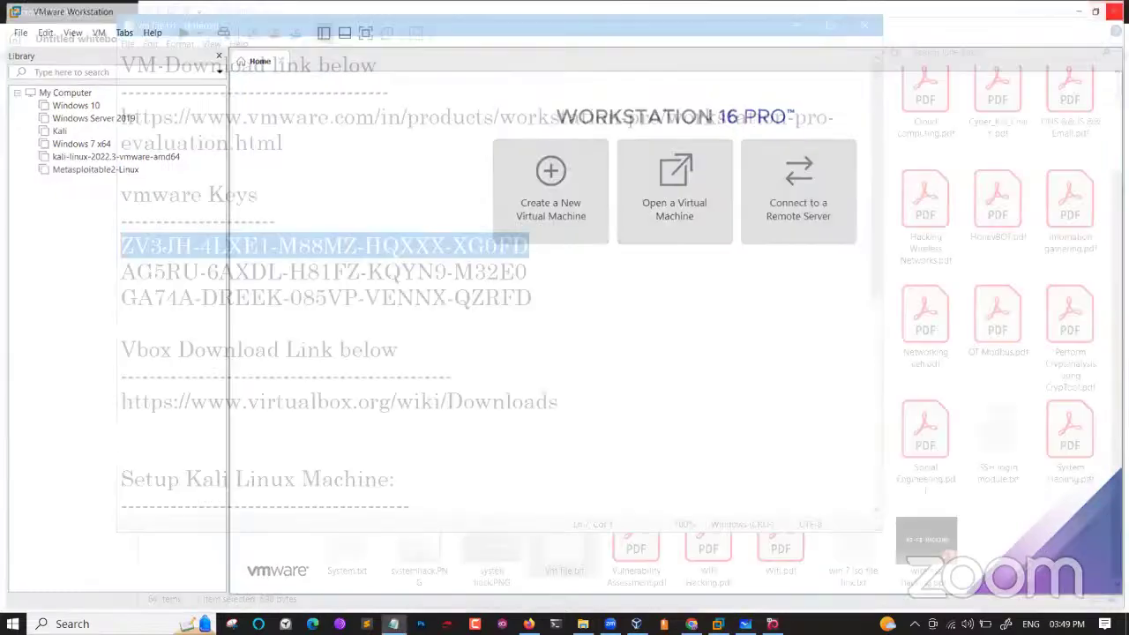
{"action": "left_click", "coordinate": [997, 18]}
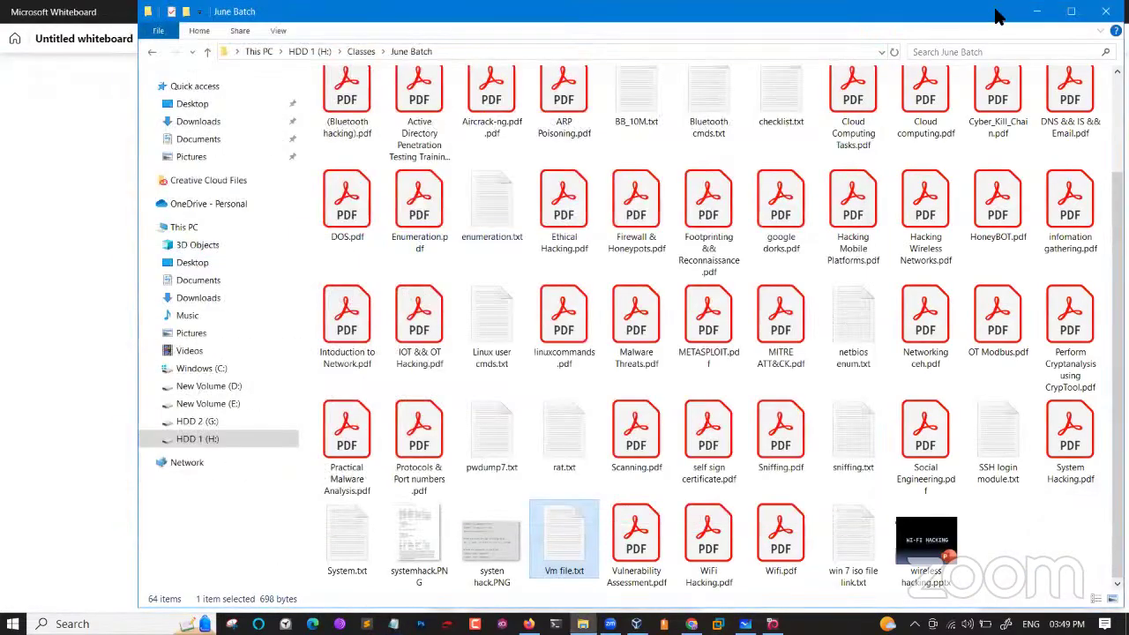
{"action": "left_click", "coordinate": [1037, 12]}
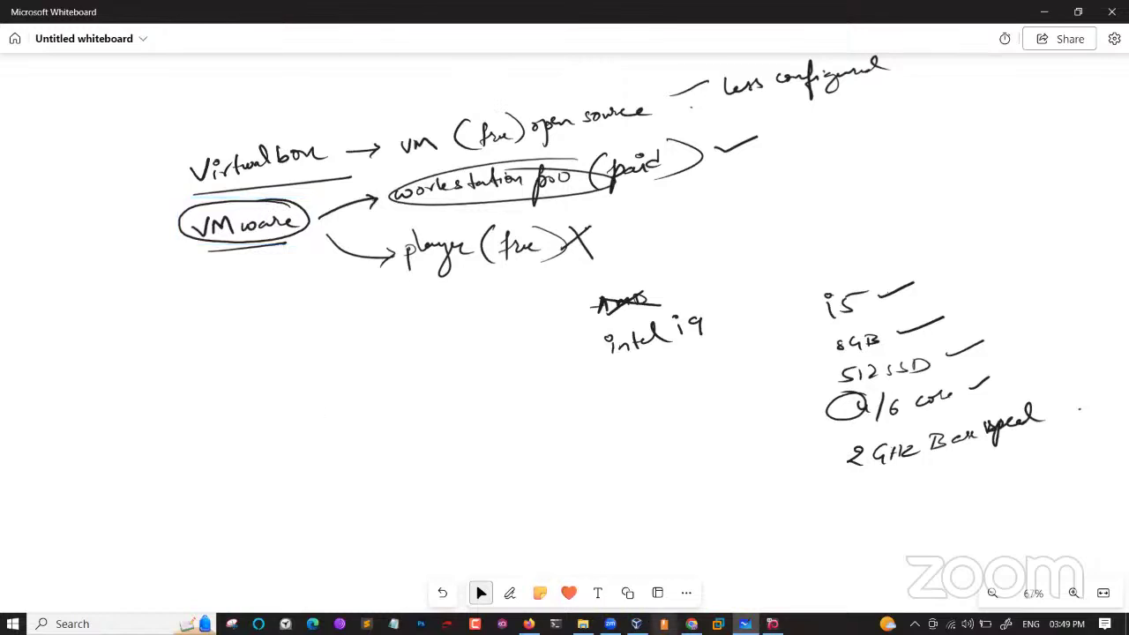
Switch to Firefox, add a new tab and close the AppNee license-keys tab.
{"action": "left_click", "coordinate": [528, 624]}
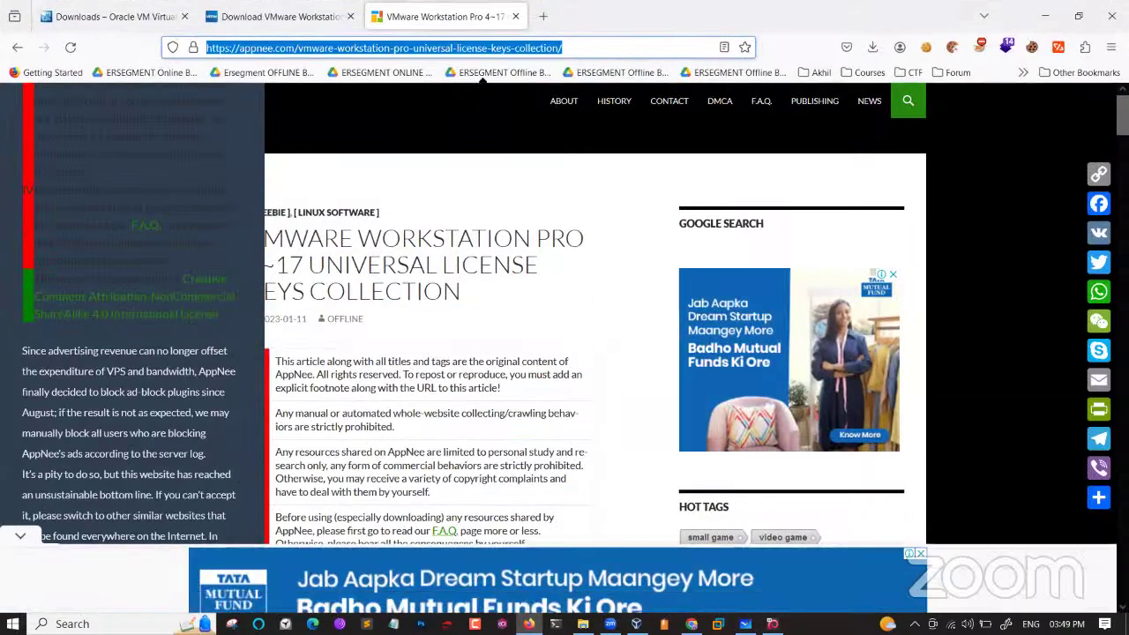
{"action": "left_click", "coordinate": [544, 14]}
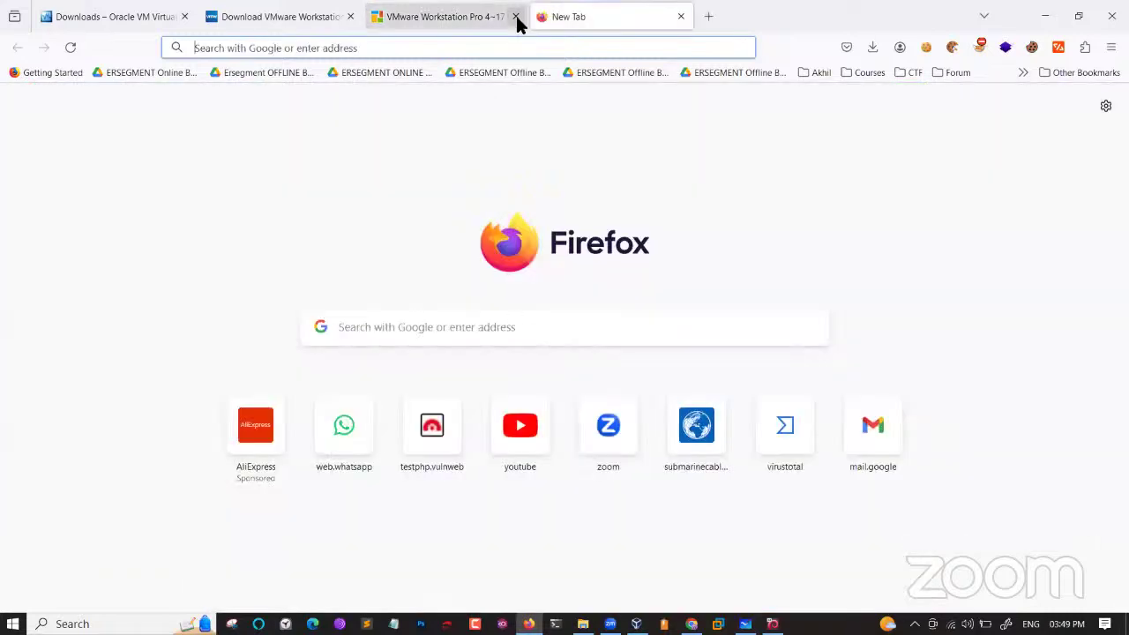
{"action": "left_click", "coordinate": [516, 16]}
Search Google for 'kali' and go to the official kali.org result.
{"action": "type", "text": "kali"}
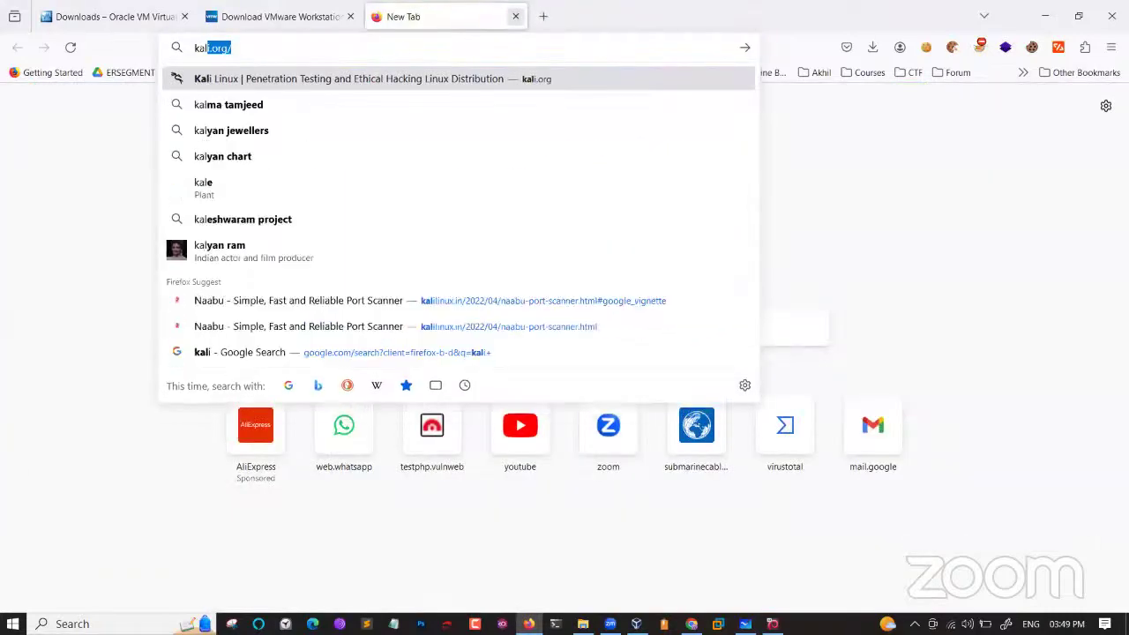
{"action": "key", "text": "Return"}
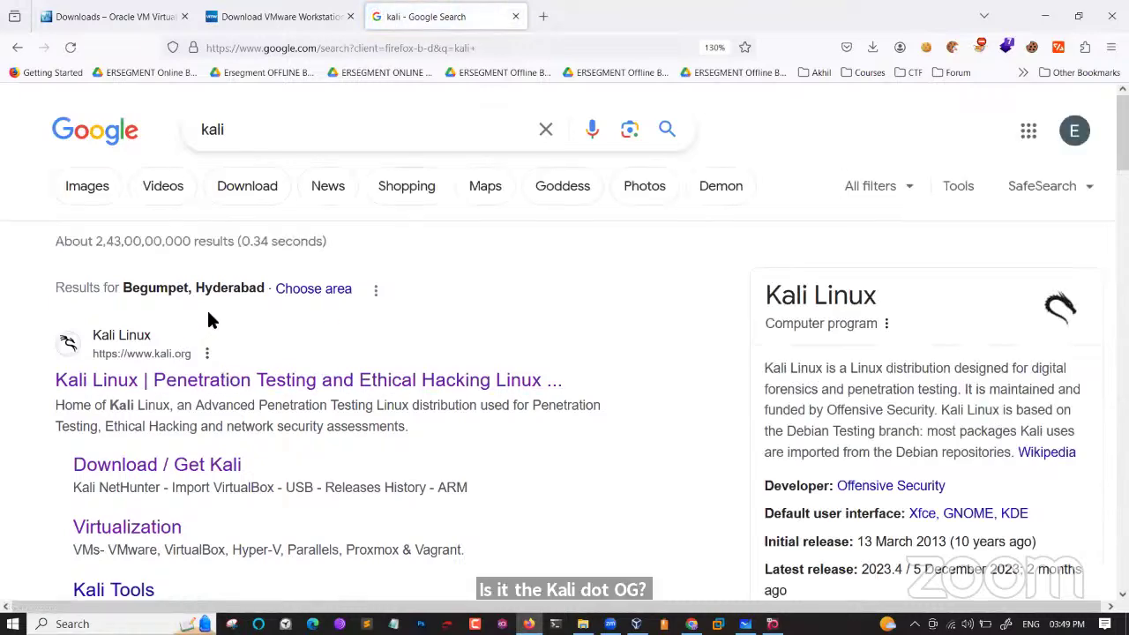
{"action": "scroll", "coordinate": [206, 308], "scroll_direction": "up", "scroll_amount": 3}
{"action": "scroll", "coordinate": [206, 308], "scroll_direction": "down", "scroll_amount": 2}
{"action": "scroll", "coordinate": [208, 311], "scroll_direction": "left", "scroll_amount": 2}
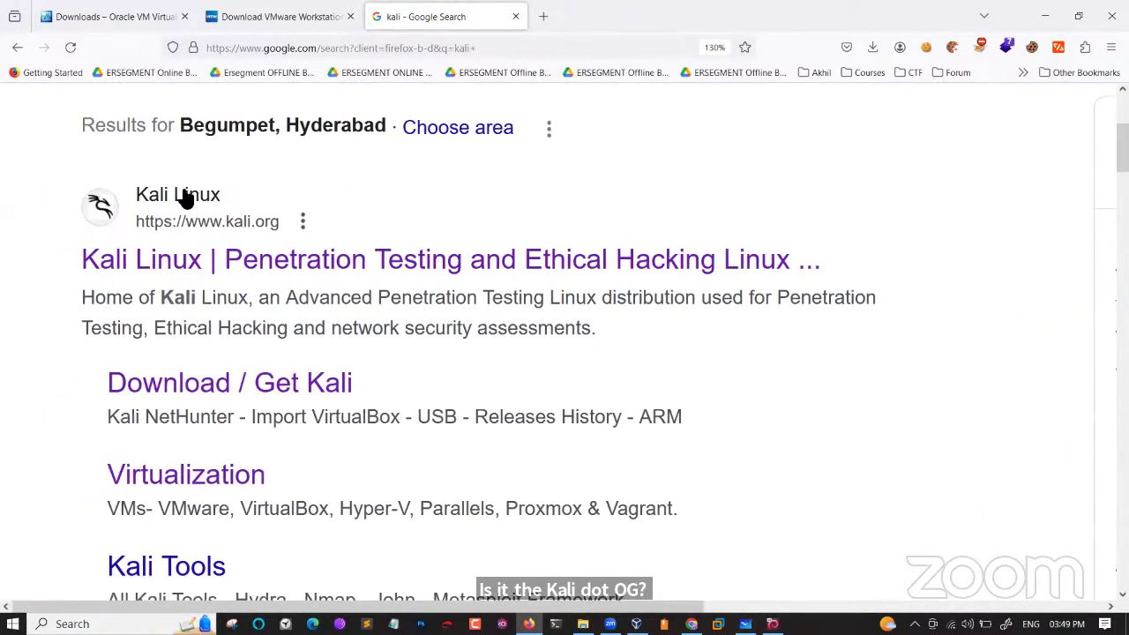
{"action": "left_click", "coordinate": [245, 259]}
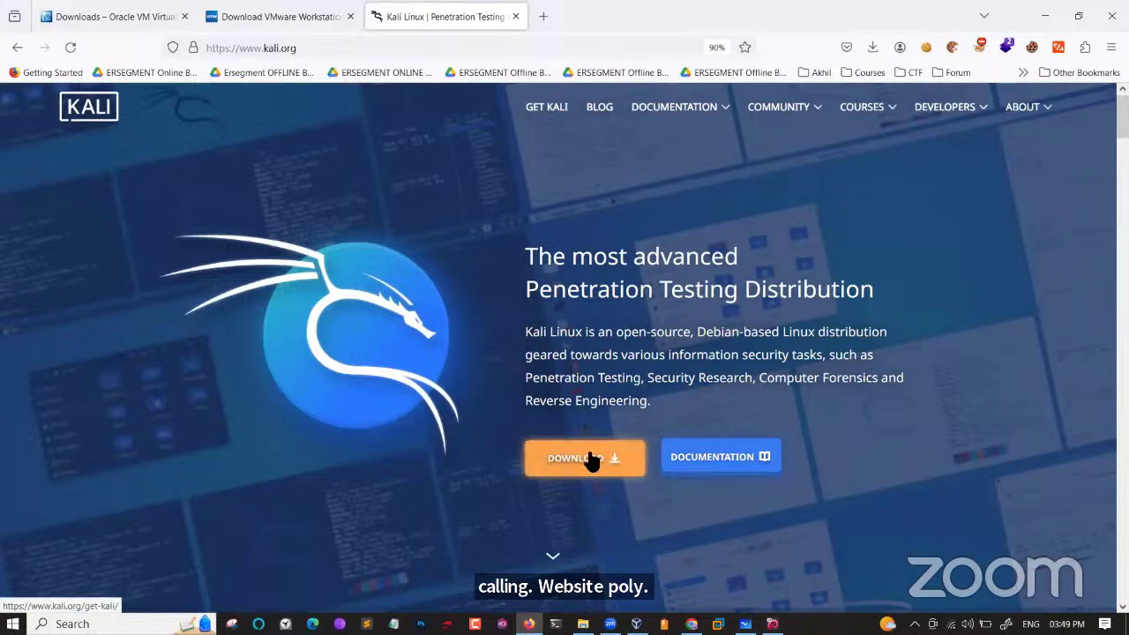
Go to kali.org's Download page and review the Installer Images and Virtual Machines options.
{"action": "left_click", "coordinate": [591, 460]}
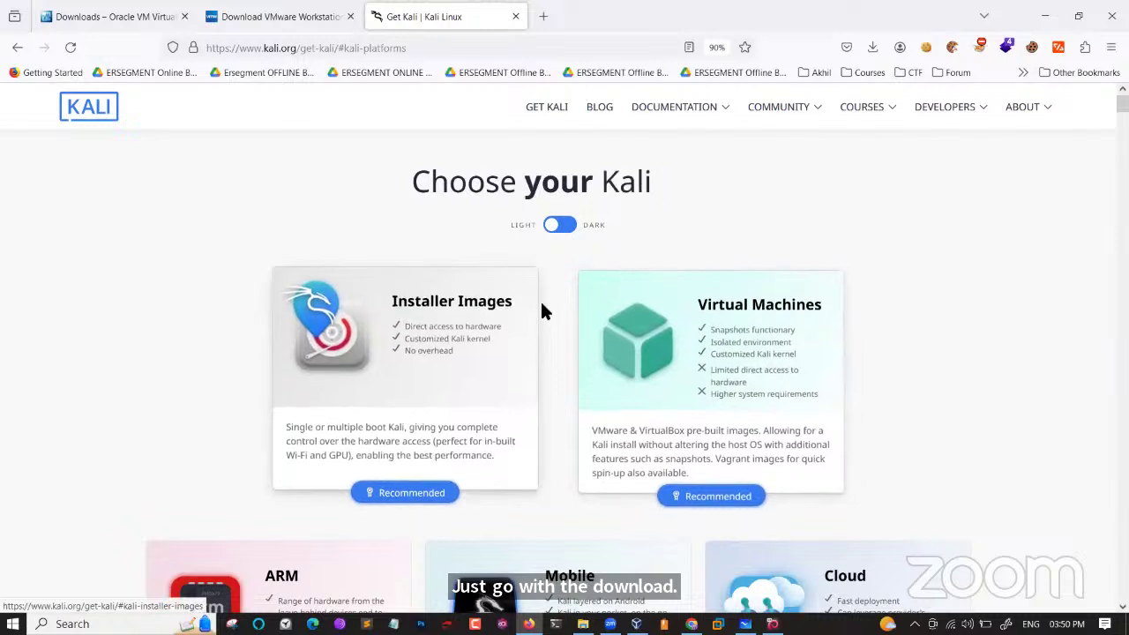
{"action": "scroll", "coordinate": [546, 313], "scroll_direction": "down", "scroll_amount": 1}
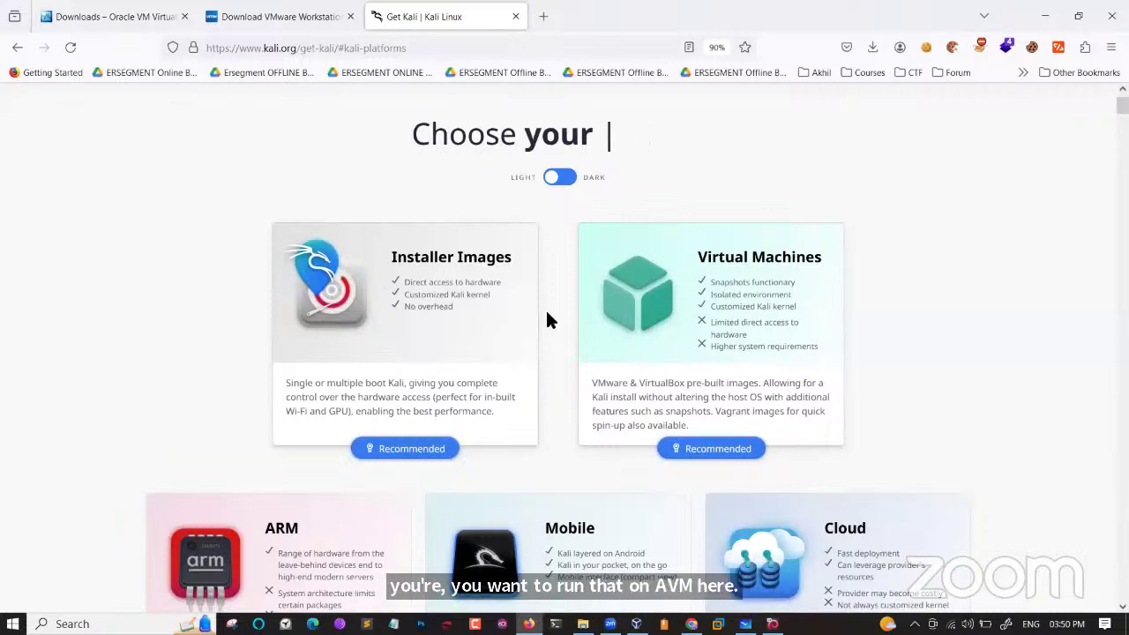
{"action": "scroll", "coordinate": [547, 302], "scroll_direction": "up", "scroll_amount": 5}
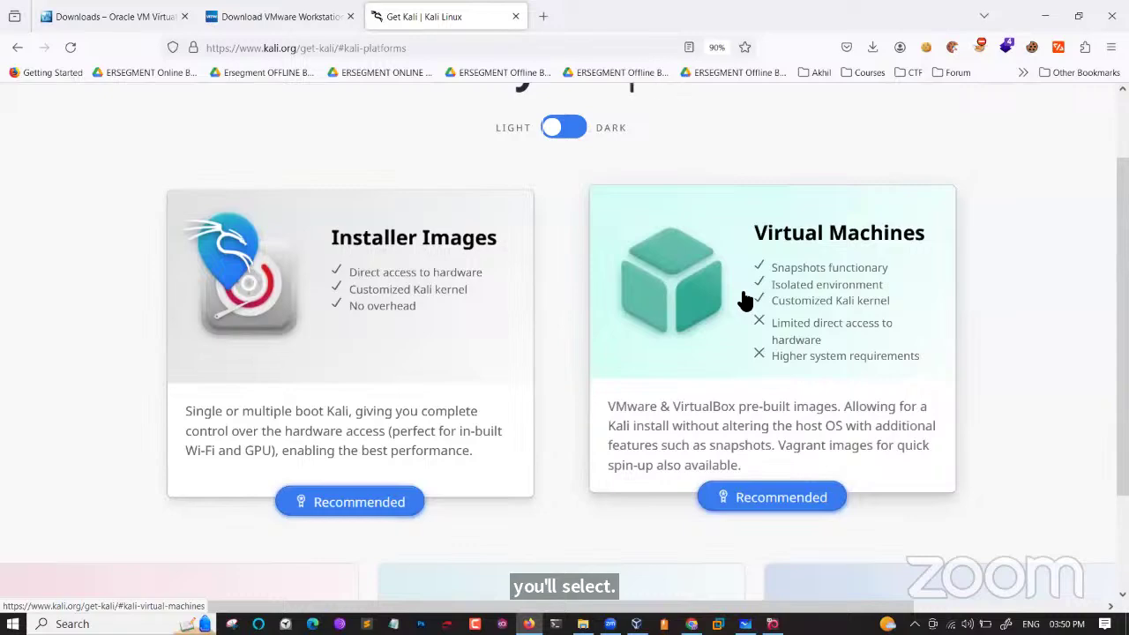
{"action": "scroll", "coordinate": [391, 240], "scroll_direction": "up", "scroll_amount": 2}
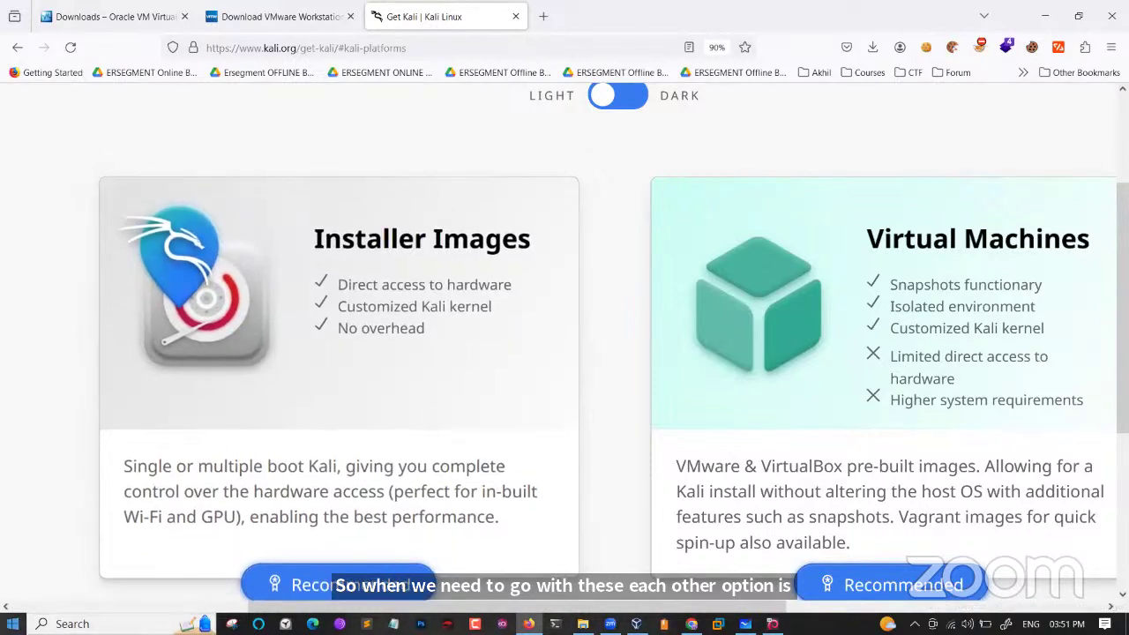
Jump to the Pre-built Virtual Machines section via the Virtual Machines card on Get Kali.
{"action": "key", "text": "super"}
{"action": "key", "text": "super"}
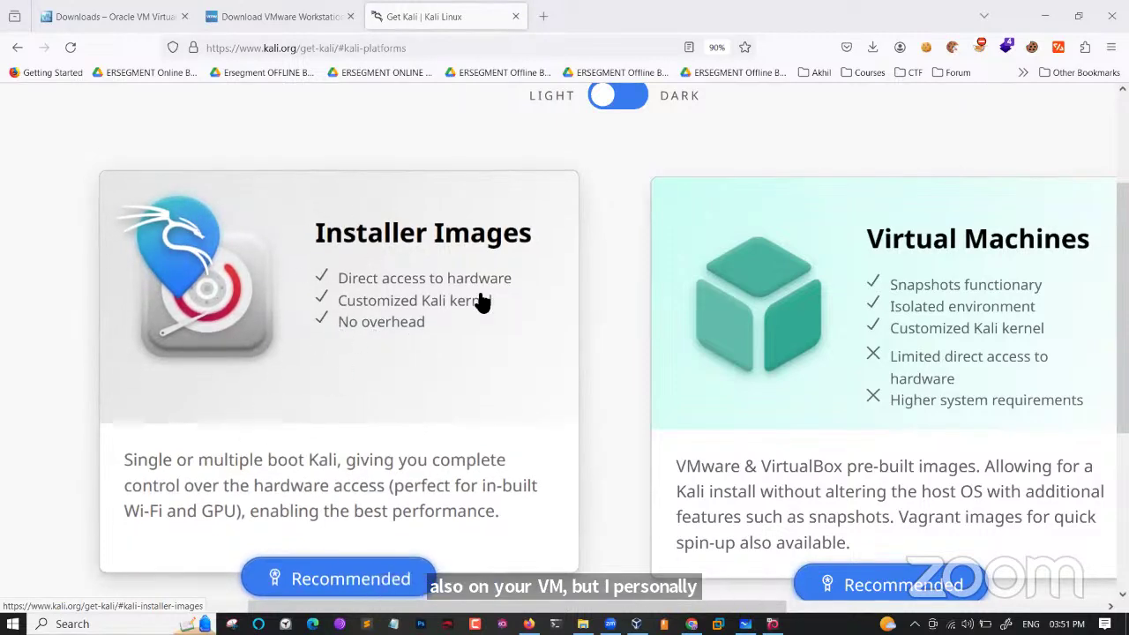
{"action": "scroll", "coordinate": [818, 324], "scroll_direction": "right", "scroll_amount": 3}
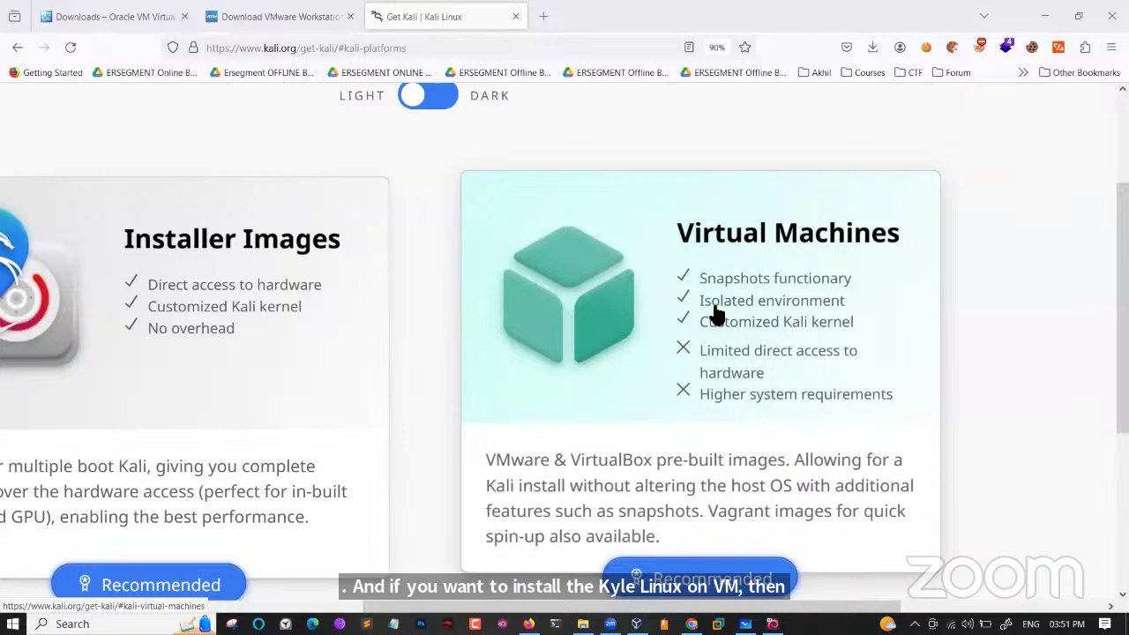
{"action": "scroll", "coordinate": [716, 314], "scroll_direction": "down", "scroll_amount": 2}
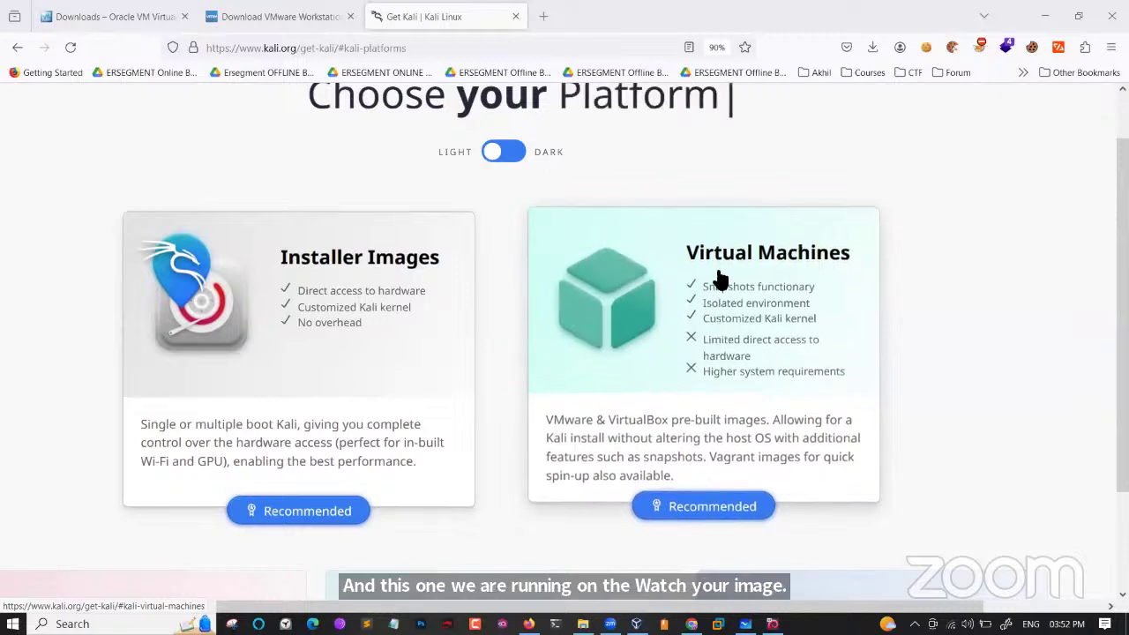
{"action": "left_click", "coordinate": [732, 309]}
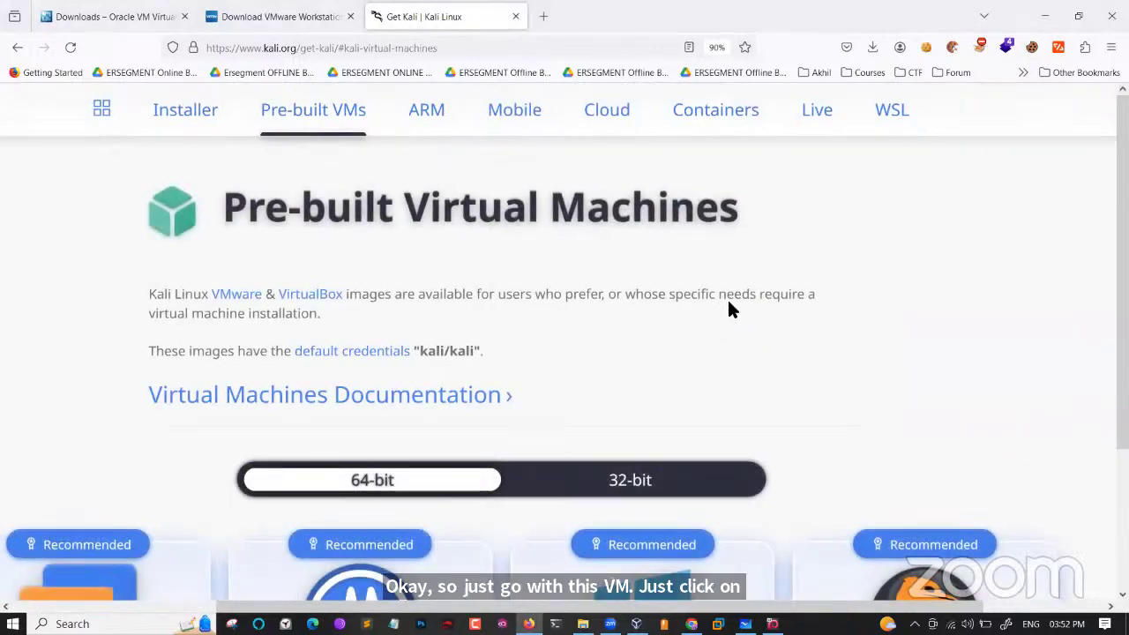
Highlight the default login credentials text, then scroll down to the VM image cards.
{"action": "left_click_drag", "start_coordinate": [148, 301], "coordinate": [420, 355]}
{"action": "left_click", "coordinate": [486, 347]}
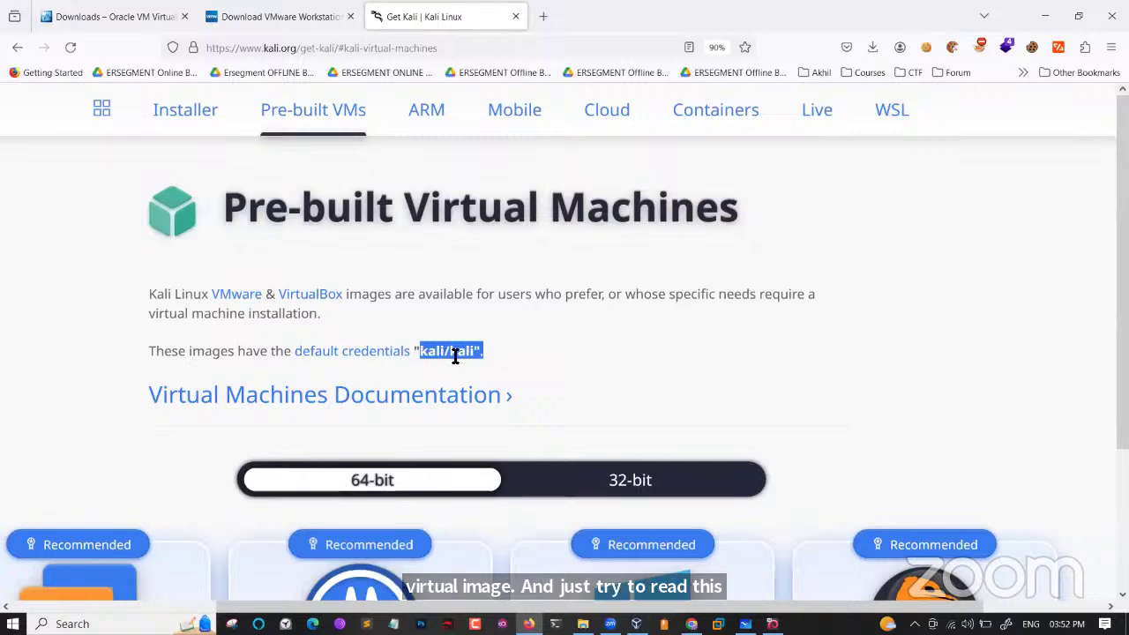
{"action": "scroll", "coordinate": [461, 379], "scroll_direction": "down", "scroll_amount": 4}
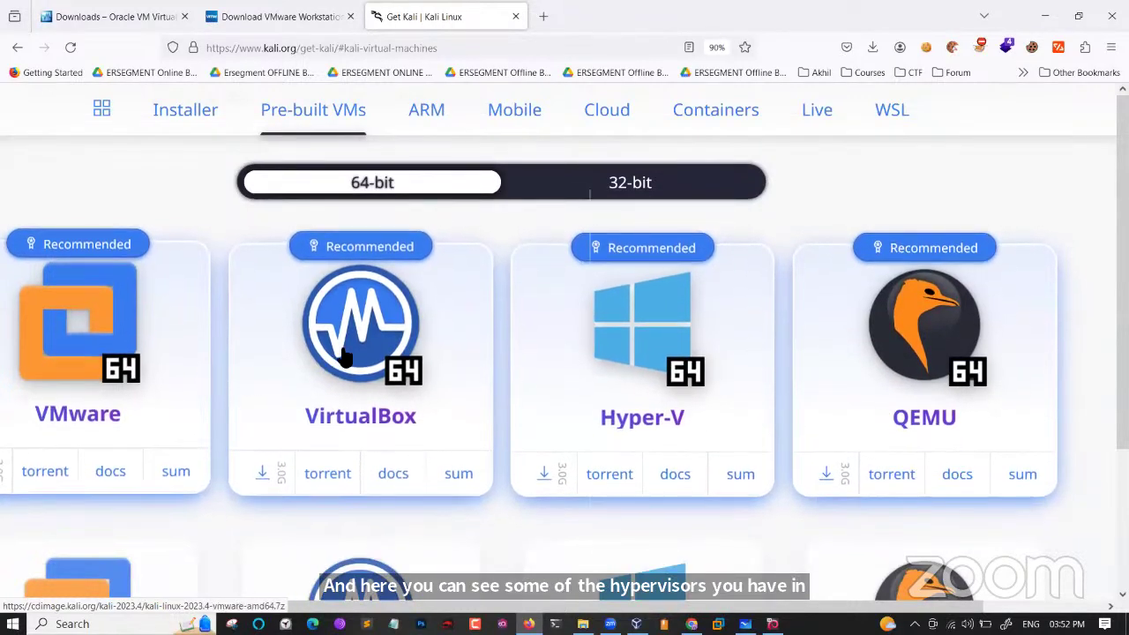
{"action": "scroll", "coordinate": [343, 353], "scroll_direction": "down", "scroll_amount": 3}
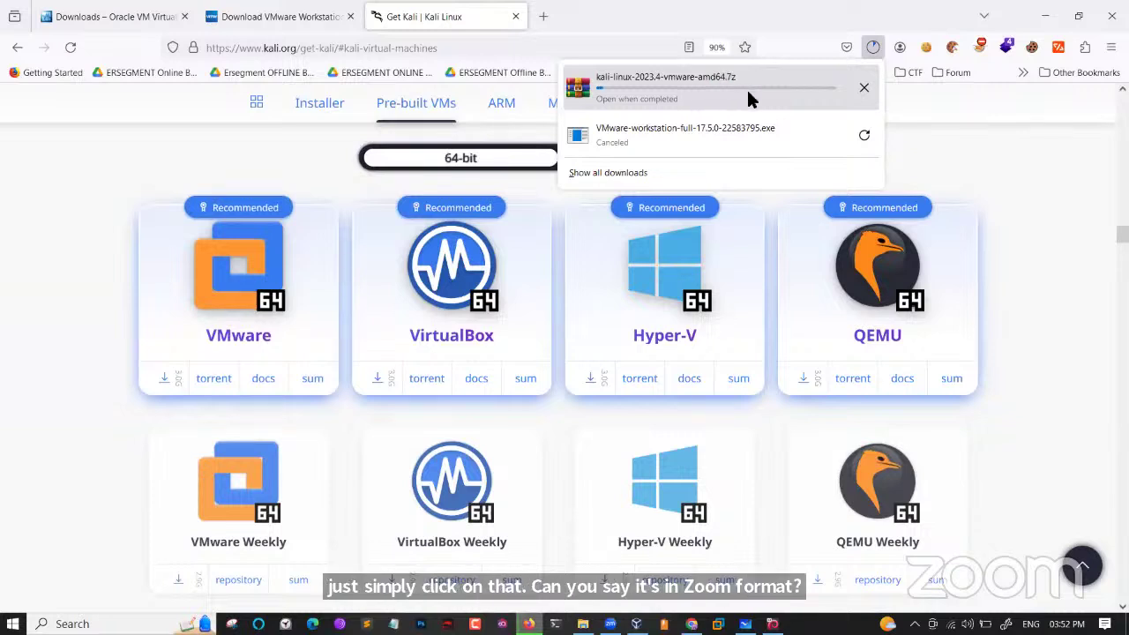
Cancel the kali-linux-2023.4-vmware-amd64.7z download and start a blank new tab.
{"action": "left_click", "coordinate": [864, 89]}
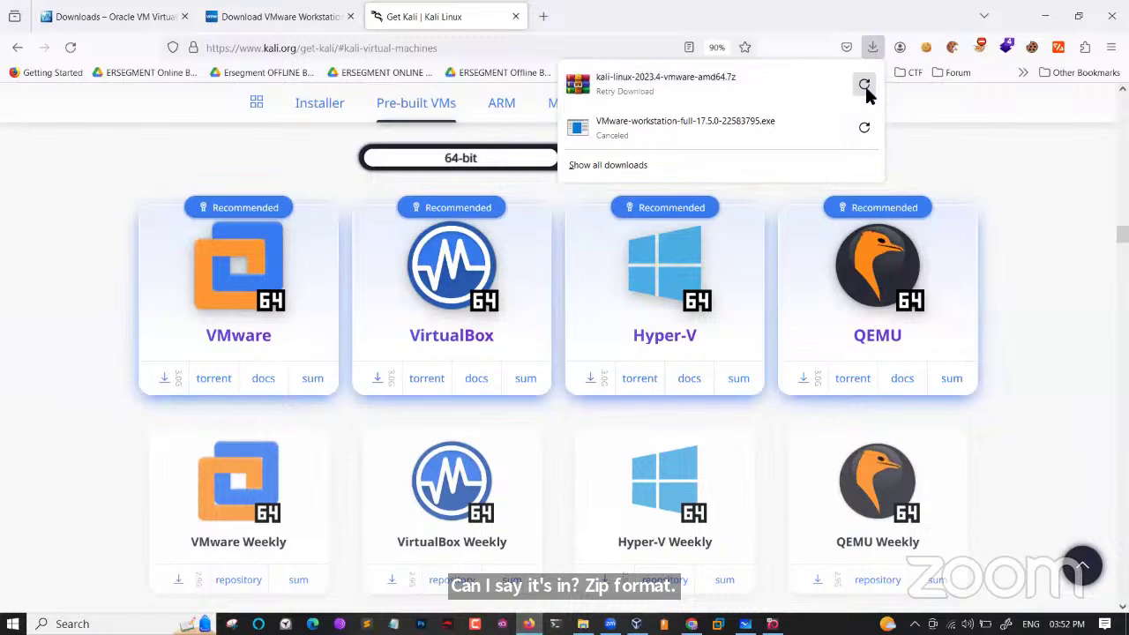
{"action": "left_click", "coordinate": [960, 133]}
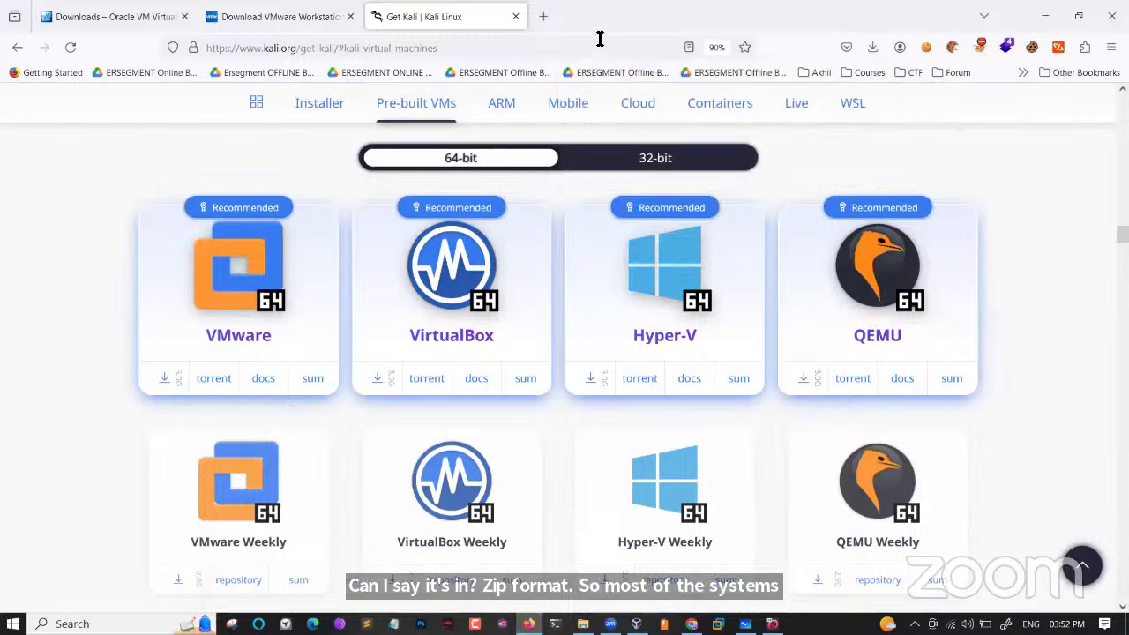
{"action": "left_click", "coordinate": [546, 16]}
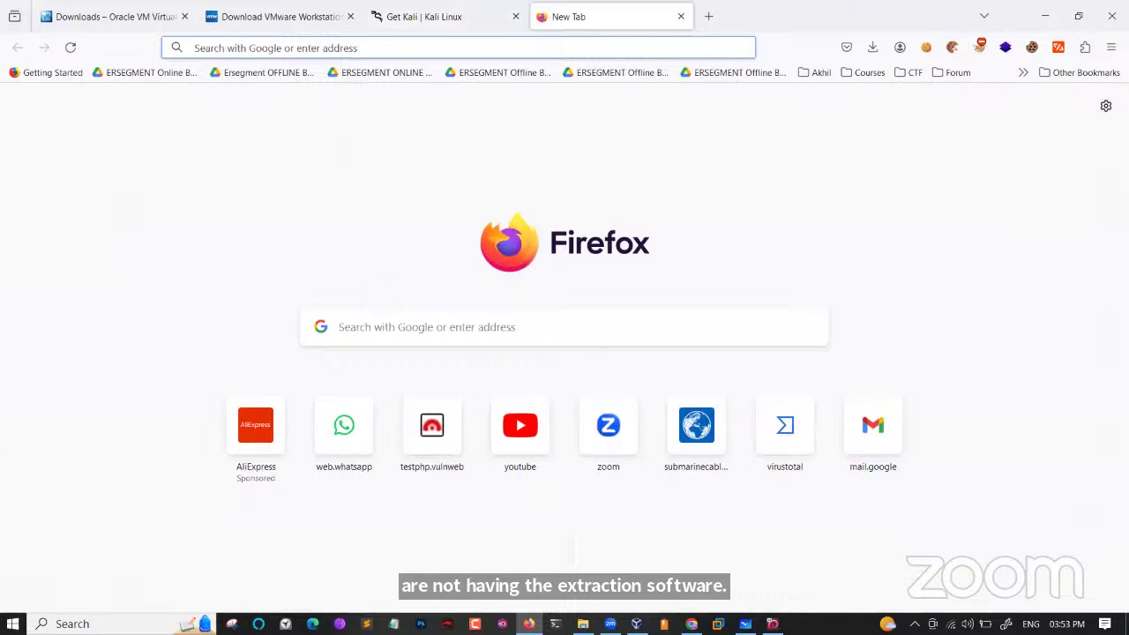
Start and cancel the WinRAR 6.24 English 64-bit download from win-rar.com, then minimise Firefox.
{"action": "type", "text": "winrar"}
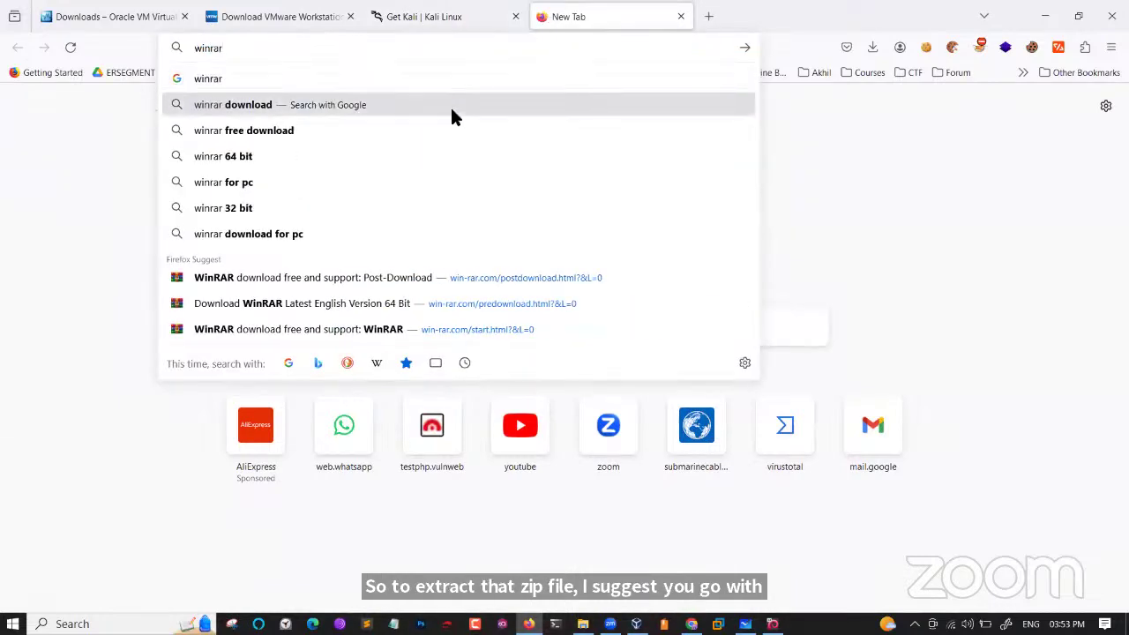
{"action": "left_click", "coordinate": [449, 105]}
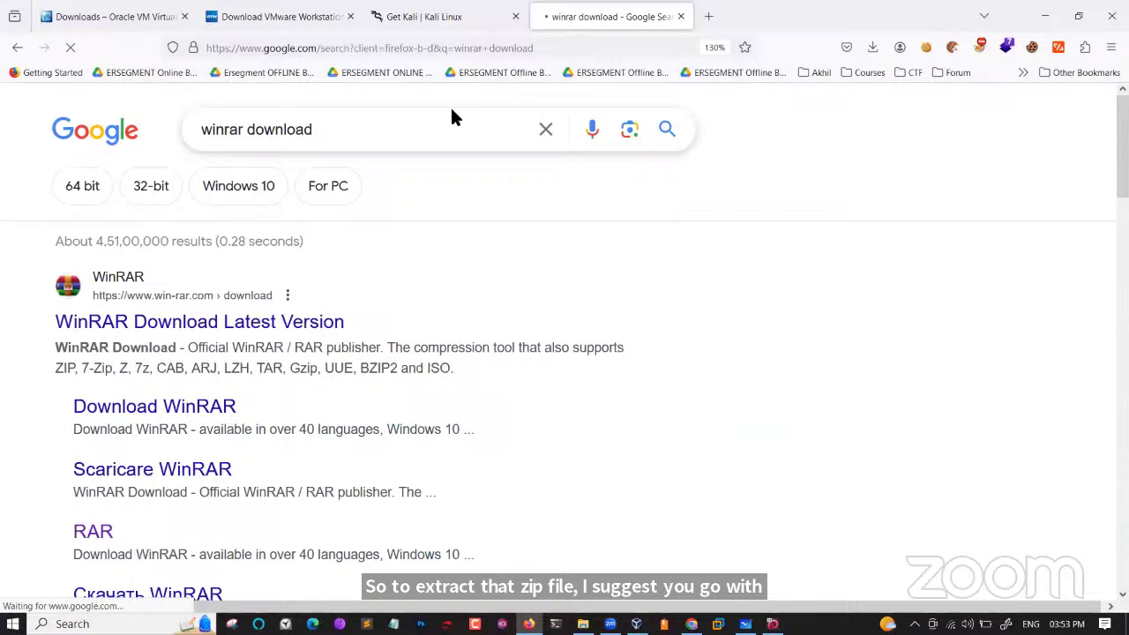
{"action": "left_click", "coordinate": [264, 325]}
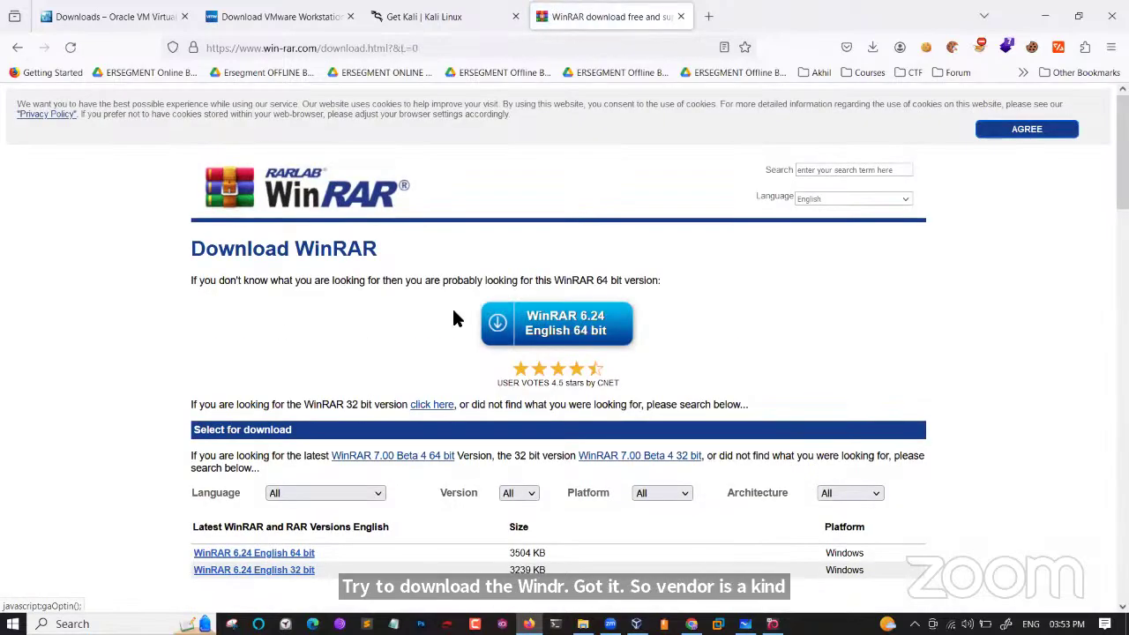
{"action": "left_click", "coordinate": [544, 326]}
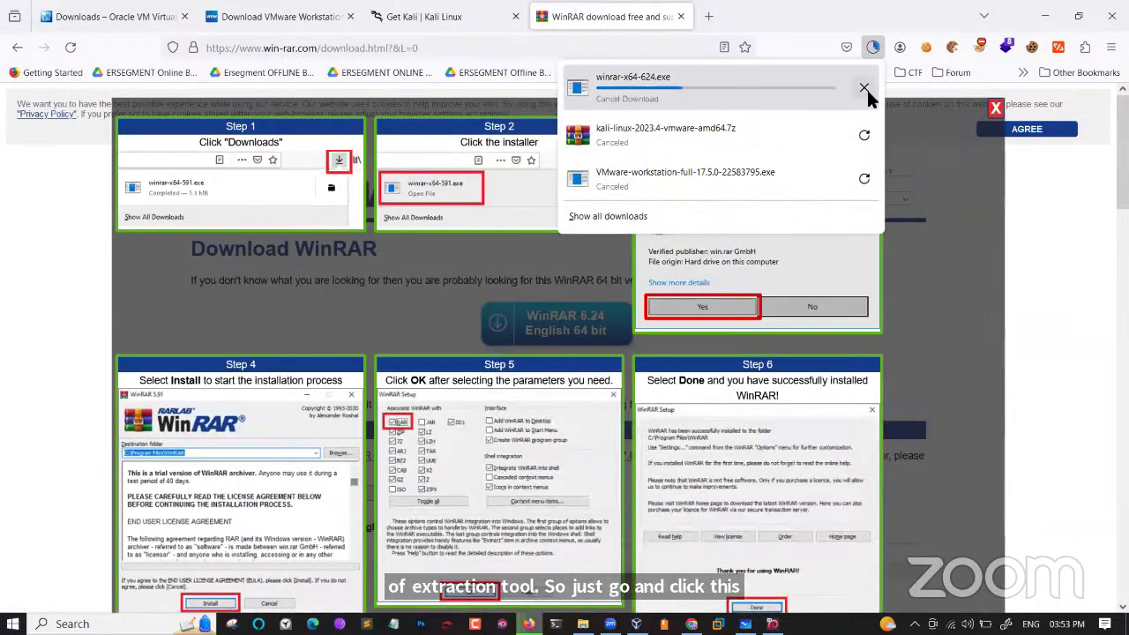
{"action": "left_click", "coordinate": [863, 88]}
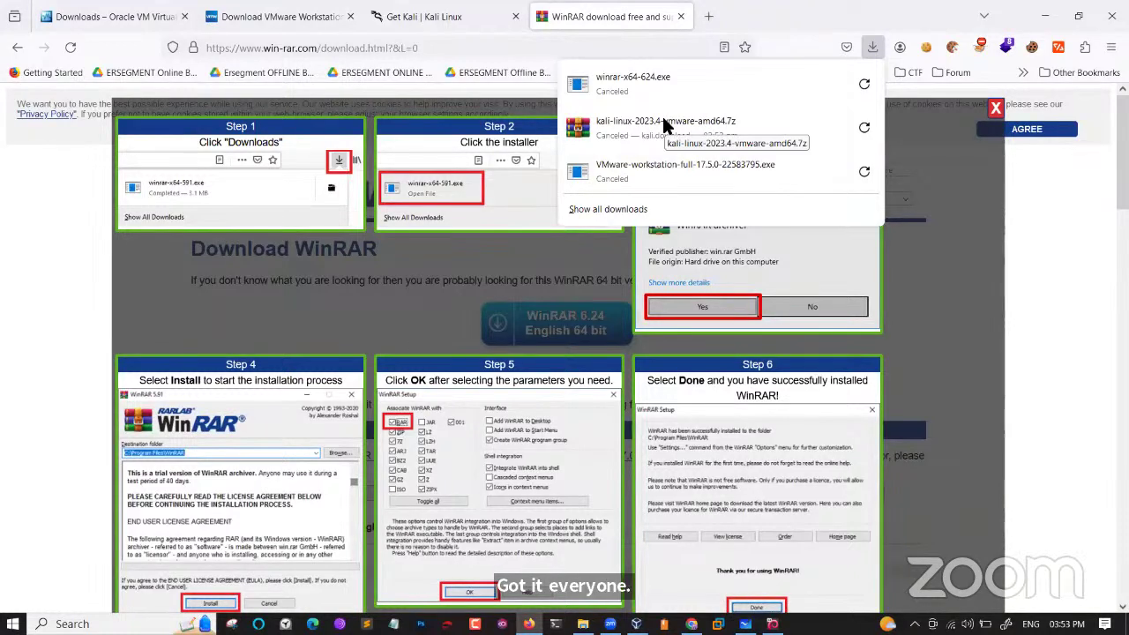
{"action": "left_click", "coordinate": [1045, 15]}
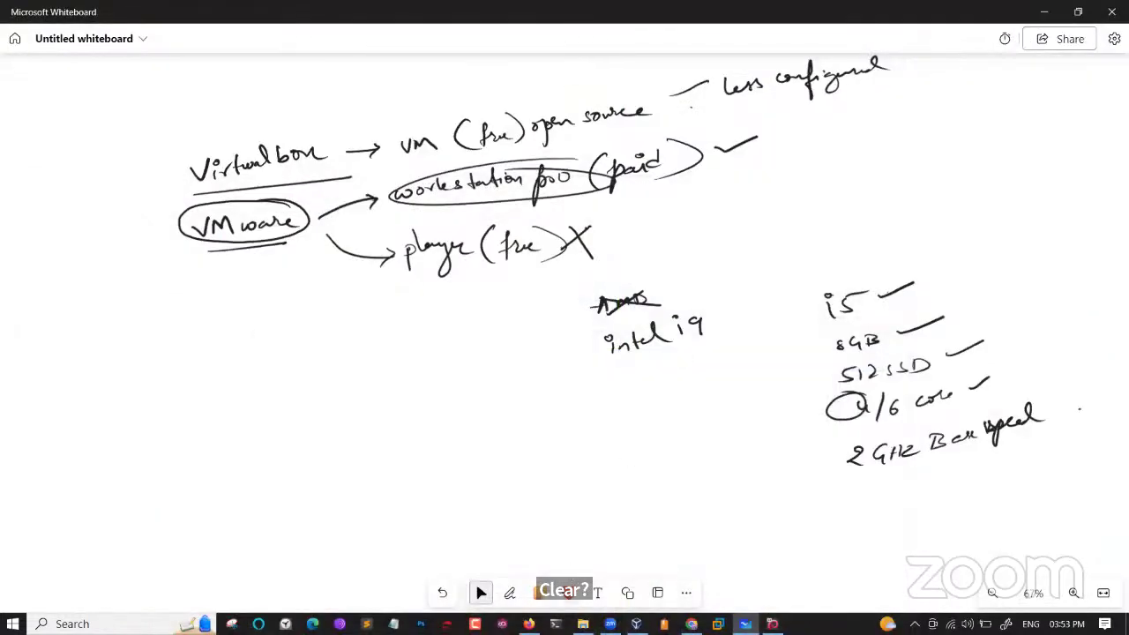
Navigate File Explorer to HDD 1 (H:) > Softwares > OS and maximise the window.
{"action": "key", "text": "alt+Tab"}
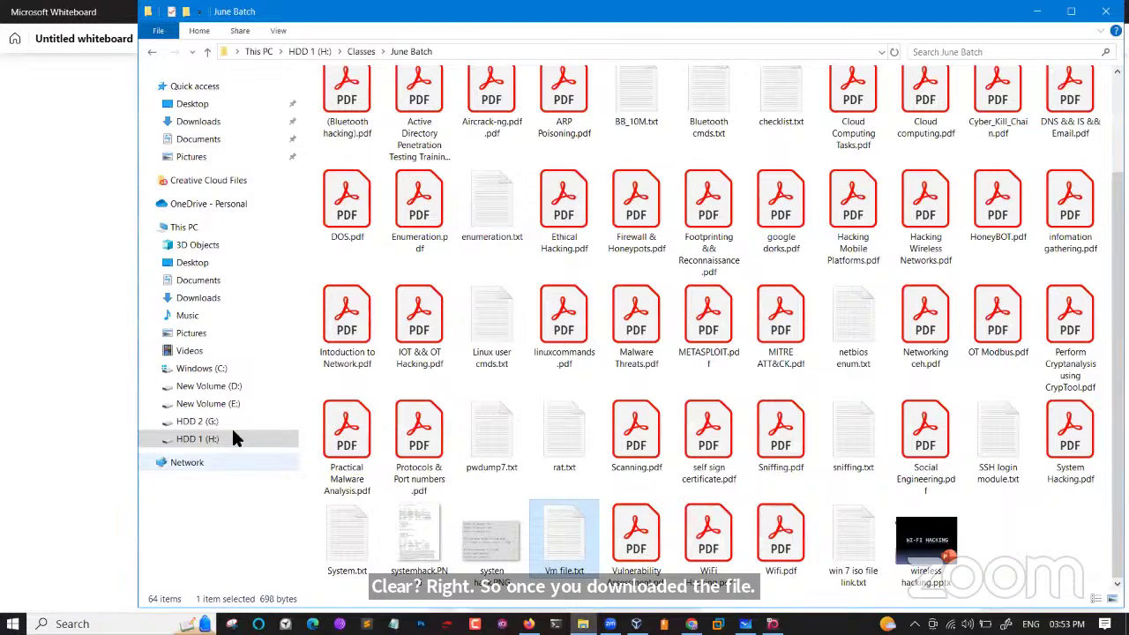
{"action": "left_click", "coordinate": [198, 123]}
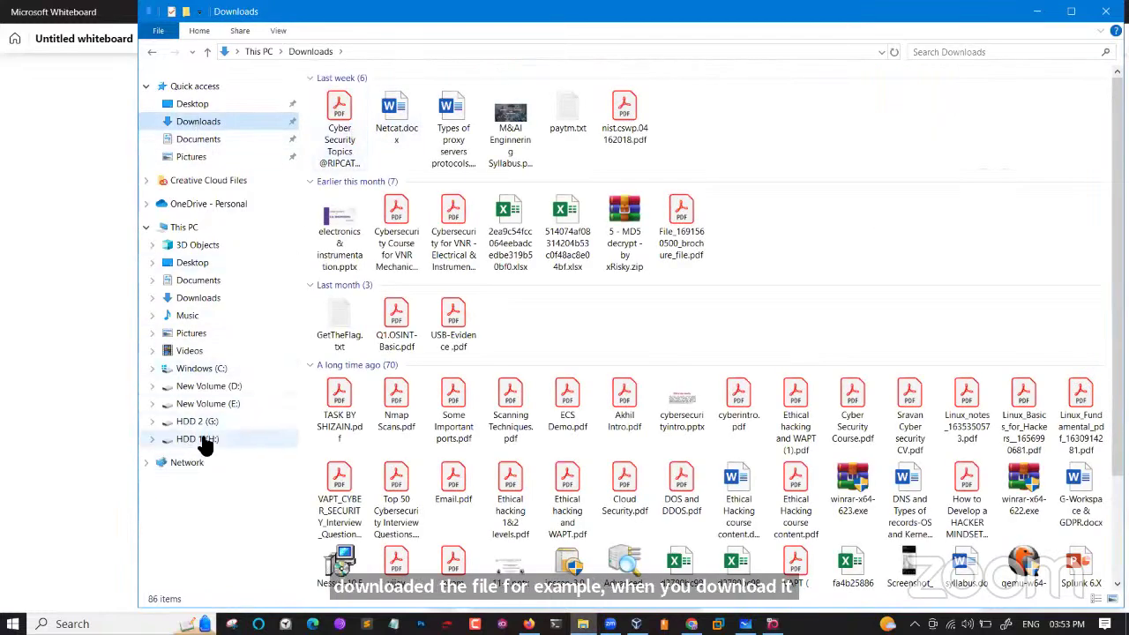
{"action": "left_click", "coordinate": [199, 439]}
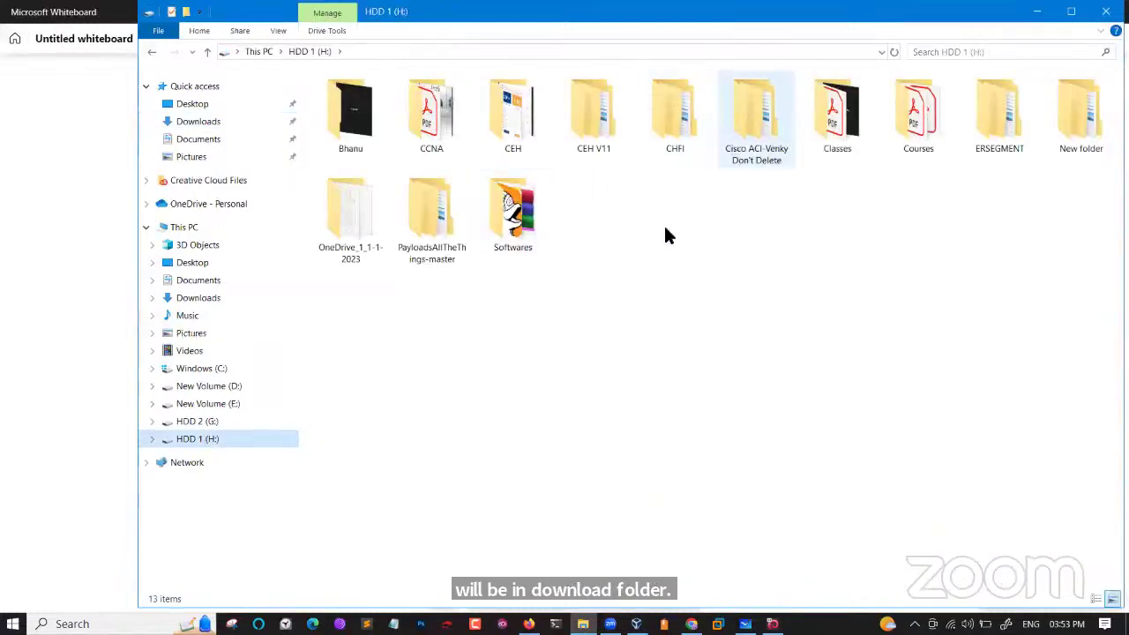
{"action": "double_click", "coordinate": [520, 218]}
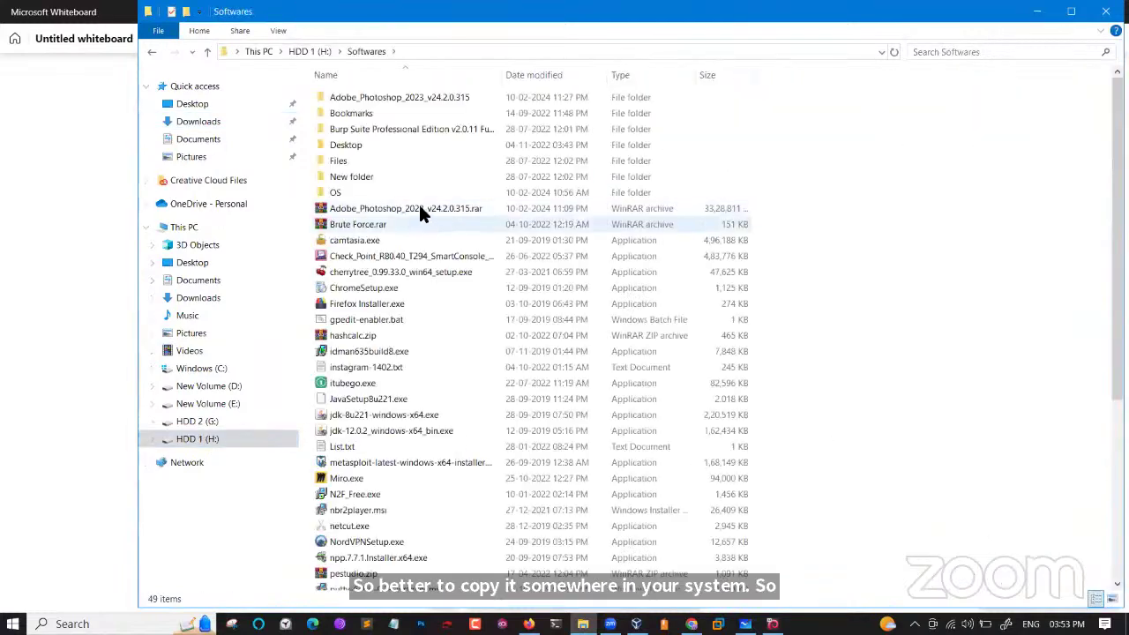
{"action": "double_click", "coordinate": [399, 191]}
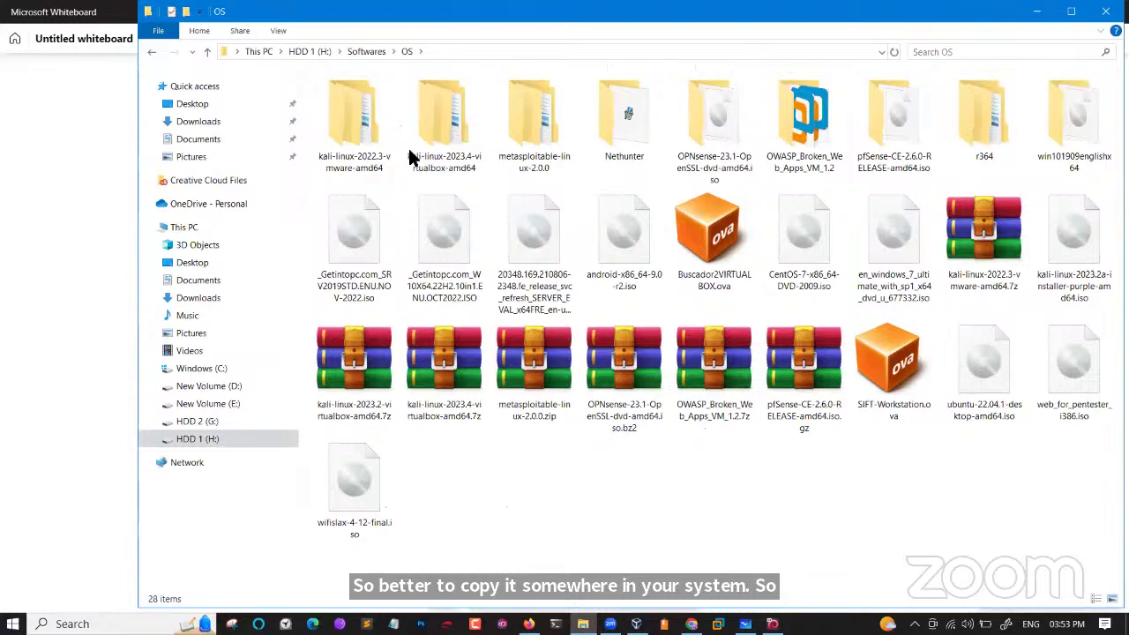
{"action": "double_click", "coordinate": [476, 10]}
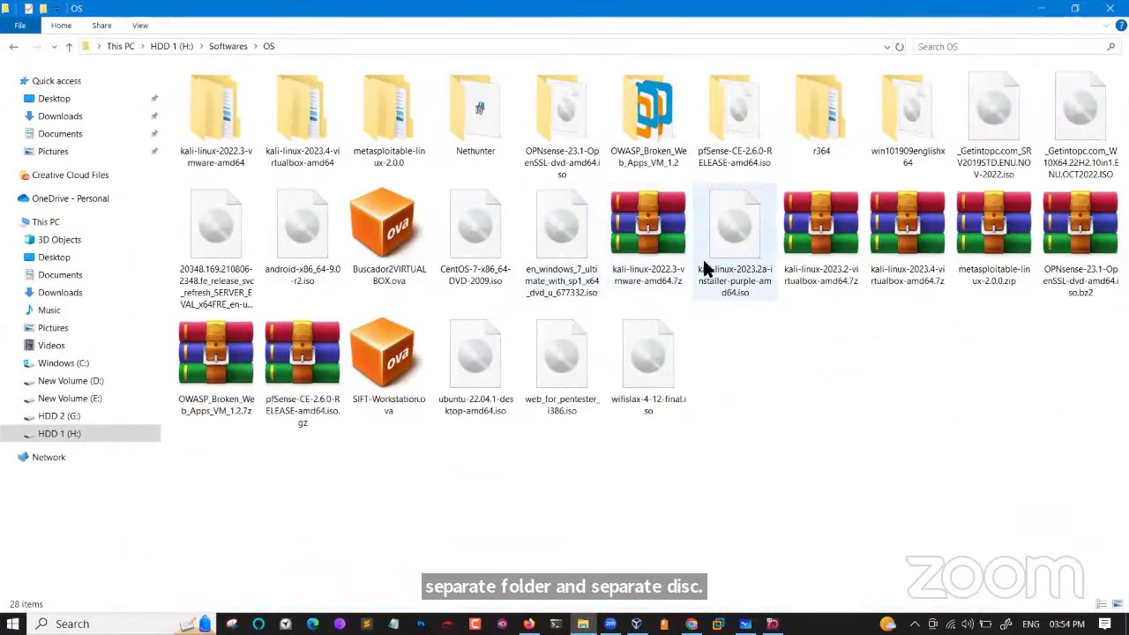
Select the Kali 2022.3 VMware and 2023.2 VirtualBox archives and the 2023.2a ISO.
{"action": "left_click", "coordinate": [667, 267]}
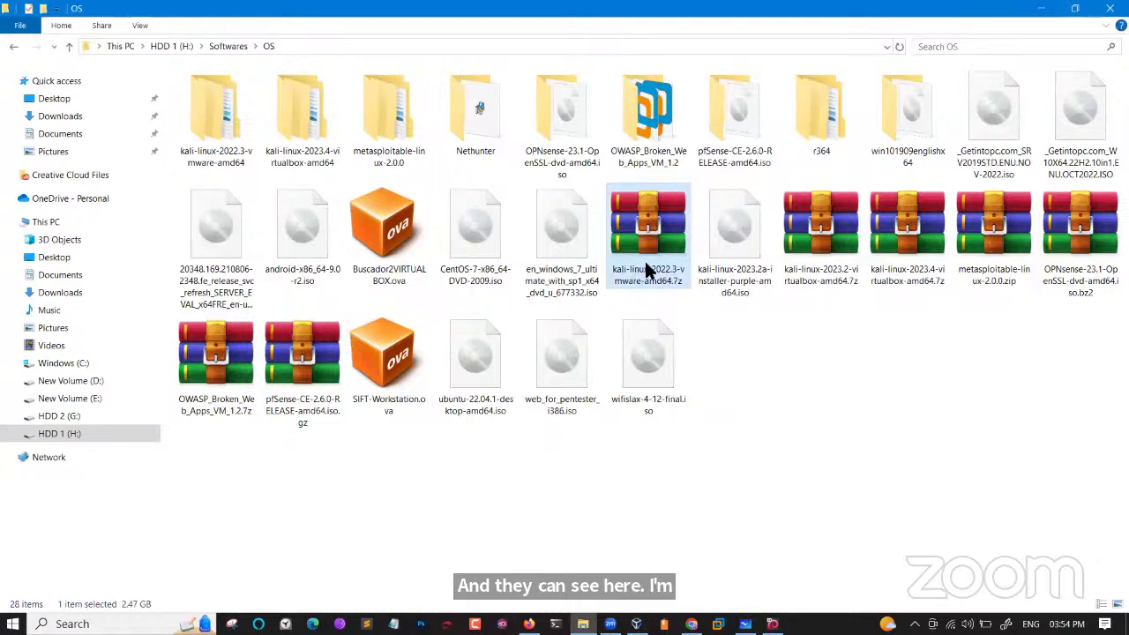
{"action": "left_click", "coordinate": [788, 253]}
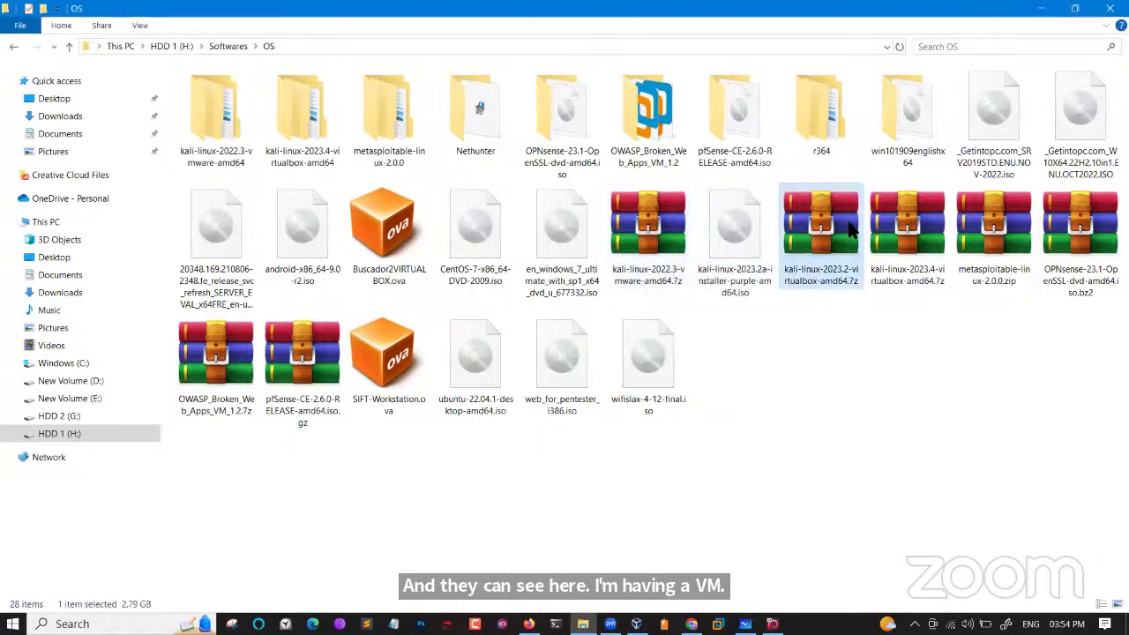
{"action": "left_click", "coordinate": [730, 236]}
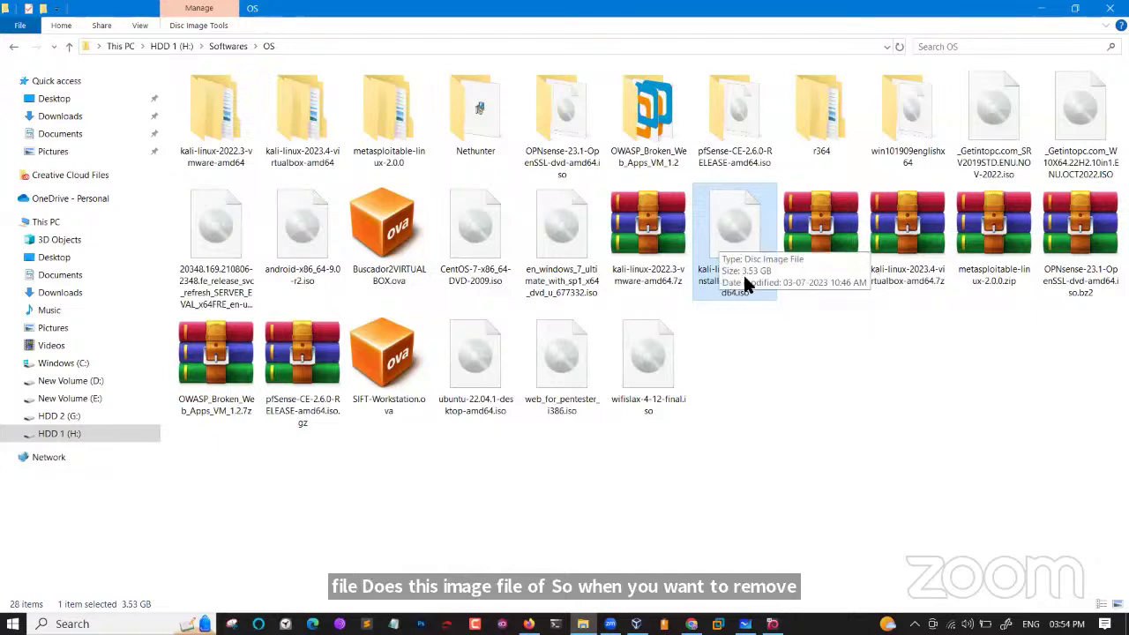
{"action": "left_click", "coordinate": [664, 254]}
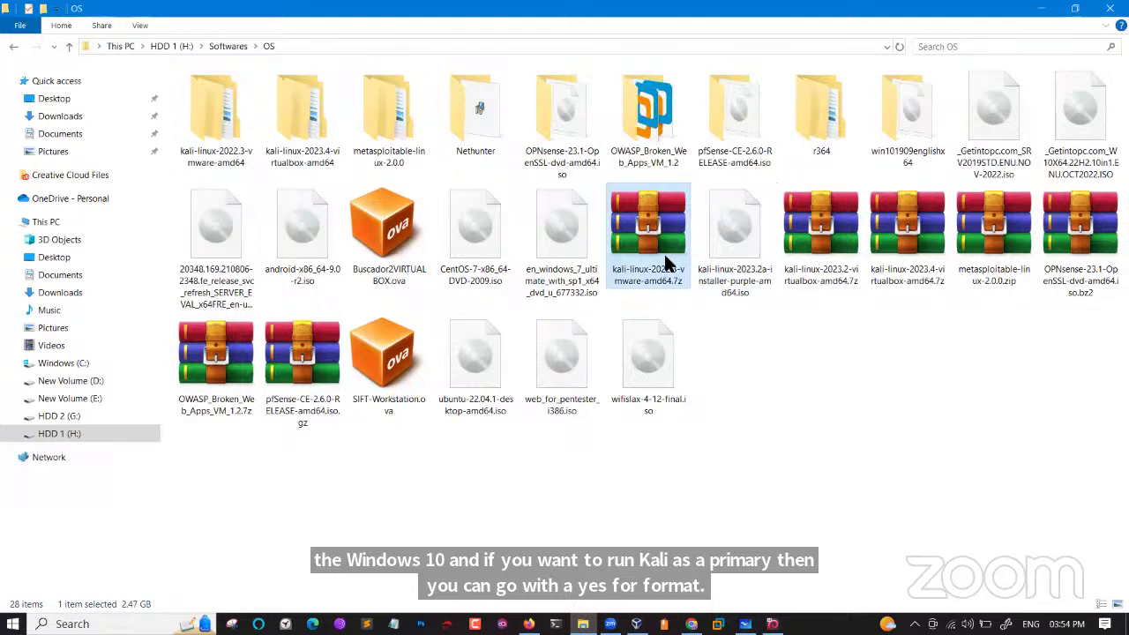
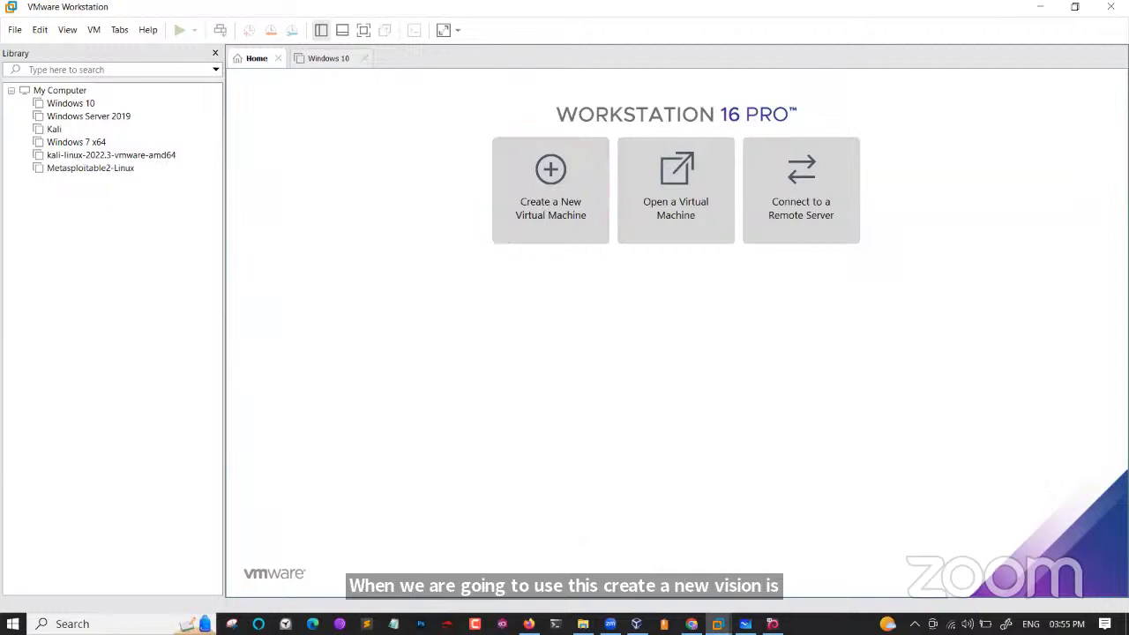
Look over the Kali 2023.2a installer image in the OS folder, then return to Workstation home.
{"action": "key", "text": "alt+Tab"}
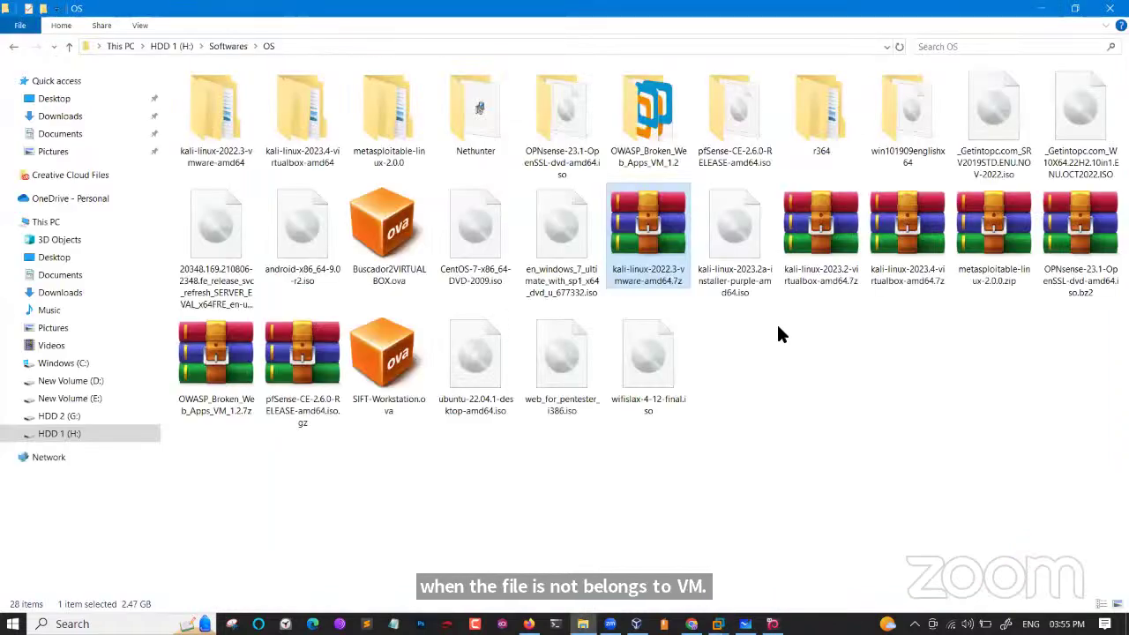
{"action": "left_click", "coordinate": [754, 268]}
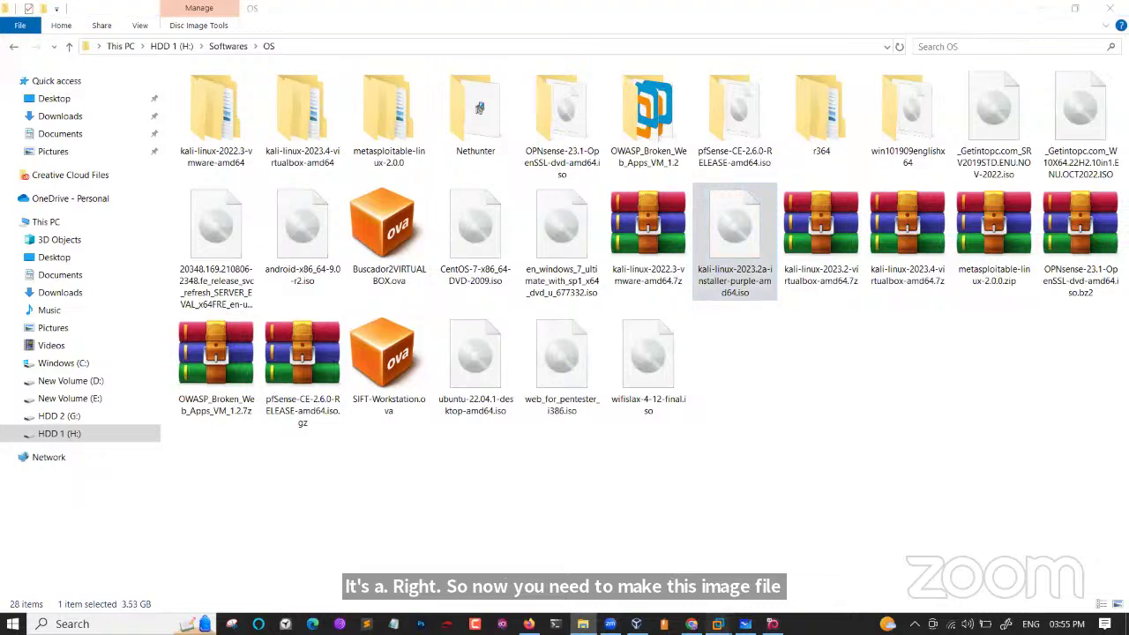
{"action": "mouse_move", "coordinate": [717, 623]}
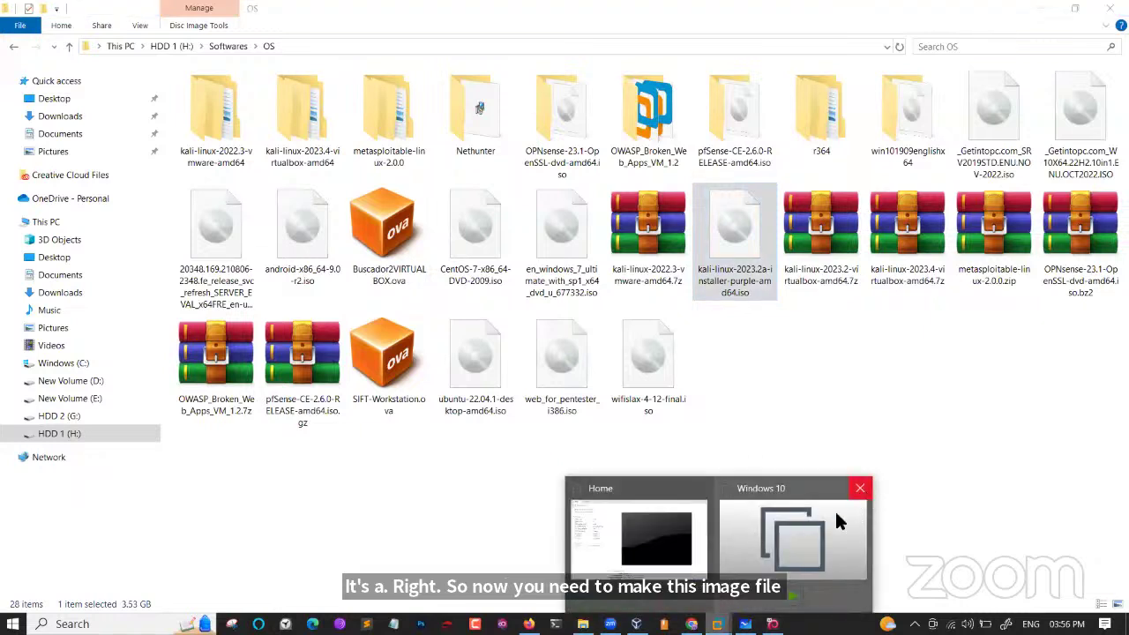
{"action": "left_click", "coordinate": [859, 488]}
{"action": "left_click", "coordinate": [705, 514]}
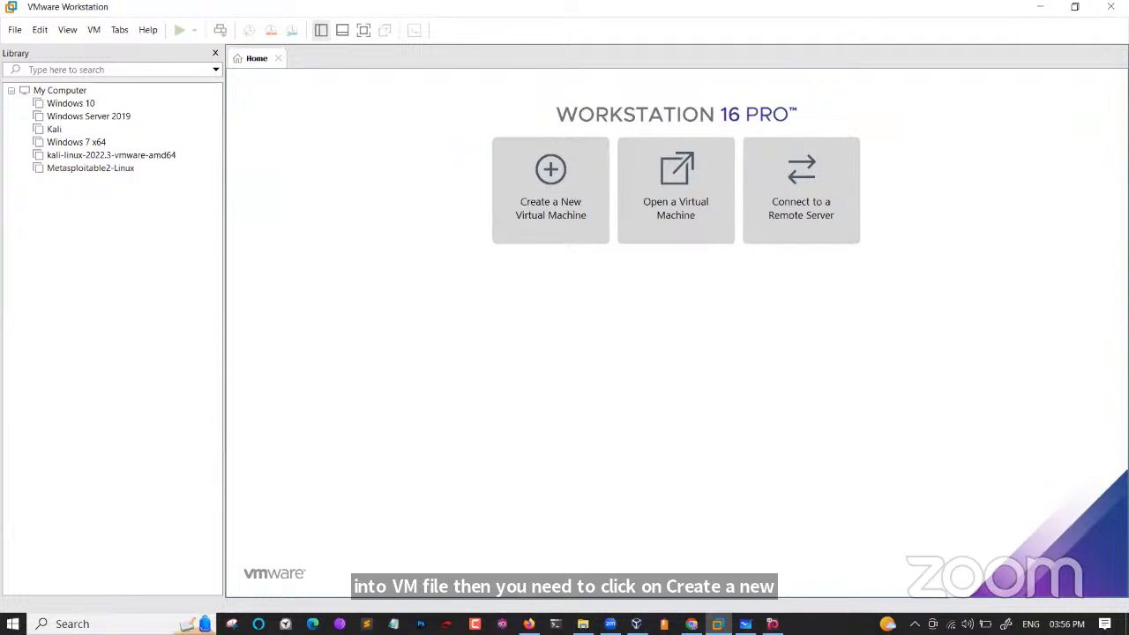
Open the kali-linux-2022.3-vmware-amd64 folder and its VM subfolder to list the files.
{"action": "key", "text": "alt+Tab"}
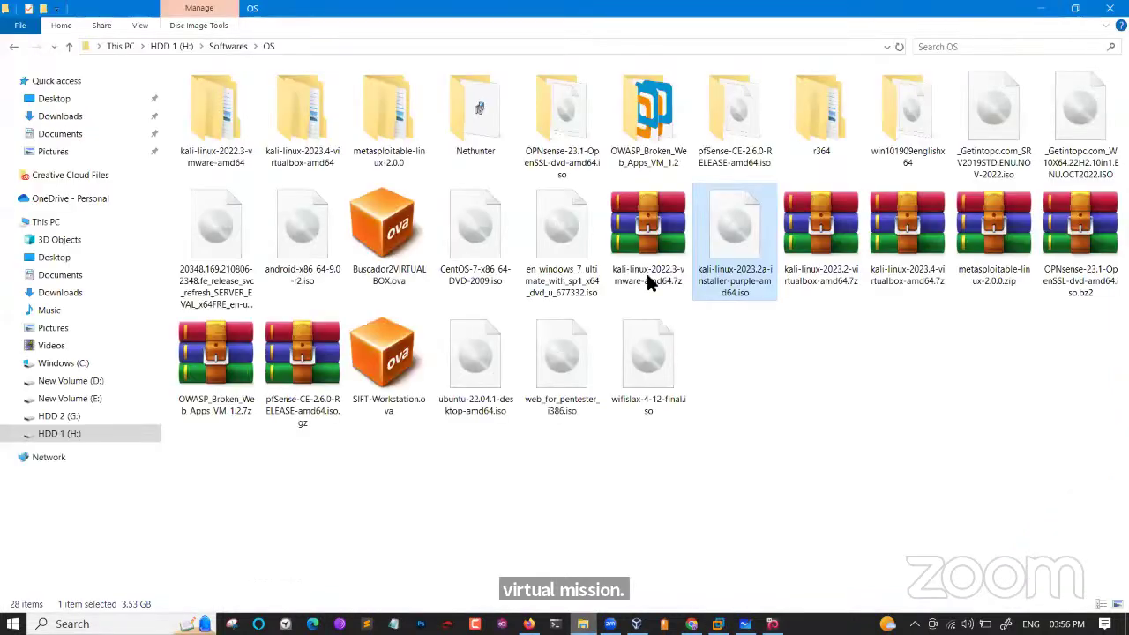
{"action": "left_click", "coordinate": [220, 110]}
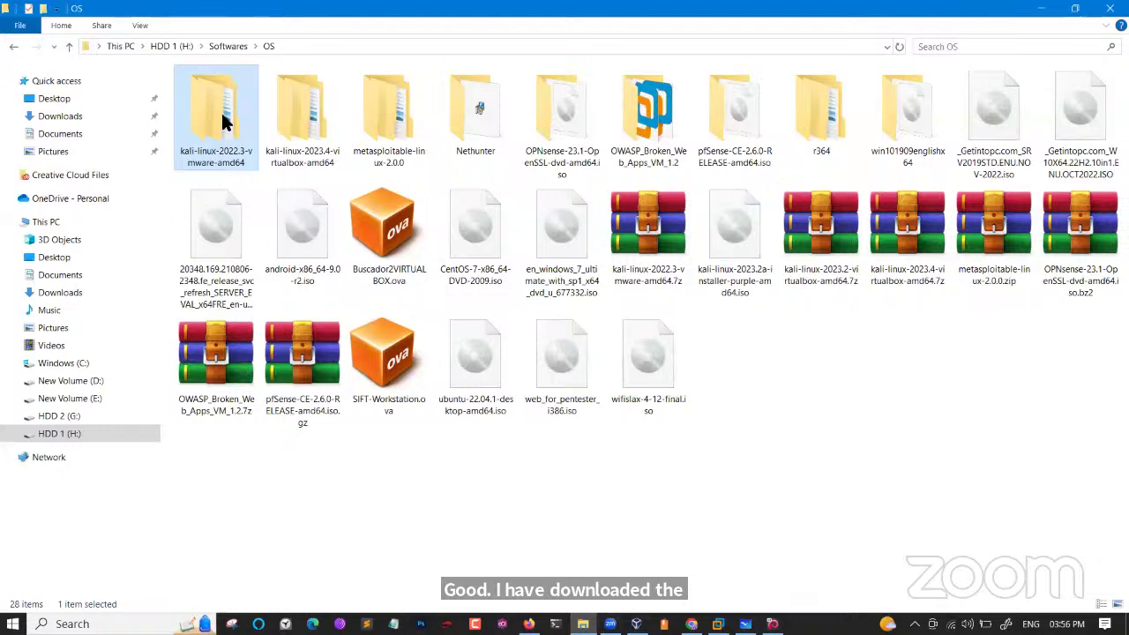
{"action": "double_click", "coordinate": [220, 110]}
{"action": "double_click", "coordinate": [216, 90]}
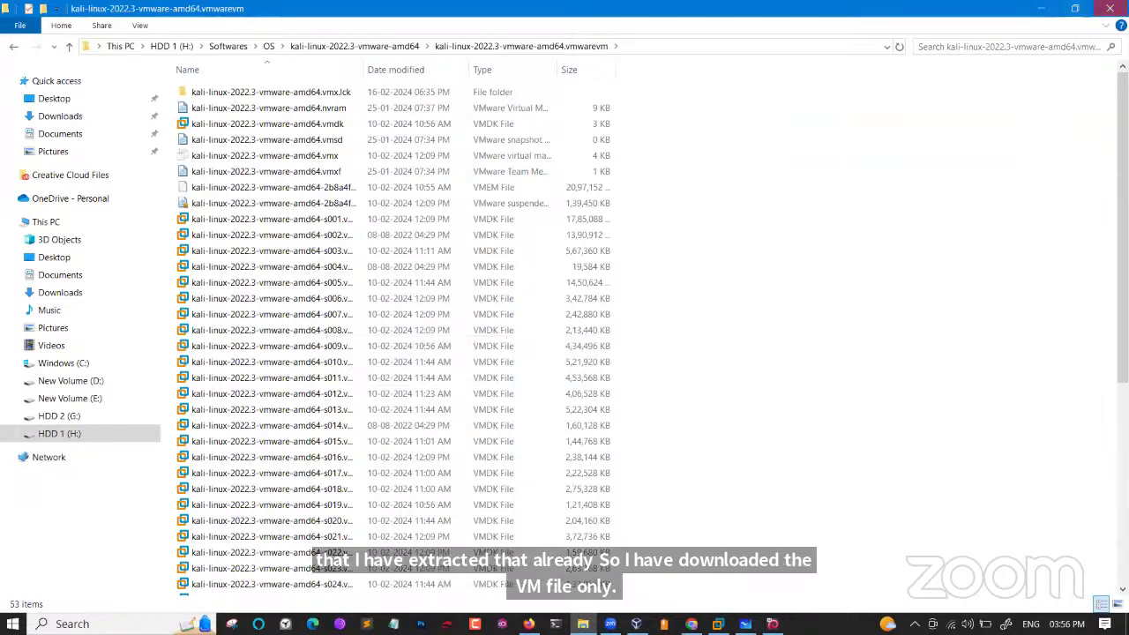
{"action": "key", "text": "alt+Tab"}
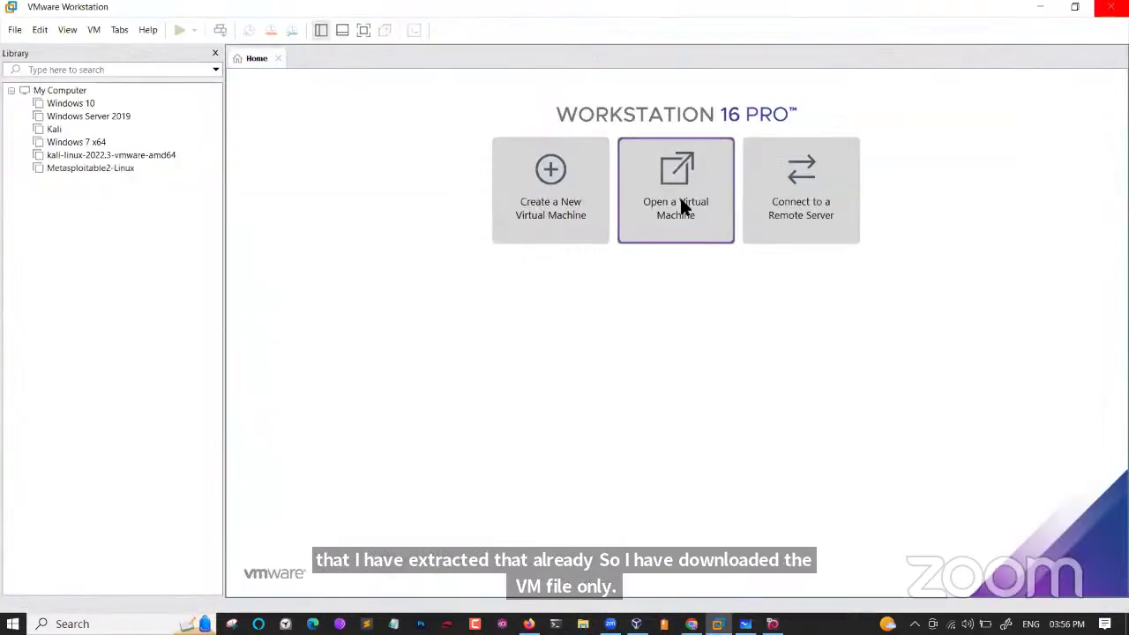
{"action": "left_click", "coordinate": [679, 202]}
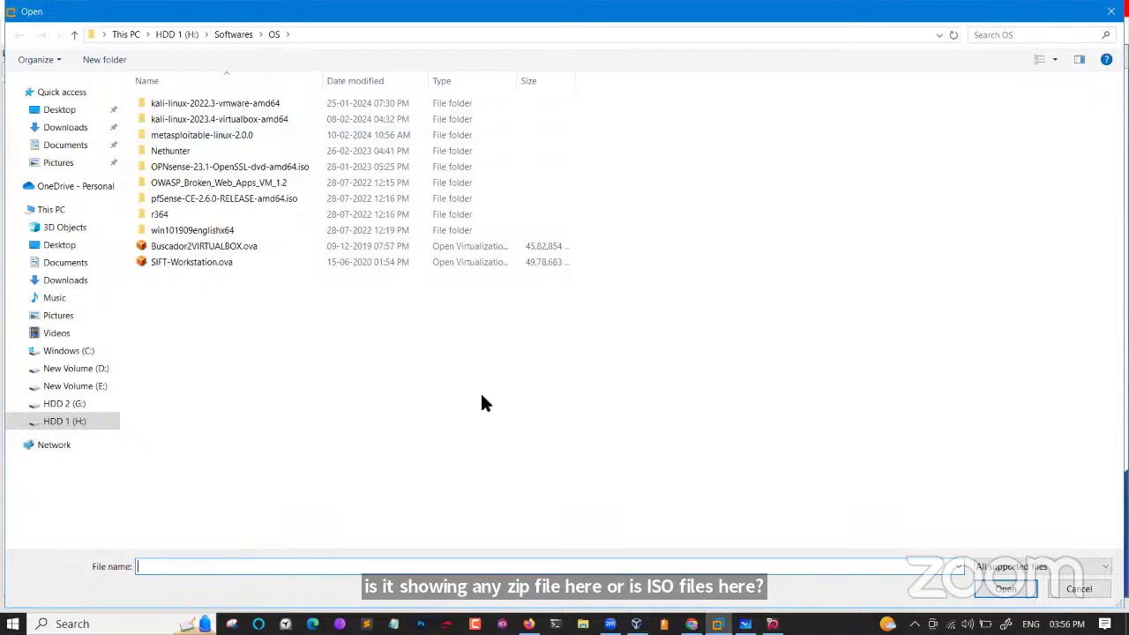
{"action": "left_click", "coordinate": [1006, 566]}
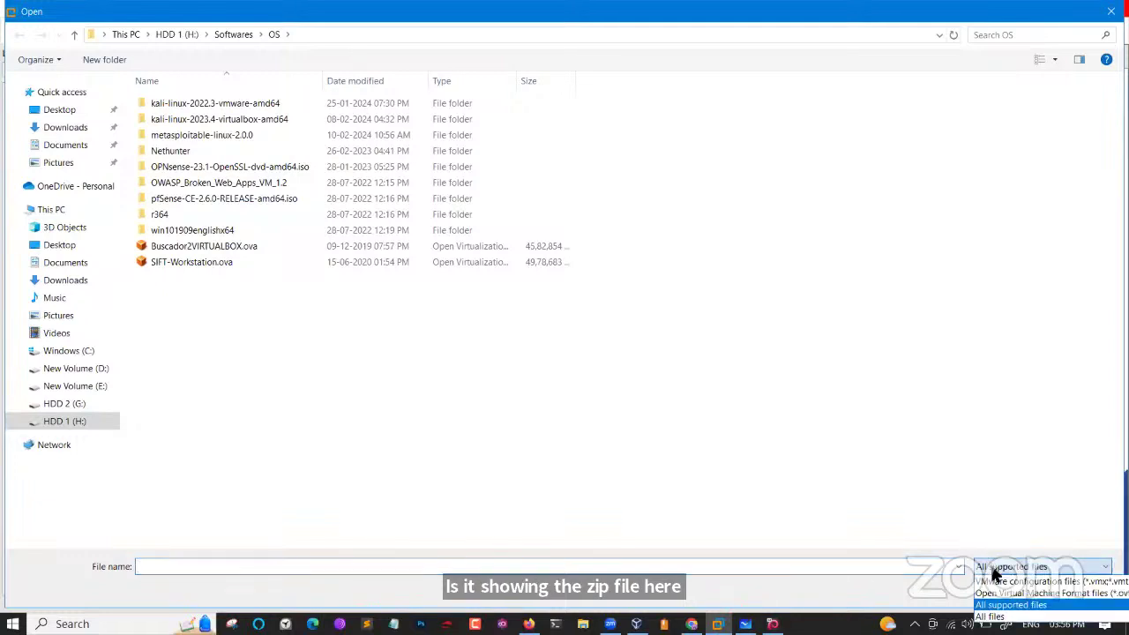
{"action": "left_click", "coordinate": [992, 616]}
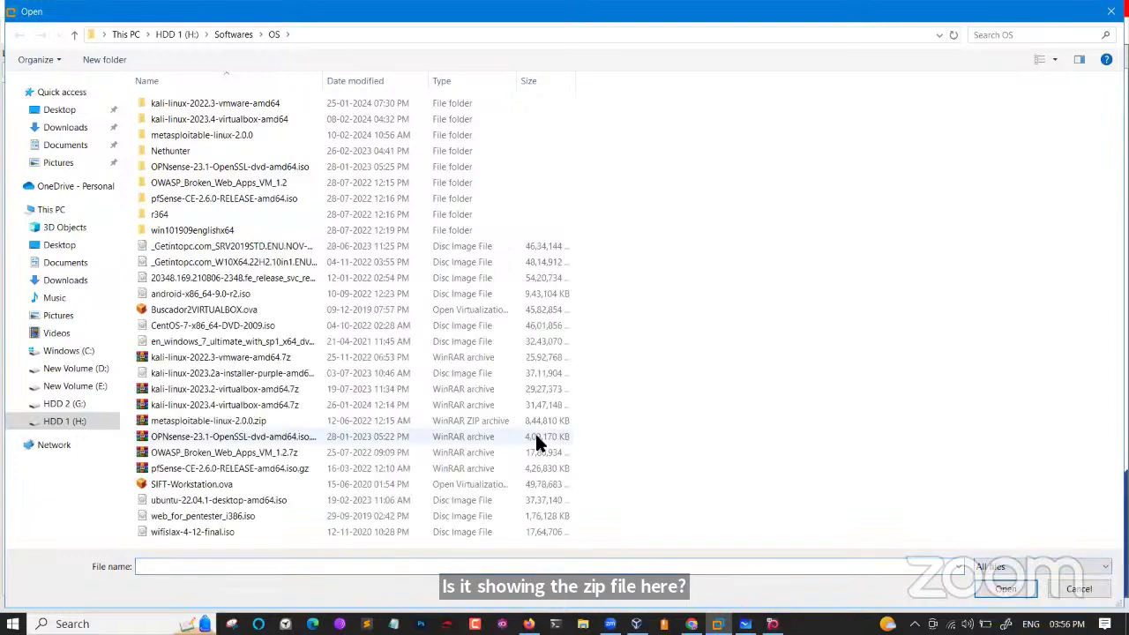
{"action": "left_click", "coordinate": [1014, 570]}
{"action": "left_click", "coordinate": [1013, 605]}
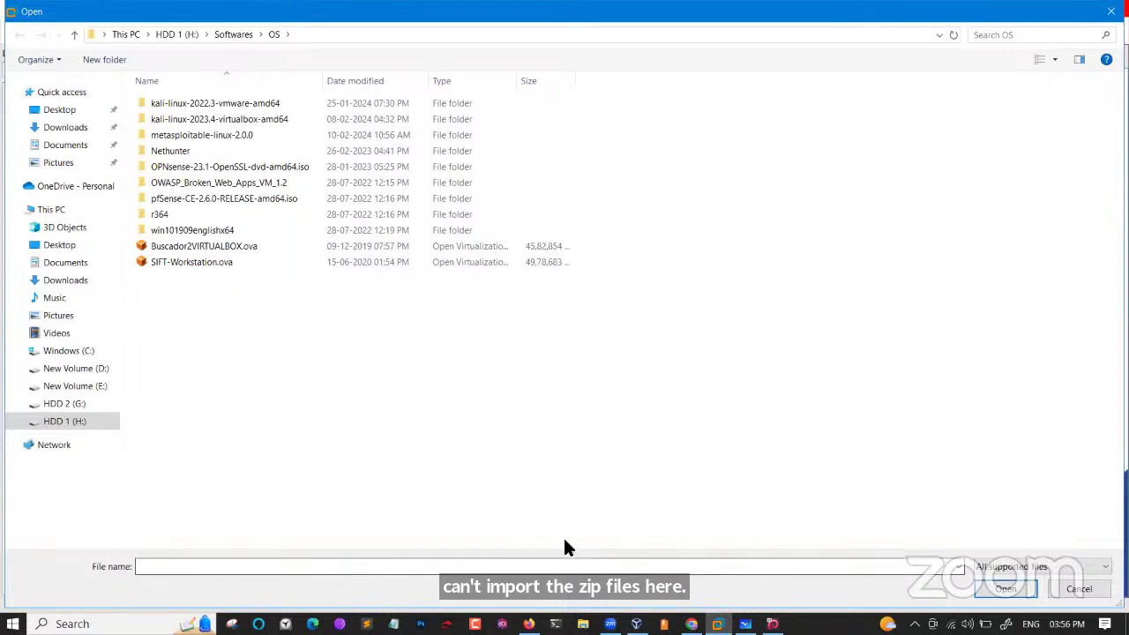
{"action": "double_click", "coordinate": [294, 105]}
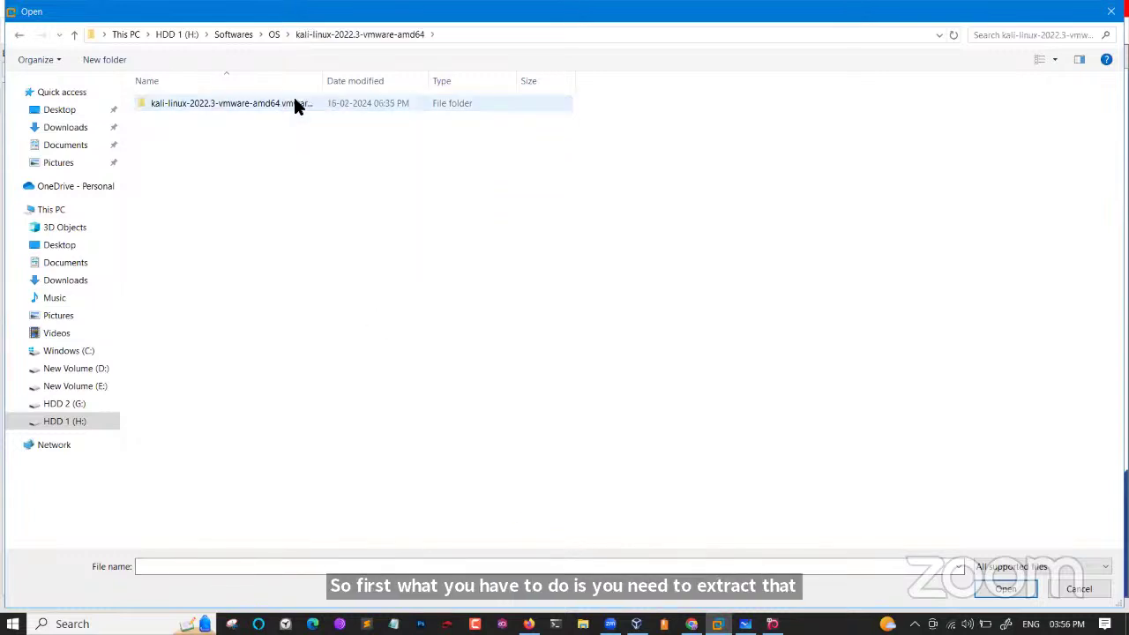
{"action": "double_click", "coordinate": [294, 104]}
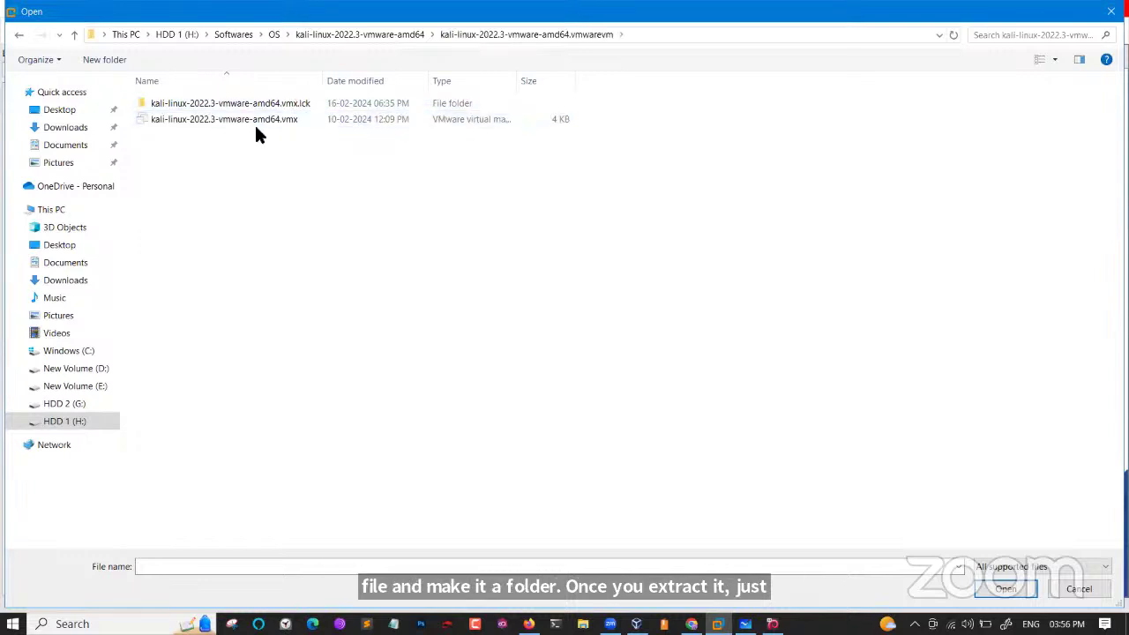
{"action": "left_click", "coordinate": [246, 124]}
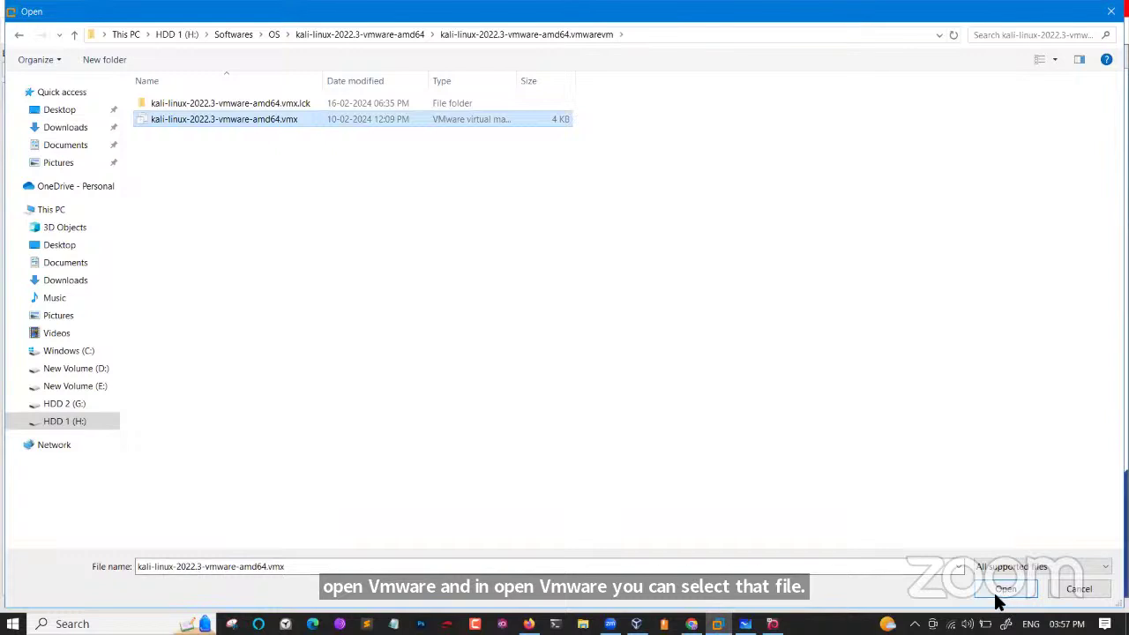
{"action": "left_click", "coordinate": [1111, 10]}
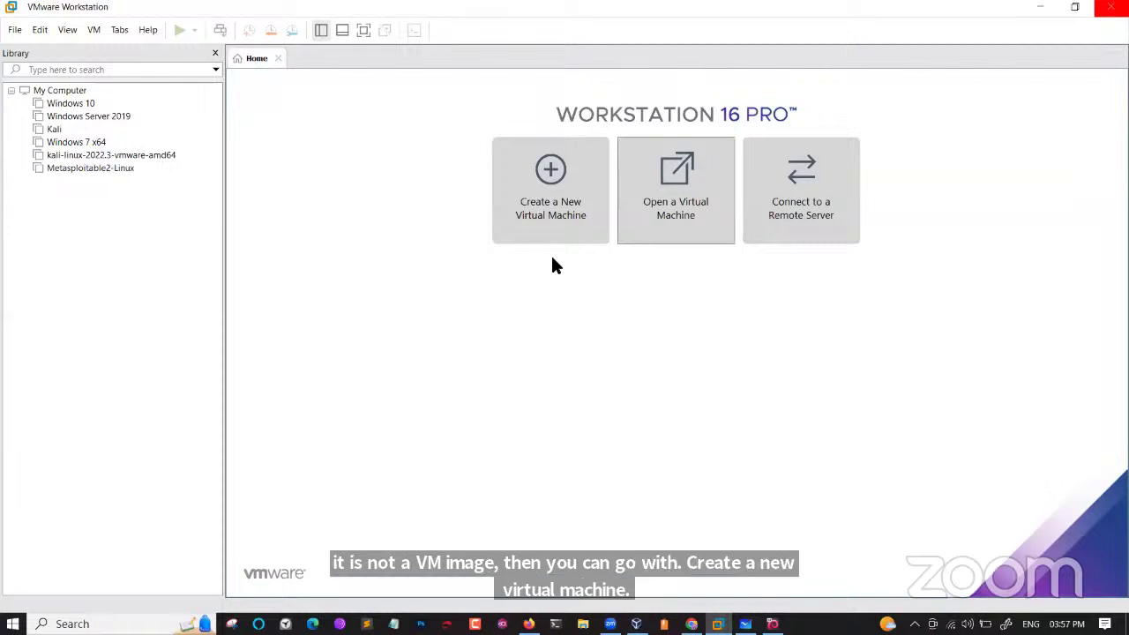
{"action": "left_click", "coordinate": [671, 214]}
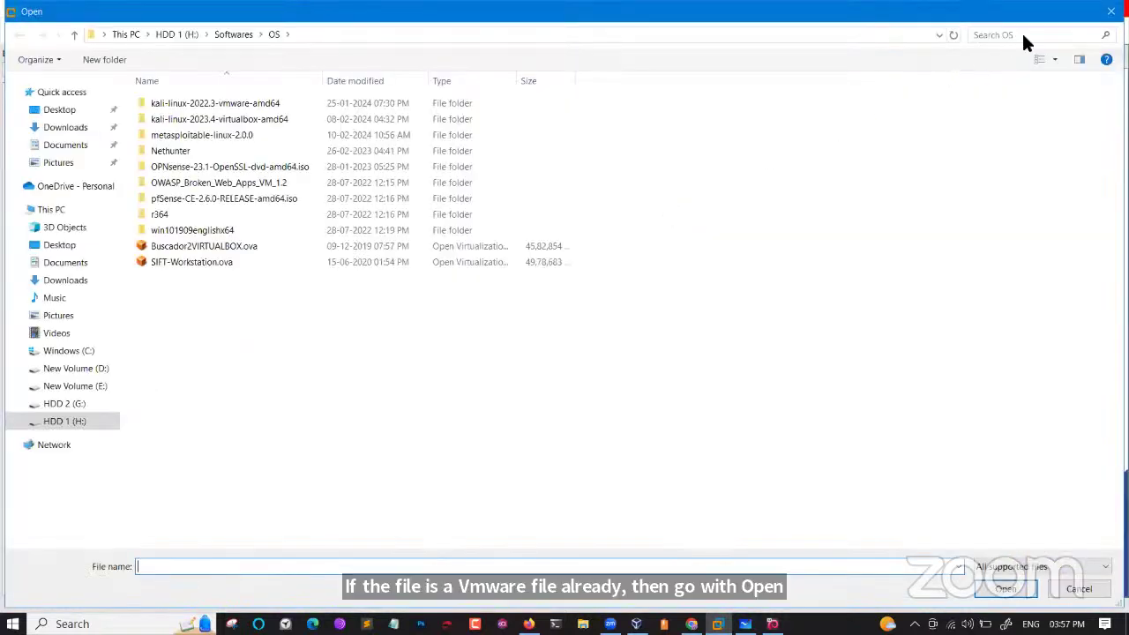
{"action": "left_click", "coordinate": [1110, 11]}
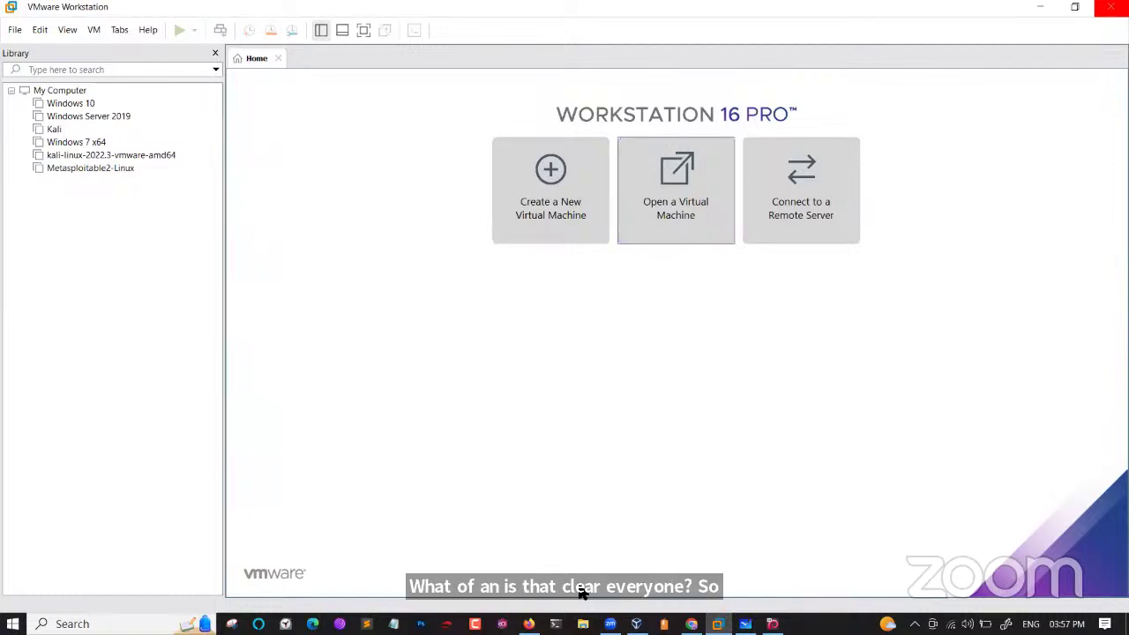
Browse File Explorer to the H:\Softwares\OS folder.
{"action": "left_click", "coordinate": [583, 624]}
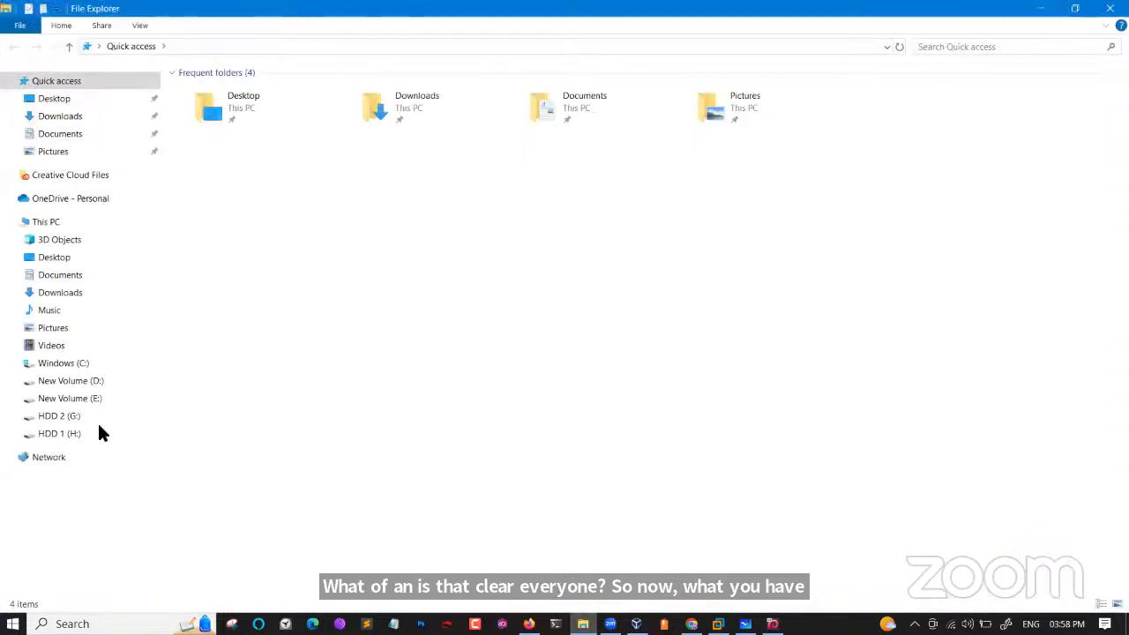
{"action": "left_click", "coordinate": [99, 428]}
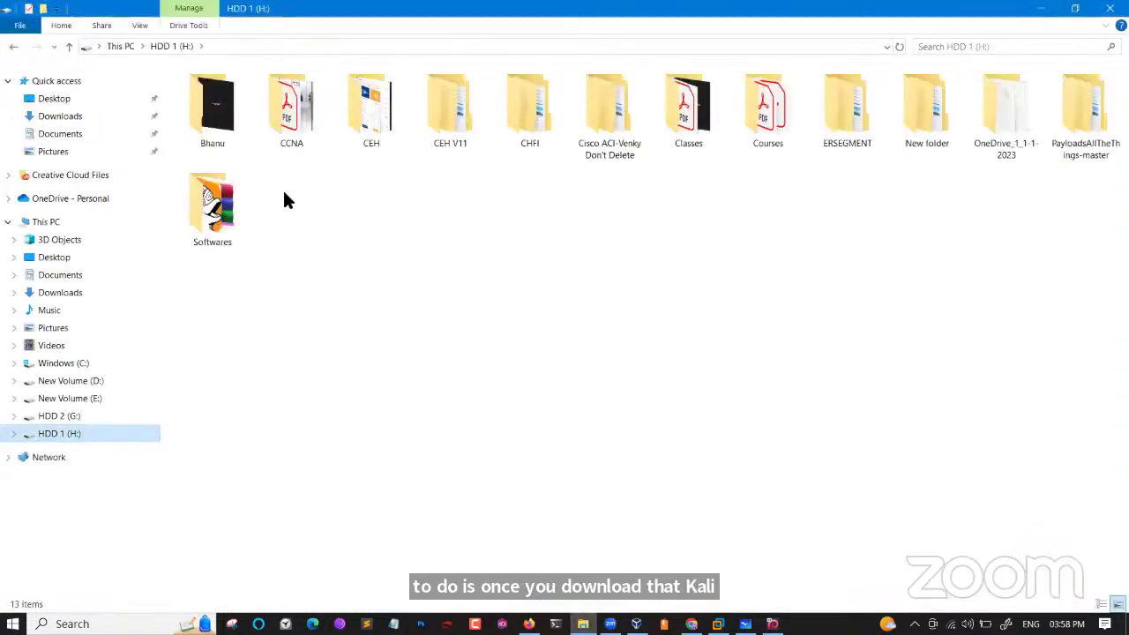
{"action": "double_click", "coordinate": [216, 204]}
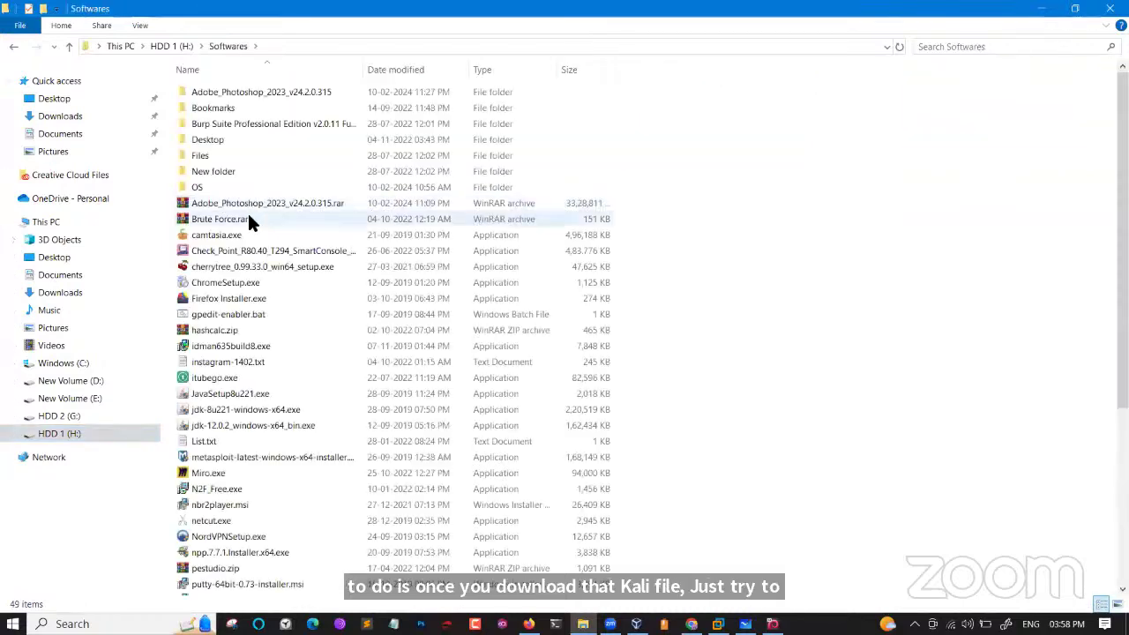
{"action": "double_click", "coordinate": [233, 185]}
Extract kali-linux-2022.3-vmware-amd64.7z with WinRAR into its own folder and open that folder.
{"action": "left_click", "coordinate": [675, 207]}
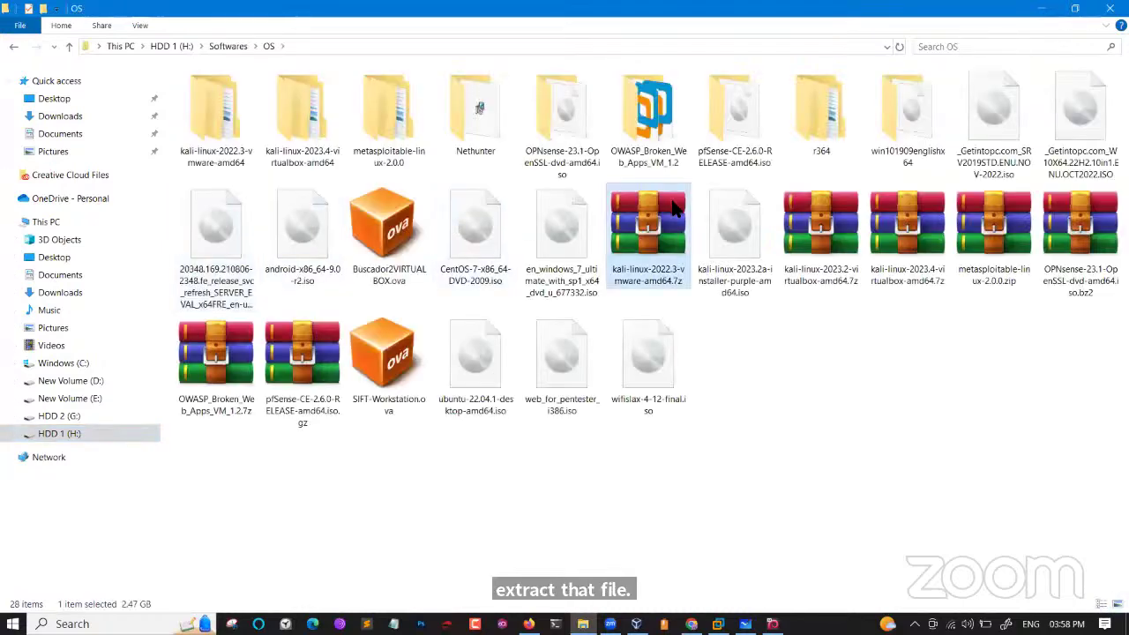
{"action": "right_click", "coordinate": [674, 208]}
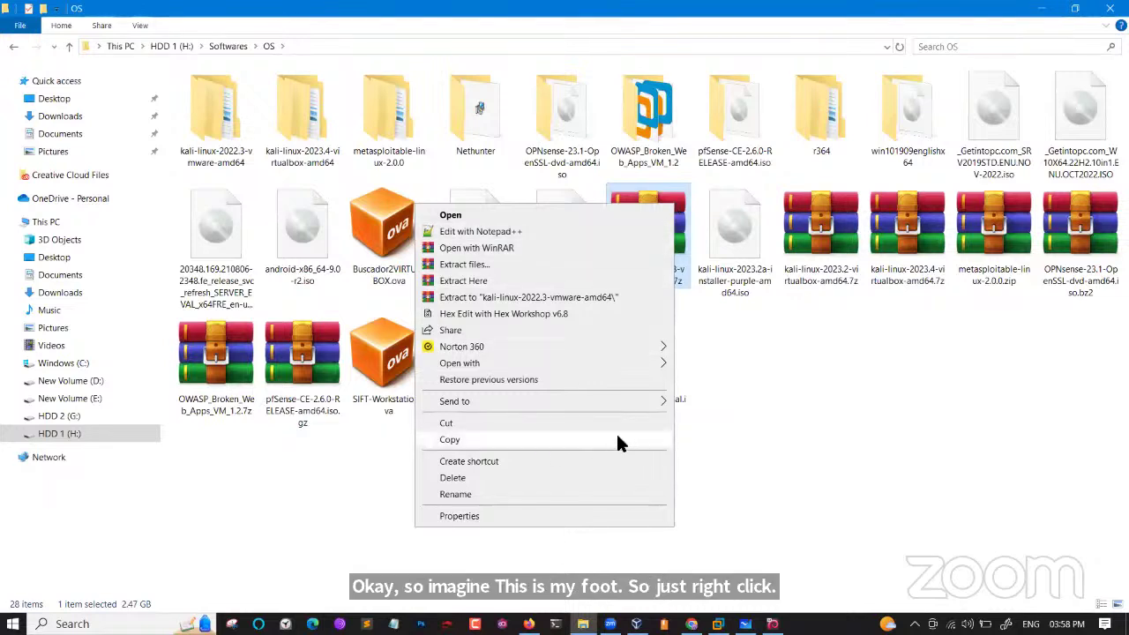
{"action": "left_click", "coordinate": [506, 303]}
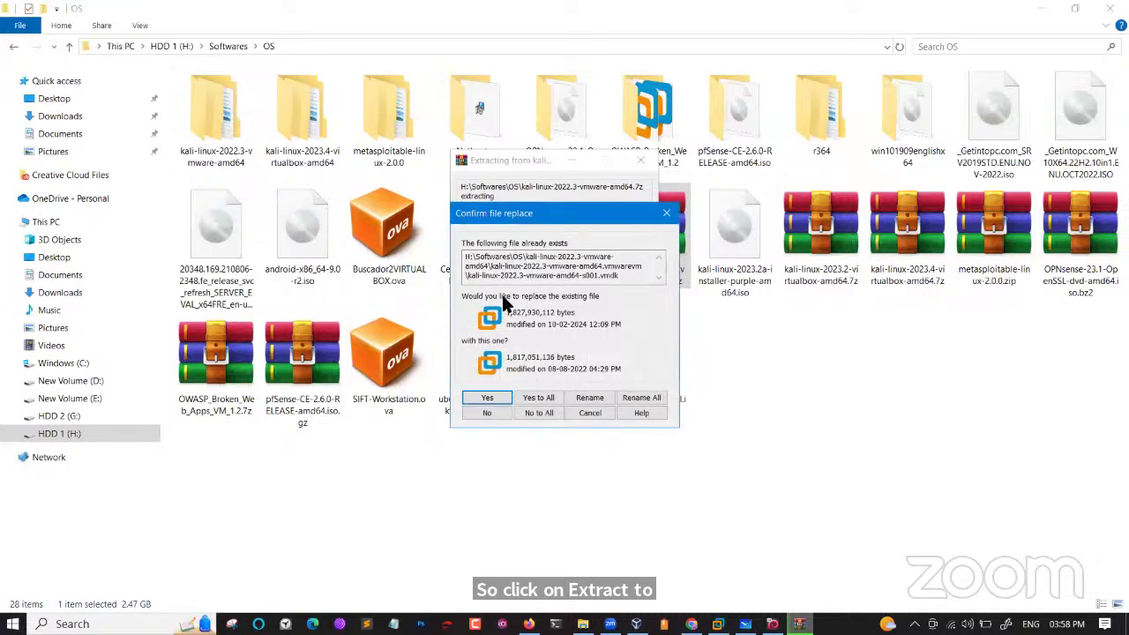
{"action": "left_click", "coordinate": [663, 218]}
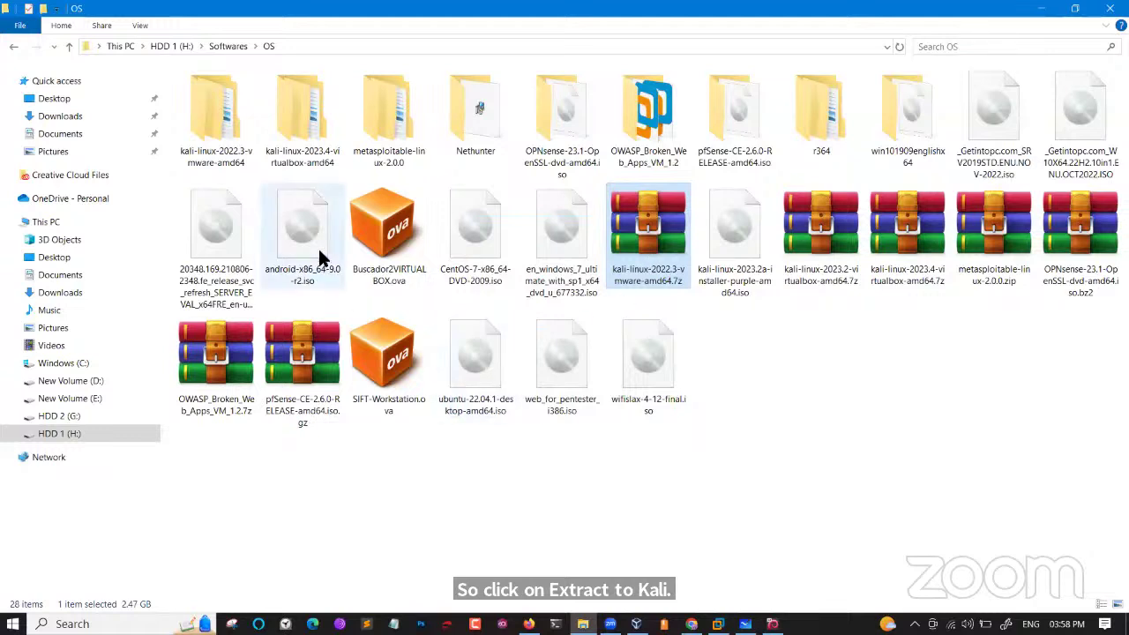
{"action": "double_click", "coordinate": [221, 148]}
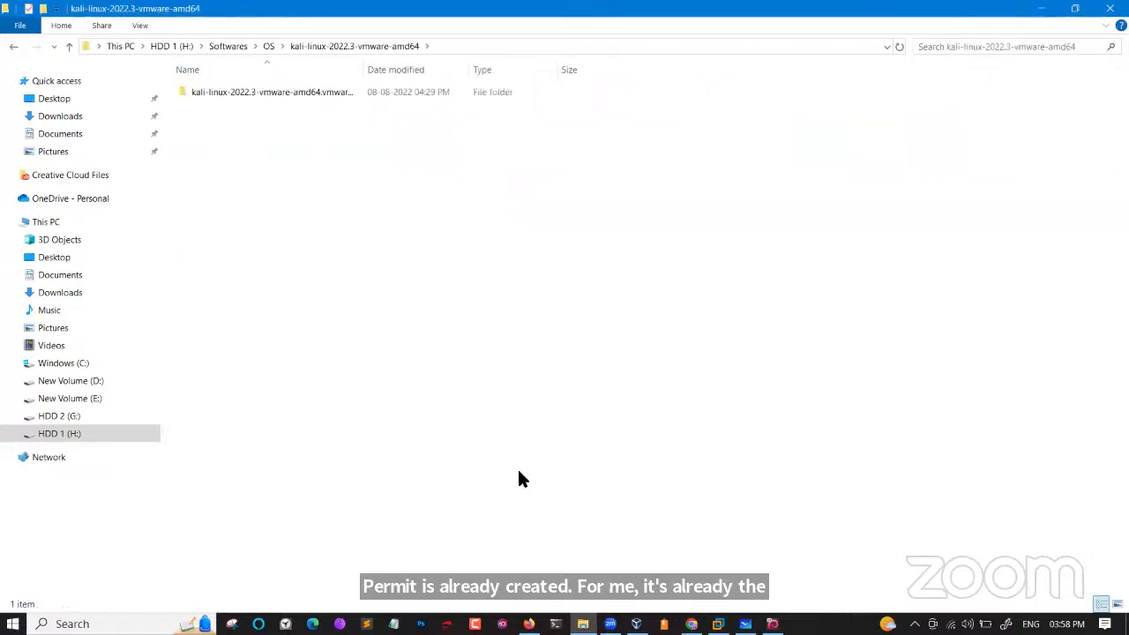
Open kali-linux-2022.3-vmware-amd64.vmx from its .vmwarevm folder as a VM in Workstation.
{"action": "left_click", "coordinate": [718, 624]}
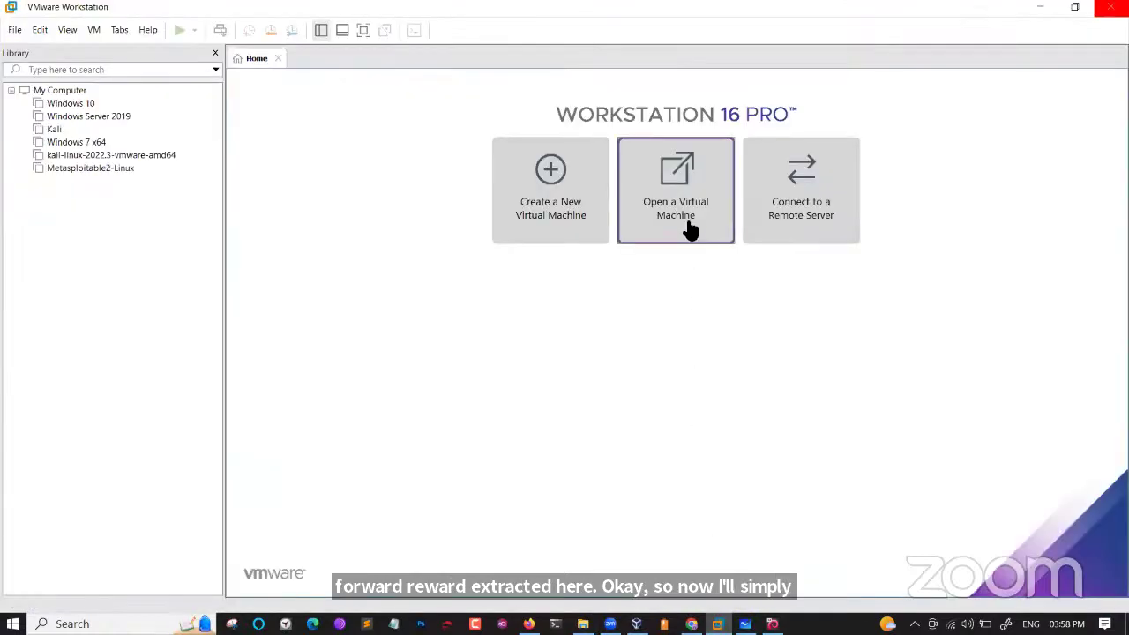
{"action": "left_click", "coordinate": [686, 224]}
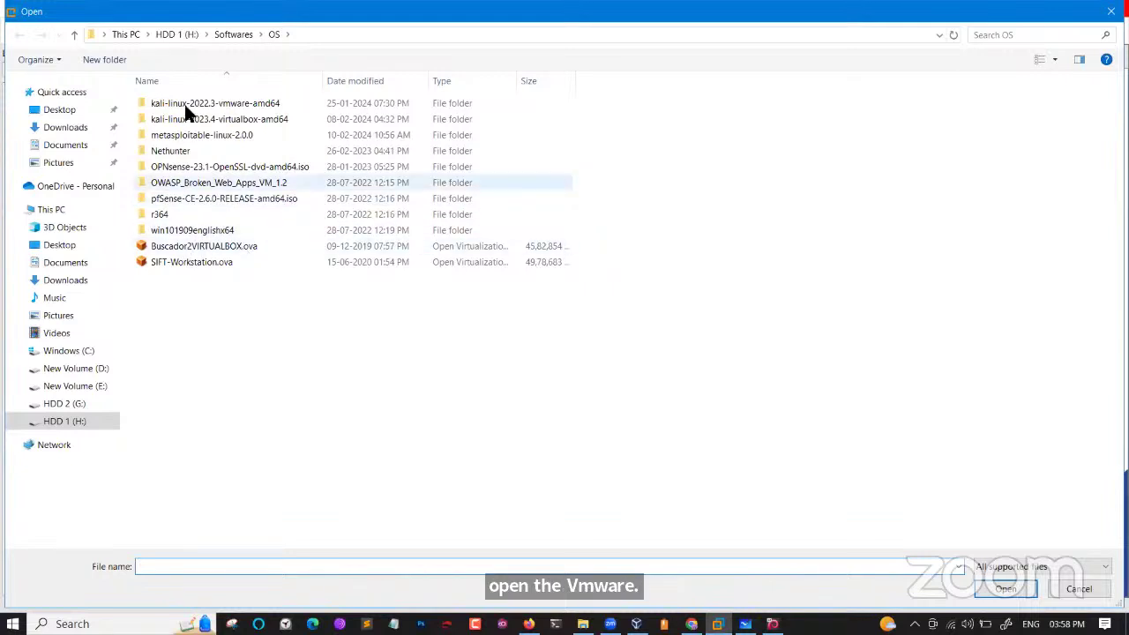
{"action": "left_click", "coordinate": [186, 103]}
{"action": "double_click", "coordinate": [185, 104]}
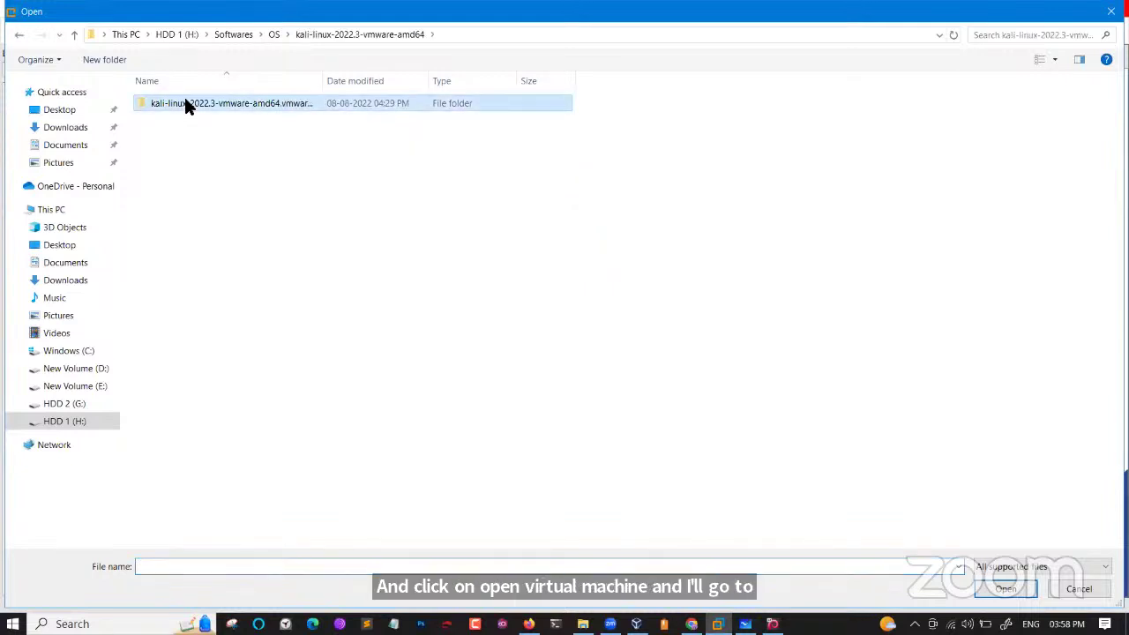
{"action": "double_click", "coordinate": [185, 104]}
{"action": "left_click", "coordinate": [222, 124]}
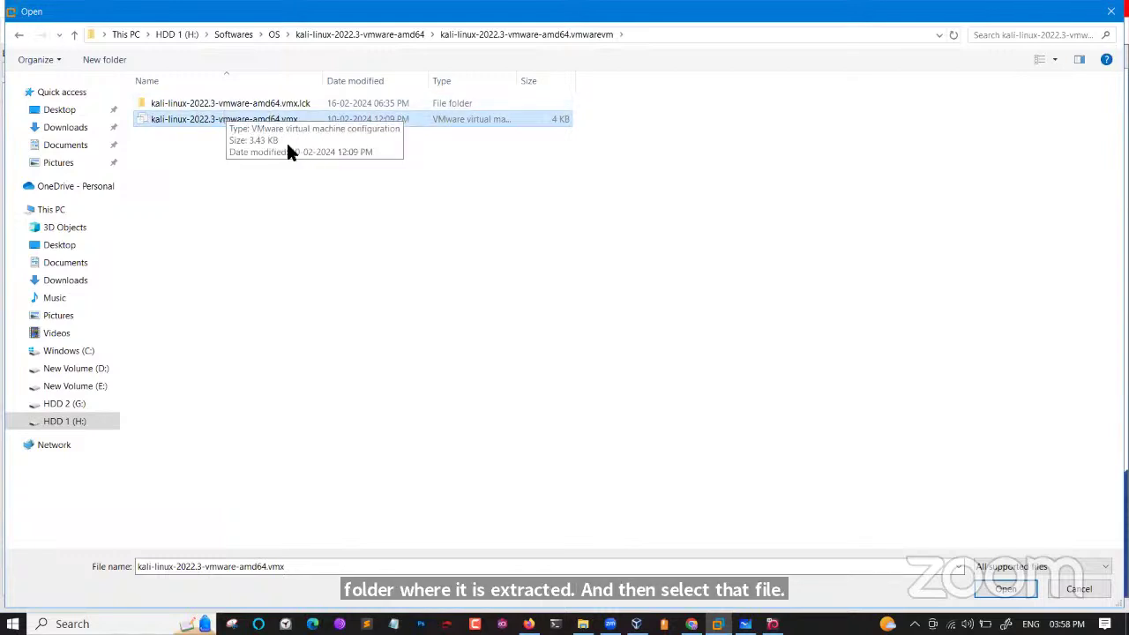
{"action": "left_click", "coordinate": [1006, 588]}
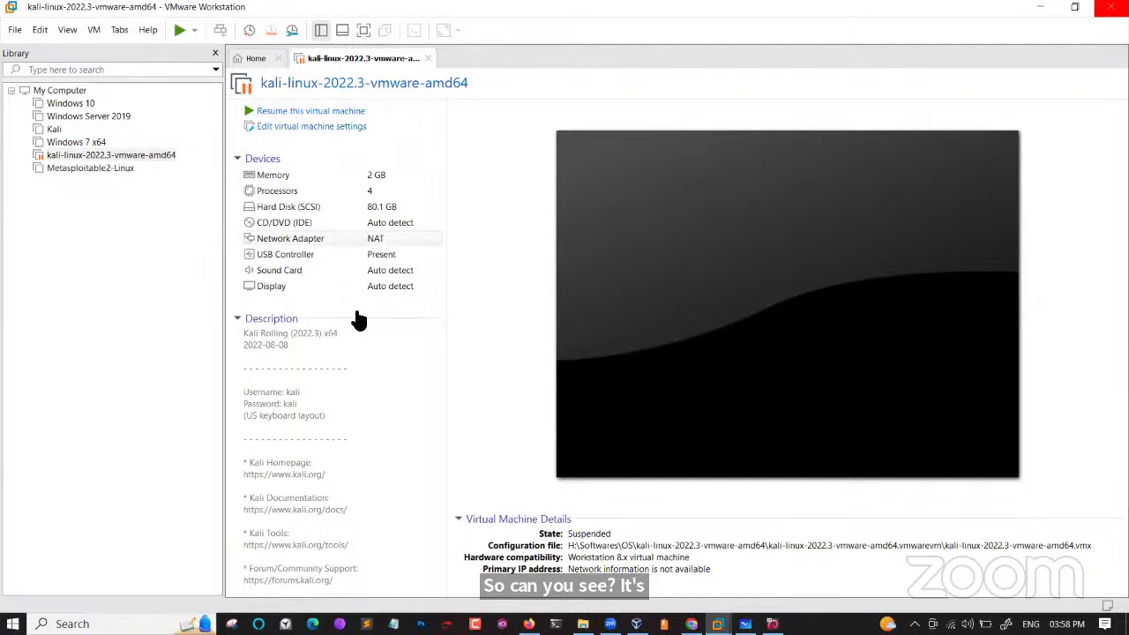
Note the default login, review the network adapter settings unchanged, and close the Kali VM tab.
{"action": "double_click", "coordinate": [288, 393]}
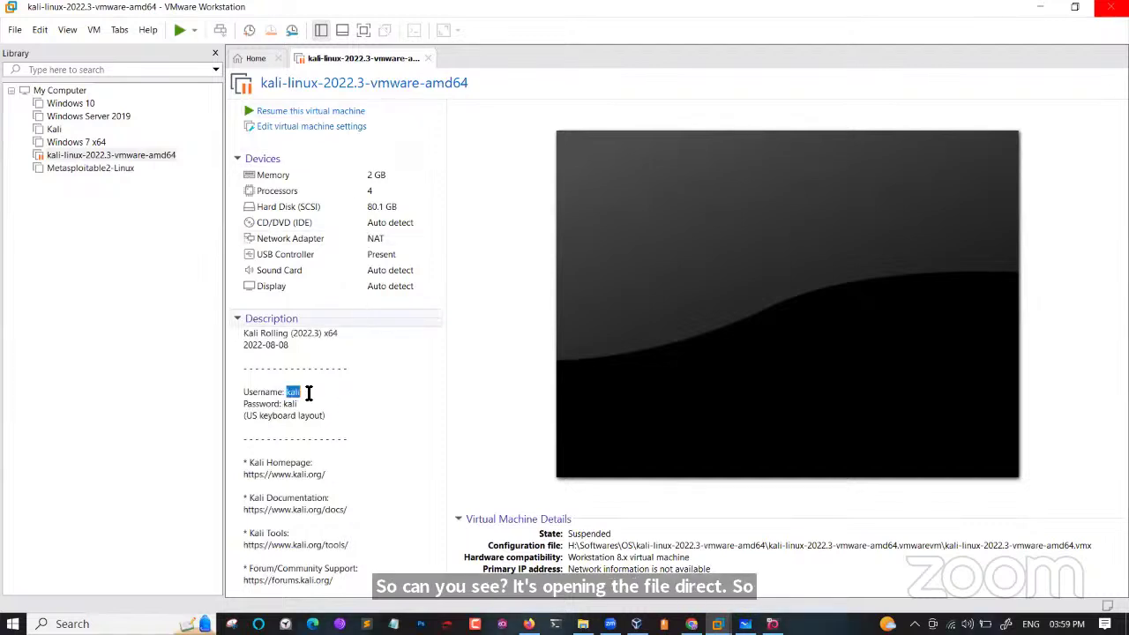
{"action": "double_click", "coordinate": [289, 404]}
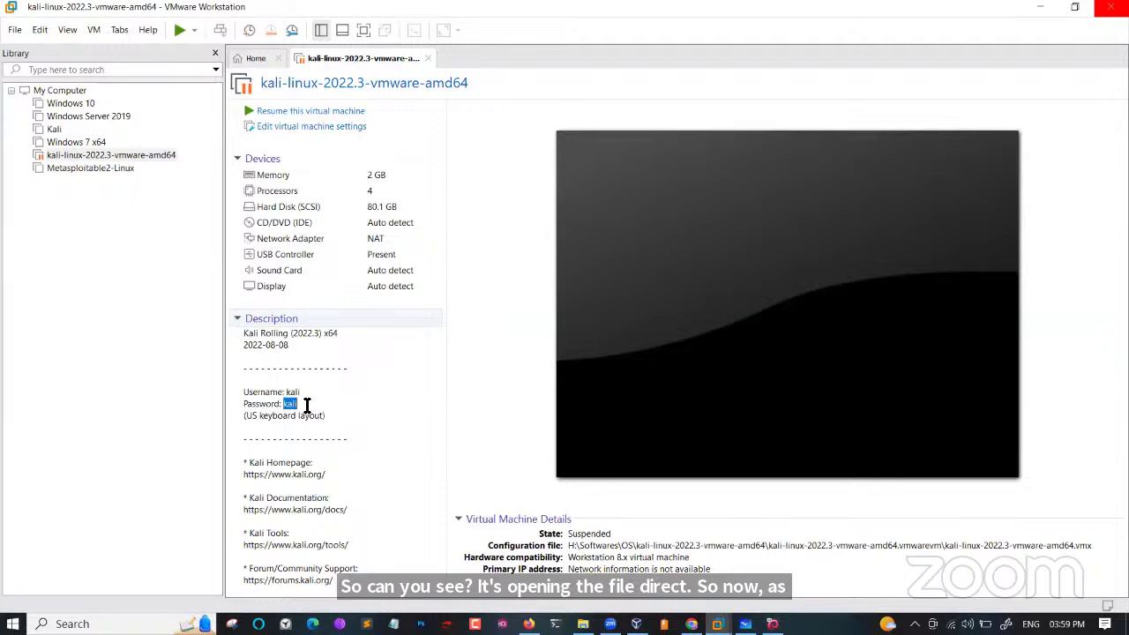
{"action": "left_click", "coordinate": [352, 239]}
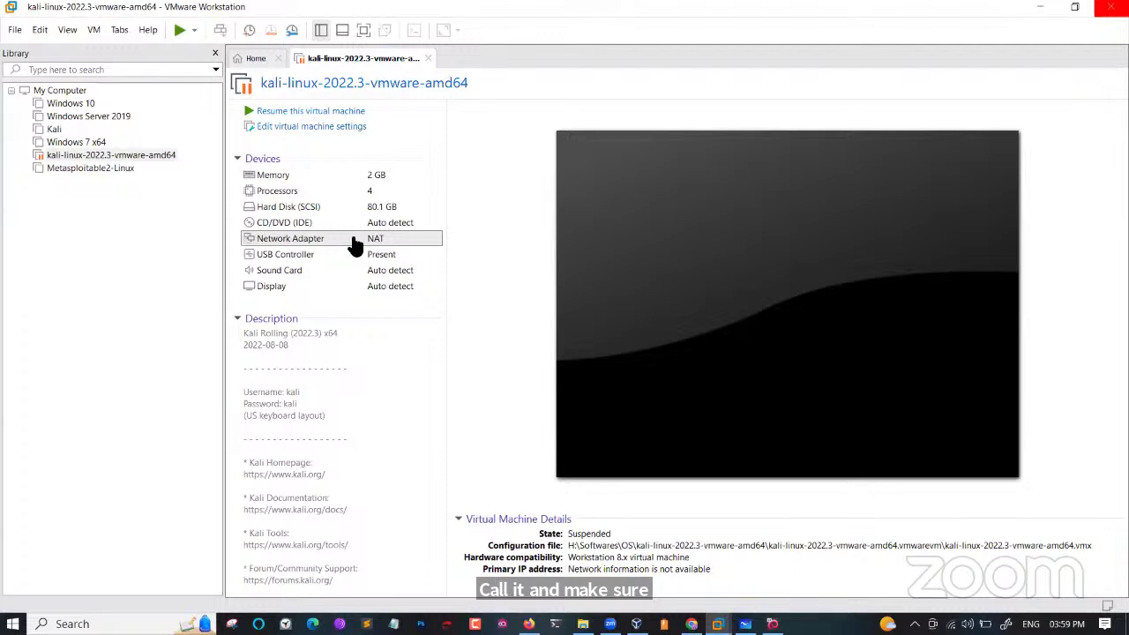
{"action": "double_click", "coordinate": [352, 243]}
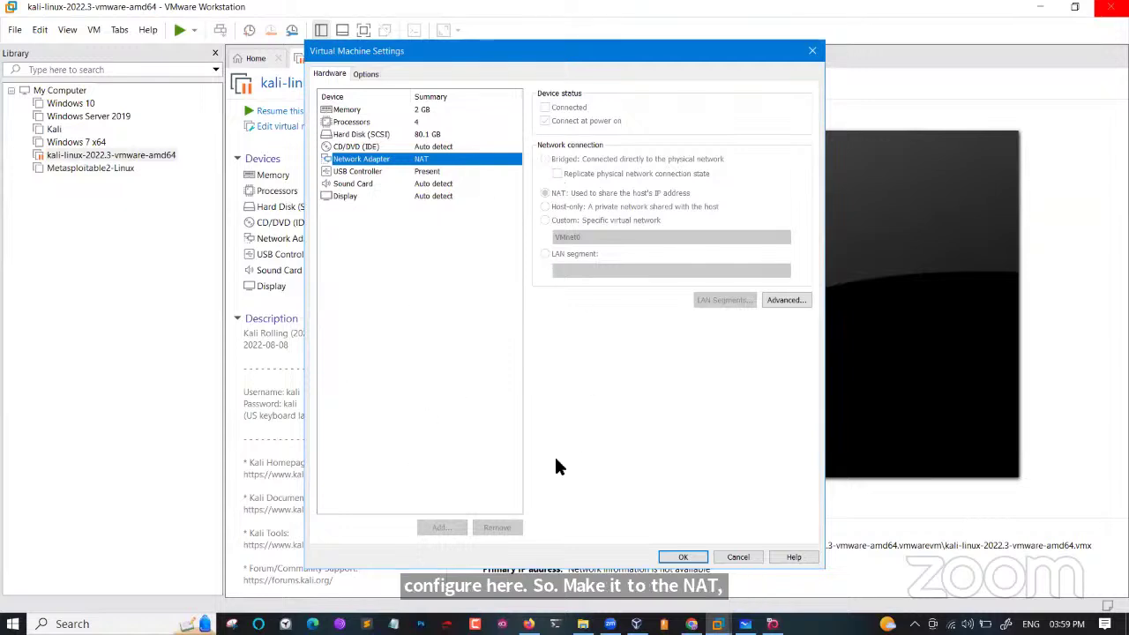
{"action": "left_click", "coordinate": [739, 559]}
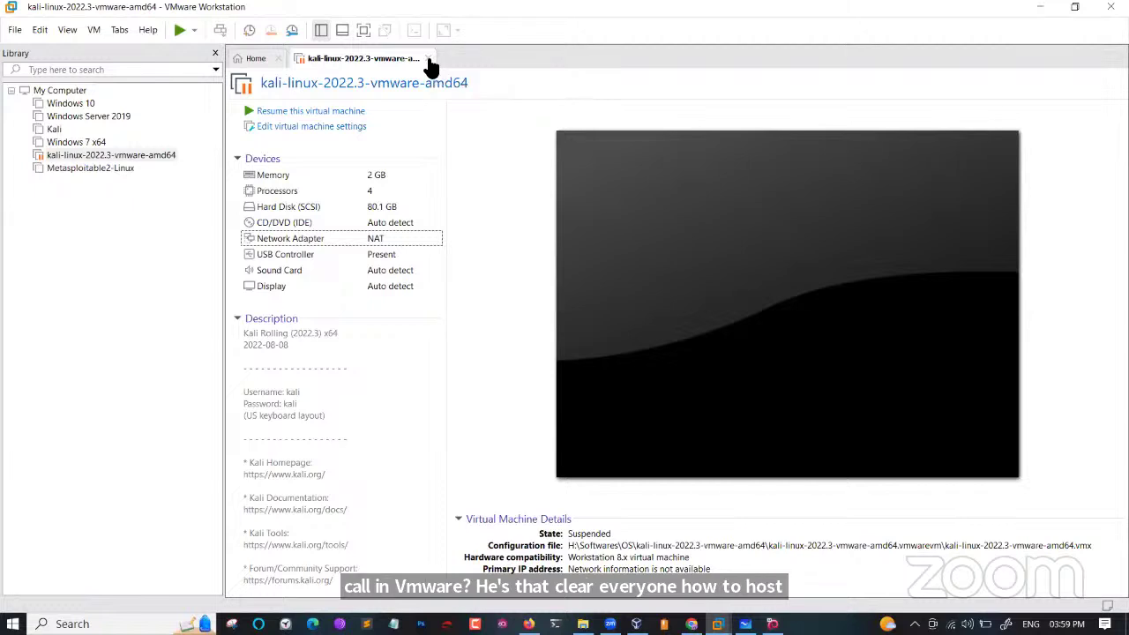
{"action": "left_click", "coordinate": [427, 59]}
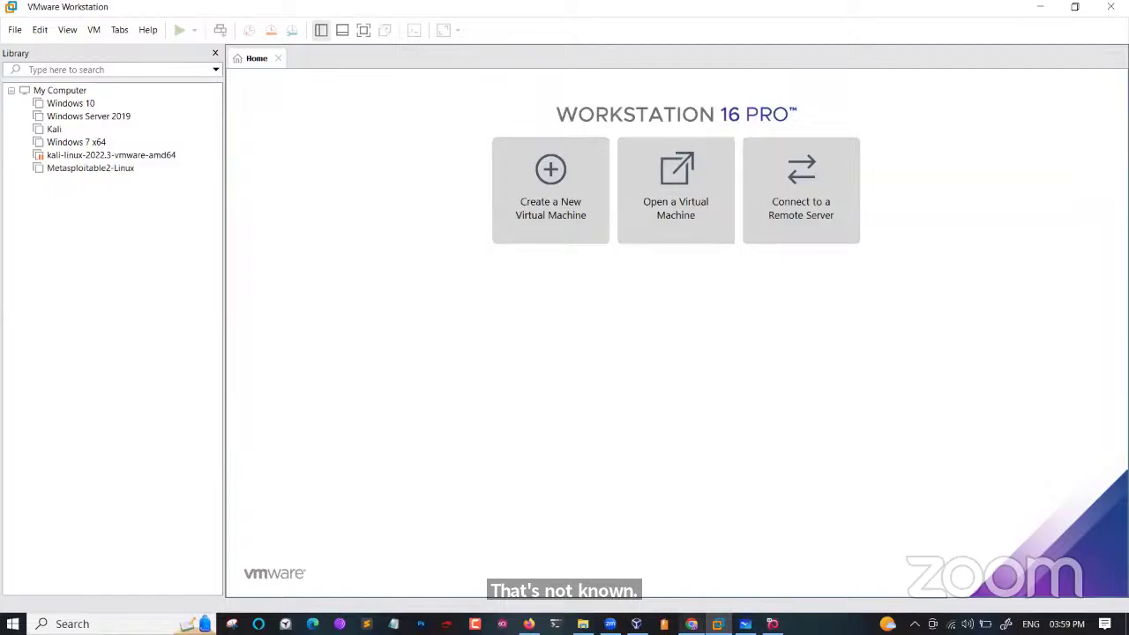
{"action": "left_click", "coordinate": [692, 623]}
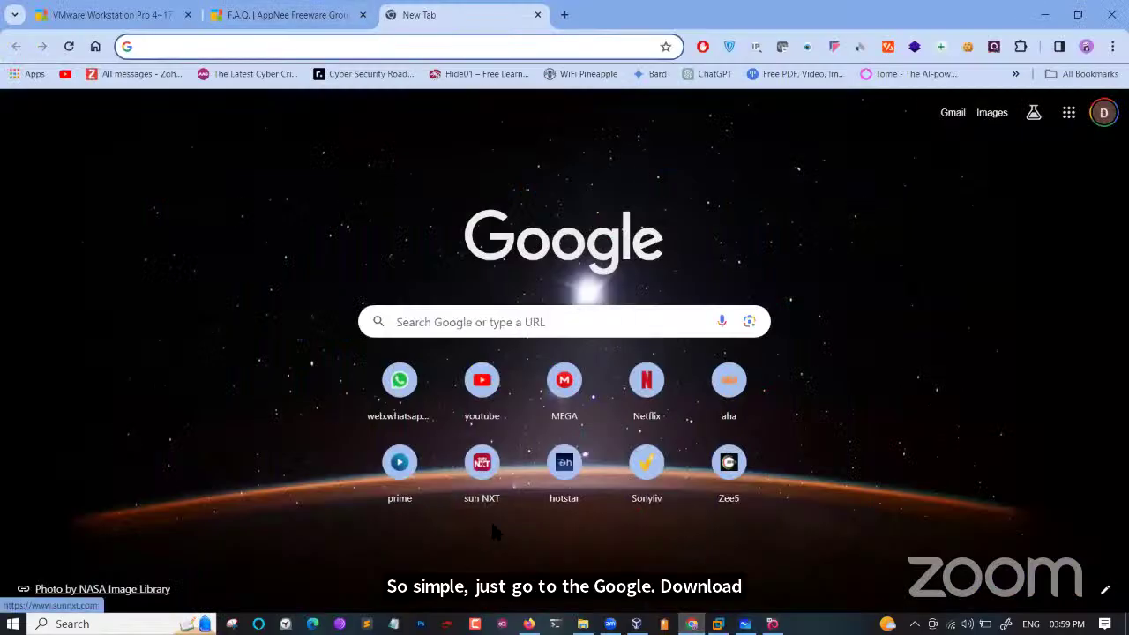
Minimize the browser windows and close Chrome's empty New Tab and F.A.Q. tabs.
{"action": "left_click", "coordinate": [1044, 15]}
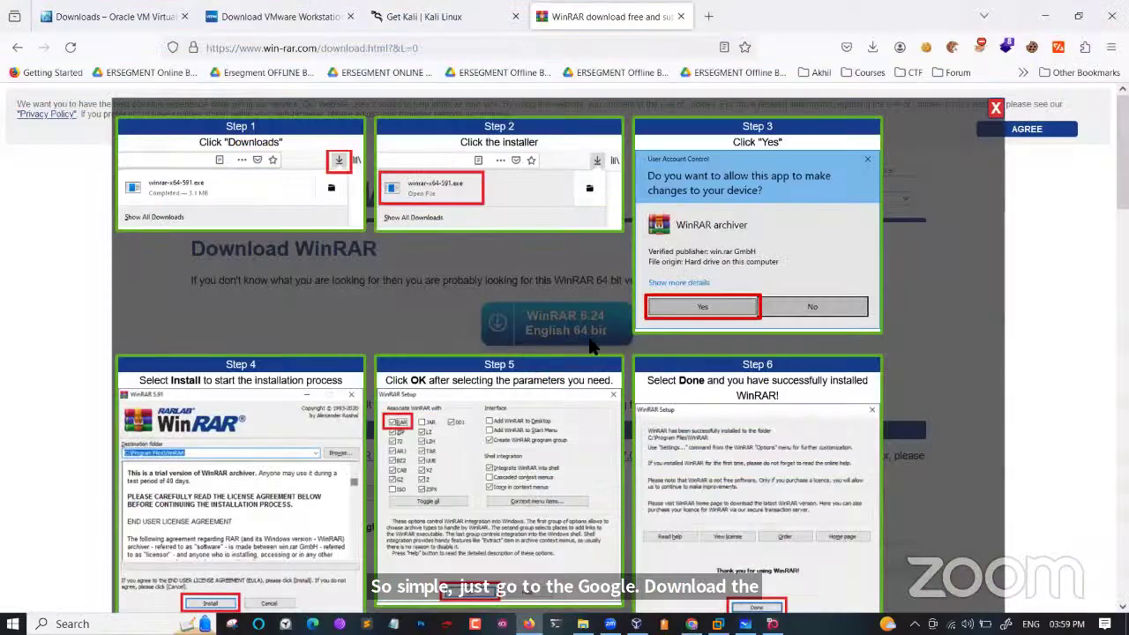
{"action": "left_click", "coordinate": [1045, 15]}
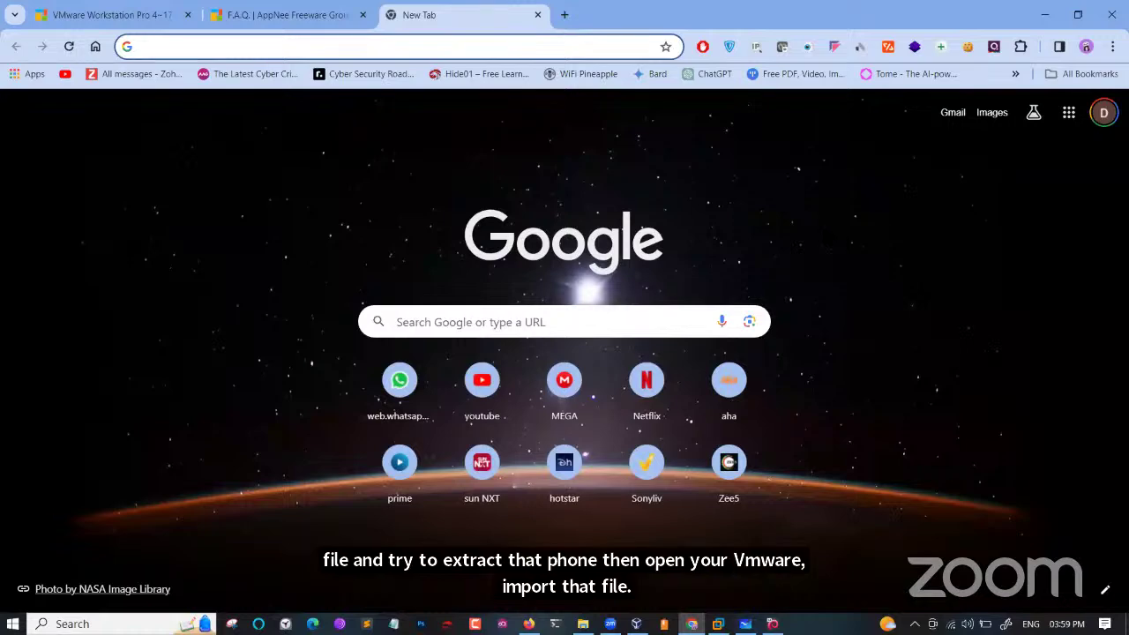
{"action": "left_click", "coordinate": [536, 16]}
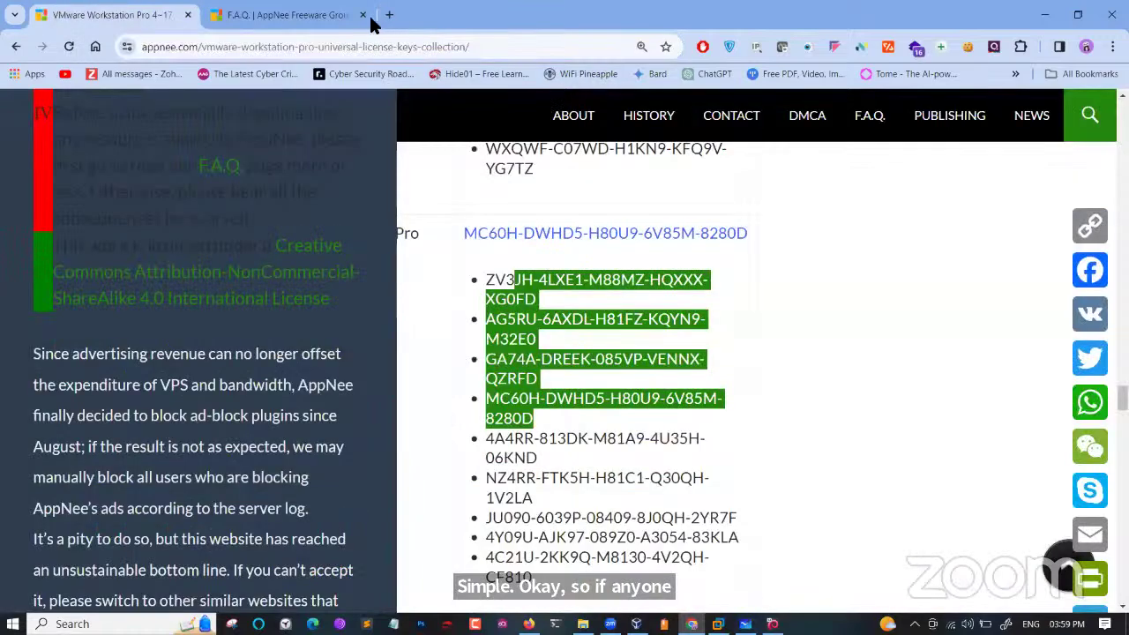
{"action": "left_click", "coordinate": [364, 15]}
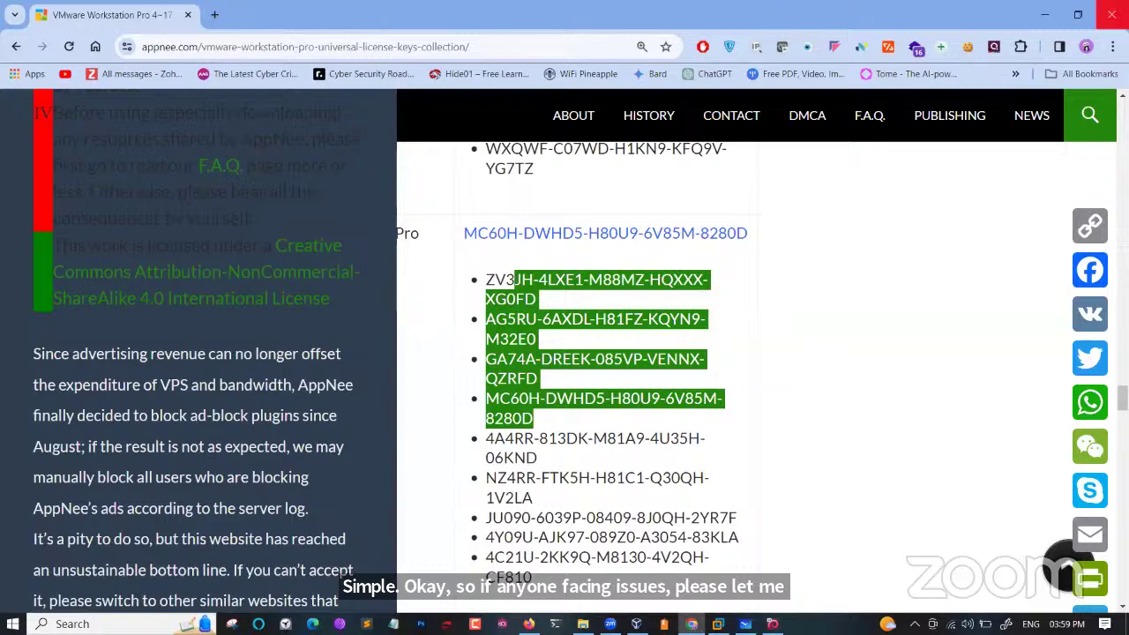
Close Chrome, VMware Workstation and File Explorer, leaving VirtualBox Manager in front.
{"action": "left_click", "coordinate": [1112, 15]}
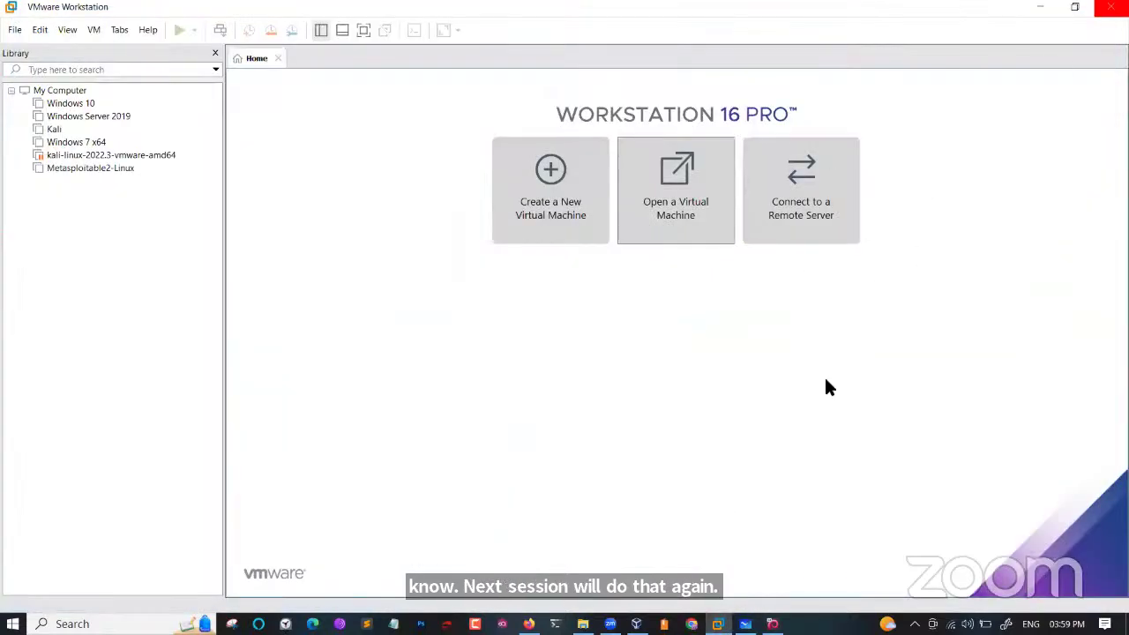
{"action": "left_click", "coordinate": [1112, 7]}
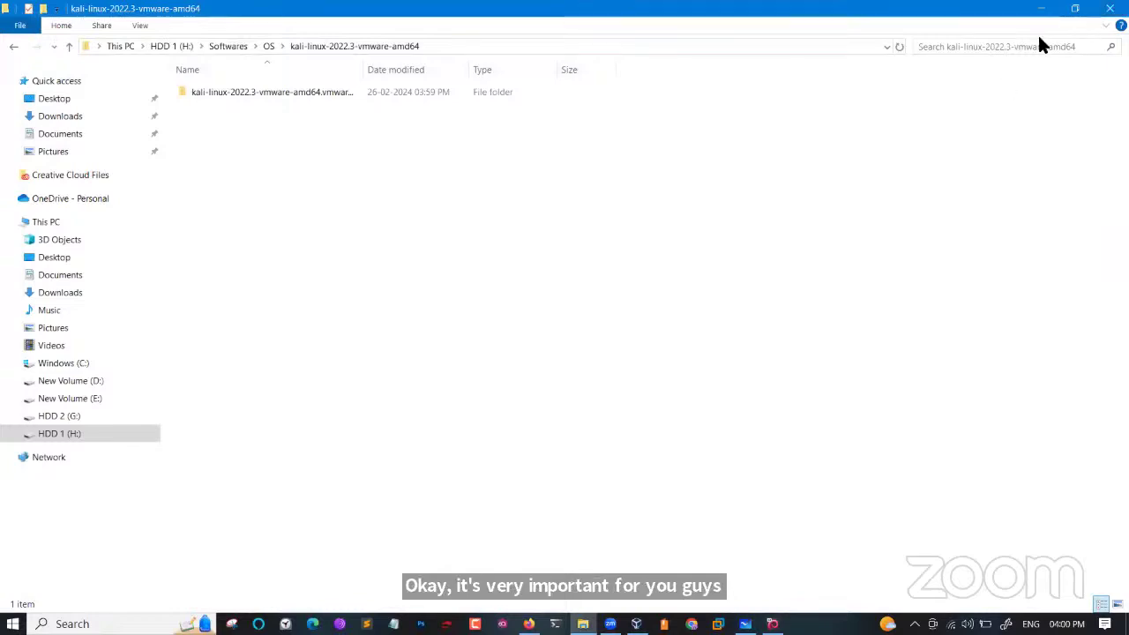
{"action": "left_click", "coordinate": [1110, 8]}
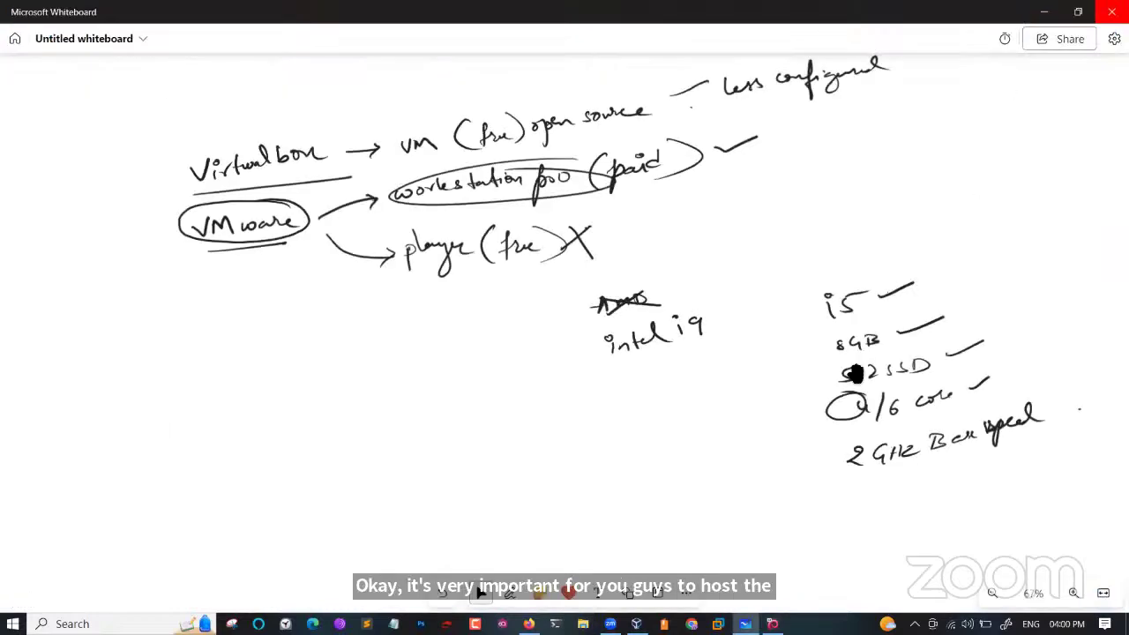
{"action": "left_click", "coordinate": [636, 624]}
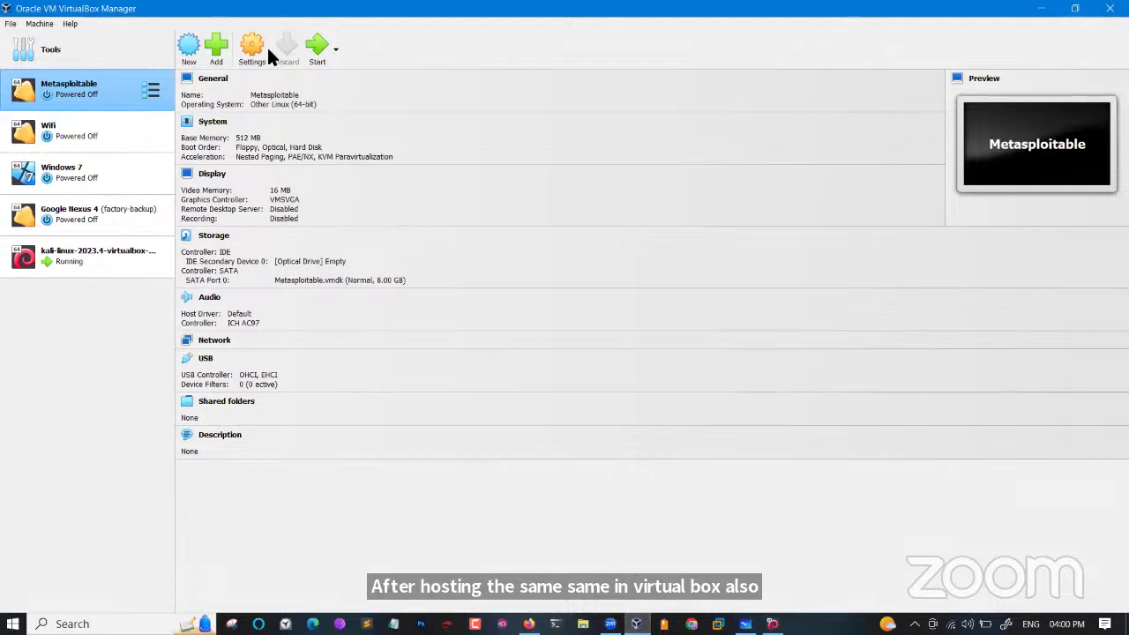
{"action": "left_click", "coordinate": [213, 57]}
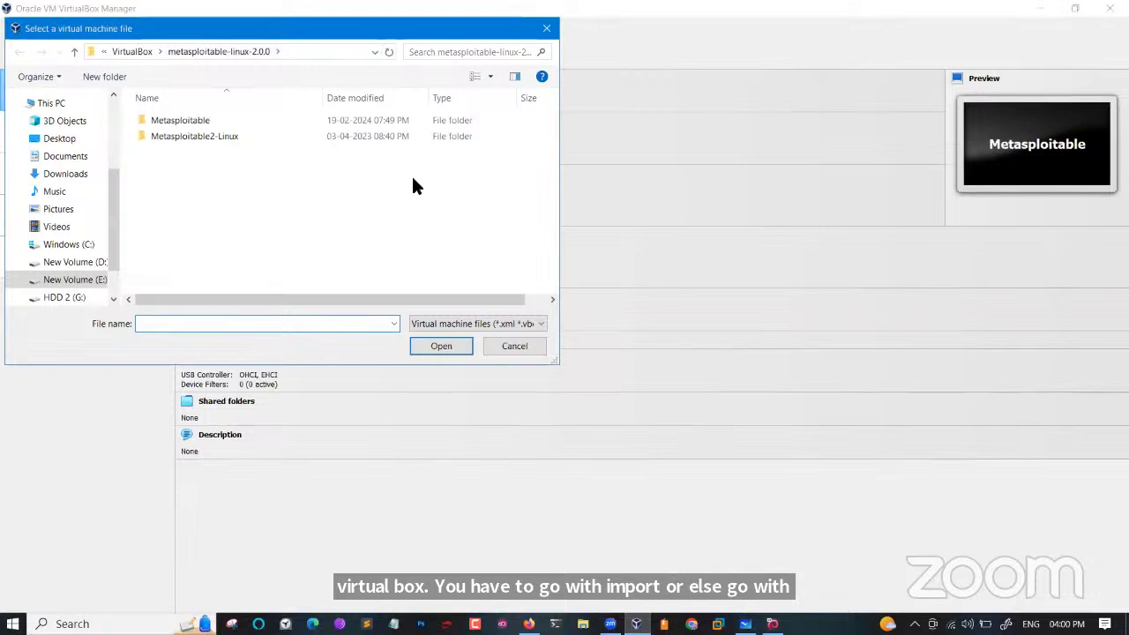
{"action": "left_click", "coordinate": [132, 50]}
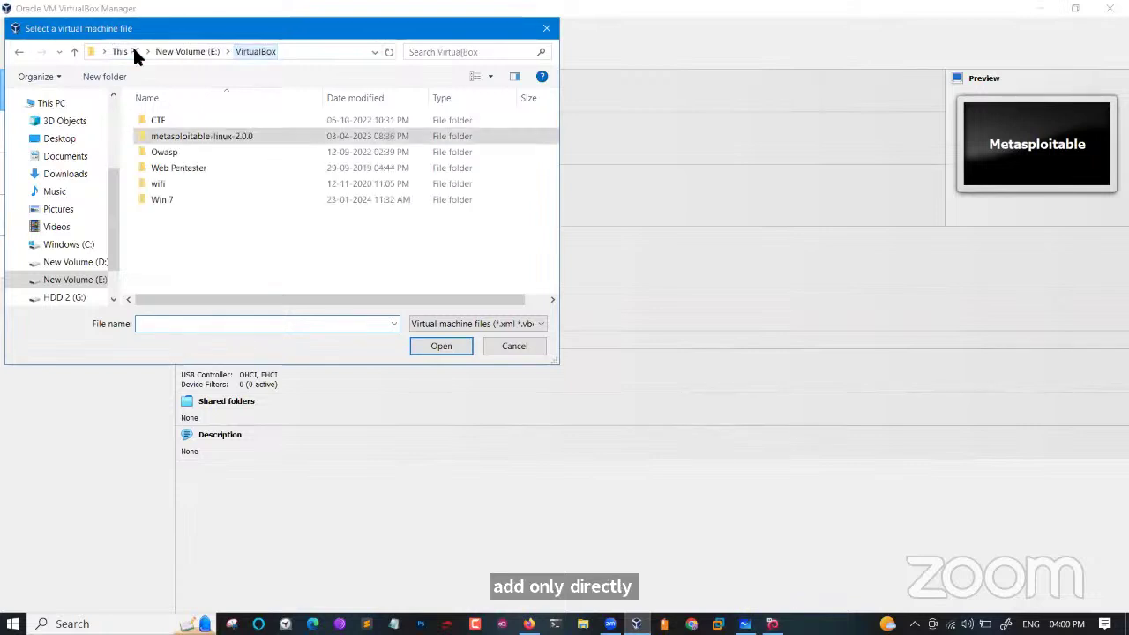
{"action": "left_click", "coordinate": [81, 298]}
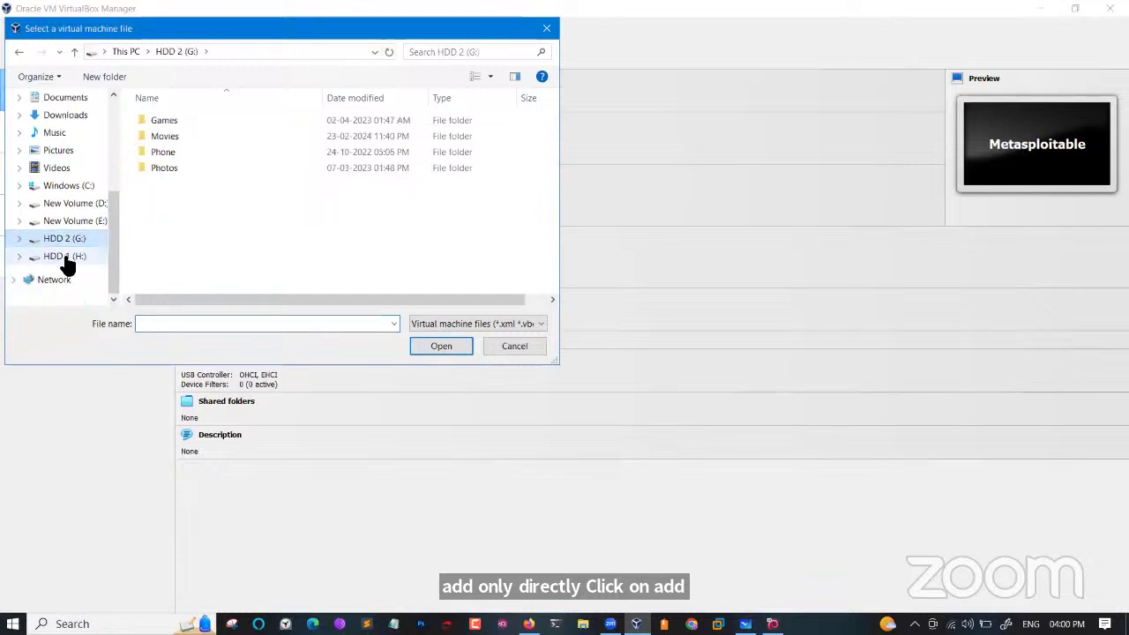
{"action": "left_click", "coordinate": [69, 257]}
{"action": "scroll", "coordinate": [157, 267], "scroll_direction": "down", "scroll_amount": 1}
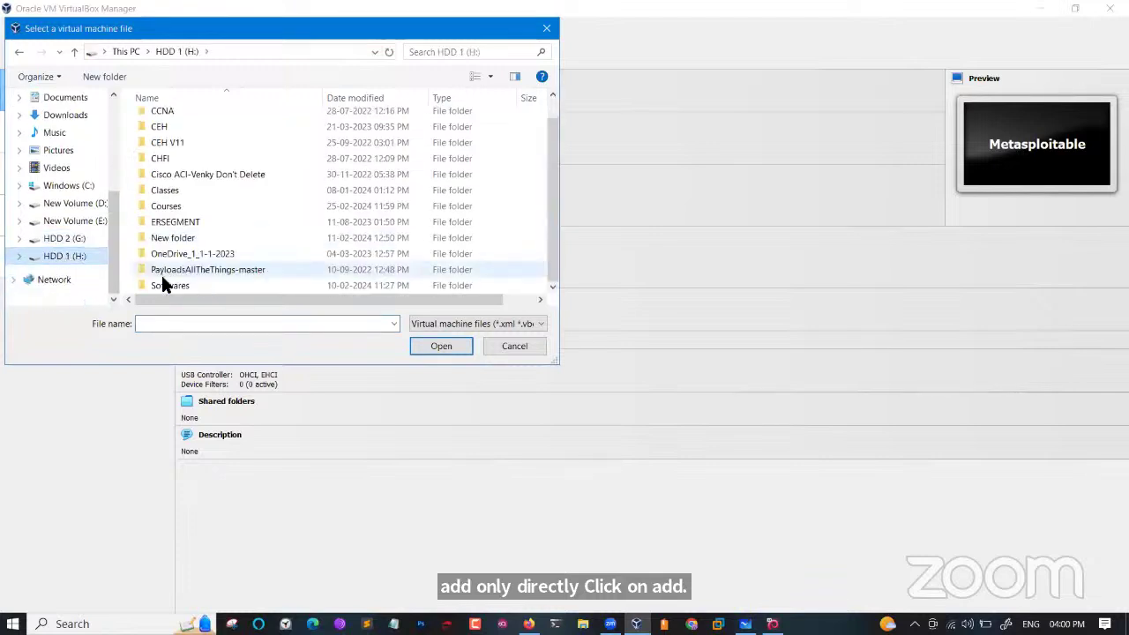
{"action": "double_click", "coordinate": [168, 285]}
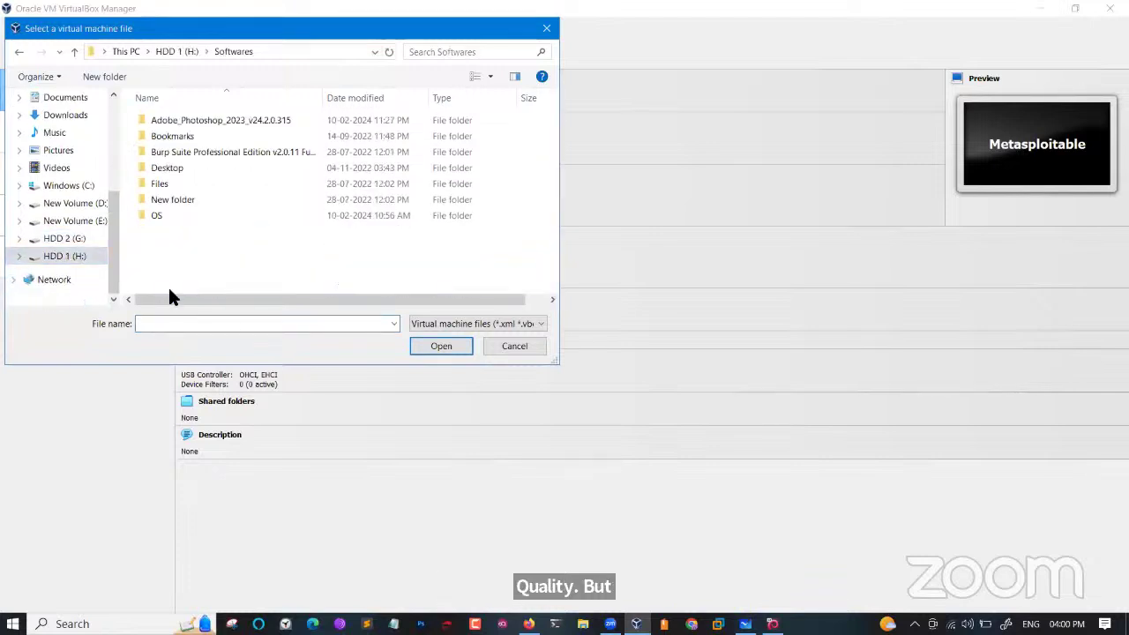
{"action": "double_click", "coordinate": [159, 216]}
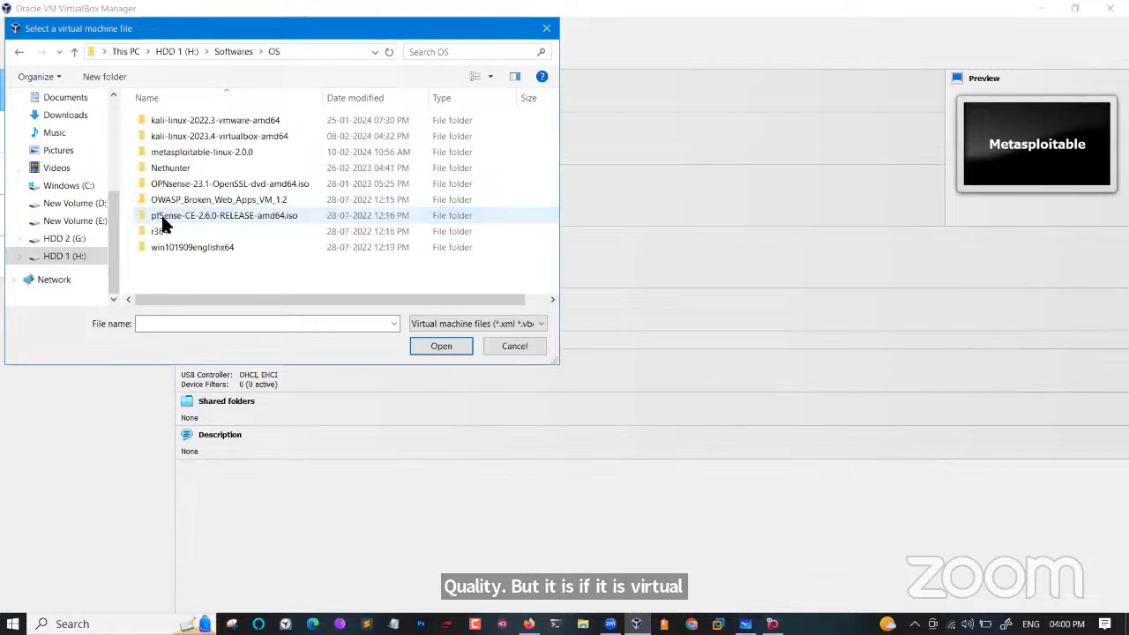
{"action": "double_click", "coordinate": [190, 140]}
{"action": "double_click", "coordinate": [182, 120]}
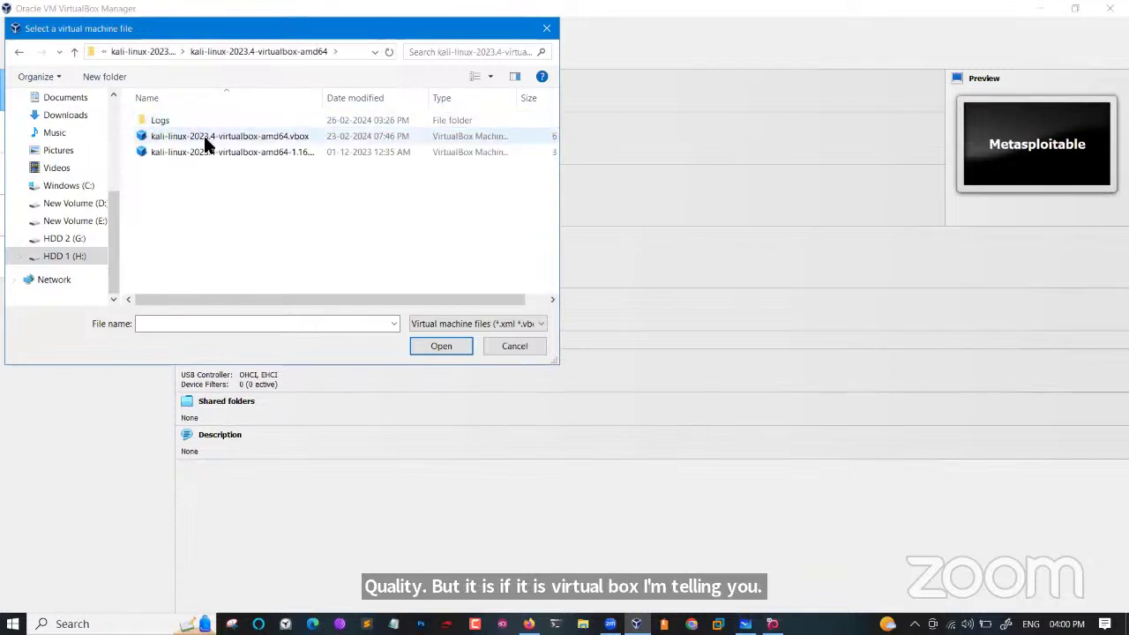
{"action": "left_click", "coordinate": [206, 138]}
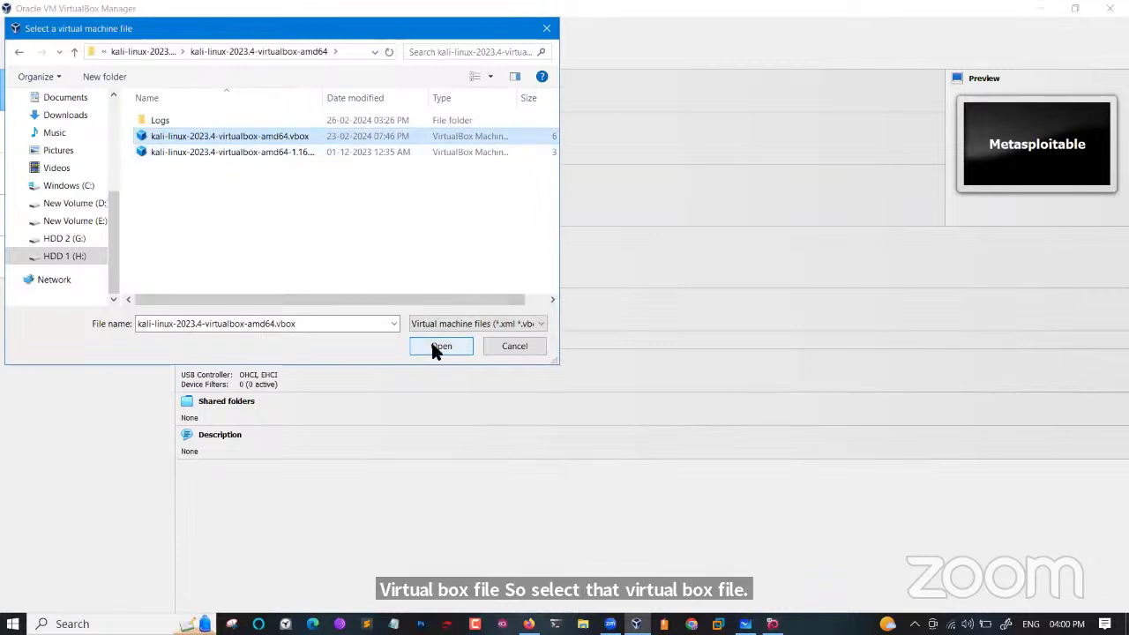
{"action": "left_click", "coordinate": [467, 345]}
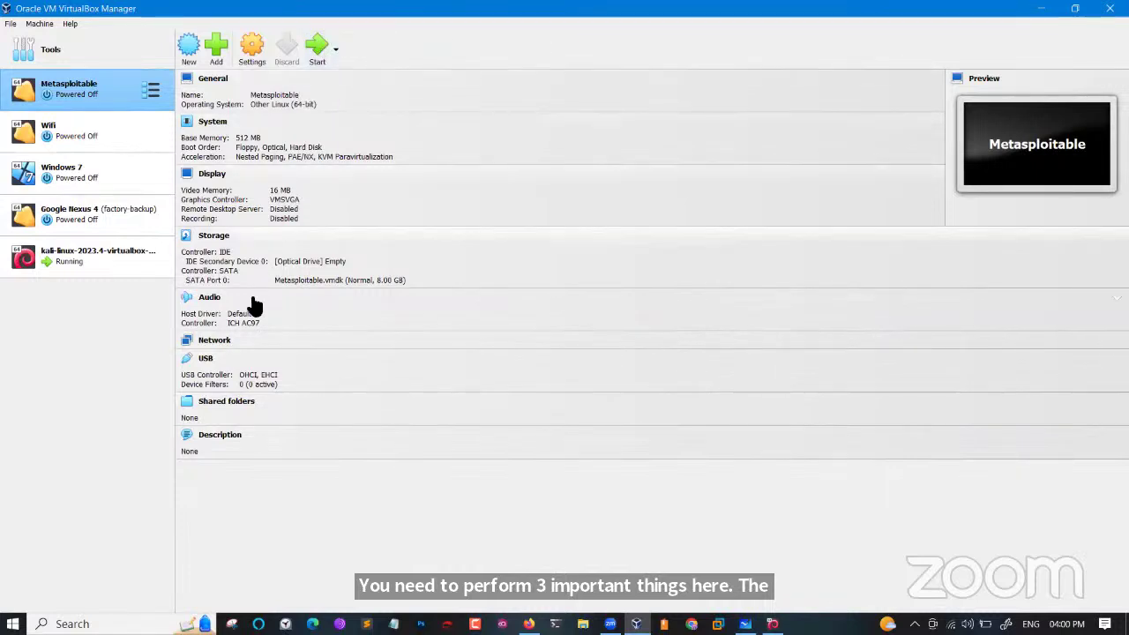
Confirm Metasploitable's adapter stays Bridged Adapter, then minimize its settings and the manager window.
{"action": "left_click", "coordinate": [212, 344]}
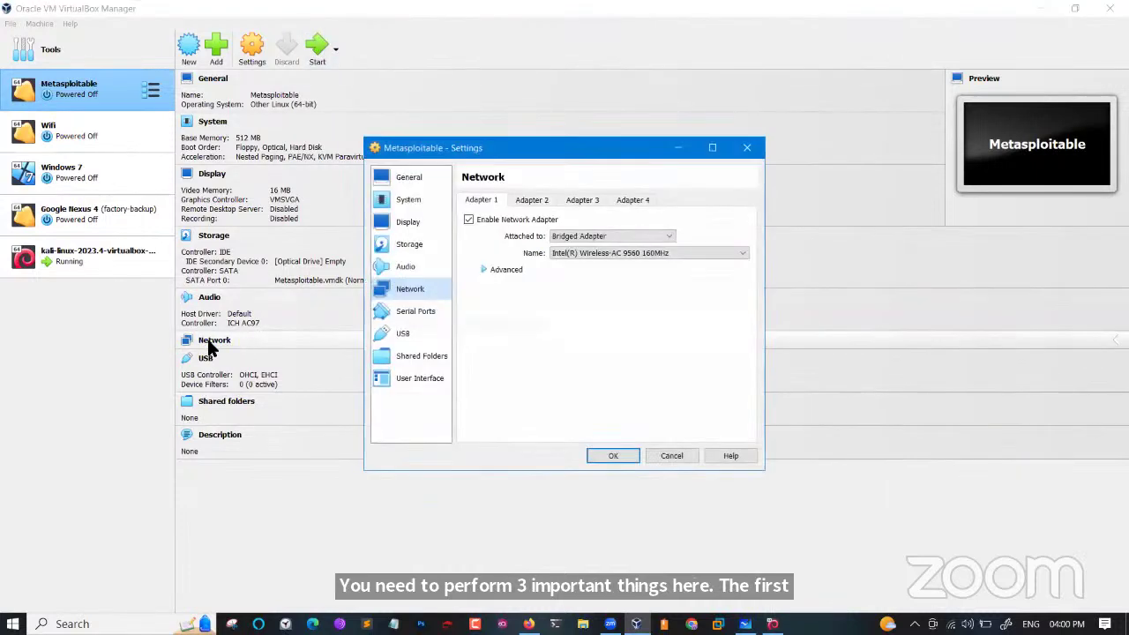
{"action": "left_click", "coordinate": [616, 233]}
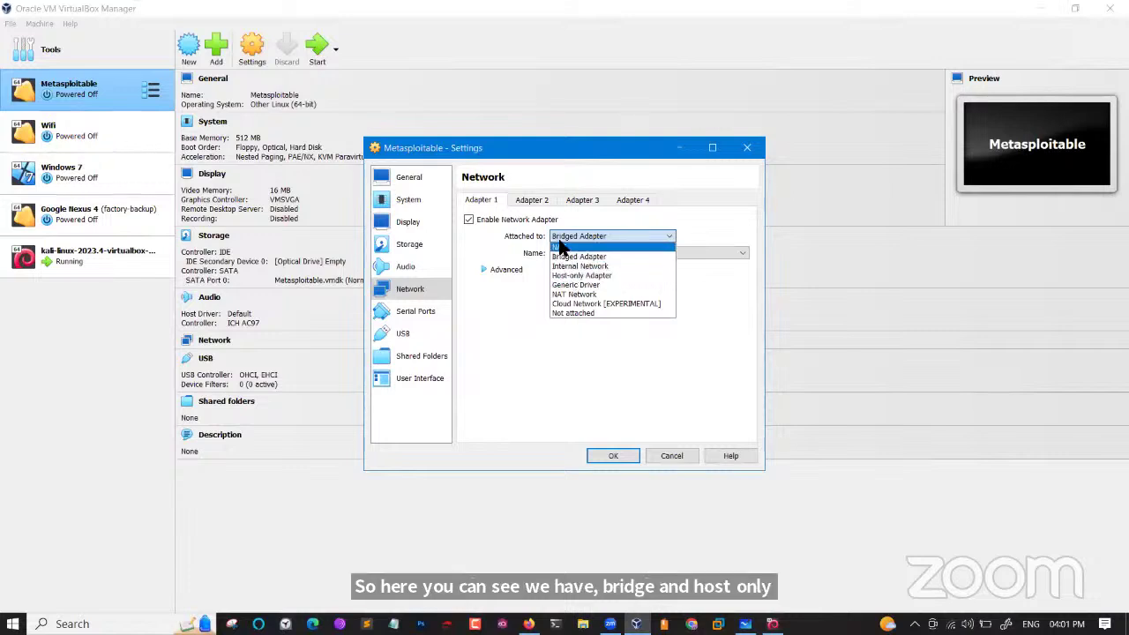
{"action": "left_click", "coordinate": [678, 214]}
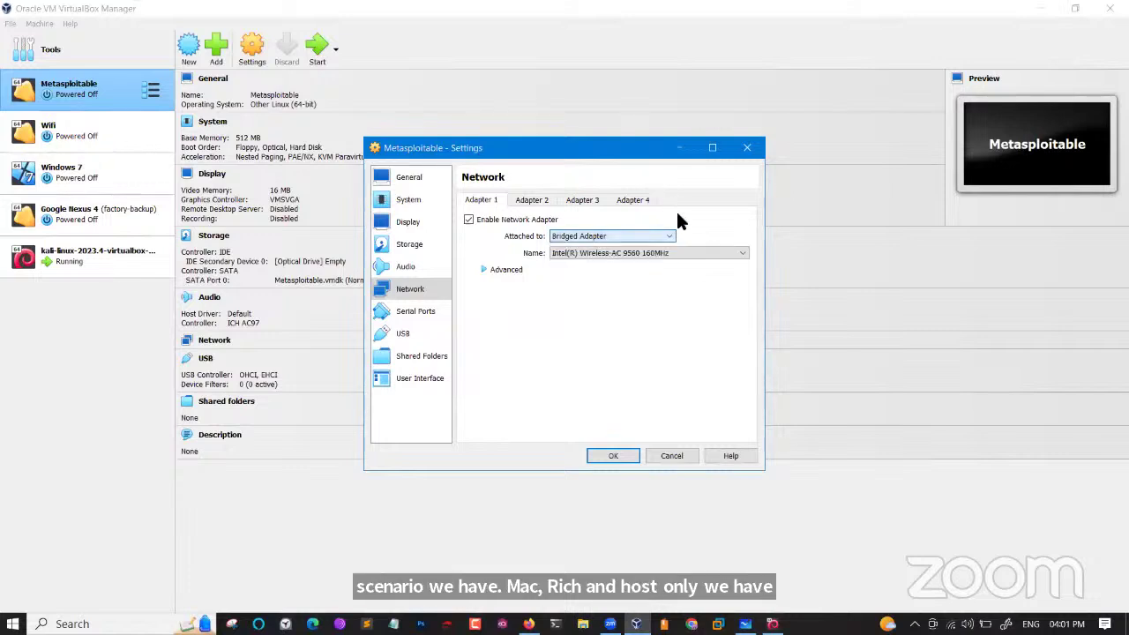
{"action": "left_click", "coordinate": [677, 149]}
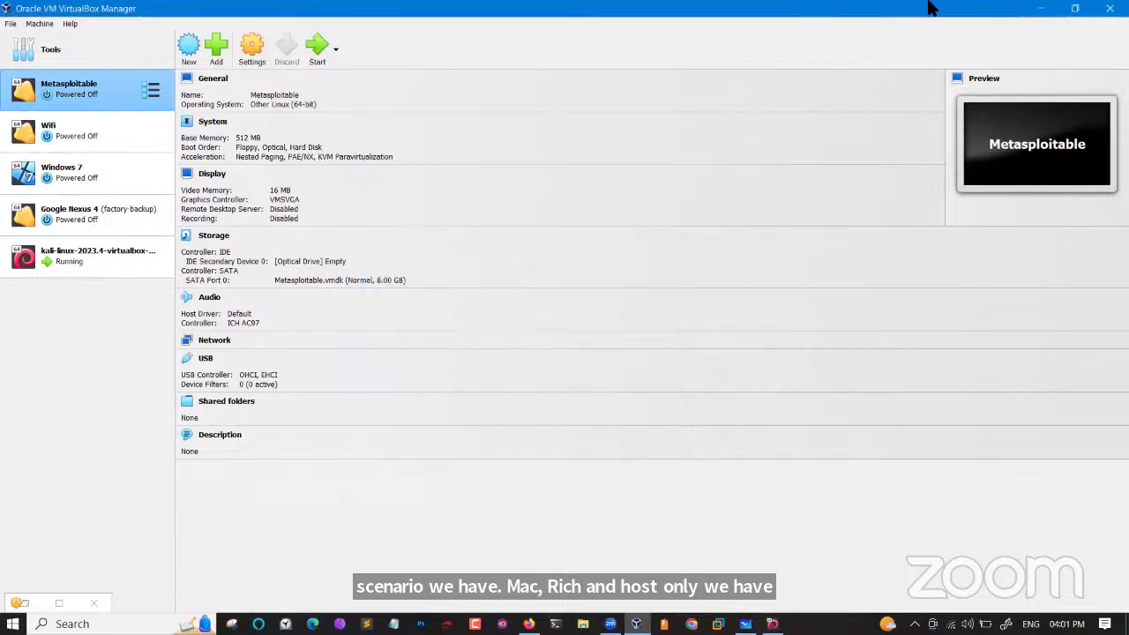
{"action": "left_click", "coordinate": [1041, 9]}
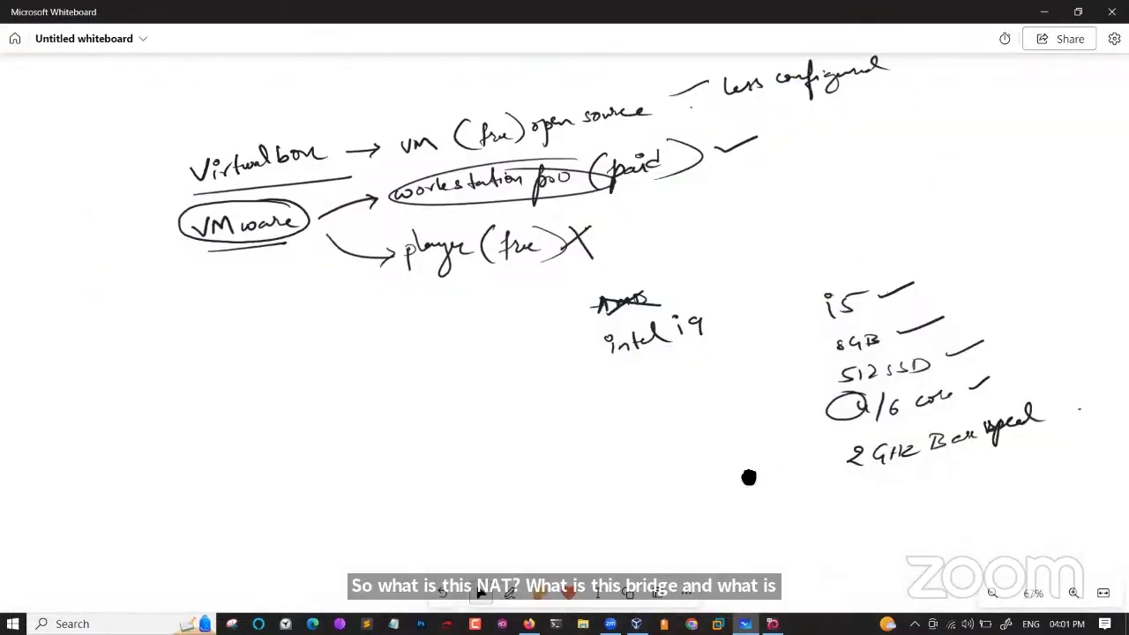
Draw box R with an arrow down to a host computer box, undoing a botched label.
{"action": "left_click_drag", "start_coordinate": [911, 353], "coordinate": [1078, 290]}
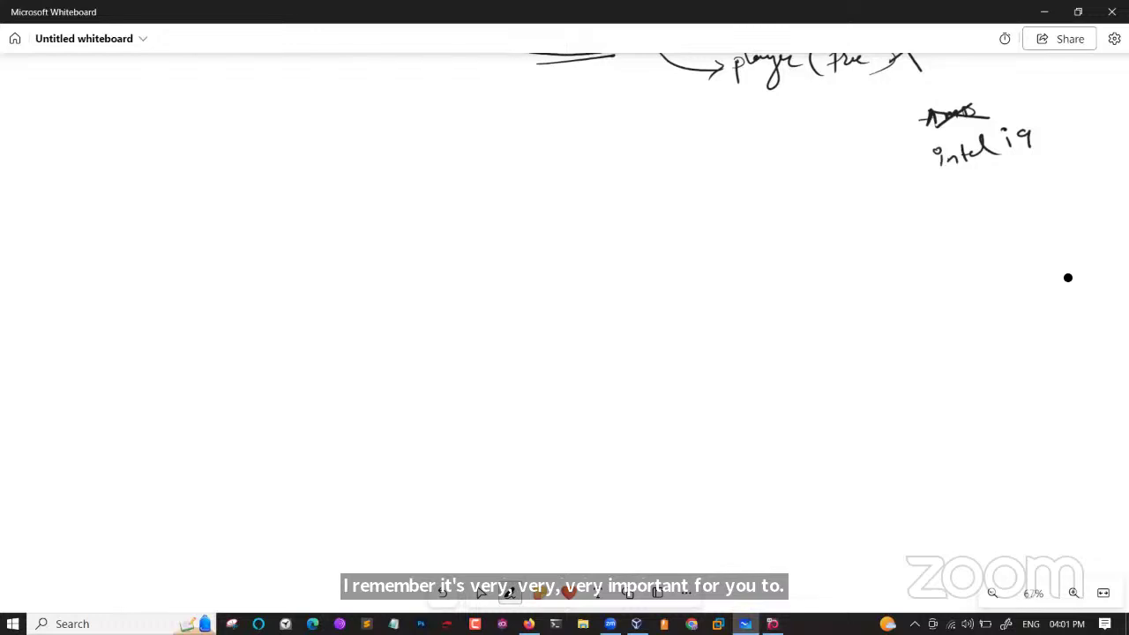
{"action": "mouse_move", "coordinate": [389, 218]}
{"action": "left_mouse_down"}
{"action": "mouse_move", "coordinate": [389, 244]}
{"action": "mouse_move", "coordinate": [390, 228]}
{"action": "mouse_move", "coordinate": [400, 237]}
{"action": "mouse_move", "coordinate": [374, 251]}
{"action": "mouse_move", "coordinate": [428, 232]}
{"action": "mouse_move", "coordinate": [399, 211]}
{"action": "left_mouse_up"}
{"action": "left_click", "coordinate": [481, 592]}
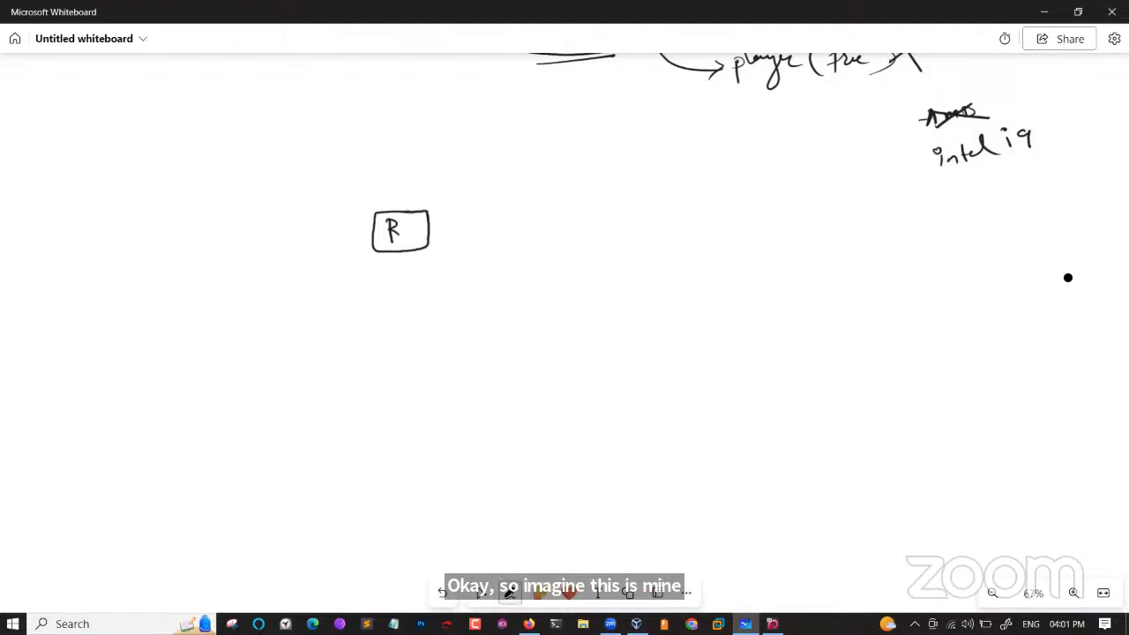
{"action": "mouse_move", "coordinate": [397, 253]}
{"action": "left_mouse_down"}
{"action": "mouse_move", "coordinate": [340, 294]}
{"action": "mouse_move", "coordinate": [345, 314]}
{"action": "mouse_move", "coordinate": [319, 353]}
{"action": "mouse_move", "coordinate": [343, 347]}
{"action": "left_mouse_up"}
{"action": "left_click_drag", "start_coordinate": [346, 334], "coordinate": [347, 347]}
{"action": "mouse_move", "coordinate": [344, 342]}
{"action": "left_mouse_down"}
{"action": "mouse_move", "coordinate": [355, 341]}
{"action": "mouse_move", "coordinate": [308, 334]}
{"action": "mouse_move", "coordinate": [380, 361]}
{"action": "mouse_move", "coordinate": [368, 325]}
{"action": "left_mouse_up"}
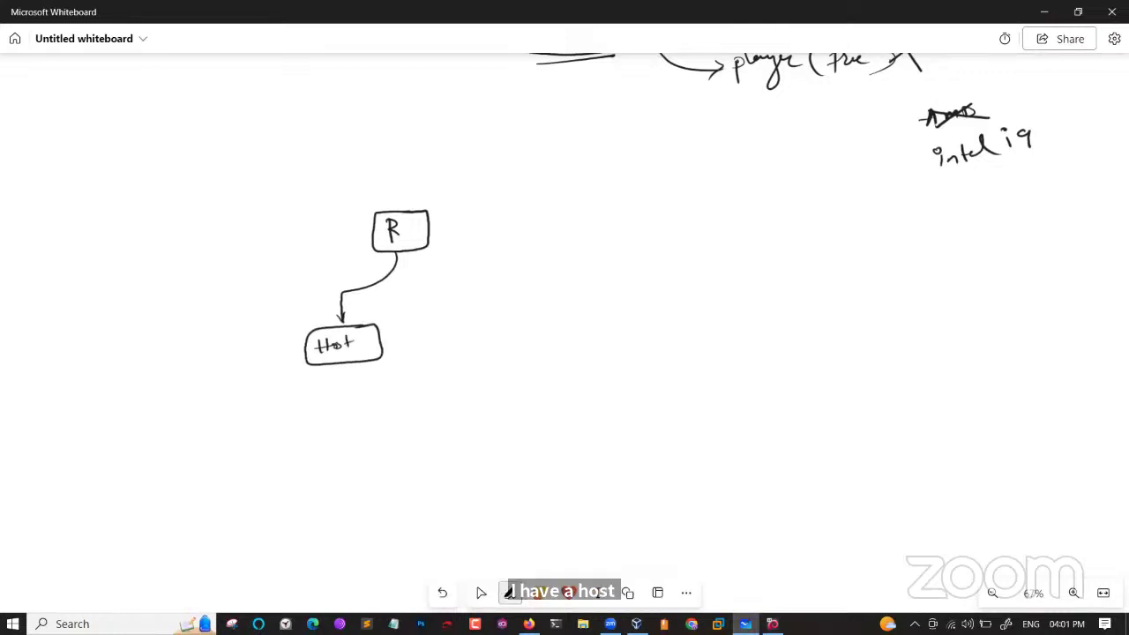
{"action": "key", "text": "ctrl+z"}
{"action": "key", "text": "ctrl+z"}
{"action": "key", "text": "ctrl+z"}
{"action": "key", "text": "ctrl+z"}
{"action": "key", "text": "ctrl+z"}
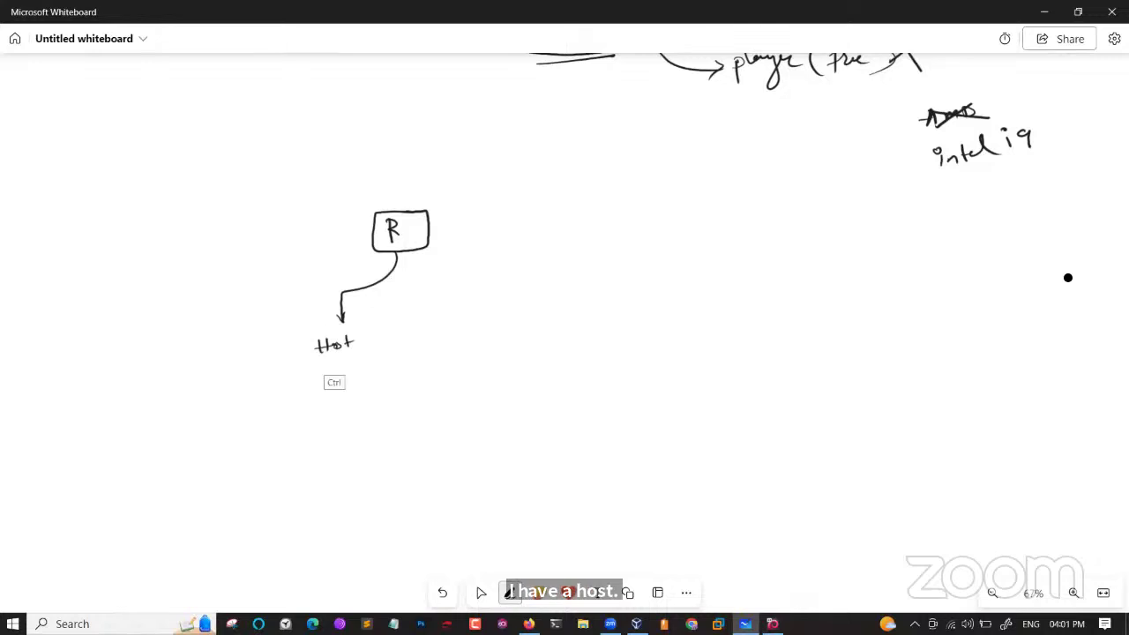
{"action": "key", "text": "ctrl+z"}
{"action": "mouse_move", "coordinate": [325, 352]}
{"action": "left_mouse_down"}
{"action": "mouse_move", "coordinate": [326, 328]}
{"action": "mouse_move", "coordinate": [365, 324]}
{"action": "mouse_move", "coordinate": [327, 352]}
{"action": "mouse_move", "coordinate": [356, 371]}
{"action": "mouse_move", "coordinate": [353, 344]}
{"action": "mouse_move", "coordinate": [352, 420]}
{"action": "mouse_move", "coordinate": [356, 410]}
{"action": "mouse_move", "coordinate": [329, 450]}
{"action": "mouse_move", "coordinate": [425, 440]}
{"action": "mouse_move", "coordinate": [331, 448]}
{"action": "mouse_move", "coordinate": [356, 431]}
{"action": "mouse_move", "coordinate": [371, 441]}
{"action": "mouse_move", "coordinate": [416, 432]}
{"action": "left_mouse_up"}
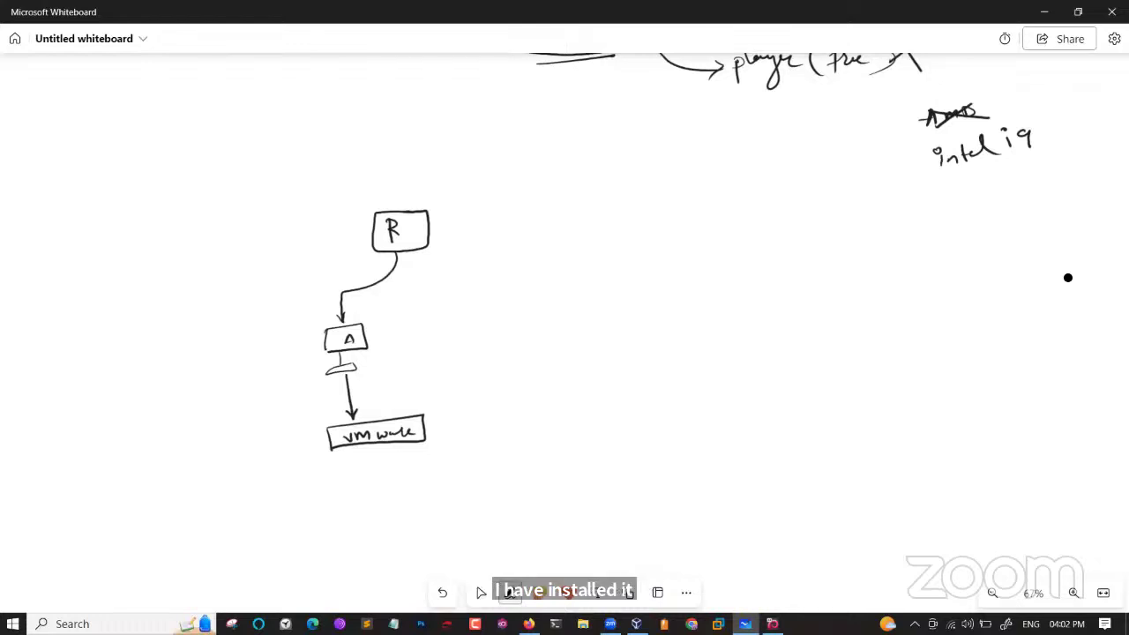
Add arrows from VMware down to kali and right to a second machine, plus a Bridge arrow.
{"action": "left_click_drag", "start_coordinate": [370, 445], "coordinate": [375, 457]}
{"action": "mouse_move", "coordinate": [324, 483]}
{"action": "left_mouse_down"}
{"action": "mouse_move", "coordinate": [360, 517]}
{"action": "mouse_move", "coordinate": [323, 527]}
{"action": "mouse_move", "coordinate": [347, 541]}
{"action": "mouse_move", "coordinate": [349, 512]}
{"action": "left_mouse_up"}
{"action": "left_click_drag", "start_coordinate": [350, 518], "coordinate": [354, 510]}
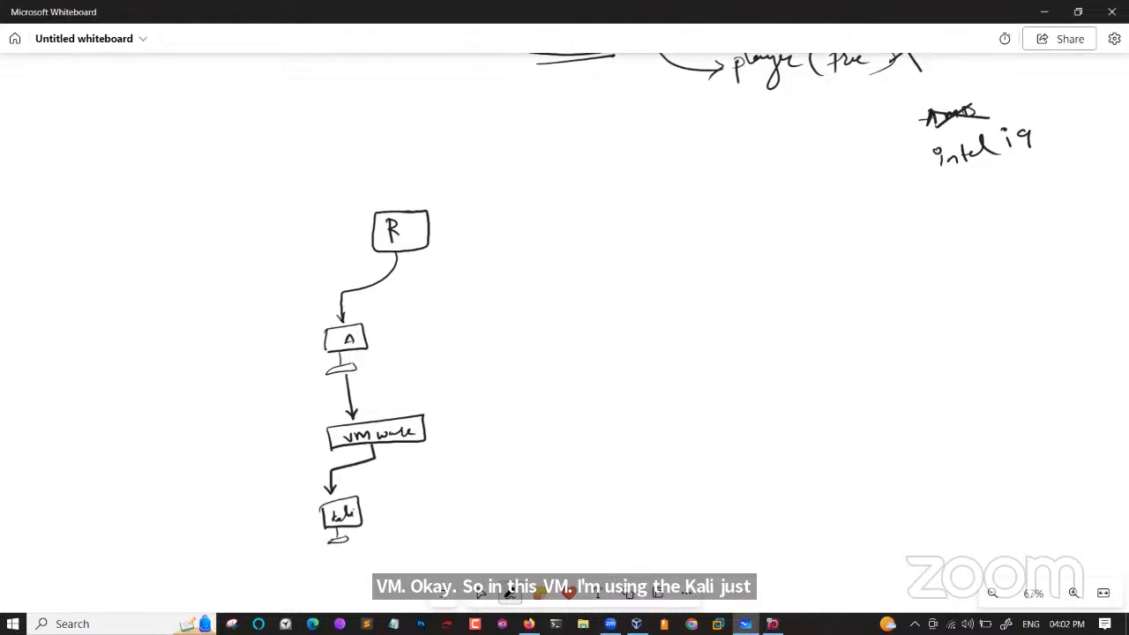
{"action": "mouse_move", "coordinate": [374, 457]}
{"action": "left_mouse_down"}
{"action": "mouse_move", "coordinate": [423, 454]}
{"action": "mouse_move", "coordinate": [429, 485]}
{"action": "left_mouse_up"}
{"action": "mouse_move", "coordinate": [422, 477]}
{"action": "left_mouse_down"}
{"action": "mouse_move", "coordinate": [465, 510]}
{"action": "mouse_move", "coordinate": [425, 511]}
{"action": "mouse_move", "coordinate": [442, 527]}
{"action": "mouse_move", "coordinate": [442, 499]}
{"action": "mouse_move", "coordinate": [461, 494]}
{"action": "left_mouse_up"}
{"action": "left_click", "coordinate": [480, 593]}
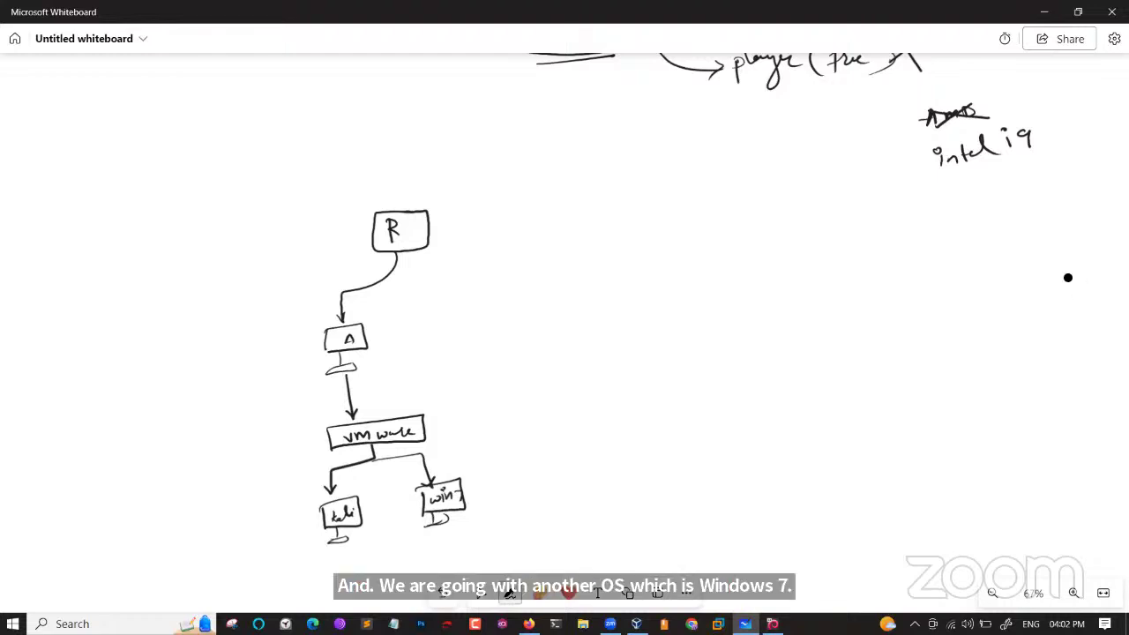
{"action": "left_click_drag", "start_coordinate": [319, 516], "coordinate": [267, 519]}
{"action": "mouse_move", "coordinate": [176, 510]}
{"action": "left_mouse_down"}
{"action": "mouse_move", "coordinate": [177, 527]}
{"action": "mouse_move", "coordinate": [210, 517]}
{"action": "mouse_move", "coordinate": [226, 529]}
{"action": "mouse_move", "coordinate": [243, 513]}
{"action": "left_mouse_up"}
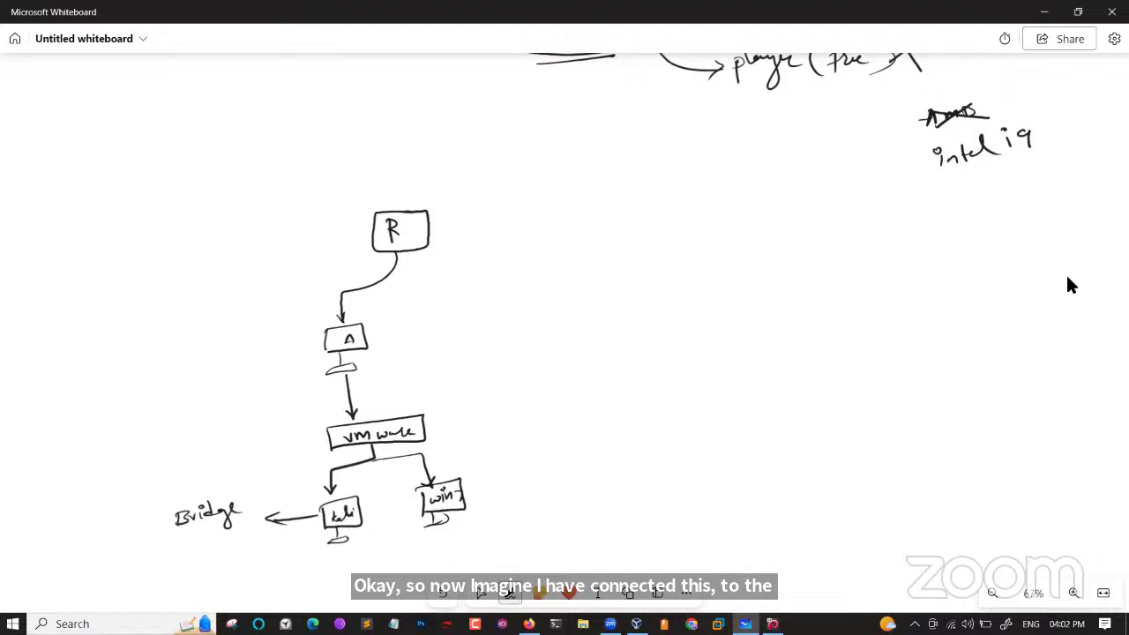
{"action": "key", "text": "alt+Tab"}
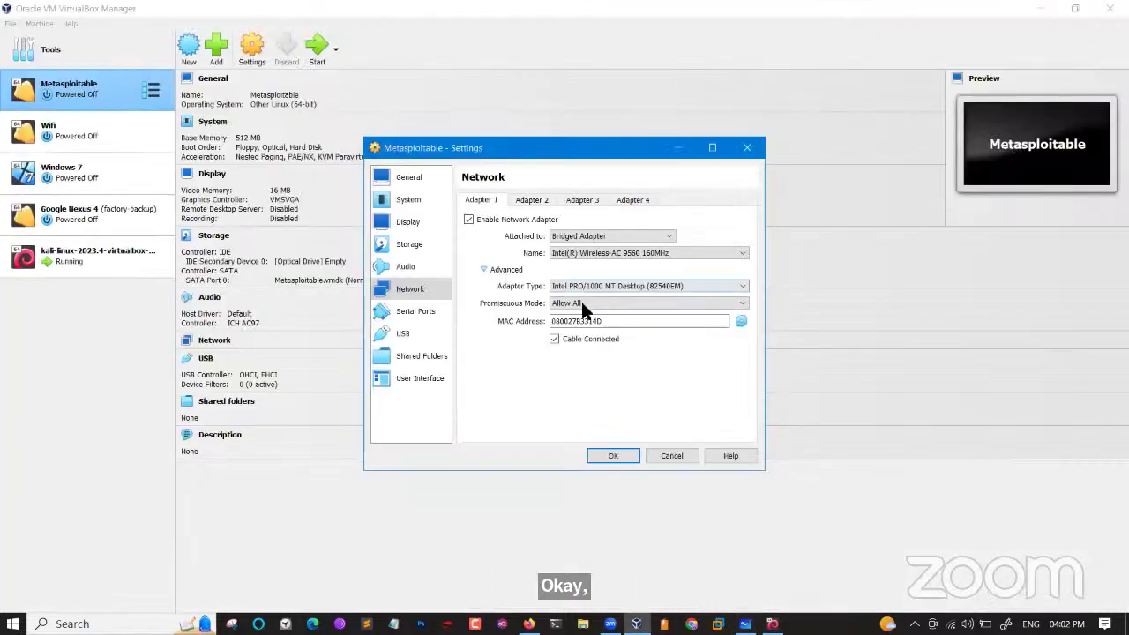
Keep Metasploitable's promiscuous mode at Allow All, save the settings, and return to Whiteboard.
{"action": "left_click", "coordinate": [600, 300]}
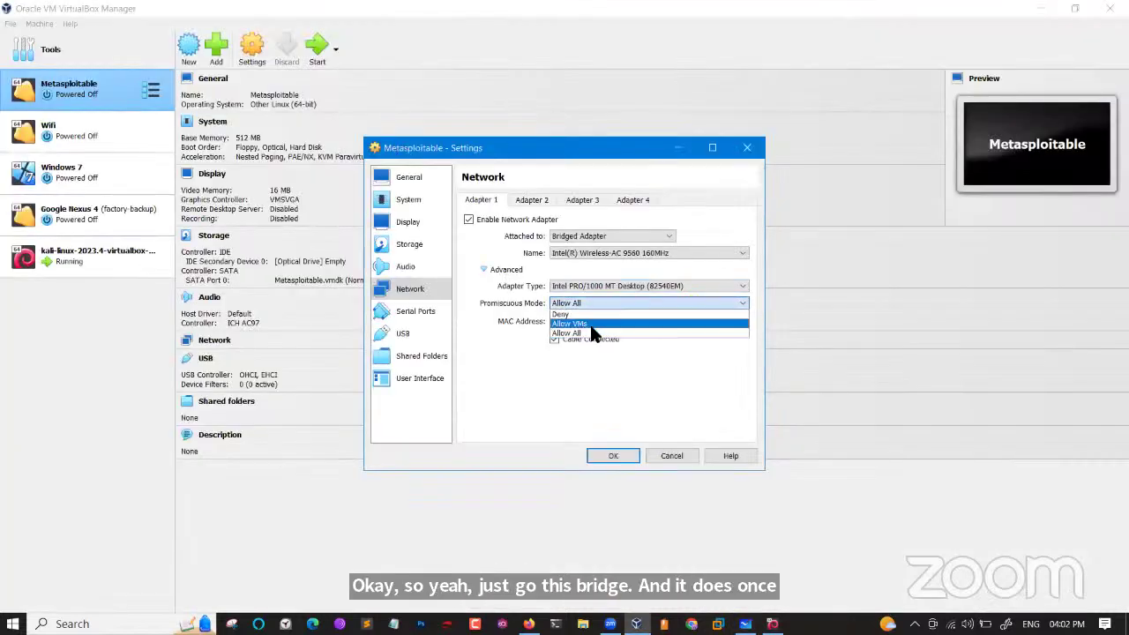
{"action": "left_click", "coordinate": [591, 332]}
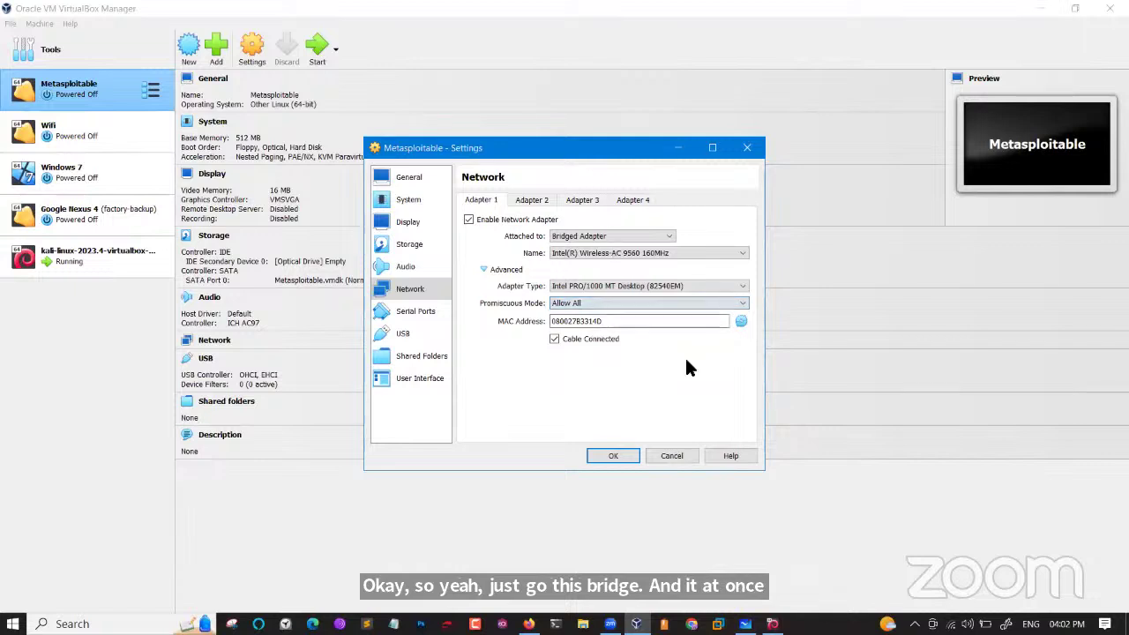
{"action": "left_click", "coordinate": [613, 455]}
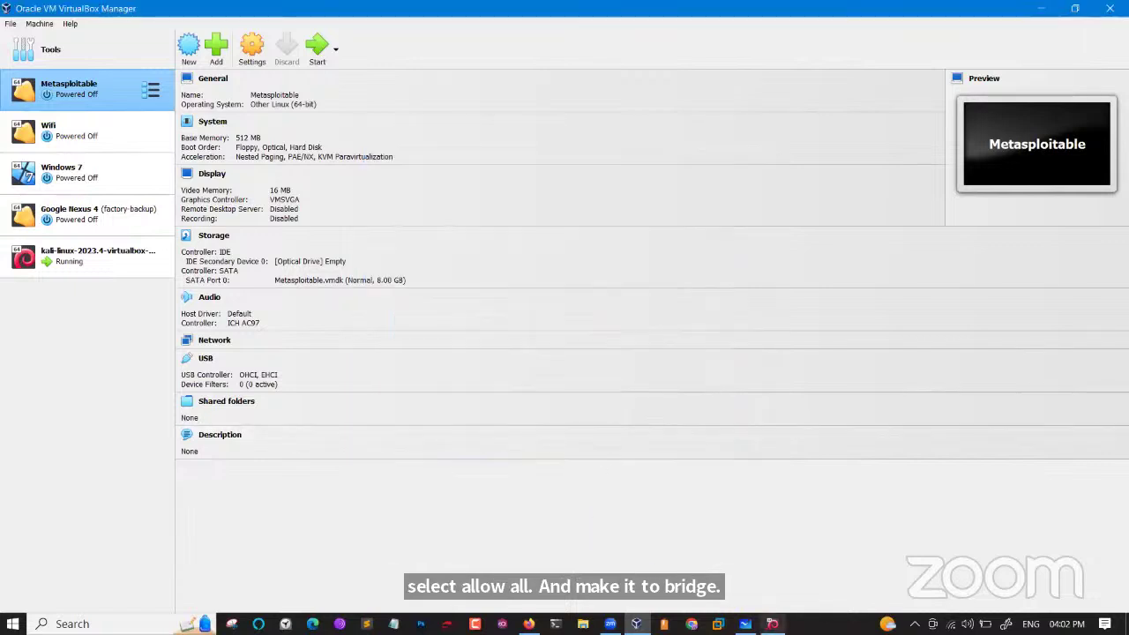
{"action": "left_click", "coordinate": [745, 624]}
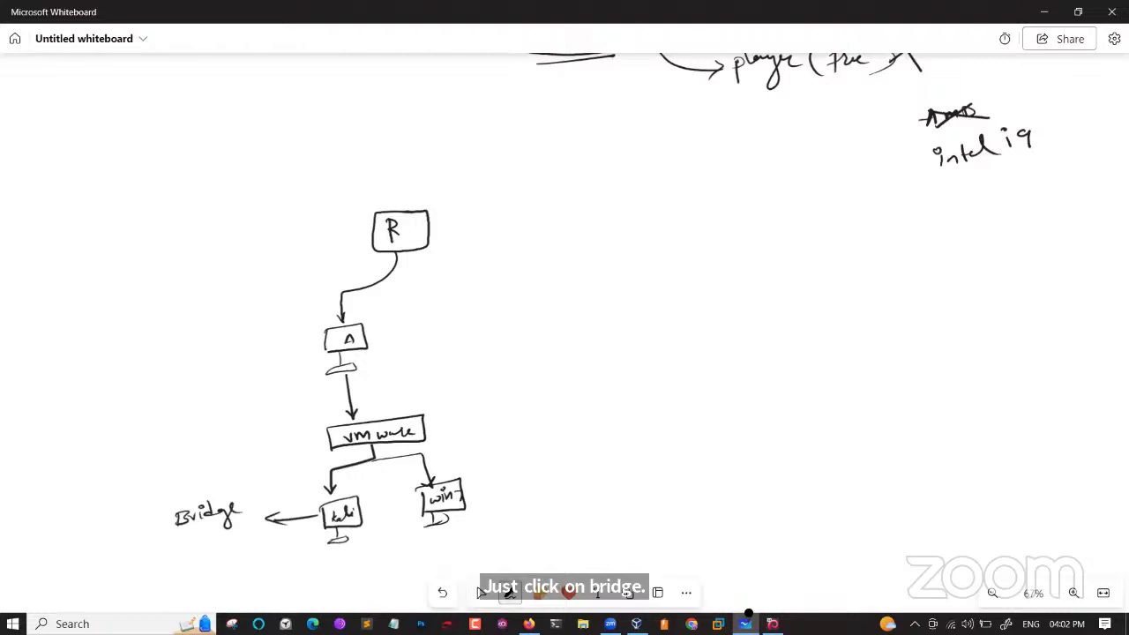
Draw connectors from R to two new computers labelled B and C.
{"action": "mouse_move", "coordinate": [398, 256]}
{"action": "left_mouse_down"}
{"action": "mouse_move", "coordinate": [481, 276]}
{"action": "mouse_move", "coordinate": [487, 294]}
{"action": "mouse_move", "coordinate": [501, 286]}
{"action": "left_mouse_up"}
{"action": "mouse_move", "coordinate": [510, 291]}
{"action": "left_mouse_down"}
{"action": "mouse_move", "coordinate": [488, 322]}
{"action": "mouse_move", "coordinate": [523, 321]}
{"action": "left_mouse_up"}
{"action": "mouse_move", "coordinate": [523, 321]}
{"action": "left_mouse_down"}
{"action": "mouse_move", "coordinate": [487, 324]}
{"action": "mouse_move", "coordinate": [513, 332]}
{"action": "left_mouse_up"}
{"action": "left_click_drag", "start_coordinate": [498, 300], "coordinate": [500, 314]}
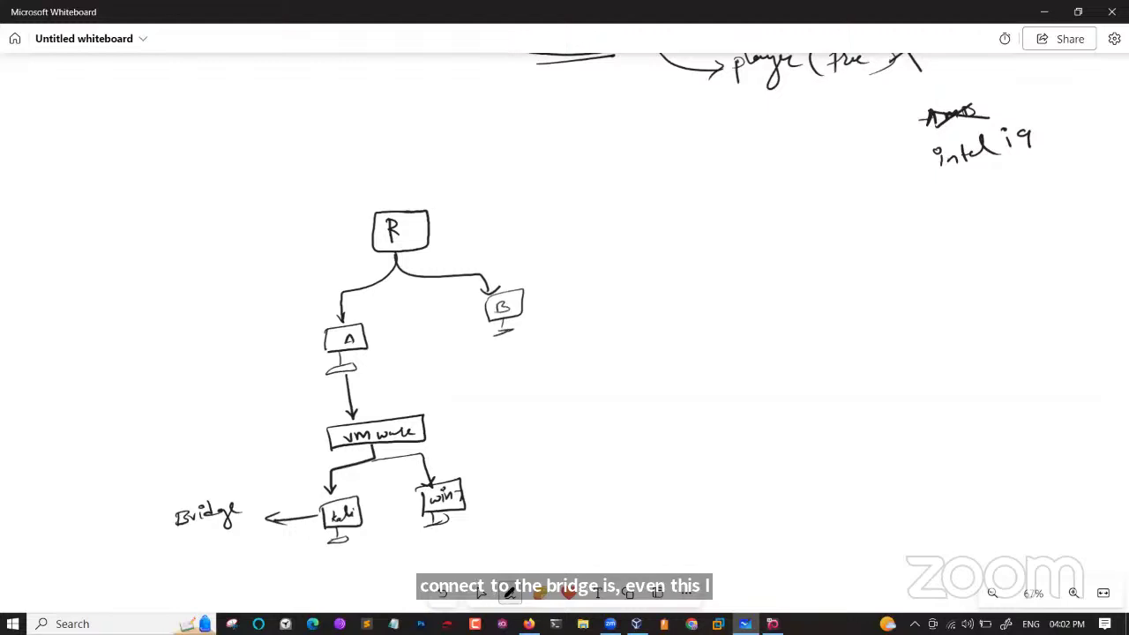
{"action": "mouse_move", "coordinate": [443, 275]}
{"action": "left_mouse_down"}
{"action": "mouse_move", "coordinate": [529, 264]}
{"action": "mouse_move", "coordinate": [625, 279]}
{"action": "left_mouse_up"}
{"action": "mouse_move", "coordinate": [600, 289]}
{"action": "left_mouse_down"}
{"action": "mouse_move", "coordinate": [598, 313]}
{"action": "mouse_move", "coordinate": [633, 309]}
{"action": "left_mouse_up"}
{"action": "mouse_move", "coordinate": [631, 314]}
{"action": "left_mouse_down"}
{"action": "mouse_move", "coordinate": [603, 316]}
{"action": "mouse_move", "coordinate": [628, 326]}
{"action": "left_mouse_up"}
{"action": "left_click_drag", "start_coordinate": [622, 301], "coordinate": [622, 309]}
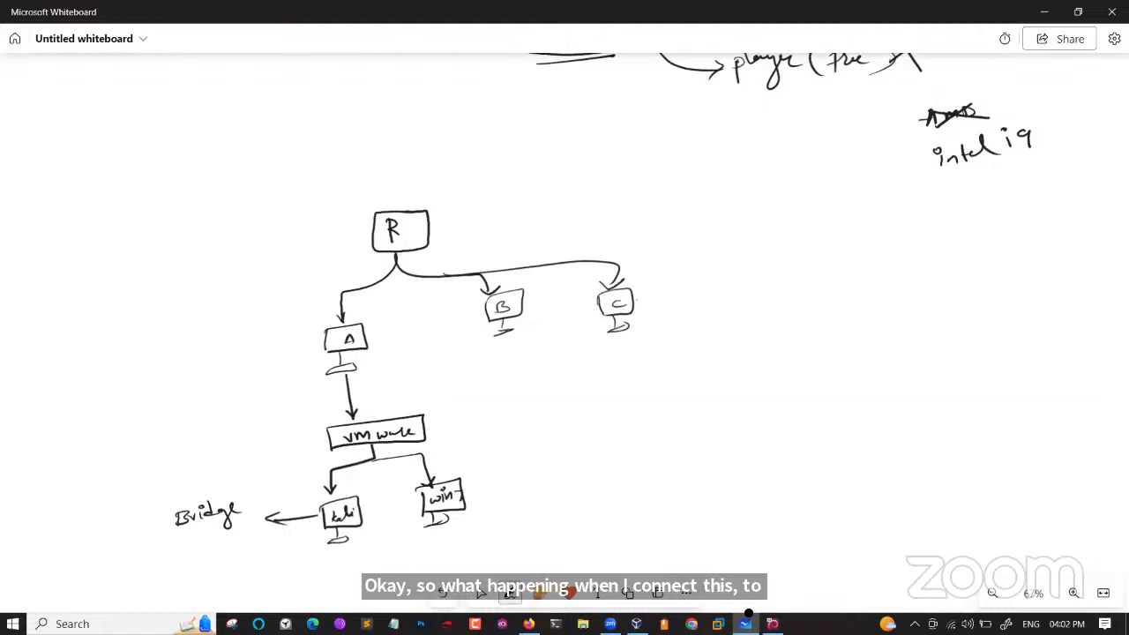
Curve arrows from kali to R, B and C, and underline the Bridge label.
{"action": "mouse_move", "coordinate": [319, 507]}
{"action": "left_mouse_down"}
{"action": "mouse_move", "coordinate": [296, 497]}
{"action": "mouse_move", "coordinate": [259, 428]}
{"action": "mouse_move", "coordinate": [273, 383]}
{"action": "mouse_move", "coordinate": [307, 349]}
{"action": "mouse_move", "coordinate": [299, 304]}
{"action": "mouse_move", "coordinate": [342, 238]}
{"action": "mouse_move", "coordinate": [367, 234]}
{"action": "left_mouse_up"}
{"action": "left_click_drag", "start_coordinate": [367, 233], "coordinate": [351, 248]}
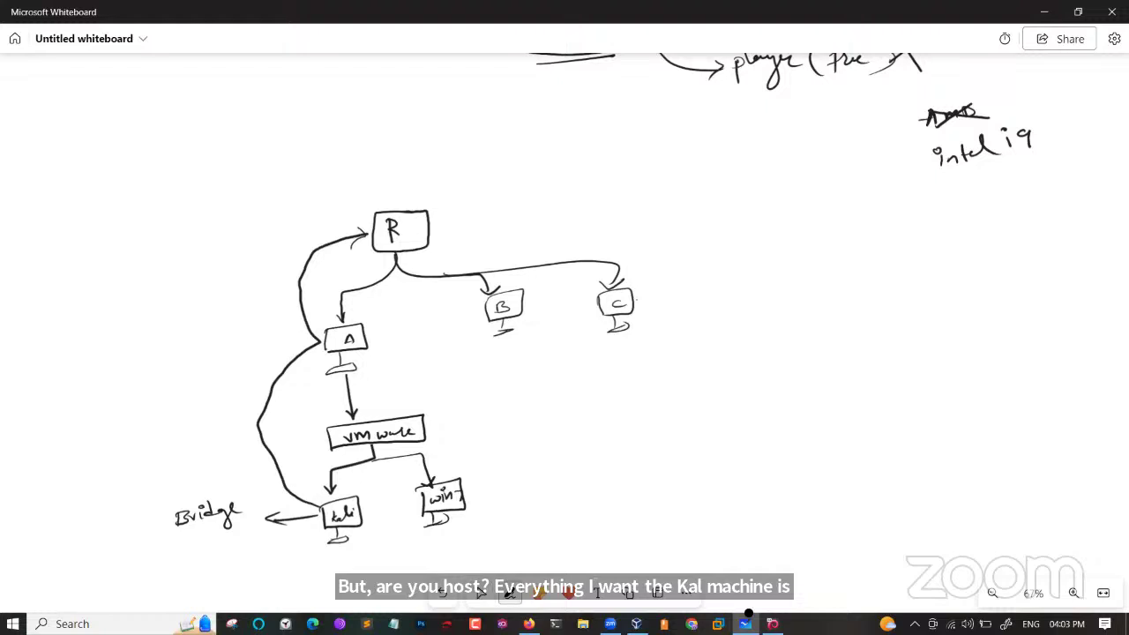
{"action": "left_click_drag", "start_coordinate": [357, 351], "coordinate": [384, 358]}
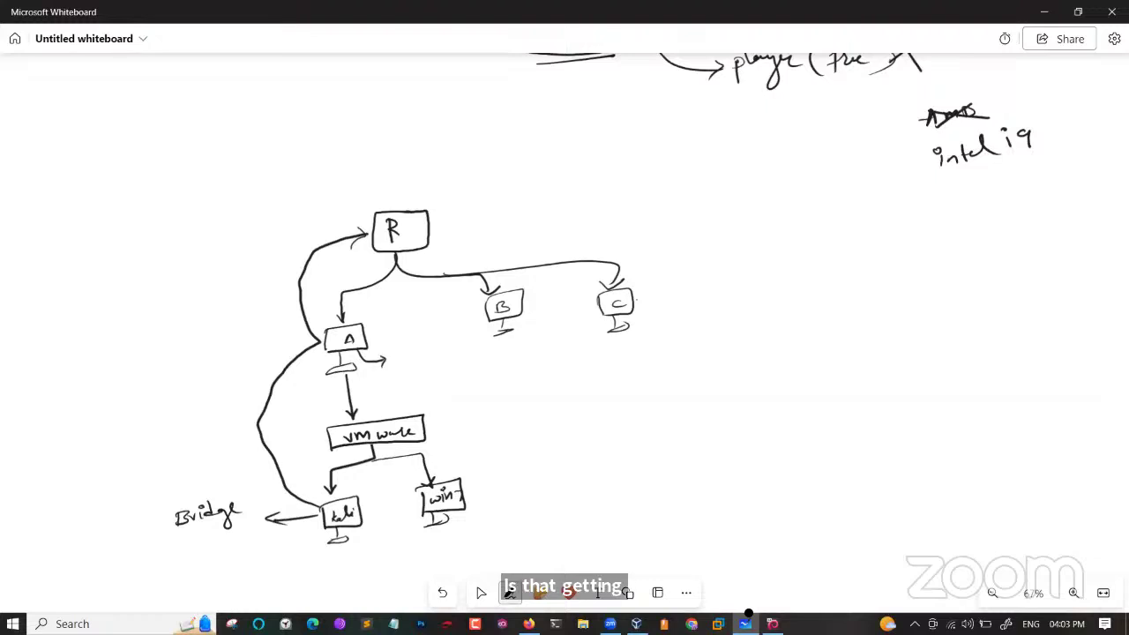
{"action": "left_click_drag", "start_coordinate": [170, 532], "coordinate": [246, 521]}
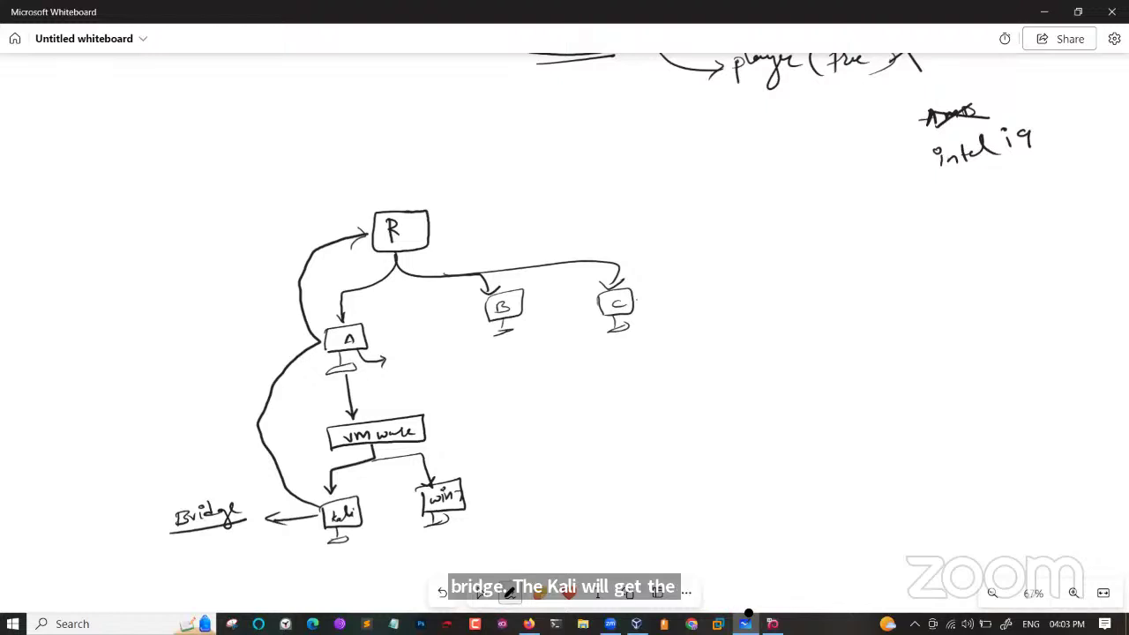
{"action": "left_click_drag", "start_coordinate": [386, 200], "coordinate": [429, 184]}
{"action": "mouse_move", "coordinate": [354, 520]}
{"action": "left_mouse_down"}
{"action": "mouse_move", "coordinate": [384, 535]}
{"action": "mouse_move", "coordinate": [602, 457]}
{"action": "mouse_move", "coordinate": [527, 312]}
{"action": "mouse_move", "coordinate": [529, 328]}
{"action": "mouse_move", "coordinate": [559, 309]}
{"action": "left_mouse_up"}
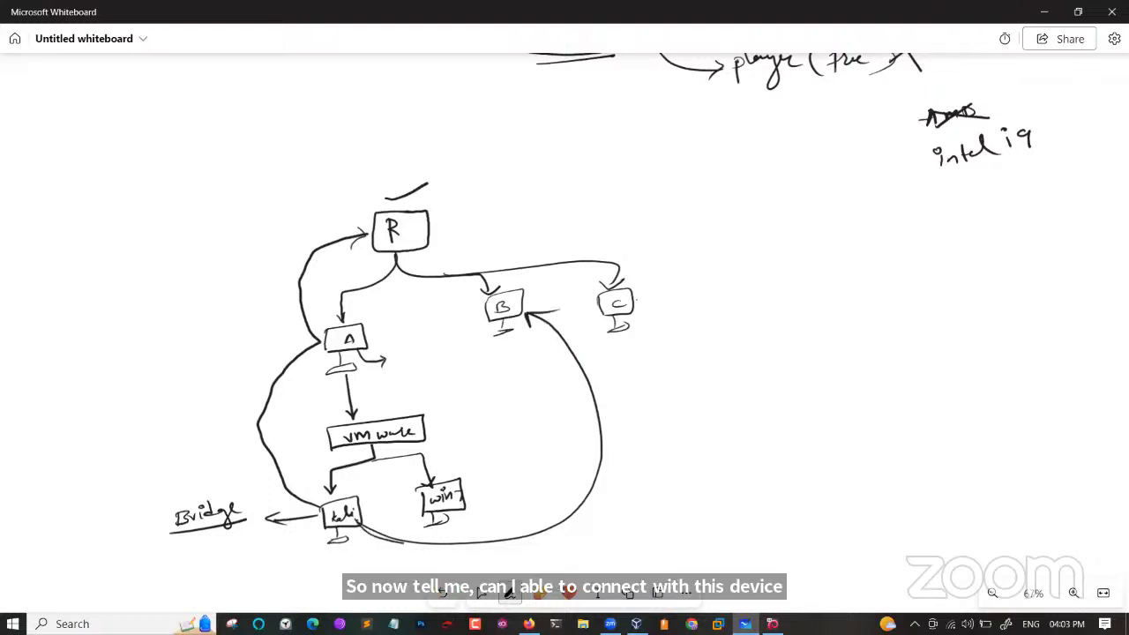
{"action": "mouse_move", "coordinate": [355, 522]}
{"action": "left_mouse_down"}
{"action": "mouse_move", "coordinate": [671, 425]}
{"action": "mouse_move", "coordinate": [640, 325]}
{"action": "mouse_move", "coordinate": [670, 330]}
{"action": "left_mouse_up"}
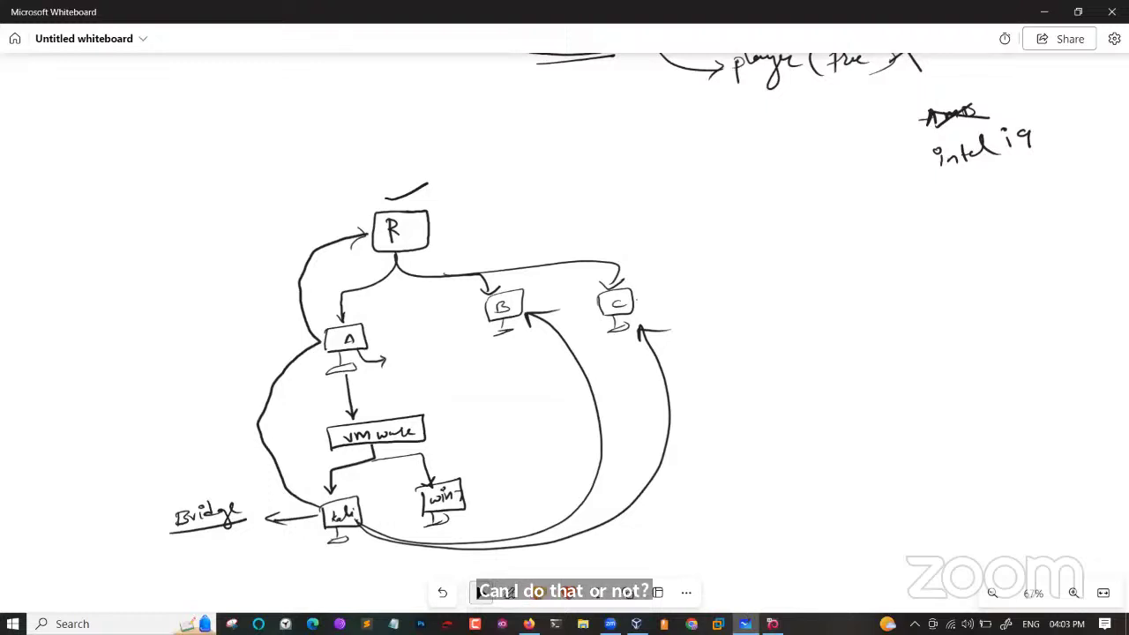
Log in to the Kali VM with the default username and password, fixing a stray character.
{"action": "key", "text": "alt+Tab"}
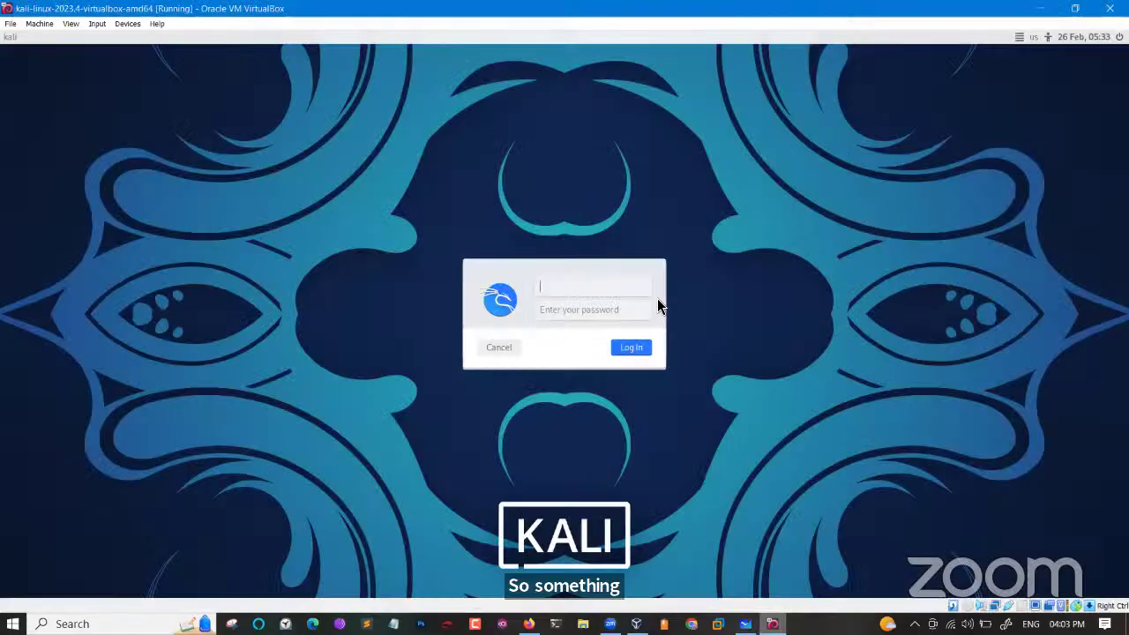
{"action": "type", "text": "kali"}
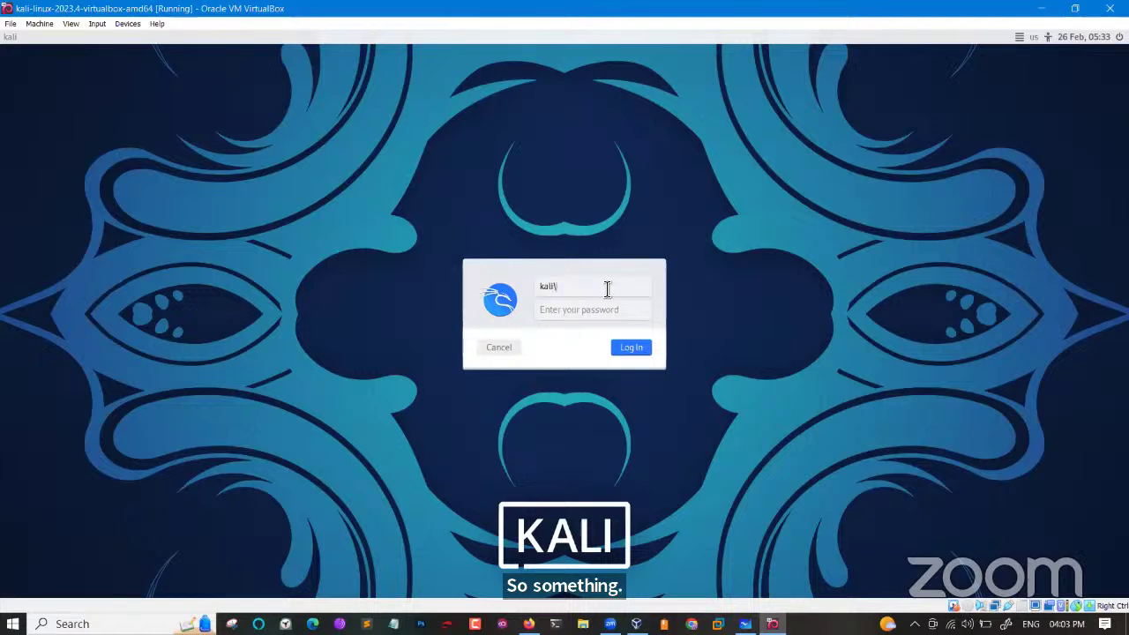
{"action": "key", "text": "Return"}
{"action": "left_click", "coordinate": [606, 289]}
{"action": "key", "text": "BackSpace"}
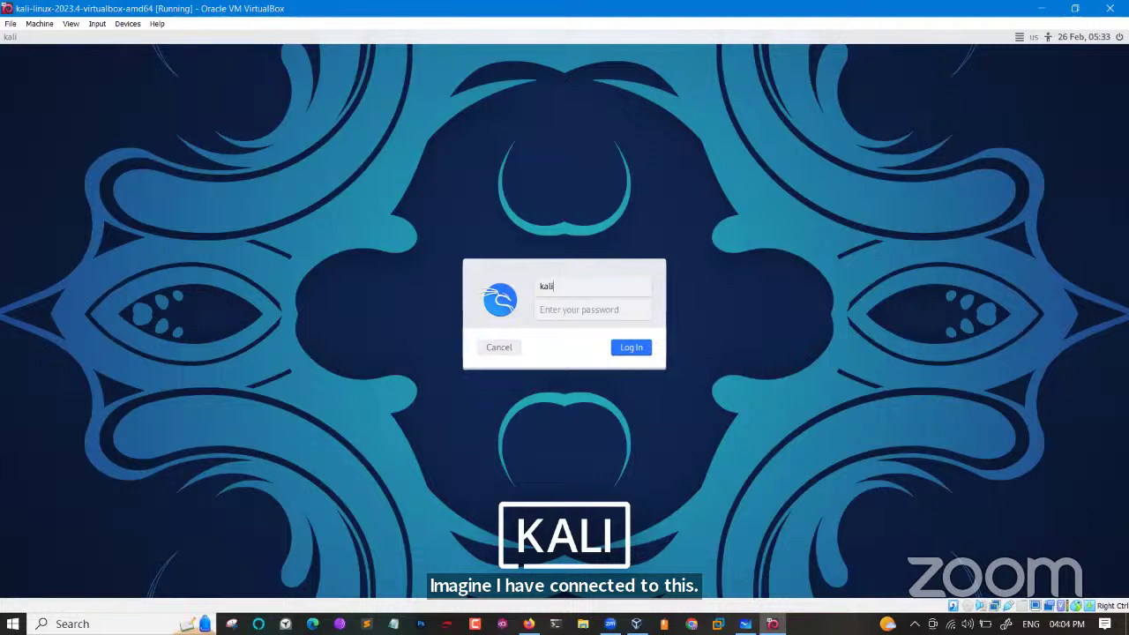
{"action": "left_click", "coordinate": [606, 309]}
{"action": "type", "text": "ka"}
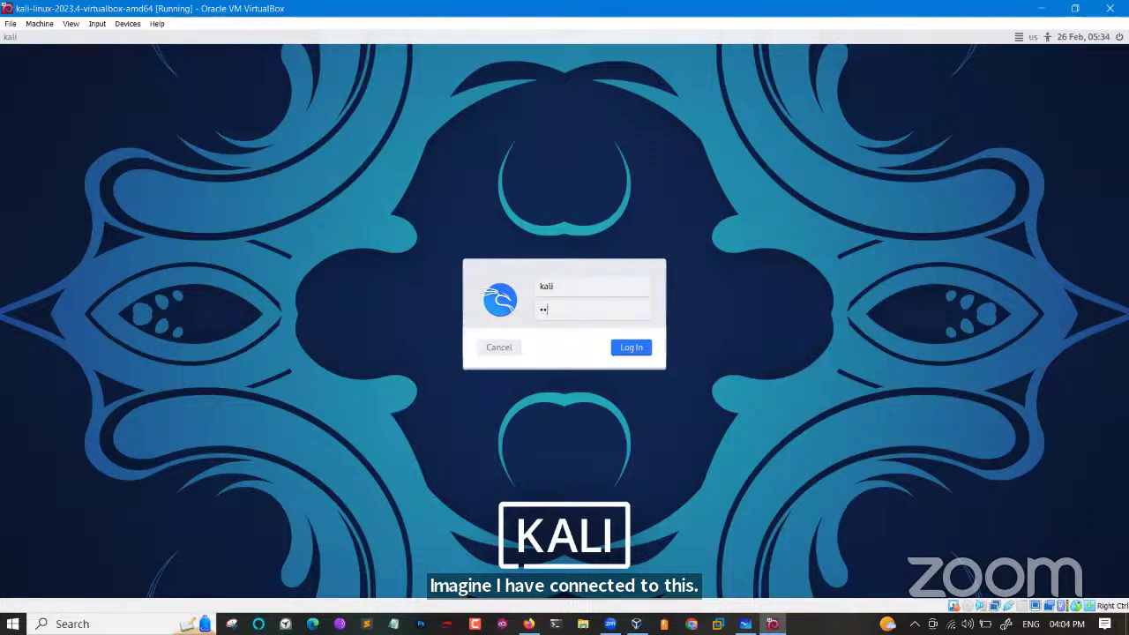
{"action": "type", "text": "li"}
{"action": "key", "text": "Return"}
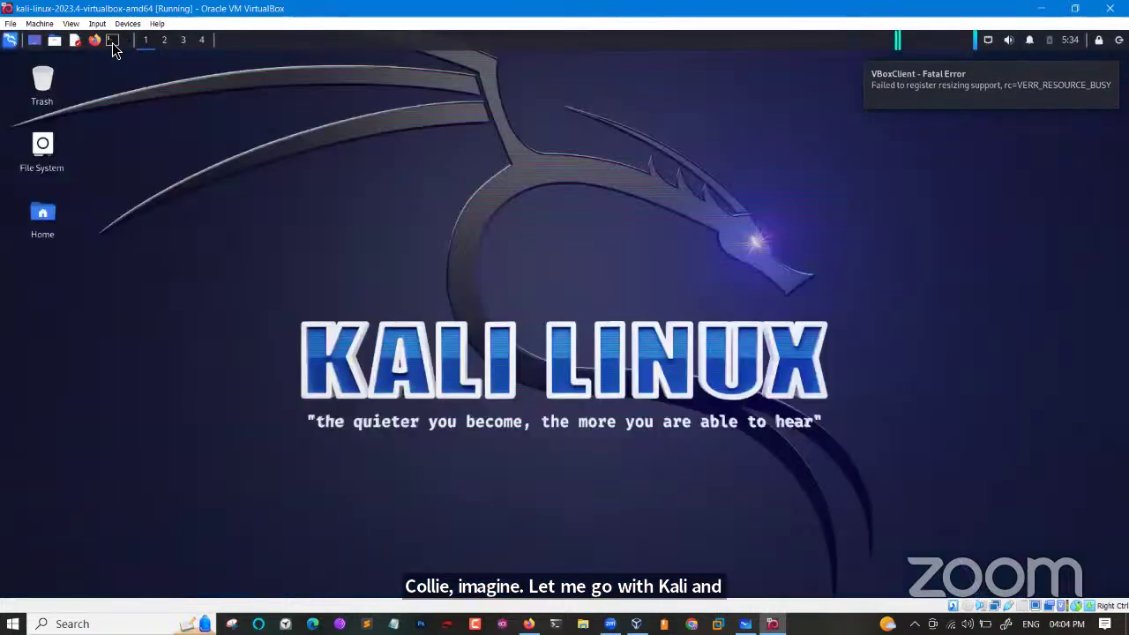
Run ifconfig in a maximized, enlarged terminal, highlight 192.168.0.20, then type ipconfig in host PowerShell.
{"action": "left_click", "coordinate": [113, 45]}
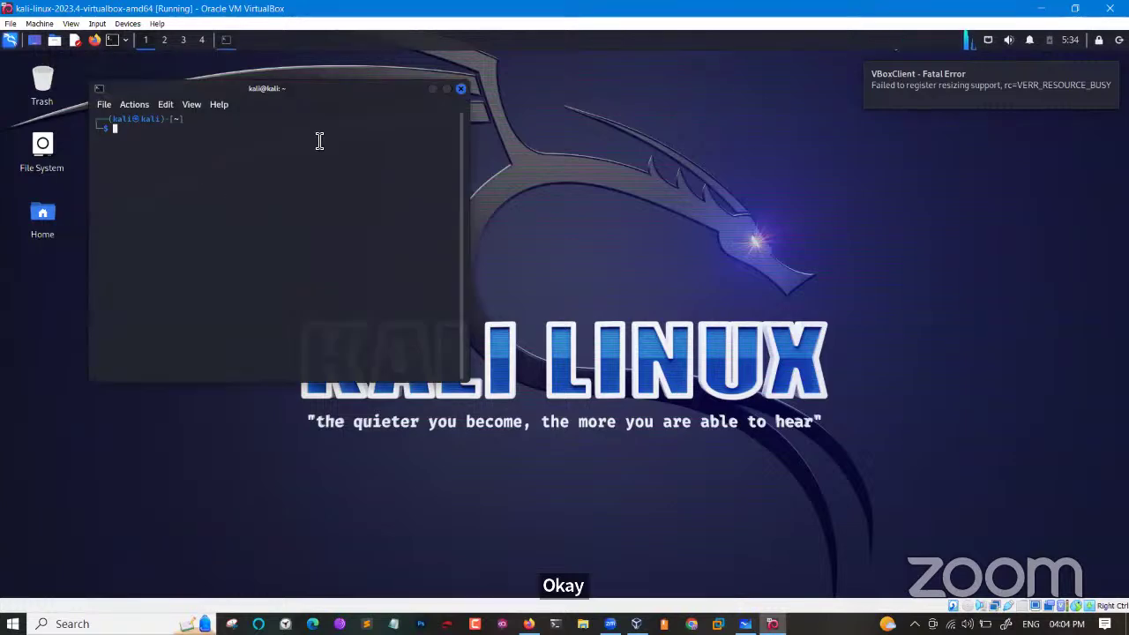
{"action": "left_click", "coordinate": [447, 89]}
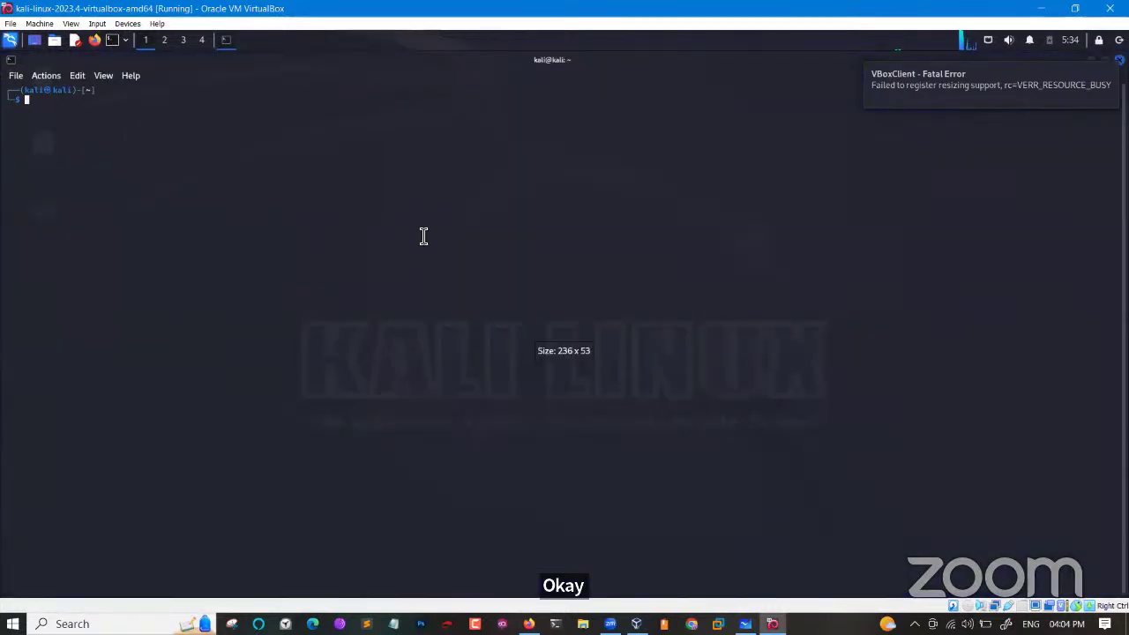
{"action": "key", "text": "ctrl+plus"}
{"action": "key", "text": "ctrl+plus"}
{"action": "key", "text": "ctrl+plus"}
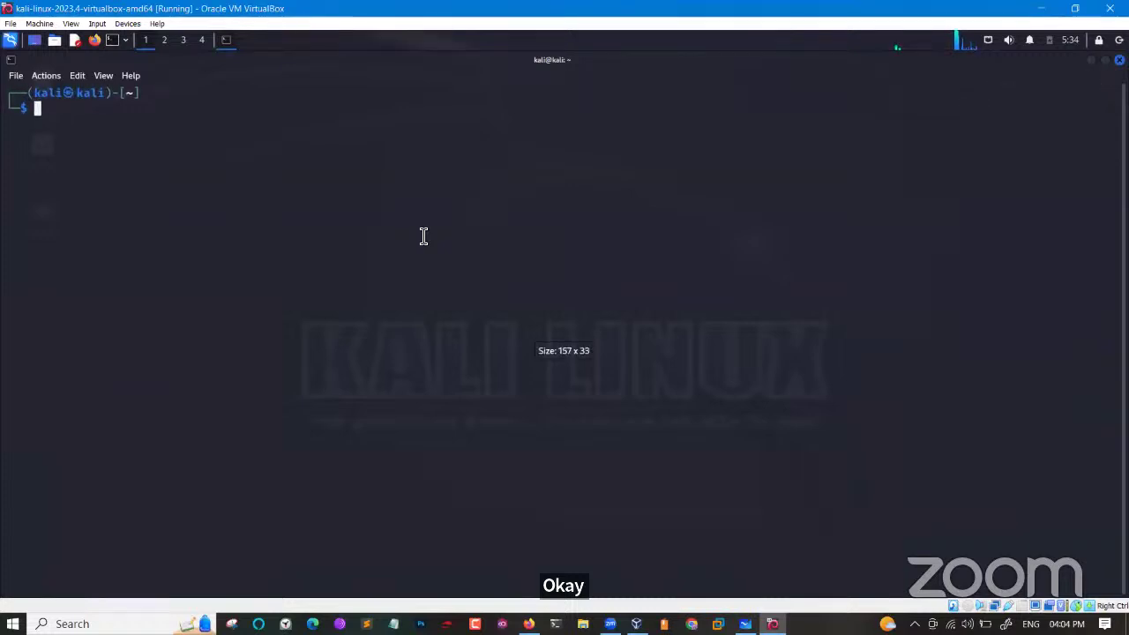
{"action": "key", "text": "ctrl+plus"}
{"action": "key", "text": "ctrl+plus"}
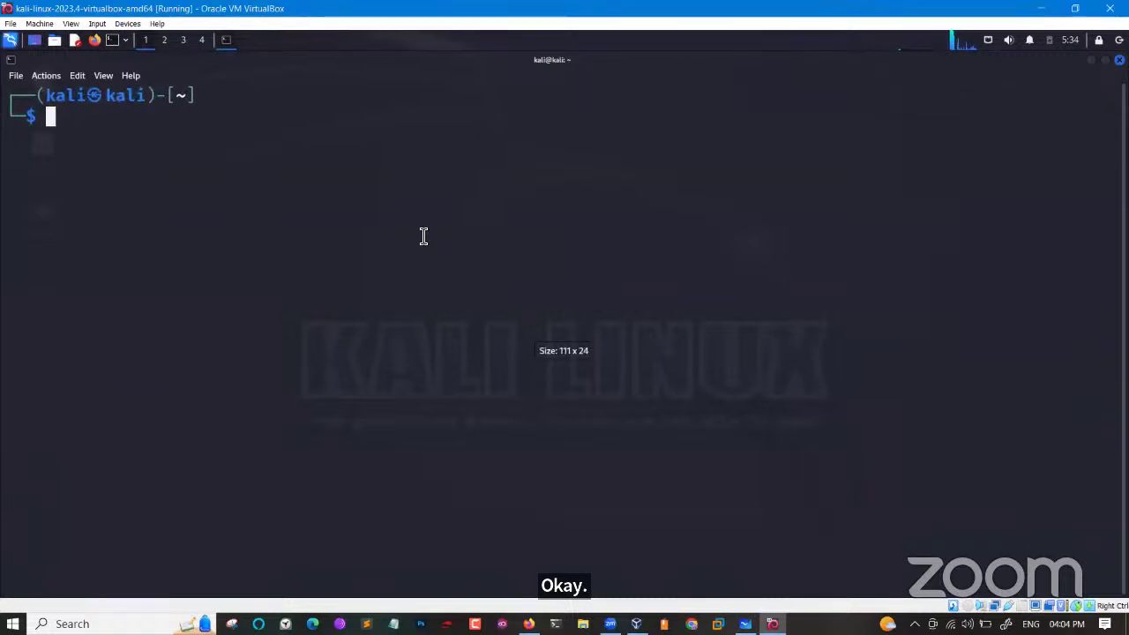
{"action": "type", "text": "ifconfi"}
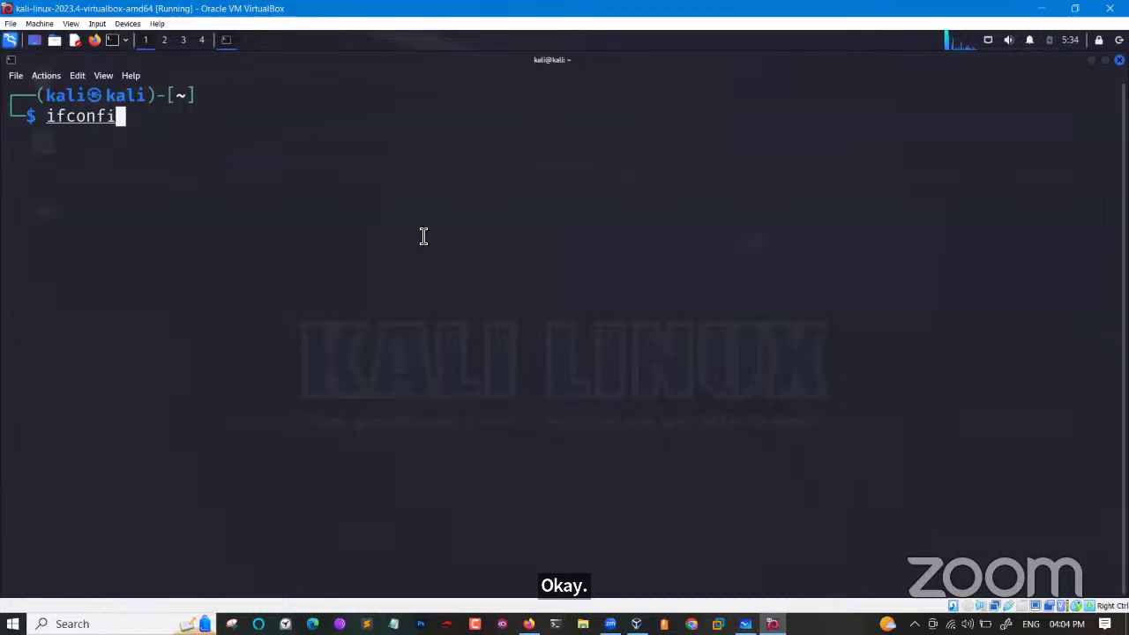
{"action": "type", "text": "g"}
{"action": "key", "text": "Return"}
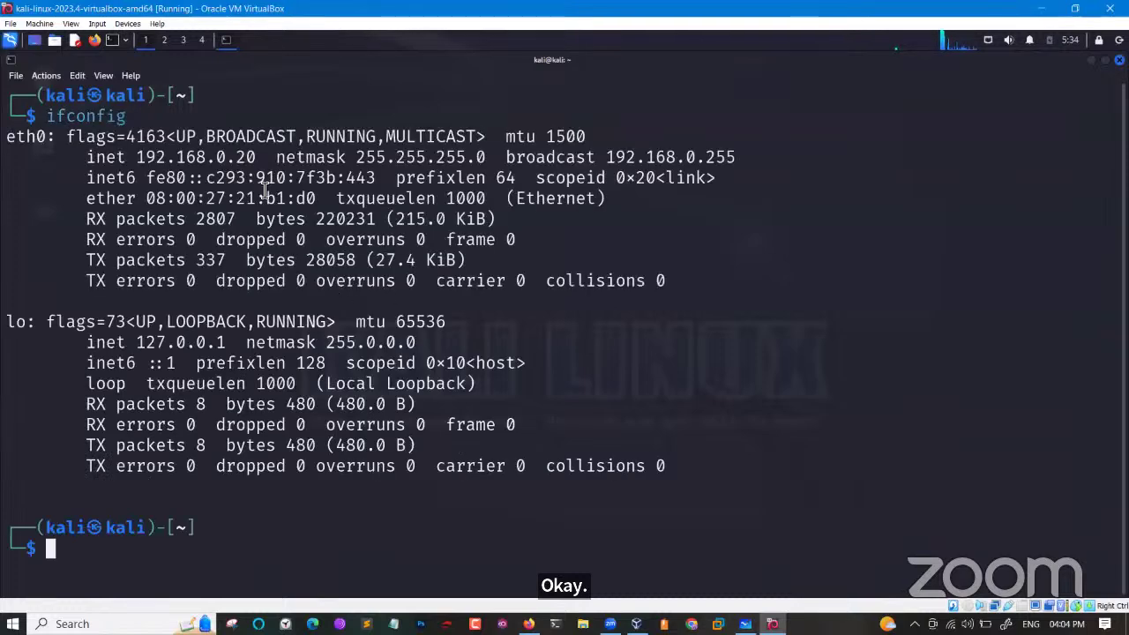
{"action": "left_click_drag", "start_coordinate": [256, 157], "coordinate": [139, 160]}
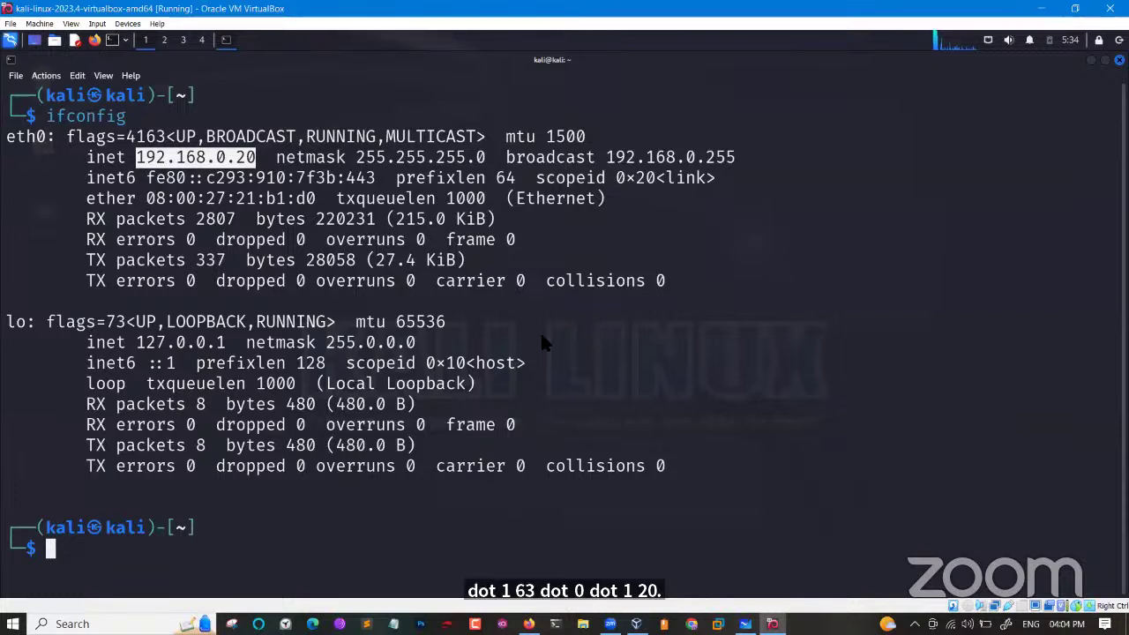
{"action": "key", "text": "alt+Tab"}
{"action": "type", "text": "ipconfig"}
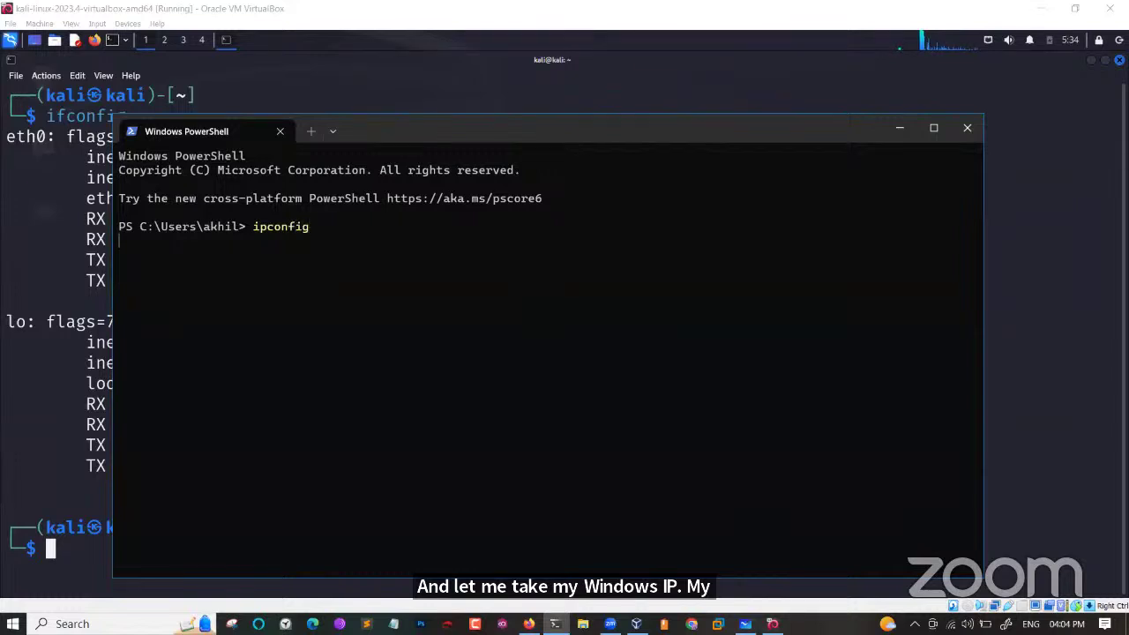
Run ipconfig on the host and highlight its Wi-Fi address 192.168.0.188.
{"action": "key", "text": "Return"}
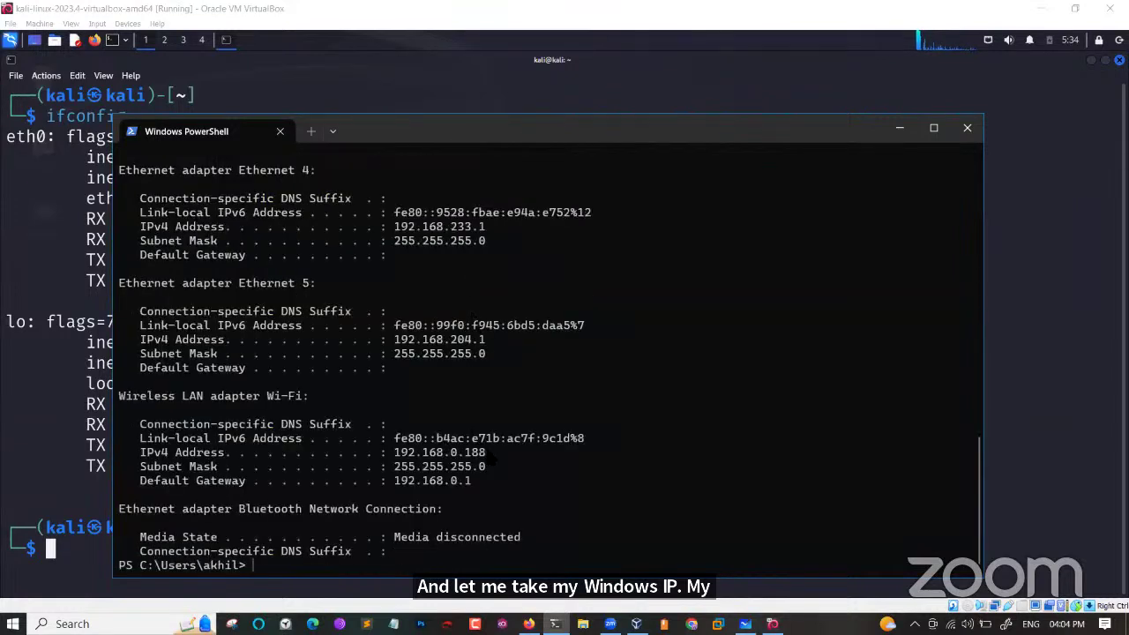
{"action": "left_click_drag", "start_coordinate": [488, 453], "coordinate": [390, 458]}
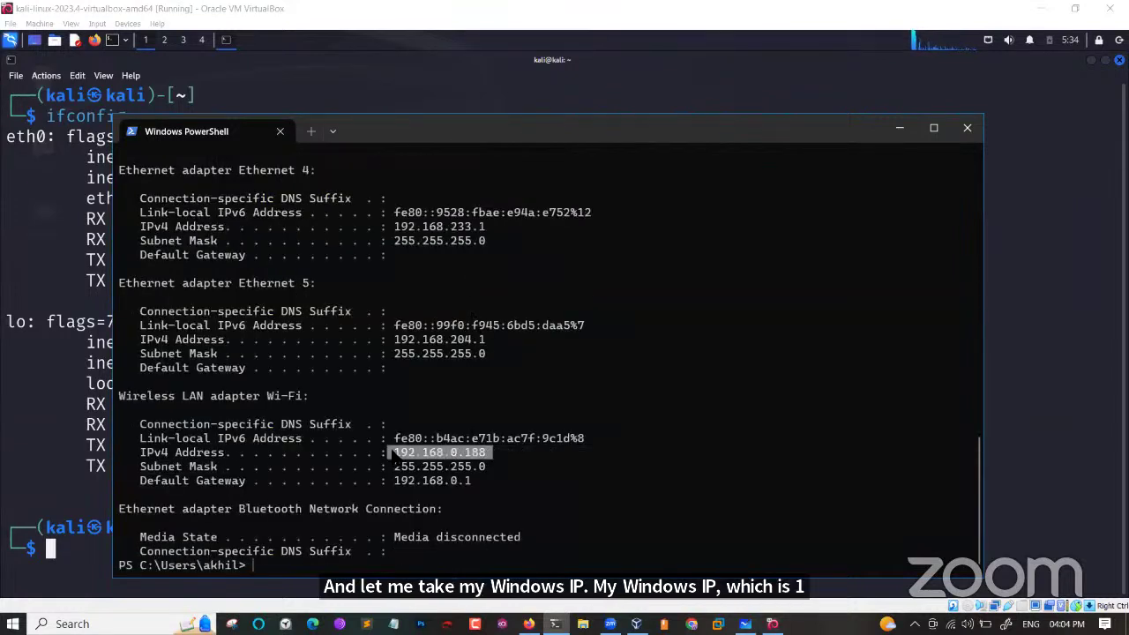
{"action": "left_click_drag", "start_coordinate": [425, 134], "coordinate": [714, 111]}
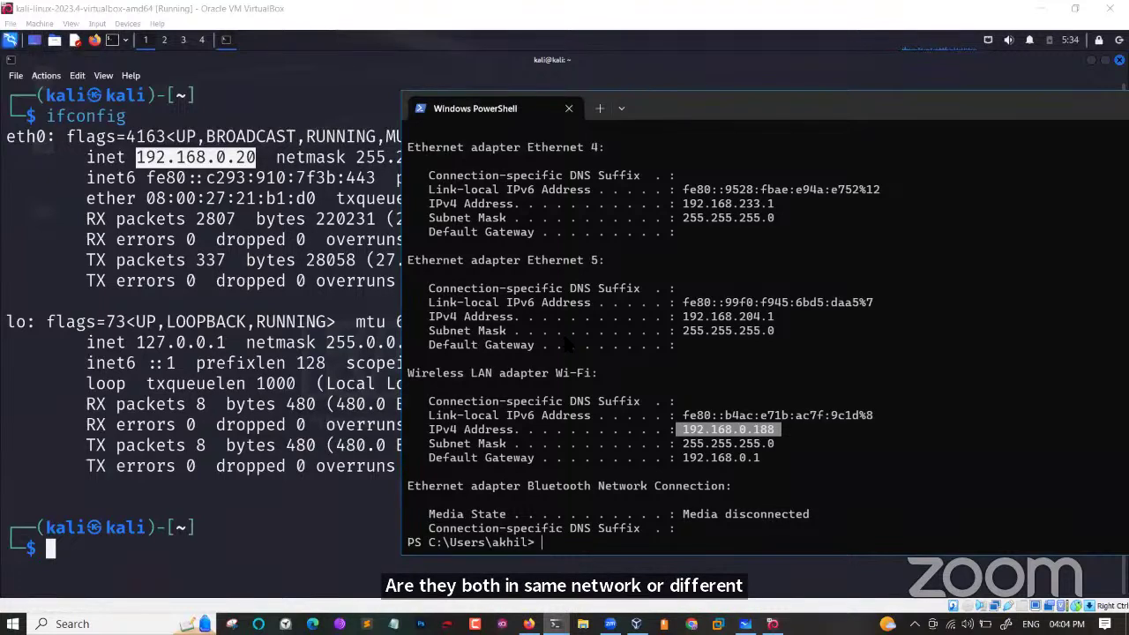
{"action": "left_click", "coordinate": [566, 344]}
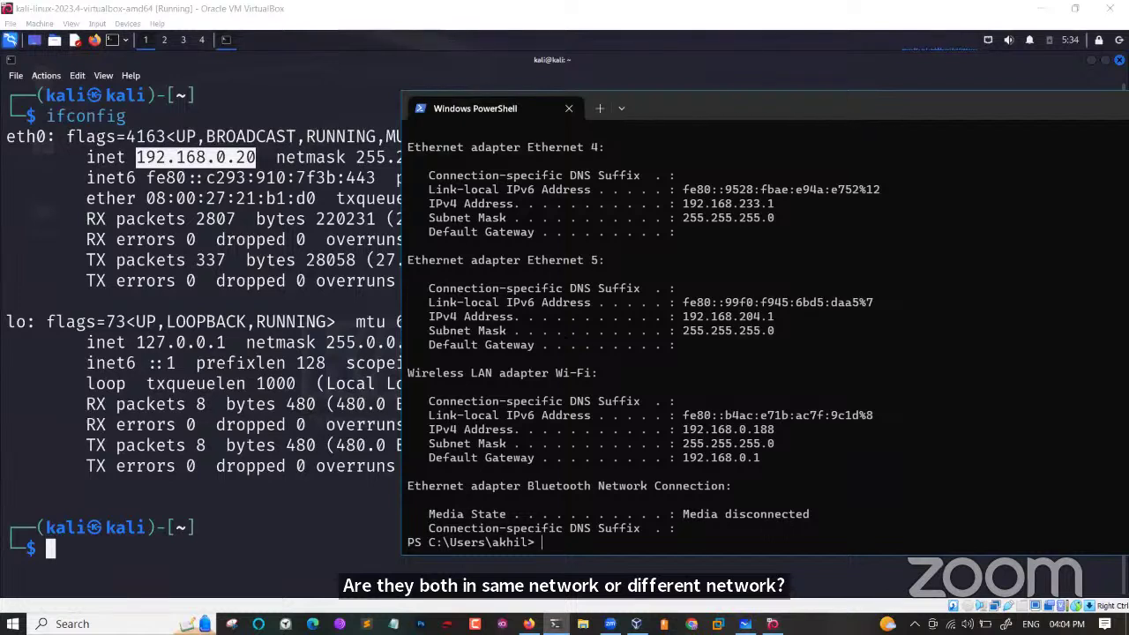
Ping the Kali VM at 192.168.0.20 from the host and bring the Kali terminal back.
{"action": "type", "text": "ping 192.168"}
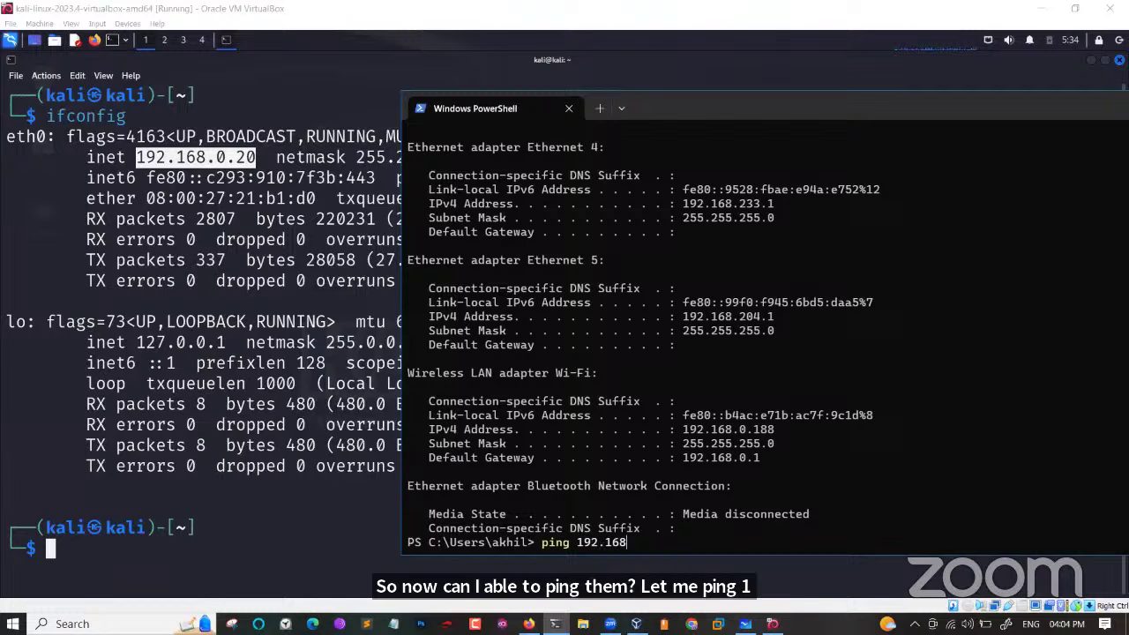
{"action": "type", "text": ".0.1"}
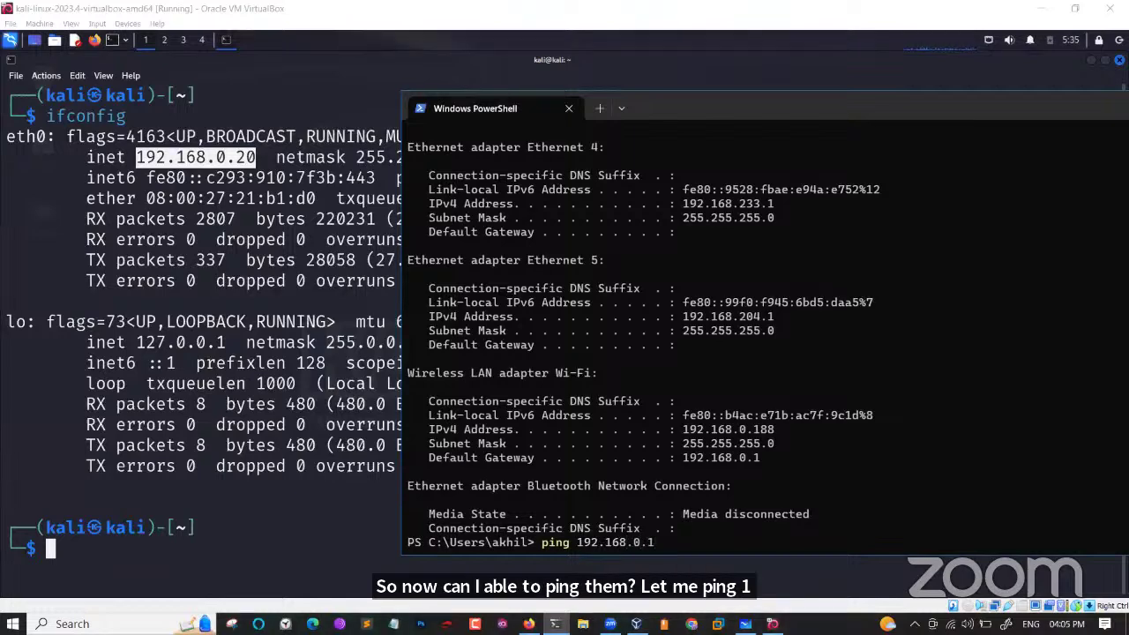
{"action": "key", "text": "BackSpace"}
{"action": "type", "text": "20"}
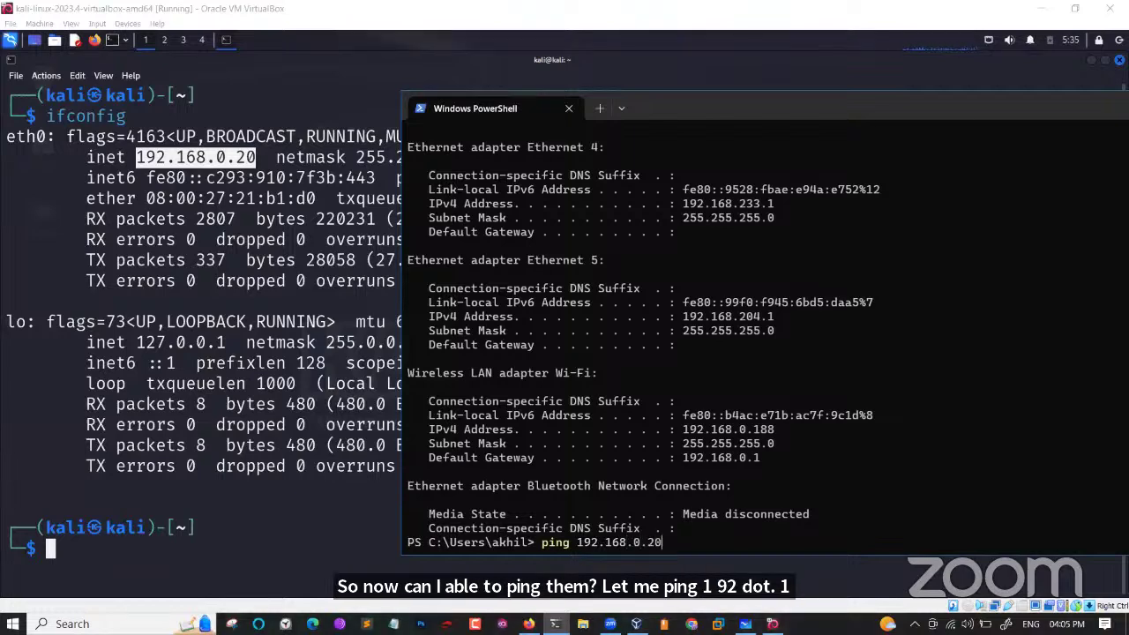
{"action": "key", "text": "Return"}
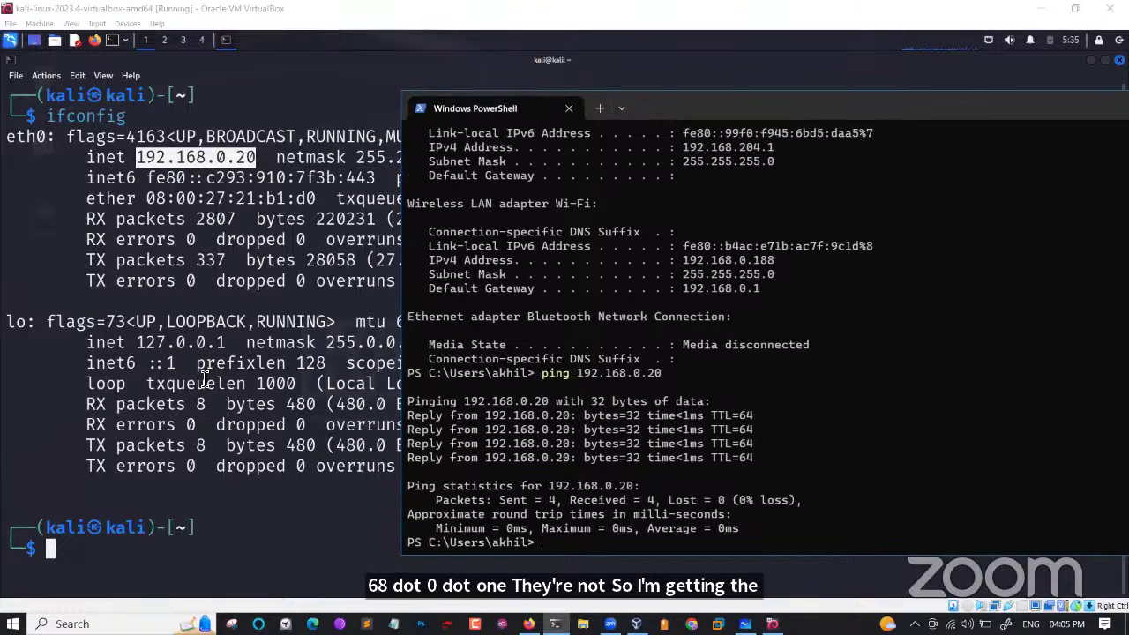
{"action": "left_click", "coordinate": [250, 470]}
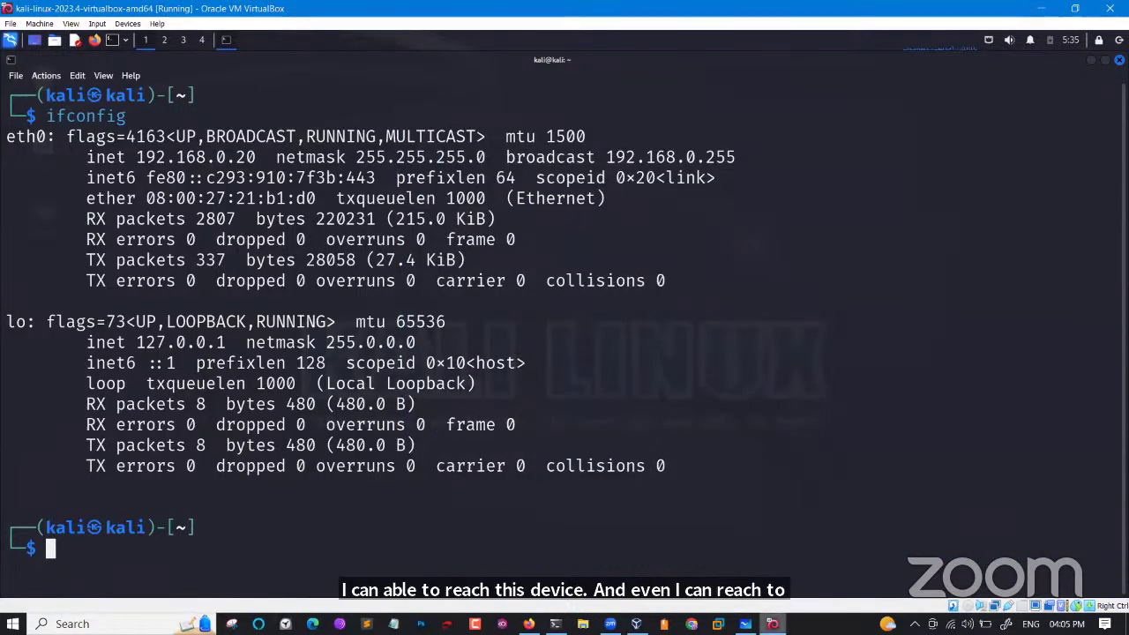
On the network diagram whiteboard, circle box B and the Bridge label.
{"action": "mouse_move", "coordinate": [745, 624]}
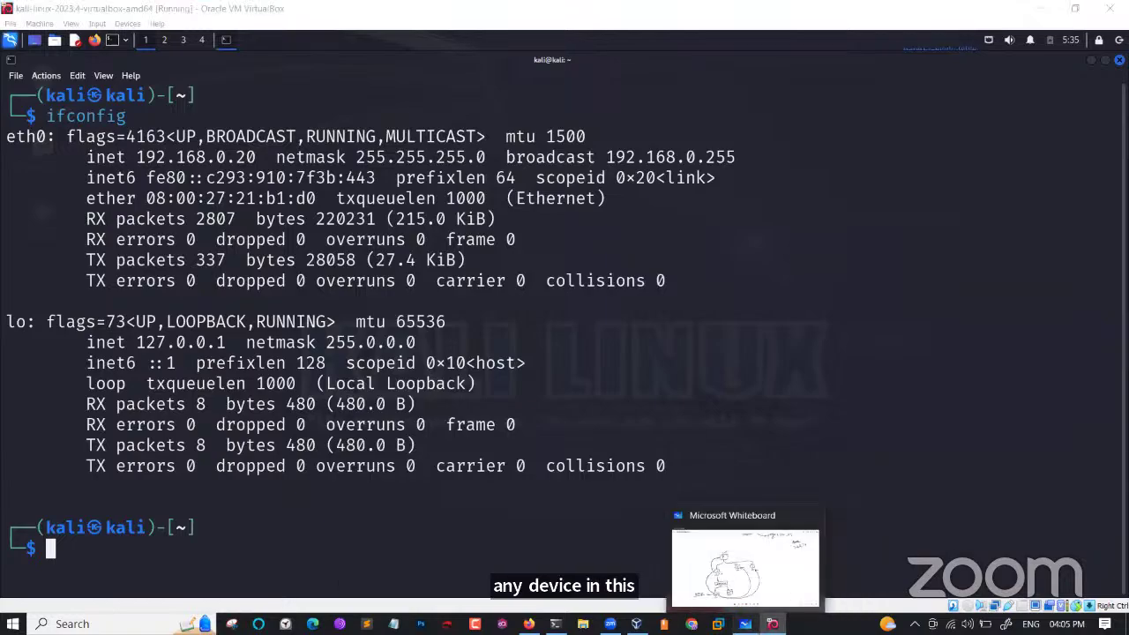
{"action": "left_click", "coordinate": [746, 623]}
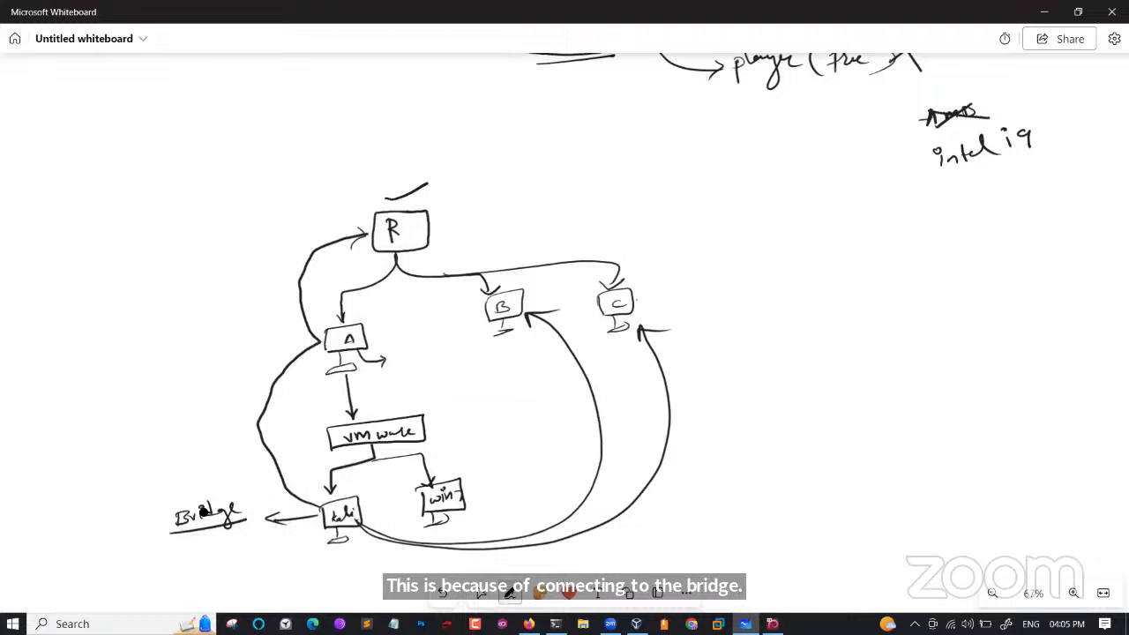
{"action": "mouse_move", "coordinate": [529, 284]}
{"action": "left_mouse_down"}
{"action": "mouse_move", "coordinate": [546, 310]}
{"action": "mouse_move", "coordinate": [536, 285]}
{"action": "left_mouse_up"}
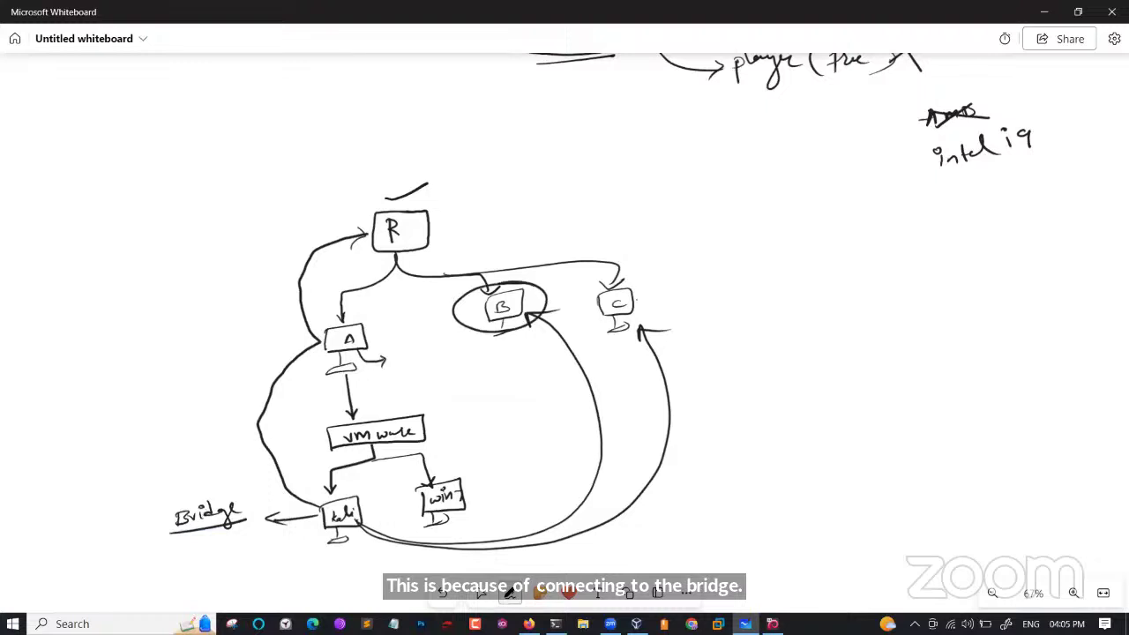
{"action": "mouse_move", "coordinate": [231, 496]}
{"action": "left_mouse_down"}
{"action": "mouse_move", "coordinate": [160, 500]}
{"action": "mouse_move", "coordinate": [227, 496]}
{"action": "left_mouse_up"}
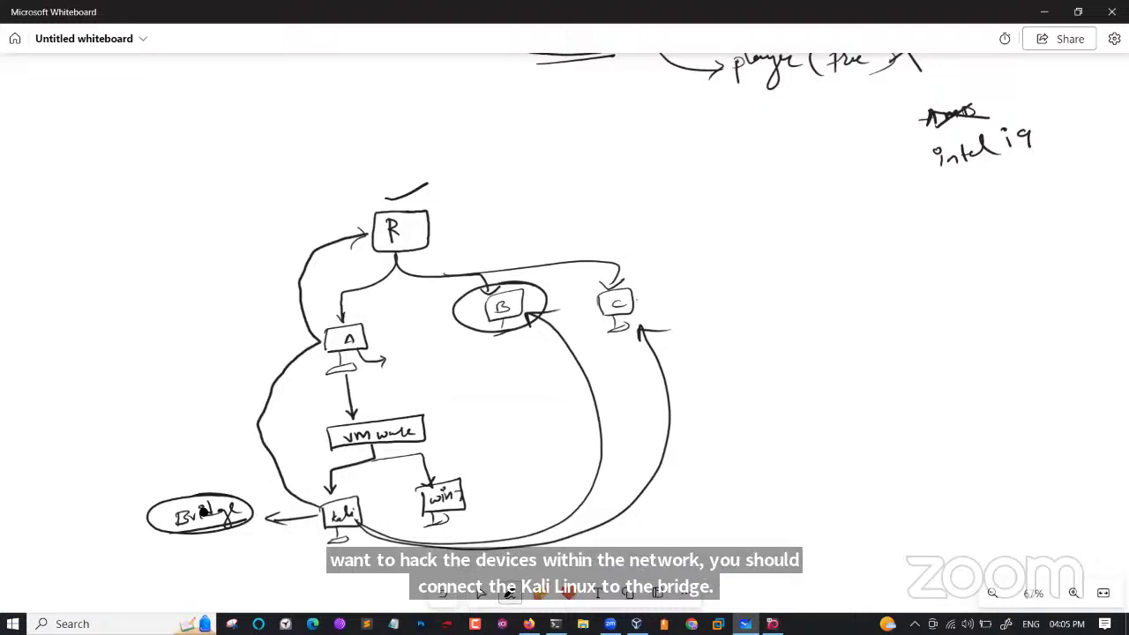
Undo the old strokes and the kali-to-R curve, then draw a kali-to-B arrow and circle Bridge.
{"action": "key", "text": "ctrl+z"}
{"action": "key", "text": "ctrl+z"}
{"action": "key", "text": "ctrl+z"}
{"action": "key", "text": "ctrl+z"}
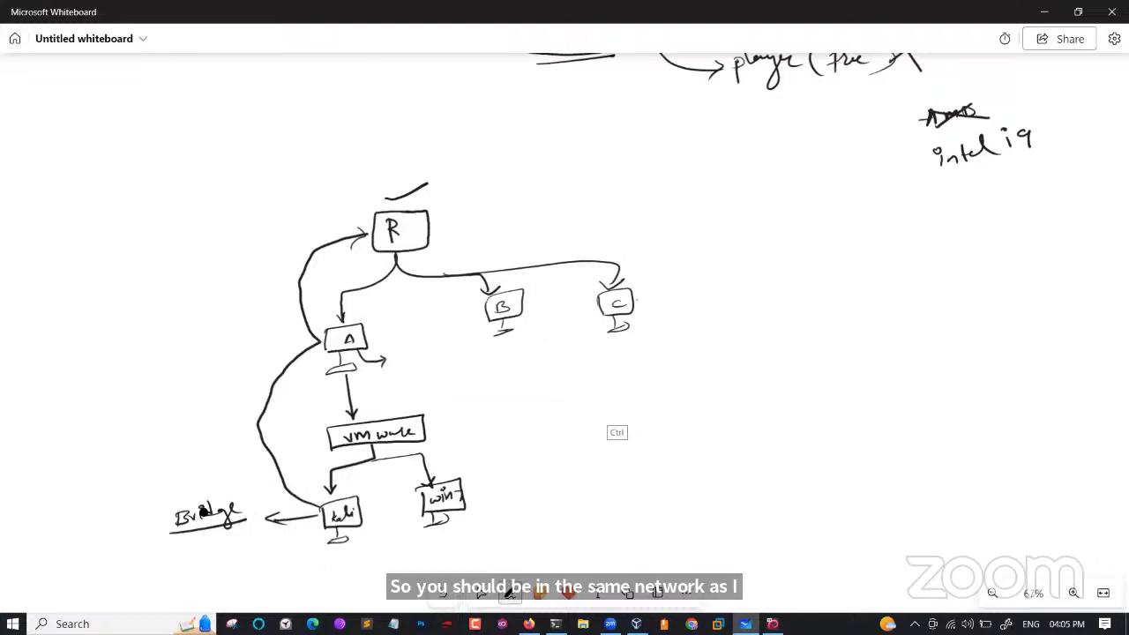
{"action": "key", "text": "ctrl+z"}
{"action": "key", "text": "ctrl+z"}
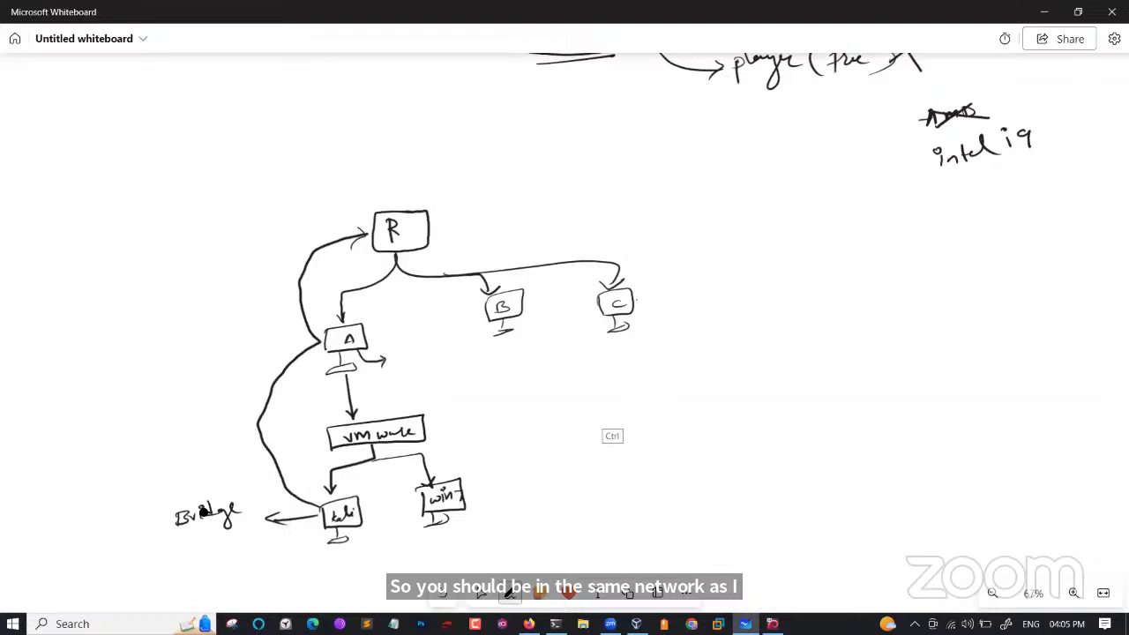
{"action": "key", "text": "ctrl+z"}
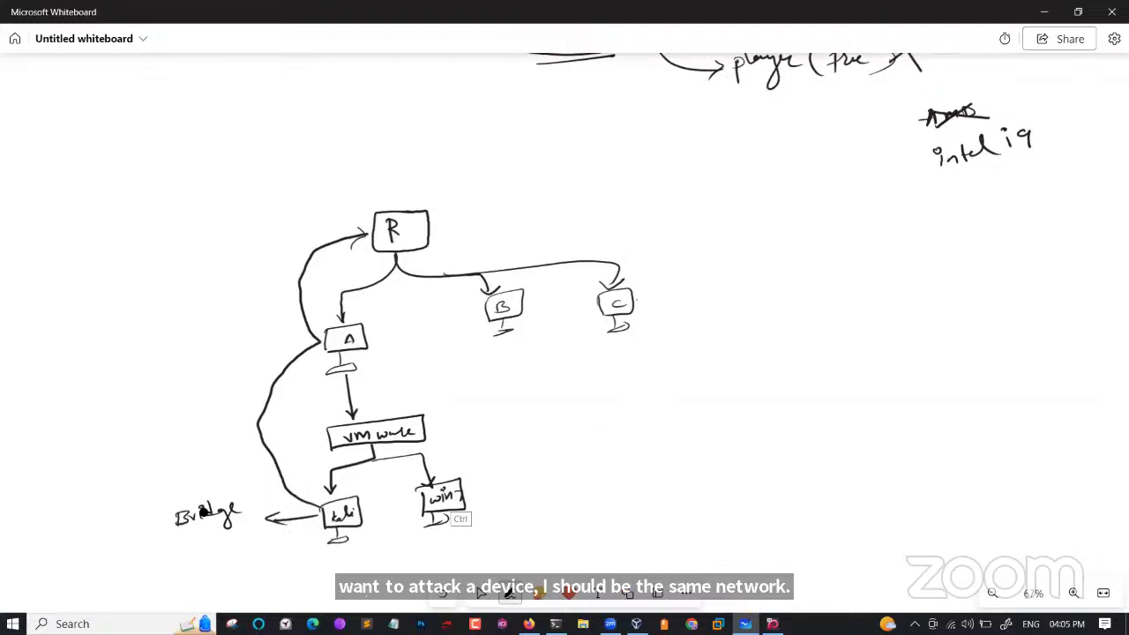
{"action": "key", "text": "ctrl+z"}
{"action": "key", "text": "ctrl+z"}
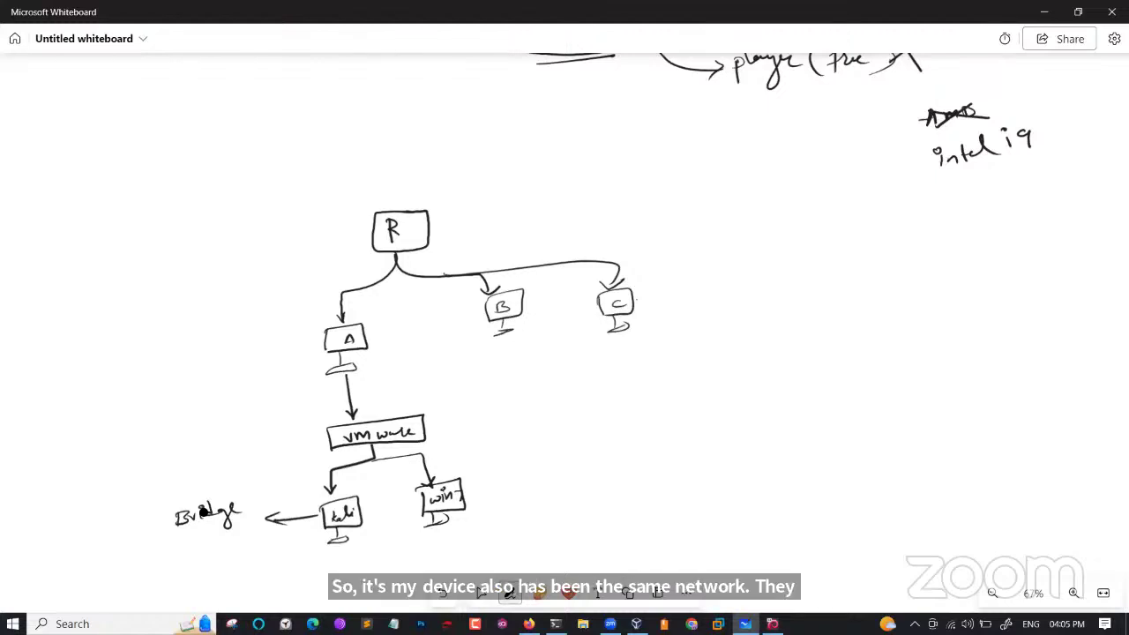
{"action": "mouse_move", "coordinate": [353, 532]}
{"action": "left_mouse_down"}
{"action": "mouse_move", "coordinate": [548, 513]}
{"action": "mouse_move", "coordinate": [531, 344]}
{"action": "mouse_move", "coordinate": [515, 330]}
{"action": "mouse_move", "coordinate": [536, 333]}
{"action": "left_mouse_up"}
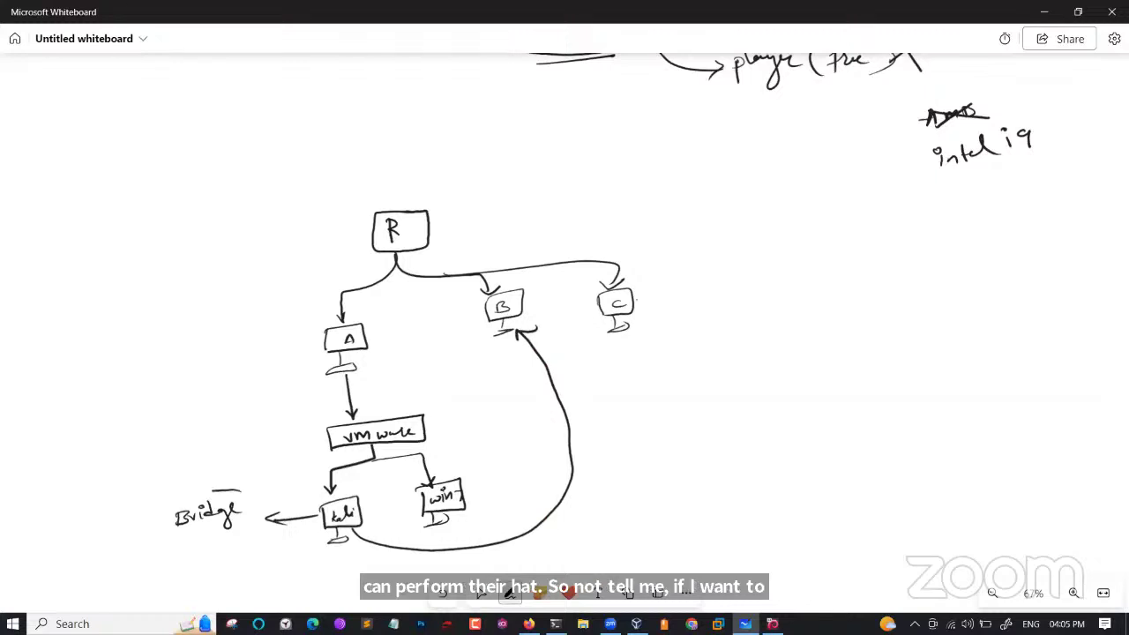
{"action": "left_click_drag", "start_coordinate": [214, 488], "coordinate": [187, 491]}
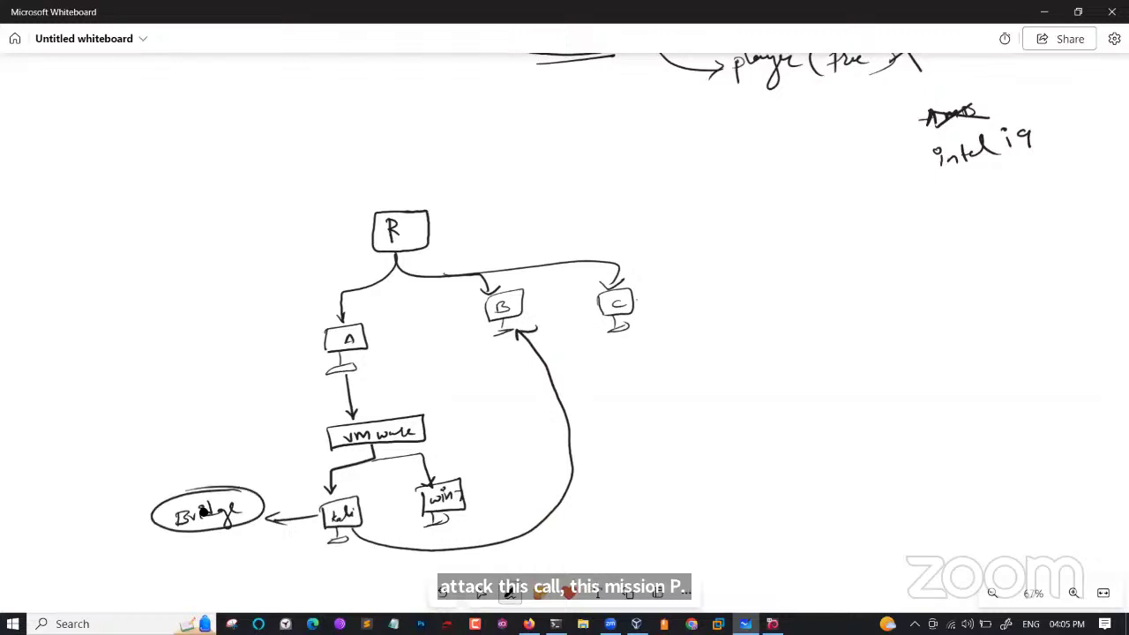
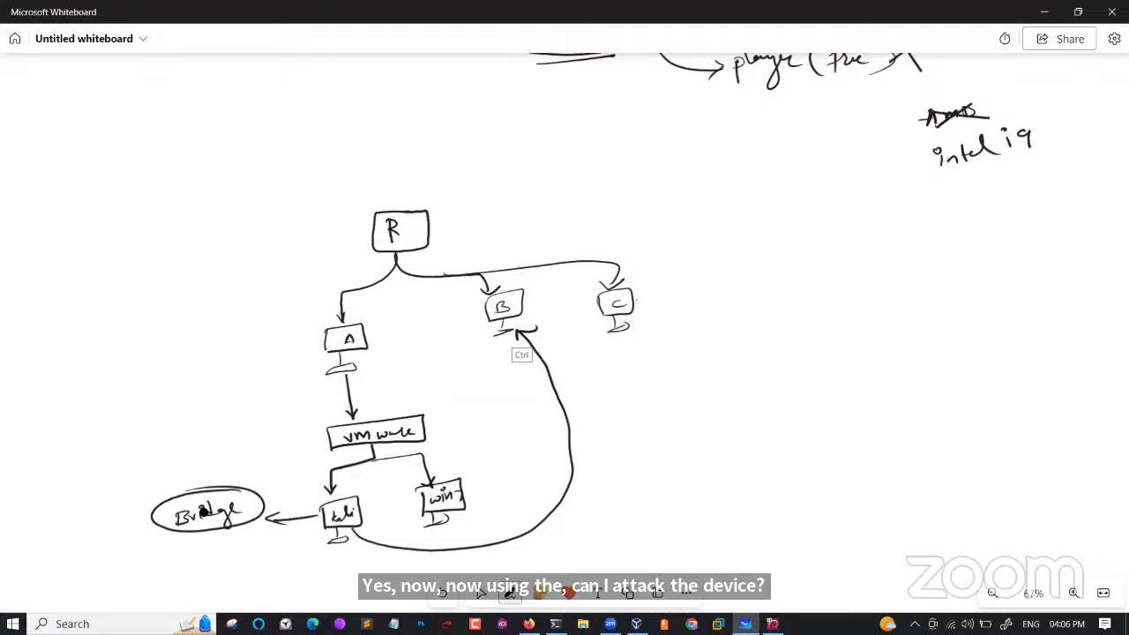
Undo the Bridge ellipse and kali-to-B arrow, strike out Bridge and write NAT above it.
{"action": "key", "text": "ctrl+z"}
{"action": "key", "text": "ctrl+z"}
{"action": "key", "text": "ctrl+z"}
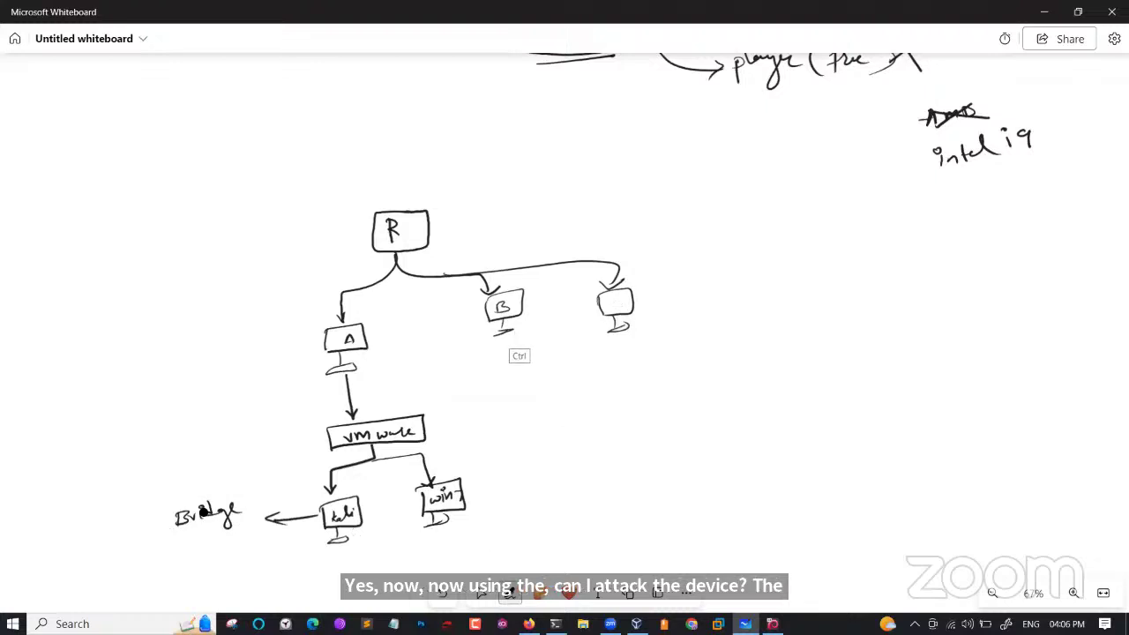
{"action": "key", "text": "ctrl+y"}
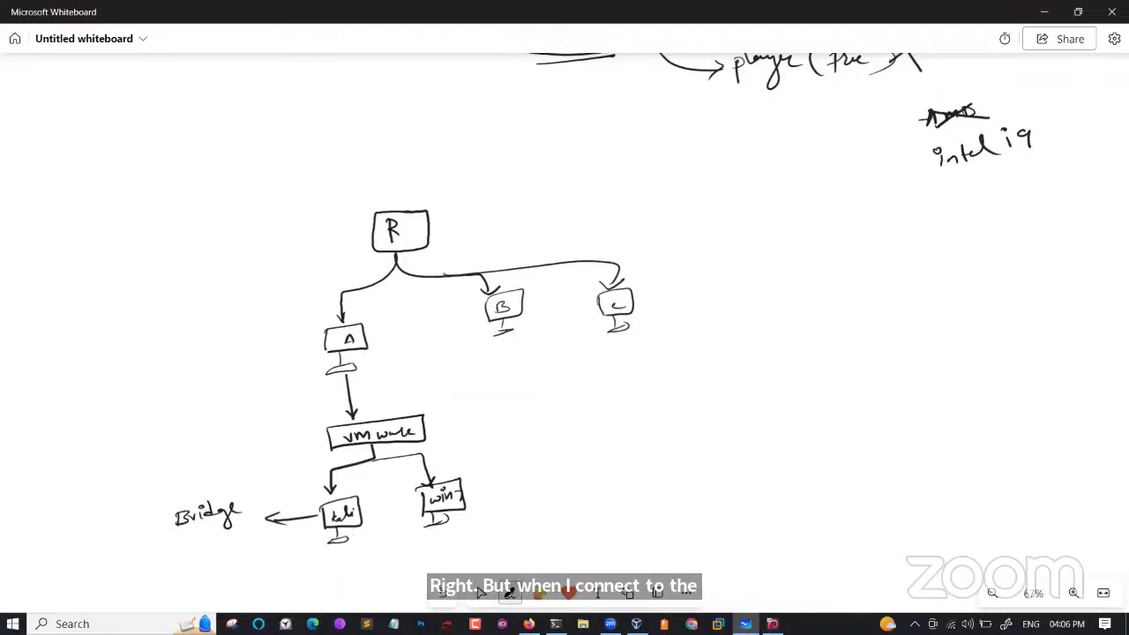
{"action": "mouse_move", "coordinate": [173, 517]}
{"action": "left_mouse_down"}
{"action": "mouse_move", "coordinate": [234, 512]}
{"action": "mouse_move", "coordinate": [177, 480]}
{"action": "mouse_move", "coordinate": [187, 476]}
{"action": "left_mouse_up"}
{"action": "mouse_move", "coordinate": [193, 476]}
{"action": "left_mouse_down"}
{"action": "mouse_move", "coordinate": [217, 481]}
{"action": "mouse_move", "coordinate": [212, 507]}
{"action": "mouse_move", "coordinate": [228, 454]}
{"action": "left_mouse_up"}
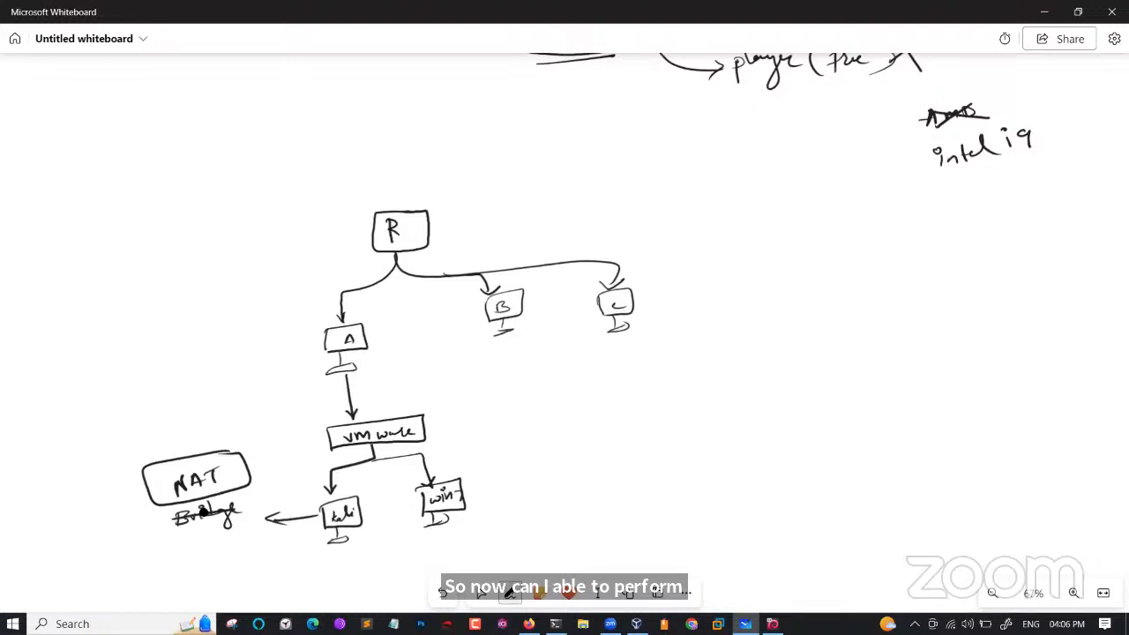
Draw a curve from A to kali and a crossed-out arrow from R to A.
{"action": "mouse_move", "coordinate": [323, 345]}
{"action": "left_mouse_down"}
{"action": "mouse_move", "coordinate": [306, 349]}
{"action": "mouse_move", "coordinate": [266, 454]}
{"action": "mouse_move", "coordinate": [314, 504]}
{"action": "mouse_move", "coordinate": [305, 509]}
{"action": "left_mouse_up"}
{"action": "mouse_move", "coordinate": [372, 231]}
{"action": "left_mouse_down"}
{"action": "mouse_move", "coordinate": [328, 243]}
{"action": "mouse_move", "coordinate": [311, 323]}
{"action": "left_mouse_up"}
{"action": "mouse_move", "coordinate": [304, 247]}
{"action": "left_mouse_down"}
{"action": "mouse_move", "coordinate": [317, 267]}
{"action": "mouse_move", "coordinate": [292, 266]}
{"action": "left_mouse_up"}
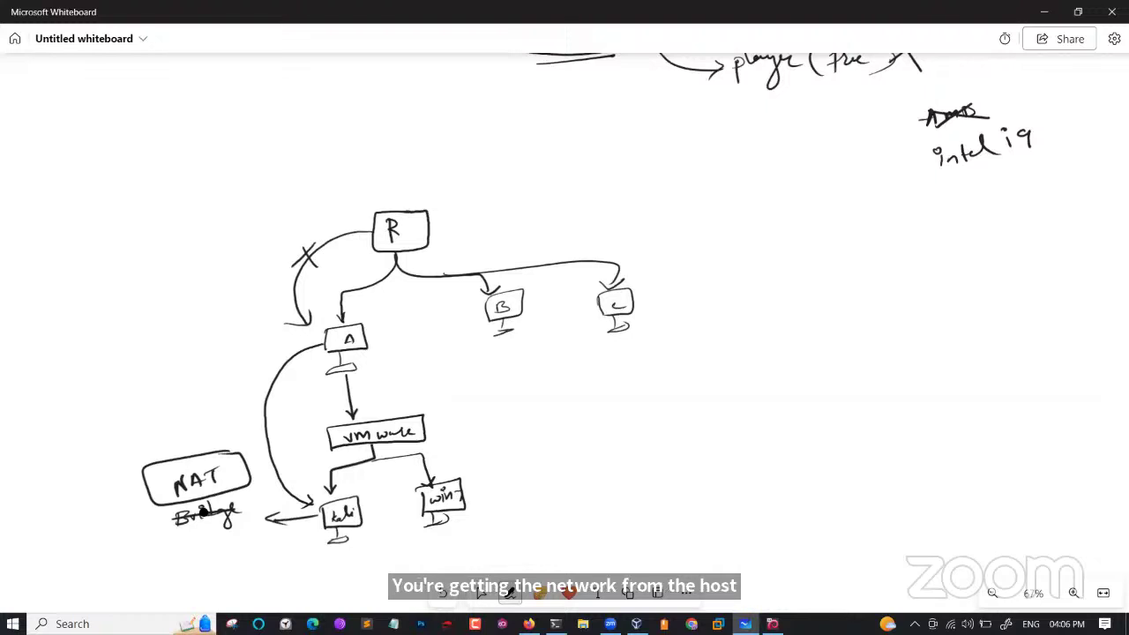
Handwrite the IP address 192.168.250.10 under the kali box.
{"action": "left_click_drag", "start_coordinate": [292, 566], "coordinate": [293, 578]}
{"action": "mouse_move", "coordinate": [305, 566]}
{"action": "left_mouse_down"}
{"action": "mouse_move", "coordinate": [299, 575]}
{"action": "mouse_move", "coordinate": [392, 565]}
{"action": "left_mouse_up"}
{"action": "left_click", "coordinate": [335, 571]}
{"action": "left_click", "coordinate": [373, 564]}
{"action": "left_click_drag", "start_coordinate": [395, 554], "coordinate": [399, 564]}
{"action": "mouse_move", "coordinate": [407, 552]}
{"action": "left_mouse_down"}
{"action": "mouse_move", "coordinate": [408, 564]}
{"action": "mouse_move", "coordinate": [434, 560]}
{"action": "left_mouse_up"}
{"action": "left_click", "coordinate": [429, 554]}
{"action": "left_click_drag", "start_coordinate": [445, 547], "coordinate": [444, 557]}
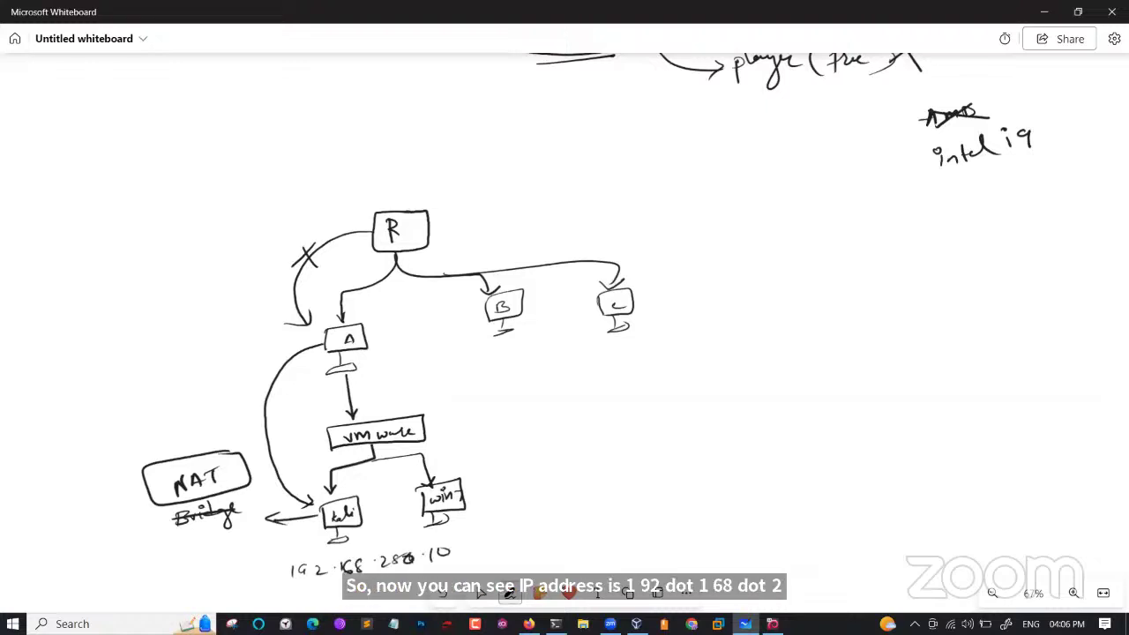
Handwrite the IP address 192.168.0.188 beside host A.
{"action": "left_click_drag", "start_coordinate": [380, 337], "coordinate": [381, 348]}
{"action": "mouse_move", "coordinate": [388, 338]}
{"action": "left_mouse_down"}
{"action": "mouse_move", "coordinate": [394, 347]}
{"action": "mouse_move", "coordinate": [443, 335]}
{"action": "left_mouse_up"}
{"action": "left_click", "coordinate": [416, 342]}
{"action": "left_click_drag", "start_coordinate": [454, 322], "coordinate": [476, 328]}
{"action": "left_click_drag", "start_coordinate": [480, 315], "coordinate": [486, 326]}
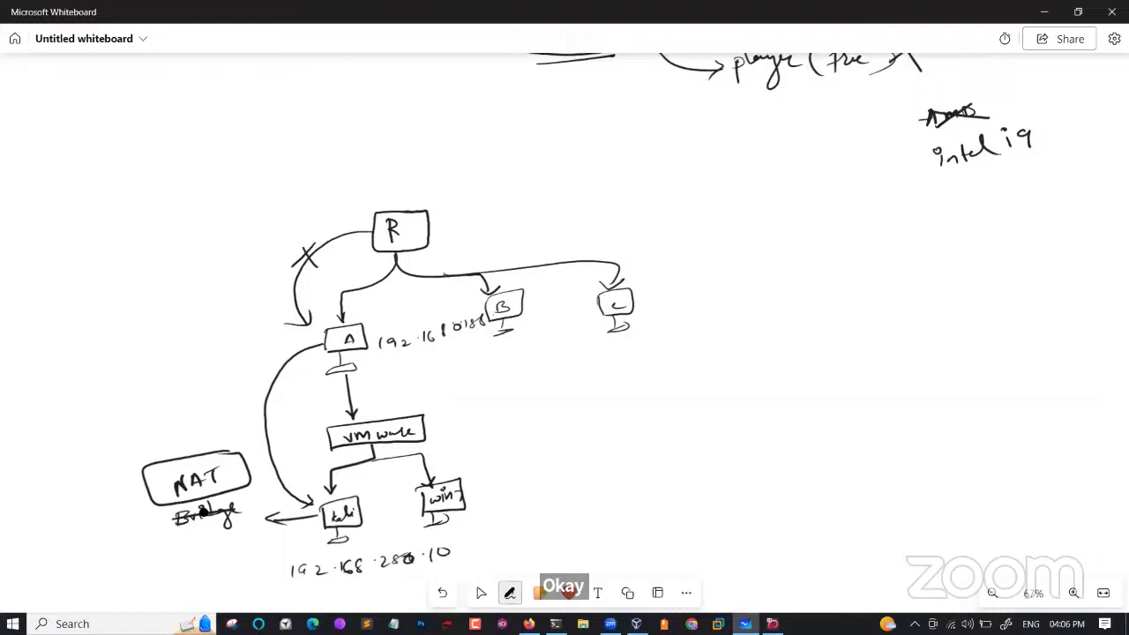
Draw a loop from kali to B and cross it out with an X.
{"action": "mouse_move", "coordinate": [353, 533]}
{"action": "left_mouse_down"}
{"action": "mouse_move", "coordinate": [525, 536]}
{"action": "mouse_move", "coordinate": [557, 349]}
{"action": "mouse_move", "coordinate": [531, 328]}
{"action": "mouse_move", "coordinate": [554, 328]}
{"action": "left_mouse_up"}
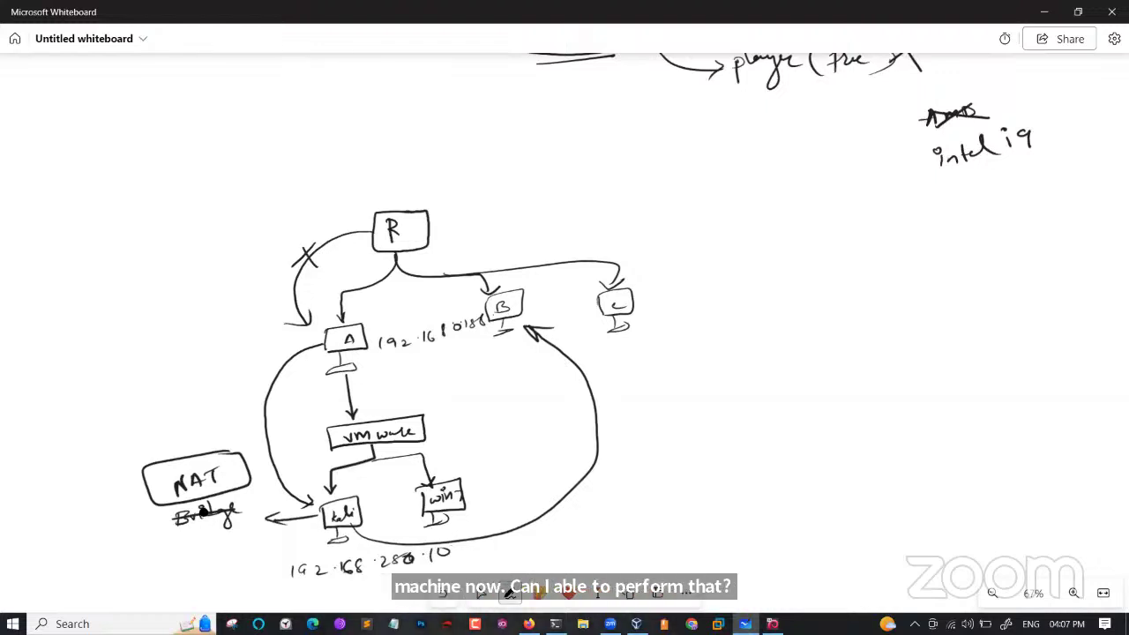
{"action": "left_click_drag", "start_coordinate": [623, 453], "coordinate": [580, 475]}
{"action": "left_click_drag", "start_coordinate": [573, 456], "coordinate": [617, 483]}
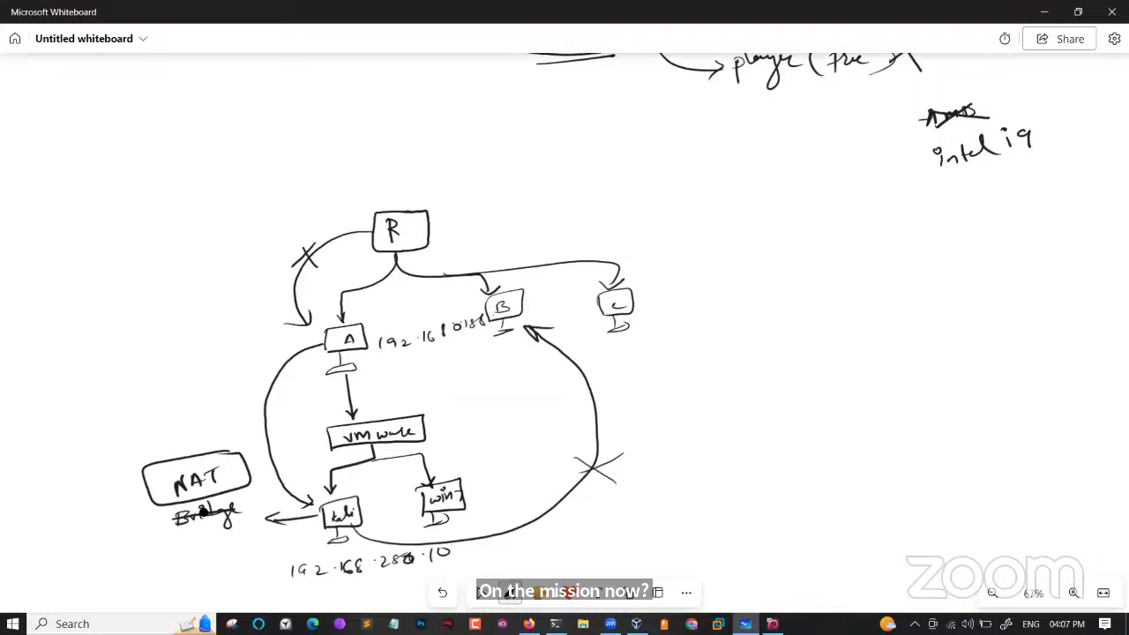
Undo the loop, IP addresses, extra arrows, NAT label and Bridge strike-through.
{"action": "key", "text": "ctrl+z"}
{"action": "key", "text": "ctrl+z"}
{"action": "key", "text": "ctrl+z"}
{"action": "key", "text": "ctrl+z"}
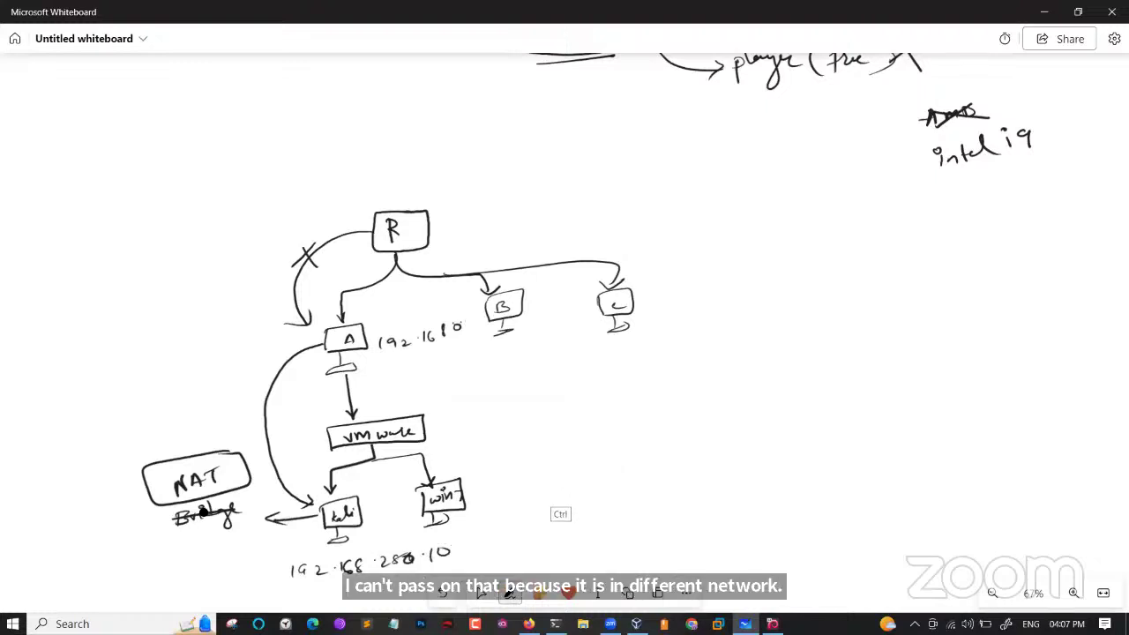
{"action": "key", "text": "ctrl+z"}
{"action": "key", "text": "ctrl+z"}
{"action": "key", "text": "ctrl+z"}
{"action": "key", "text": "ctrl+z"}
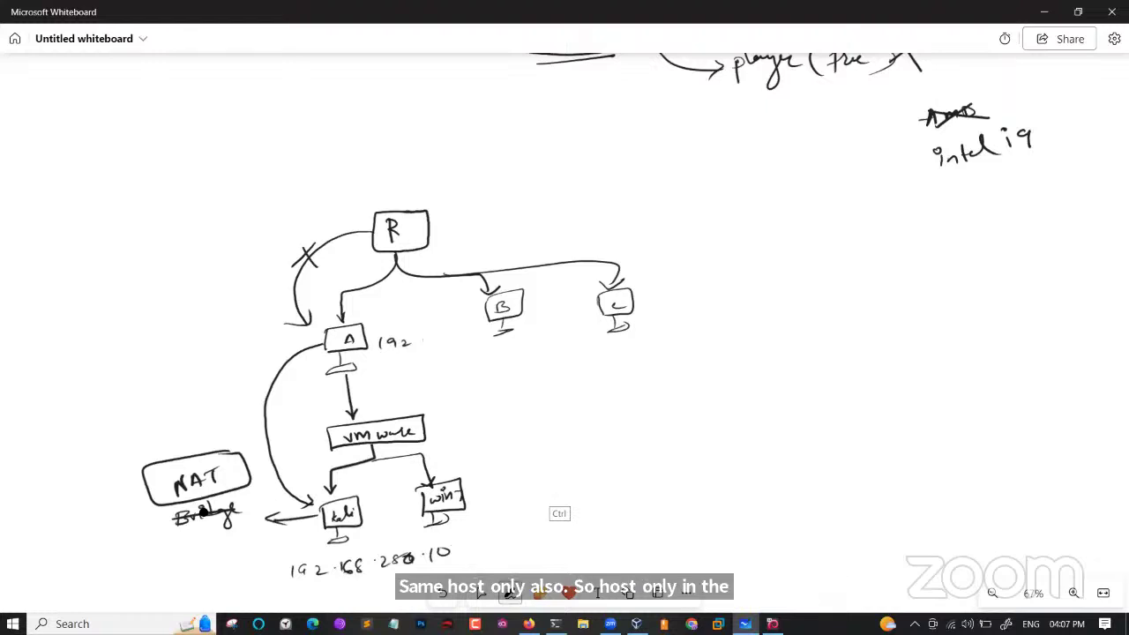
{"action": "key", "text": "ctrl+z"}
{"action": "key", "text": "ctrl+z"}
{"action": "key", "text": "ctrl+z"}
{"action": "key", "text": "ctrl+z"}
{"action": "key", "text": "ctrl+z"}
{"action": "key", "text": "ctrl+z"}
{"action": "key", "text": "ctrl+z"}
{"action": "key", "text": "ctrl+z"}
{"action": "key", "text": "ctrl+z"}
{"action": "key", "text": "ctrl+z"}
{"action": "key", "text": "ctrl+z"}
{"action": "key", "text": "ctrl+z"}
{"action": "key", "text": "ctrl+z"}
{"action": "key", "text": "ctrl+z"}
{"action": "key", "text": "ctrl+z"}
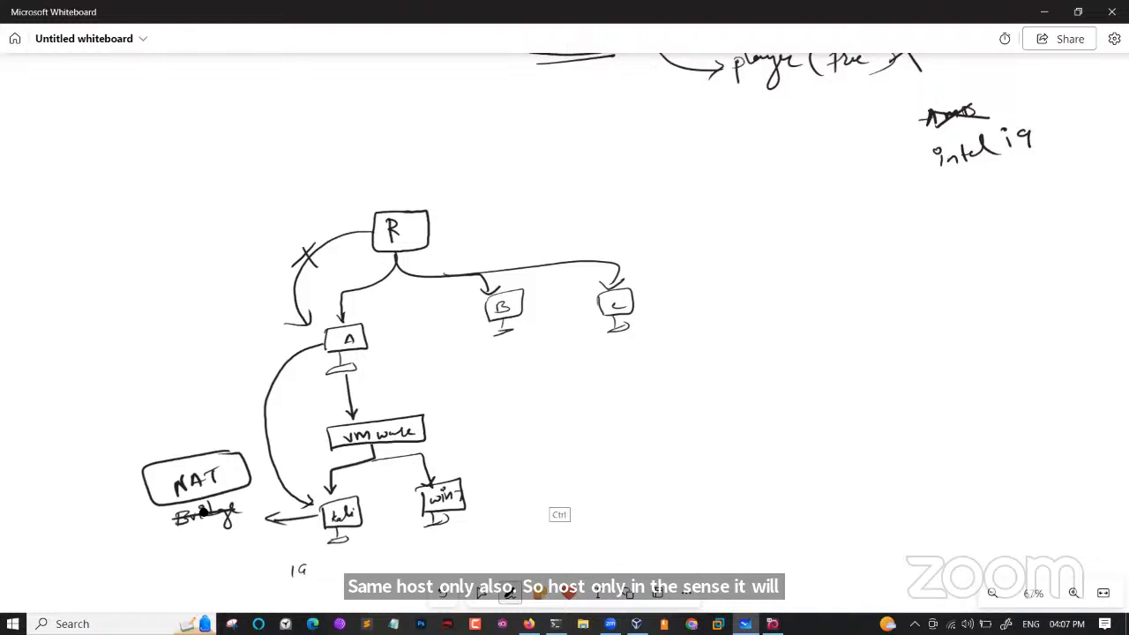
{"action": "key", "text": "ctrl+z"}
{"action": "key", "text": "ctrl+z"}
{"action": "key", "text": "ctrl+z"}
{"action": "key", "text": "ctrl+z"}
{"action": "key", "text": "ctrl+z"}
{"action": "key", "text": "ctrl+z"}
{"action": "key", "text": "ctrl+z"}
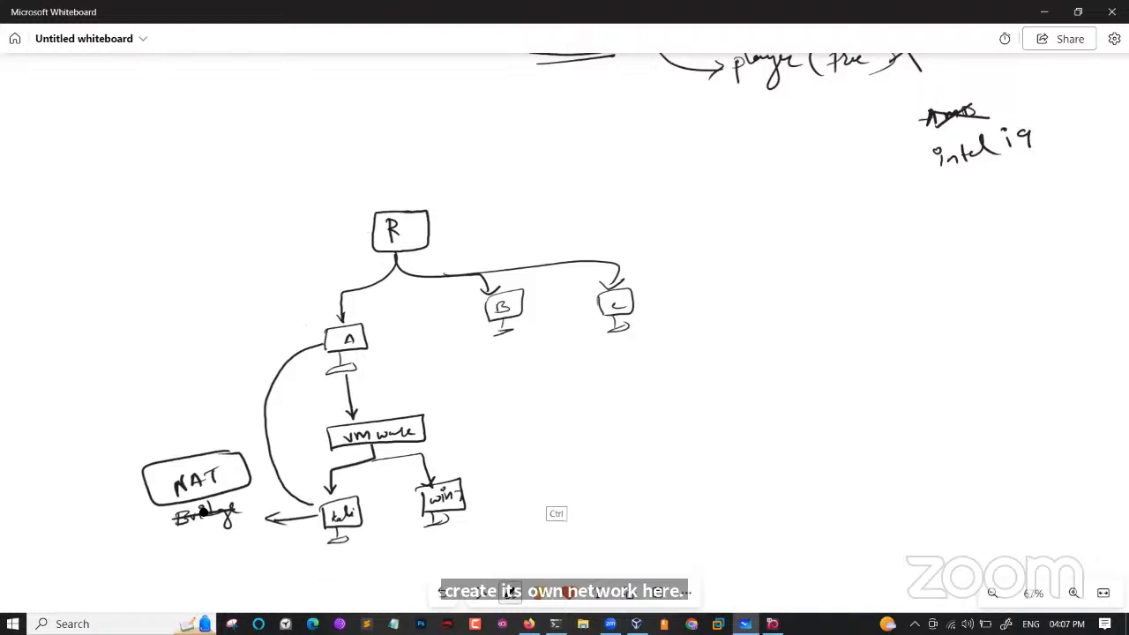
{"action": "key", "text": "ctrl+z"}
{"action": "key", "text": "ctrl+z"}
{"action": "key", "text": "ctrl+z"}
{"action": "key", "text": "ctrl+z"}
{"action": "key", "text": "ctrl+z"}
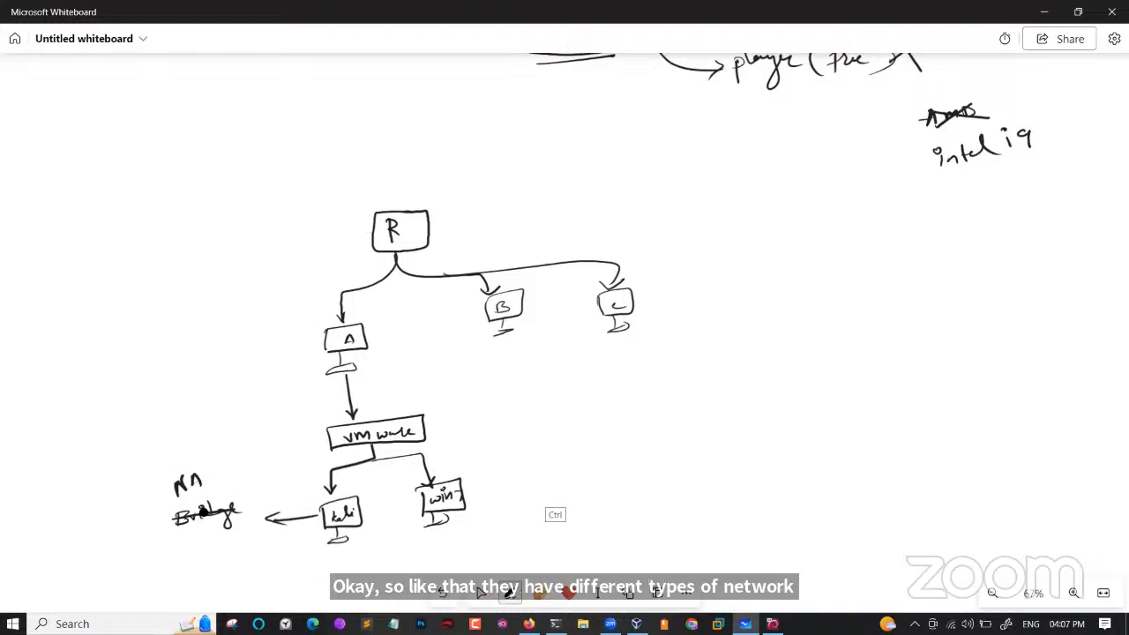
{"action": "key", "text": "ctrl+z"}
{"action": "key", "text": "ctrl+z"}
{"action": "key", "text": "ctrl+z"}
{"action": "key", "text": "ctrl+z"}
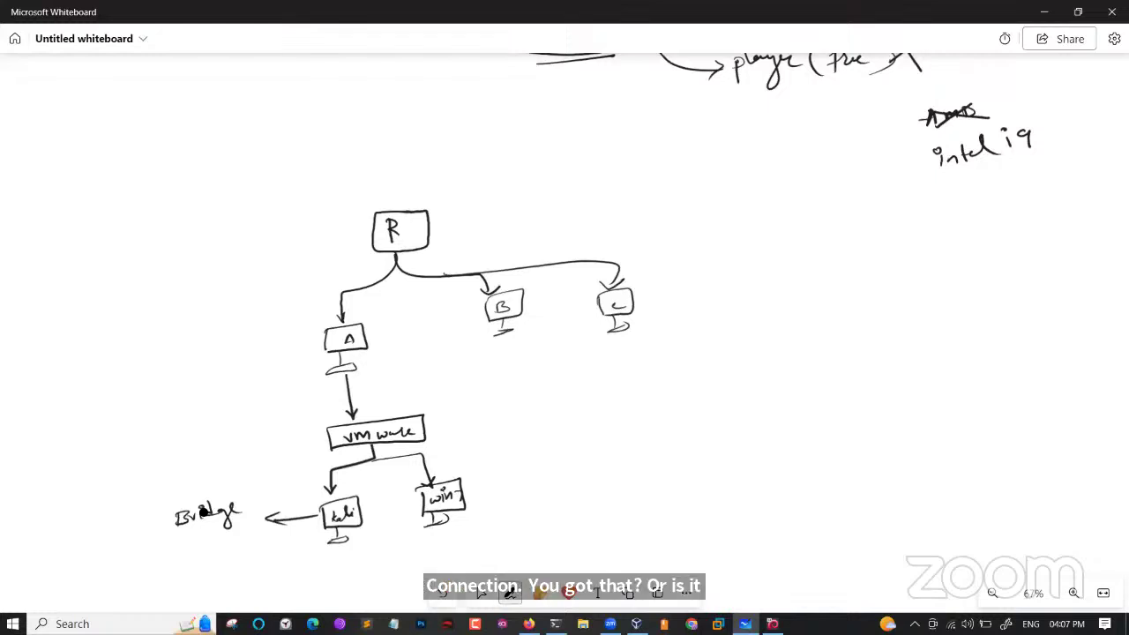
Switch to VirtualBox Manager and compare the kali-linux and Metasploitable VM details.
{"action": "key", "text": "alt+Tab"}
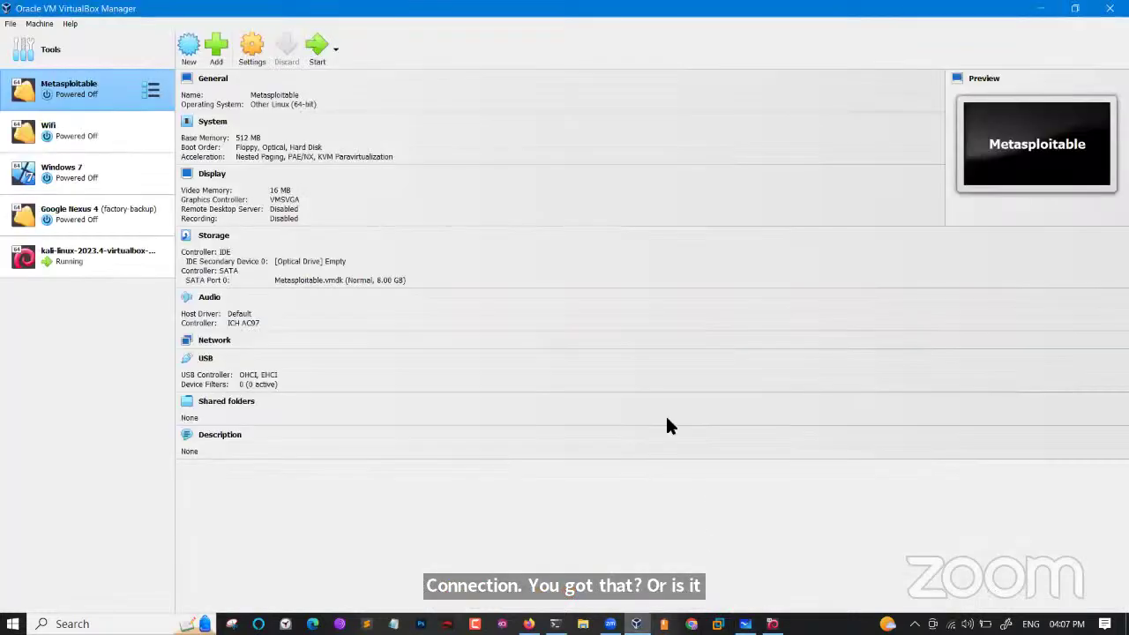
{"action": "left_click", "coordinate": [97, 253]}
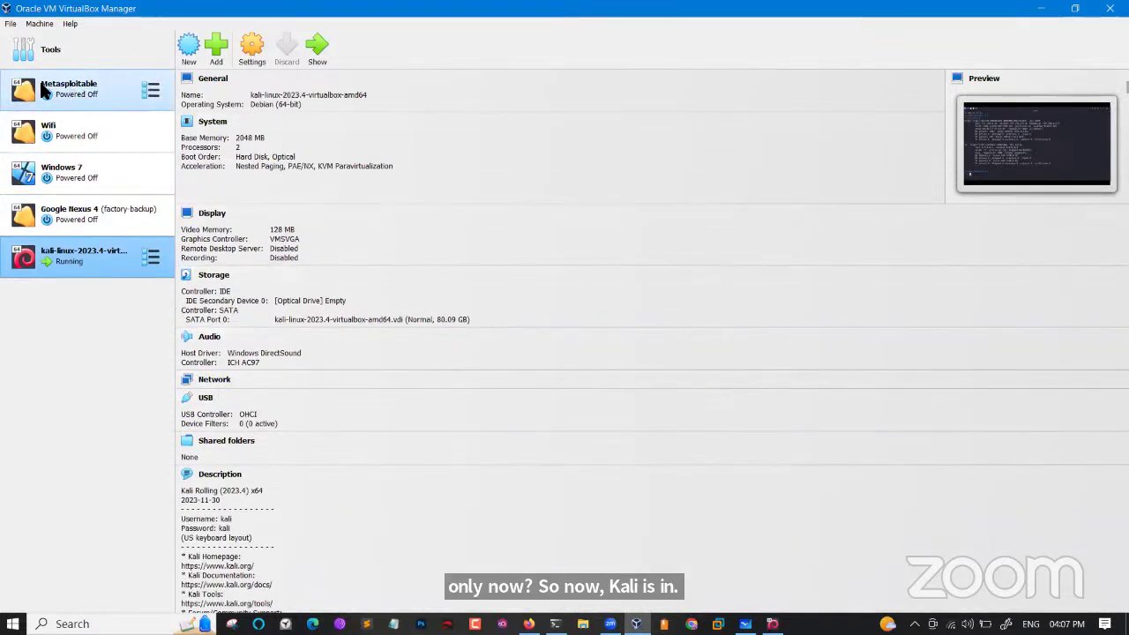
{"action": "left_click", "coordinate": [69, 88]}
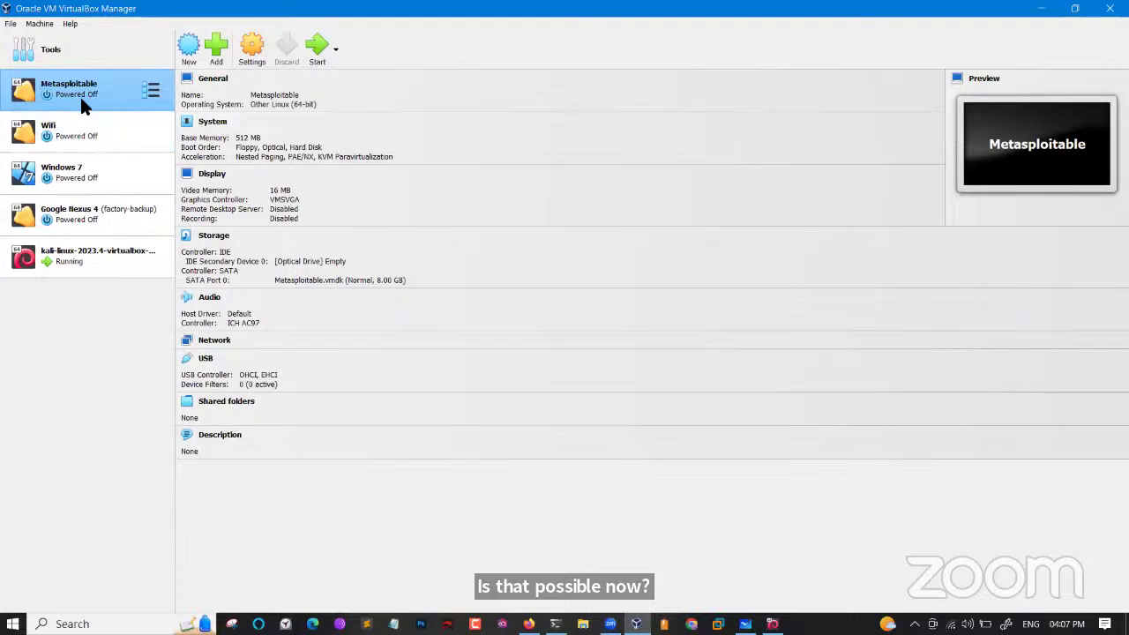
{"action": "left_click", "coordinate": [84, 257]}
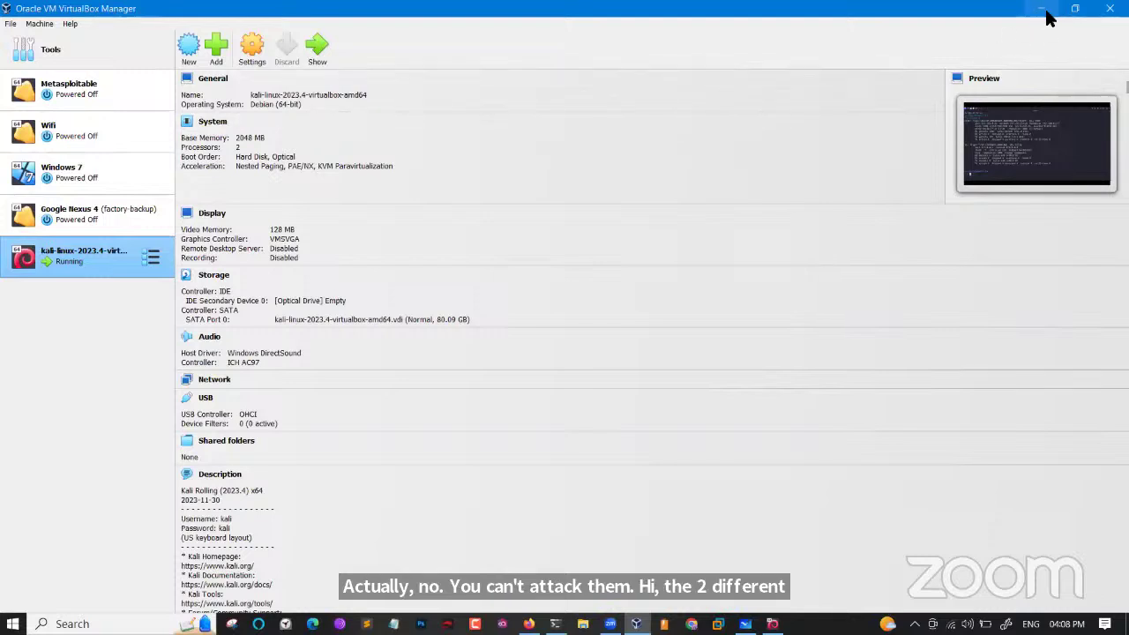
Restore and re-maximize the Manager window, then return to the Whiteboard diagram.
{"action": "left_click_drag", "start_coordinate": [1047, 12], "coordinate": [1052, 18]}
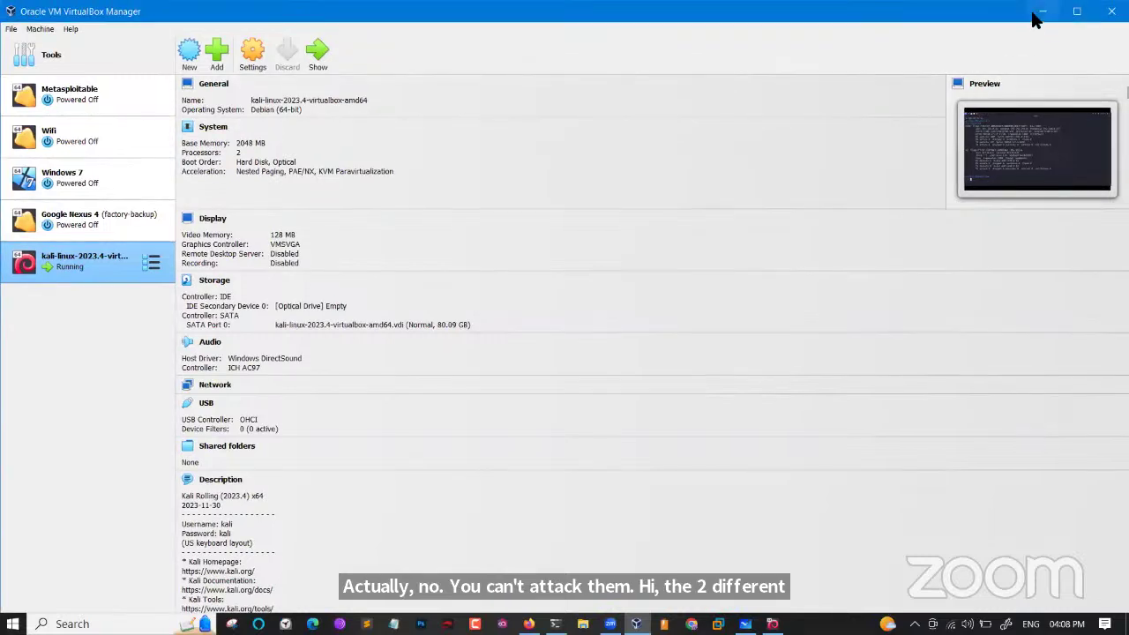
{"action": "left_click", "coordinate": [1075, 13]}
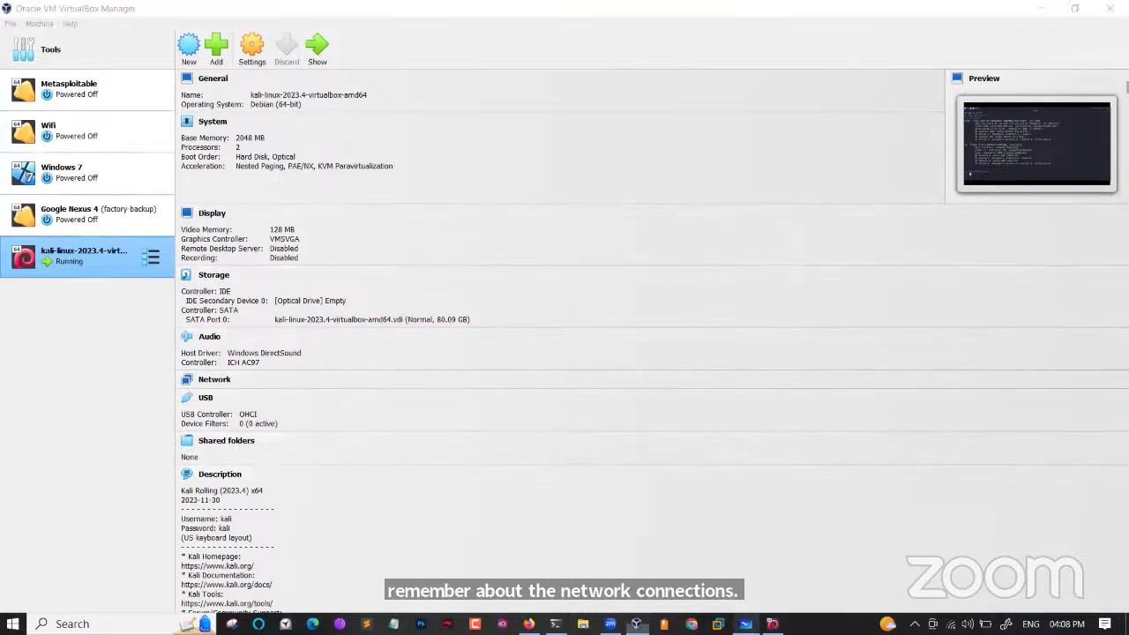
{"action": "left_click", "coordinate": [745, 624]}
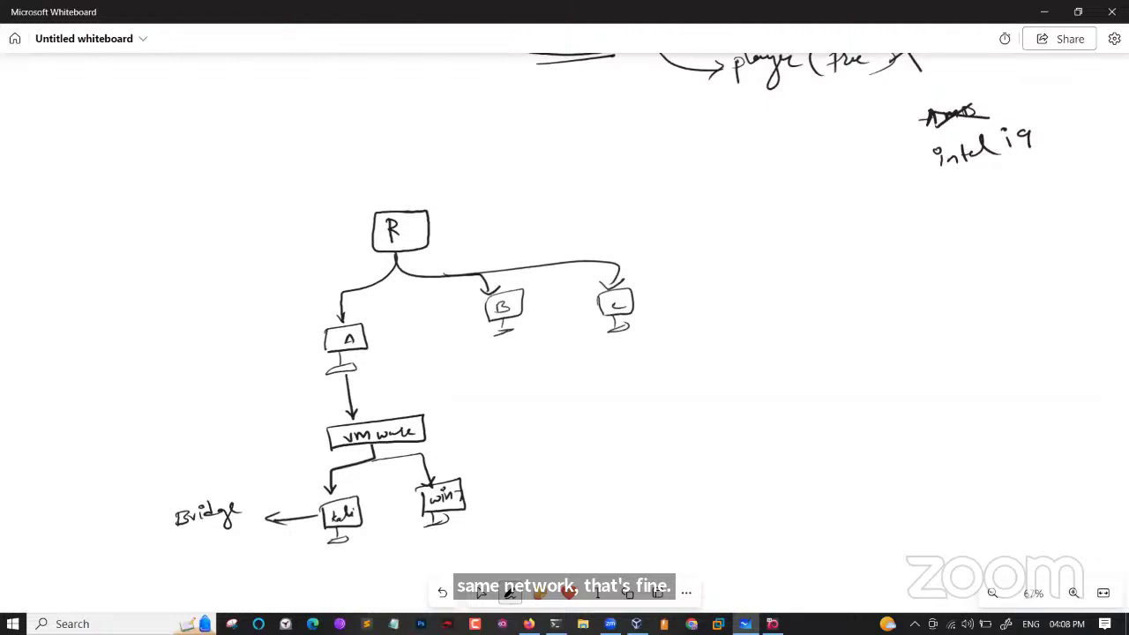
Close the Kali terminal, power off the Kali VM, and switch to VirtualBox Manager.
{"action": "left_click", "coordinate": [481, 592]}
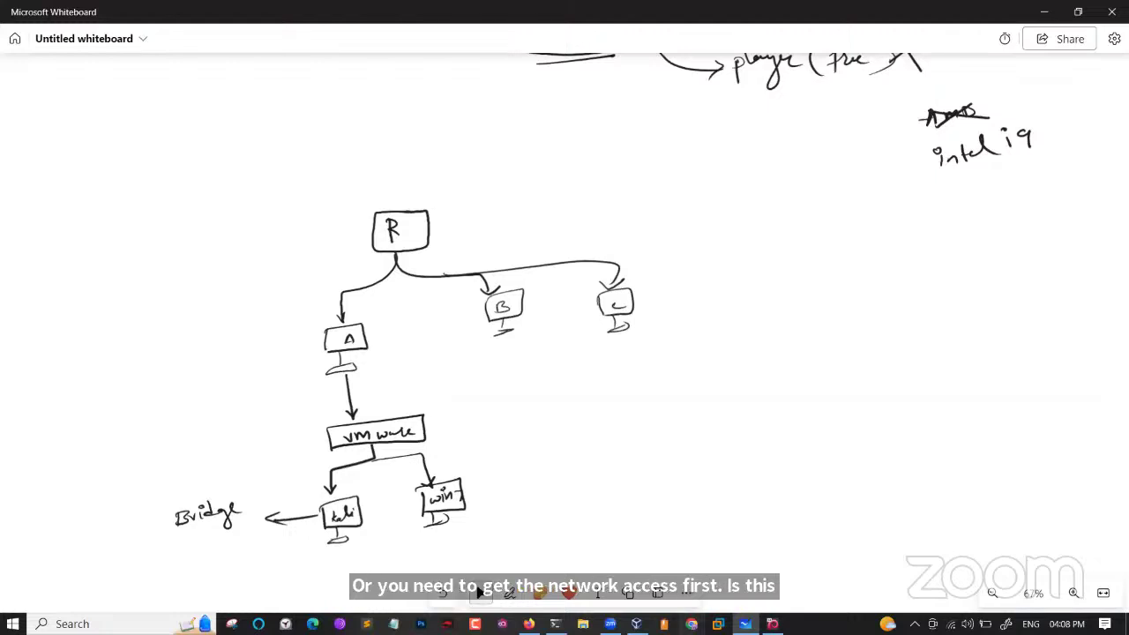
{"action": "left_click", "coordinate": [772, 624]}
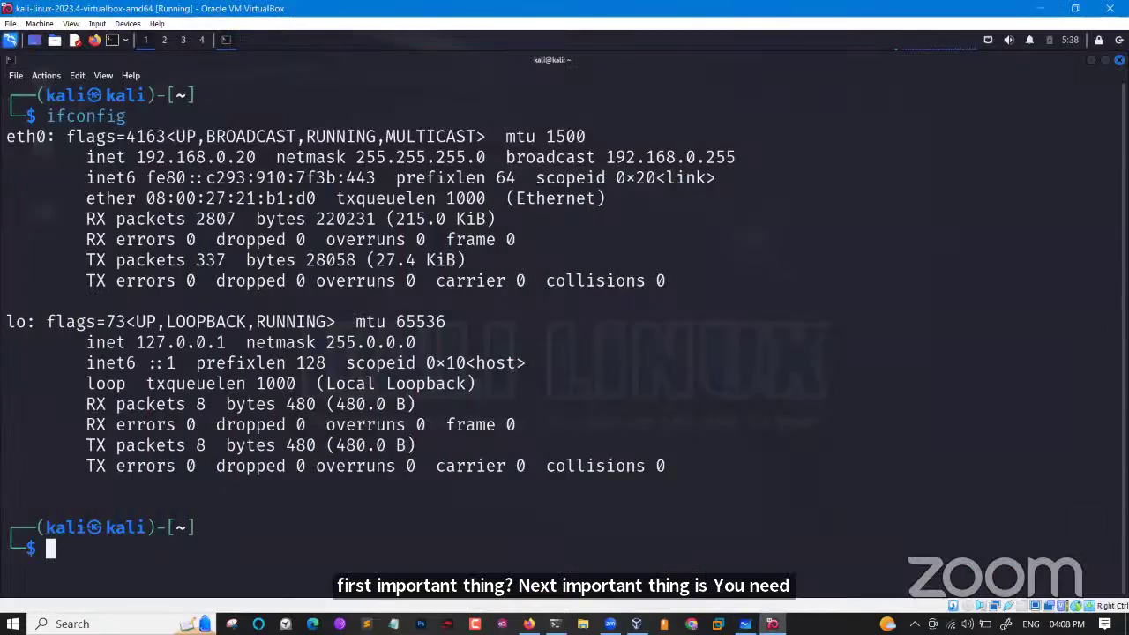
{"action": "left_click", "coordinate": [1120, 59]}
{"action": "left_click", "coordinate": [1109, 8]}
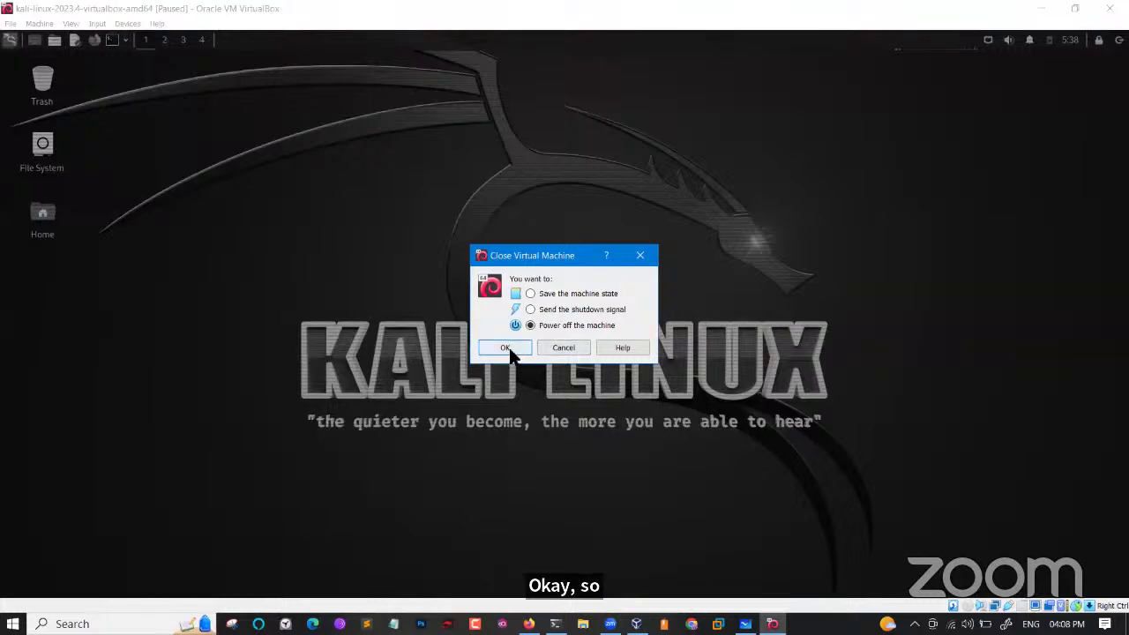
{"action": "left_click", "coordinate": [509, 349]}
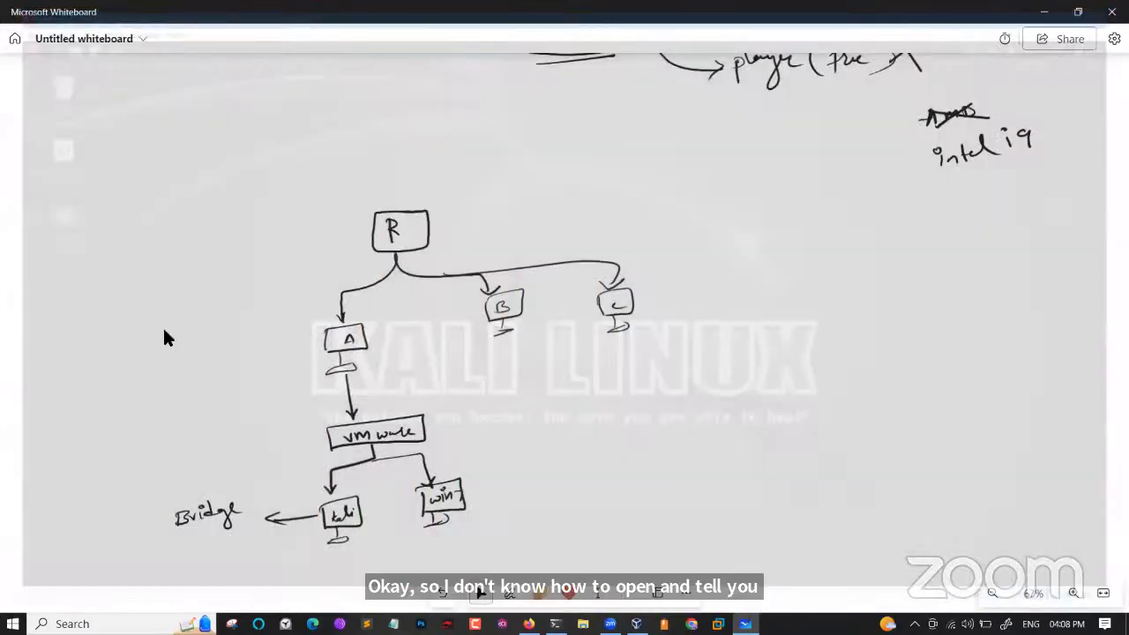
{"action": "key", "text": "alt+Tab"}
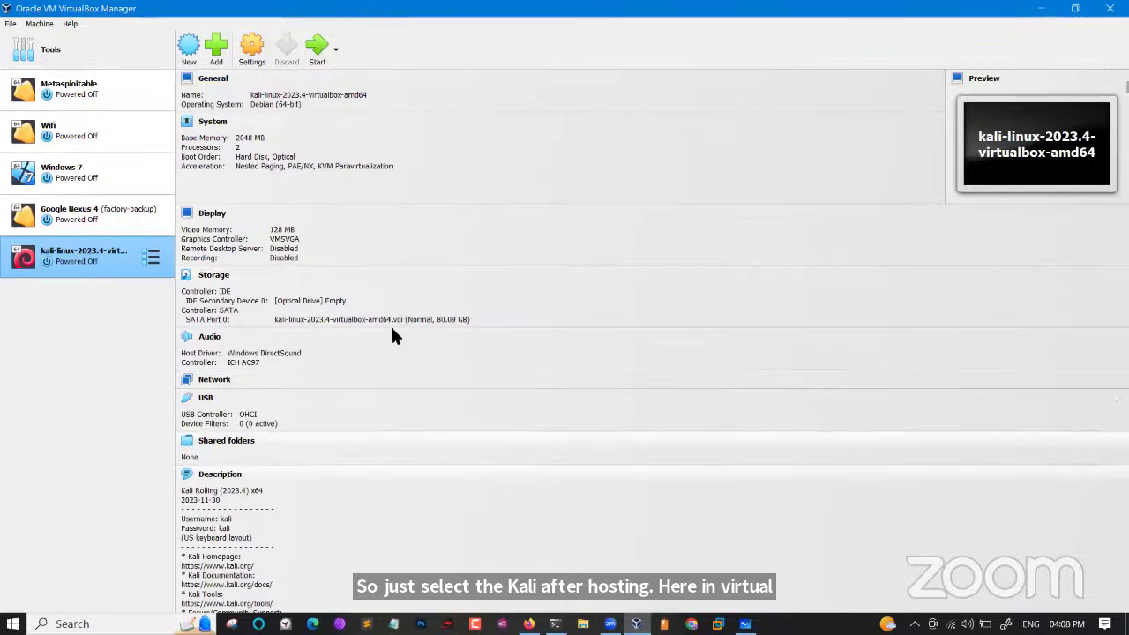
Start the kali-linux VM and dismiss the keyboard auto-capture notification.
{"action": "left_click", "coordinate": [319, 51]}
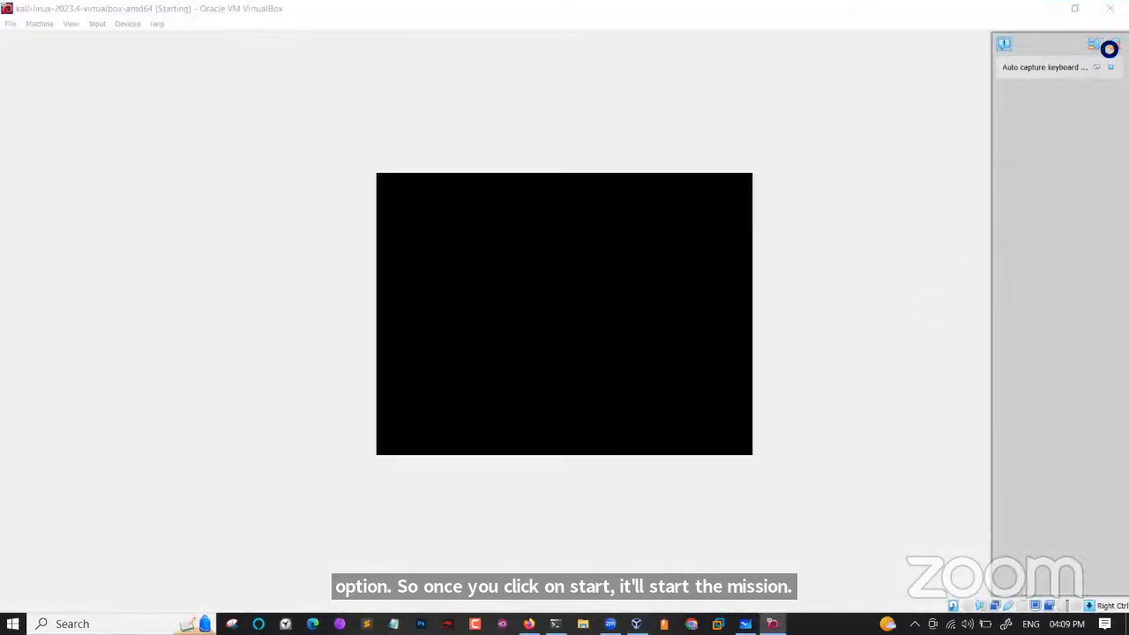
{"action": "left_click", "coordinate": [1113, 44]}
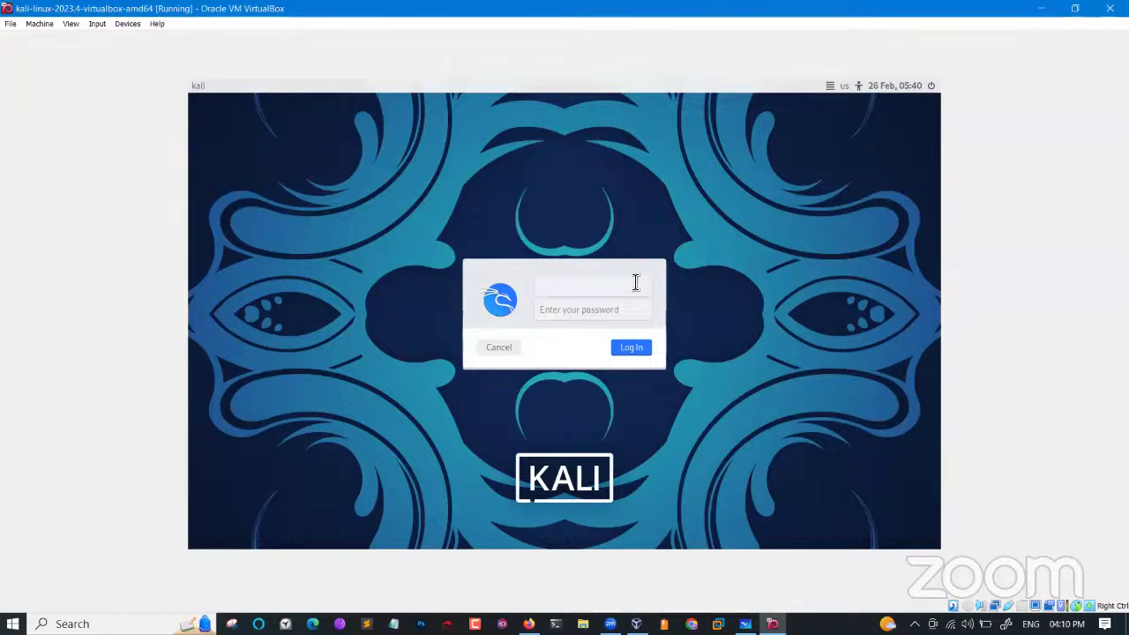
Log into Kali as user kali with the account password, then open and close a terminal.
{"action": "type", "text": "kali"}
{"action": "key", "text": "Tab"}
{"action": "type", "text": "kal"}
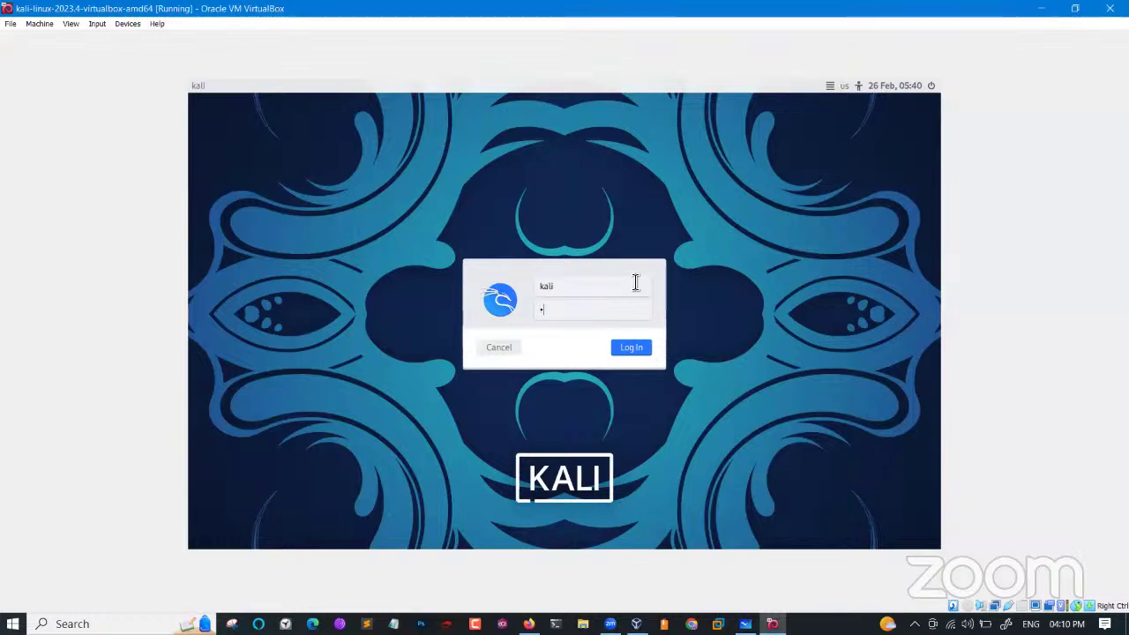
{"action": "key", "text": "Return"}
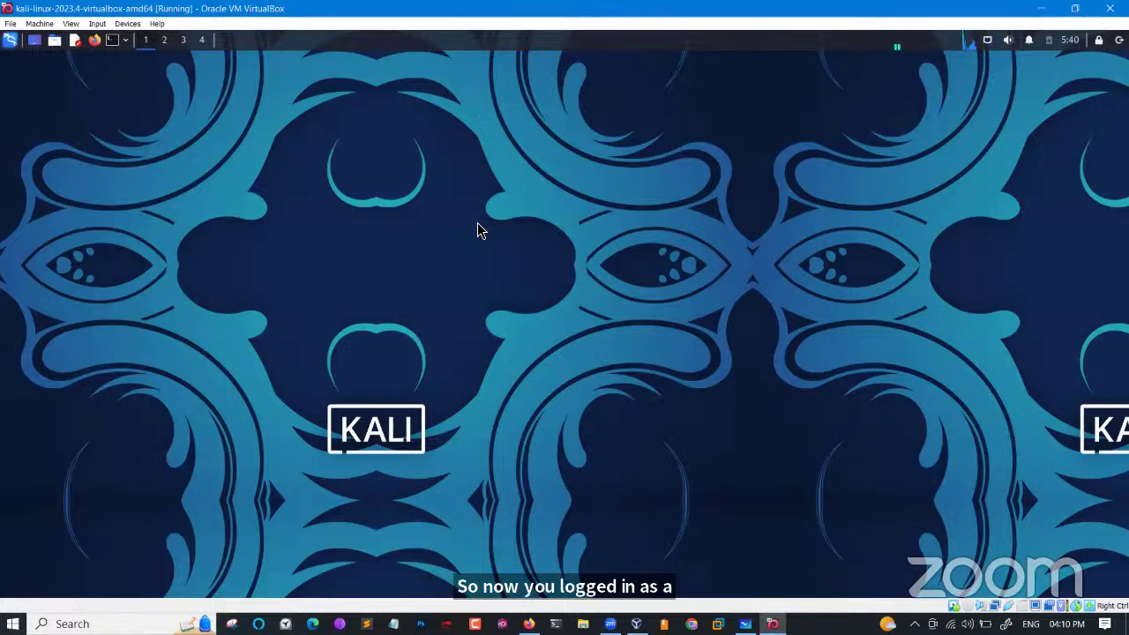
{"action": "key", "text": "ctrl+alt+t"}
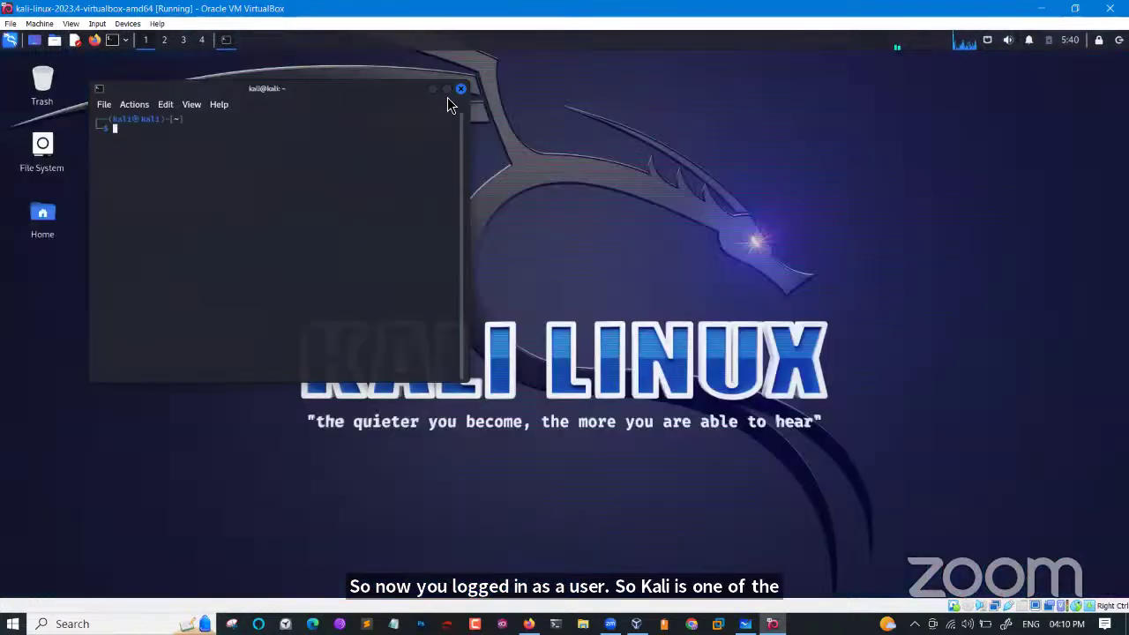
{"action": "left_click", "coordinate": [460, 89]}
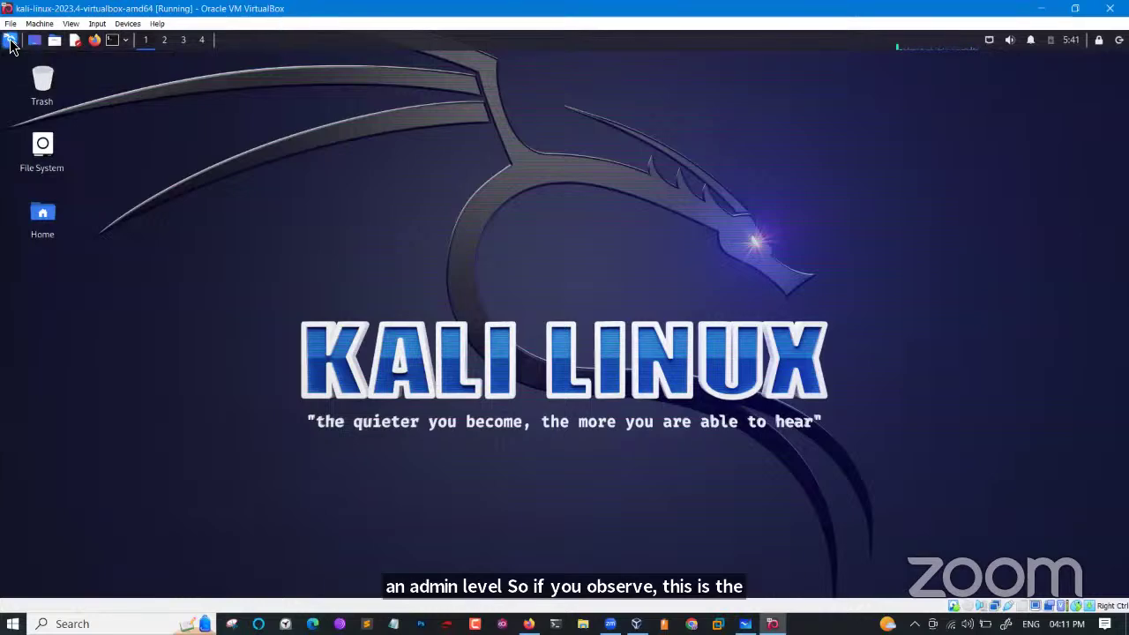
Open the Kali application menu and browse from Settings to 13 - Social Engineering Tools.
{"action": "key", "text": "super"}
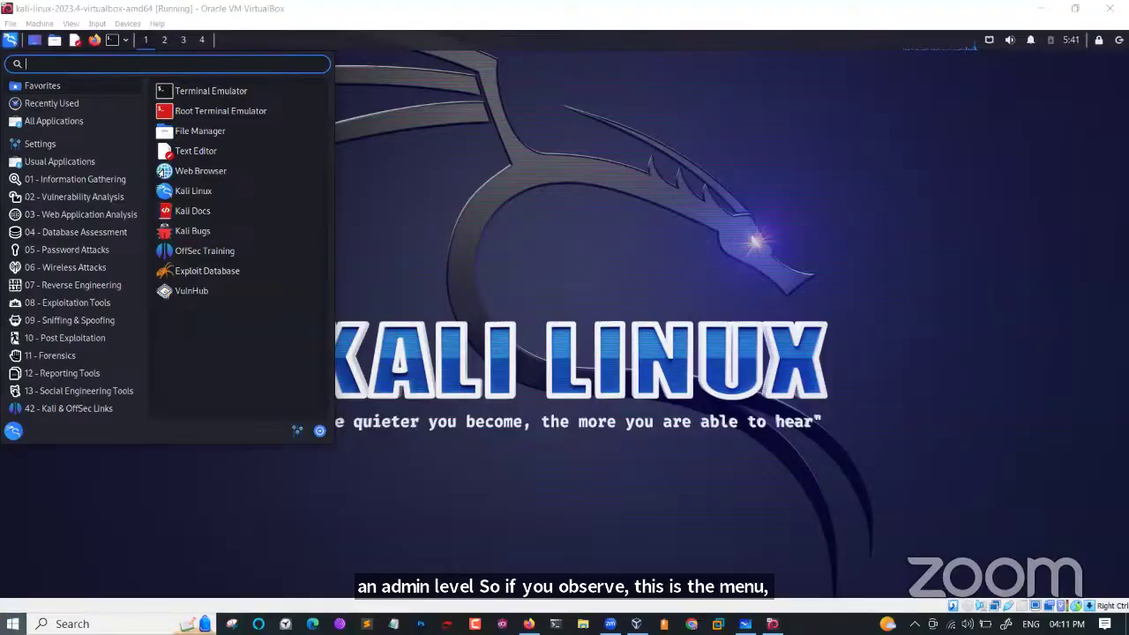
{"action": "key", "text": "super"}
{"action": "key", "text": "super"}
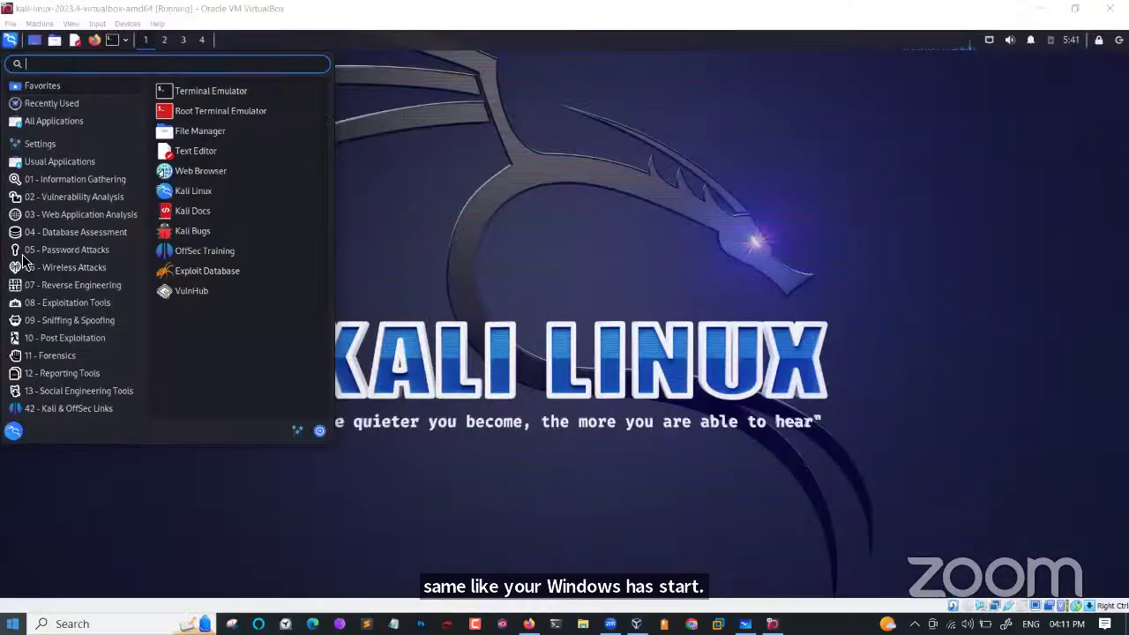
{"action": "left_click", "coordinate": [40, 143]}
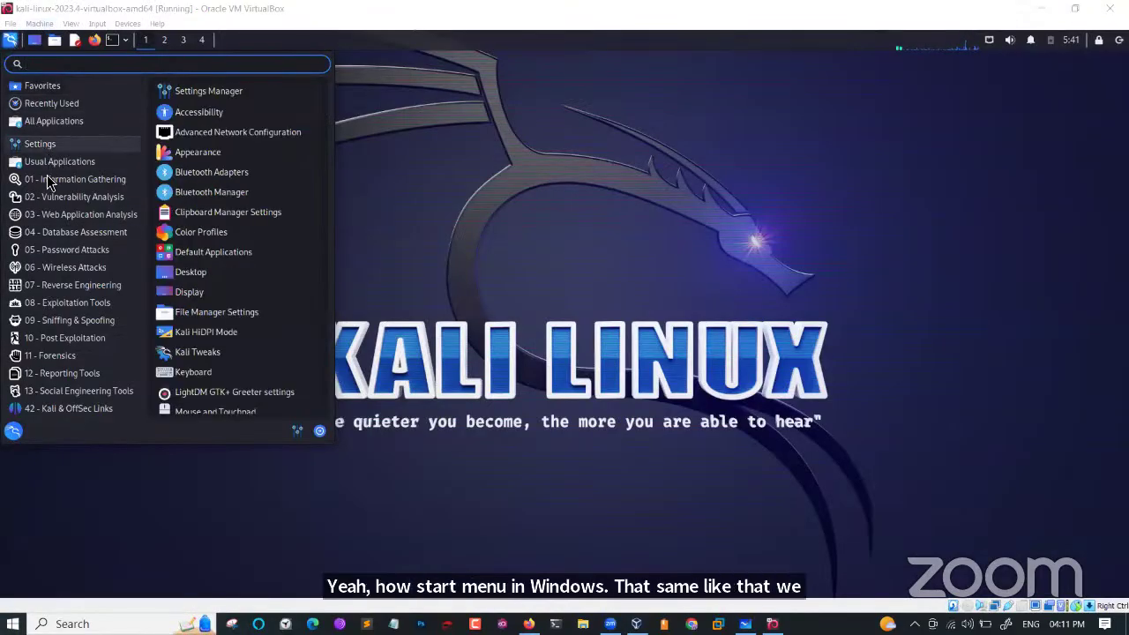
{"action": "mouse_move", "coordinate": [55, 240]}
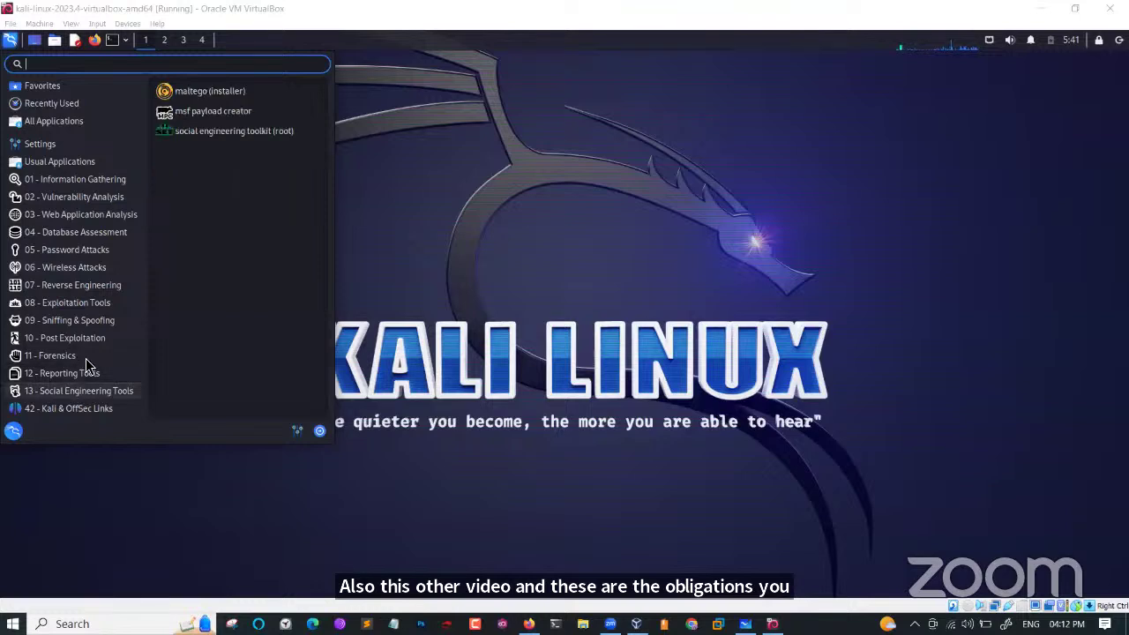
Close the application menu and show the file manager's home-folder shortcuts list.
{"action": "left_click", "coordinate": [53, 40]}
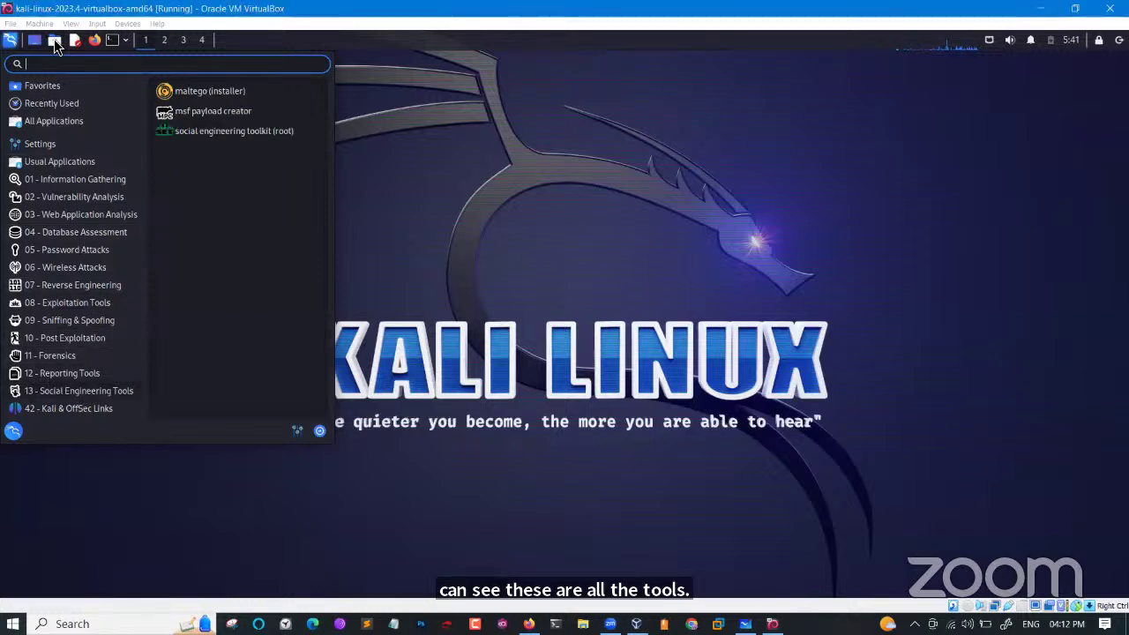
{"action": "left_click", "coordinate": [54, 39]}
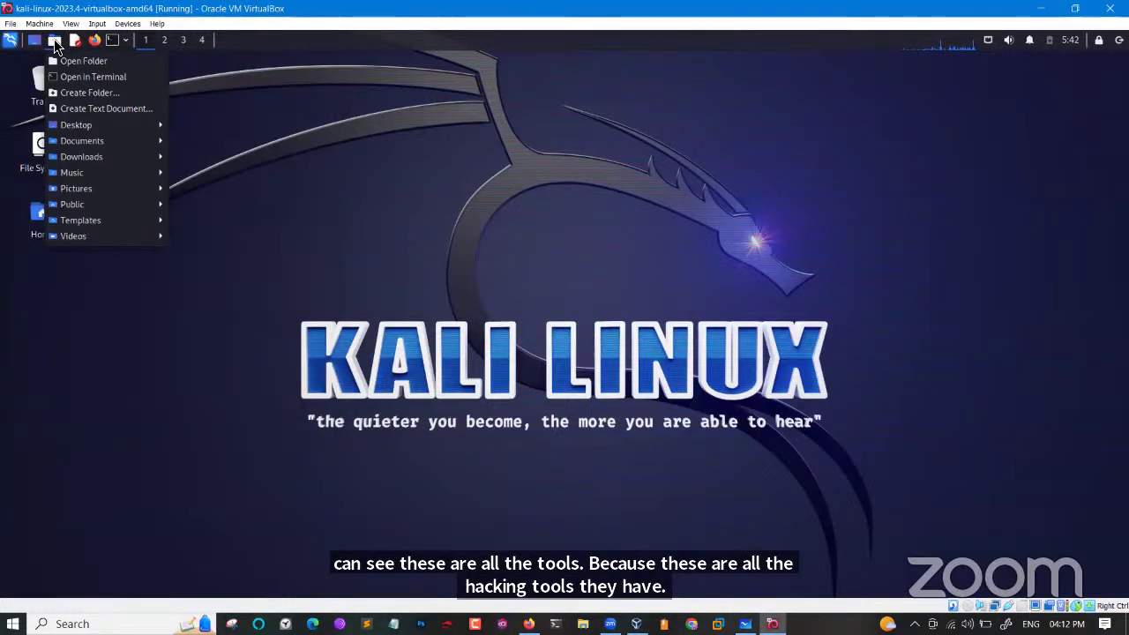
{"action": "left_click", "coordinate": [54, 38]}
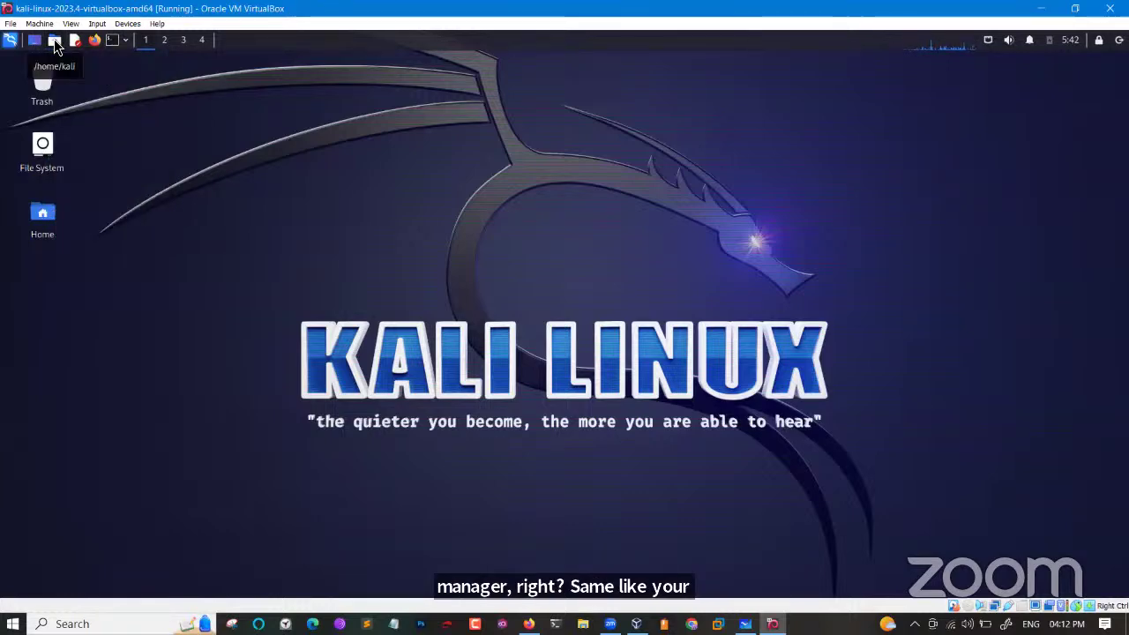
{"action": "left_click", "coordinate": [54, 39]}
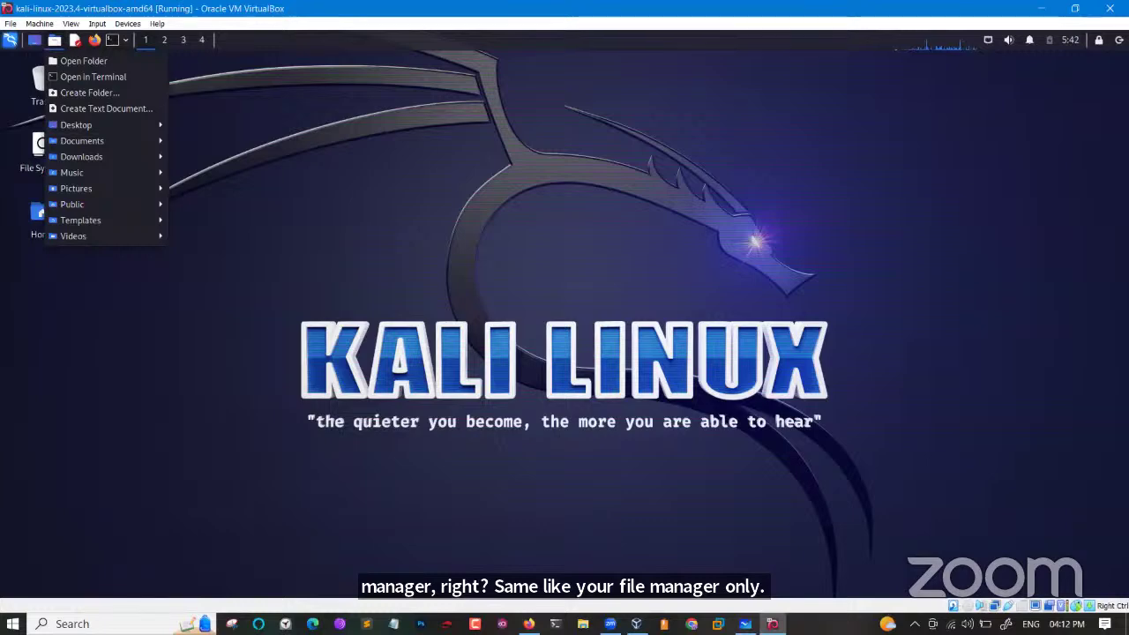
Open the host's File Explorer on This PC for comparison, then return to Kali.
{"action": "key", "text": "super+e"}
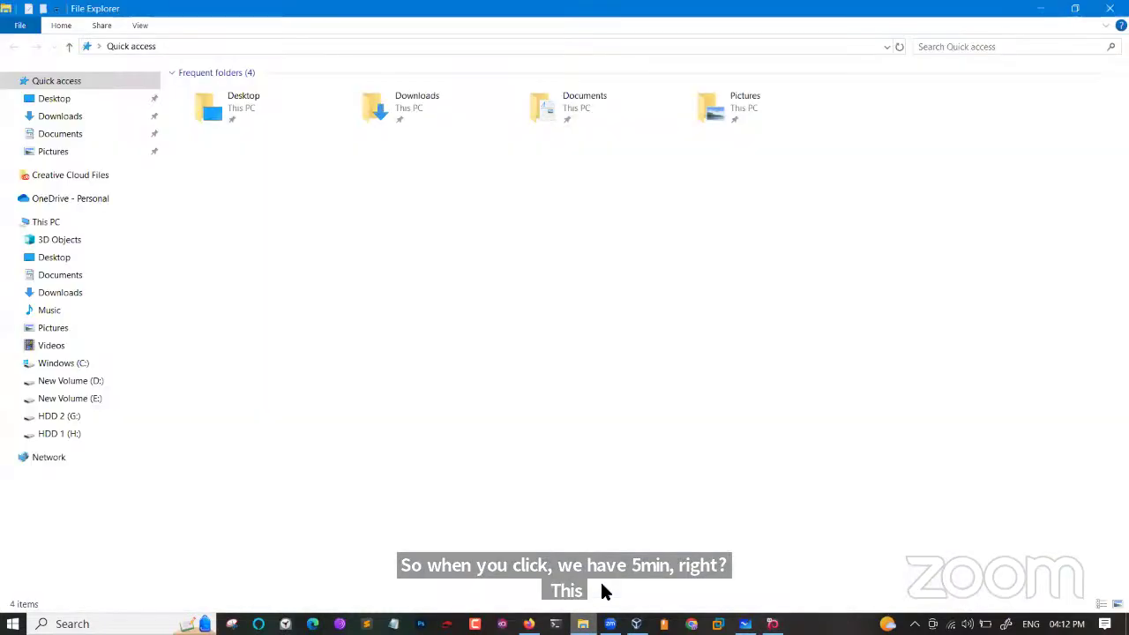
{"action": "left_click", "coordinate": [78, 226]}
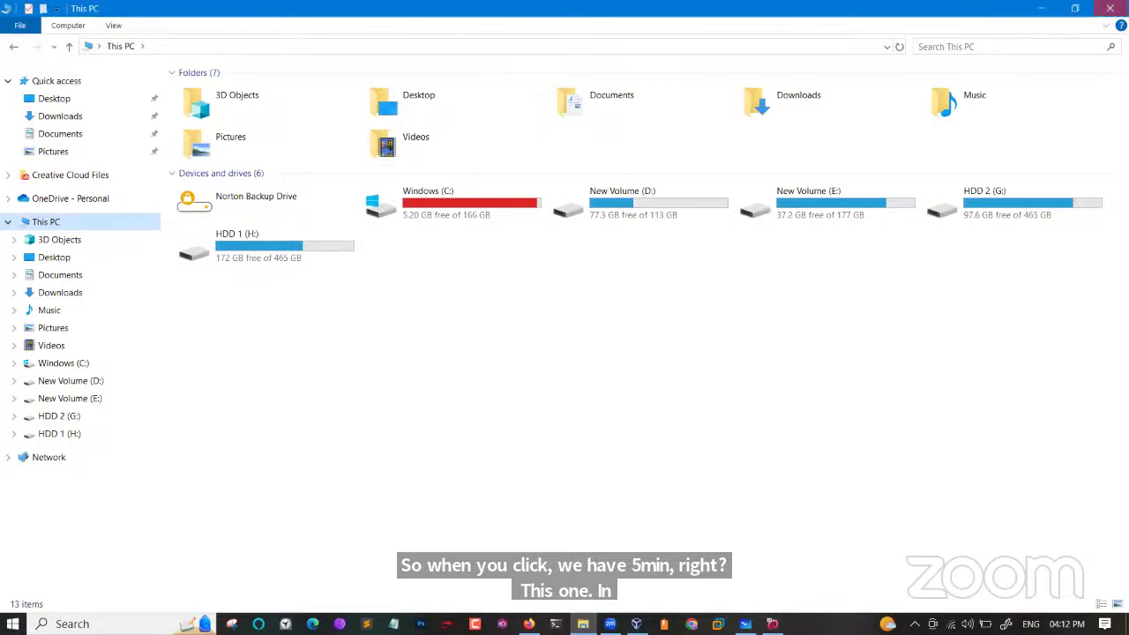
{"action": "key", "text": "alt+Tab"}
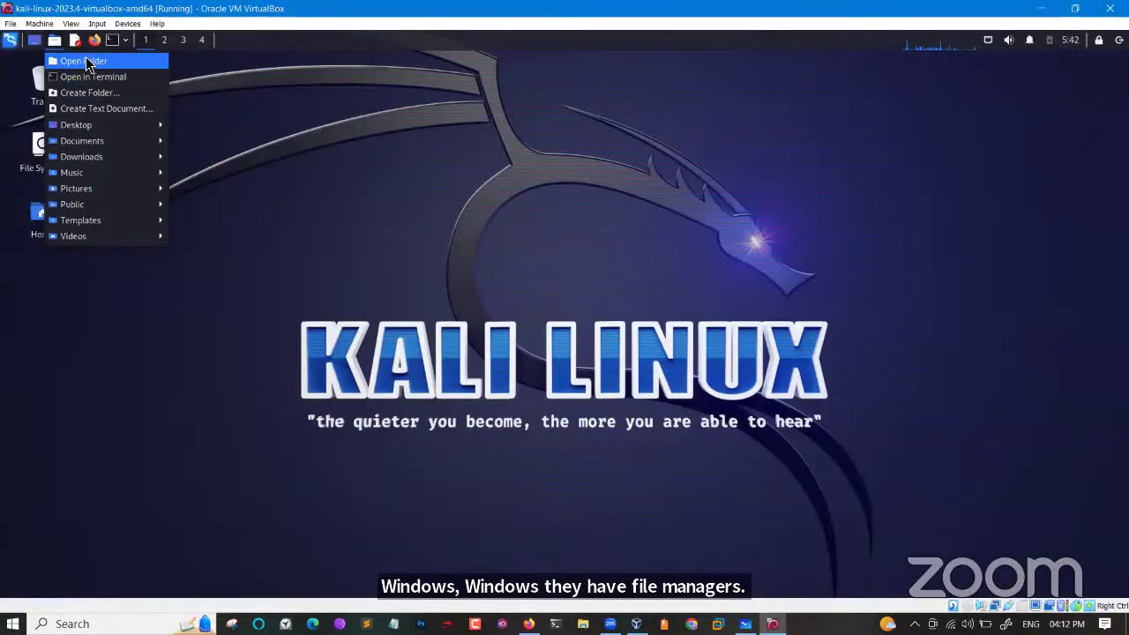
Open the kali home folder in Thunar, maximize it, and browse the root File System.
{"action": "left_click", "coordinate": [86, 58]}
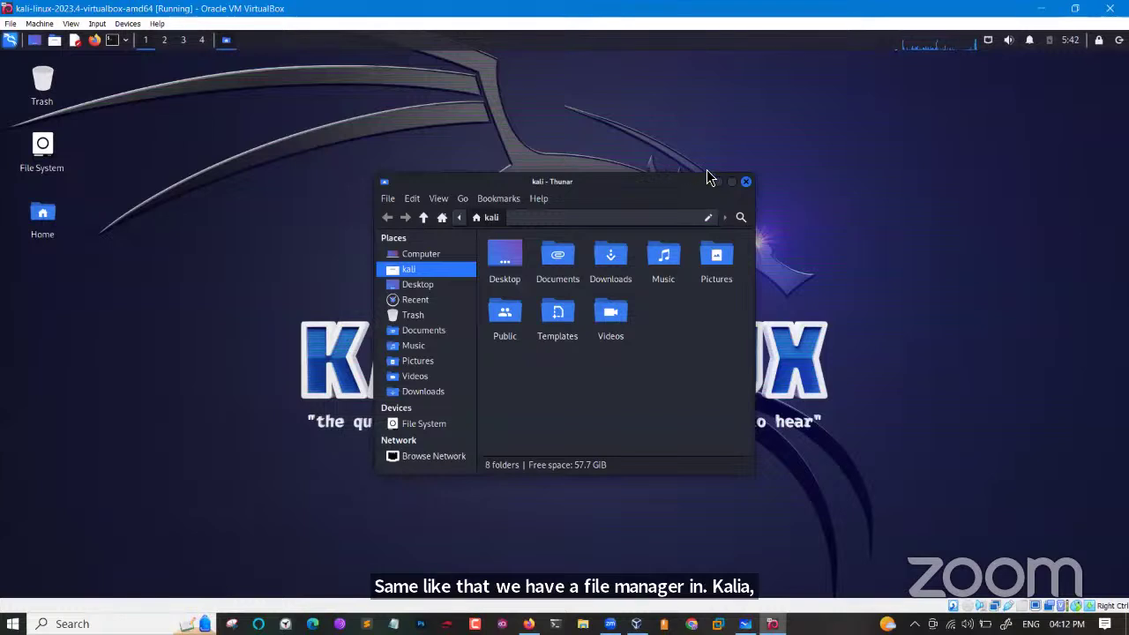
{"action": "left_click", "coordinate": [732, 181]}
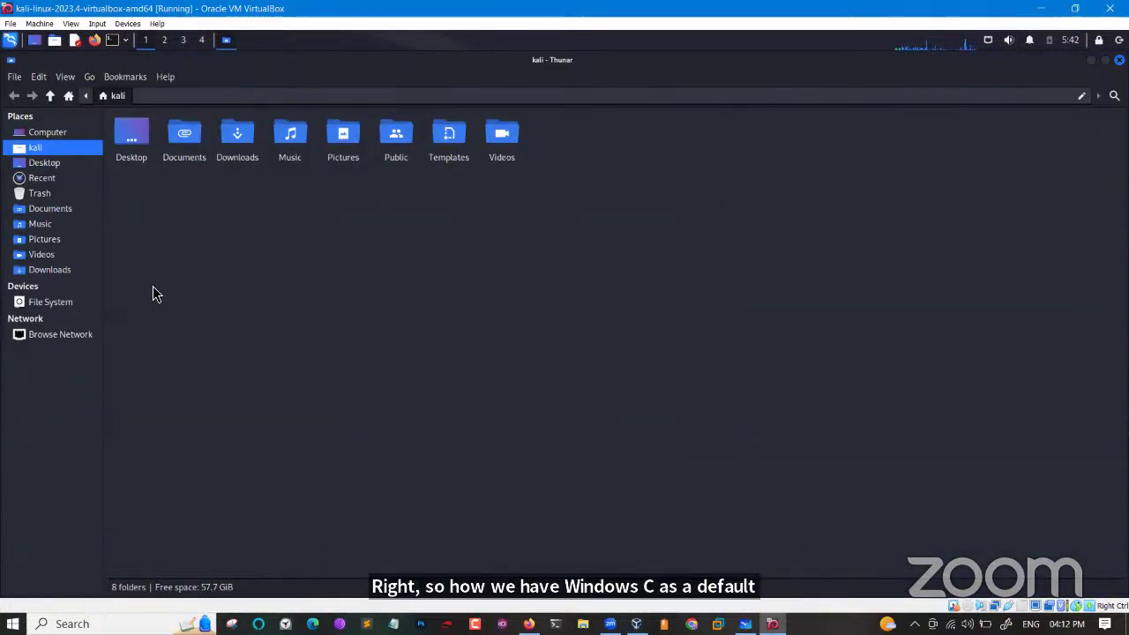
{"action": "left_click", "coordinate": [57, 308]}
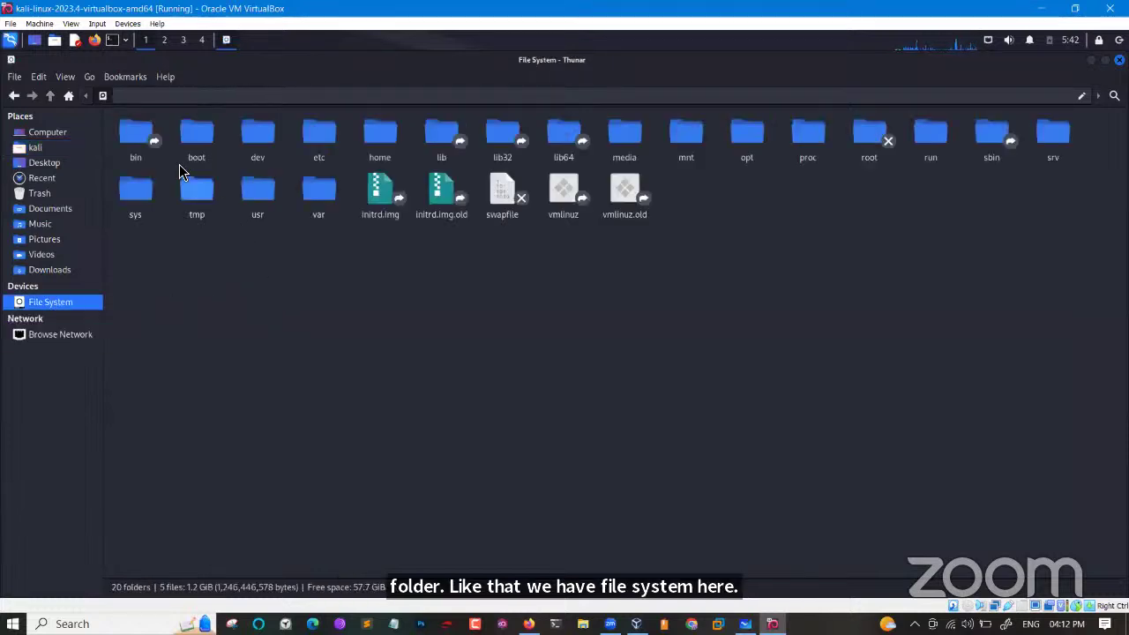
Select the dev, bin, boot, etc, home and root folders in turn.
{"action": "left_click", "coordinate": [253, 147]}
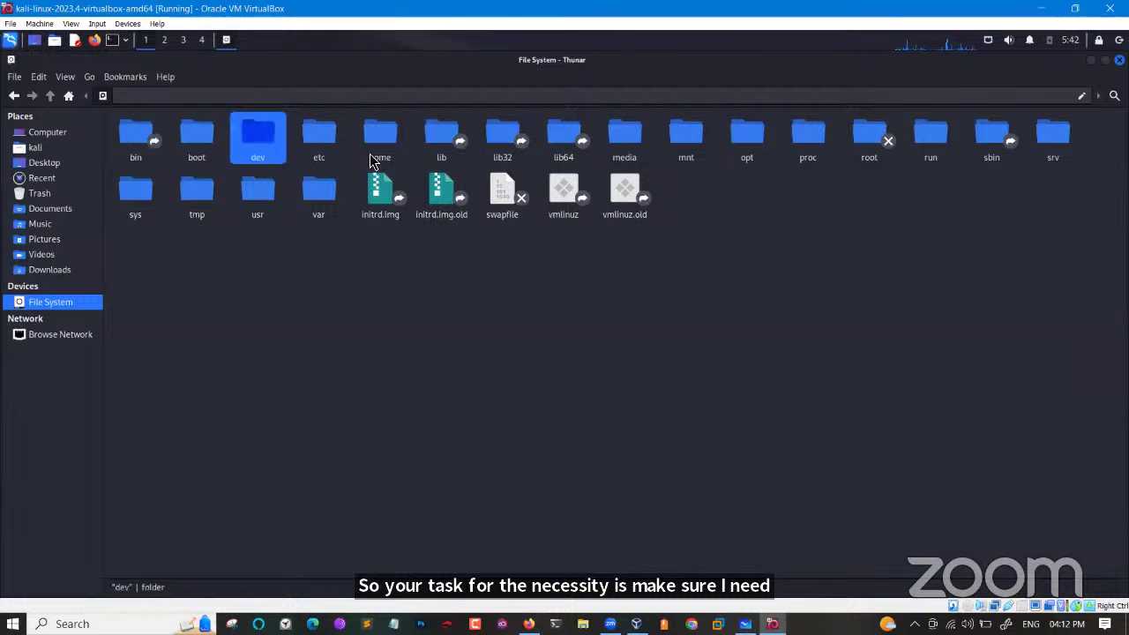
{"action": "left_click", "coordinate": [146, 134]}
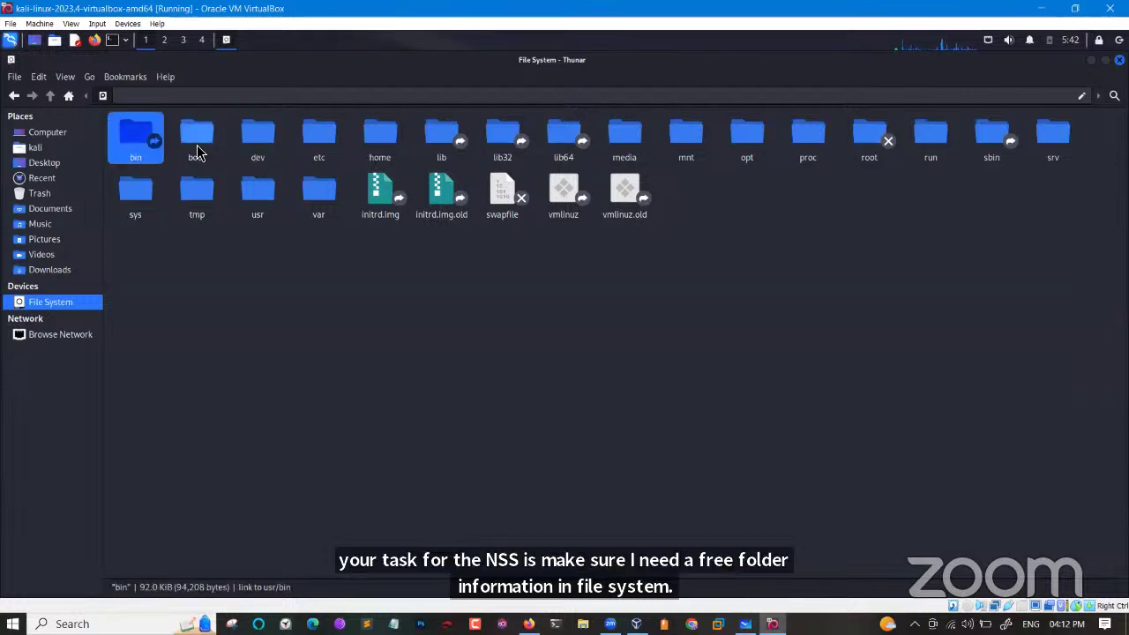
{"action": "left_click", "coordinate": [199, 152]}
{"action": "left_click", "coordinate": [272, 147]}
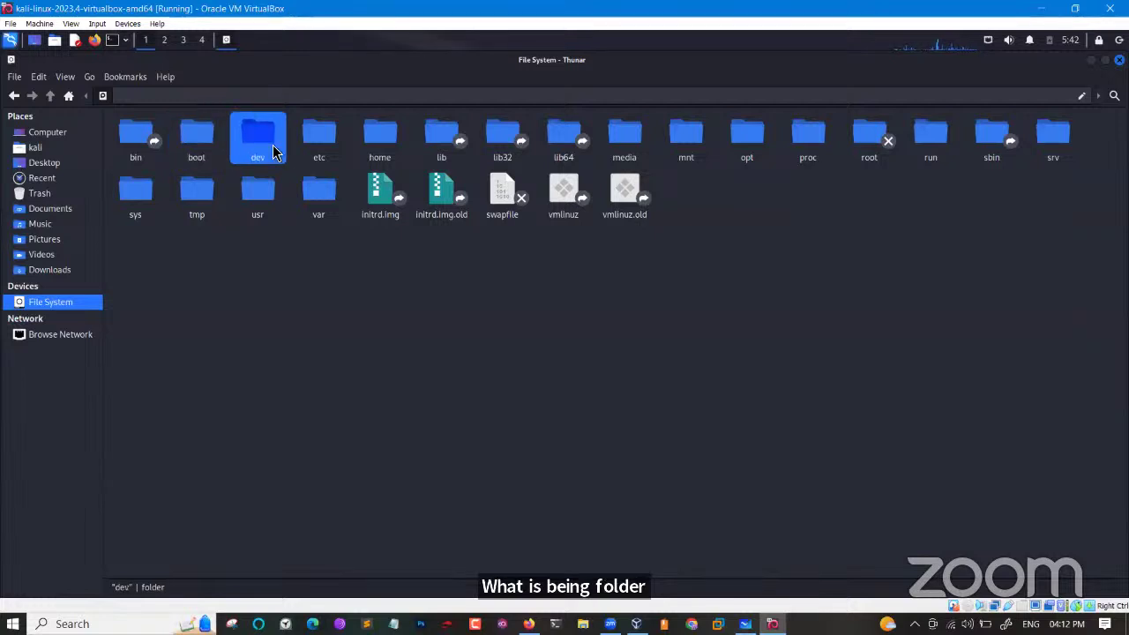
{"action": "left_click", "coordinate": [319, 143]}
{"action": "left_click", "coordinate": [389, 139]}
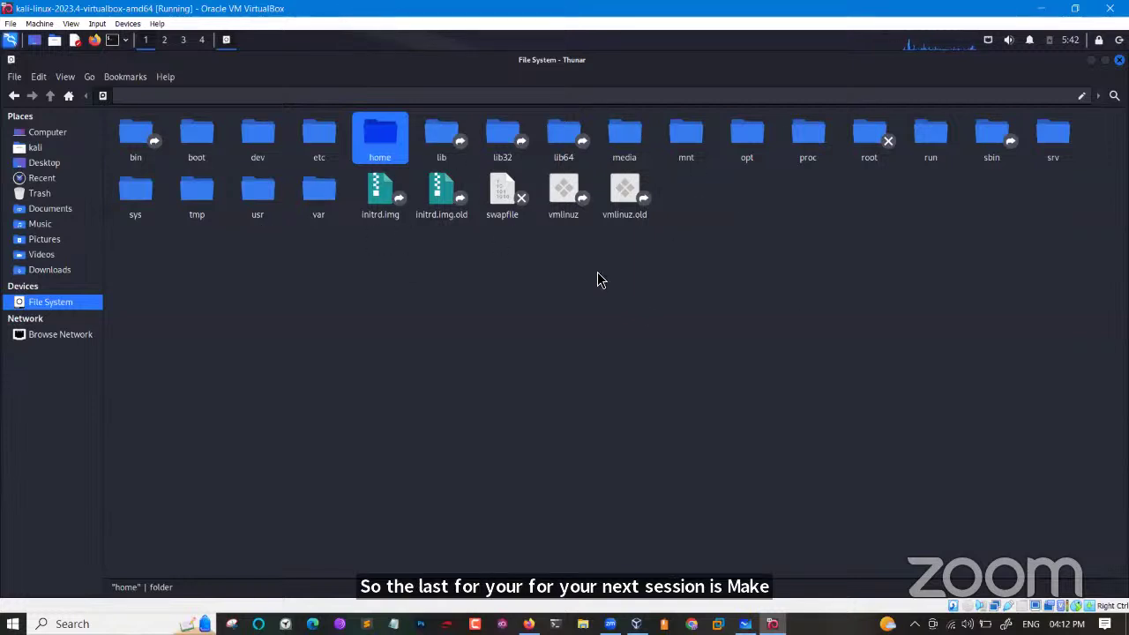
{"action": "left_click", "coordinate": [868, 139]}
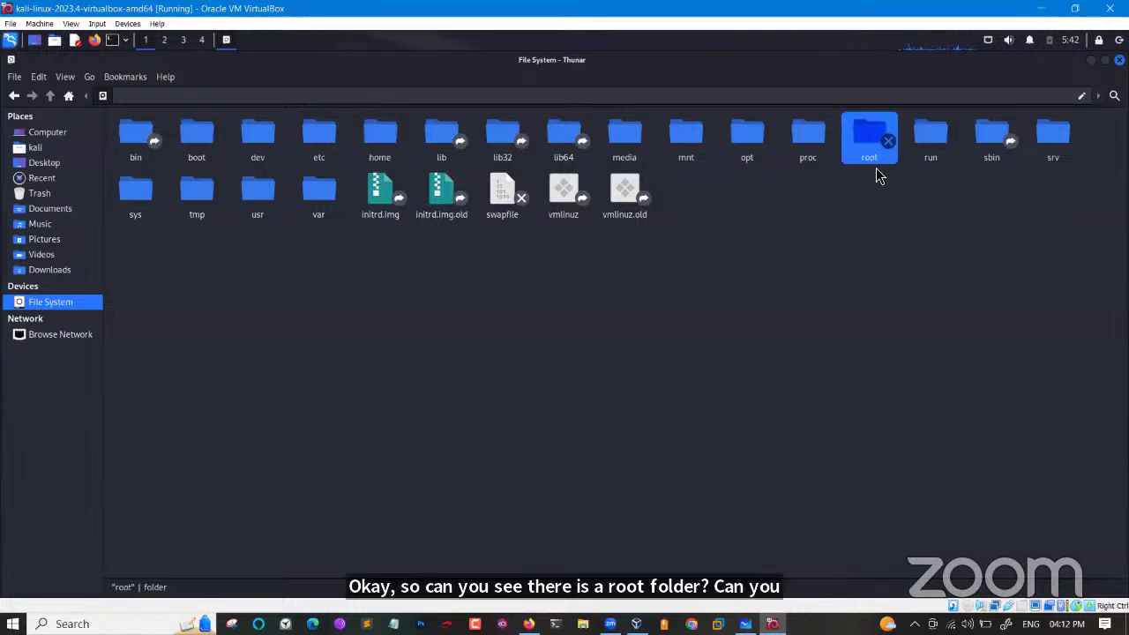
Try opening root, dismiss the permission-denied error, return to File System and close Thunar.
{"action": "double_click", "coordinate": [875, 166]}
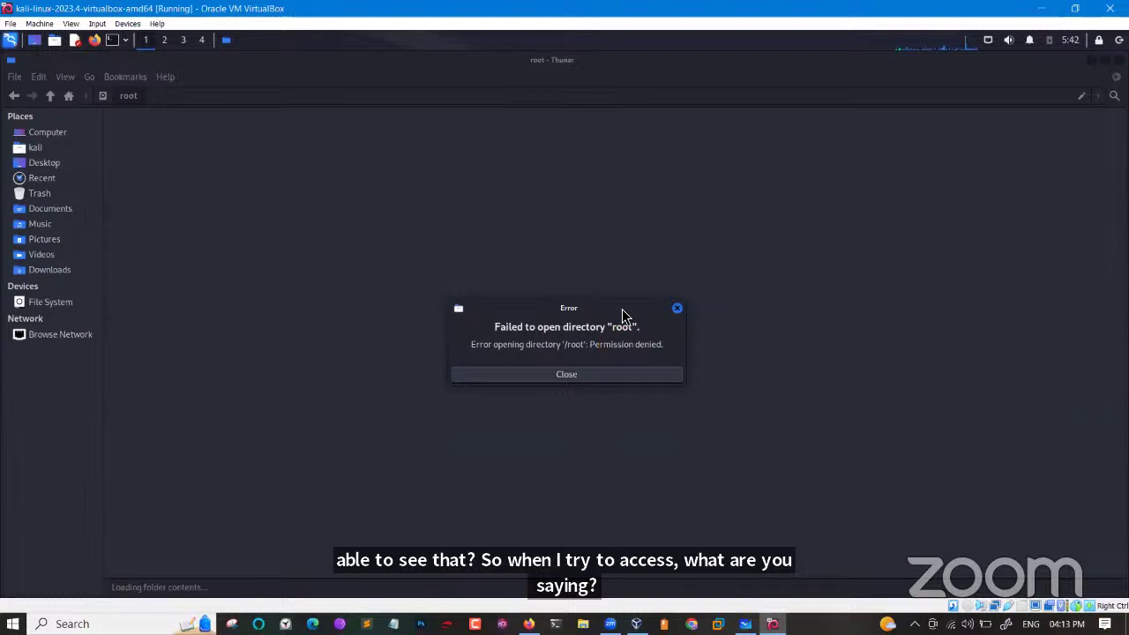
{"action": "left_click", "coordinate": [677, 309]}
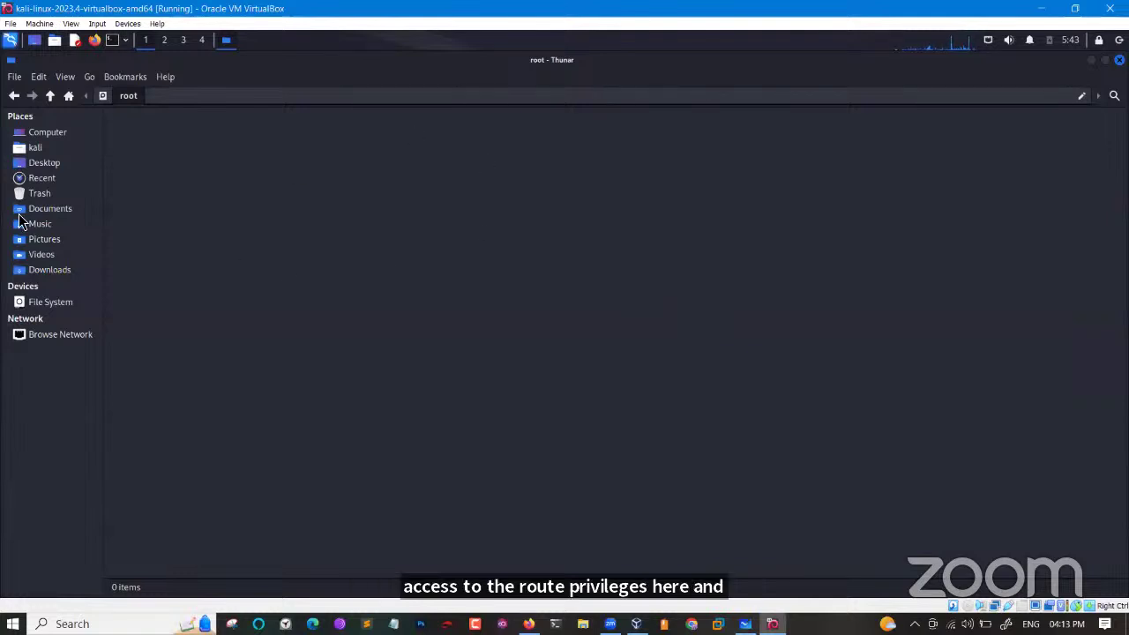
{"action": "left_click", "coordinate": [52, 306]}
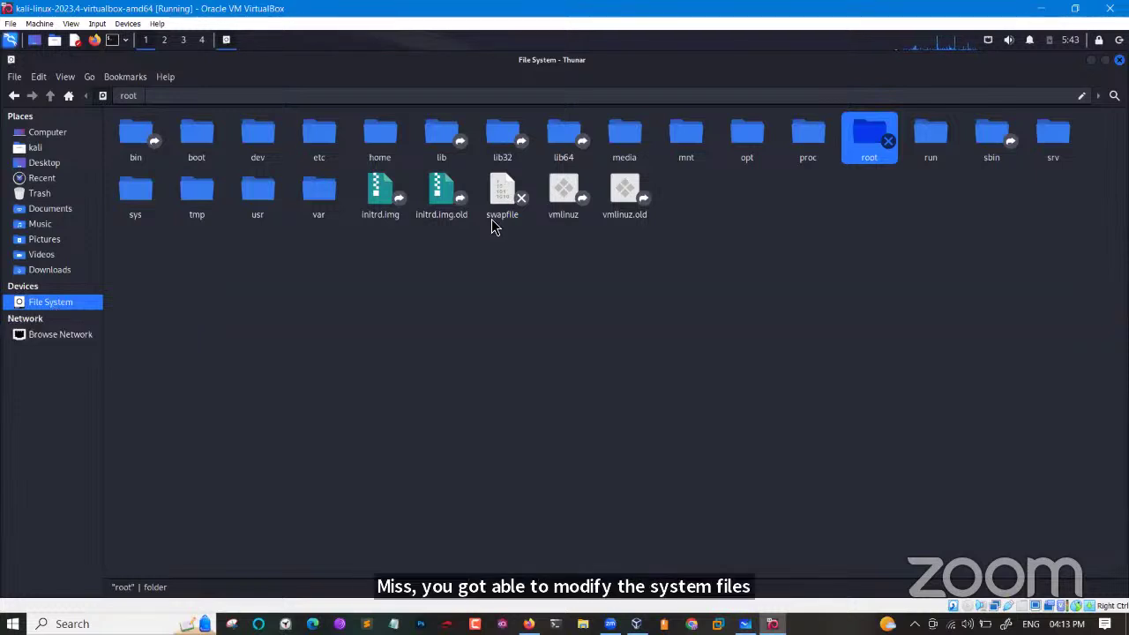
{"action": "key", "text": "alt+F4"}
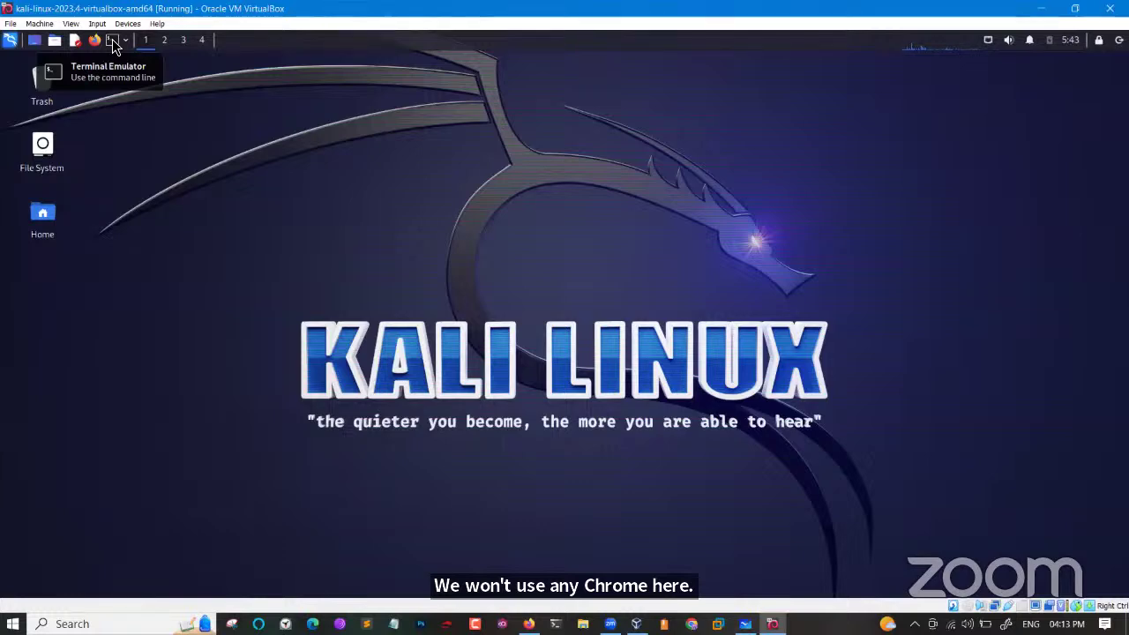
Open a new Kali terminal, maximize it, and enlarge its text.
{"action": "left_click", "coordinate": [113, 46]}
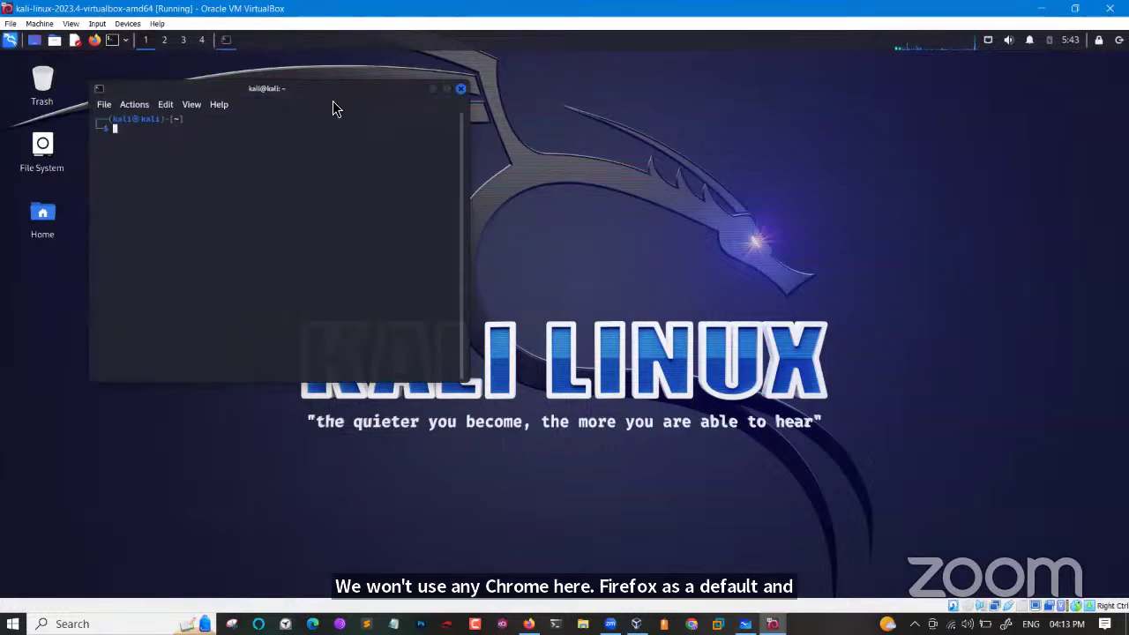
{"action": "left_click", "coordinate": [447, 88]}
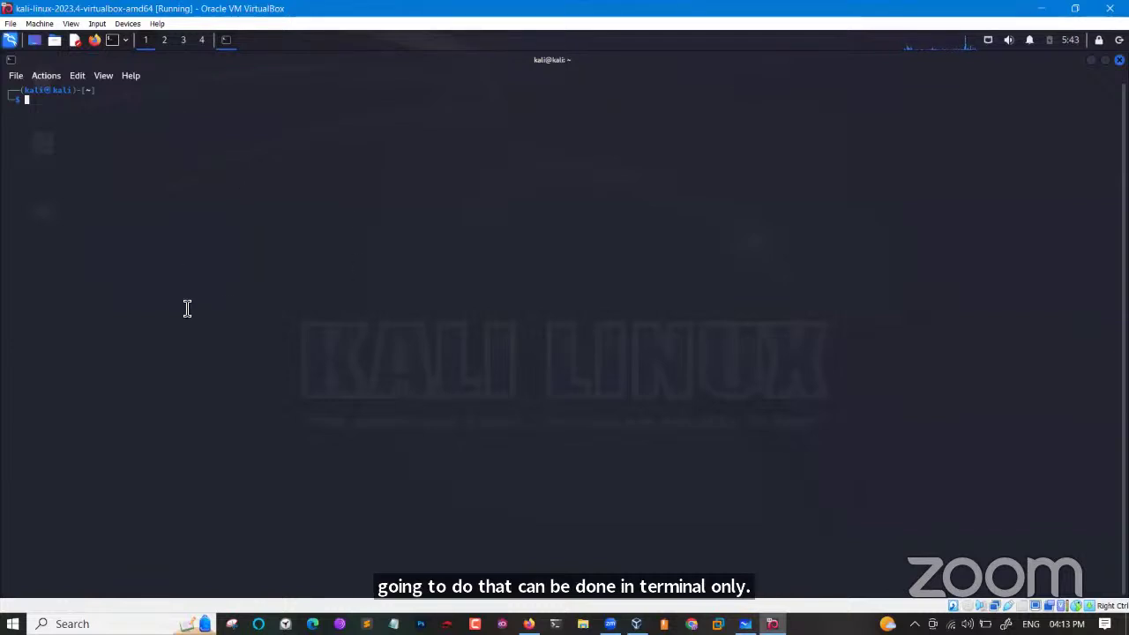
{"action": "key", "text": "ctrl+plus"}
{"action": "key", "text": "ctrl+plus"}
{"action": "key", "text": "ctrl+plus"}
{"action": "key", "text": "ctrl+plus"}
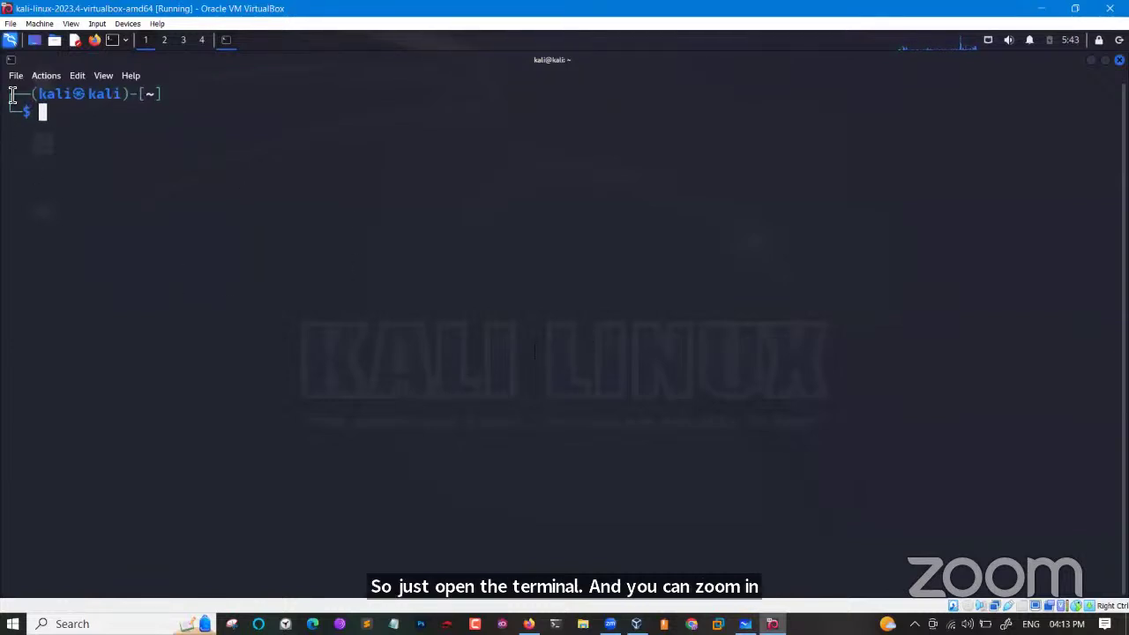
In terminal Preferences, set the start size to the current 157 x 33 window size, keeping Save Size enabled.
{"action": "left_click", "coordinate": [15, 76]}
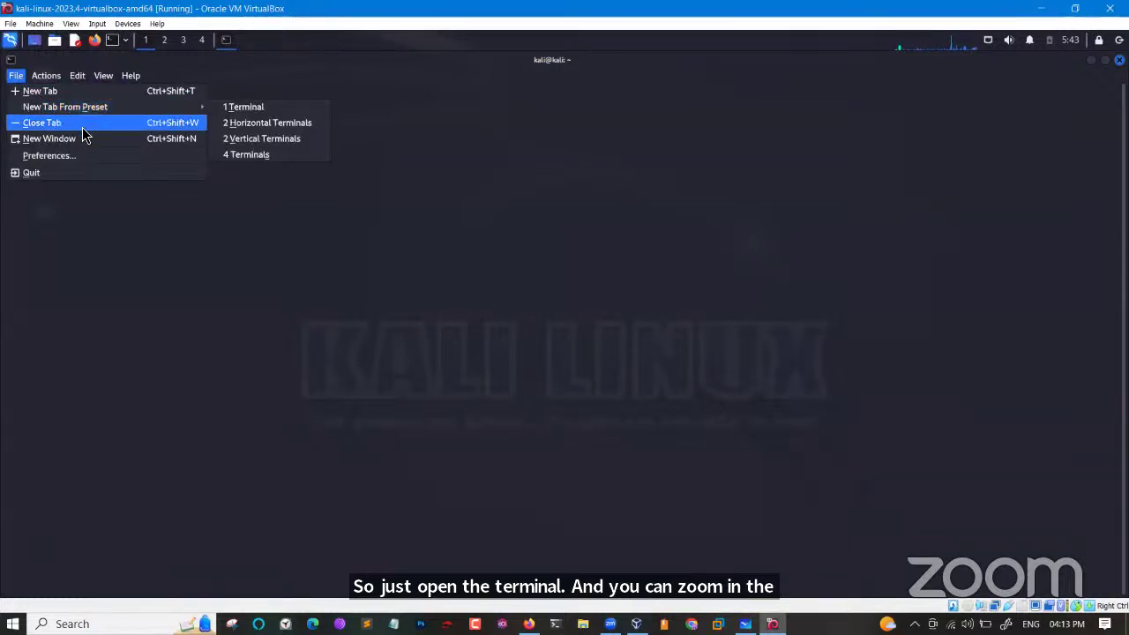
{"action": "left_click", "coordinate": [57, 157]}
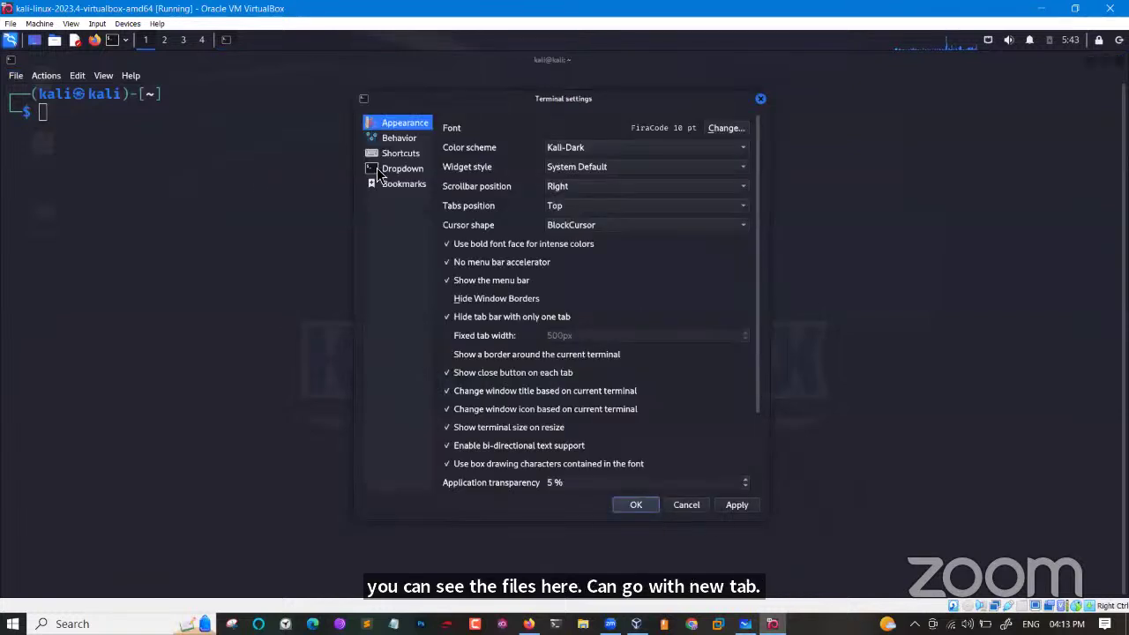
{"action": "left_click", "coordinate": [401, 153]}
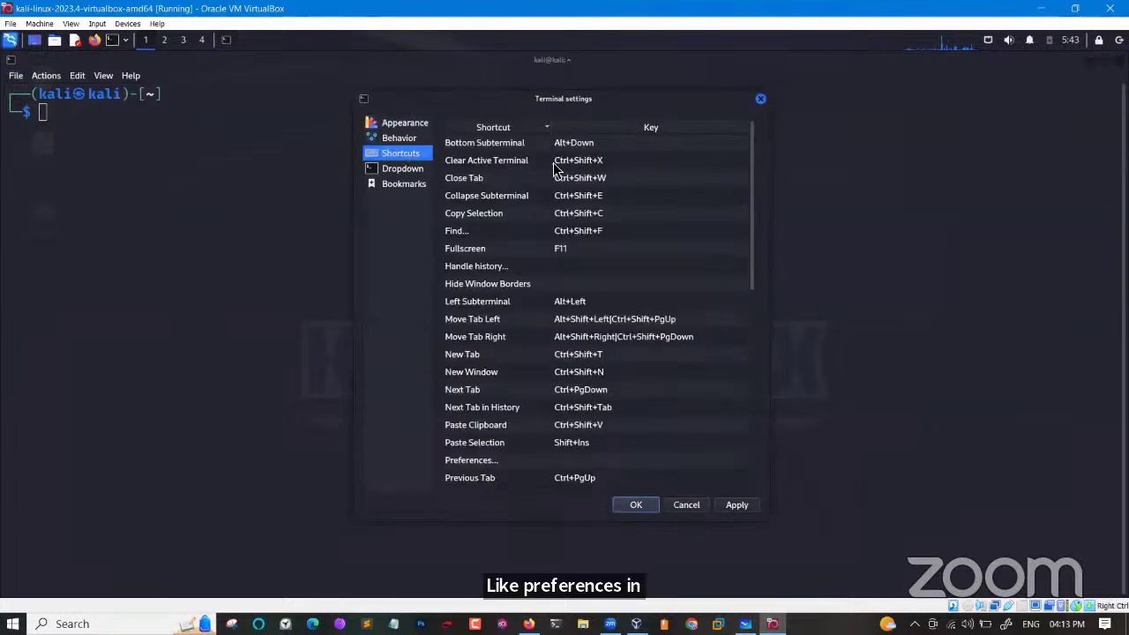
{"action": "scroll", "coordinate": [554, 299], "scroll_direction": "down", "scroll_amount": 5}
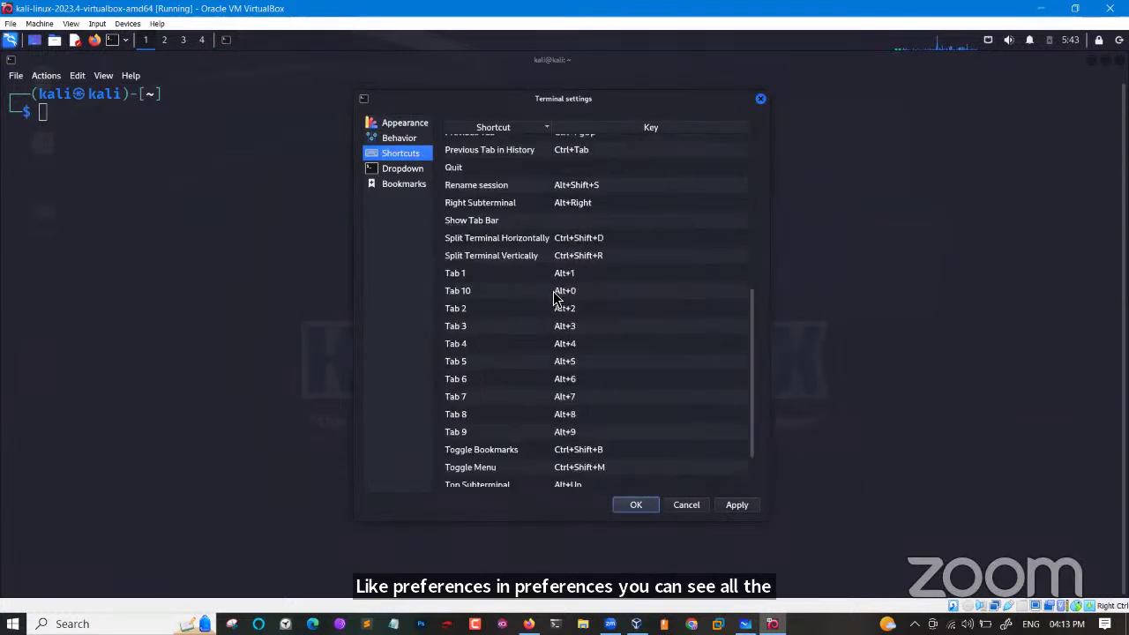
{"action": "scroll", "coordinate": [553, 298], "scroll_direction": "down", "scroll_amount": 2}
{"action": "scroll", "coordinate": [558, 298], "scroll_direction": "up", "scroll_amount": 8}
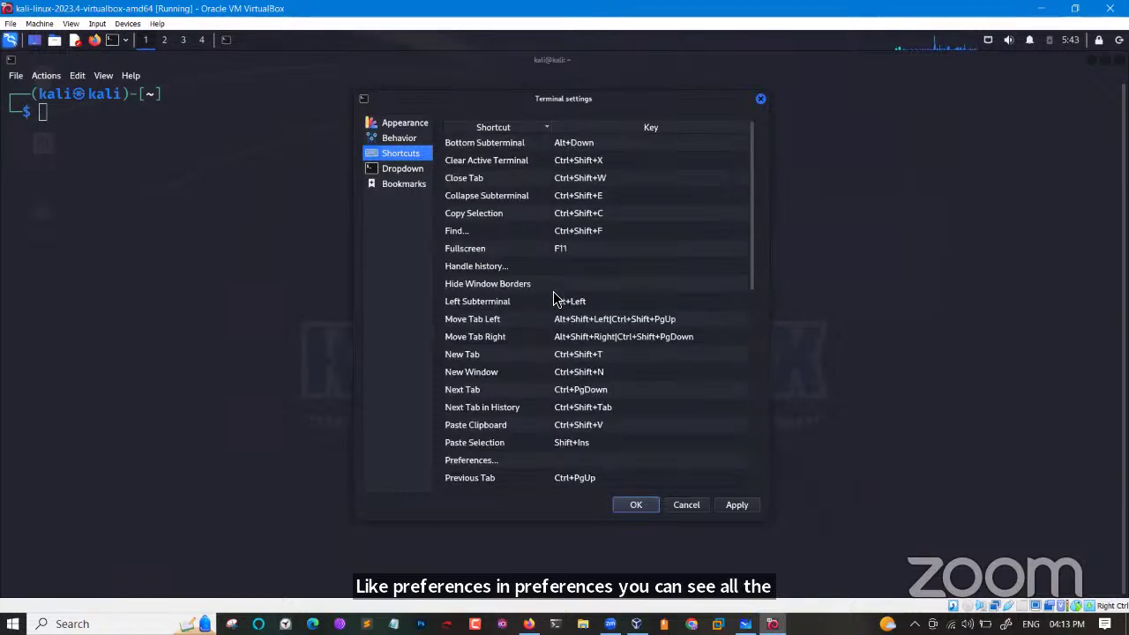
{"action": "left_click", "coordinate": [408, 139]}
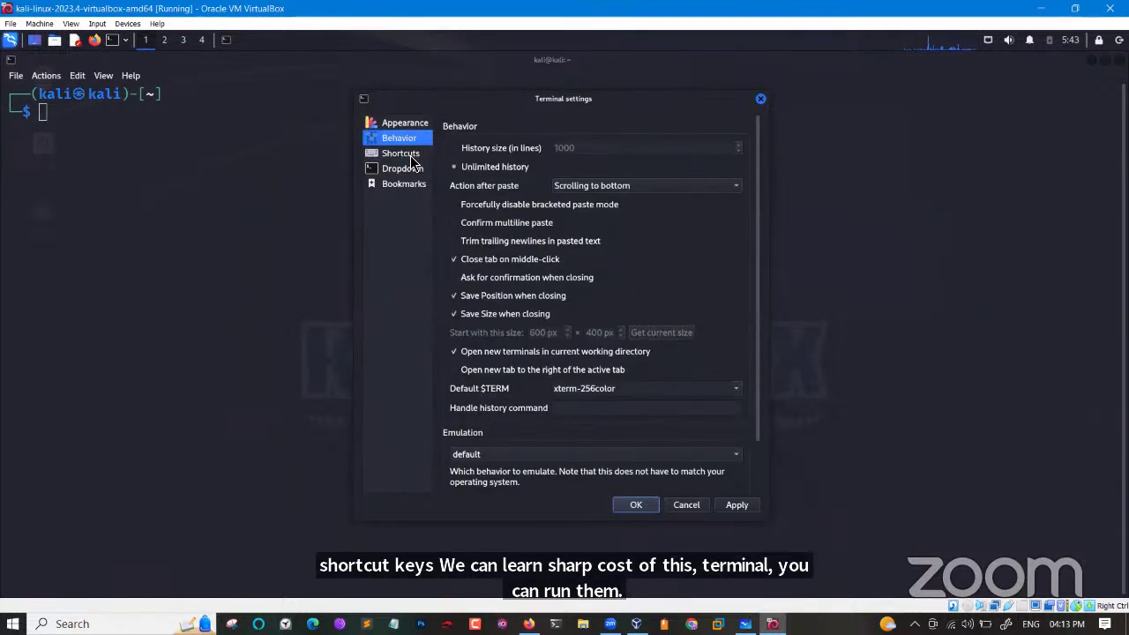
{"action": "left_click", "coordinate": [517, 312]}
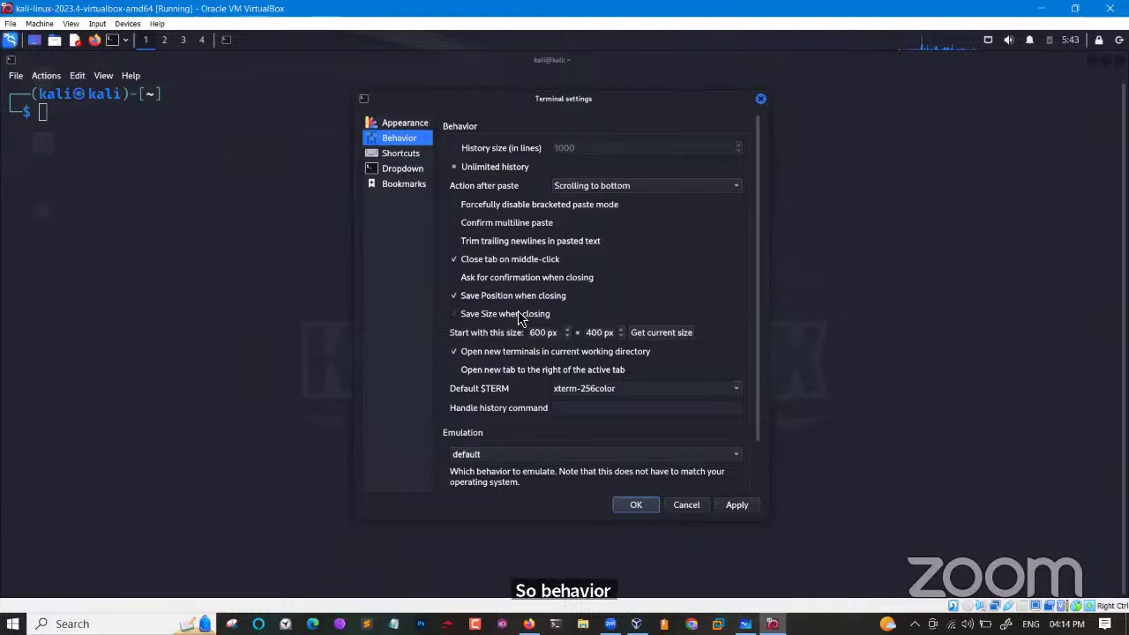
{"action": "left_click", "coordinate": [657, 332]}
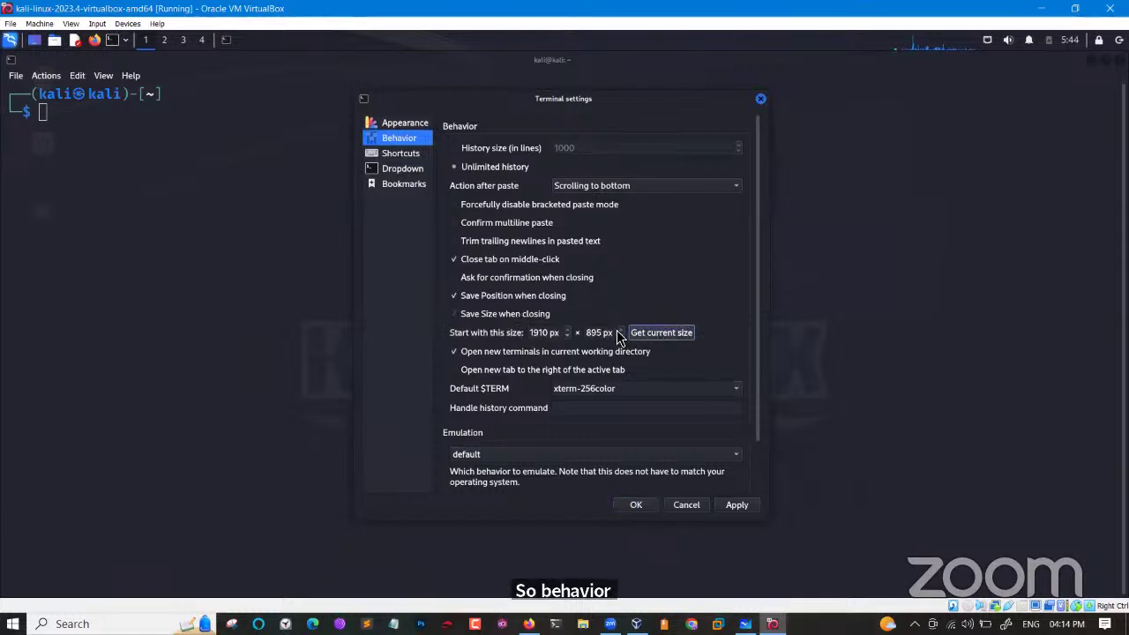
{"action": "left_click", "coordinate": [476, 315]}
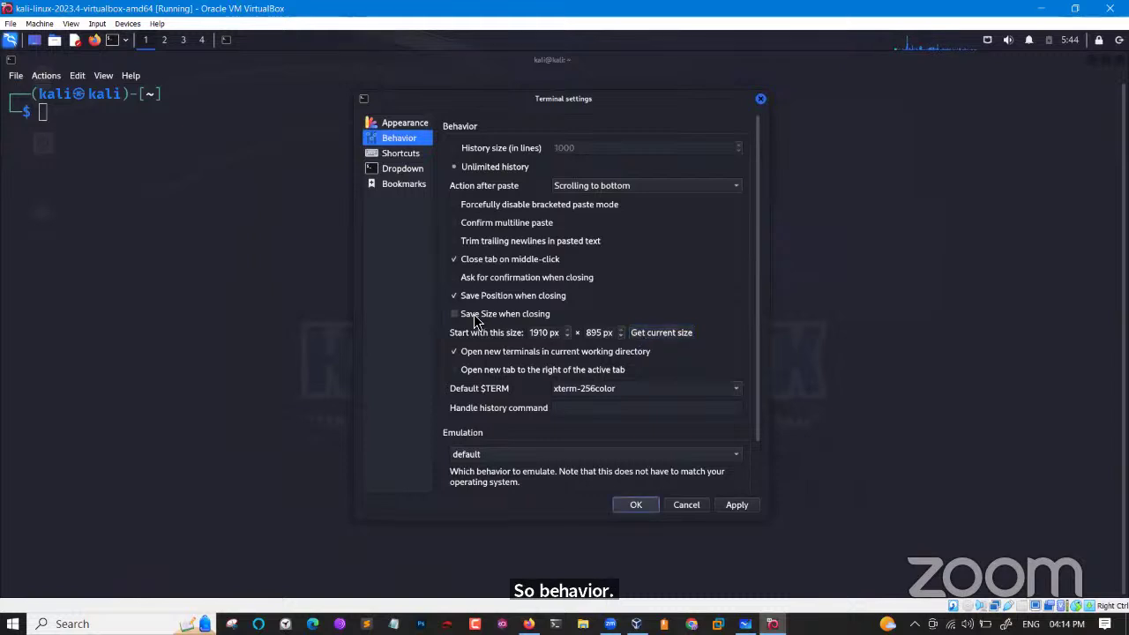
{"action": "left_click", "coordinate": [622, 503]}
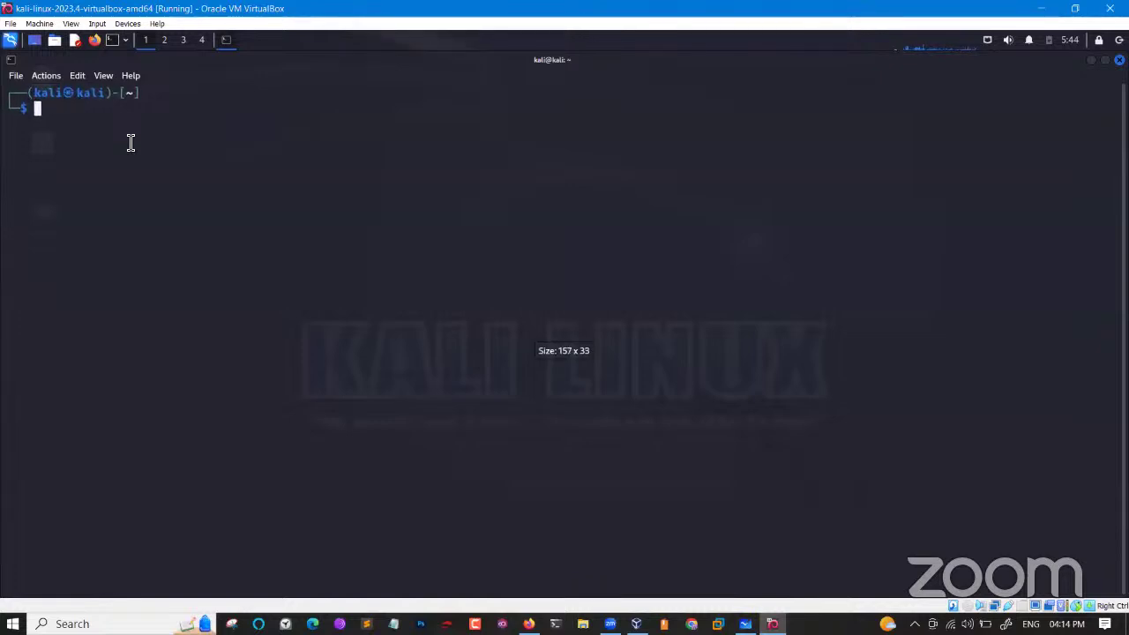
Enlarge the text, run 'apt-get update' without sudo, and highlight the resulting Permission denied errors.
{"action": "key", "text": "ctrl+plus"}
{"action": "key", "text": "ctrl+plus"}
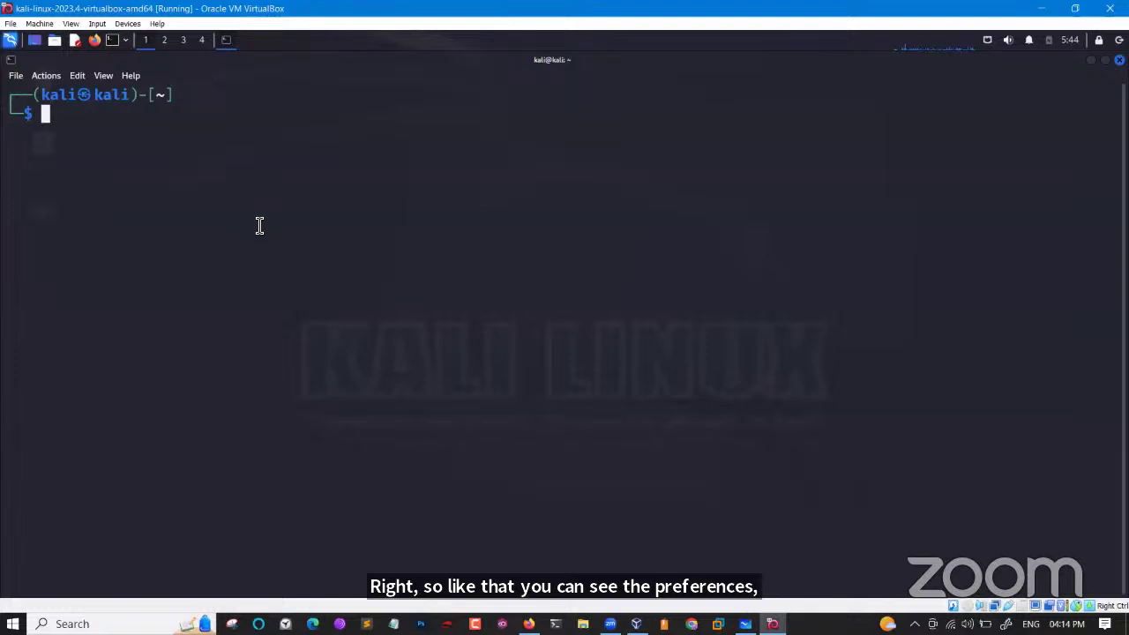
{"action": "type", "text": "ap"}
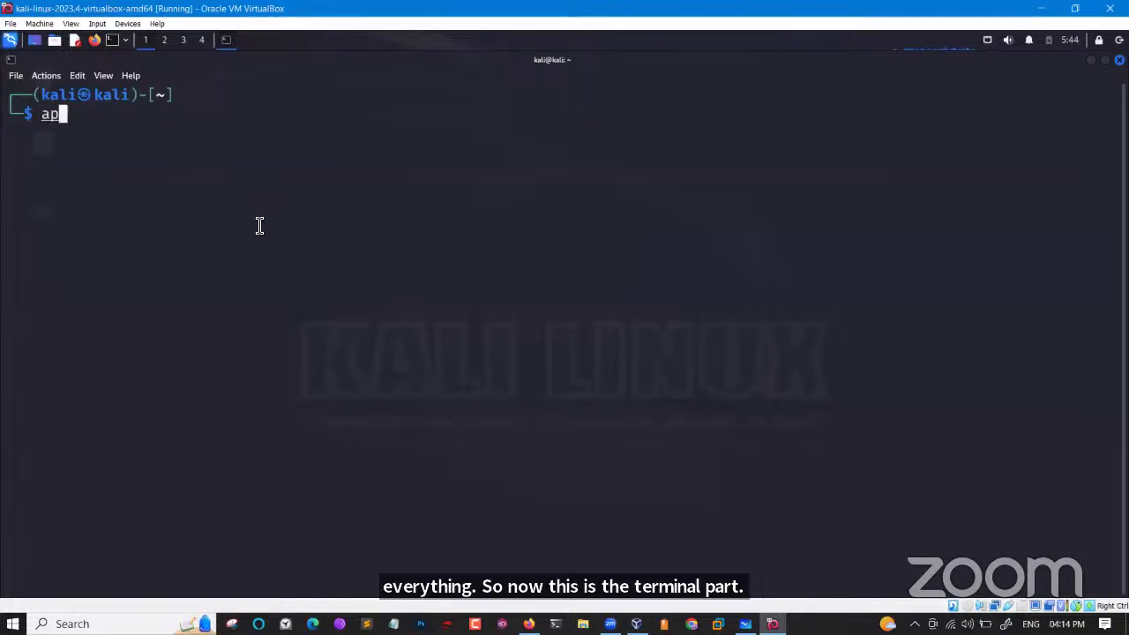
{"action": "type", "text": "t-get "}
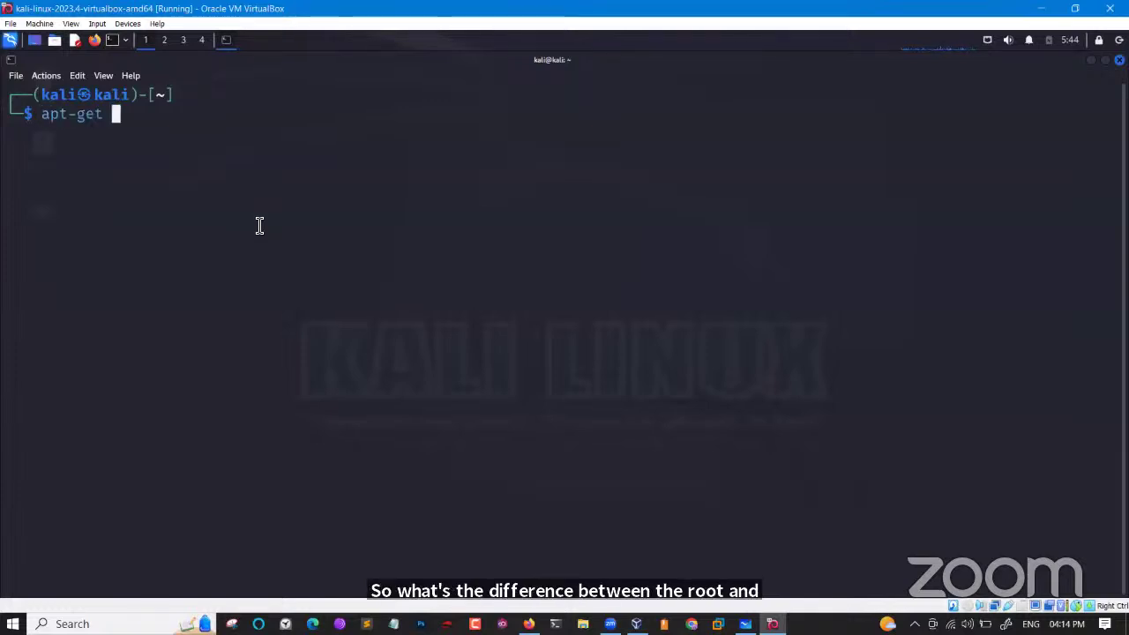
{"action": "type", "text": "update"}
{"action": "key", "text": "Return"}
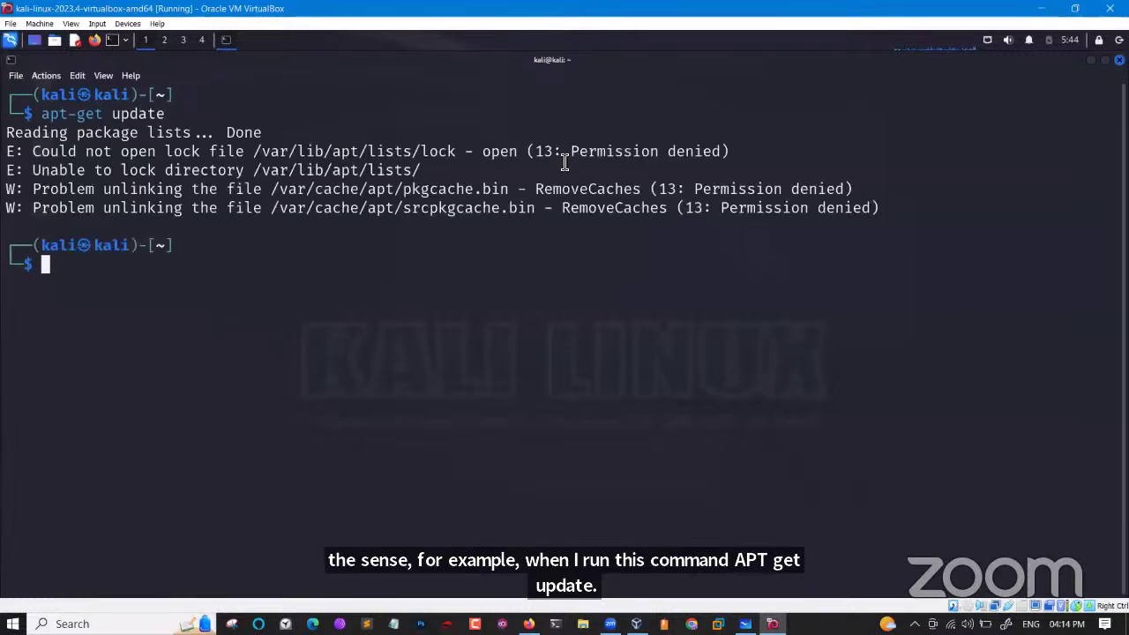
{"action": "left_click_drag", "start_coordinate": [571, 156], "coordinate": [756, 189]}
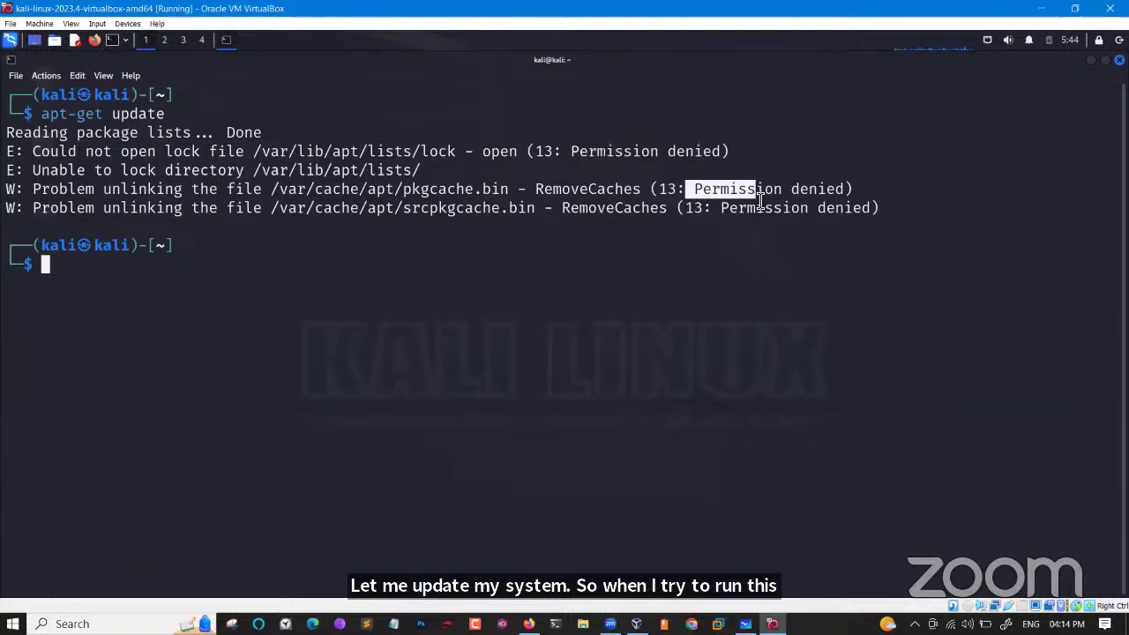
{"action": "left_click", "coordinate": [733, 209]}
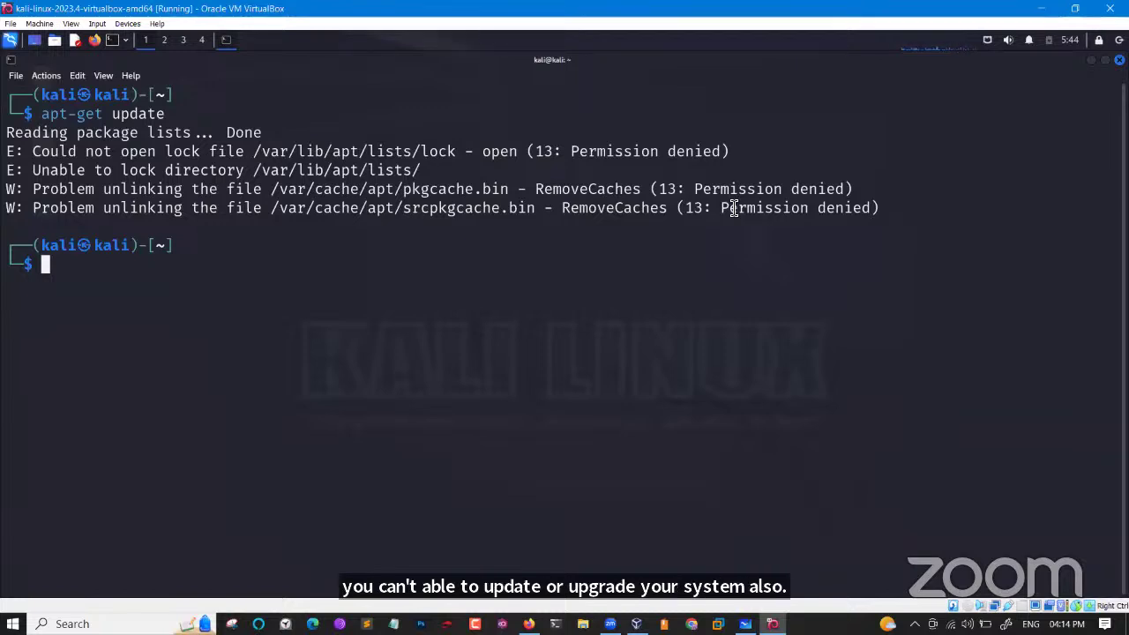
Run 'sudo apt-get update' and enter the sudo password at the prompt.
{"action": "type", "text": "sudo"}
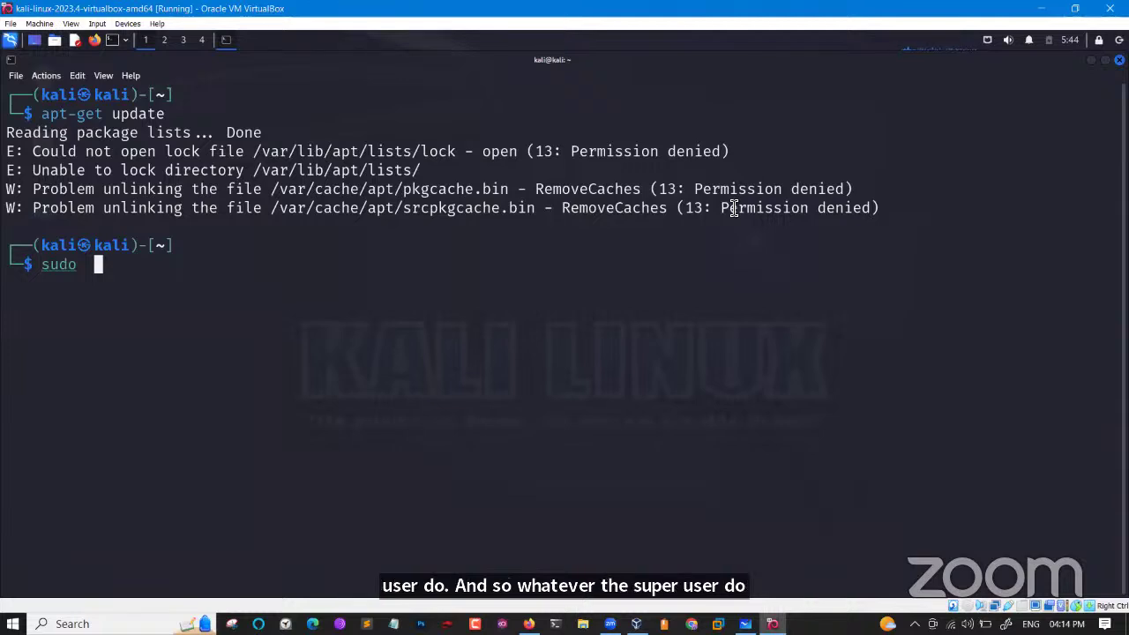
{"action": "type", "text": "a"}
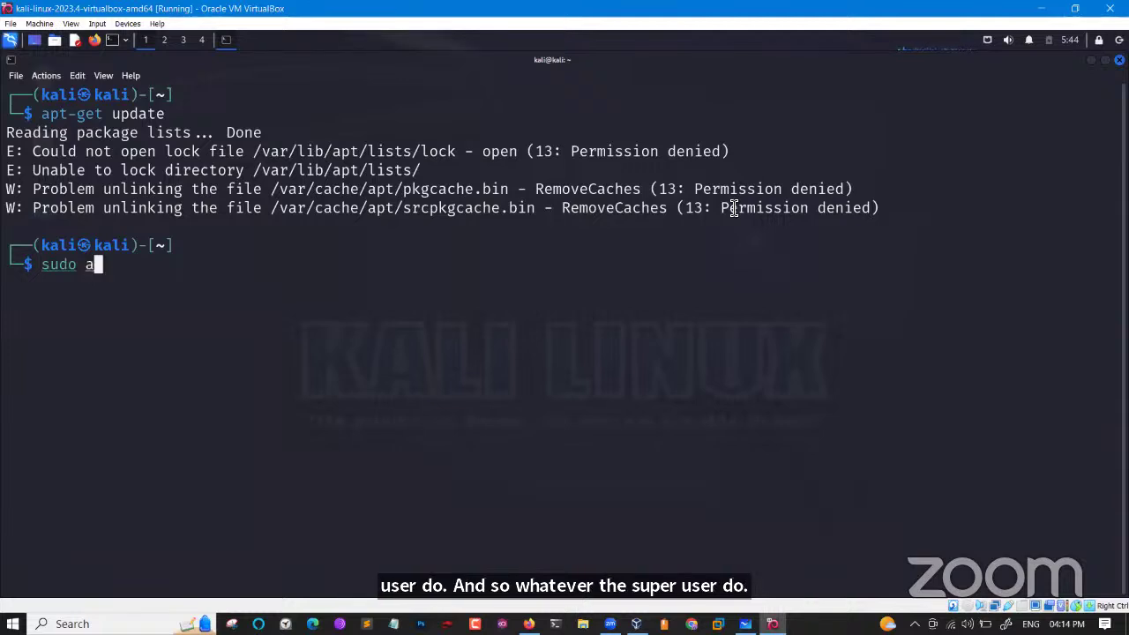
{"action": "type", "text": "pt-"}
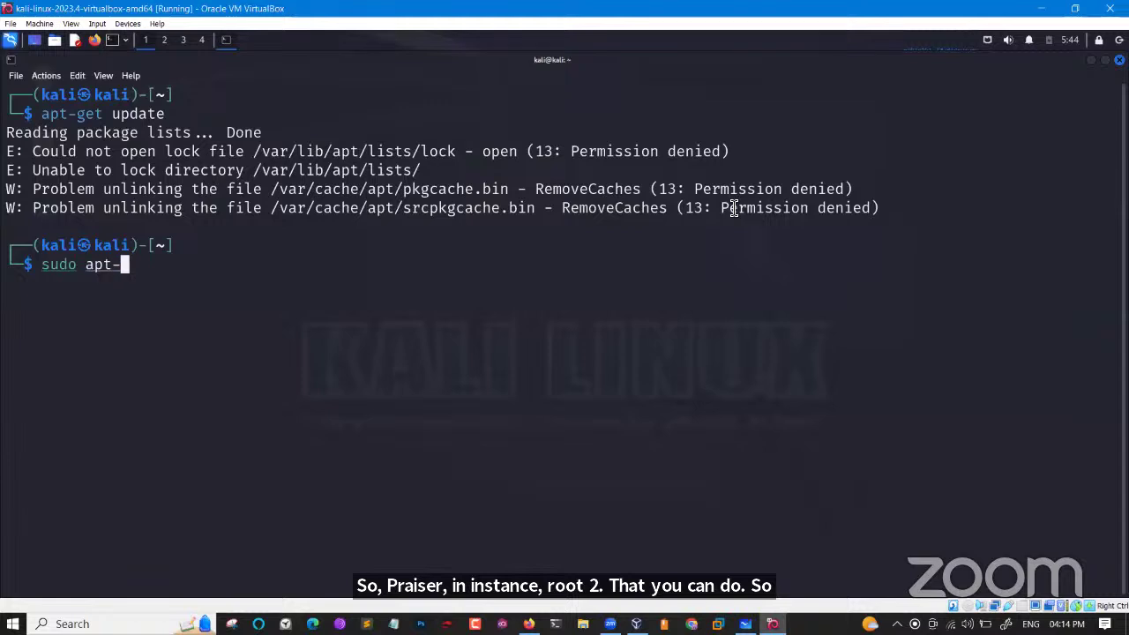
{"action": "type", "text": "get upad"}
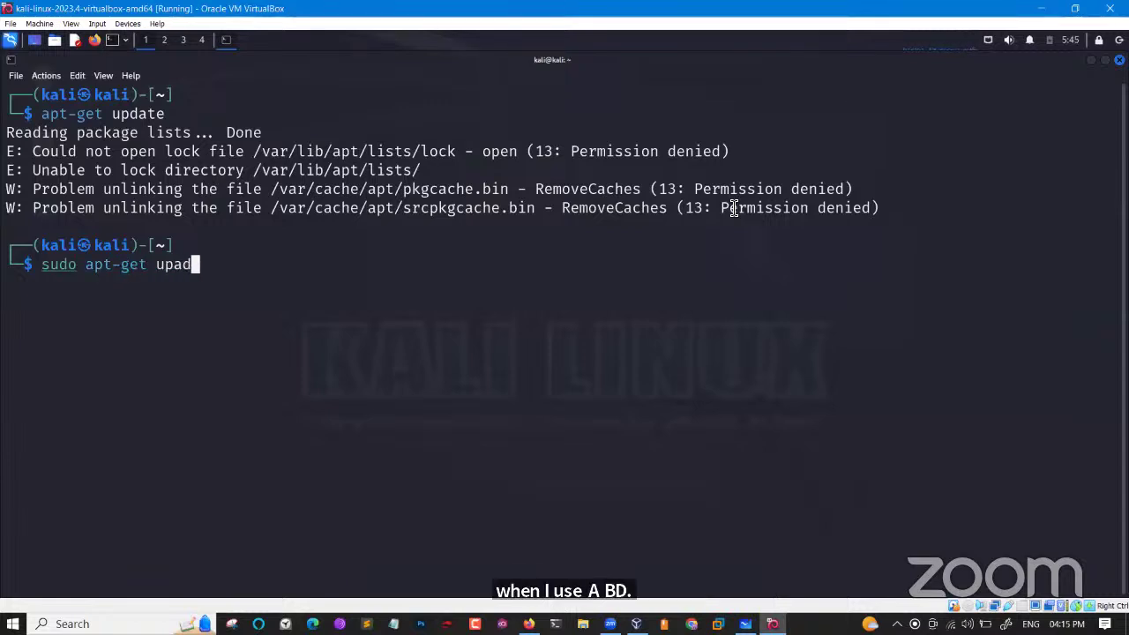
{"action": "key", "text": "Tab"}
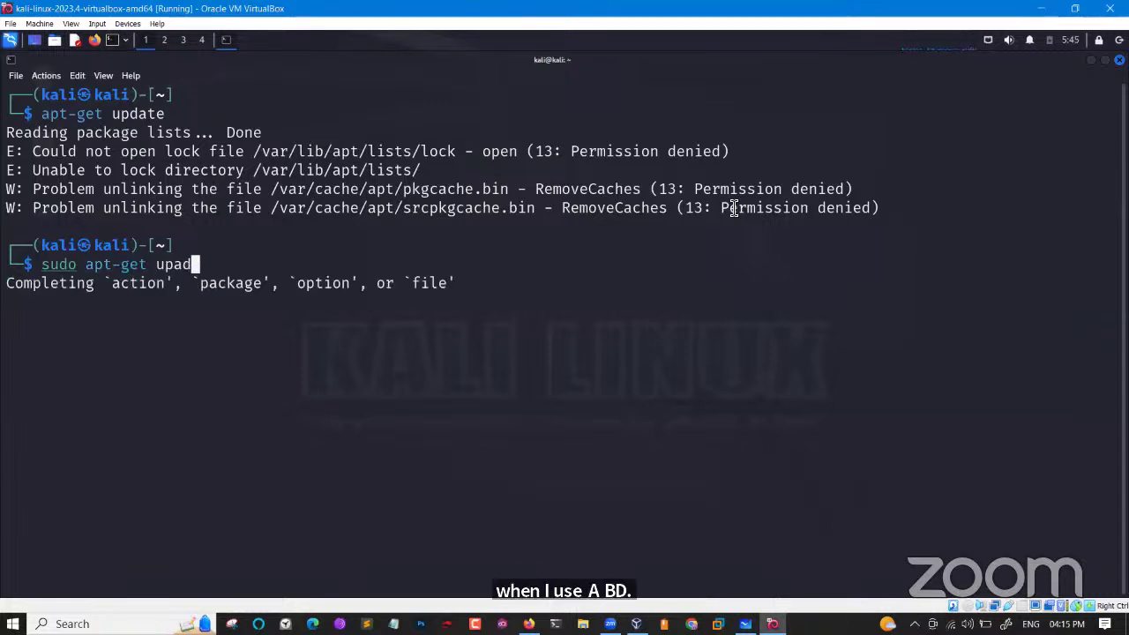
{"action": "key", "text": "BackSpace"}
{"action": "key", "text": "BackSpace"}
{"action": "type", "text": "da"}
{"action": "key", "text": "Tab"}
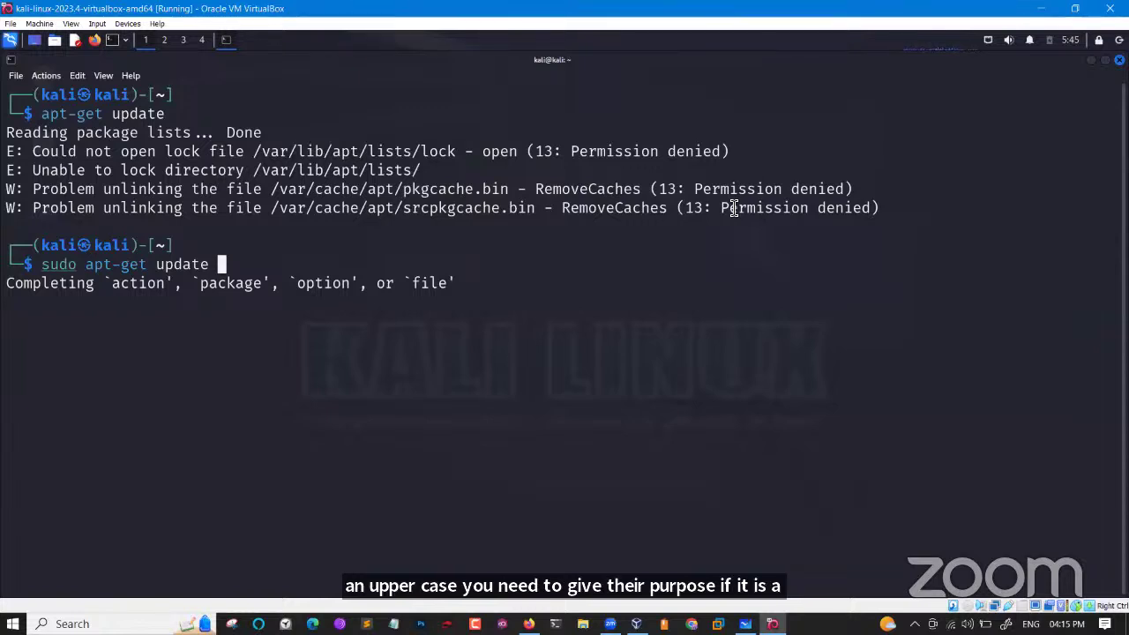
{"action": "key", "text": "Return"}
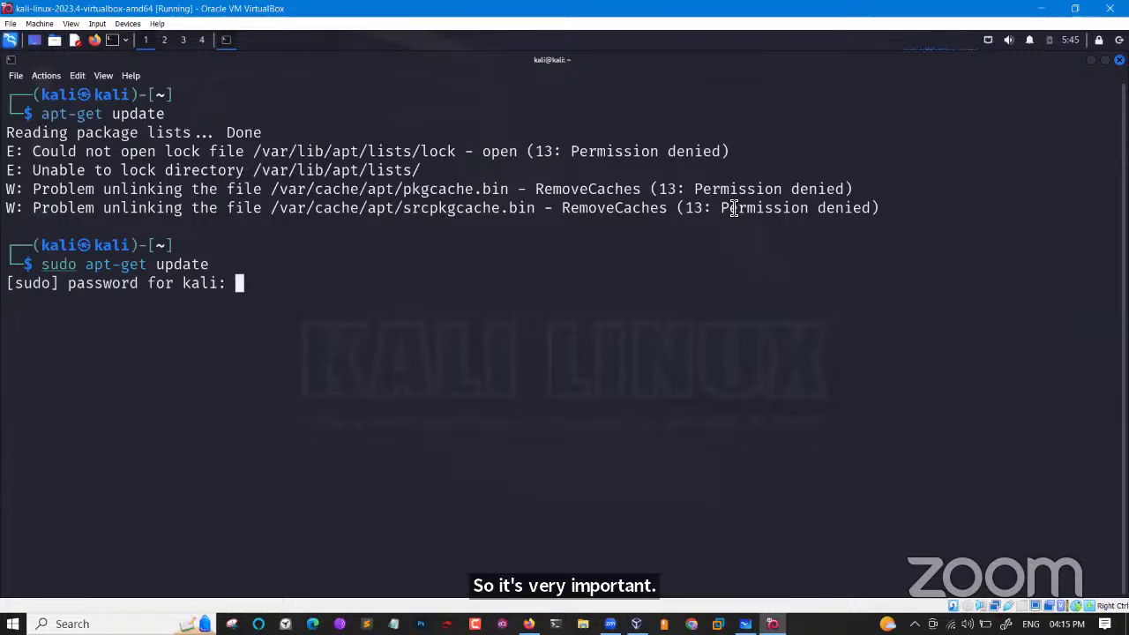
{"action": "key", "text": "Return"}
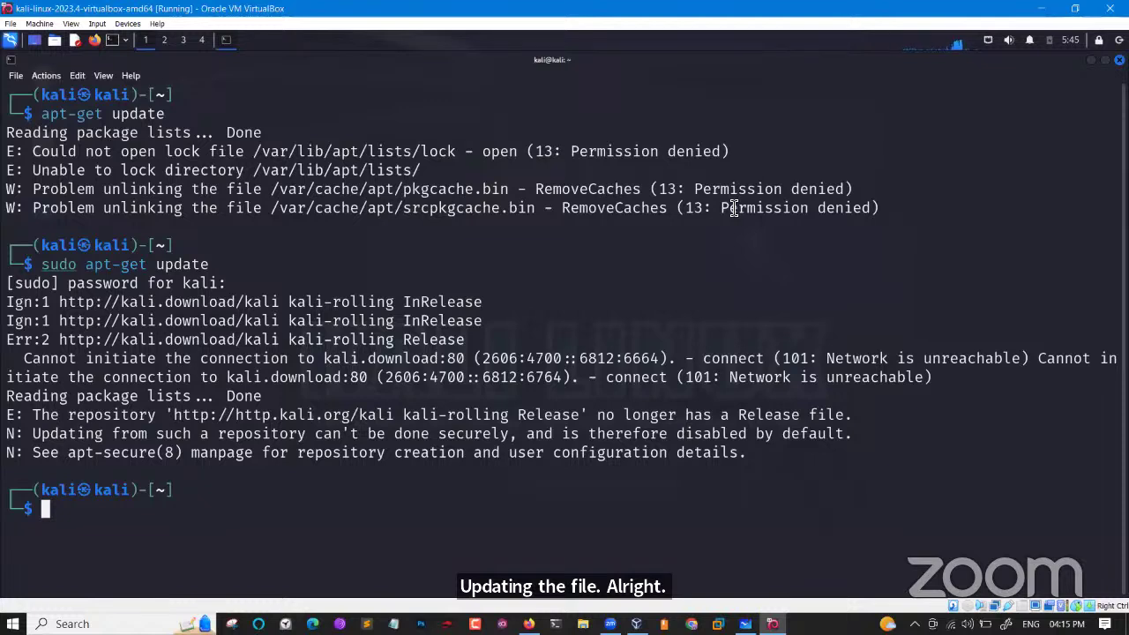
Edit the previous command into 'sudo apt-get upgrade', run it, and answer y to continue.
{"action": "key", "text": "Up"}
{"action": "key", "text": "BackSpace"}
{"action": "key", "text": "BackSpace"}
{"action": "key", "text": "BackSpace"}
{"action": "key", "text": "BackSpace"}
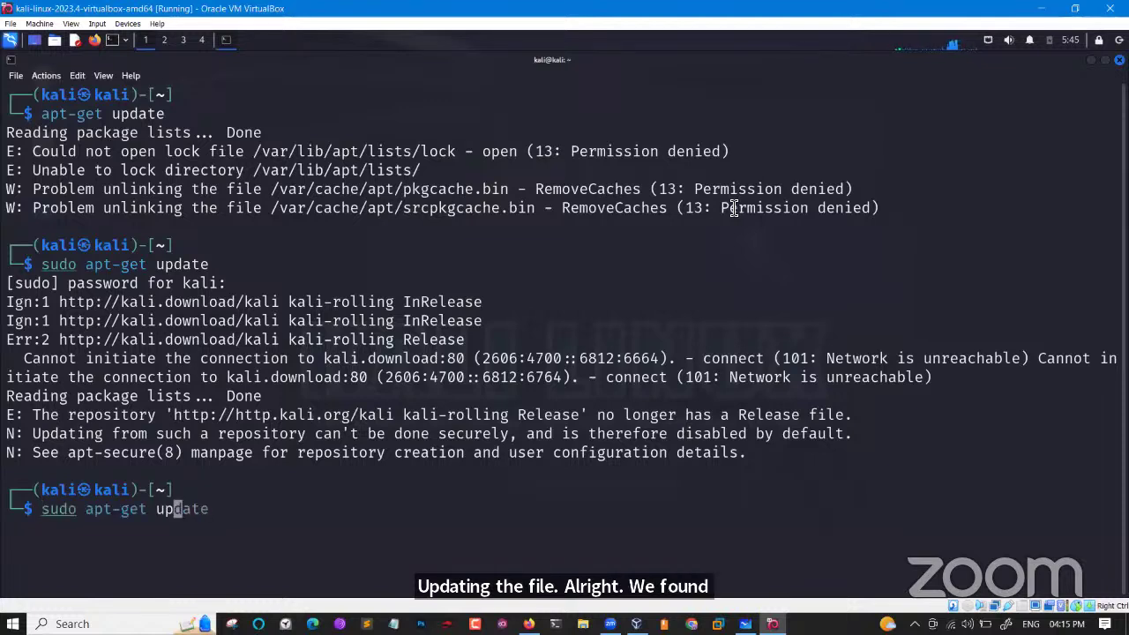
{"action": "type", "text": "grade\\"}
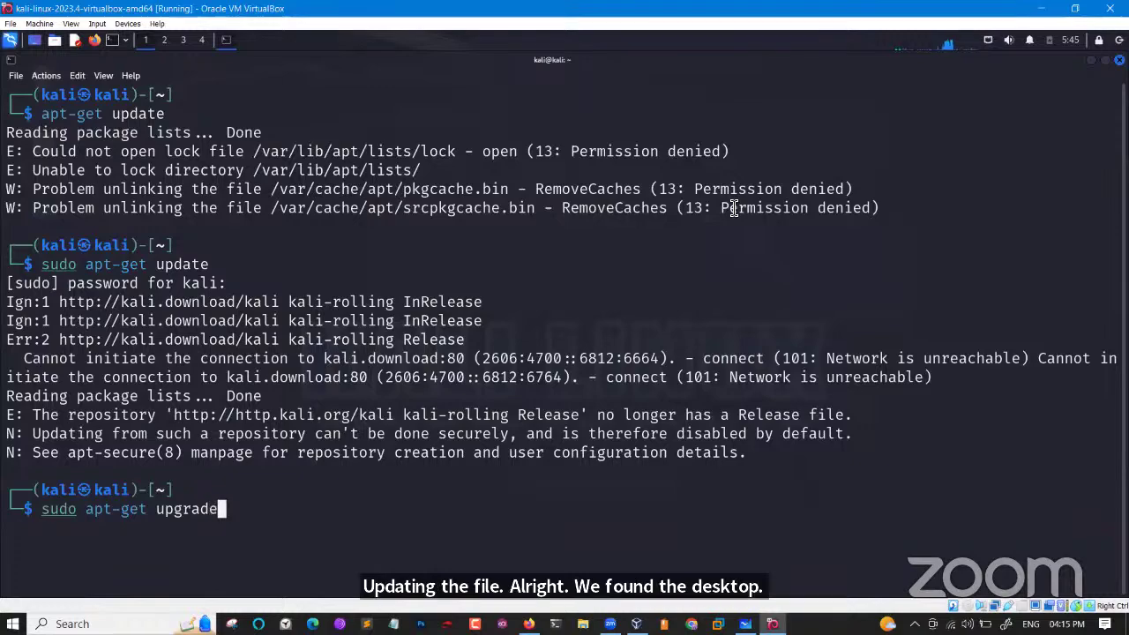
{"action": "key", "text": "Return"}
{"action": "key", "text": "Return"}
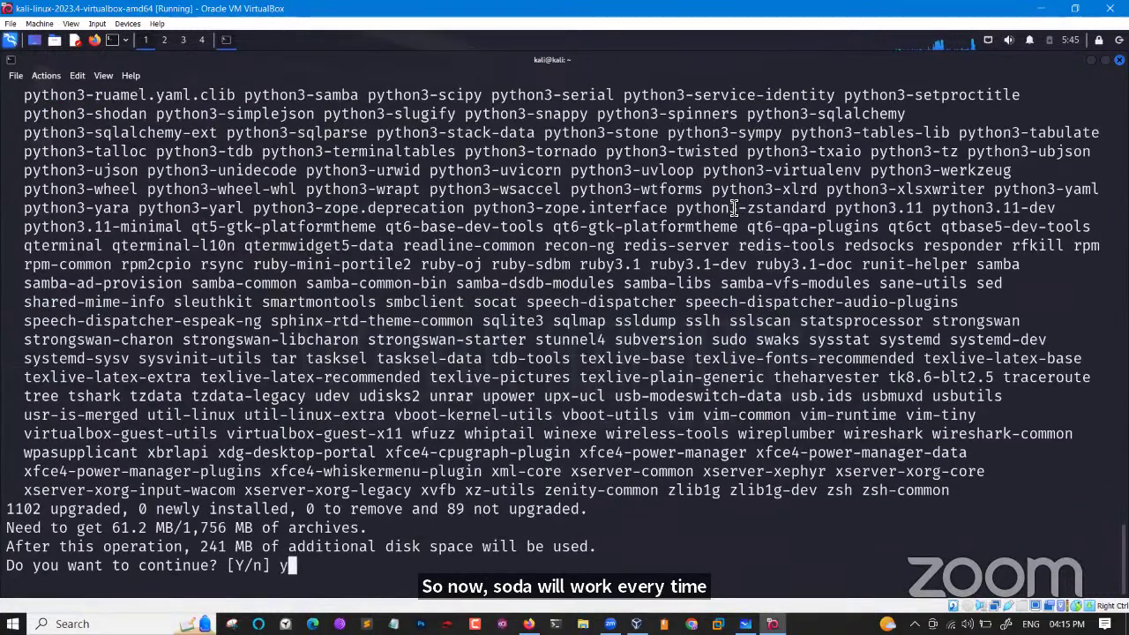
{"action": "type", "text": "y"}
{"action": "key", "text": "Return"}
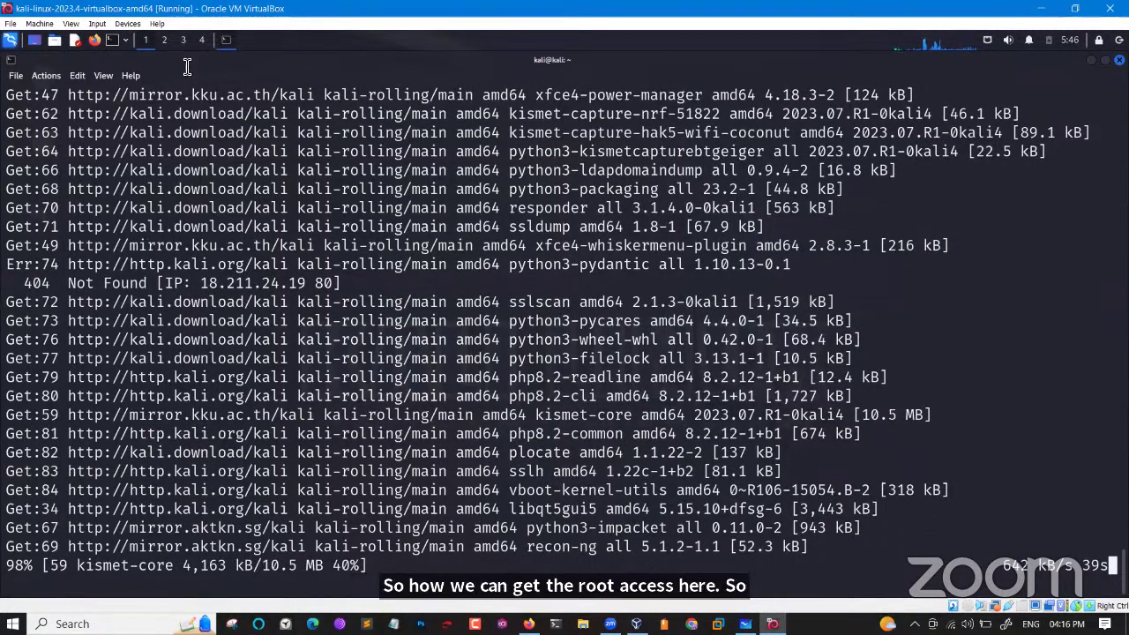
Open a new terminal tab, enlarge its font, and get a root shell with 'sudo -i'.
{"action": "left_click", "coordinate": [16, 76]}
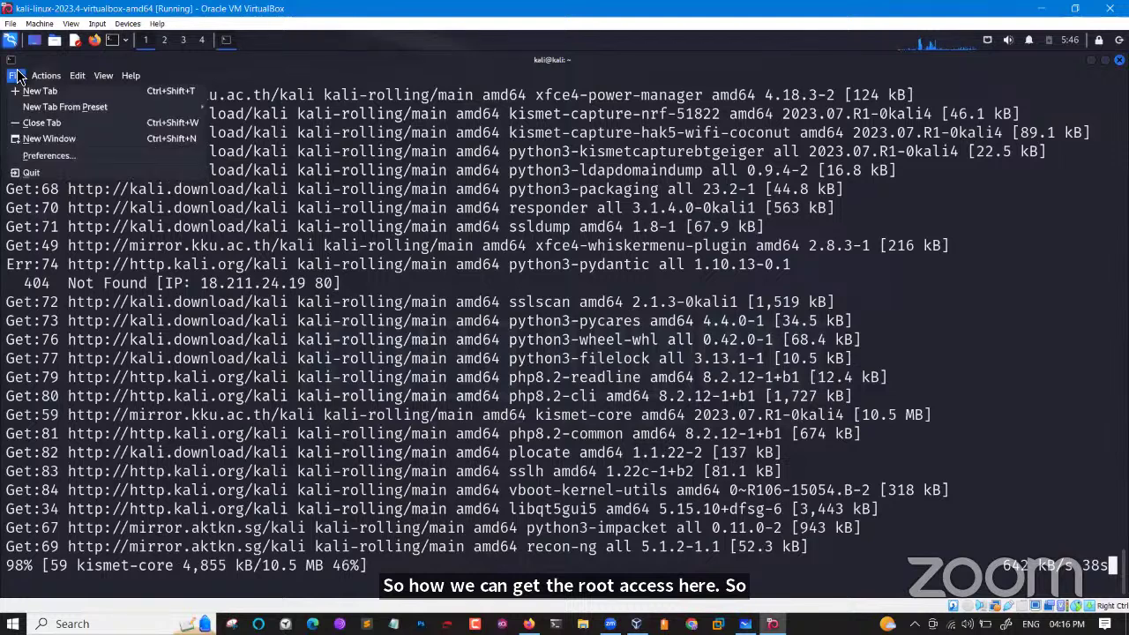
{"action": "left_click", "coordinate": [39, 91]}
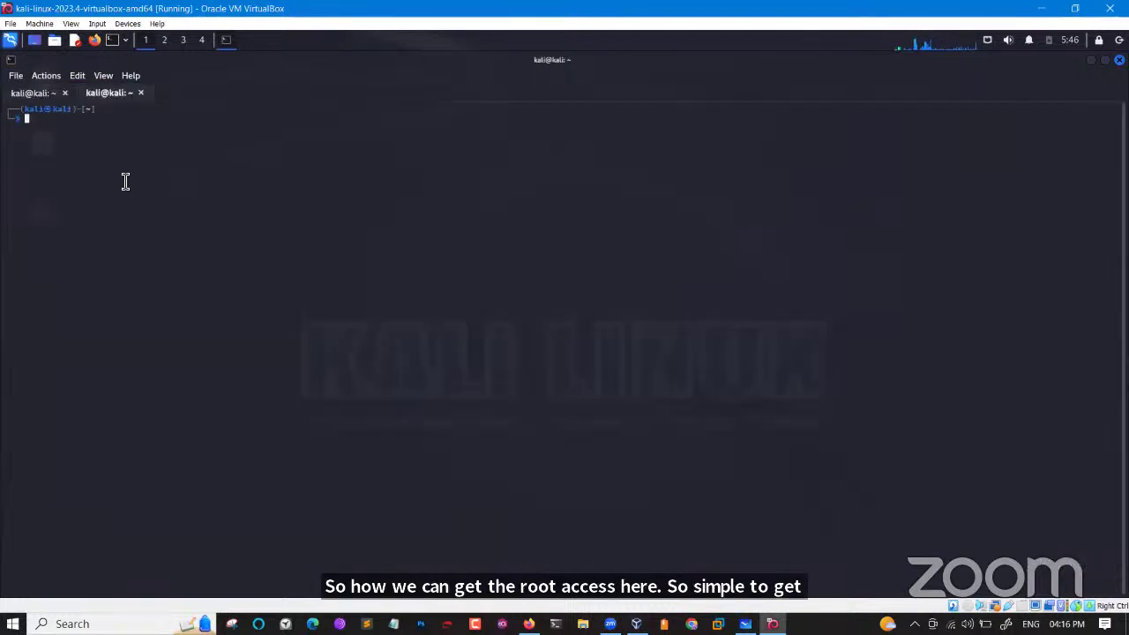
{"action": "key", "text": "ctrl+plus"}
{"action": "key", "text": "ctrl+plus"}
{"action": "key", "text": "ctrl+plus"}
{"action": "key", "text": "ctrl+plus"}
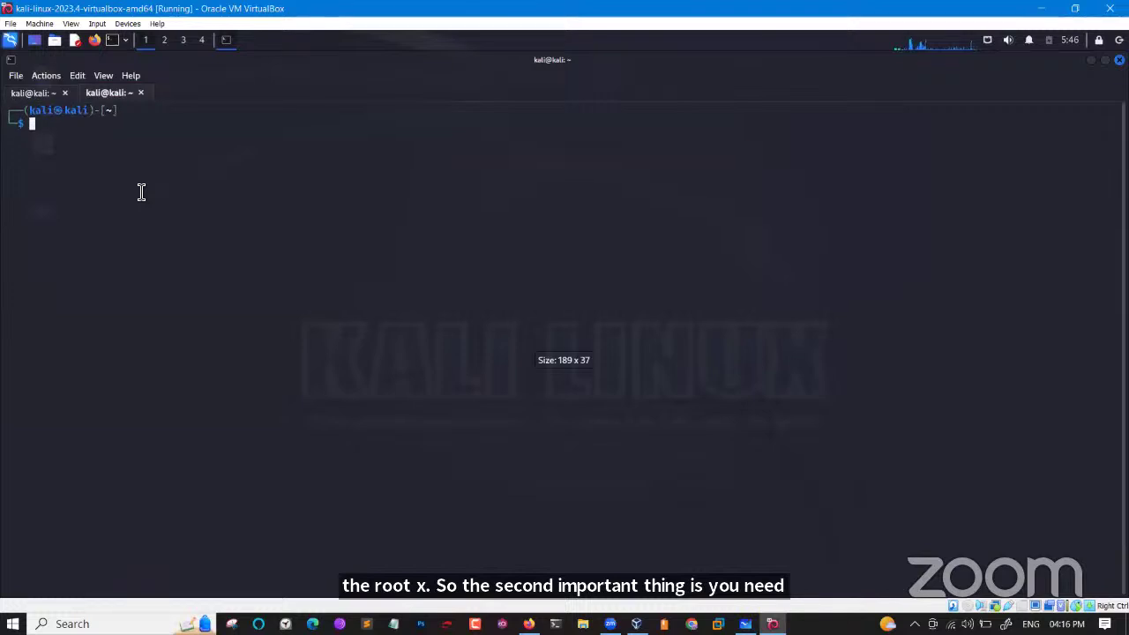
{"action": "type", "text": "s"}
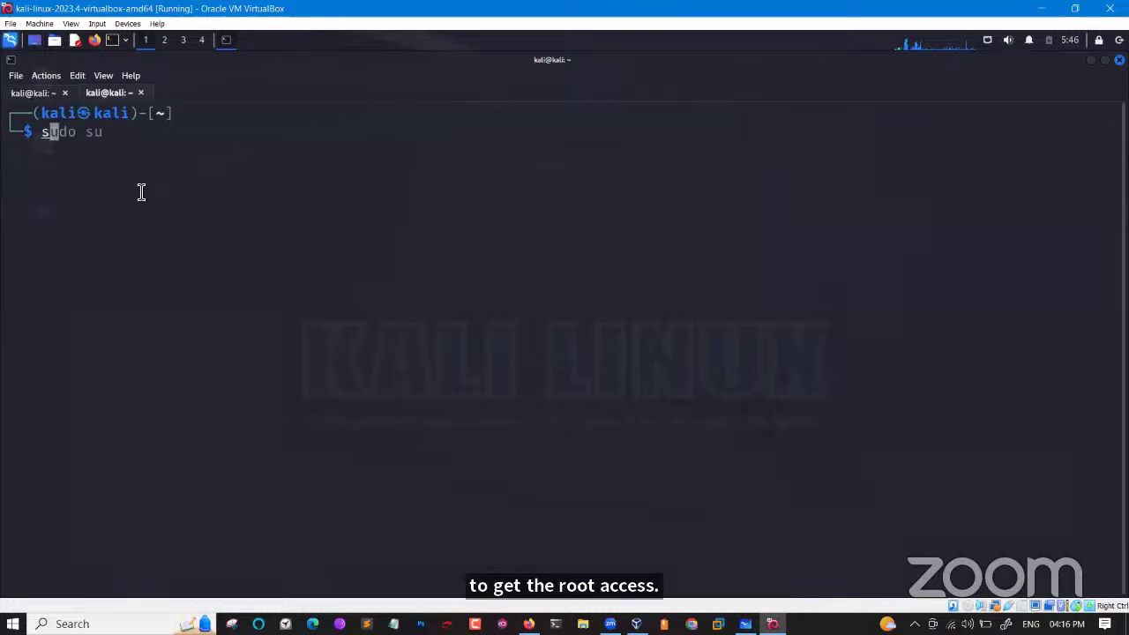
{"action": "type", "text": "udo -i"}
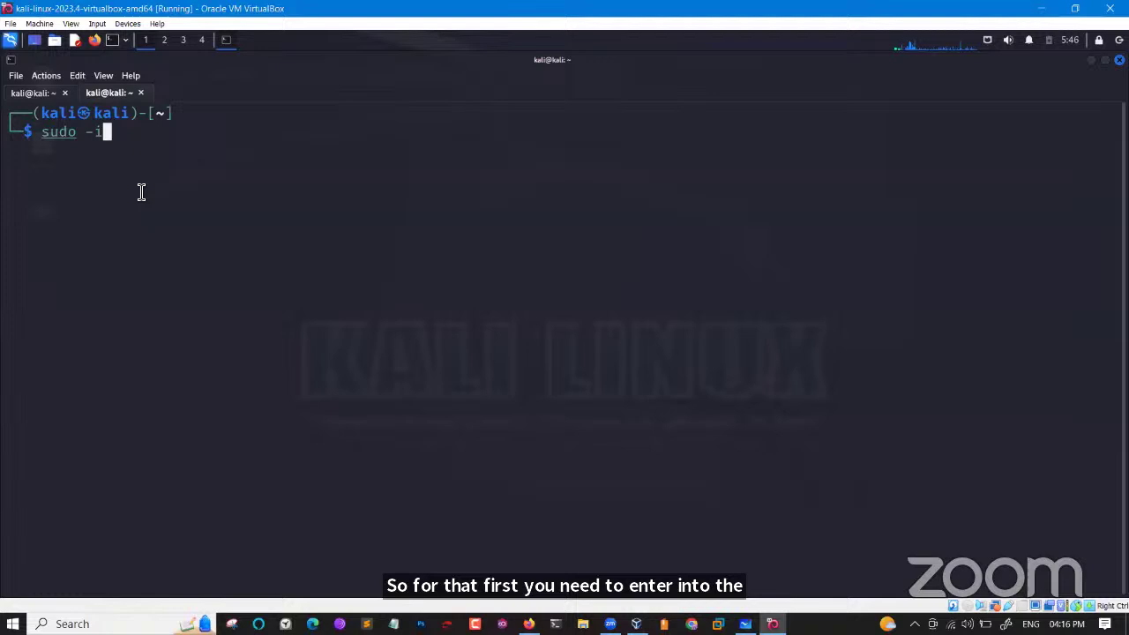
{"action": "key", "text": "Return"}
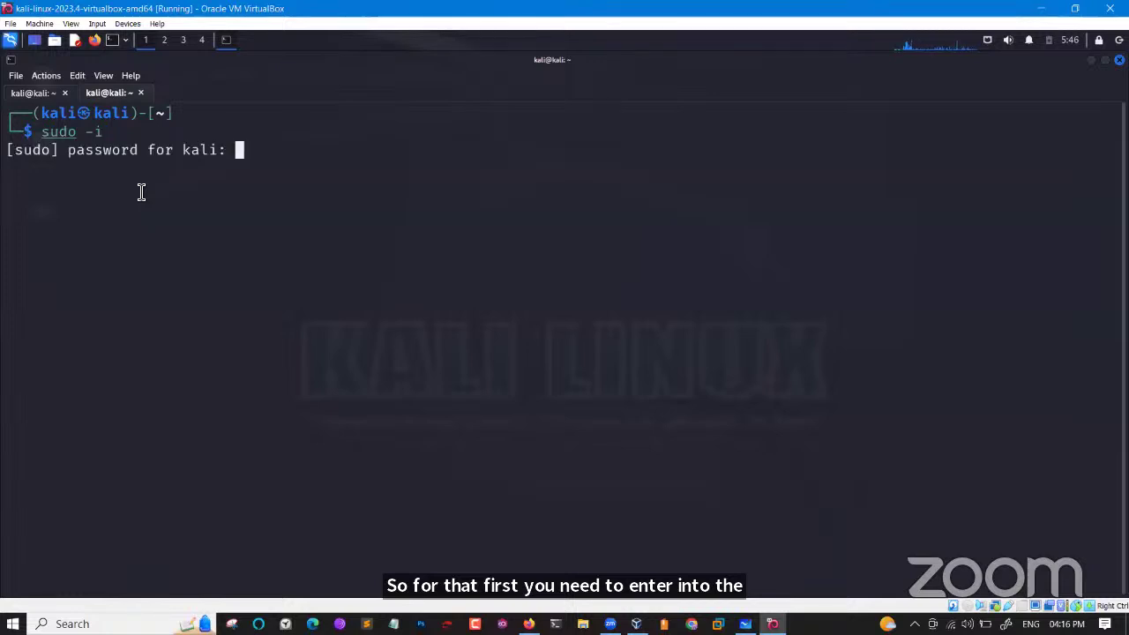
{"action": "key", "text": "Return"}
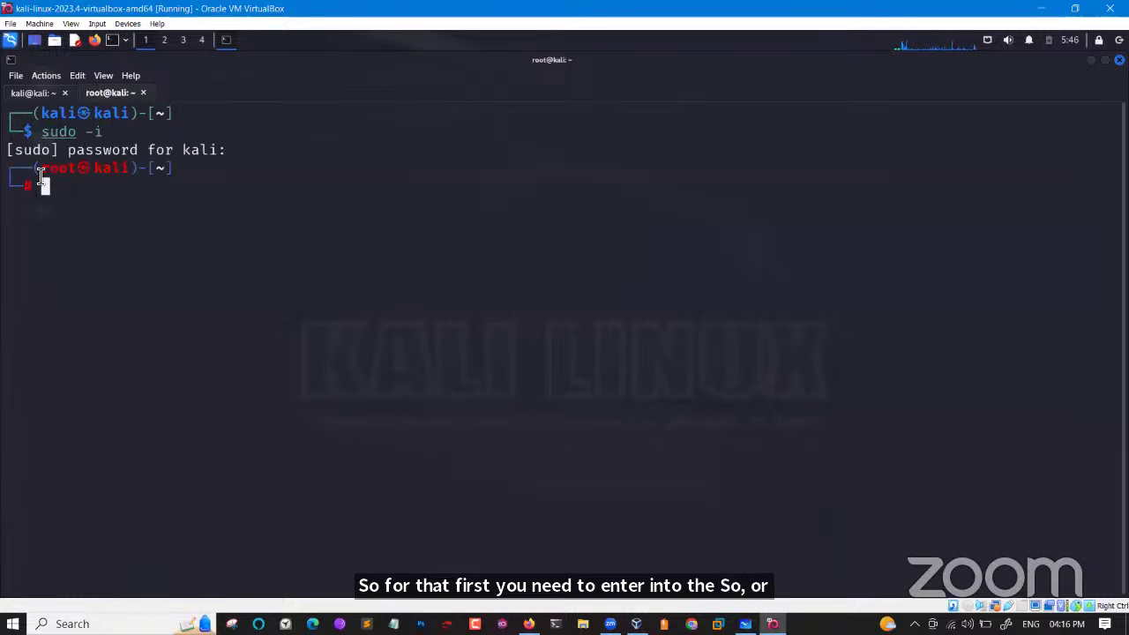
Highlight root@kali and contrast the $ user prompt with the # root prompt.
{"action": "left_click_drag", "start_coordinate": [38, 170], "coordinate": [128, 174]}
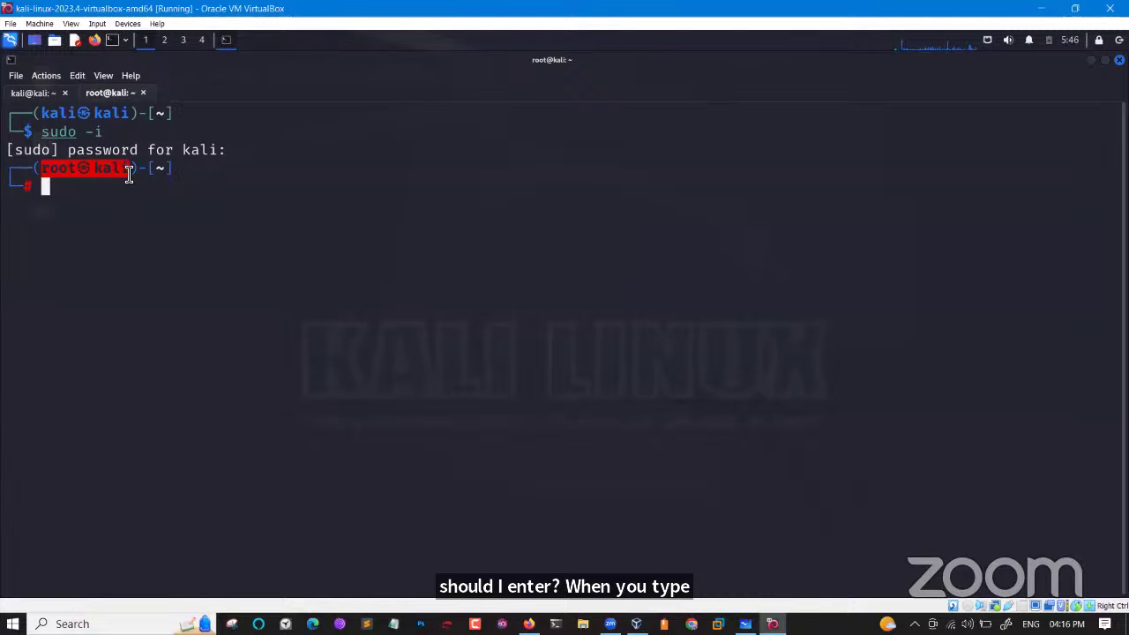
{"action": "left_click", "coordinate": [129, 174]}
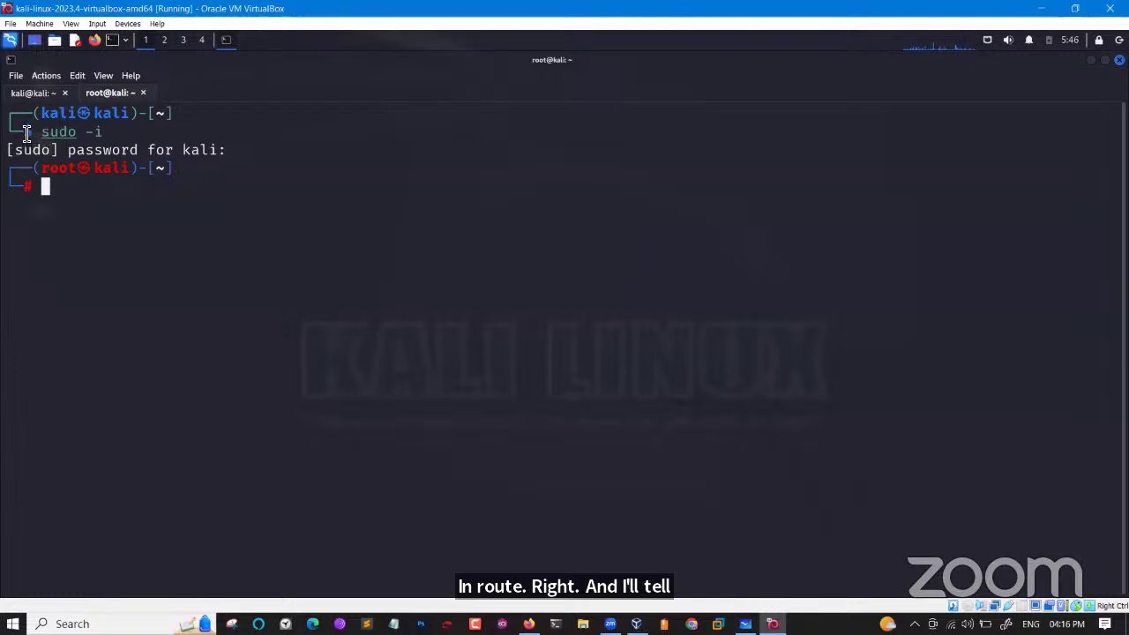
{"action": "left_click_drag", "start_coordinate": [26, 132], "coordinate": [37, 136]}
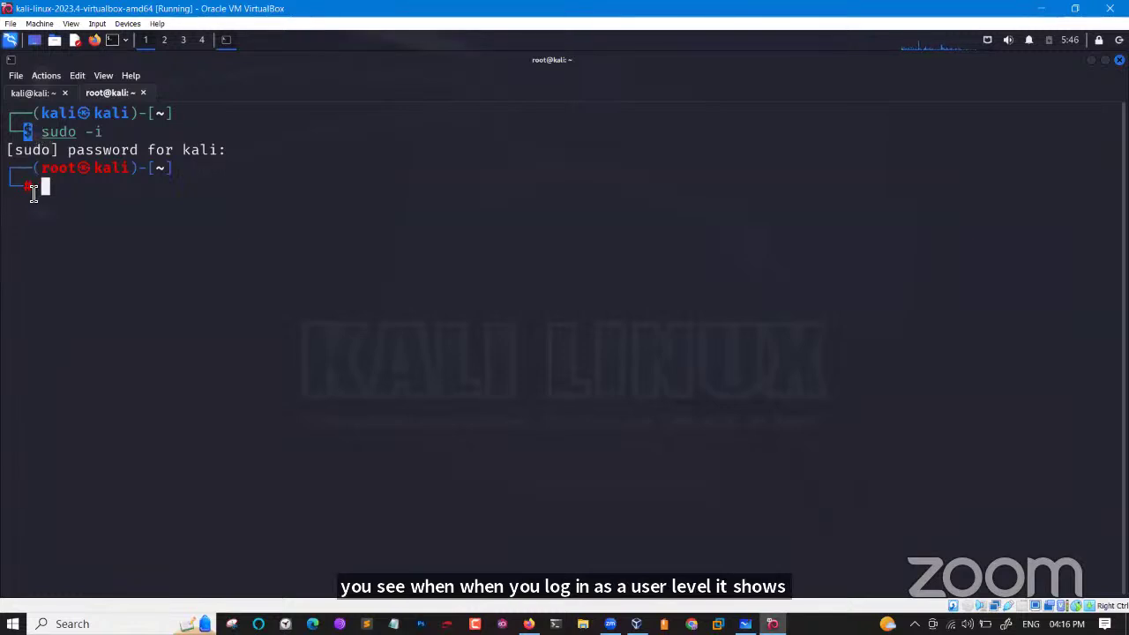
{"action": "left_click_drag", "start_coordinate": [26, 189], "coordinate": [39, 190]}
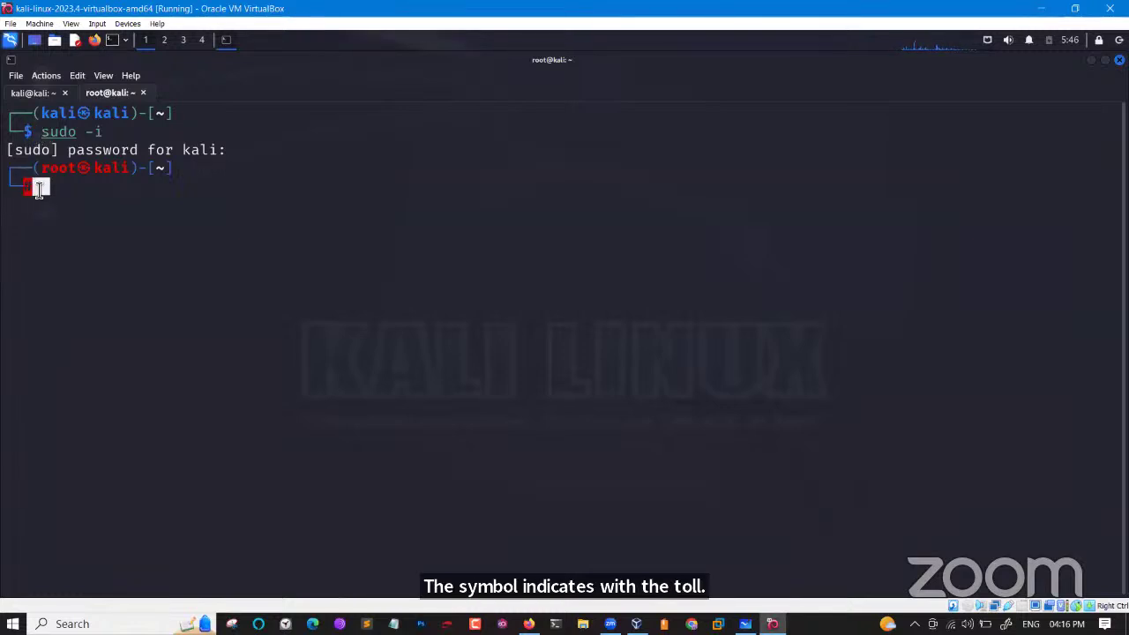
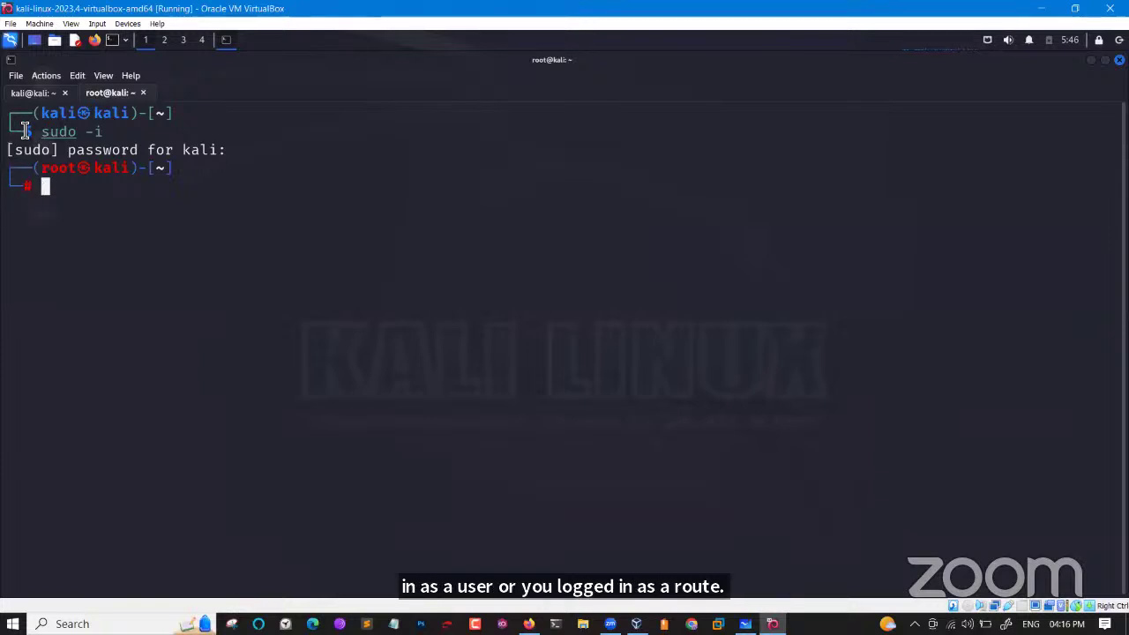
Highlight the $ user prompt and the root prompt in the terminal to compare them.
{"action": "left_click_drag", "start_coordinate": [22, 131], "coordinate": [35, 132]}
{"action": "left_click", "coordinate": [29, 188]}
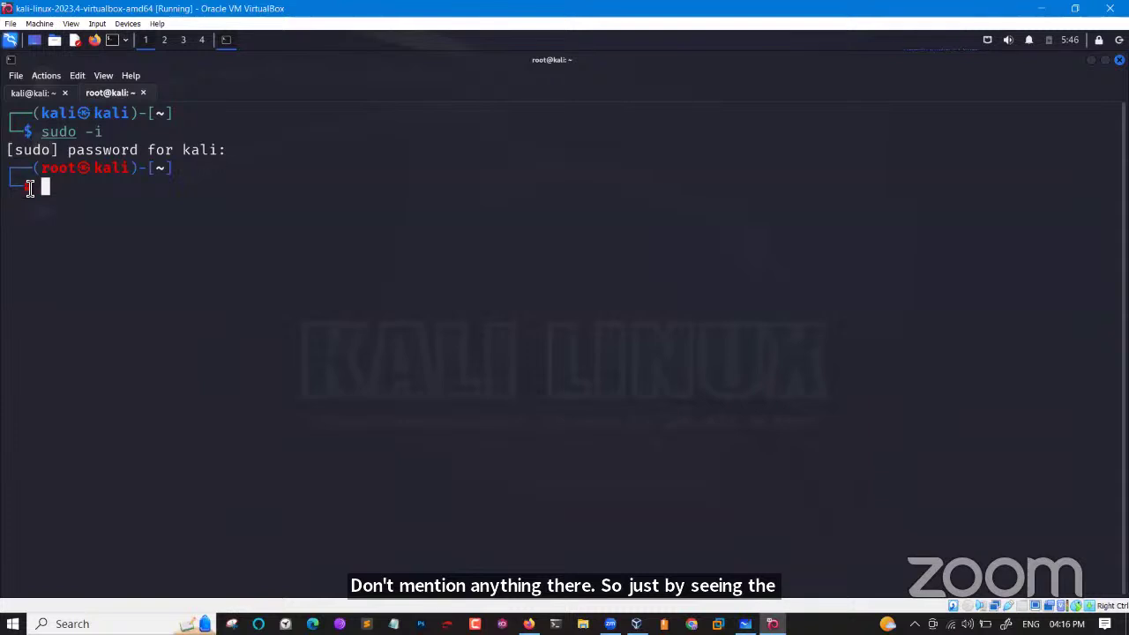
{"action": "double_click", "coordinate": [28, 132]}
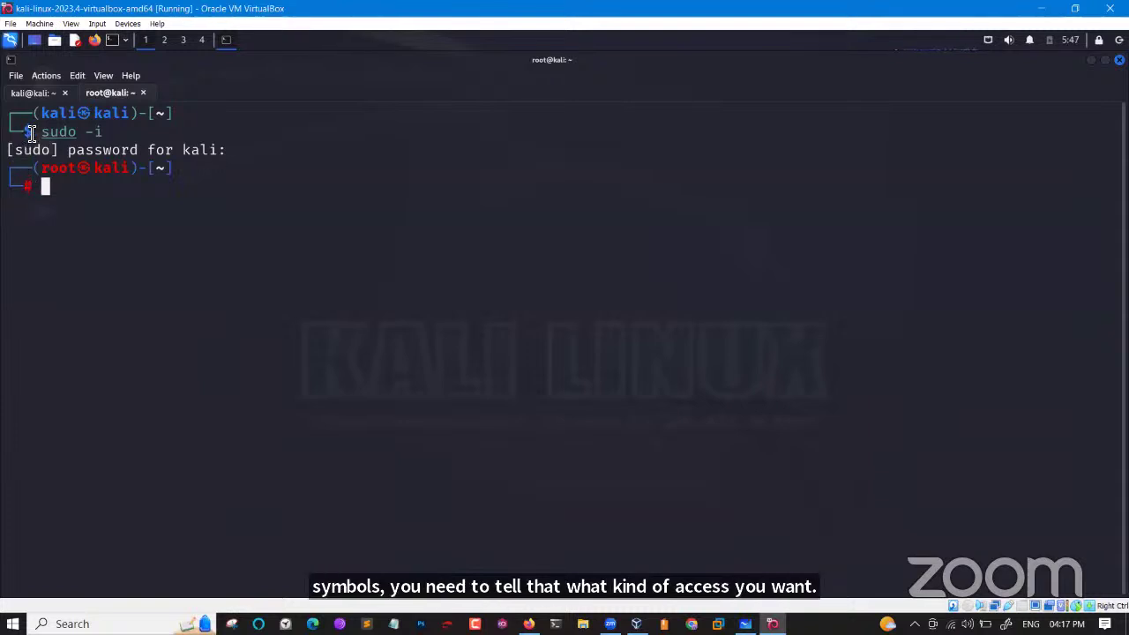
{"action": "left_click", "coordinate": [25, 190]}
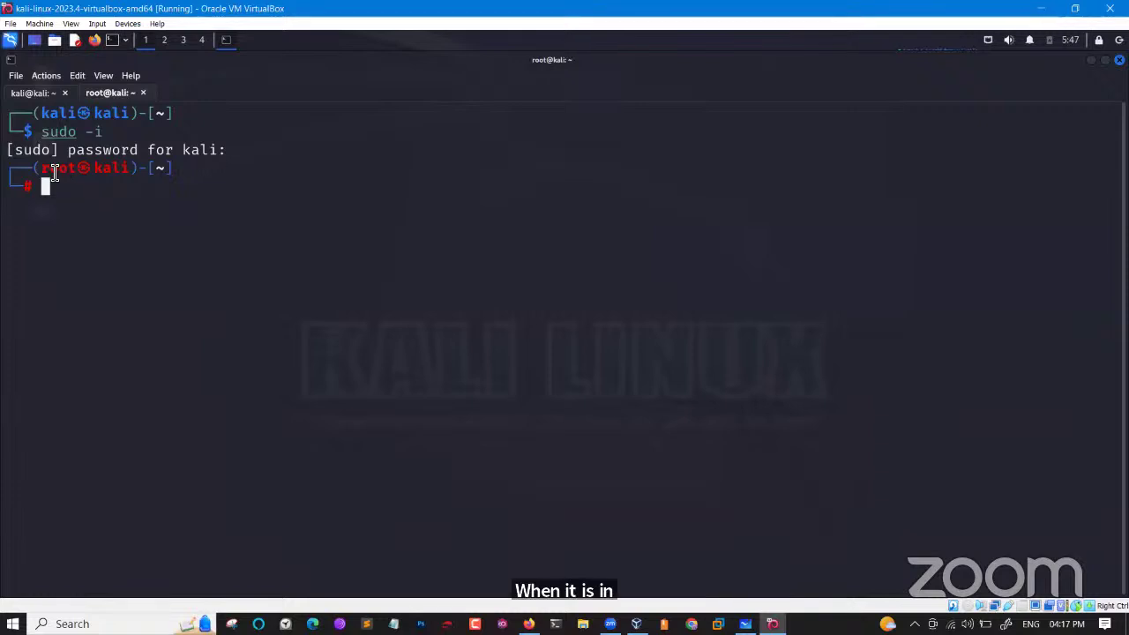
{"action": "left_click_drag", "start_coordinate": [43, 179], "coordinate": [109, 176]}
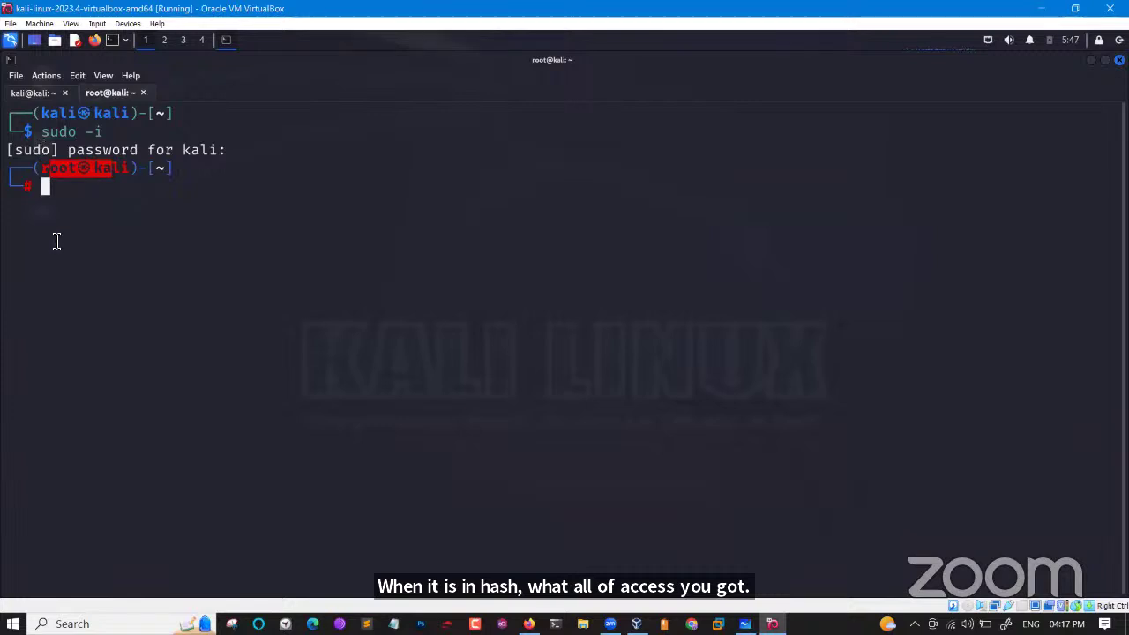
{"action": "left_click", "coordinate": [103, 201]}
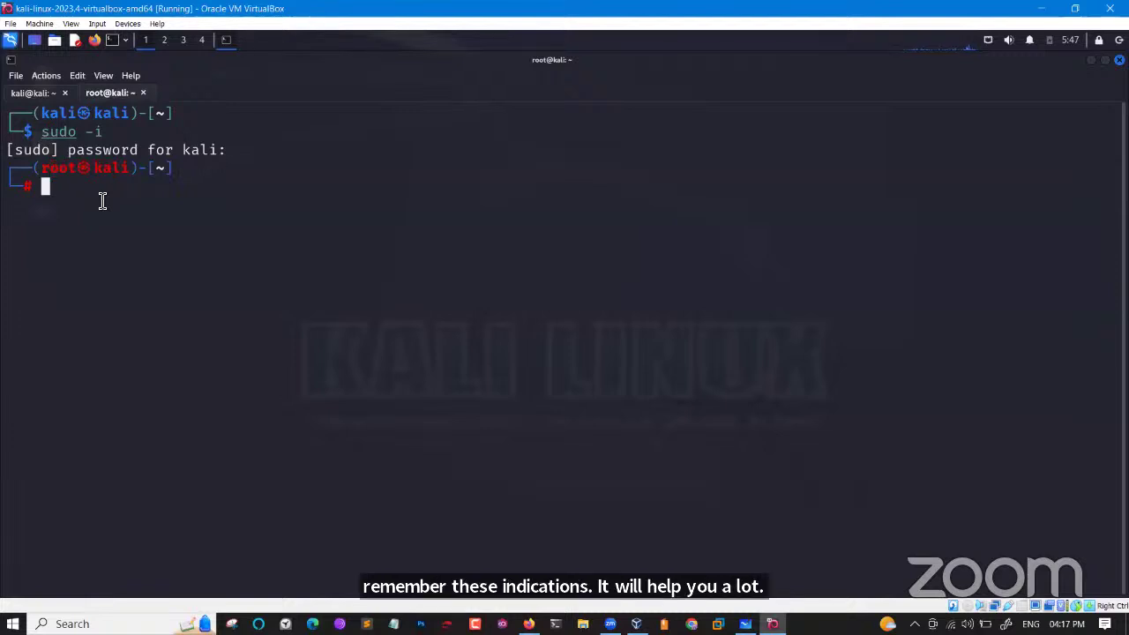
Set a new root password with passwd, confirm it updated successfully, and bring up log out.
{"action": "type", "text": "passwd"}
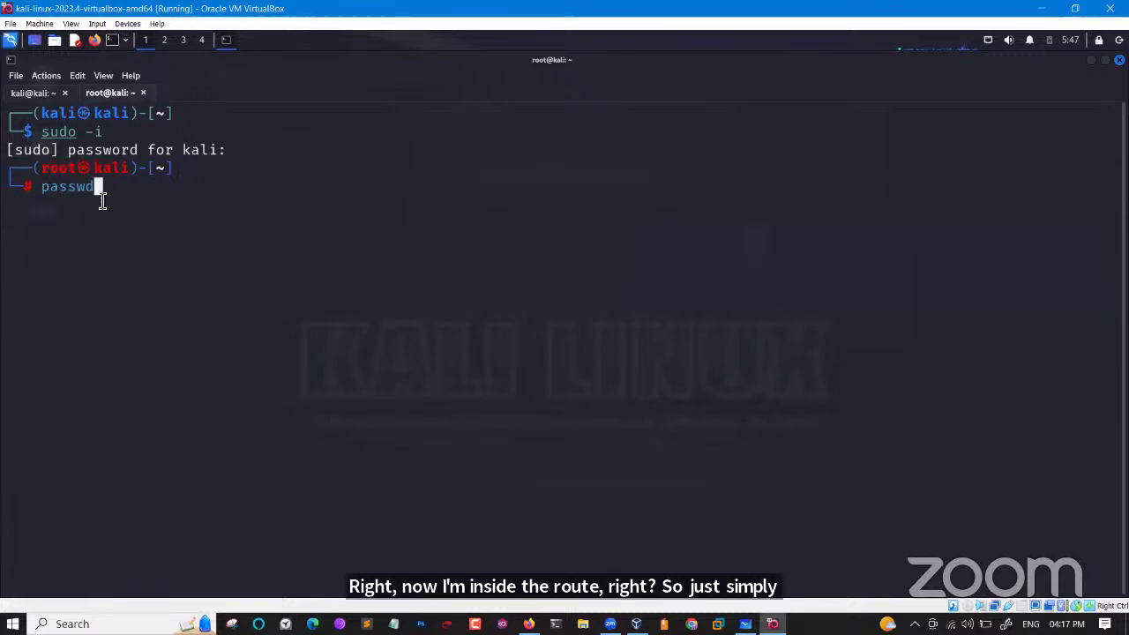
{"action": "key", "text": "Return"}
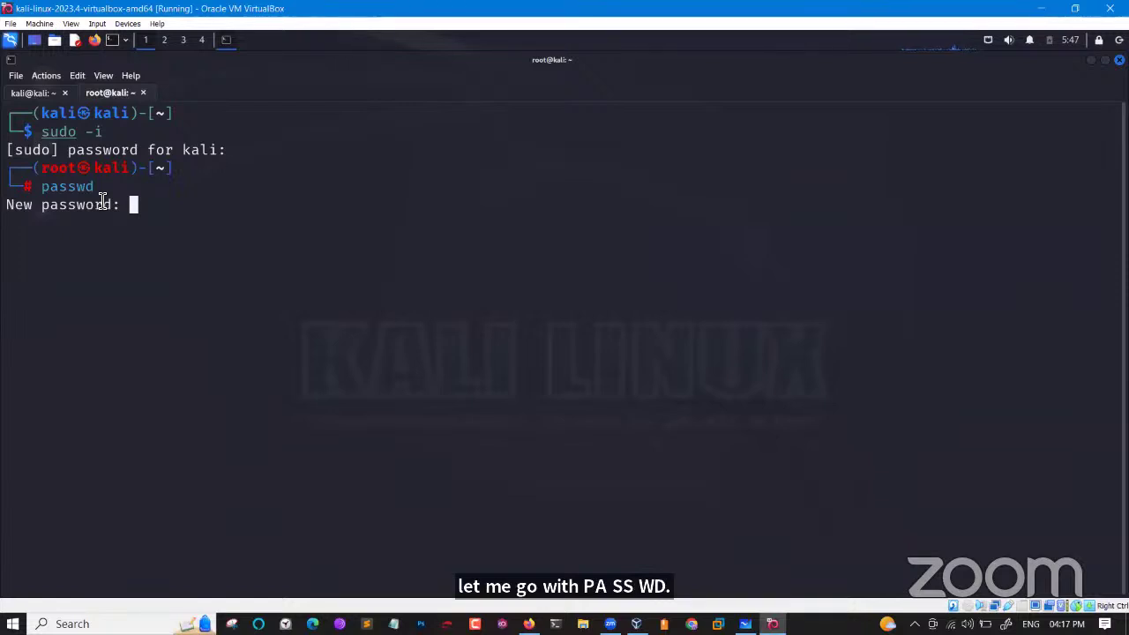
{"action": "key", "text": "Return"}
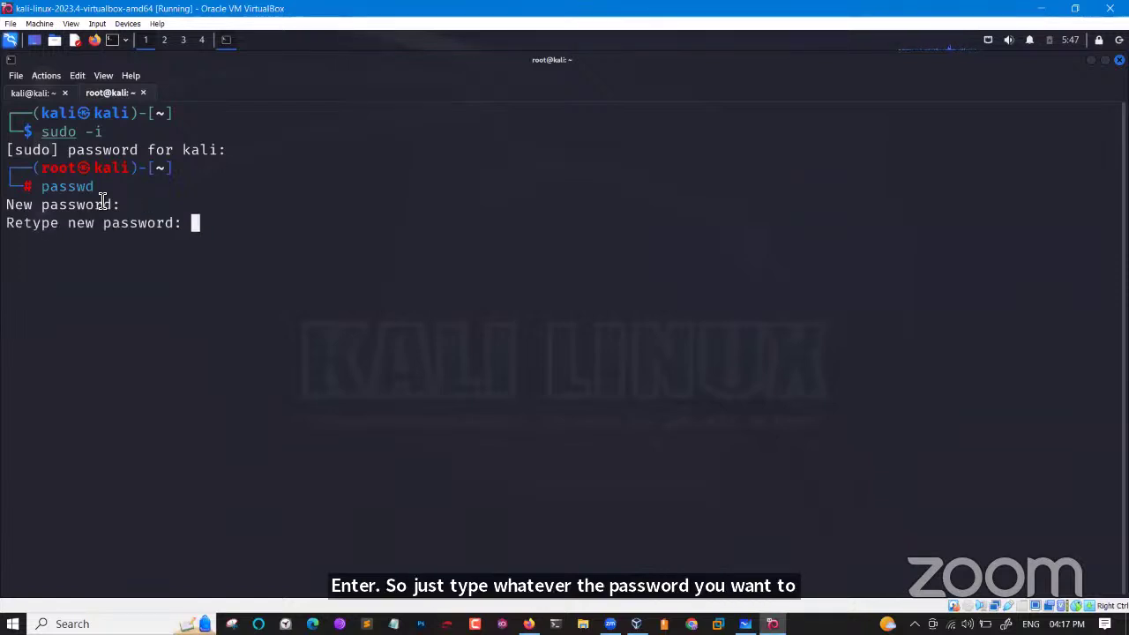
{"action": "key", "text": "Return"}
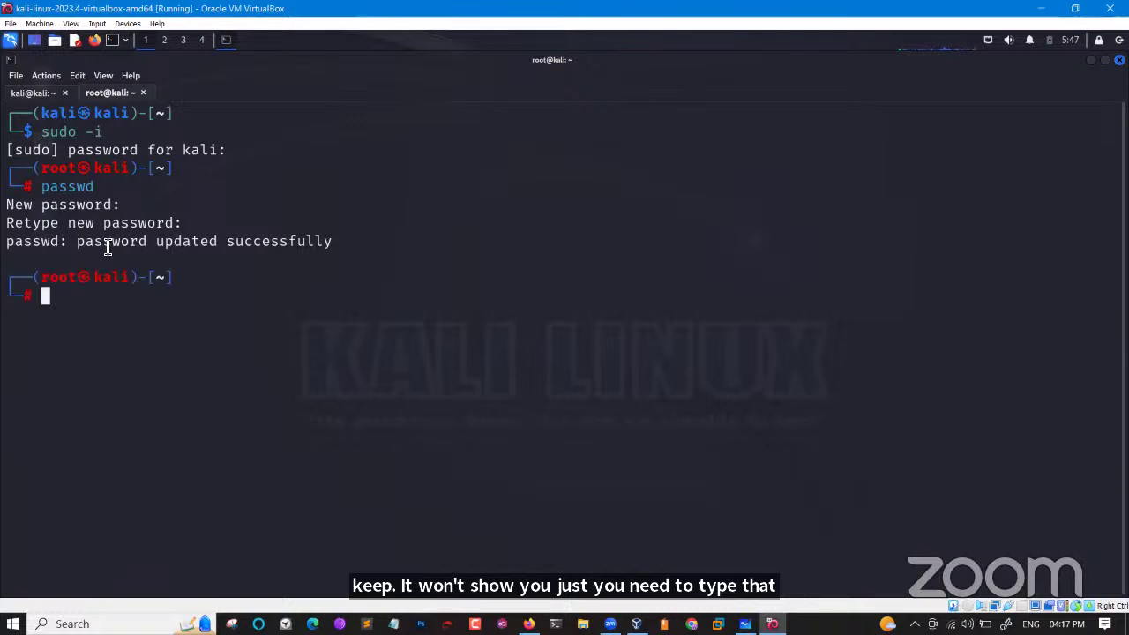
{"action": "left_click_drag", "start_coordinate": [103, 242], "coordinate": [333, 238]}
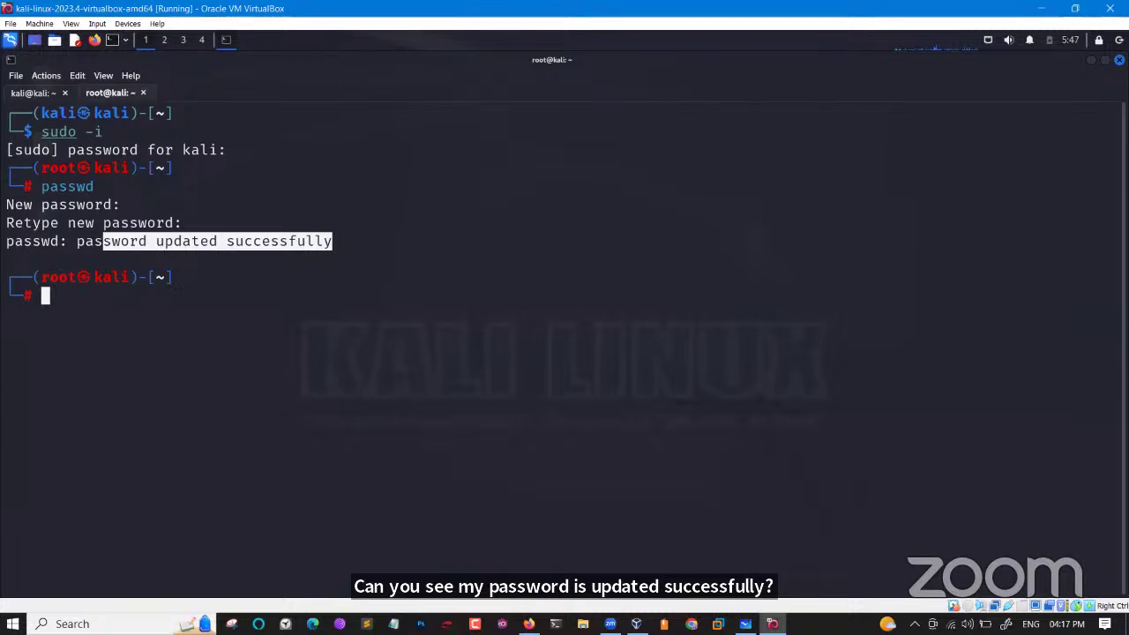
{"action": "left_click", "coordinate": [1119, 39]}
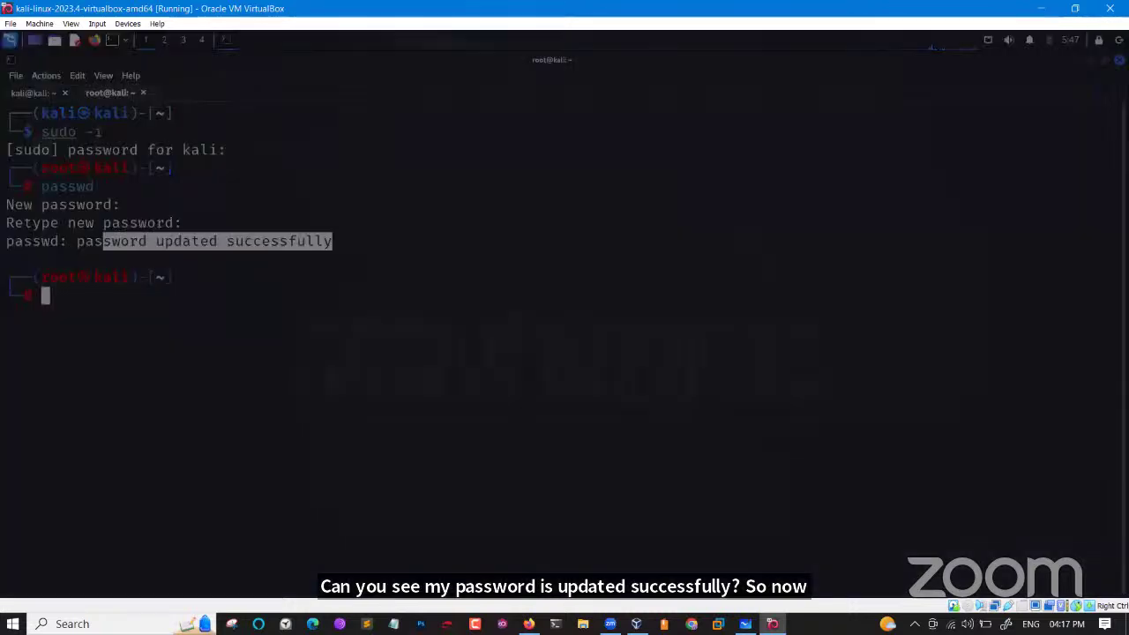
Log out and sign back in as root using the new root password.
{"action": "left_click", "coordinate": [490, 278]}
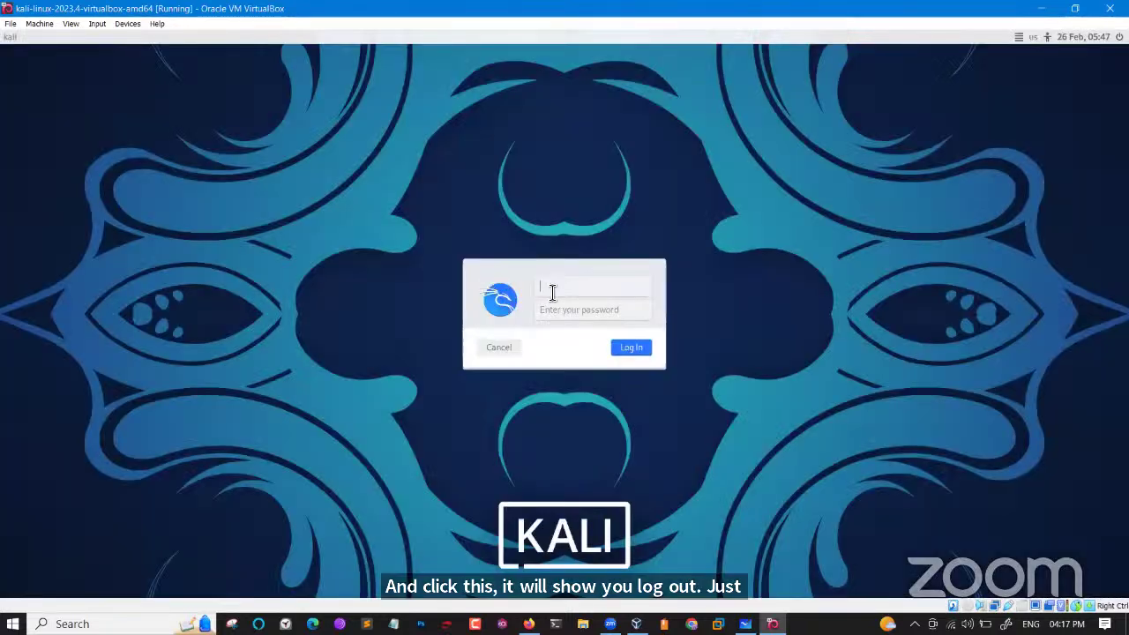
{"action": "type", "text": "root"}
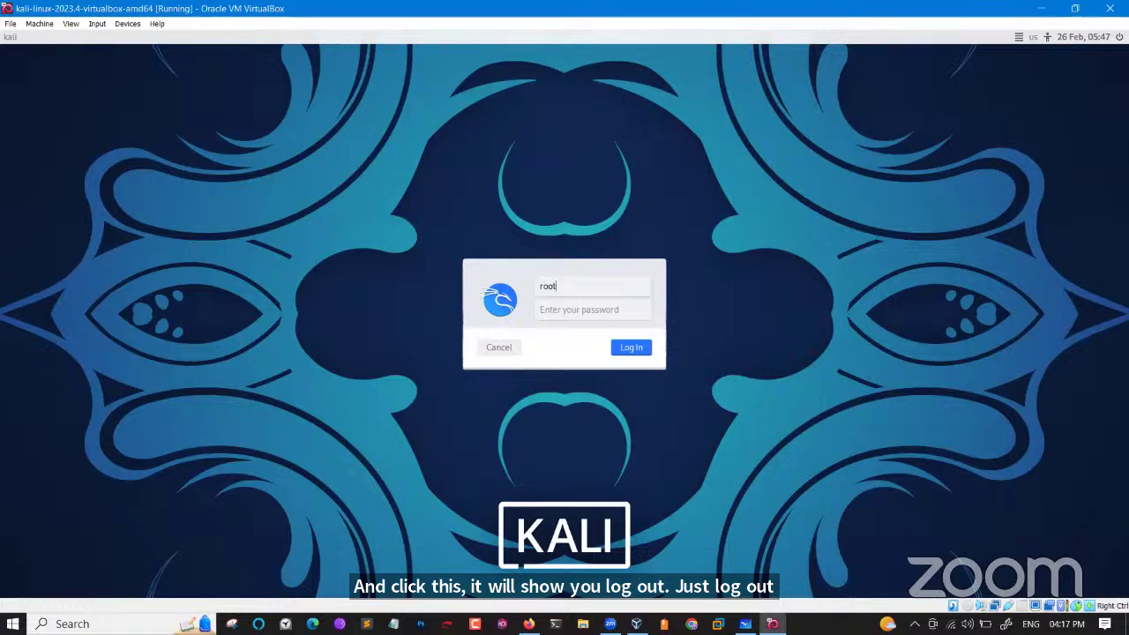
{"action": "key", "text": "Tab"}
{"action": "type", "text": "kali"}
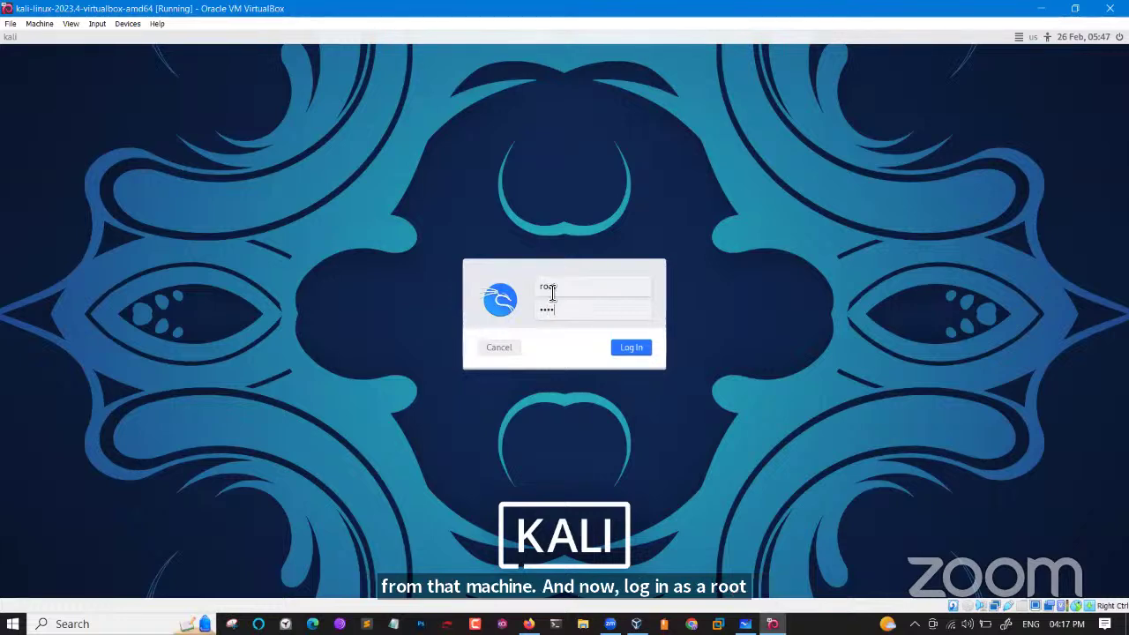
{"action": "key", "text": "Return"}
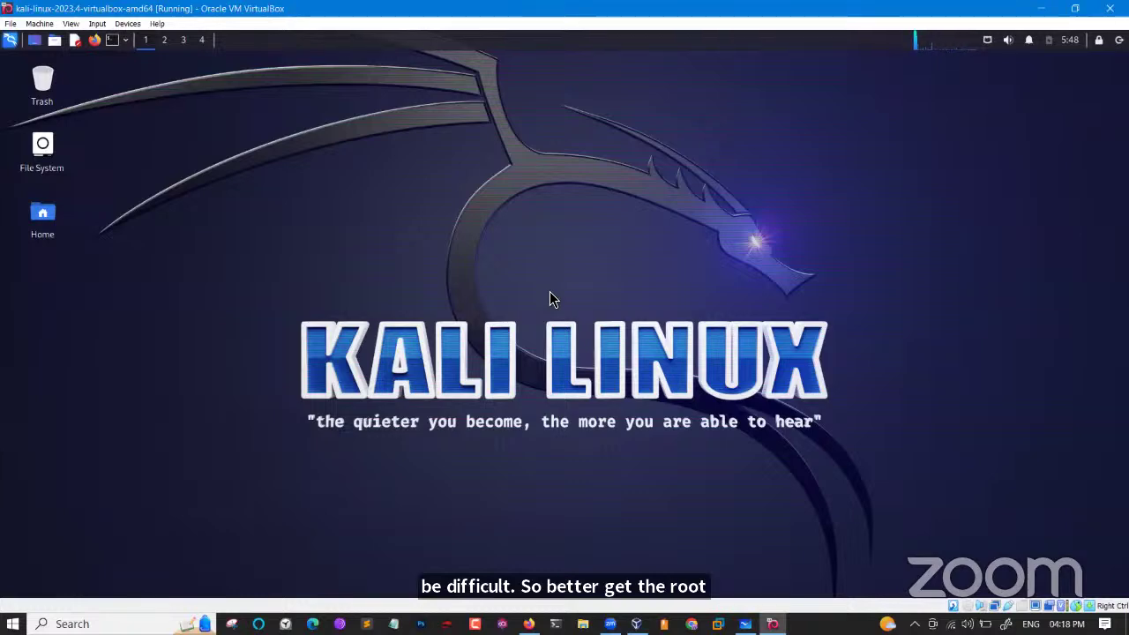
Open a terminal with enlarged text, then browse the file manager from File System into /root.
{"action": "left_click", "coordinate": [112, 41]}
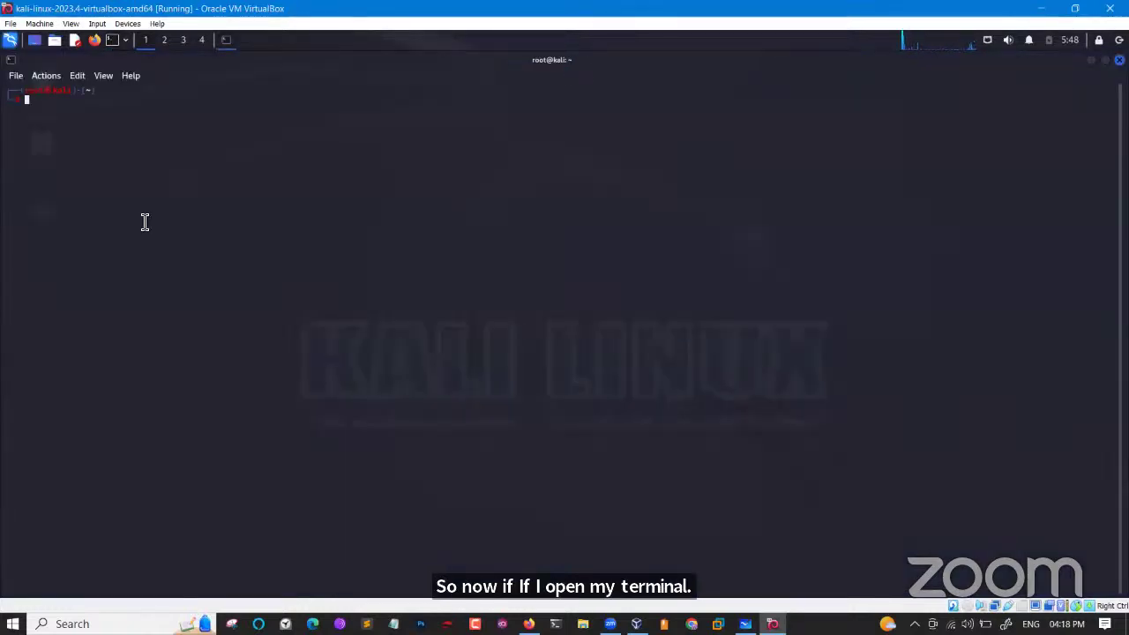
{"action": "key", "text": "ctrl+plus"}
{"action": "key", "text": "ctrl+plus"}
{"action": "key", "text": "ctrl+plus"}
{"action": "key", "text": "ctrl+plus"}
{"action": "key", "text": "ctrl+plus"}
{"action": "key", "text": "ctrl+plus"}
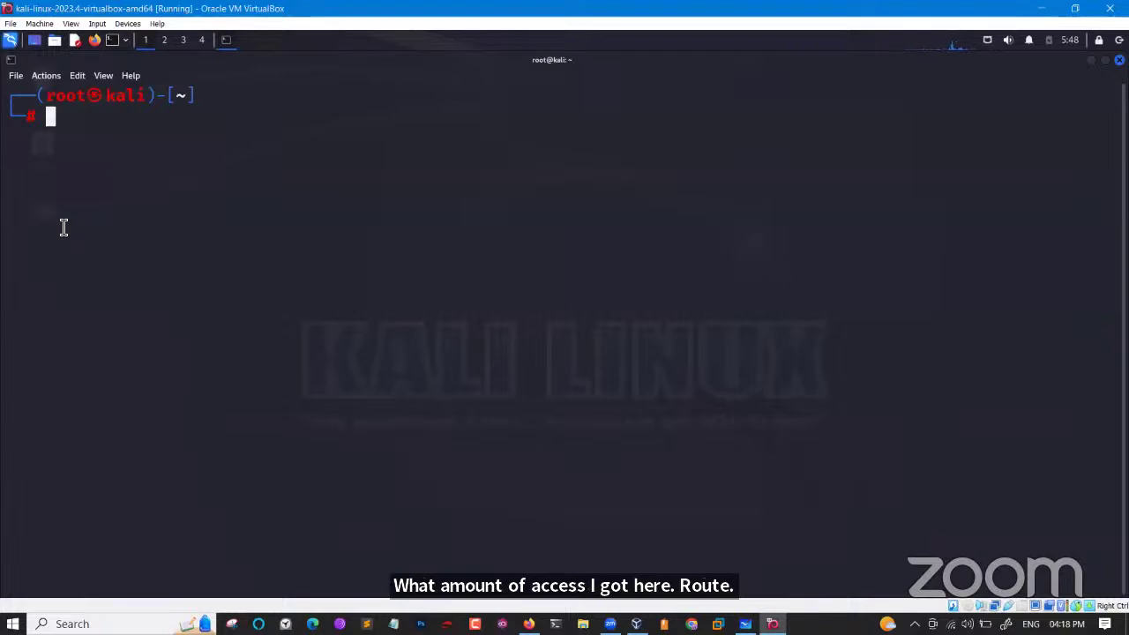
{"action": "left_click", "coordinate": [55, 41]}
{"action": "left_click", "coordinate": [66, 60]}
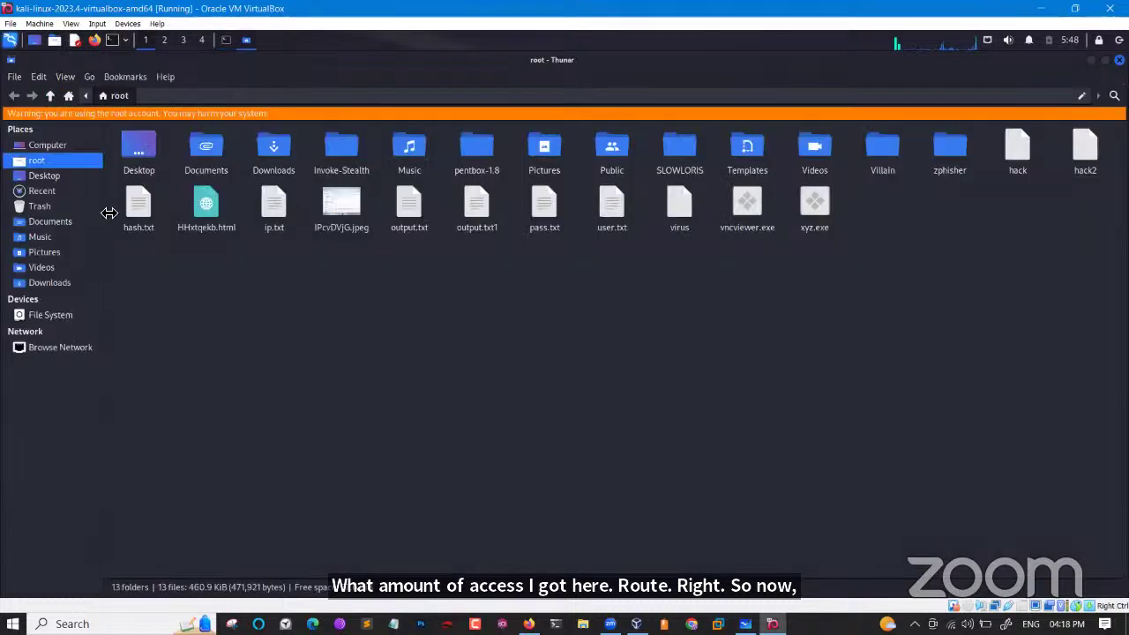
{"action": "left_click", "coordinate": [59, 318]}
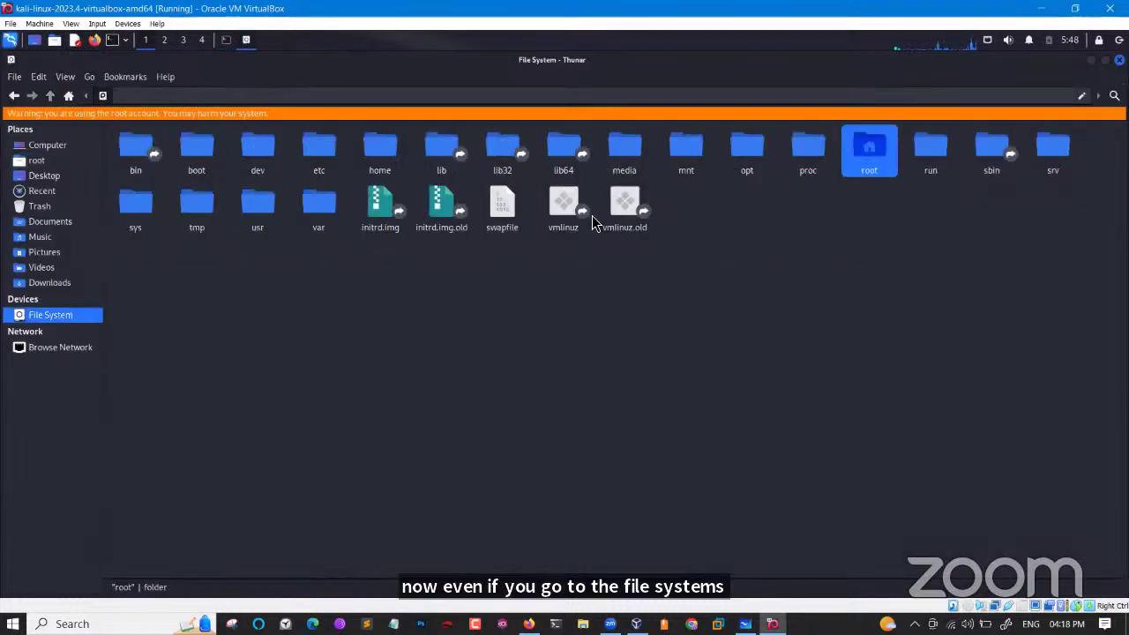
{"action": "double_click", "coordinate": [871, 148]}
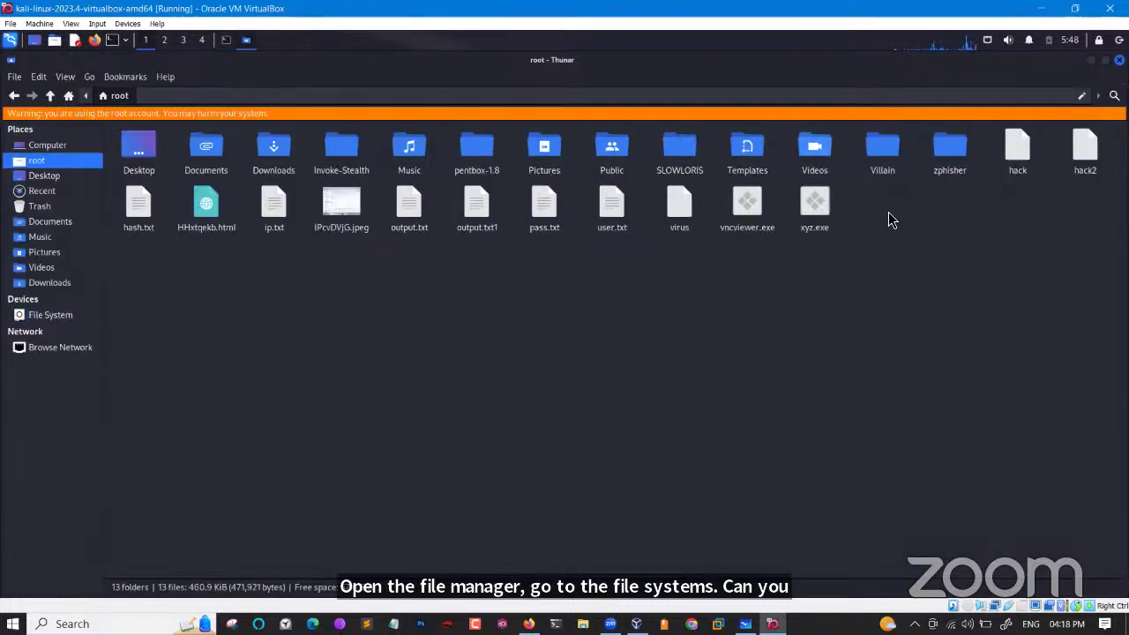
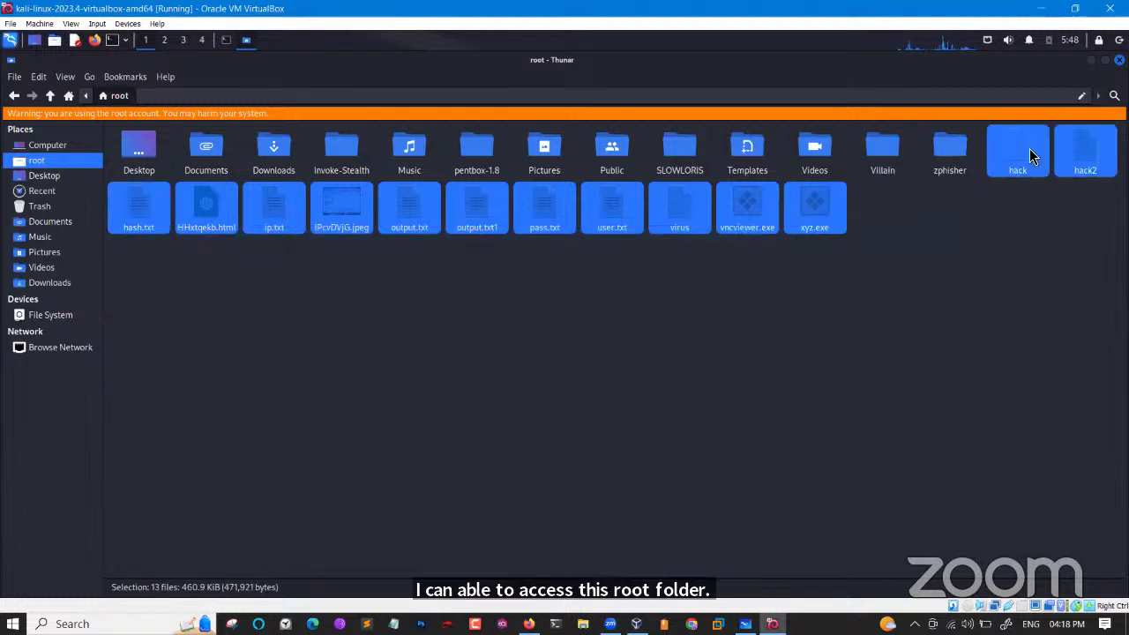
Delete hack, hack2 and the 13 loose files such as hash.txt and virus from the root folder.
{"action": "key", "text": "Delete"}
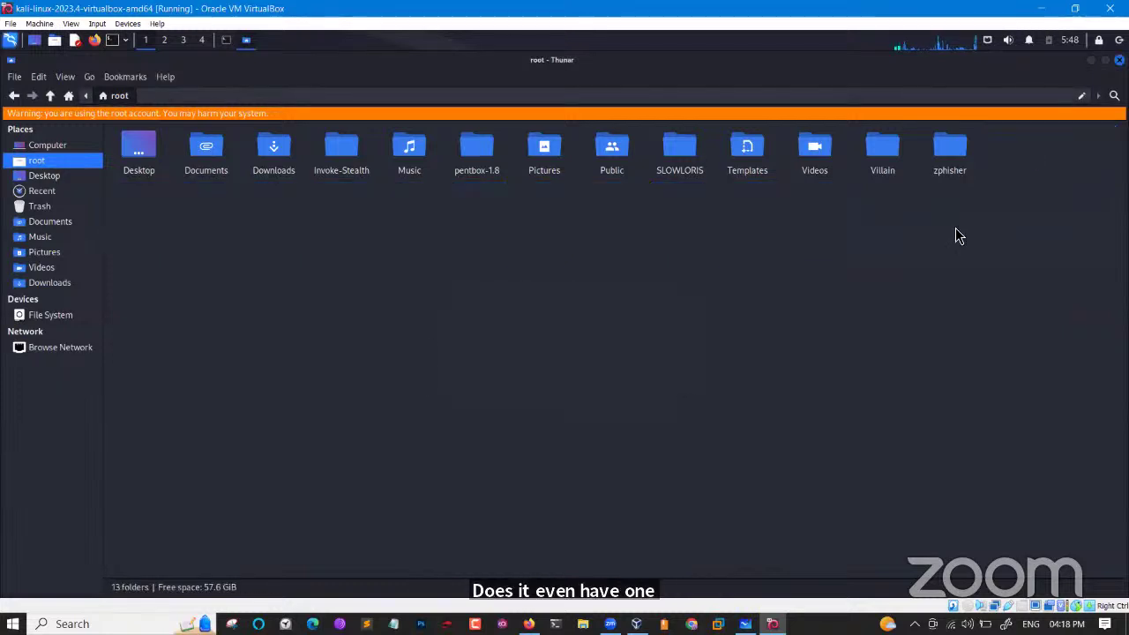
Run apt-get update in the root terminal, fetching 68.7 MB of package lists, and highlight the output.
{"action": "left_click", "coordinate": [226, 39]}
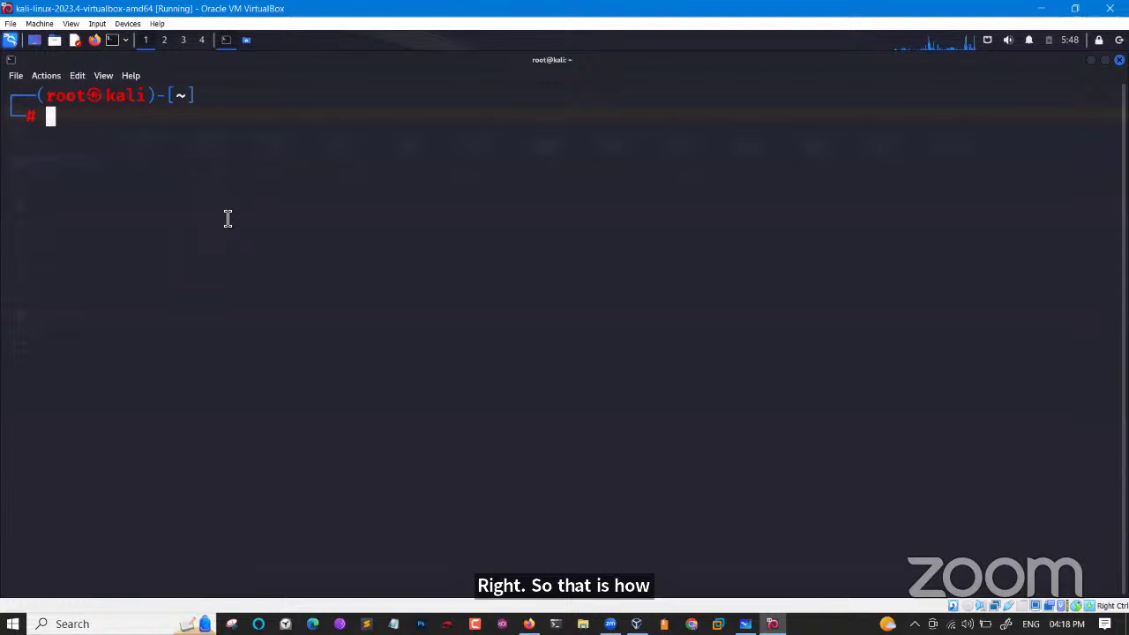
{"action": "type", "text": "apt-ge"}
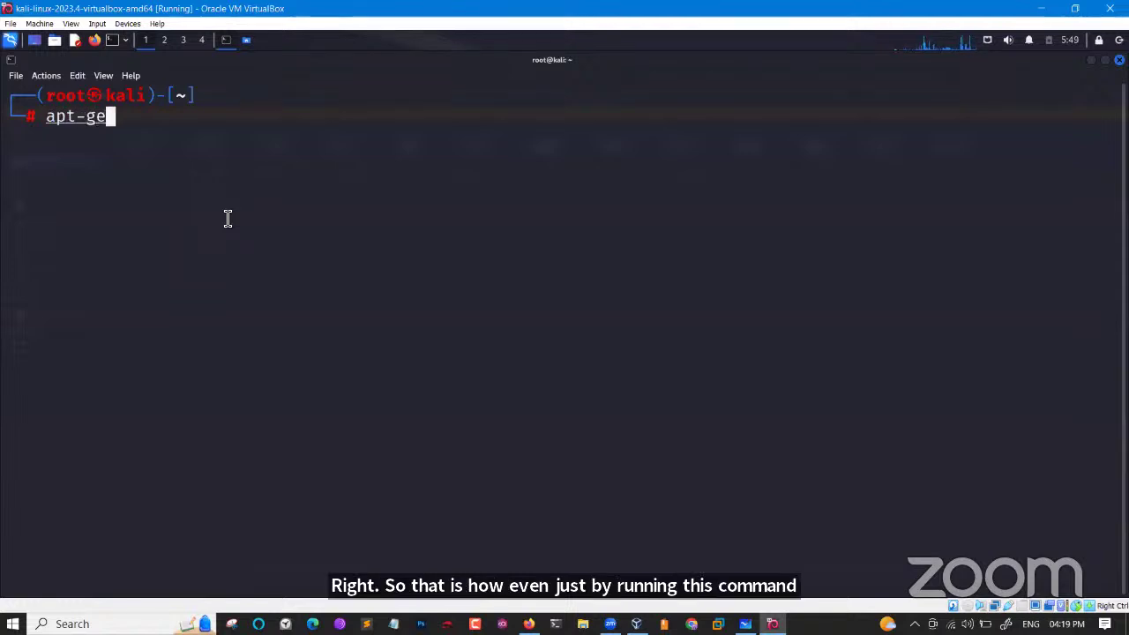
{"action": "type", "text": "t upda"}
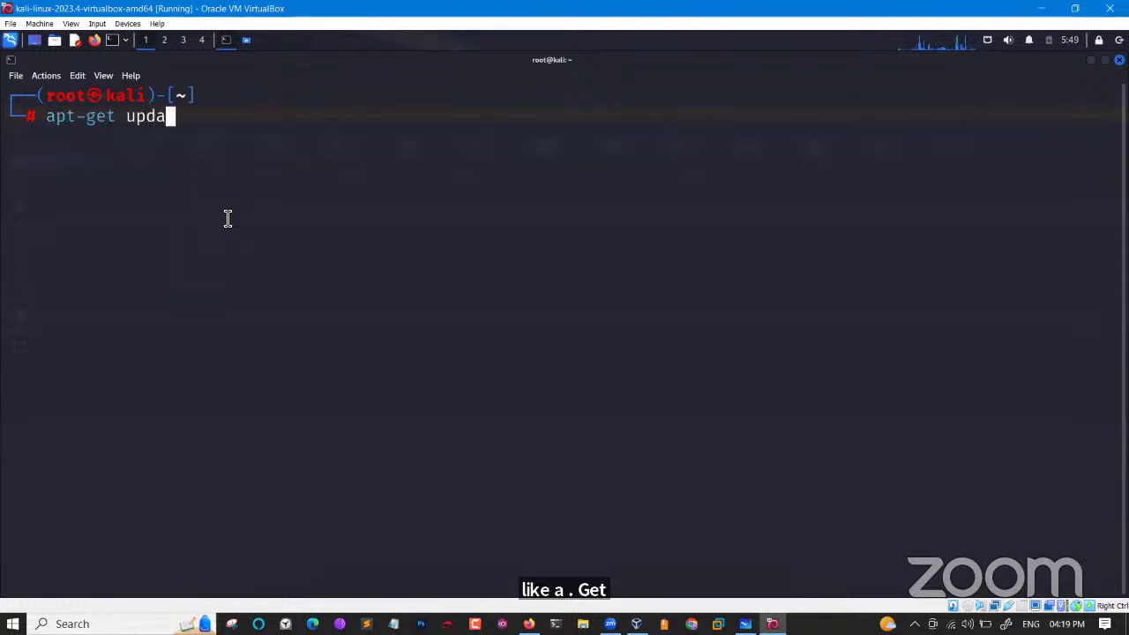
{"action": "type", "text": "te"}
{"action": "key", "text": "Return"}
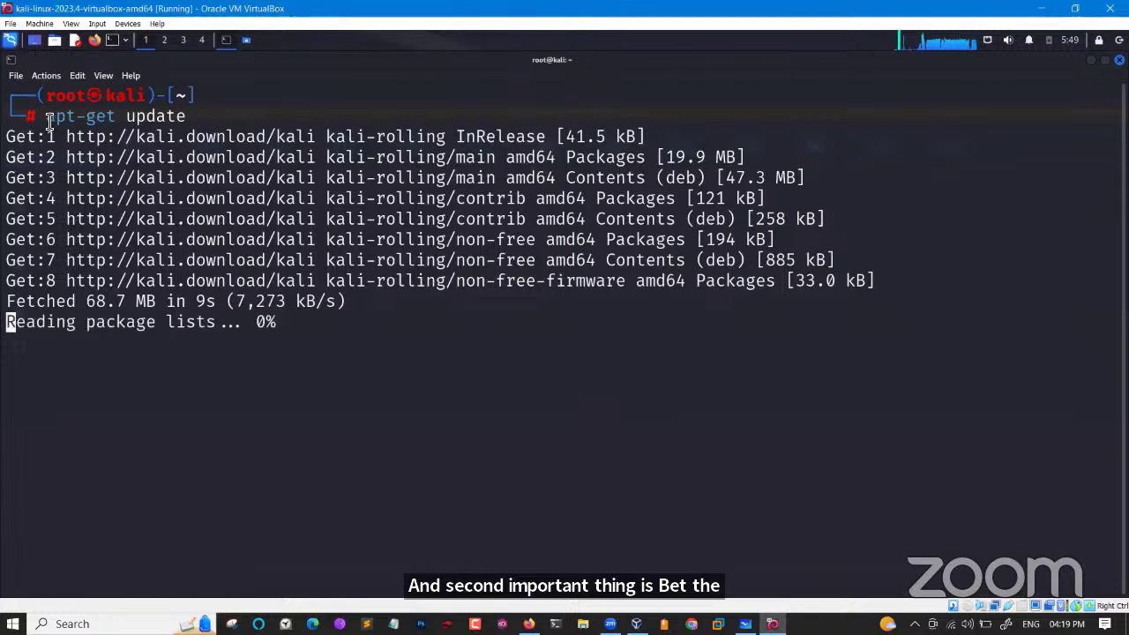
{"action": "left_click_drag", "start_coordinate": [46, 117], "coordinate": [188, 132]}
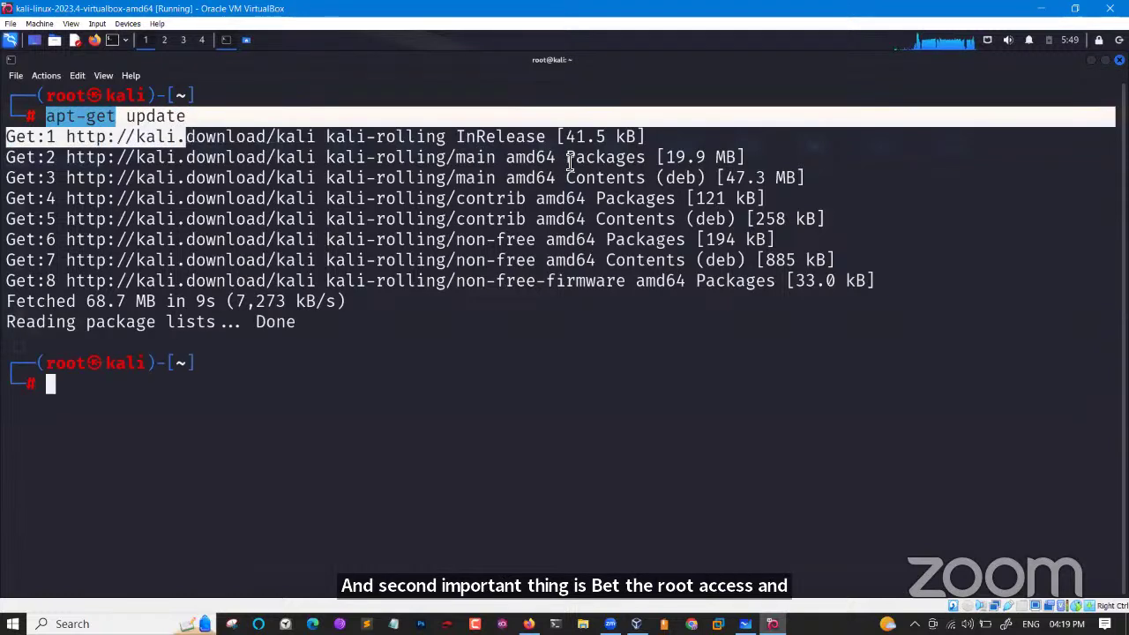
{"action": "left_click_drag", "start_coordinate": [566, 157], "coordinate": [697, 262]}
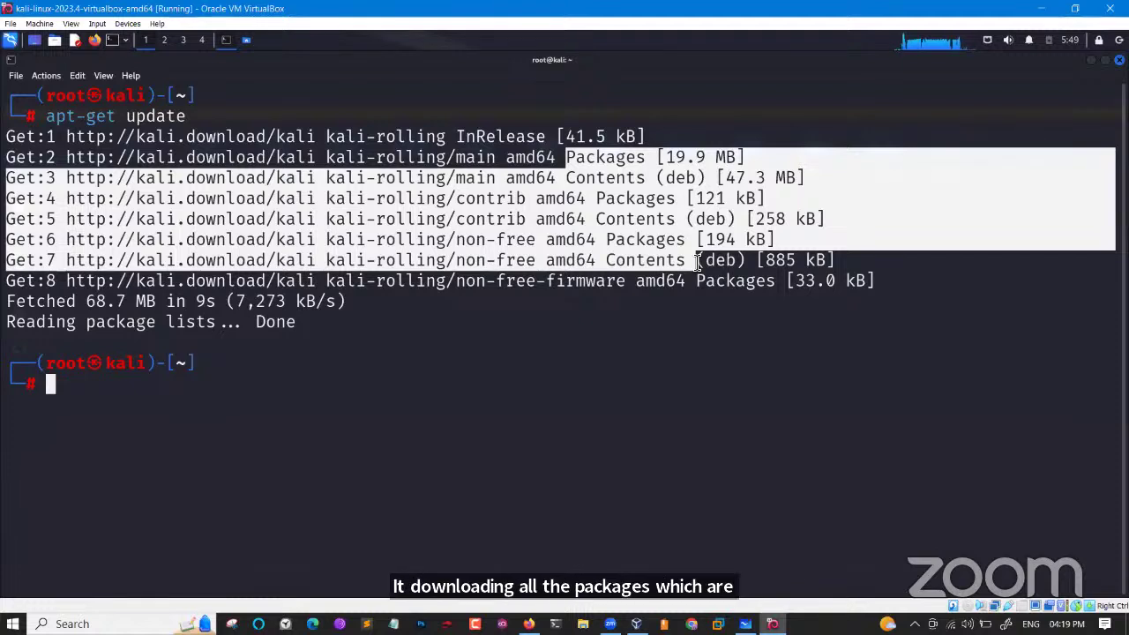
Edit the recalled command into apt-get upgrade and confirm the 1365 package upgrades with y.
{"action": "key", "text": "Up"}
{"action": "key", "text": "Left"}
{"action": "key", "text": "Left"}
{"action": "key", "text": "Left"}
{"action": "key", "text": "Left"}
{"action": "key", "text": "Left"}
{"action": "key", "text": "Left"}
{"action": "key", "text": "Left"}
{"action": "key", "text": "Left"}
{"action": "key", "text": "Left"}
{"action": "key", "text": "Left"}
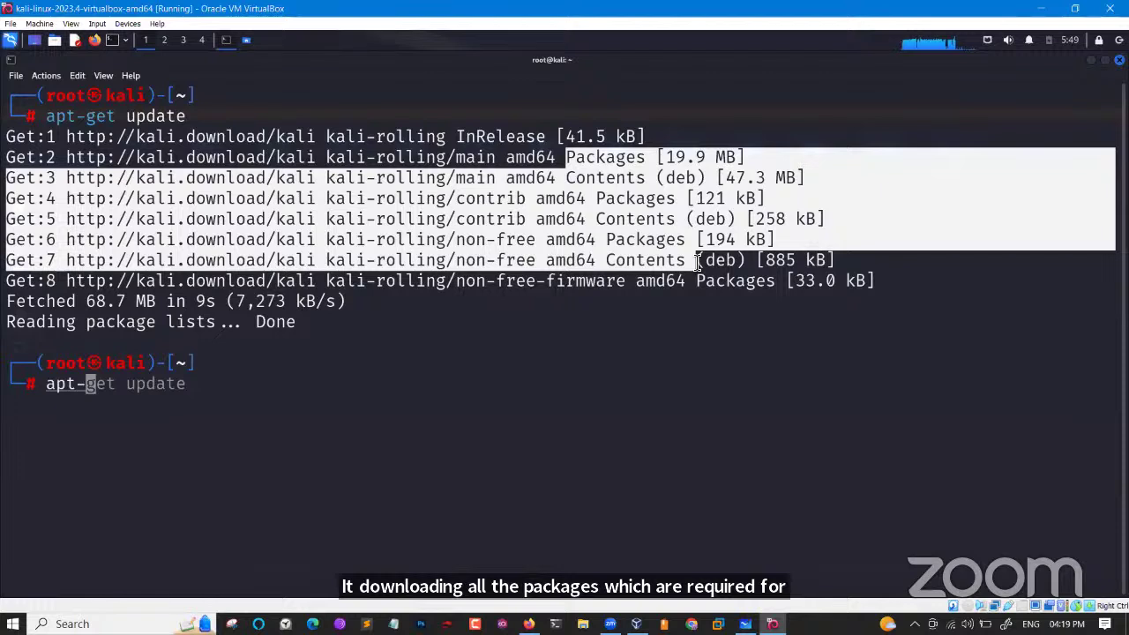
{"action": "key", "text": "End"}
{"action": "key", "text": "Left"}
{"action": "key", "text": "Left"}
{"action": "key", "text": "Left"}
{"action": "key", "text": "Left"}
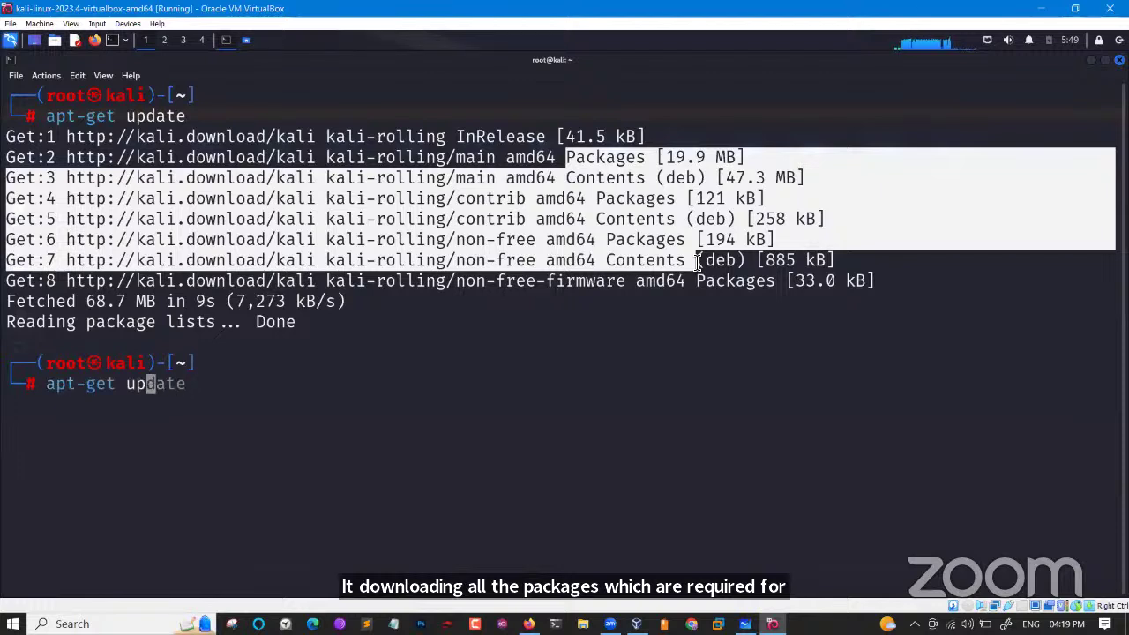
{"action": "key", "text": "Delete"}
{"action": "key", "text": "Delete"}
{"action": "key", "text": "Delete"}
{"action": "key", "text": "Delete"}
{"action": "type", "text": "gr"}
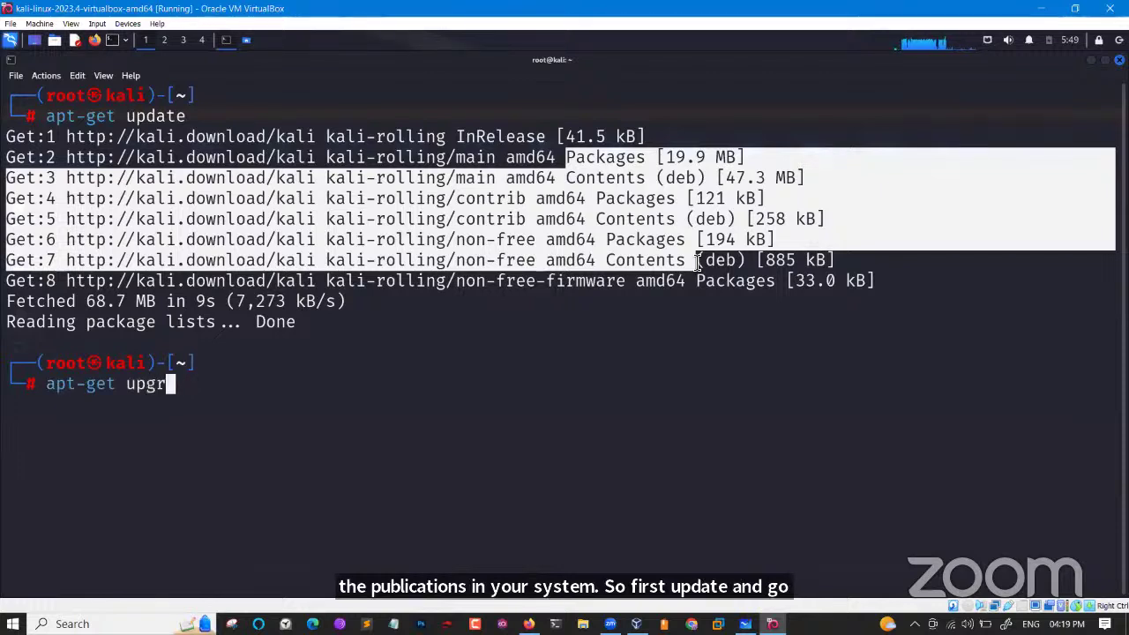
{"action": "type", "text": "ade"}
{"action": "key", "text": "Return"}
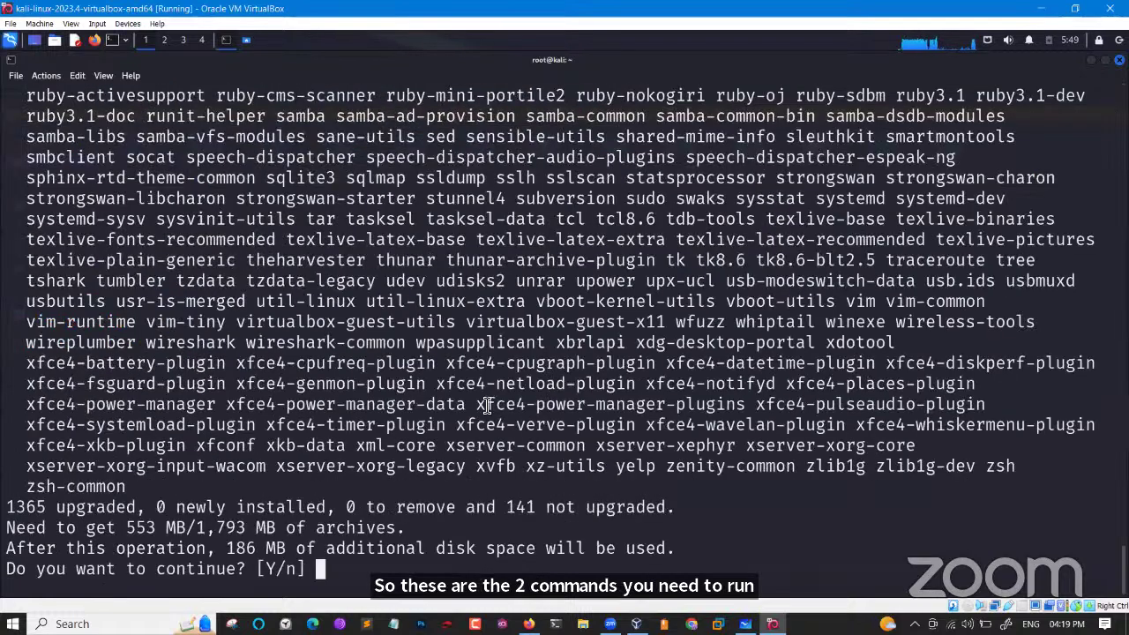
{"action": "type", "text": "y"}
{"action": "key", "text": "Return"}
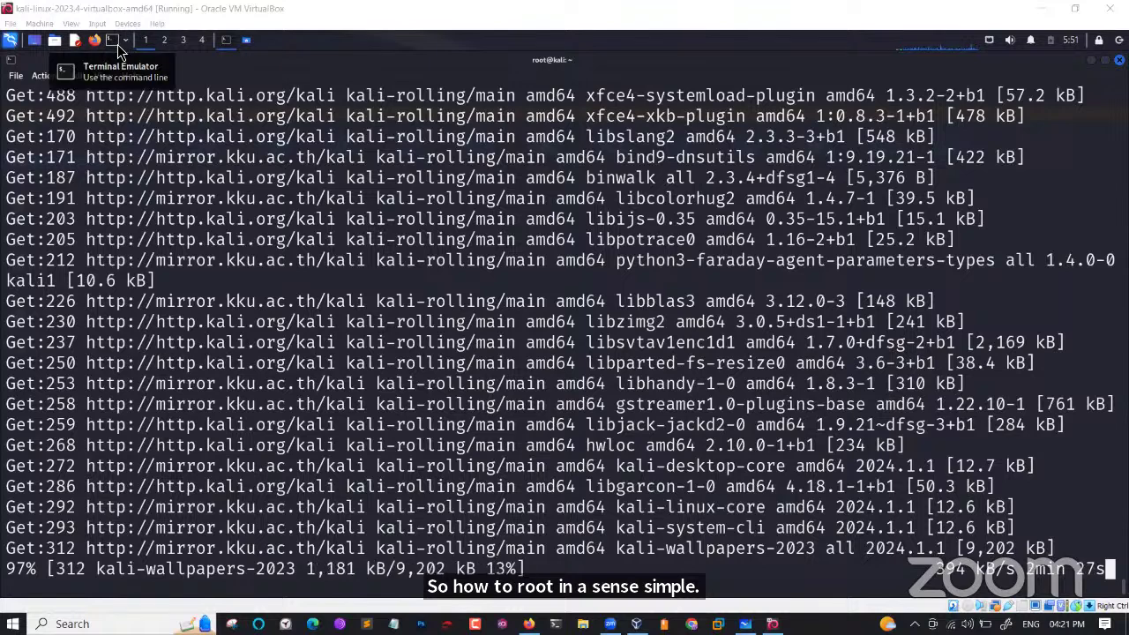
Open a new larger-text terminal and try sudo kali and sudo -i kali.
{"action": "left_click", "coordinate": [118, 45]}
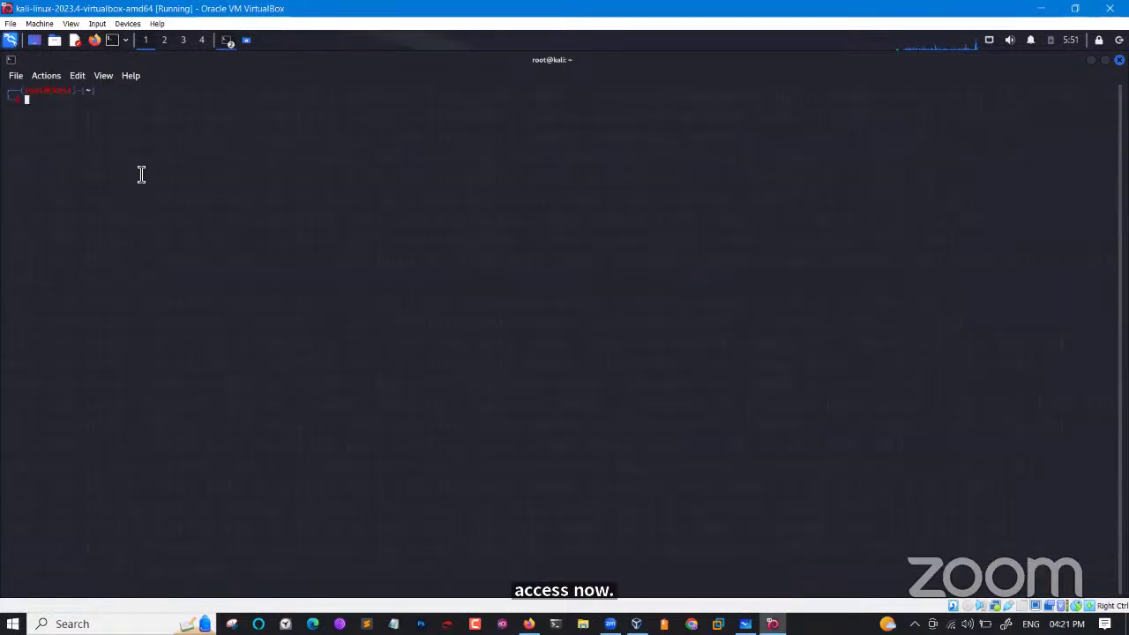
{"action": "key", "text": "ctrl+plus"}
{"action": "key", "text": "ctrl+plus"}
{"action": "key", "text": "ctrl+plus"}
{"action": "key", "text": "ctrl+plus"}
{"action": "key", "text": "ctrl+plus"}
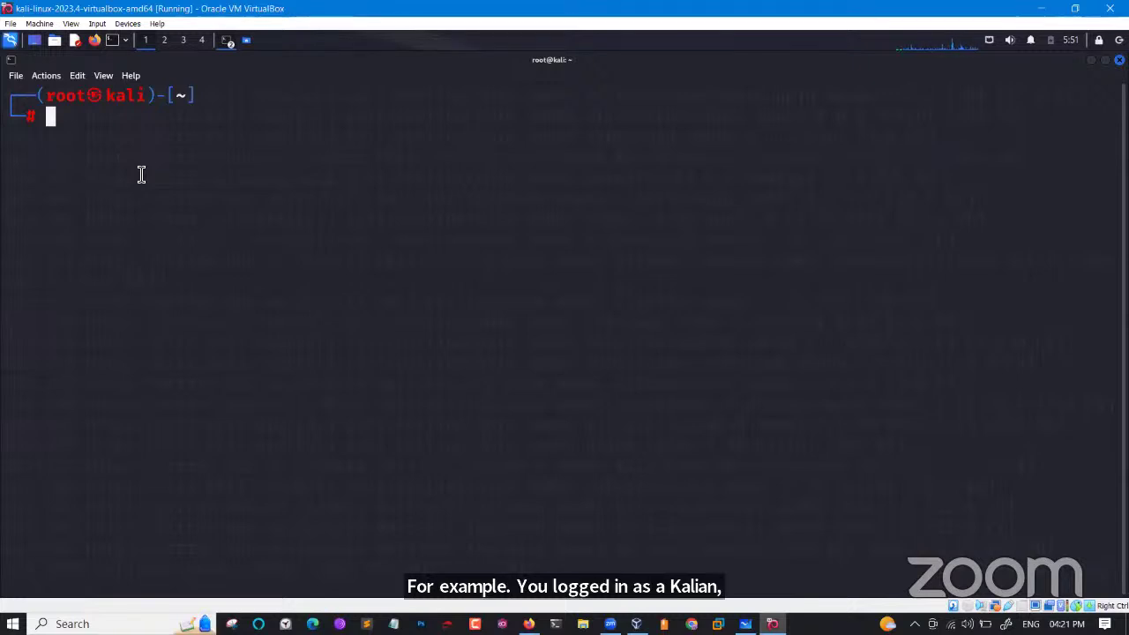
{"action": "type", "text": "sudo k"}
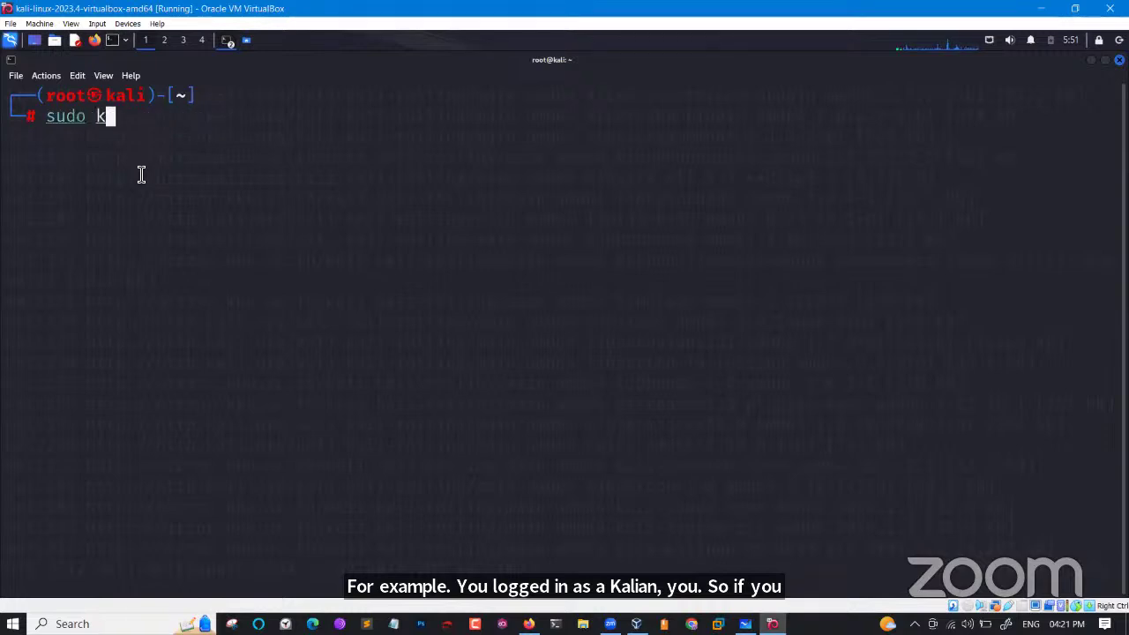
{"action": "type", "text": "ali"}
{"action": "key", "text": "Return"}
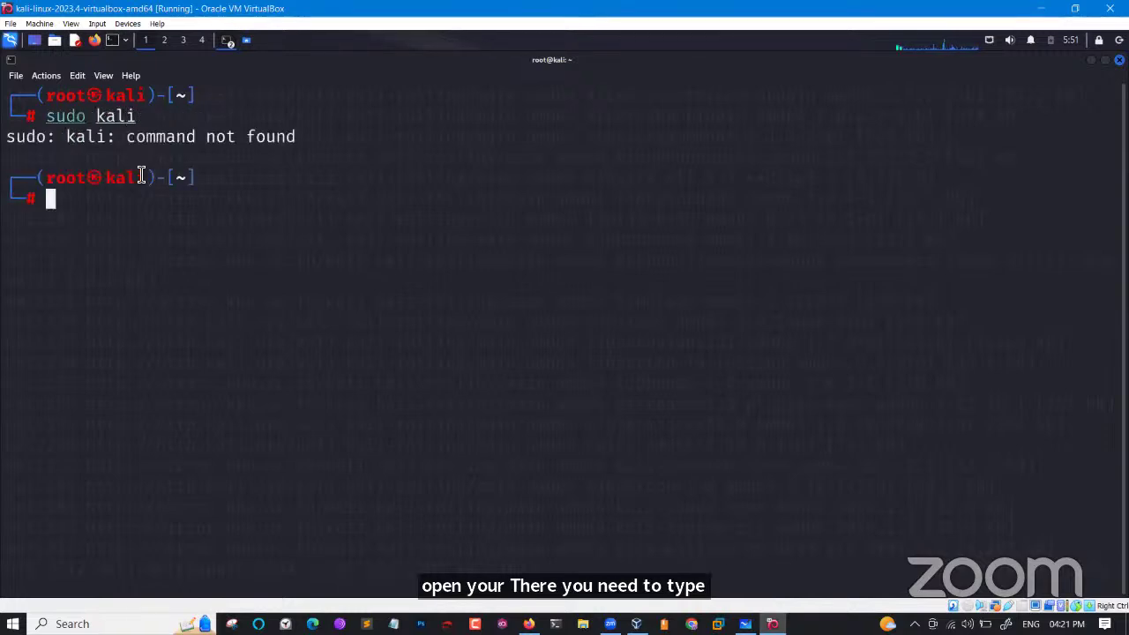
{"action": "type", "text": "sudo "}
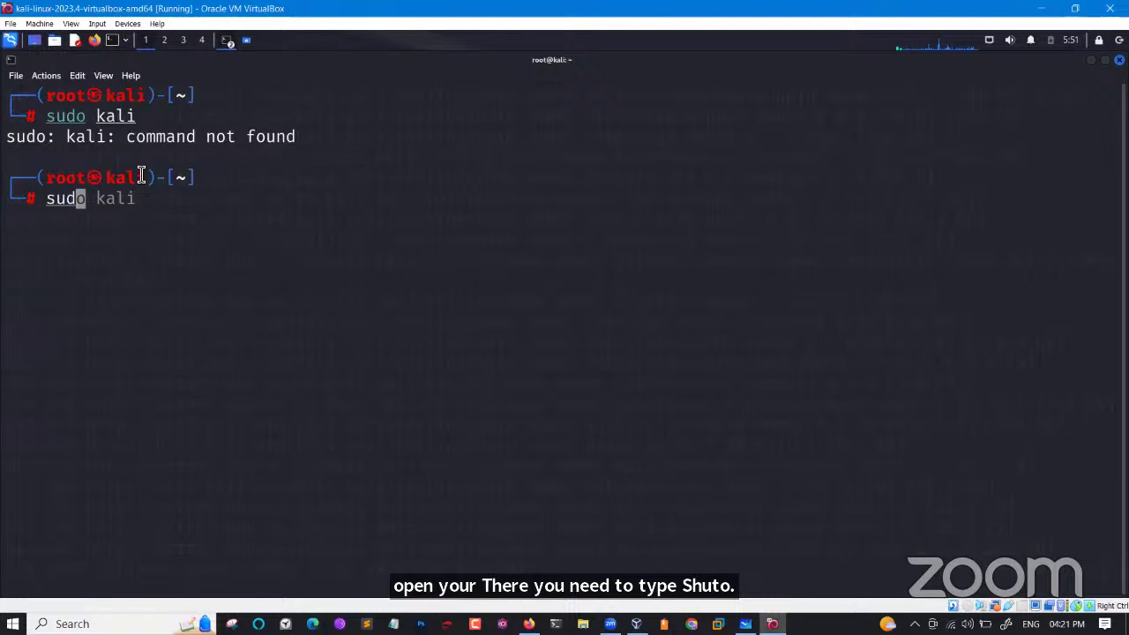
{"action": "type", "text": "-i k"}
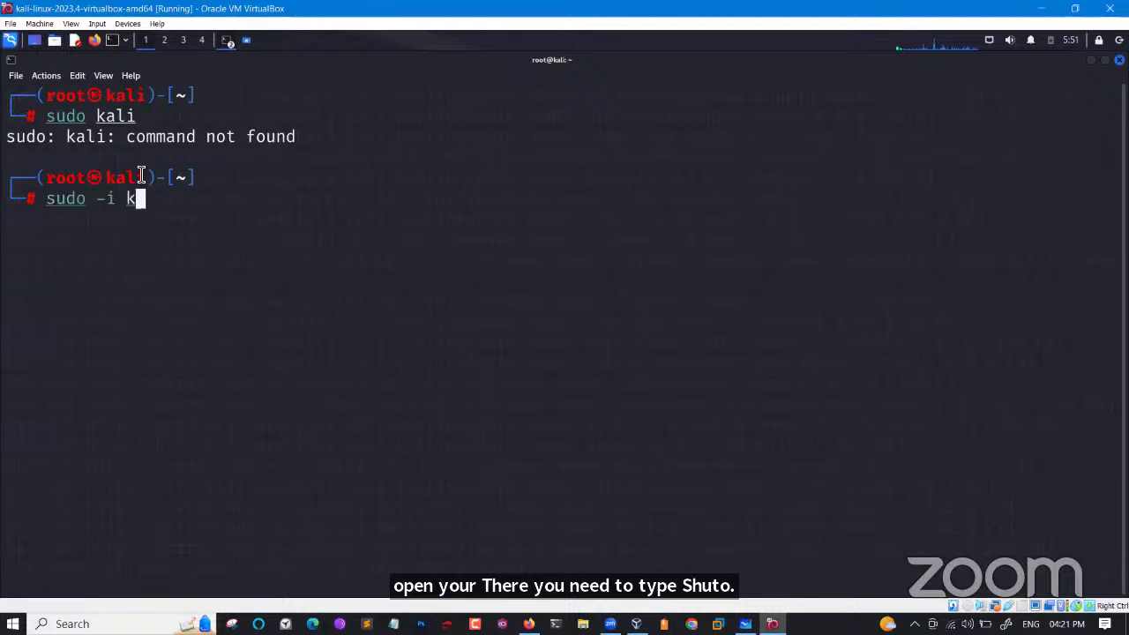
{"action": "type", "text": "ali"}
{"action": "key", "text": "Return"}
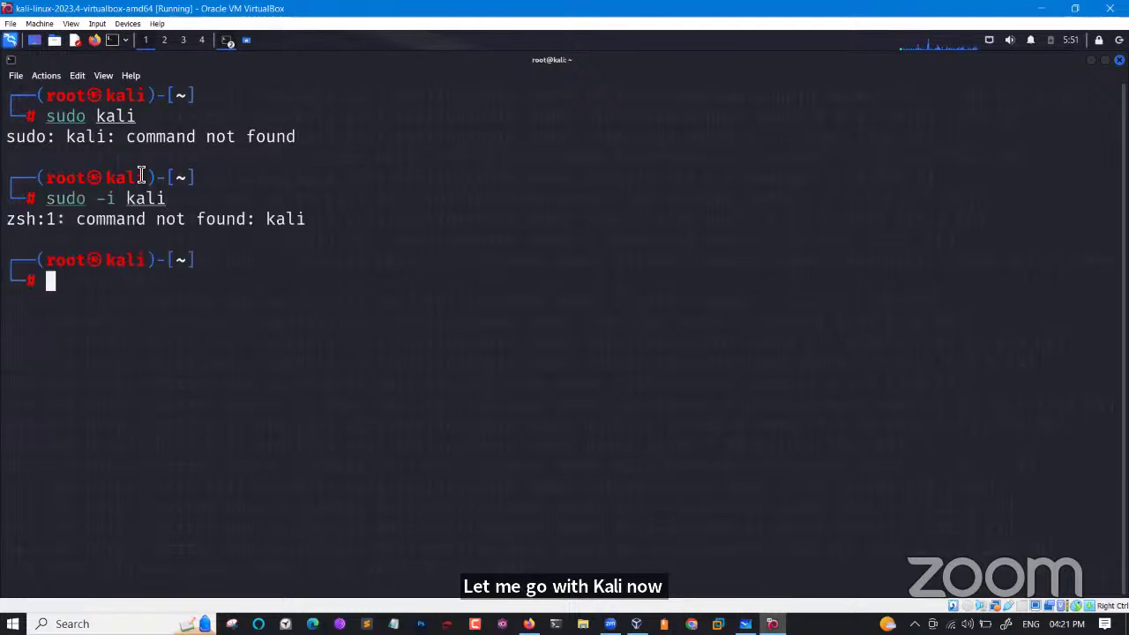
Try sudo user kali, then switch to the kali user with sudo -su kali.
{"action": "key", "text": "Up"}
{"action": "key", "text": "Left"}
{"action": "key", "text": "Left"}
{"action": "key", "text": "Left"}
{"action": "key", "text": "Left"}
{"action": "key", "text": "Left"}
{"action": "key", "text": "Left"}
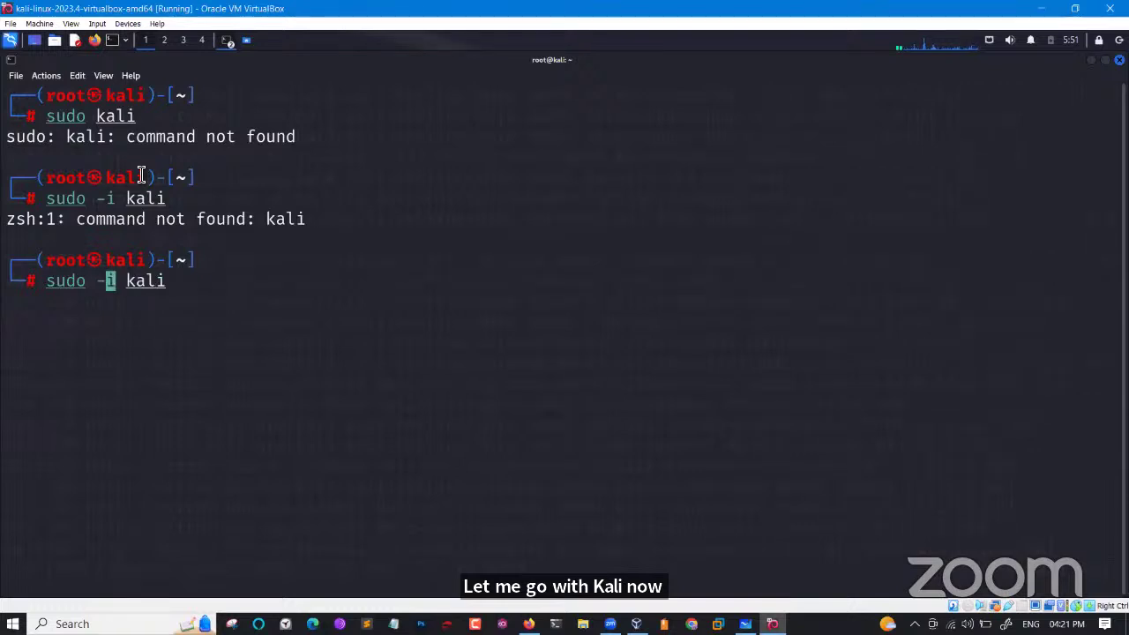
{"action": "key", "text": "ctrl+u"}
{"action": "type", "text": "sudo "}
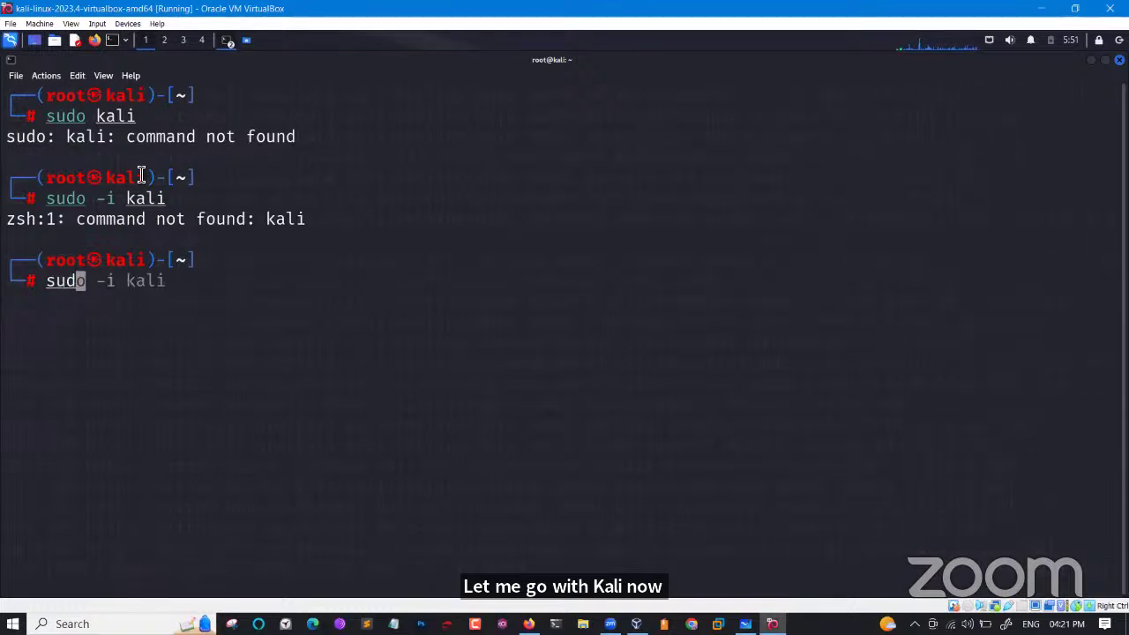
{"action": "type", "text": "user "}
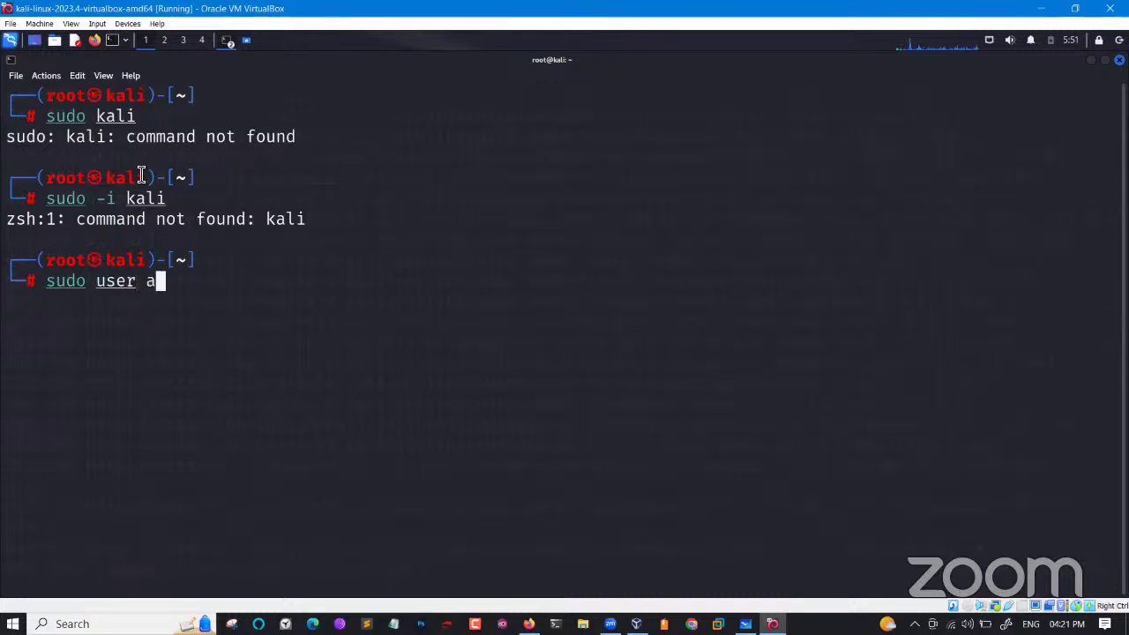
{"action": "type", "text": "kali"}
{"action": "key", "text": "Return"}
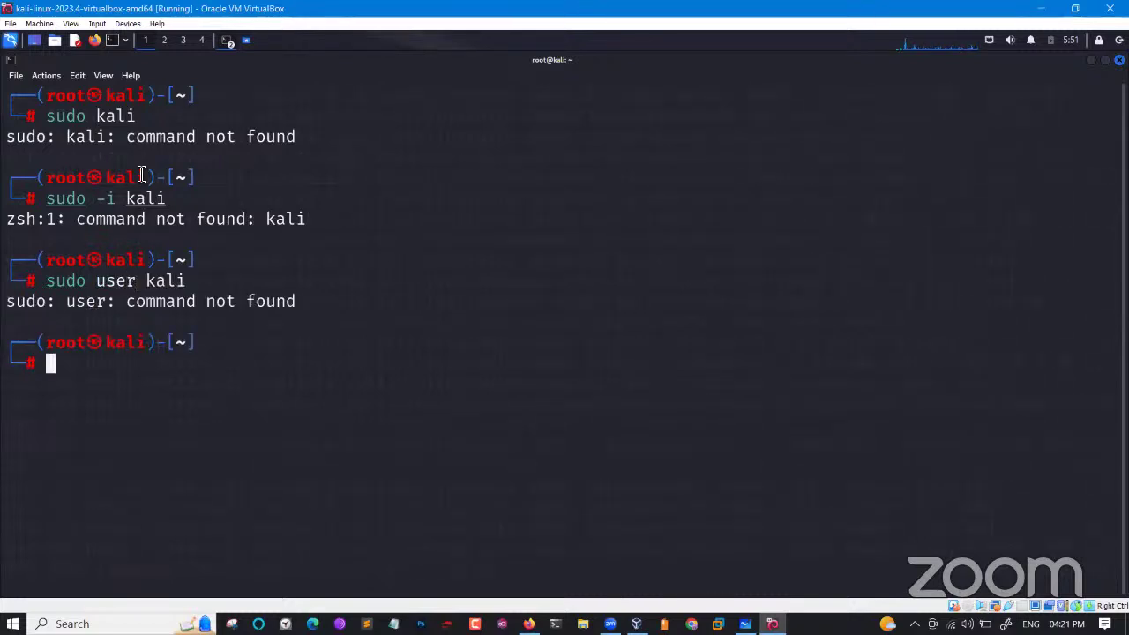
{"action": "key", "text": "Up"}
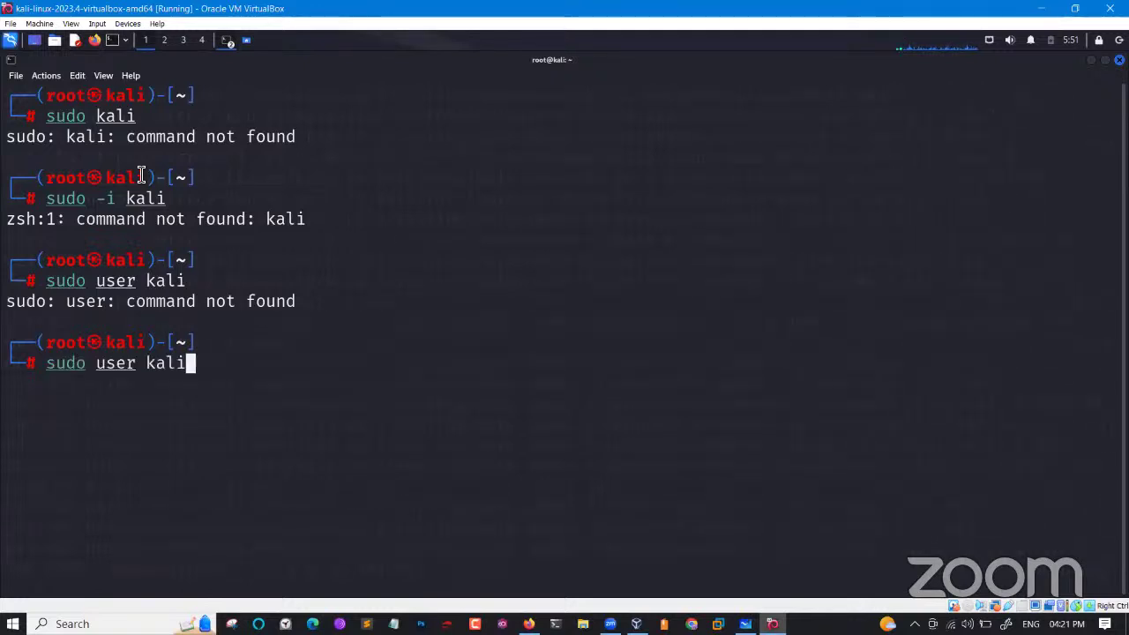
{"action": "key", "text": "Left"}
{"action": "key", "text": "Left"}
{"action": "key", "text": "Left"}
{"action": "key", "text": "Left"}
{"action": "key", "text": "BackSpace"}
{"action": "key", "text": "BackSpace"}
{"action": "key", "text": "BackSpace"}
{"action": "key", "text": "BackSpace"}
{"action": "key", "text": "BackSpace"}
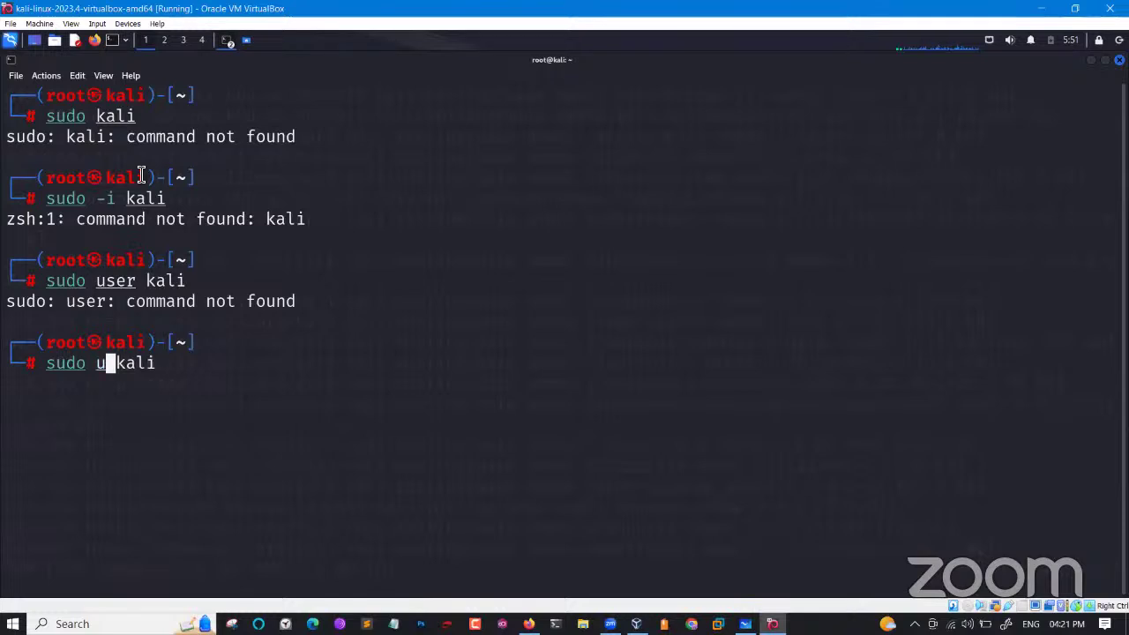
{"action": "type", "text": "-su"}
{"action": "key", "text": "Return"}
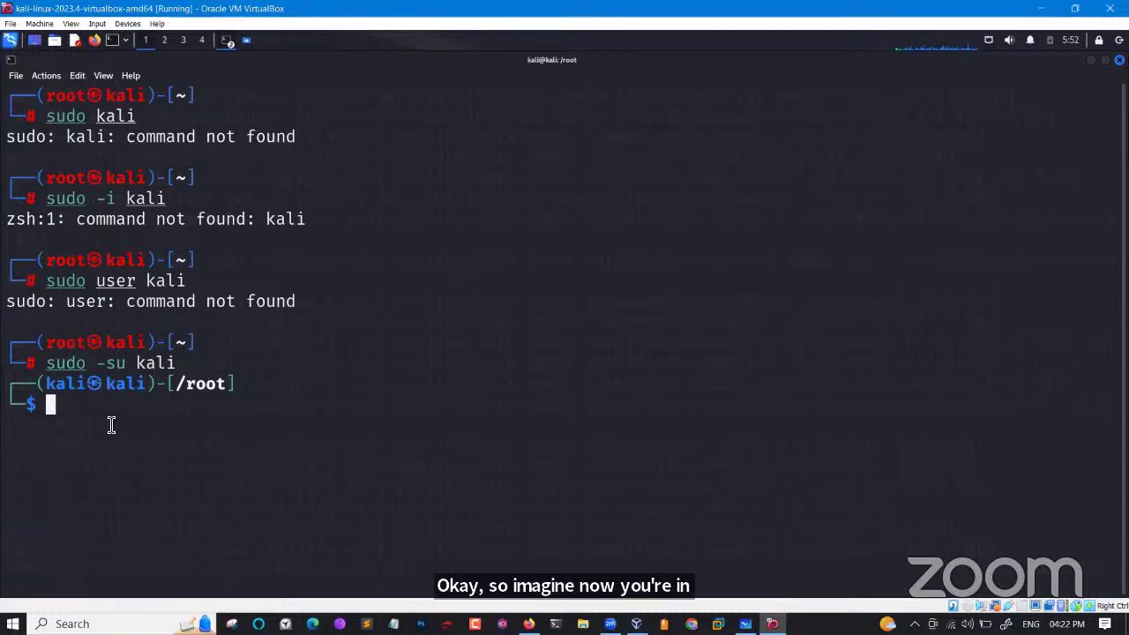
Regain root with sudo -i, change the root password with passwd, and highlight the success line.
{"action": "type", "text": "sudo "}
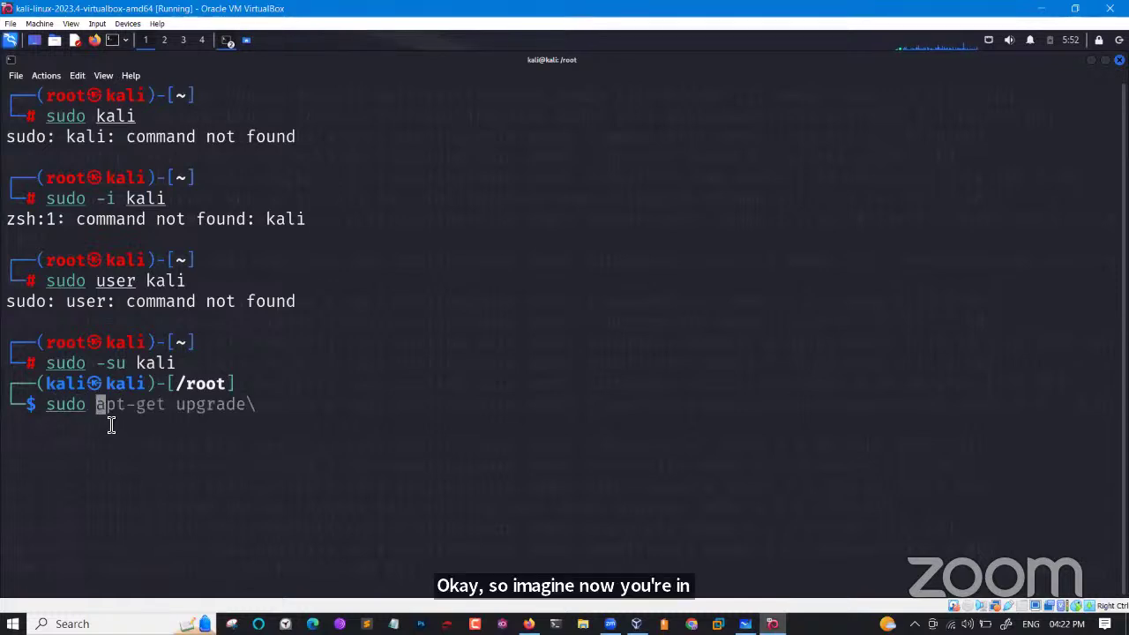
{"action": "type", "text": "-i"}
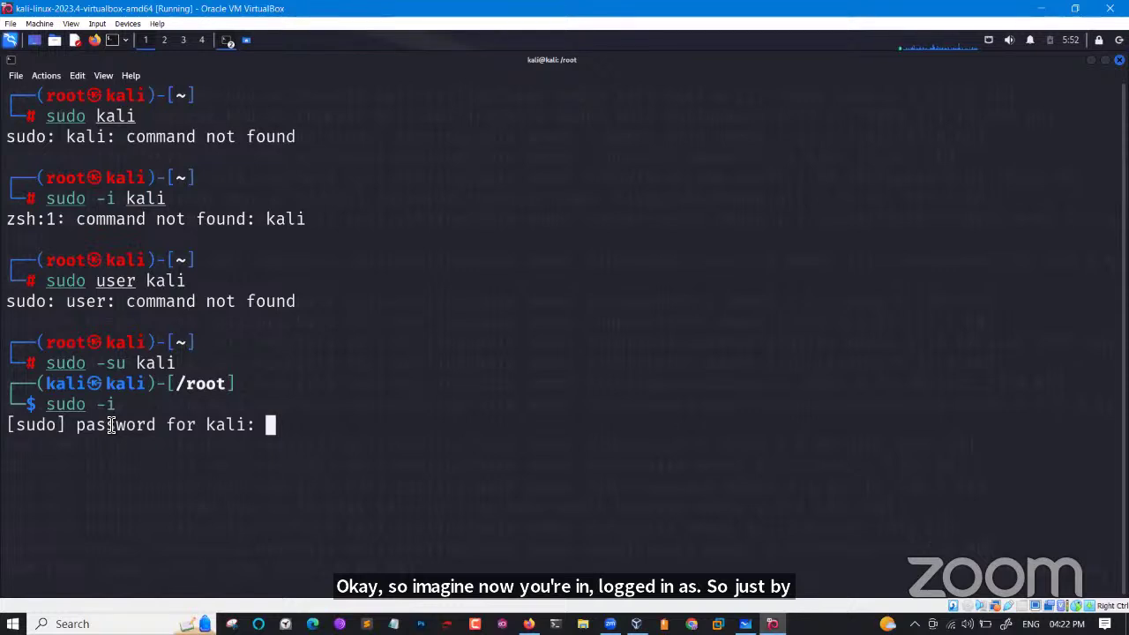
{"action": "key", "text": "Return"}
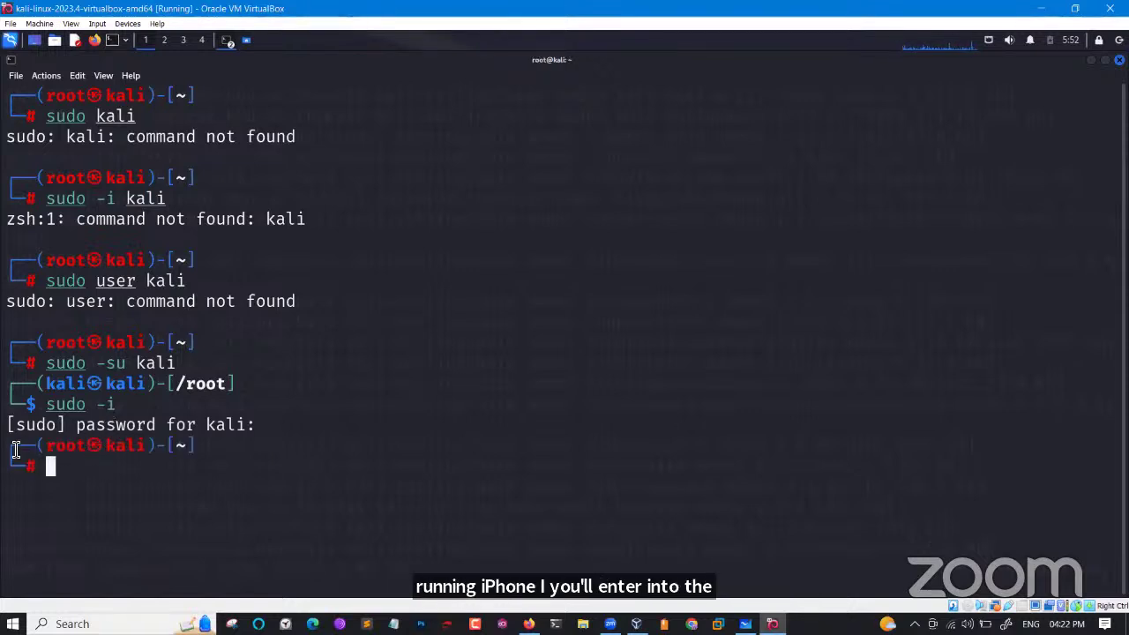
{"action": "type", "text": "pasww"}
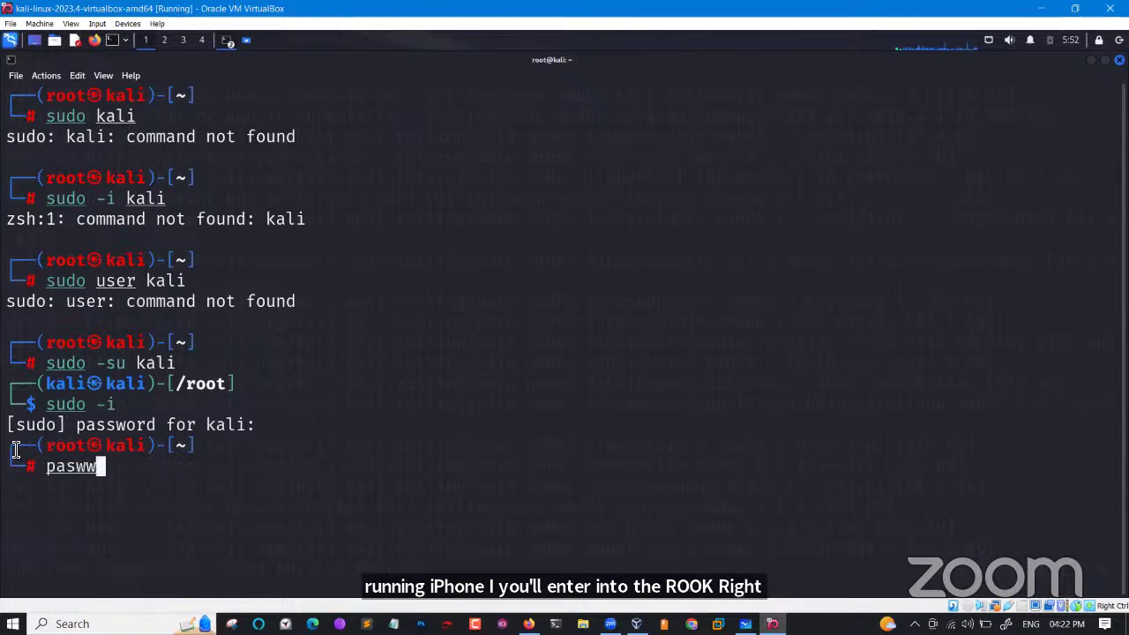
{"action": "key", "text": "BackSpace"}
{"action": "key", "text": "BackSpace"}
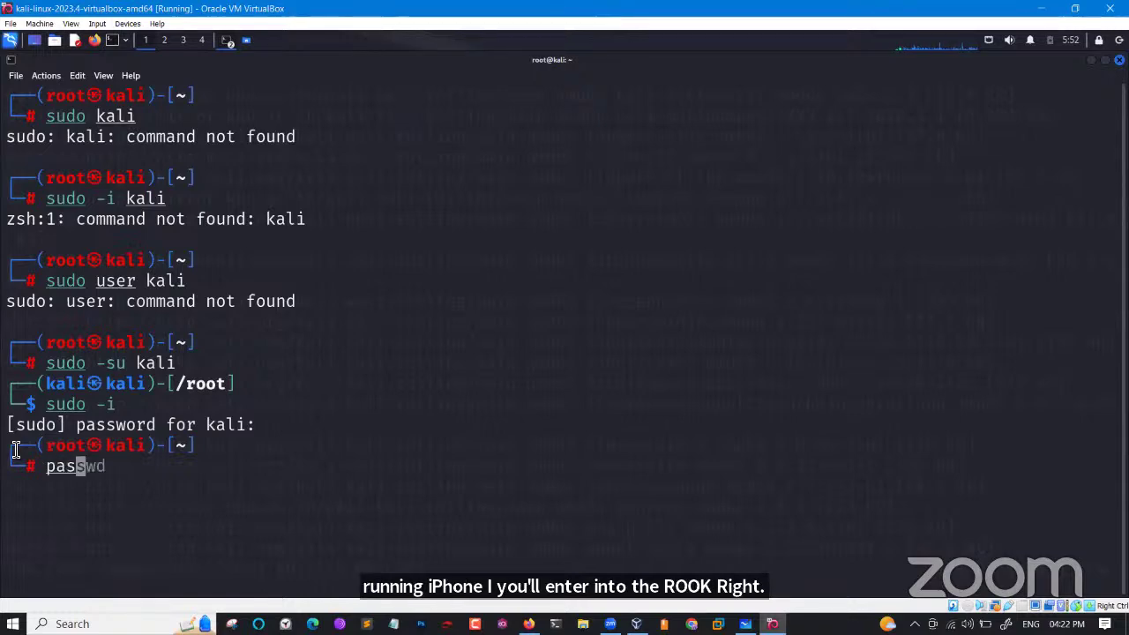
{"action": "type", "text": "swd"}
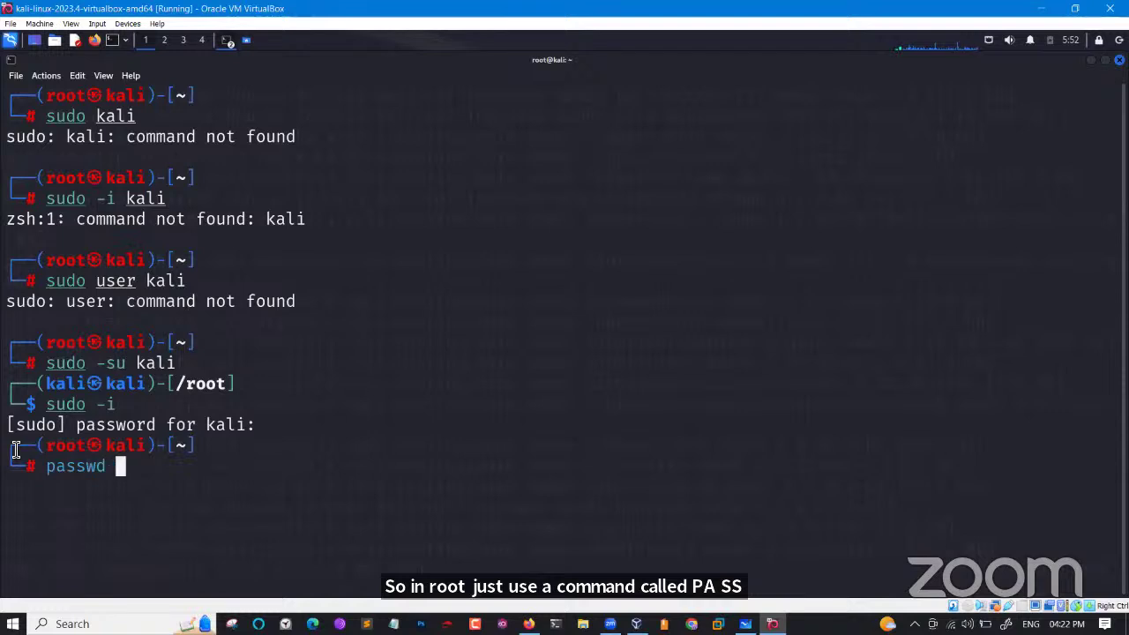
{"action": "key", "text": "Return"}
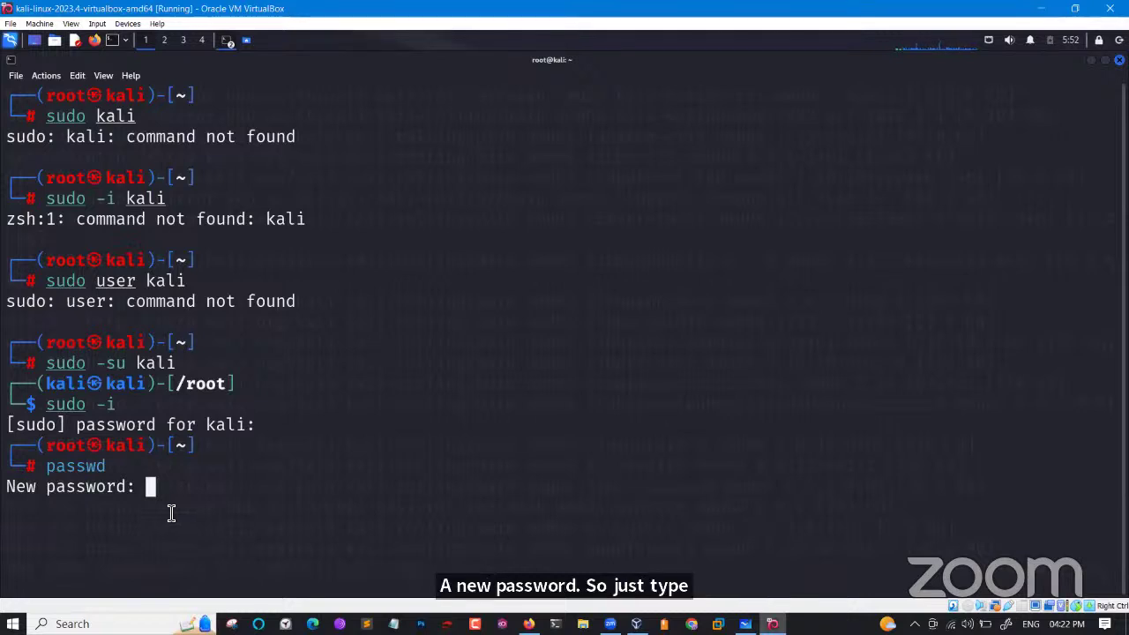
{"action": "key", "text": "Return"}
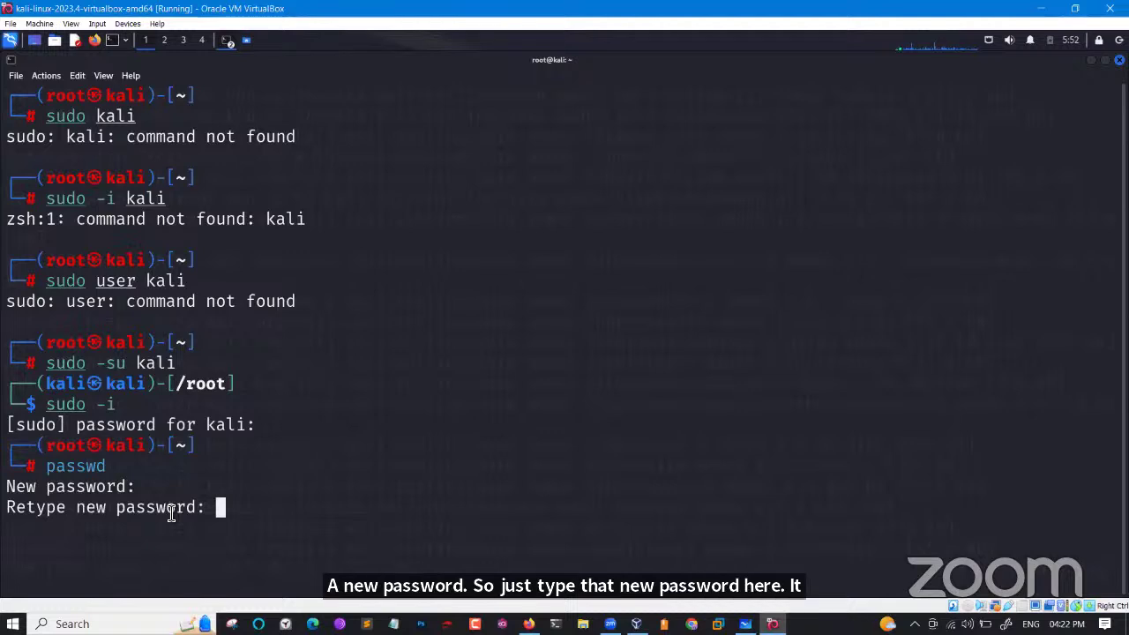
{"action": "key", "text": "Return"}
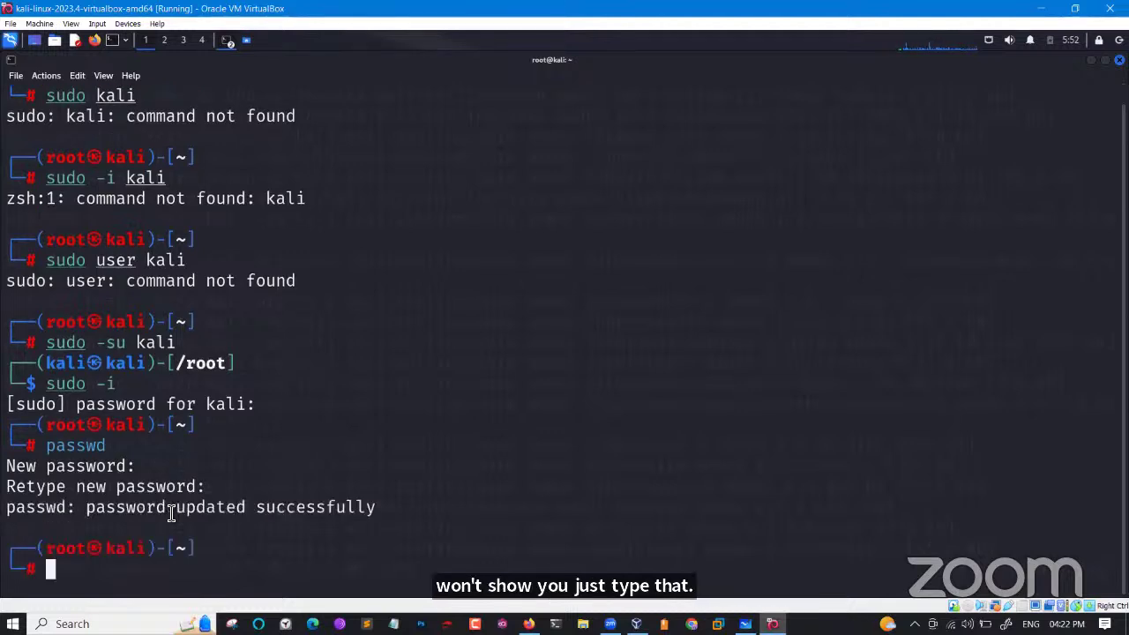
{"action": "left_click_drag", "start_coordinate": [115, 516], "coordinate": [400, 506]}
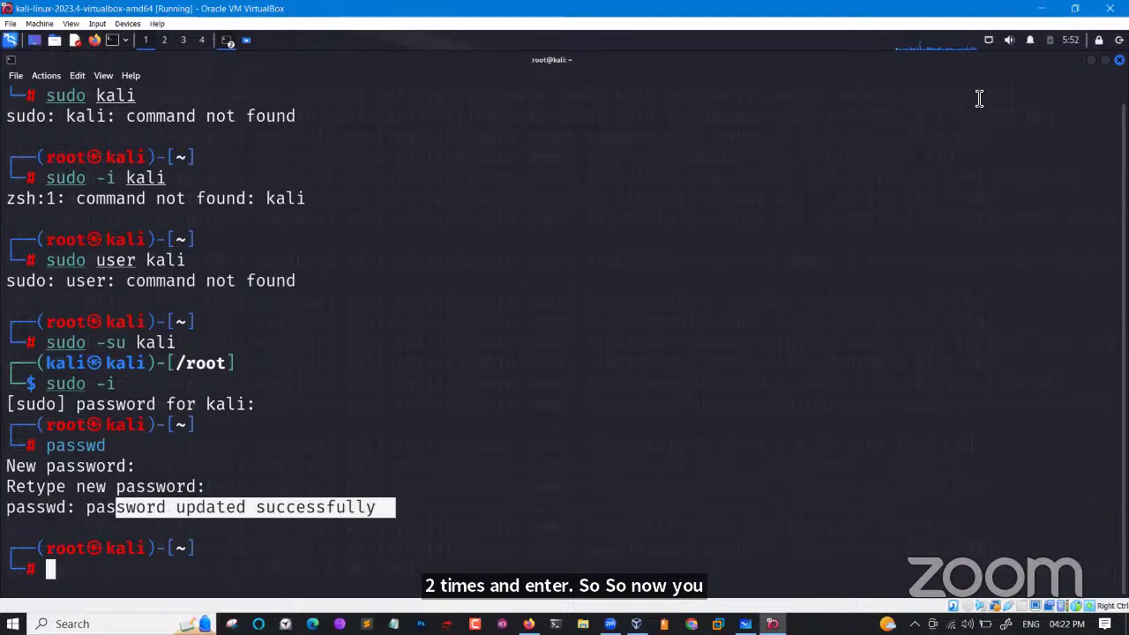
{"action": "left_click", "coordinate": [1119, 39]}
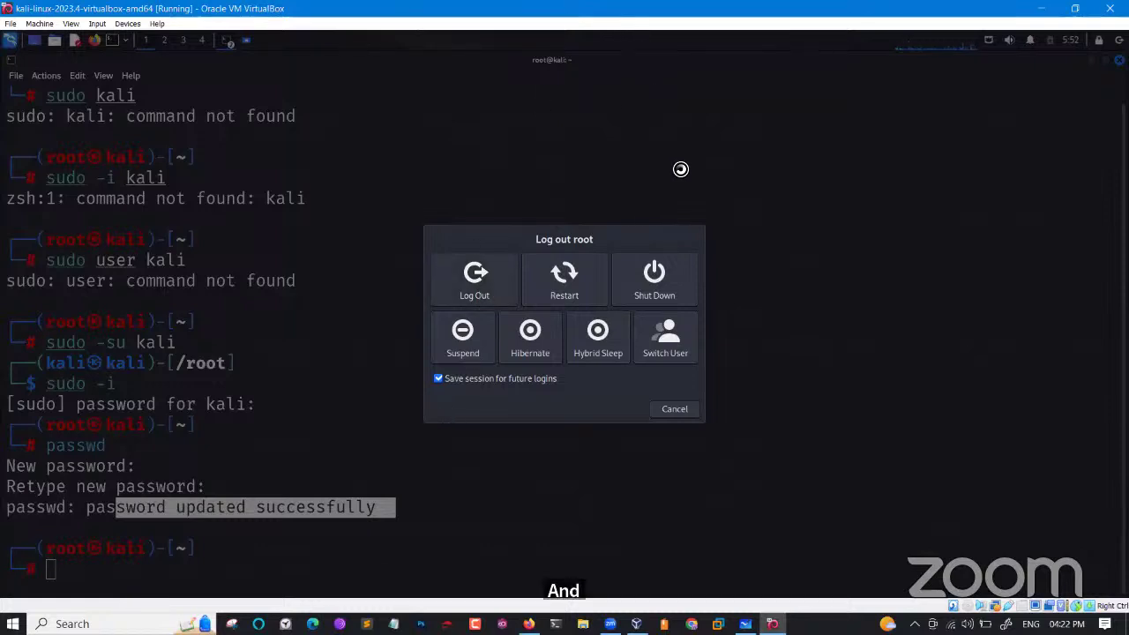
{"action": "left_click", "coordinate": [676, 409]}
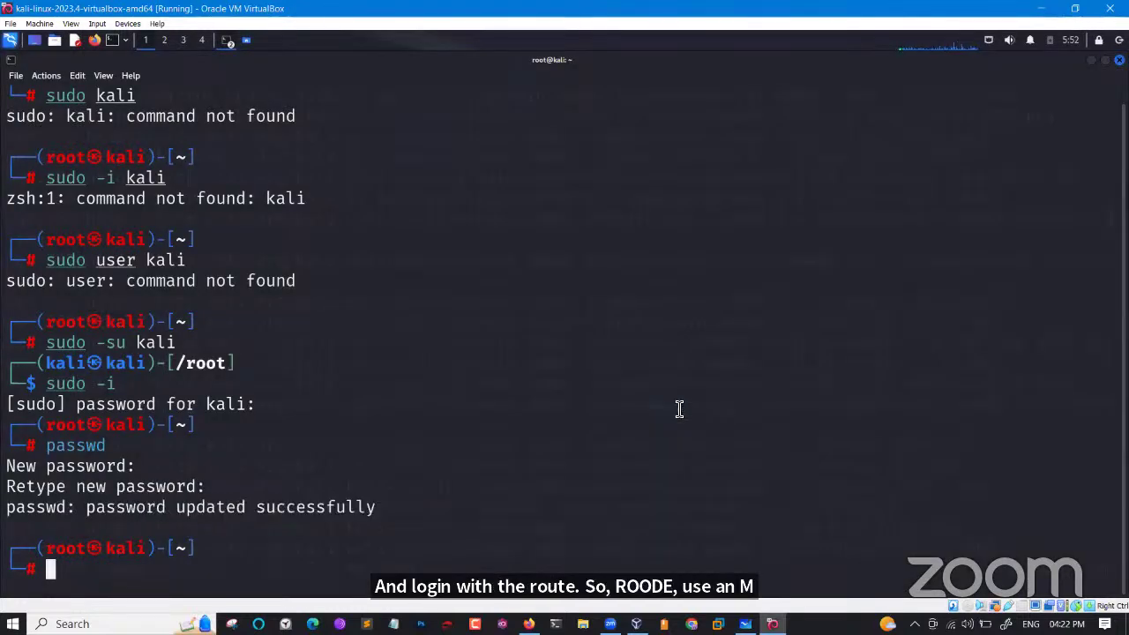
Clear the root terminal with Ctrl+L and the clear command.
{"action": "key", "text": "ctrl+l"}
{"action": "type", "text": "clear"}
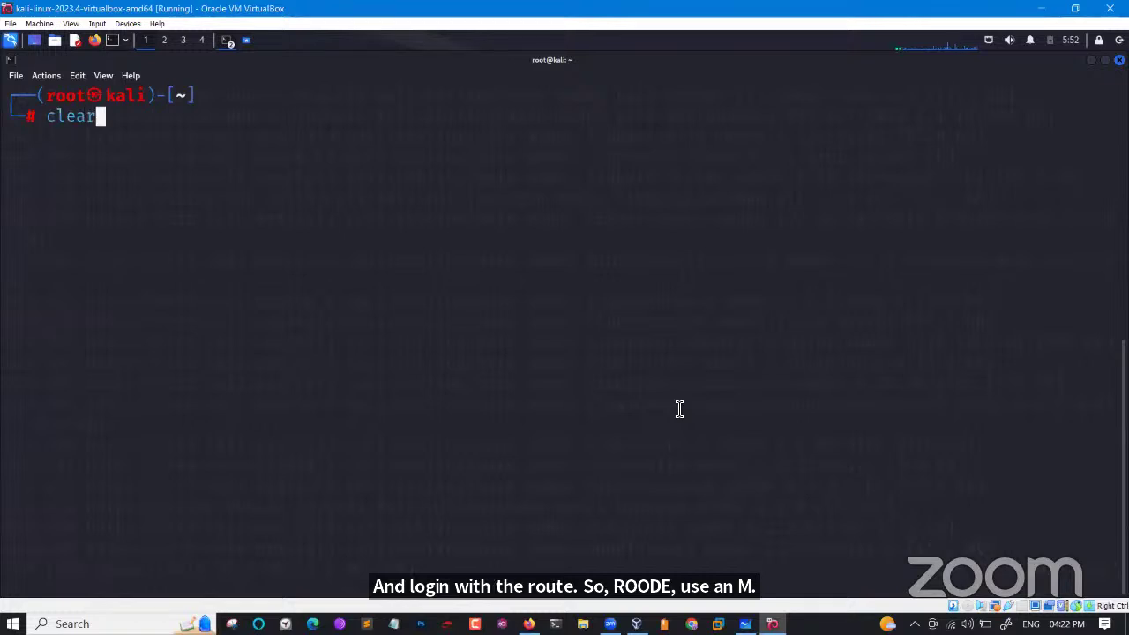
{"action": "key", "text": "Return"}
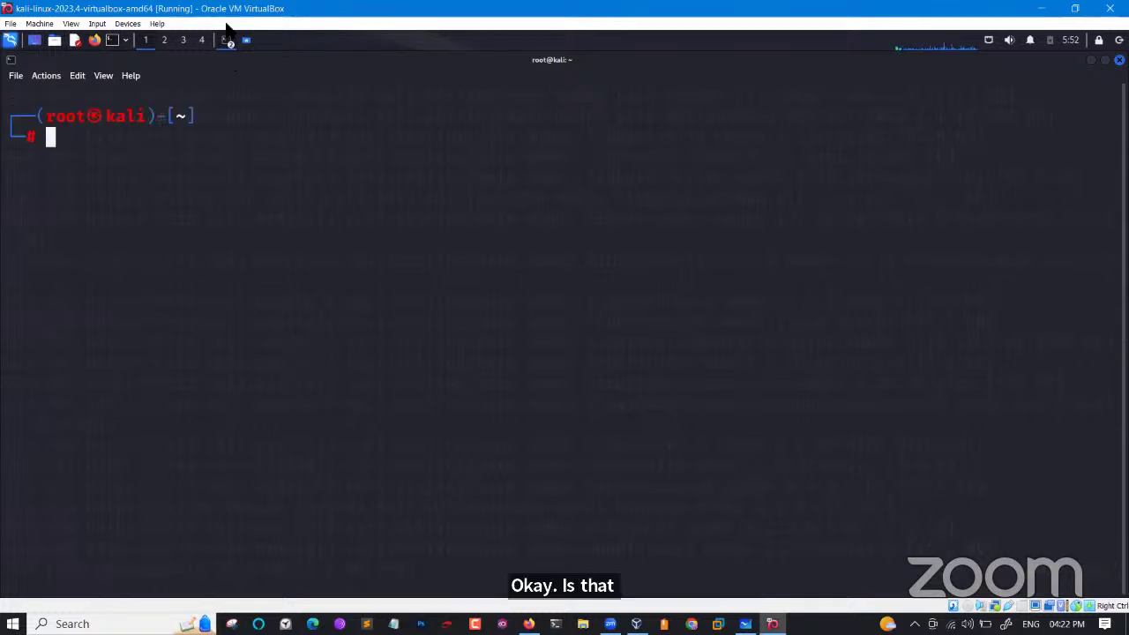
Switch to the apt download terminal, then back to the empty-prompt terminal.
{"action": "left_click", "coordinate": [228, 48]}
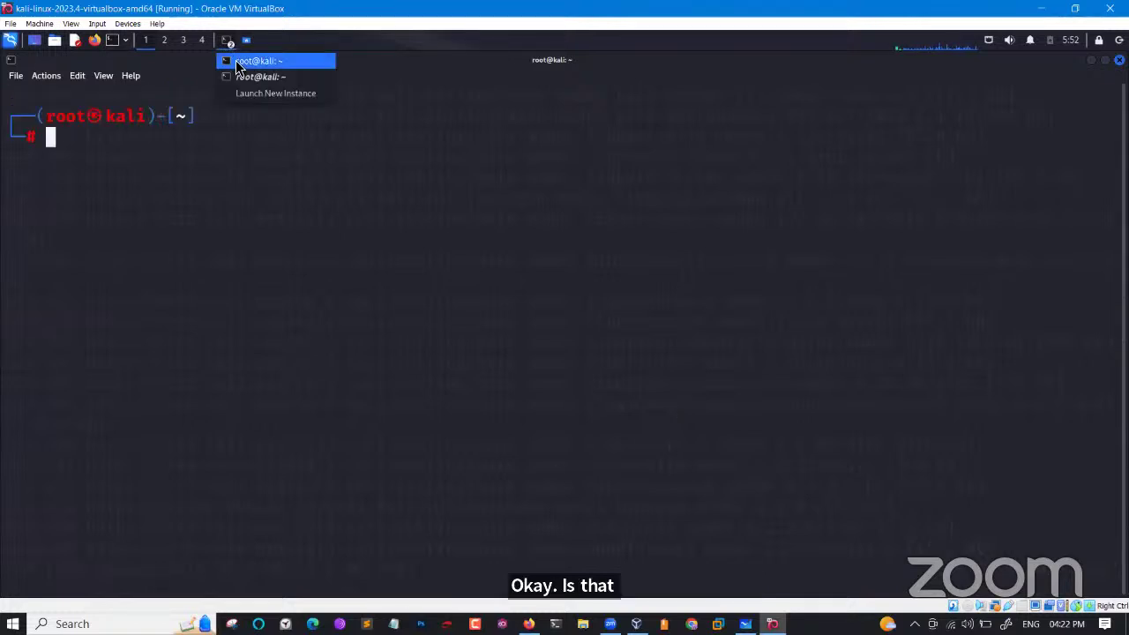
{"action": "left_click", "coordinate": [236, 62]}
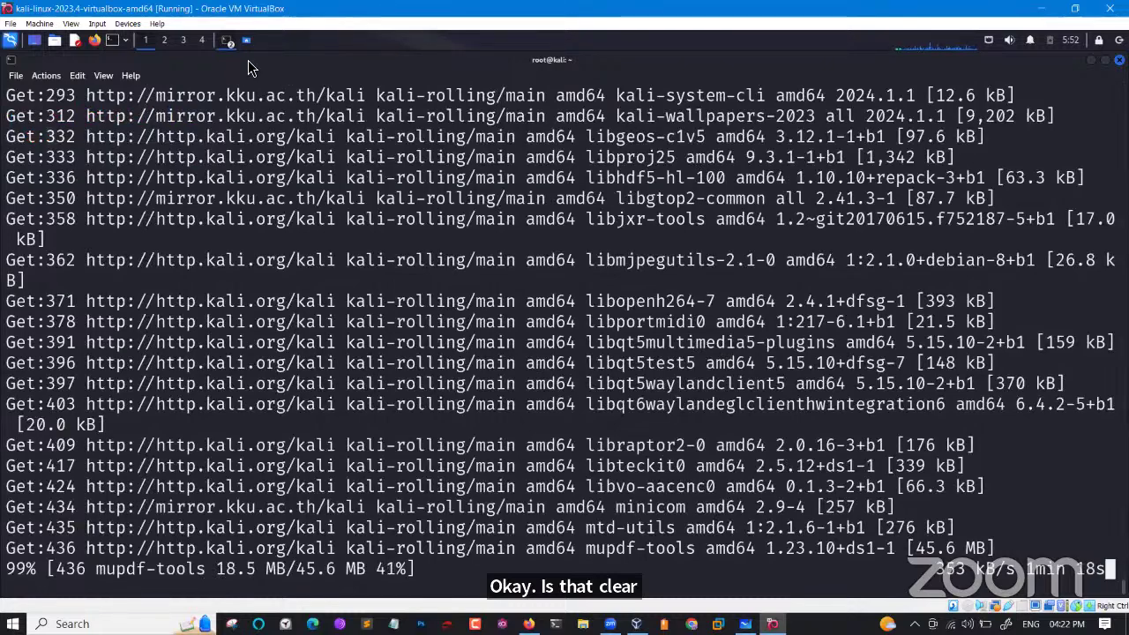
{"action": "left_click", "coordinate": [231, 40]}
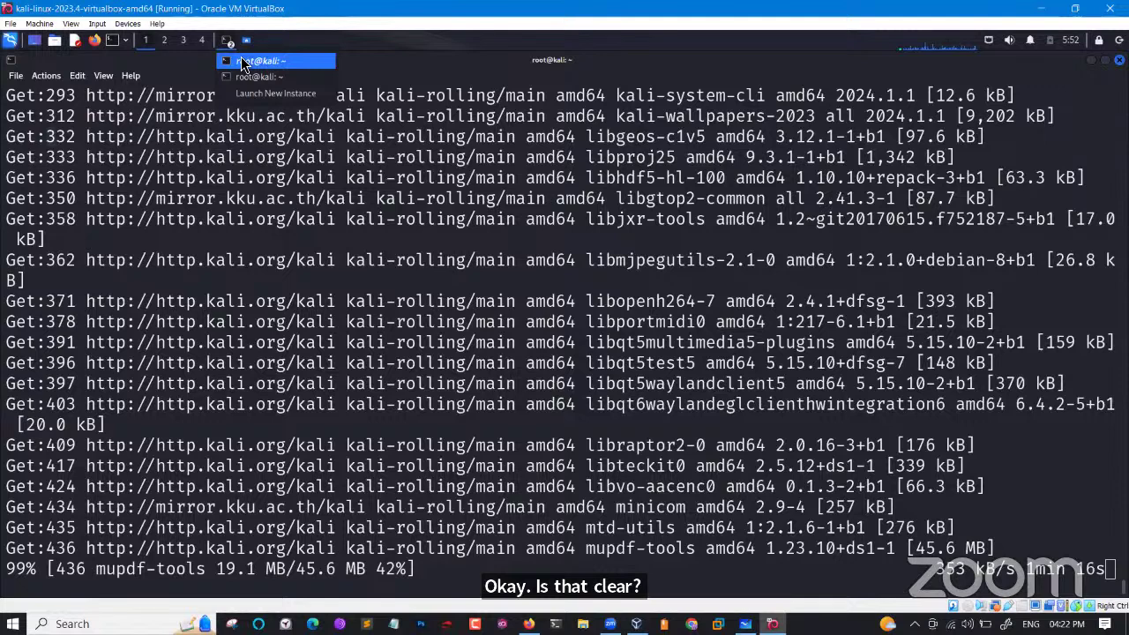
{"action": "left_click", "coordinate": [242, 62]}
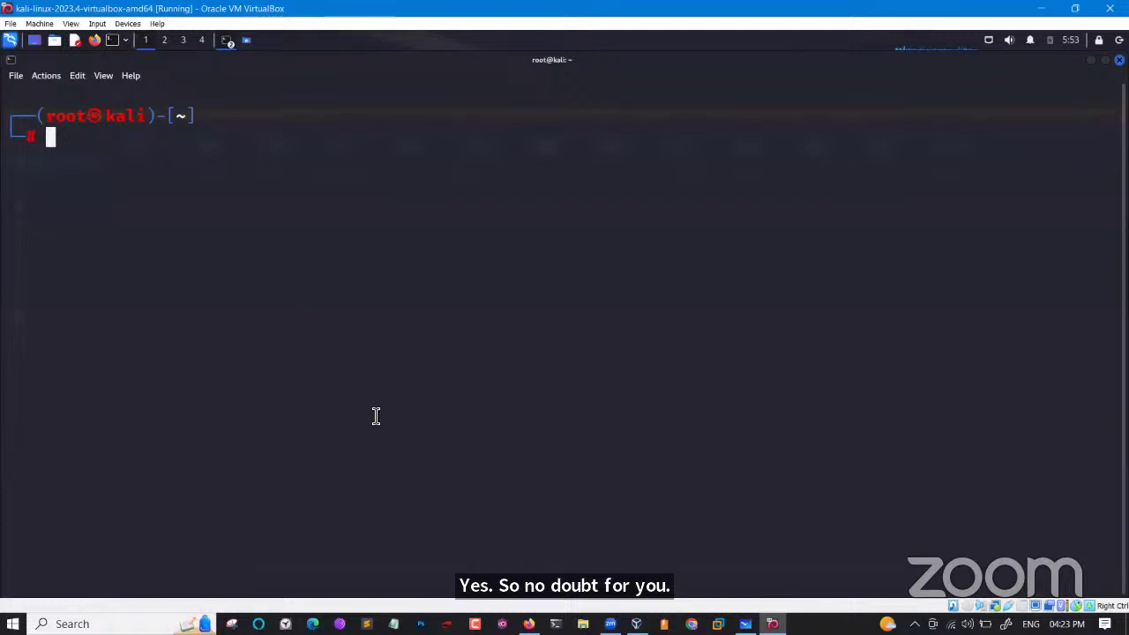
In Whiteboard, write 'Bash scripting' beneath an underlined 'Task' heading.
{"action": "left_click", "coordinate": [745, 623]}
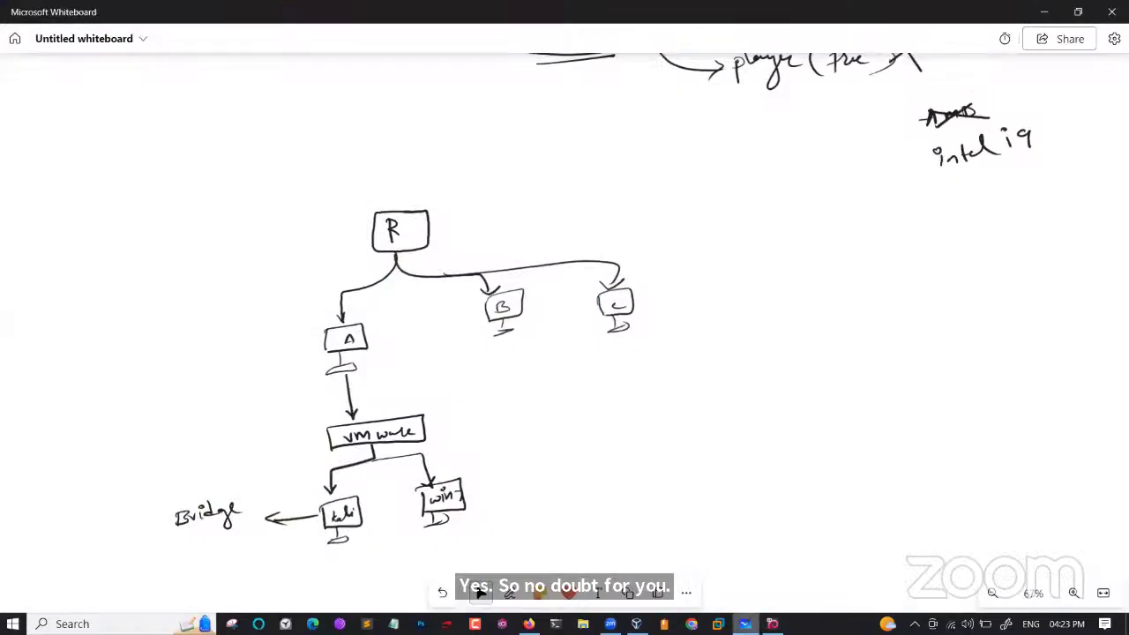
{"action": "left_click_drag", "start_coordinate": [862, 453], "coordinate": [597, 291]}
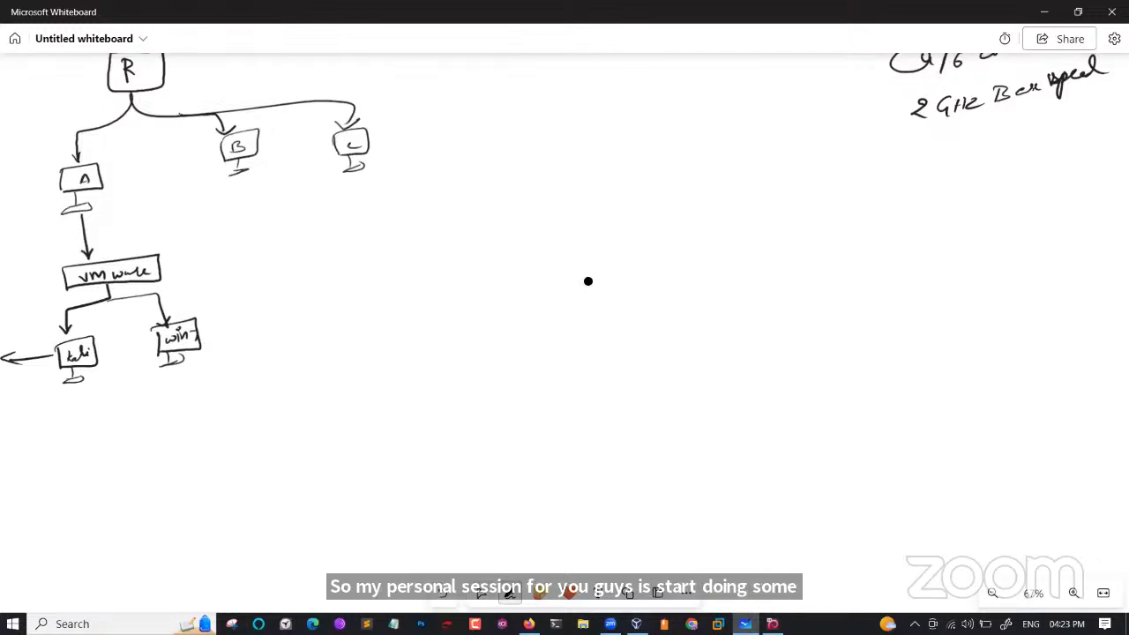
{"action": "mouse_move", "coordinate": [727, 316]}
{"action": "left_mouse_down"}
{"action": "mouse_move", "coordinate": [724, 339]}
{"action": "mouse_move", "coordinate": [755, 331]}
{"action": "left_mouse_up"}
{"action": "mouse_move", "coordinate": [768, 307]}
{"action": "left_mouse_down"}
{"action": "mouse_move", "coordinate": [776, 328]}
{"action": "mouse_move", "coordinate": [835, 311]}
{"action": "mouse_move", "coordinate": [875, 333]}
{"action": "left_mouse_up"}
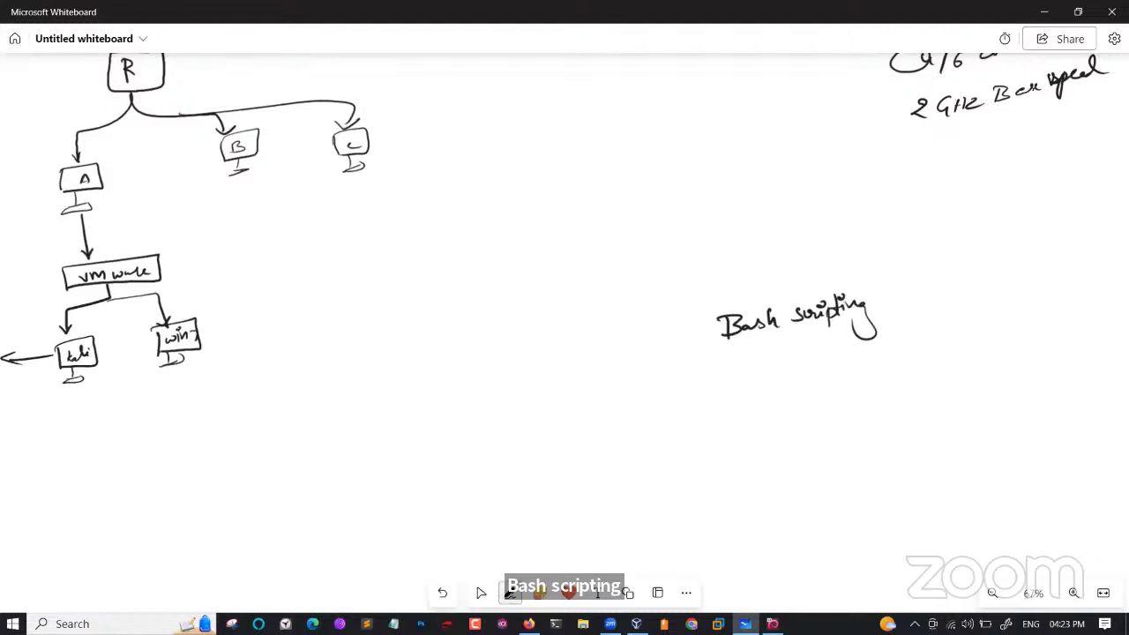
{"action": "left_click_drag", "start_coordinate": [732, 248], "coordinate": [732, 268]}
{"action": "mouse_move", "coordinate": [693, 250]}
{"action": "left_mouse_down"}
{"action": "mouse_move", "coordinate": [773, 229]}
{"action": "mouse_move", "coordinate": [760, 258]}
{"action": "left_mouse_up"}
{"action": "mouse_move", "coordinate": [775, 245]}
{"action": "left_mouse_down"}
{"action": "mouse_move", "coordinate": [761, 258]}
{"action": "mouse_move", "coordinate": [776, 258]}
{"action": "left_mouse_up"}
{"action": "left_click_drag", "start_coordinate": [796, 240], "coordinate": [806, 256]}
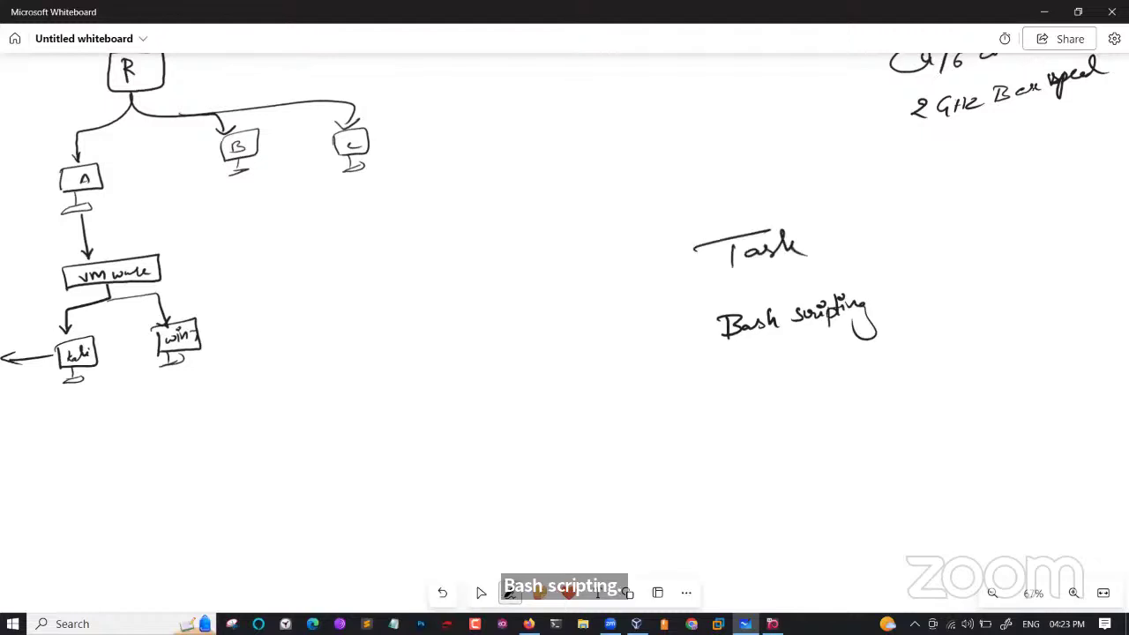
{"action": "left_click_drag", "start_coordinate": [693, 277], "coordinate": [838, 264]}
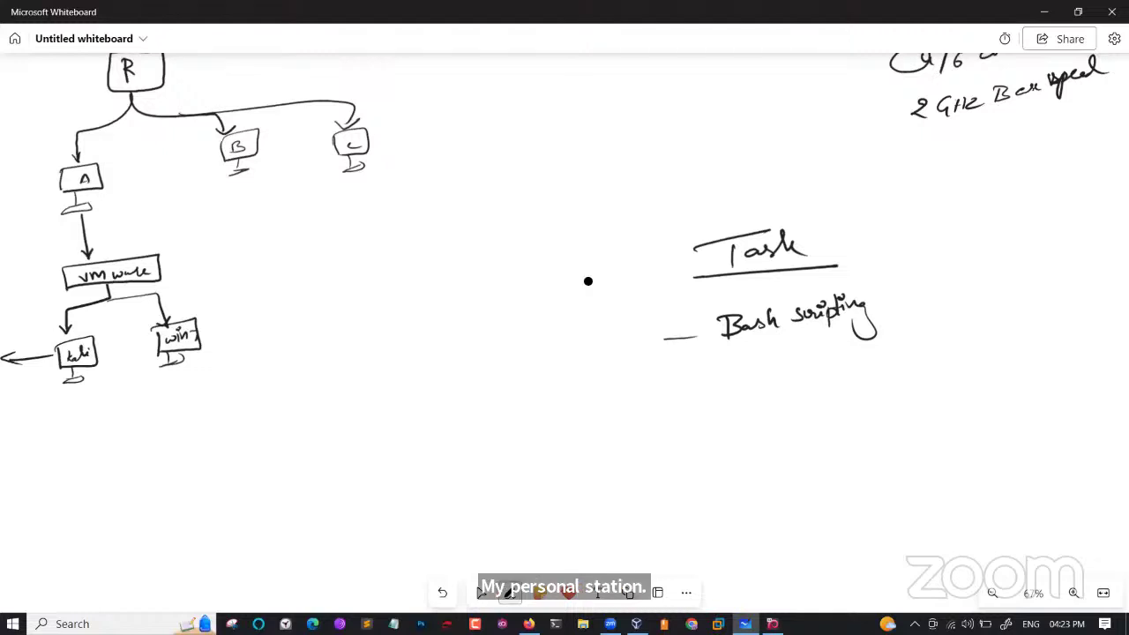
Underline Bash, add 'file systems' as the second item, and enclose the list in braces.
{"action": "left_click_drag", "start_coordinate": [726, 344], "coordinate": [780, 340]}
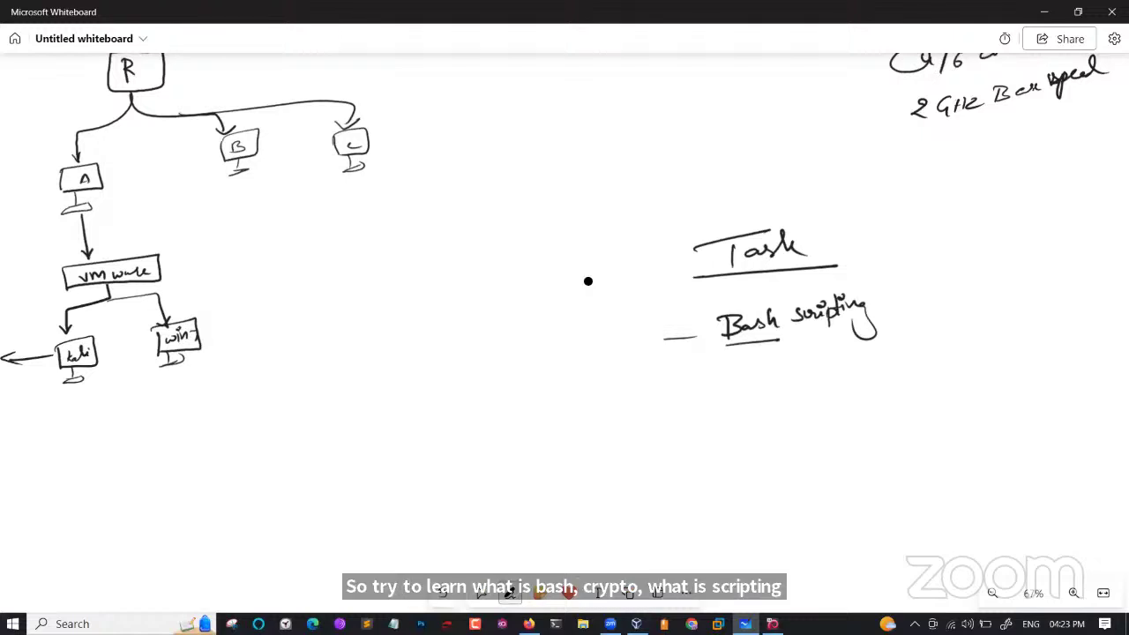
{"action": "left_click_drag", "start_coordinate": [727, 379], "coordinate": [728, 408]}
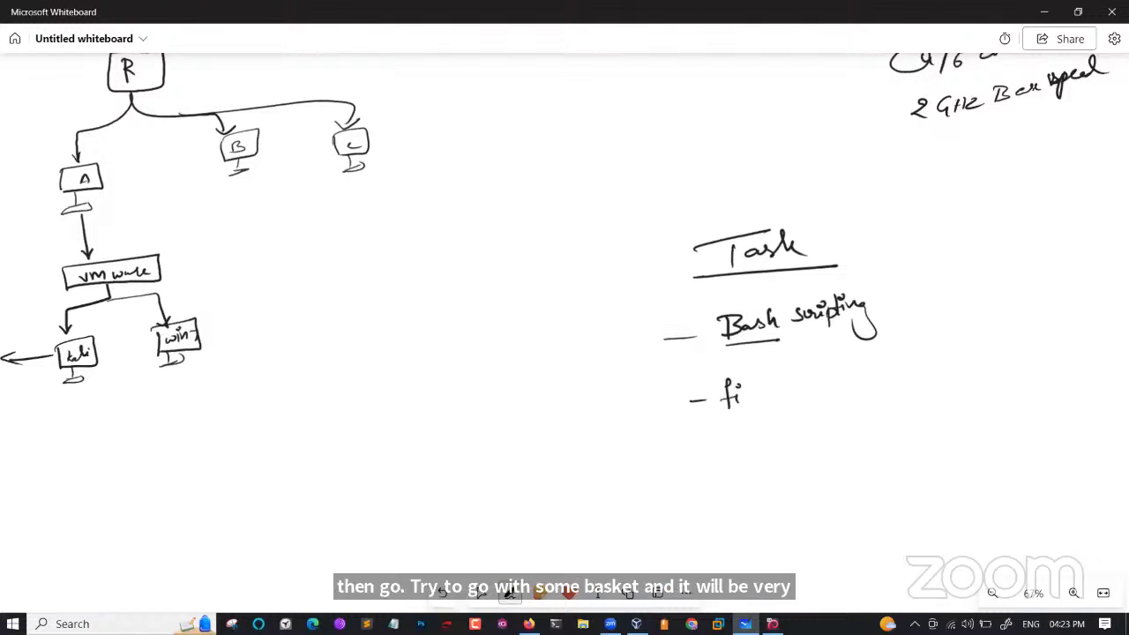
{"action": "mouse_move", "coordinate": [787, 385]}
{"action": "left_mouse_down"}
{"action": "mouse_move", "coordinate": [779, 397]}
{"action": "mouse_move", "coordinate": [797, 415]}
{"action": "left_mouse_up"}
{"action": "mouse_move", "coordinate": [810, 385]}
{"action": "left_mouse_down"}
{"action": "mouse_move", "coordinate": [797, 397]}
{"action": "mouse_move", "coordinate": [845, 388]}
{"action": "left_mouse_up"}
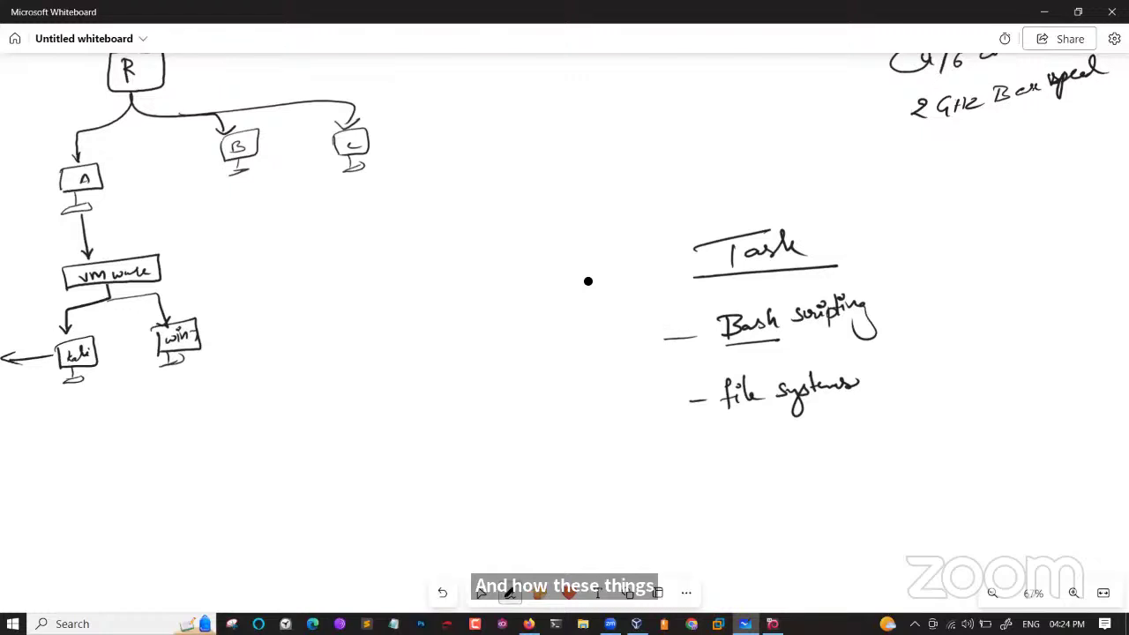
{"action": "left_click_drag", "start_coordinate": [870, 269], "coordinate": [942, 397]}
{"action": "mouse_move", "coordinate": [658, 307]}
{"action": "left_mouse_down"}
{"action": "mouse_move", "coordinate": [651, 355]}
{"action": "mouse_move", "coordinate": [684, 430]}
{"action": "left_mouse_up"}
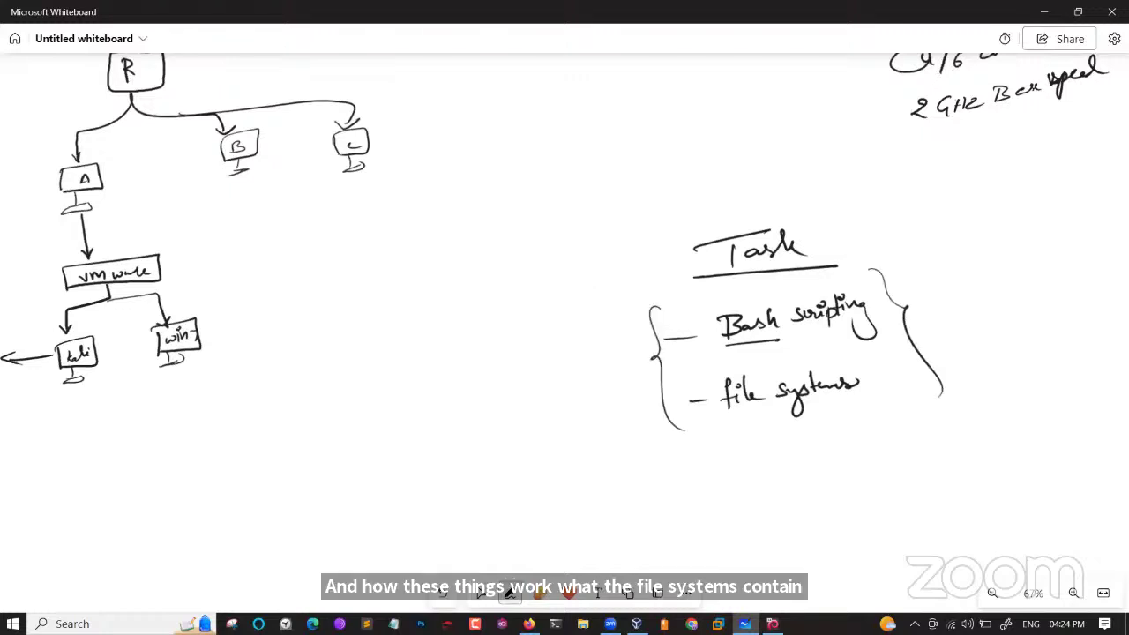
Add 'Linux Commands (Kali)' as the third task item, then minimize Whiteboard.
{"action": "left_click", "coordinate": [1044, 12]}
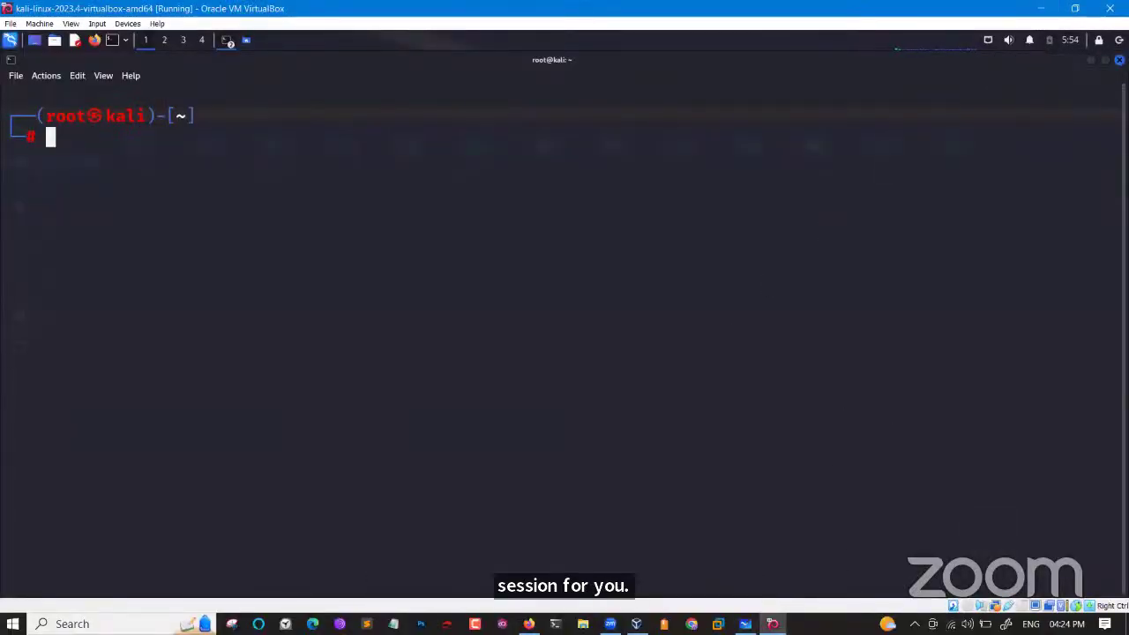
{"action": "key", "text": "alt+Tab"}
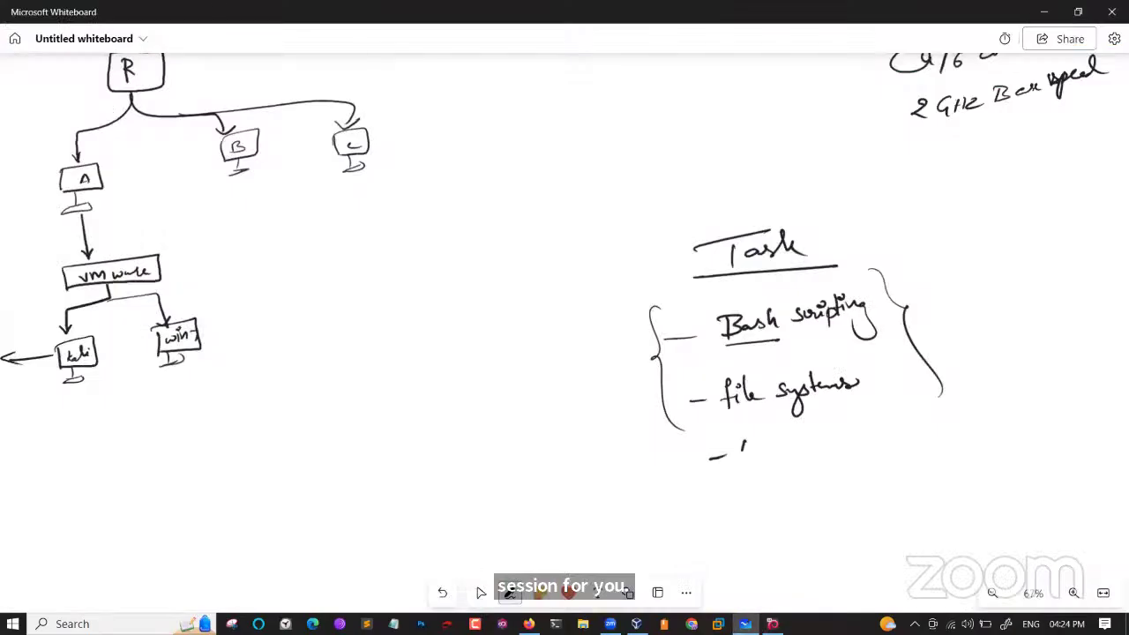
{"action": "left_click", "coordinate": [760, 448]}
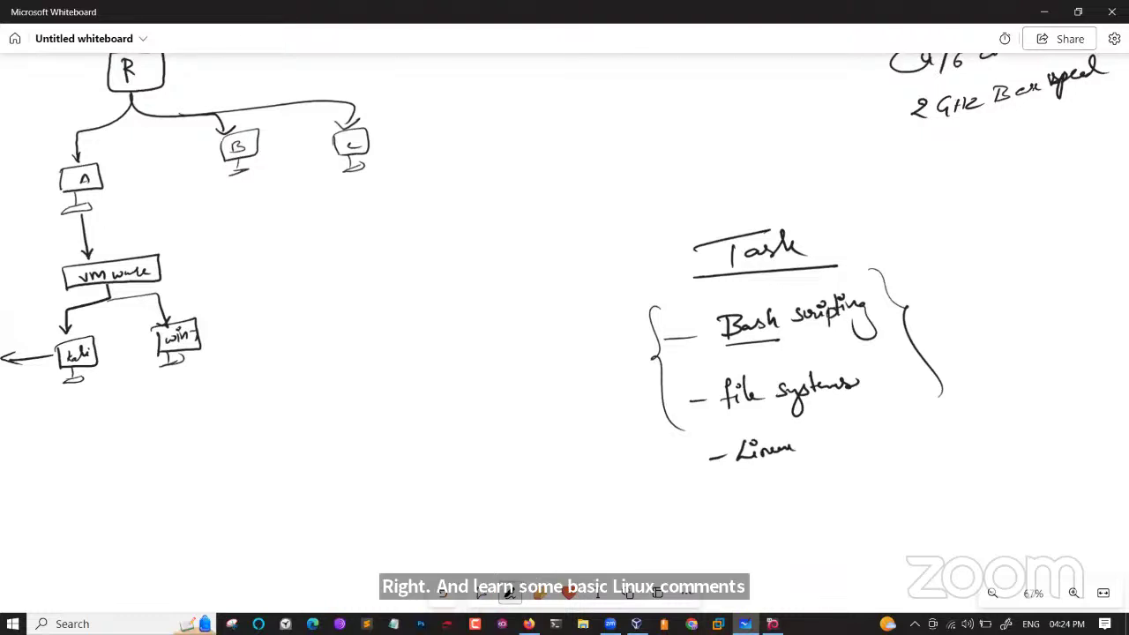
{"action": "left_click_drag", "start_coordinate": [838, 438], "coordinate": [928, 432]}
{"action": "mouse_move", "coordinate": [949, 411]}
{"action": "left_mouse_down"}
{"action": "mouse_move", "coordinate": [949, 423]}
{"action": "mouse_move", "coordinate": [989, 408]}
{"action": "left_mouse_up"}
{"action": "left_click_drag", "start_coordinate": [985, 378], "coordinate": [991, 424]}
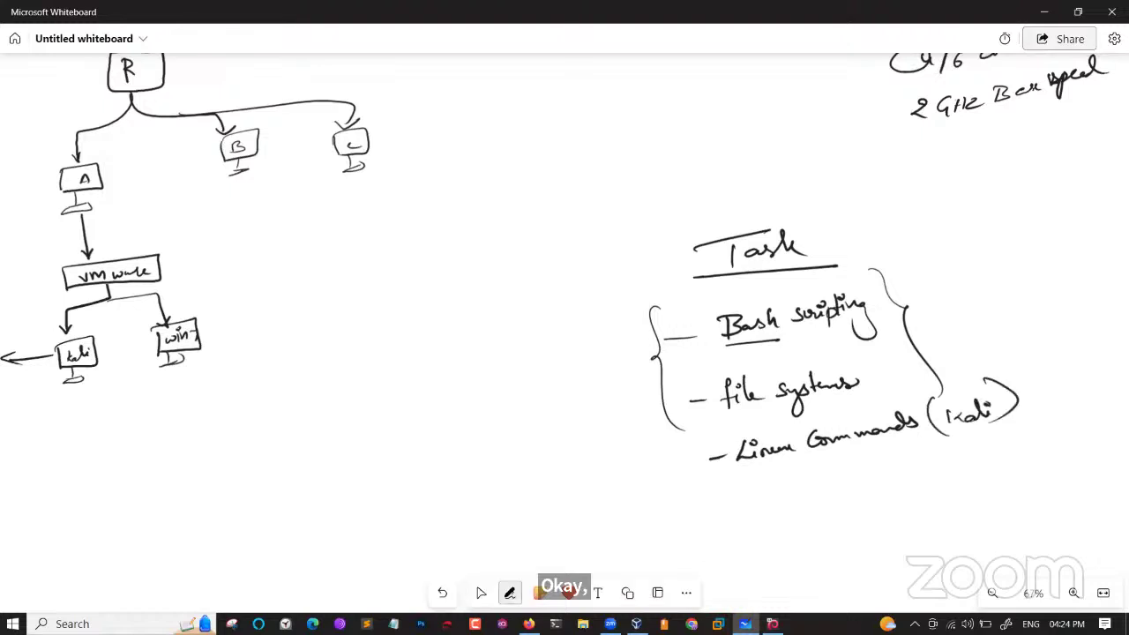
{"action": "left_click", "coordinate": [1039, 9]}
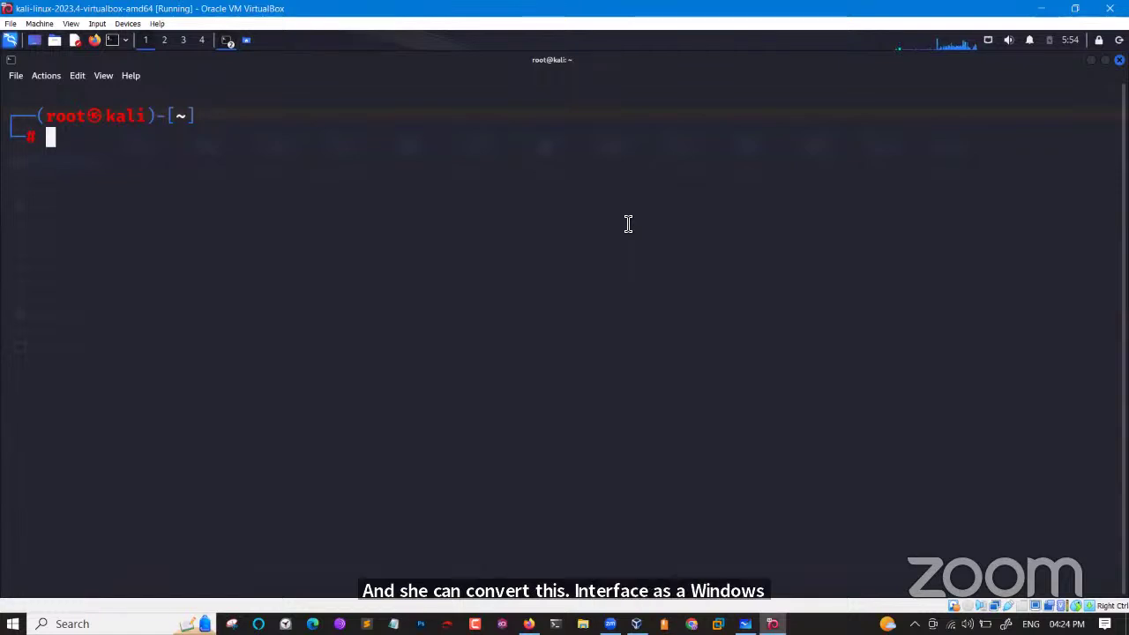
Run kali-undercover from the root terminal using Tab completion.
{"action": "type", "text": "kali-und"}
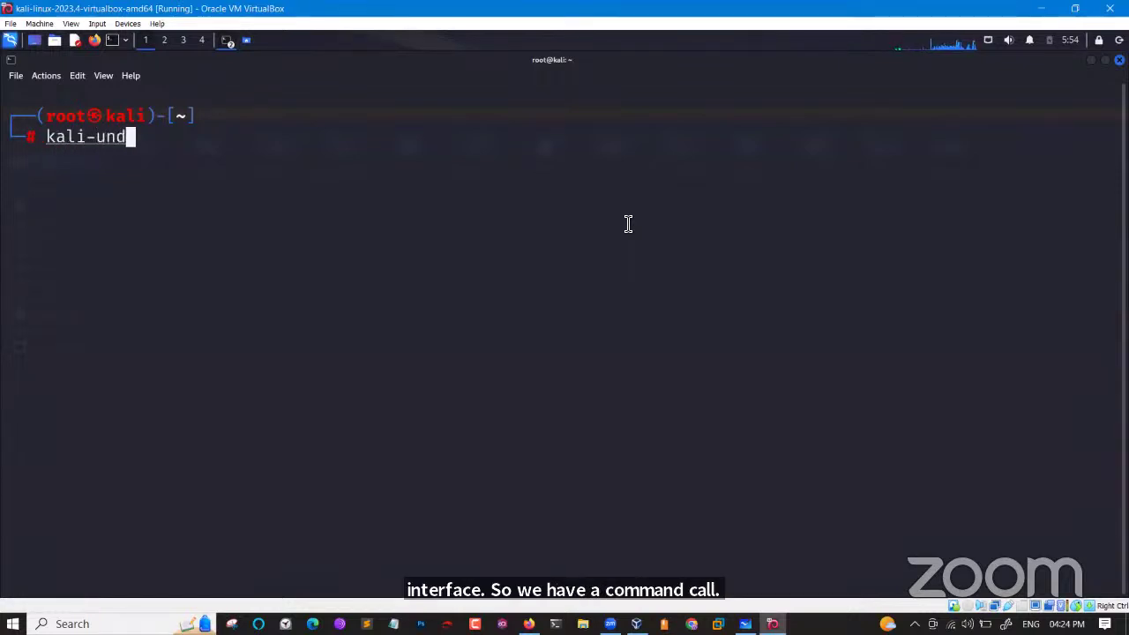
{"action": "key", "text": "Tab"}
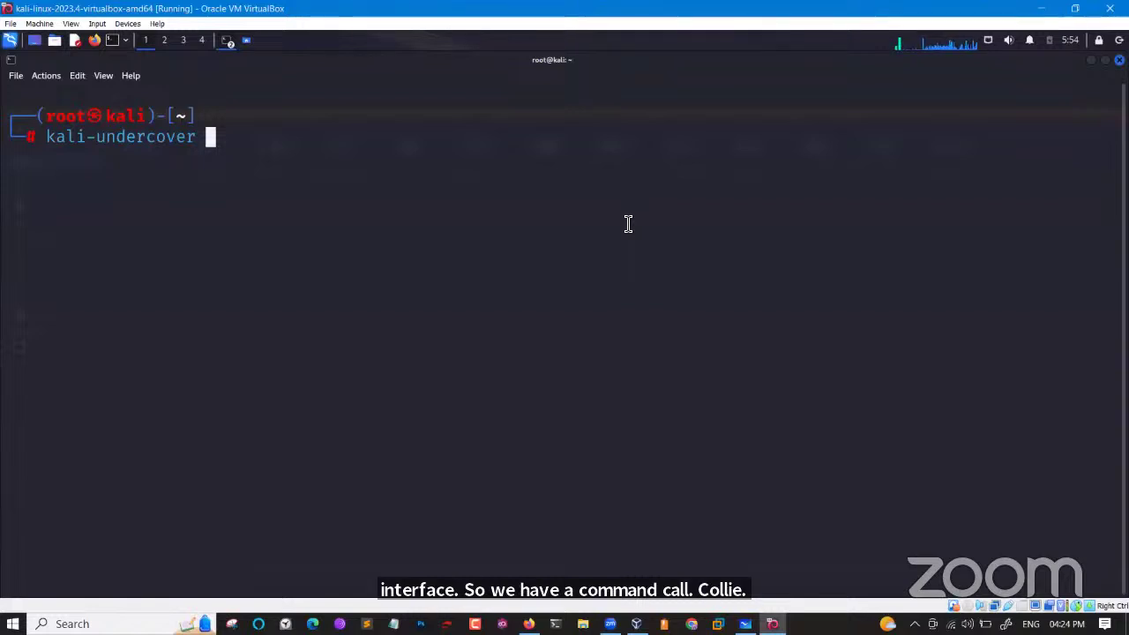
{"action": "key", "text": "Return"}
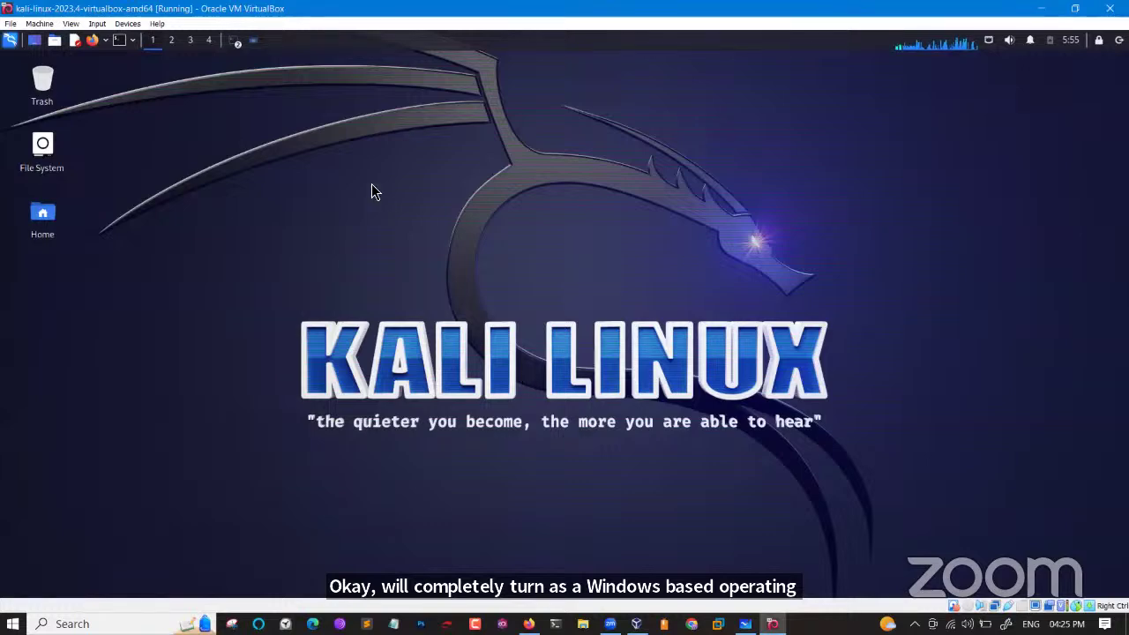
Check the apt terminal and Whiteboard notes, then bring the second root terminal forward.
{"action": "left_click", "coordinate": [235, 41]}
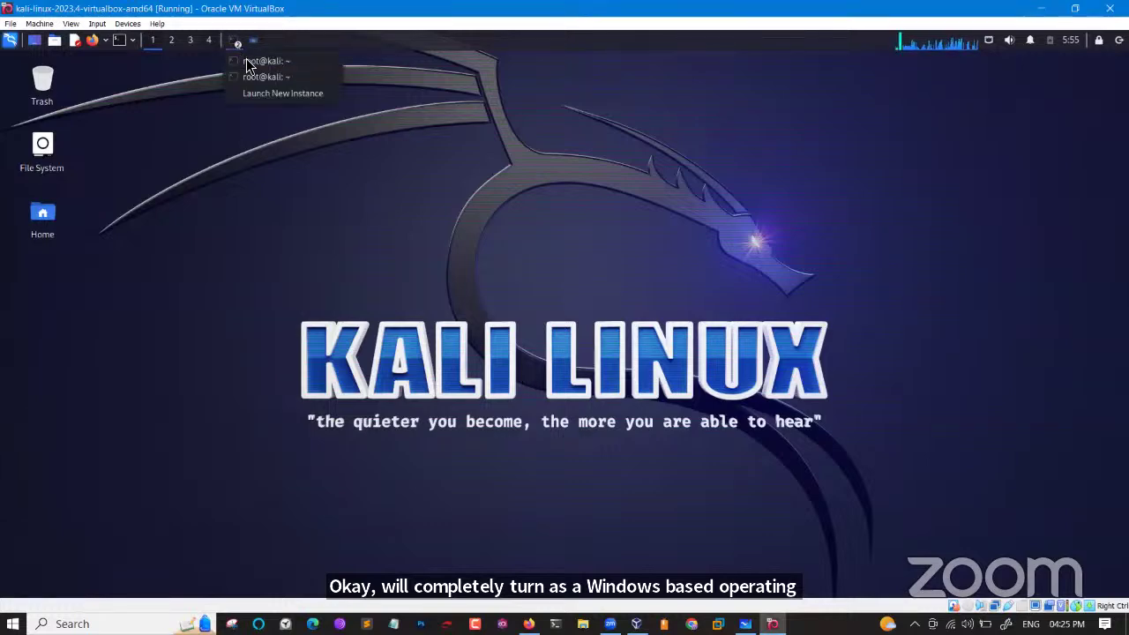
{"action": "left_click", "coordinate": [248, 62]}
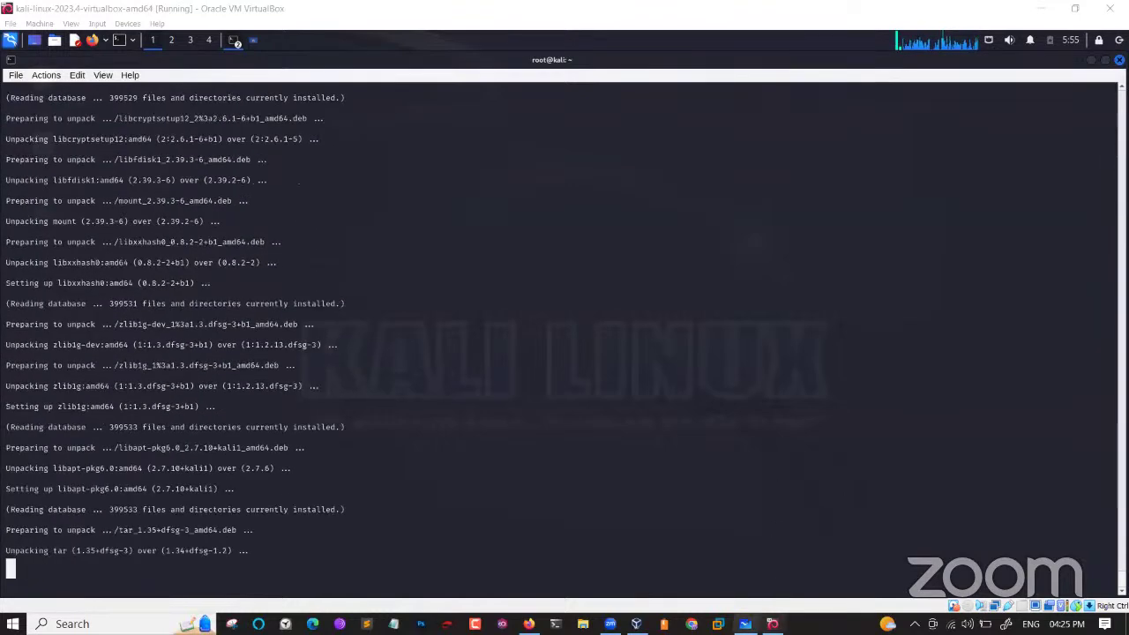
{"action": "mouse_move", "coordinate": [745, 624]}
{"action": "left_click", "coordinate": [750, 569]}
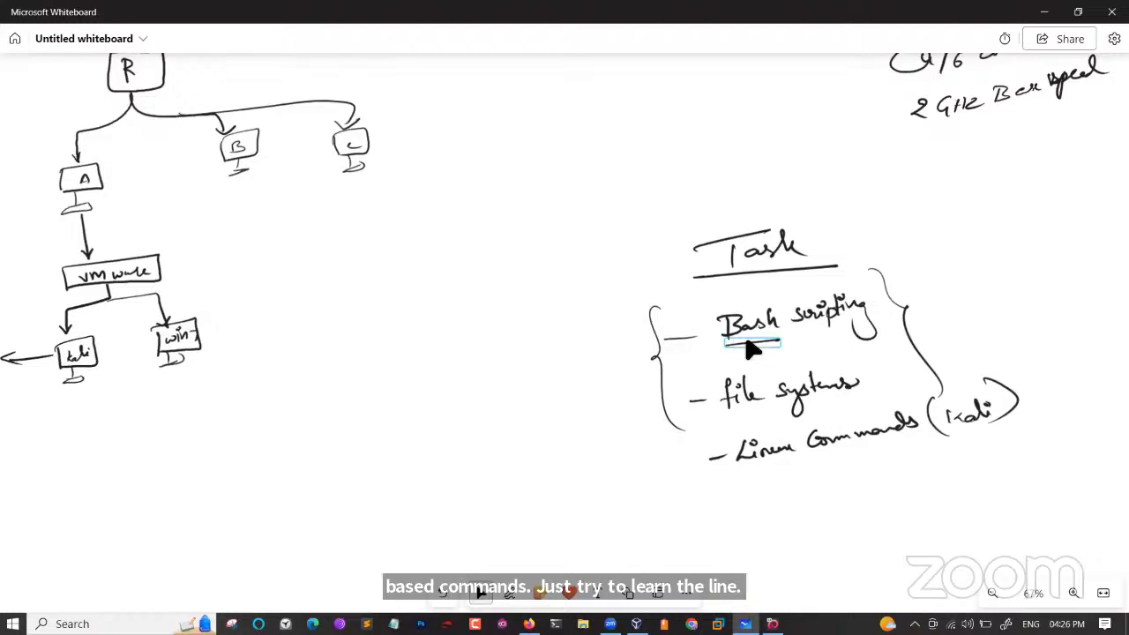
{"action": "left_click", "coordinate": [1042, 11]}
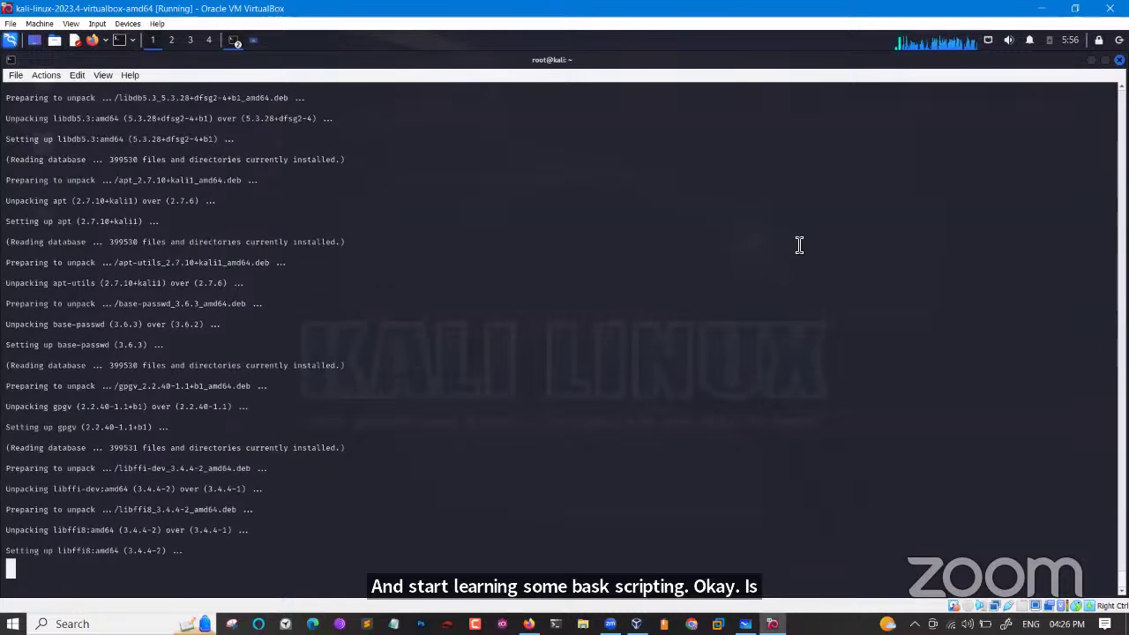
{"action": "left_click", "coordinate": [241, 44]}
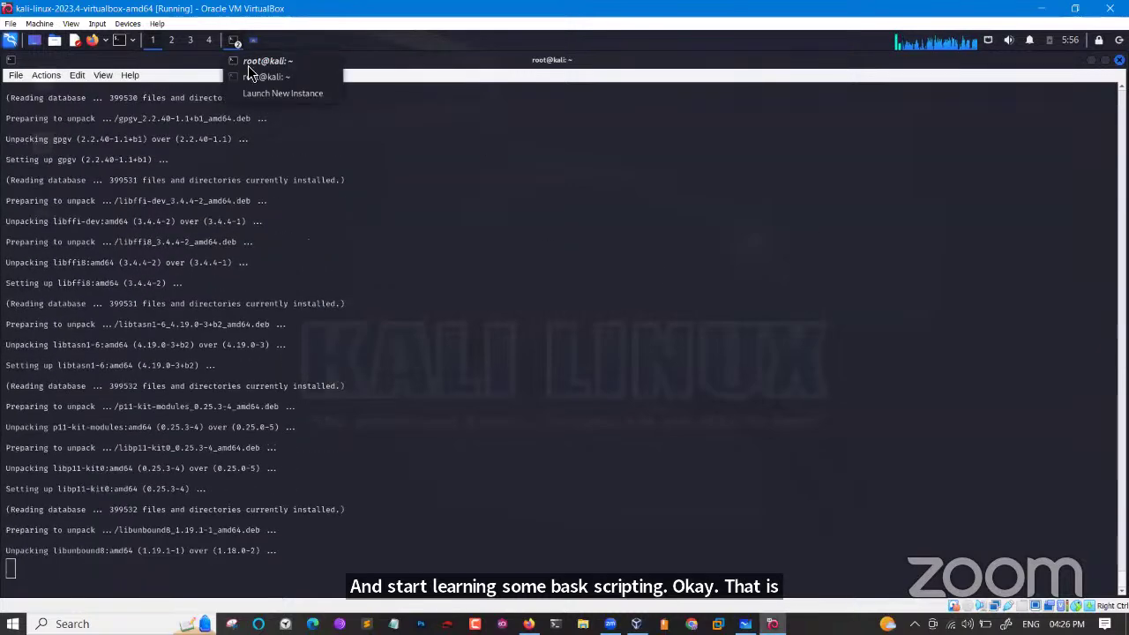
{"action": "left_click", "coordinate": [256, 77]}
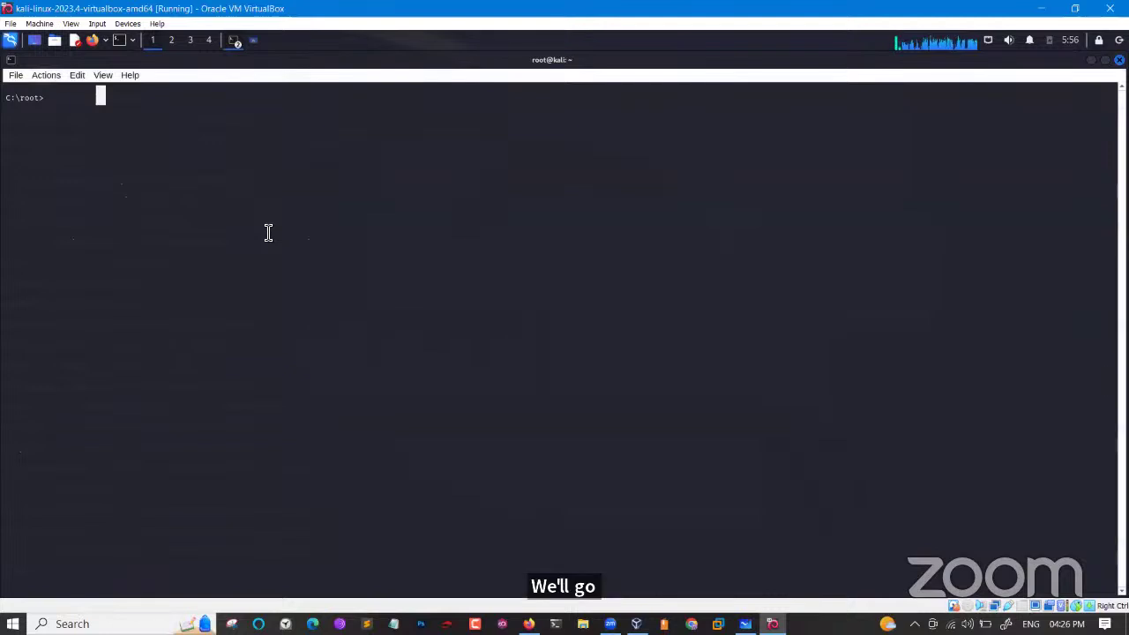
Run kali-undercover to revert the desktop and clear the terminal screen.
{"action": "type", "text": "kali"}
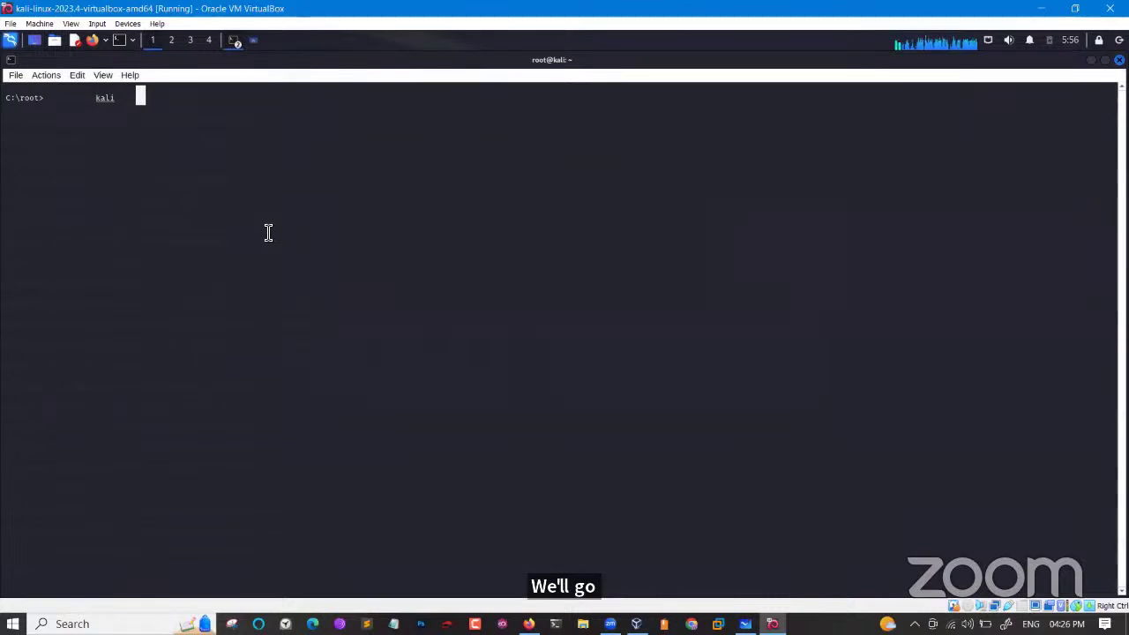
{"action": "type", "text": "-un"}
{"action": "key", "text": "Tab"}
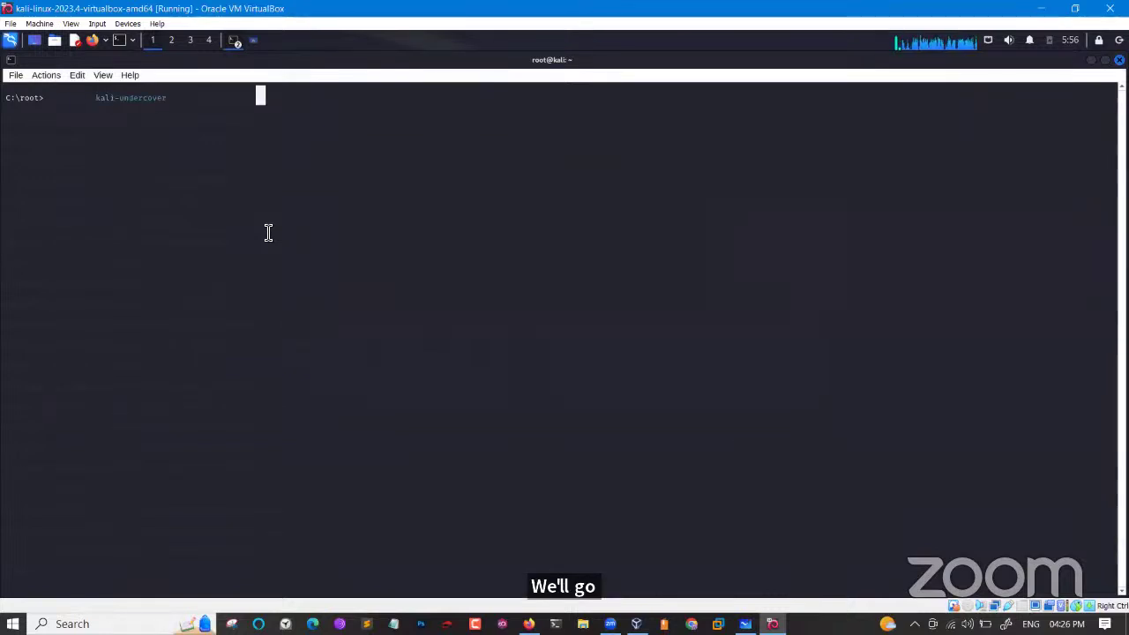
{"action": "key", "text": "Return"}
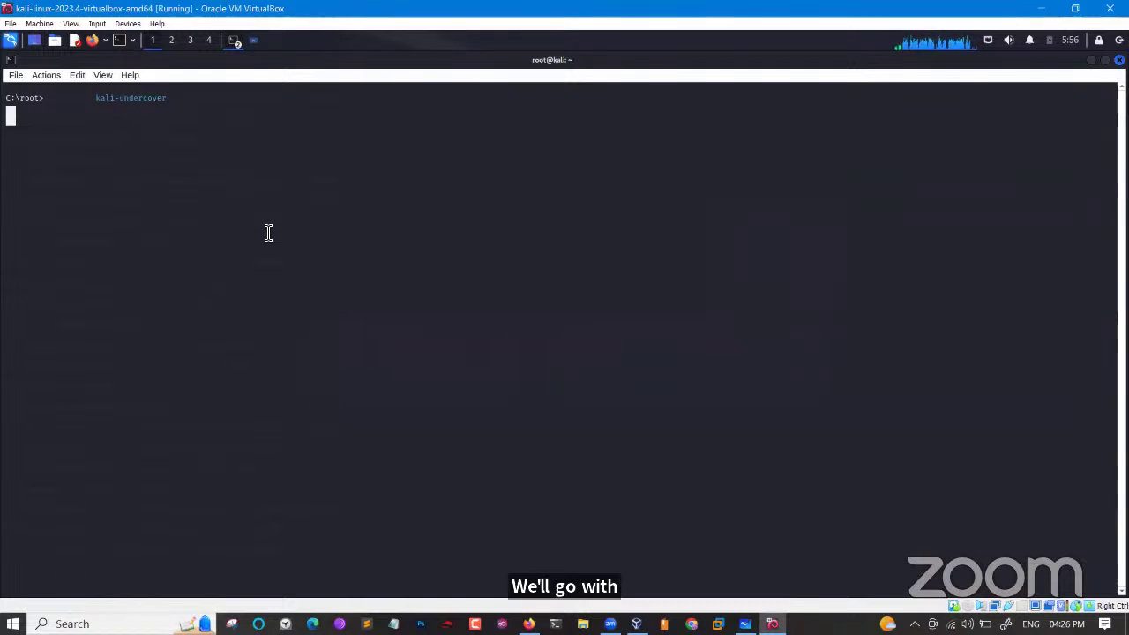
{"action": "key", "text": "Return"}
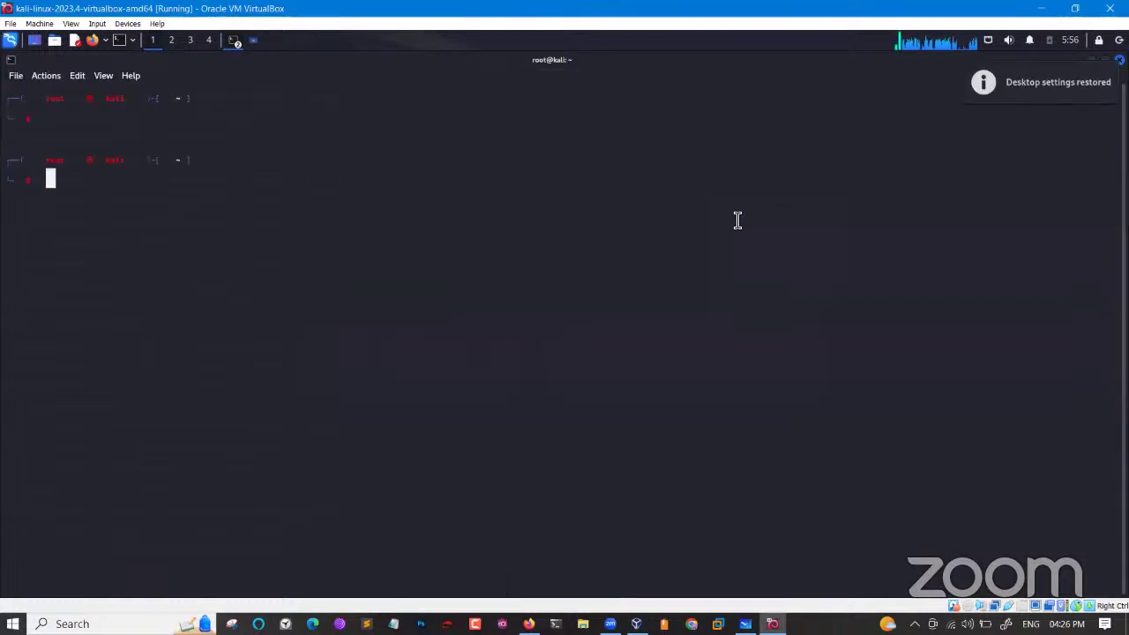
{"action": "key", "text": "ctrl+l"}
{"action": "key", "text": "Return"}
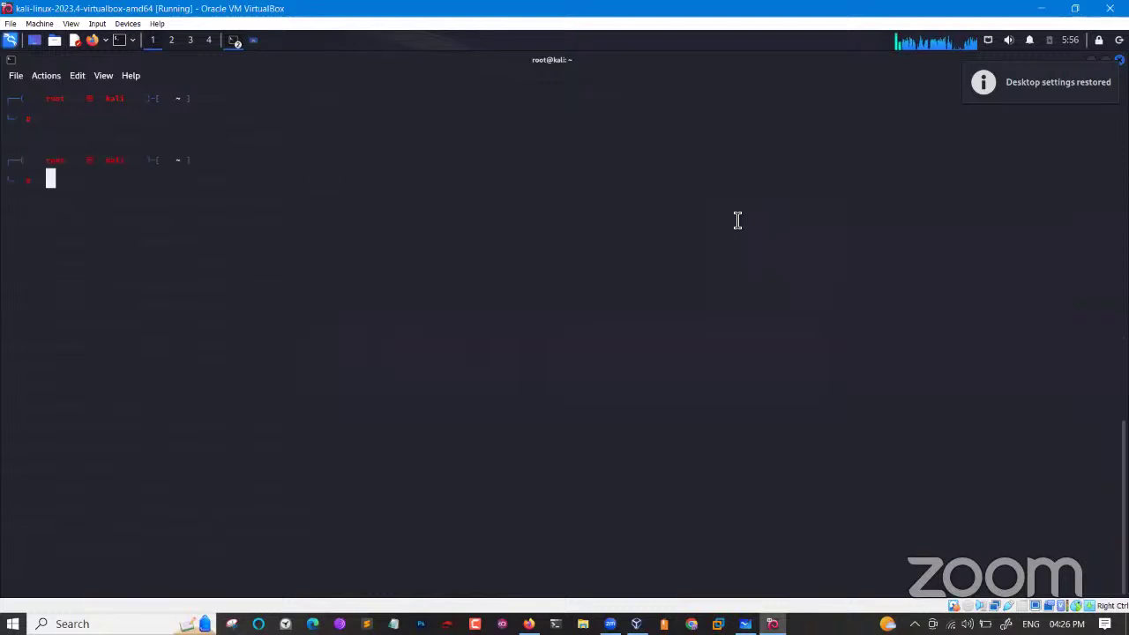
{"action": "key", "text": "ctrl+l"}
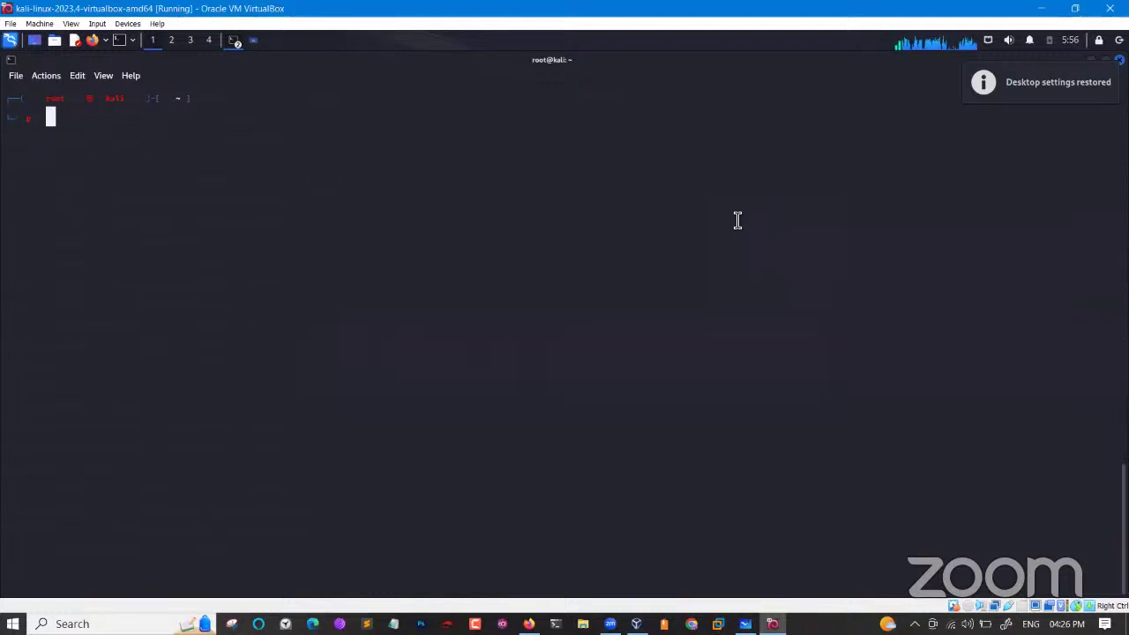
Run kali-undercover again to restore the normal root@kali prompt.
{"action": "type", "text": "kali"}
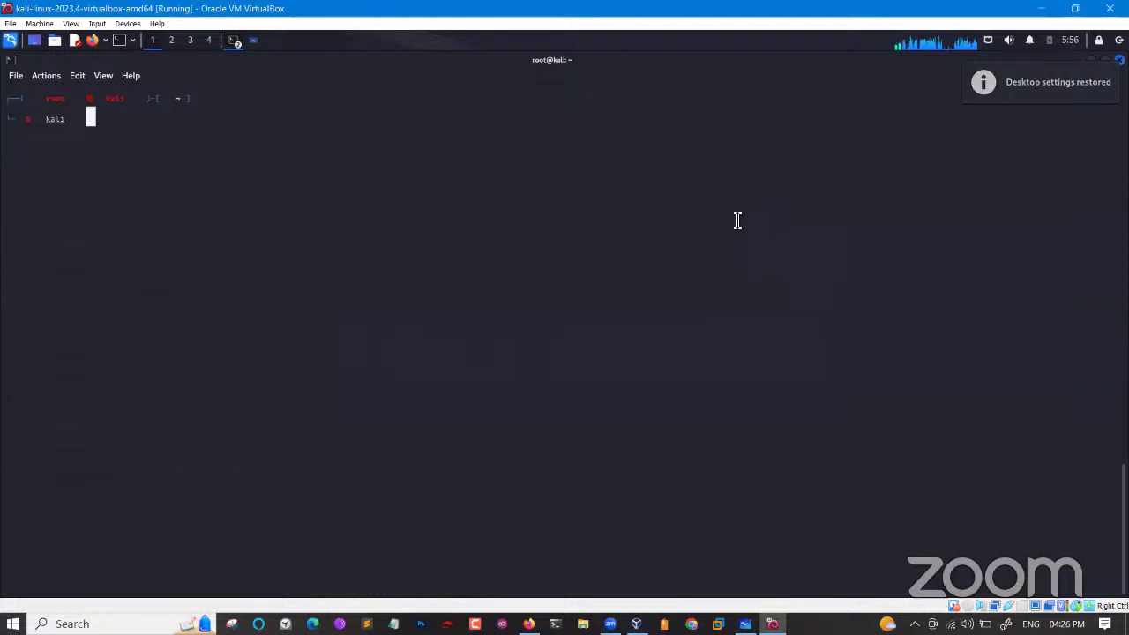
{"action": "type", "text": "-un"}
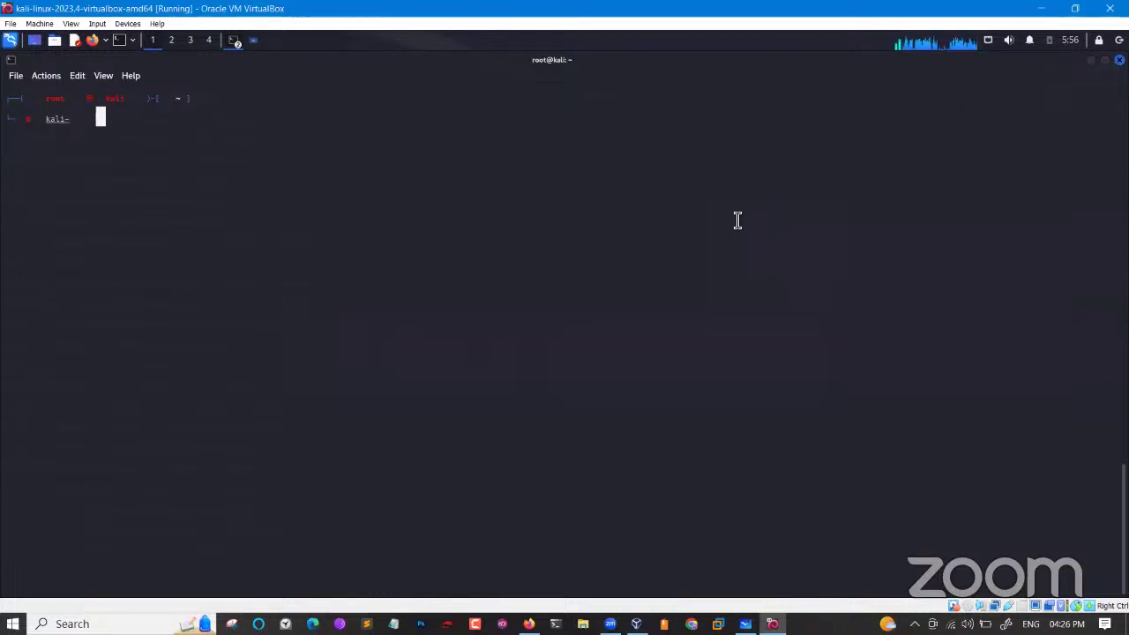
{"action": "key", "text": "Tab"}
{"action": "key", "text": "Return"}
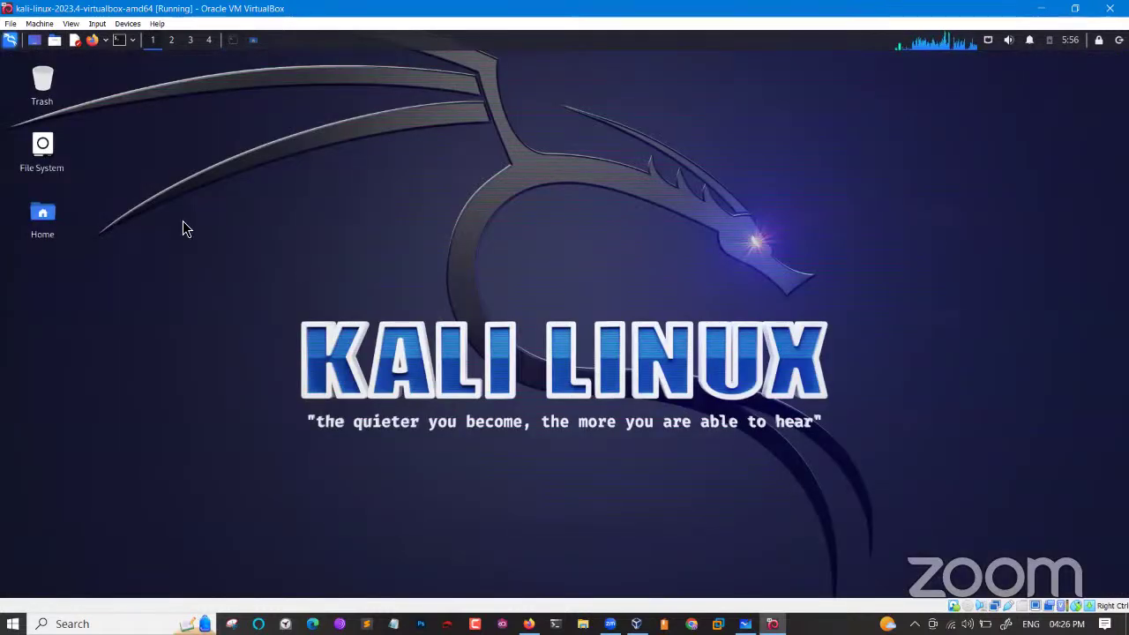
Show the desktop and open the panel's log-out dialog offering restart.
{"action": "left_click", "coordinate": [234, 40]}
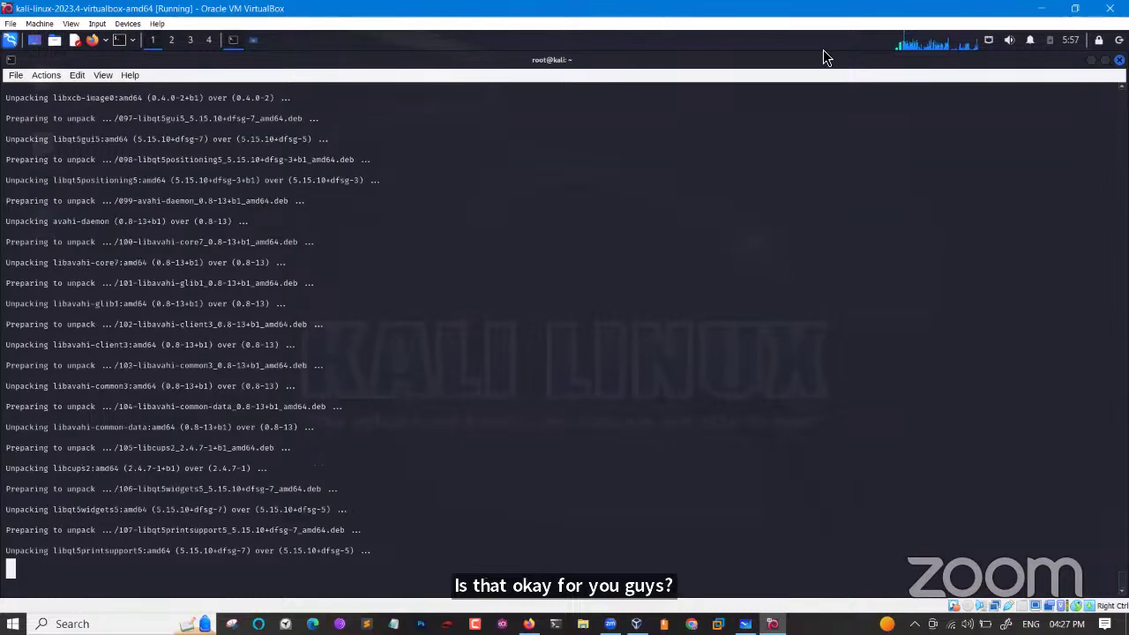
{"action": "key", "text": "ctrl+alt+d"}
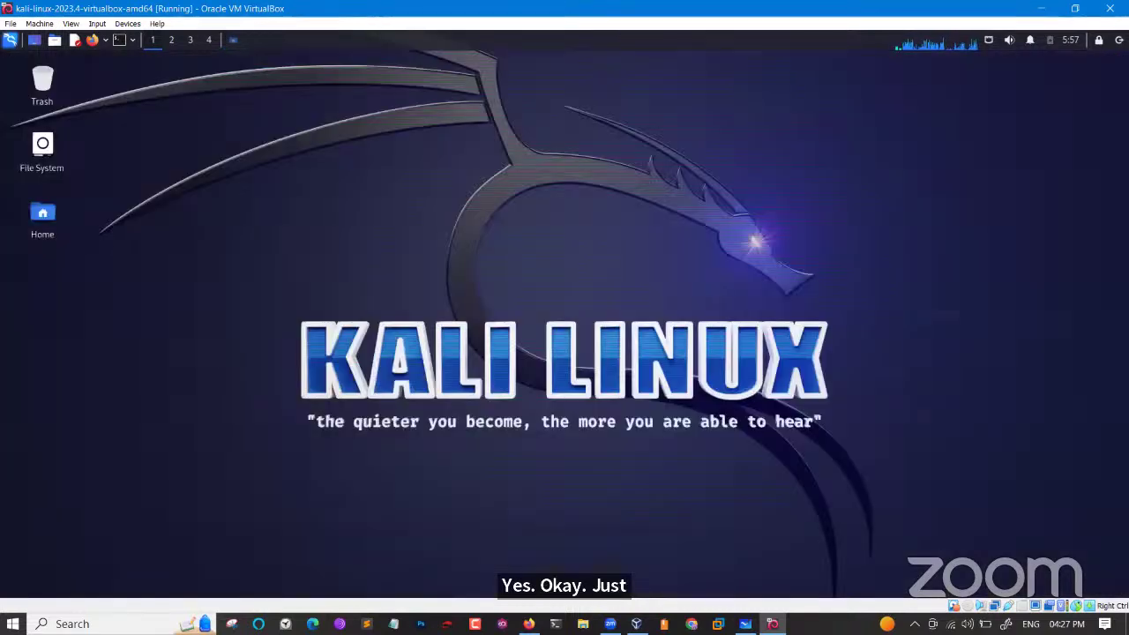
{"action": "right_click", "coordinate": [121, 47]}
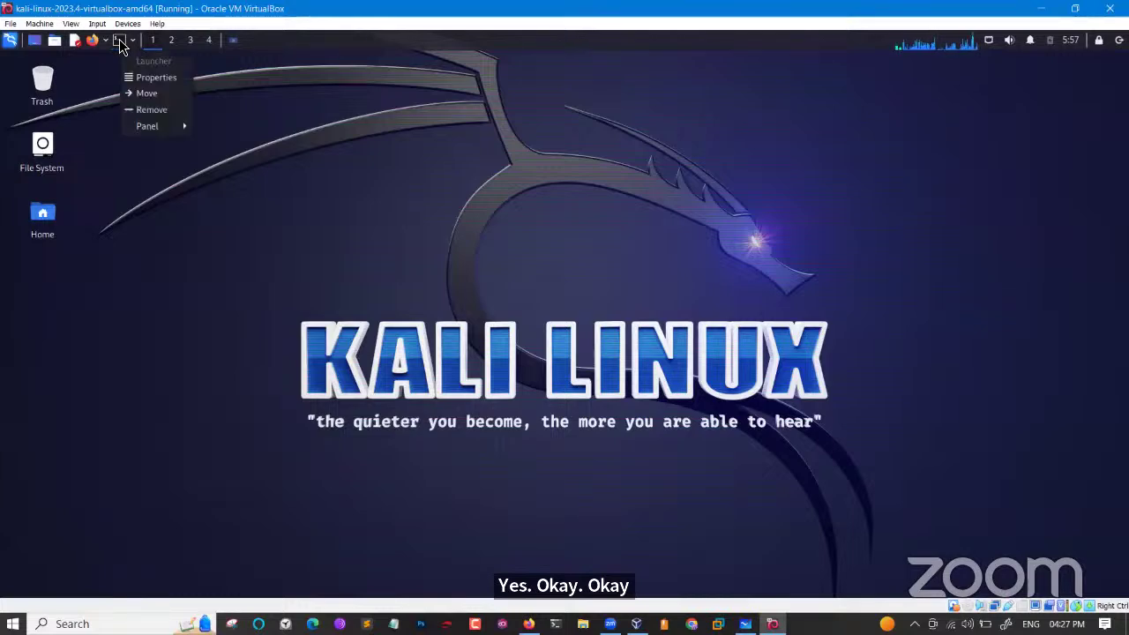
{"action": "key", "text": "Escape"}
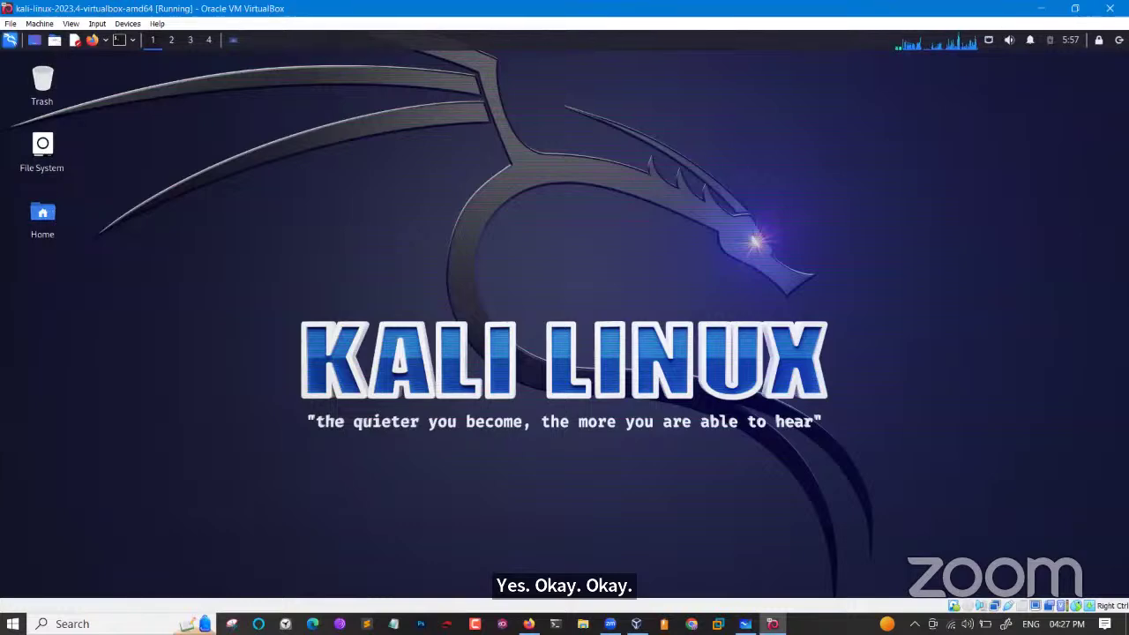
{"action": "left_click", "coordinate": [1119, 40]}
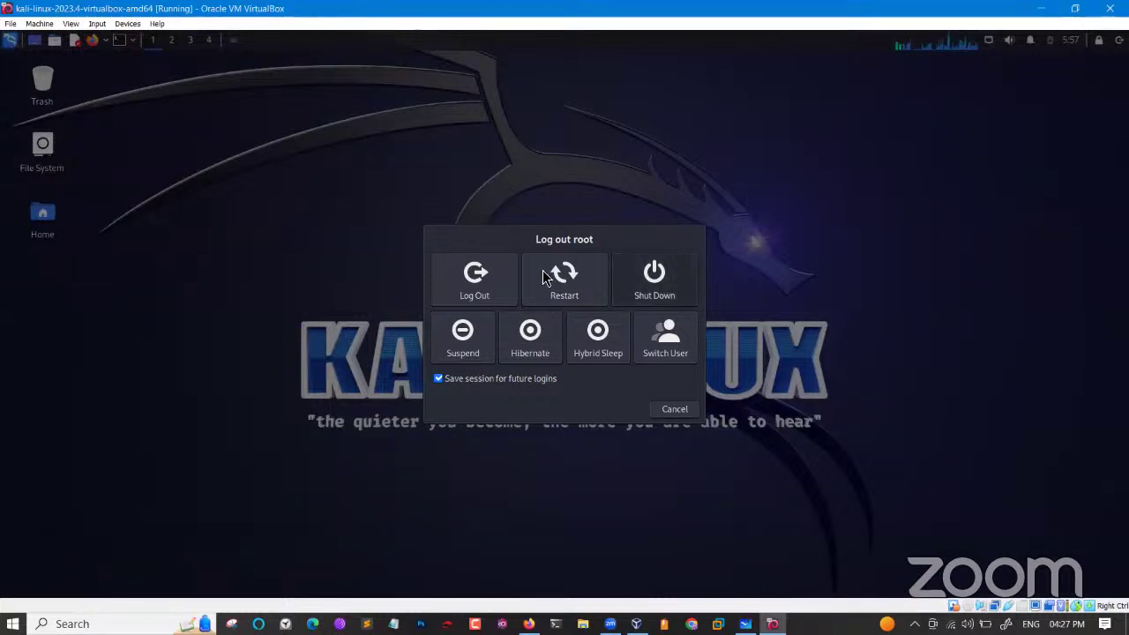
Restart the Kali virtual machine and boot the default Kali GNU/Linux GRUB entry.
{"action": "left_click", "coordinate": [540, 269]}
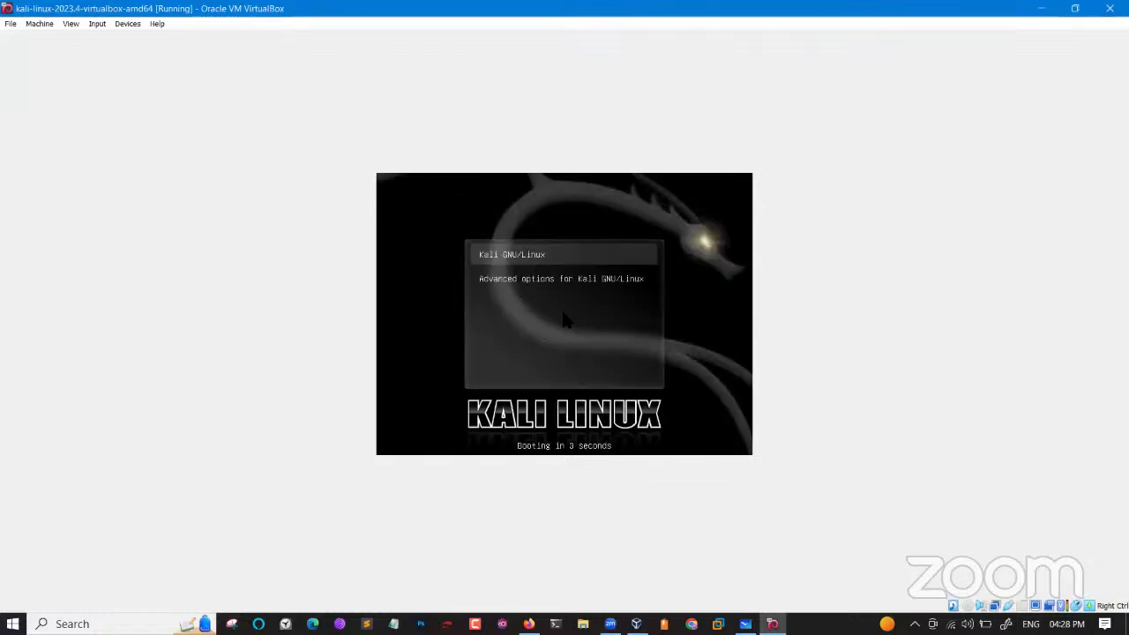
{"action": "key", "text": "Return"}
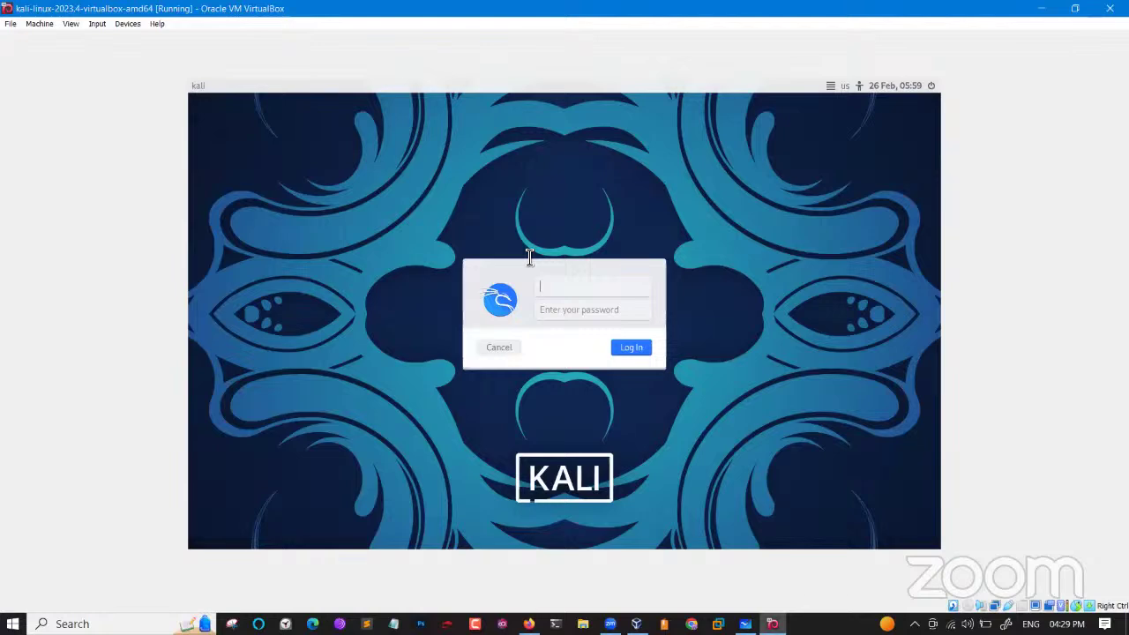
Log in as root by entering the username root and the account password.
{"action": "type", "text": "root"}
{"action": "key", "text": "Tab"}
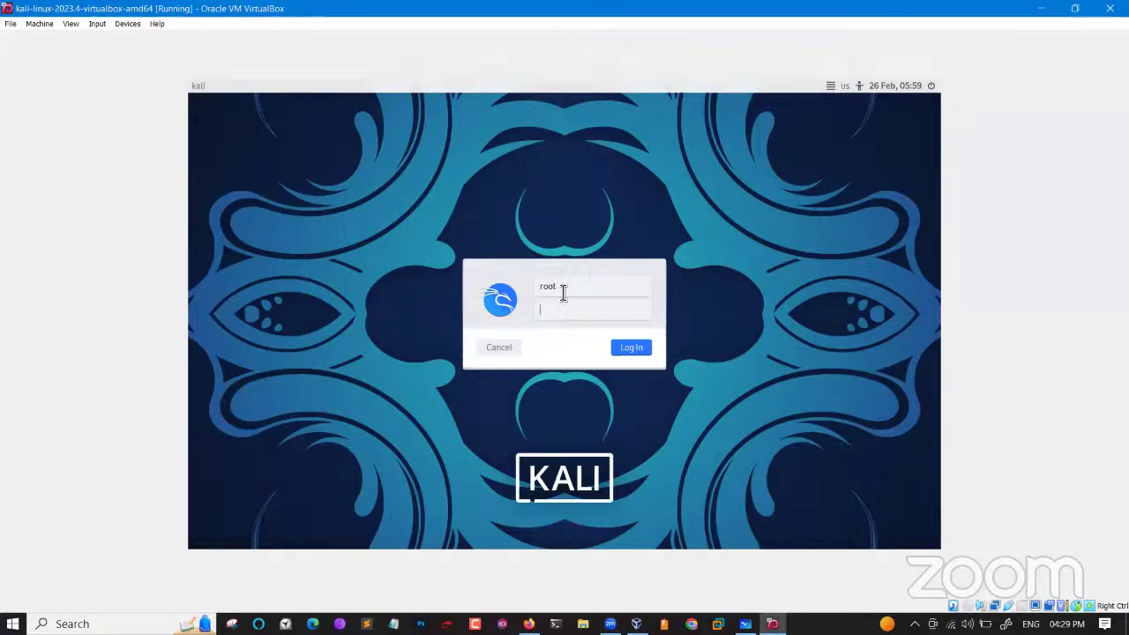
{"action": "key", "text": "Return"}
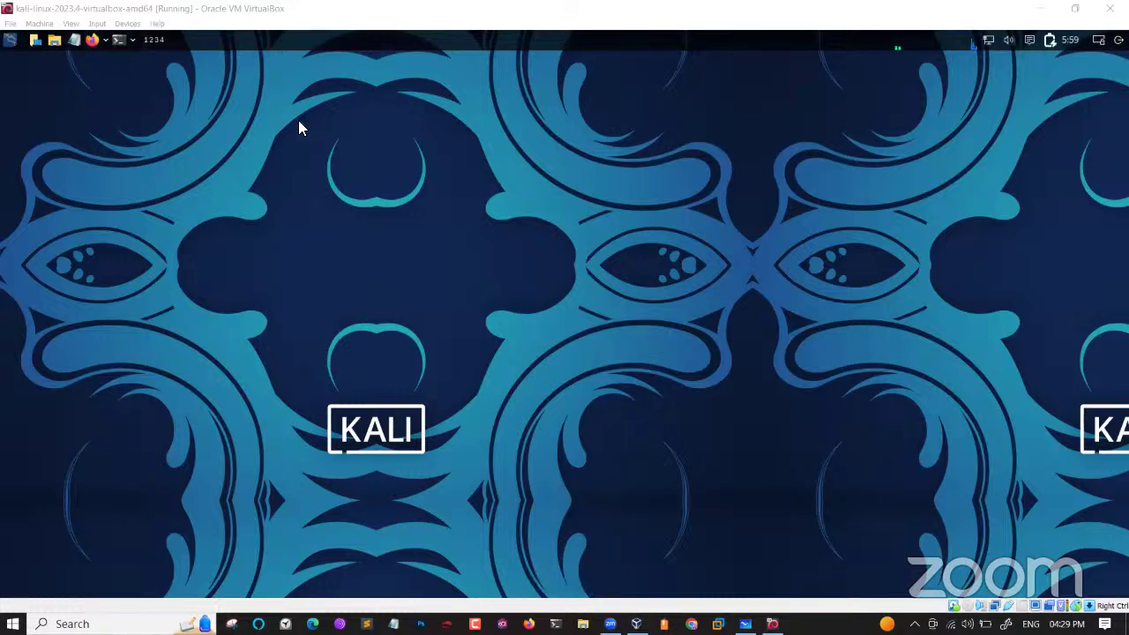
Close the full-screen terminal and browse File System into the root folder in Thunar.
{"action": "left_click", "coordinate": [120, 43]}
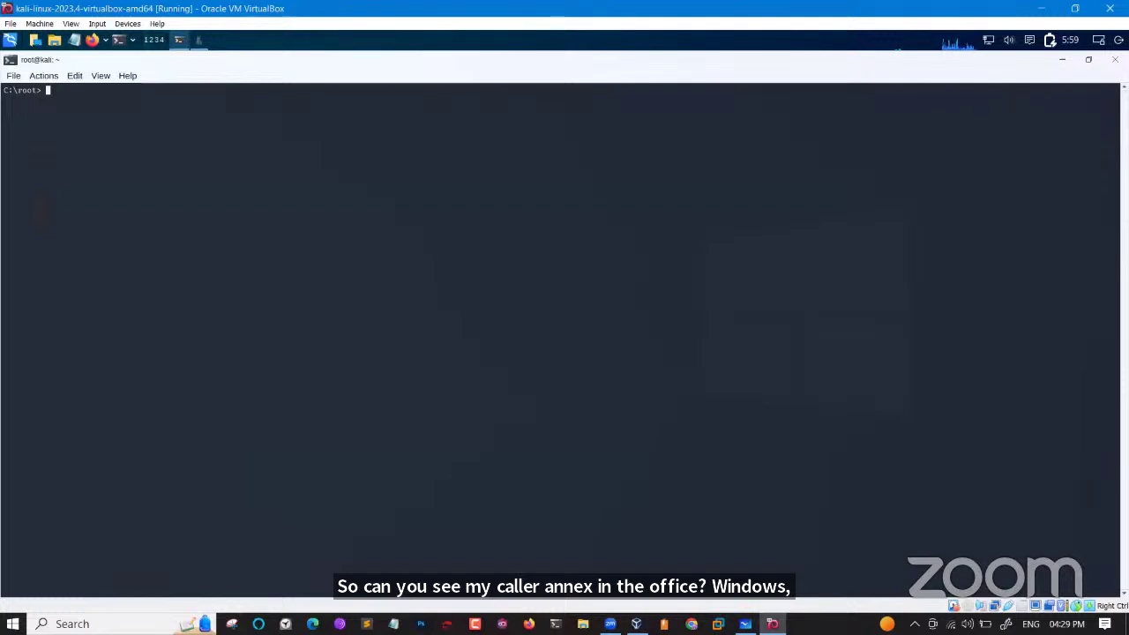
{"action": "left_click", "coordinate": [1115, 59]}
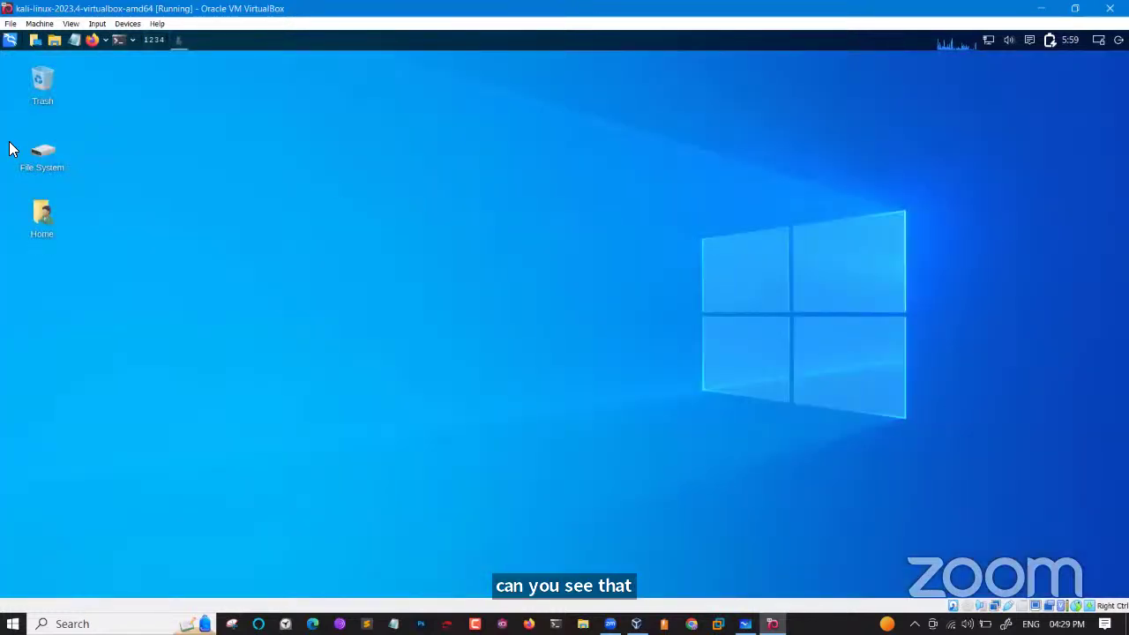
{"action": "double_click", "coordinate": [55, 155]}
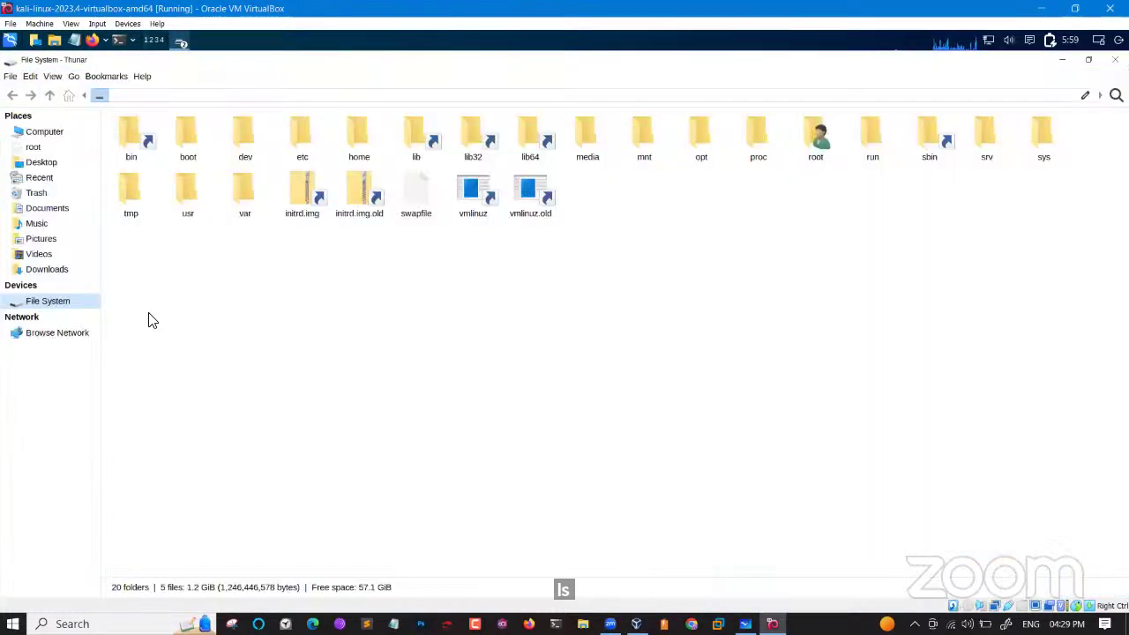
{"action": "double_click", "coordinate": [813, 148]}
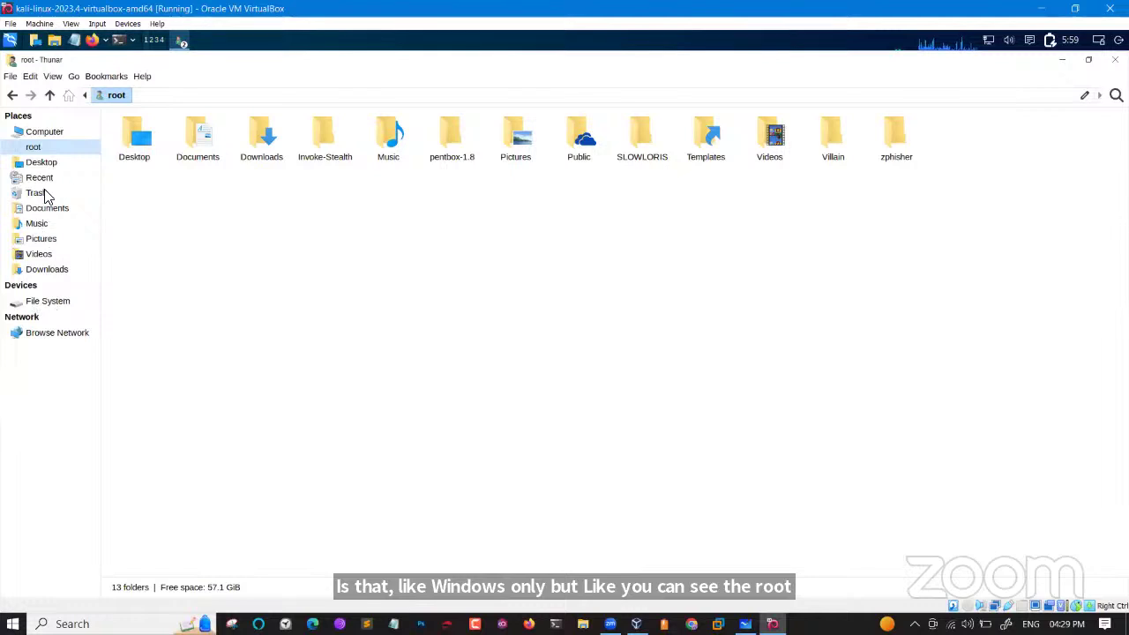
In a new terminal, enter the kali-undercover command at the prompt.
{"action": "left_click", "coordinate": [120, 41]}
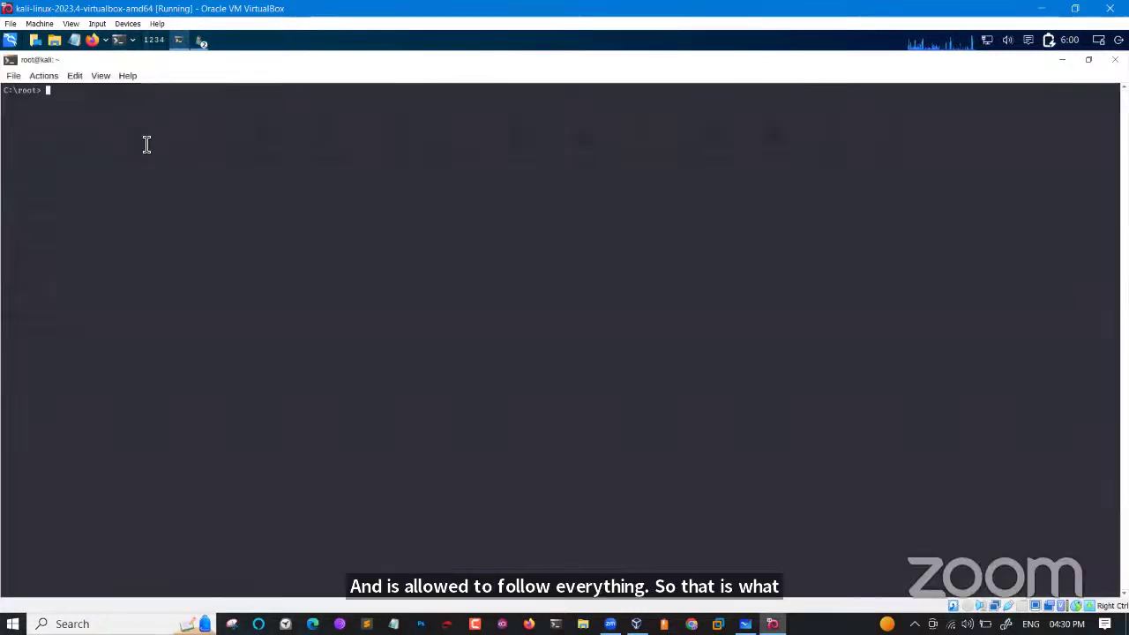
{"action": "type", "text": "underc"}
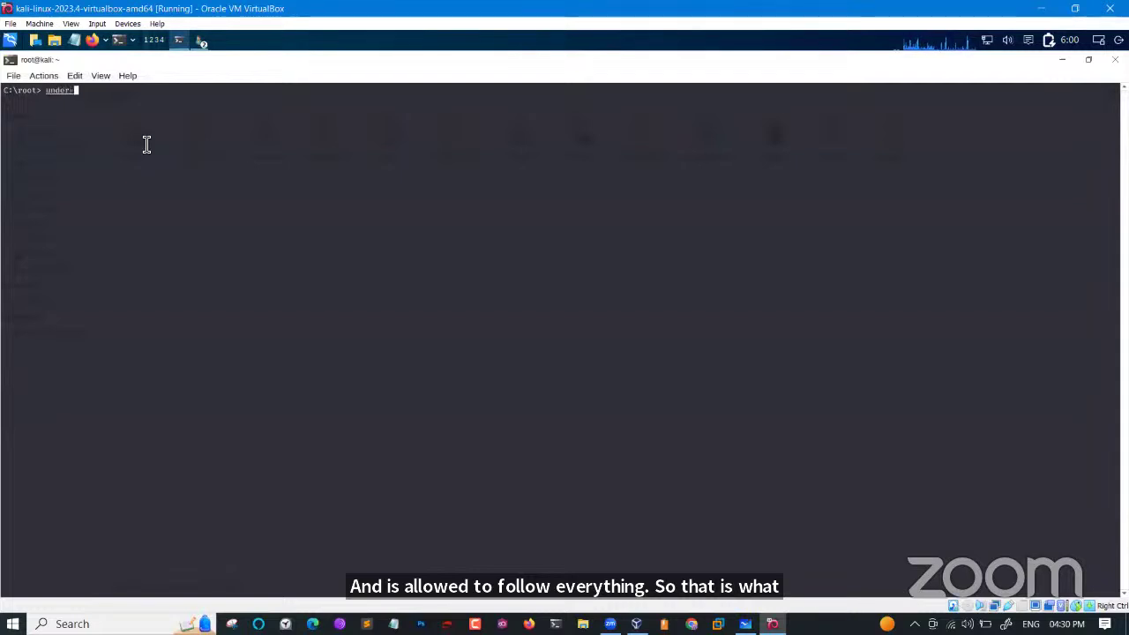
{"action": "key", "text": "Tab"}
{"action": "key", "text": "BackSpace"}
{"action": "key", "text": "BackSpace"}
{"action": "key", "text": "BackSpace"}
{"action": "key", "text": "BackSpace"}
{"action": "key", "text": "BackSpace"}
{"action": "key", "text": "BackSpace"}
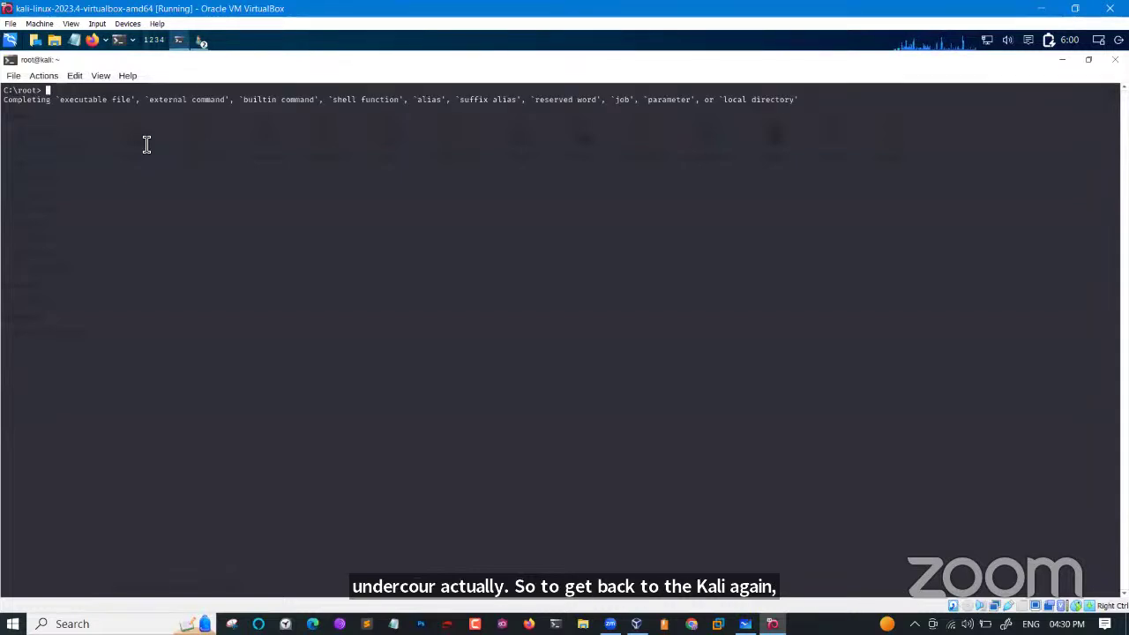
{"action": "type", "text": "kali-"}
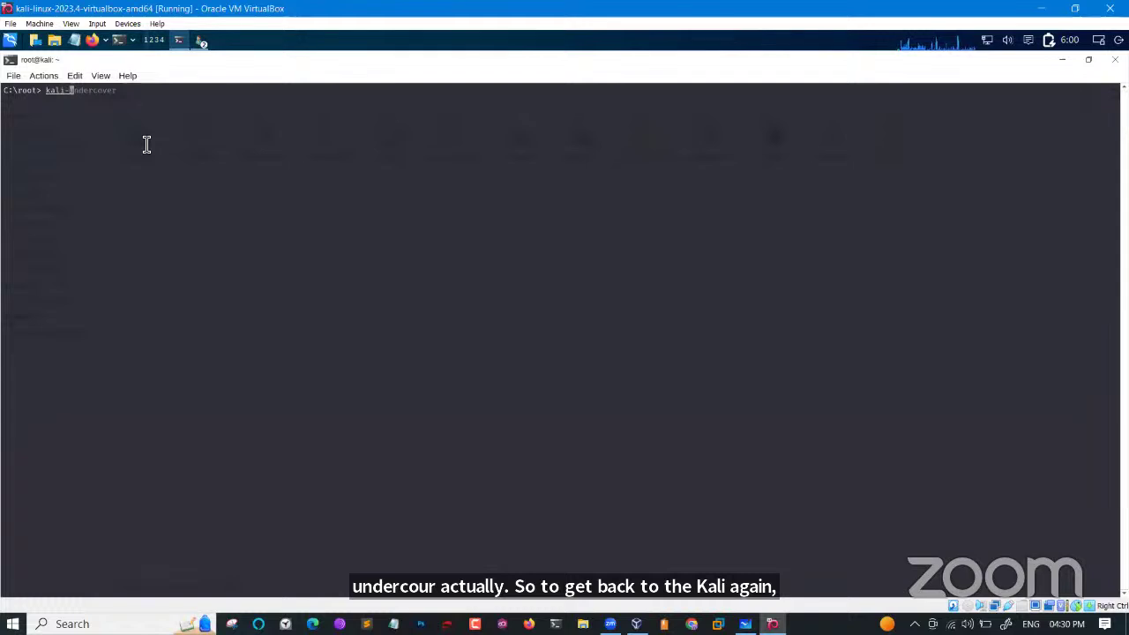
{"action": "key", "text": "Right"}
Run kali-undercover to restore the normal Kali look, then run pwd showing /root.
{"action": "key", "text": "Return"}
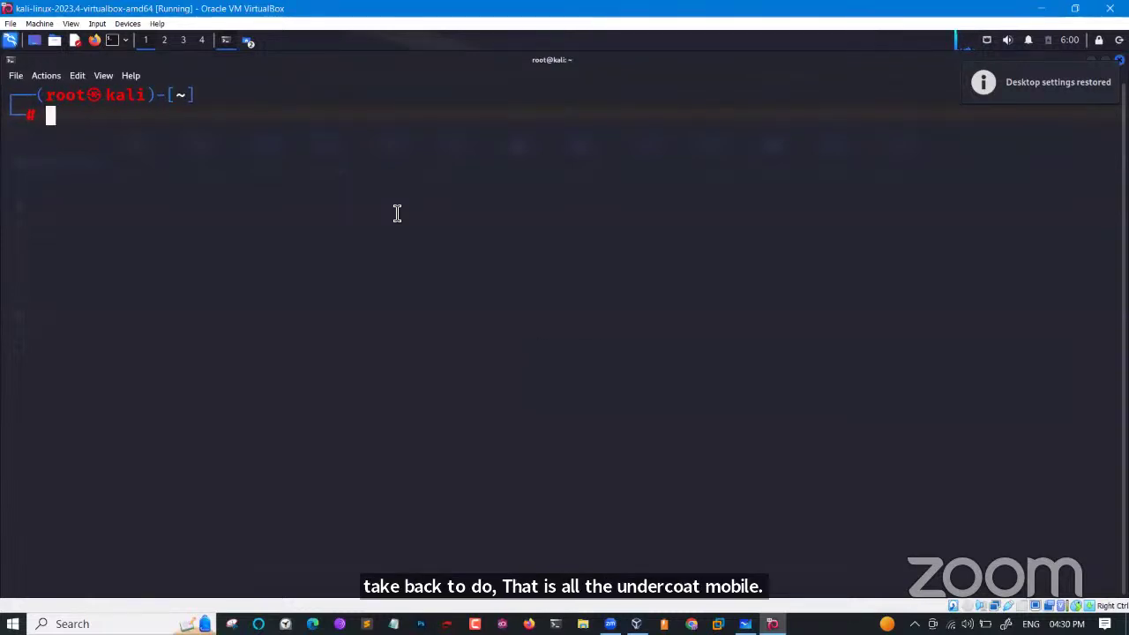
{"action": "type", "text": "pwd"}
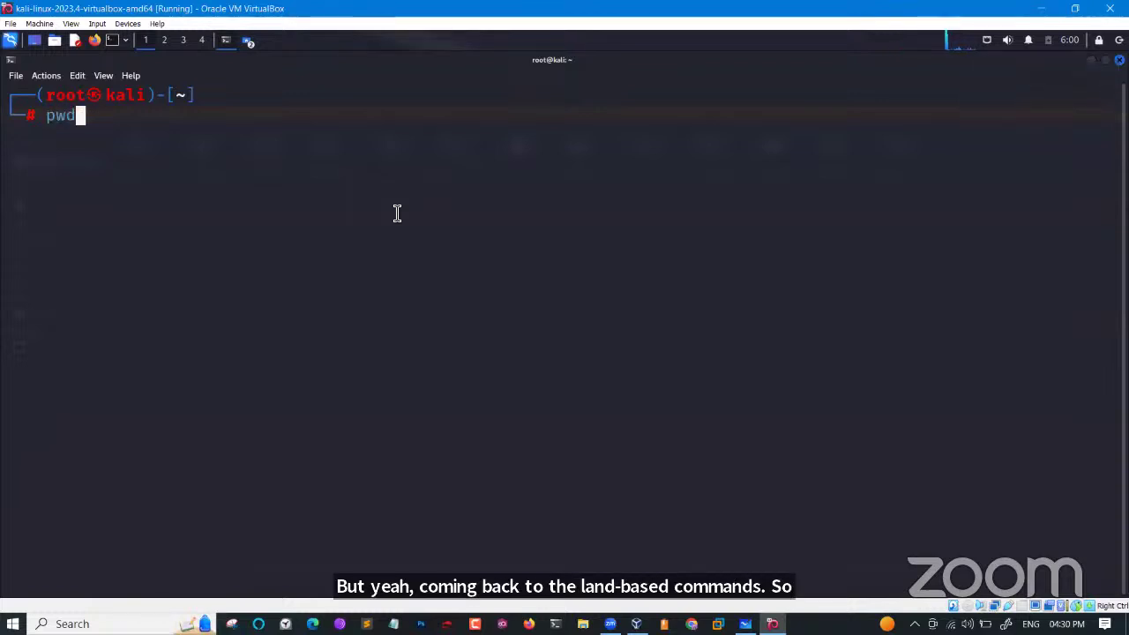
{"action": "key", "text": "Return"}
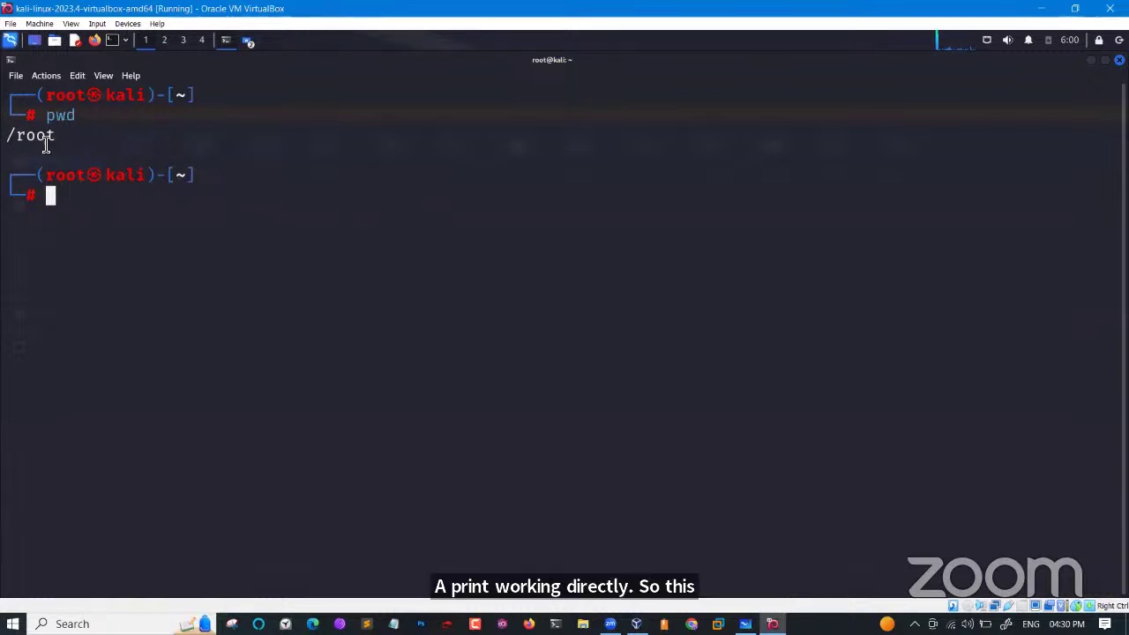
{"action": "left_click_drag", "start_coordinate": [14, 136], "coordinate": [63, 141]}
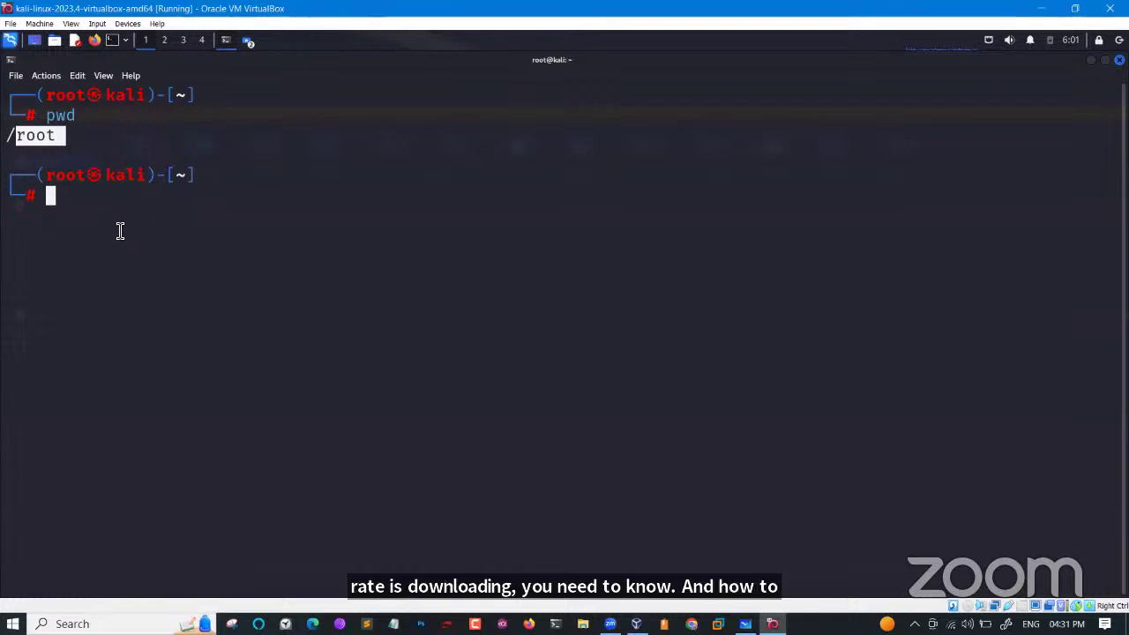
Run ls to list /root, highlighting folders like Desktop, pentbox-1.8, SLOWLORIS and zphisher.
{"action": "left_click", "coordinate": [120, 231]}
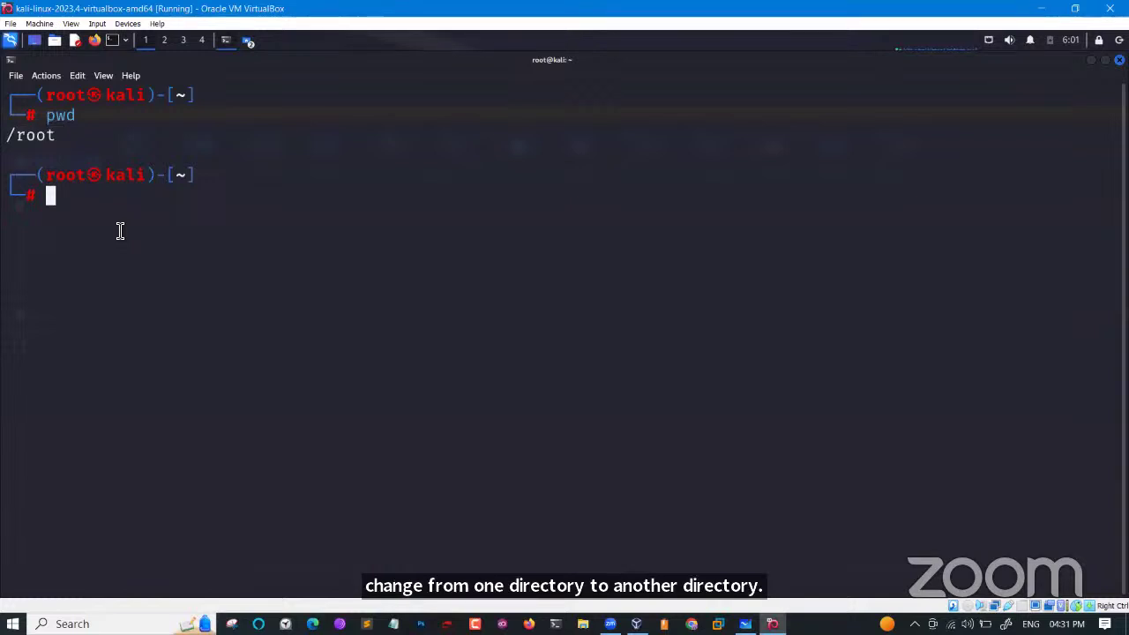
{"action": "type", "text": "ls"}
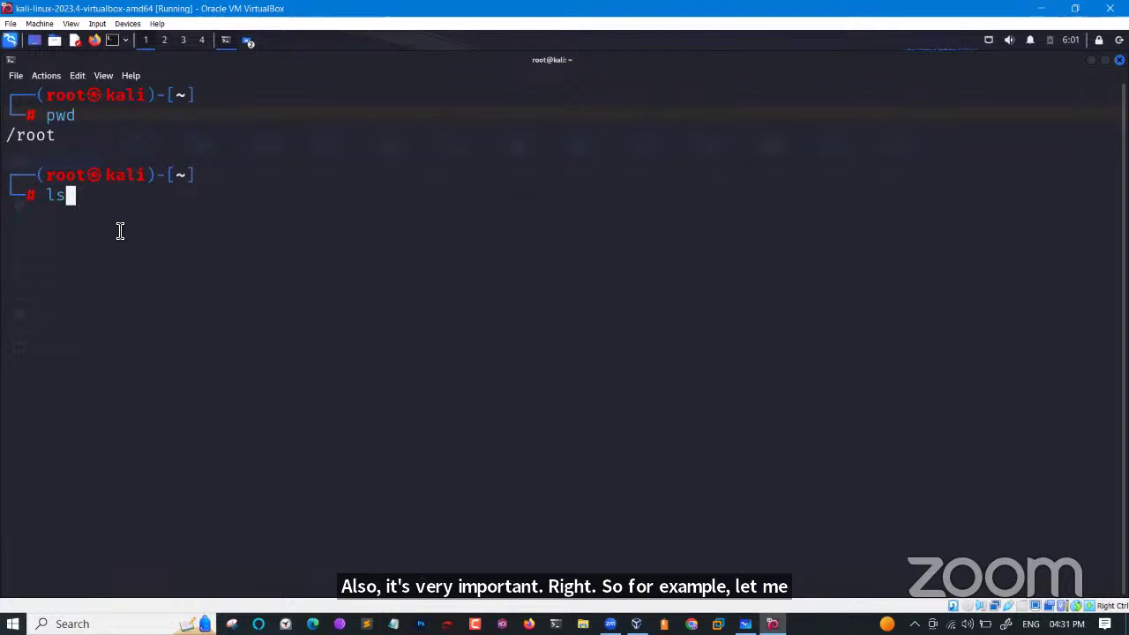
{"action": "key", "text": "Return"}
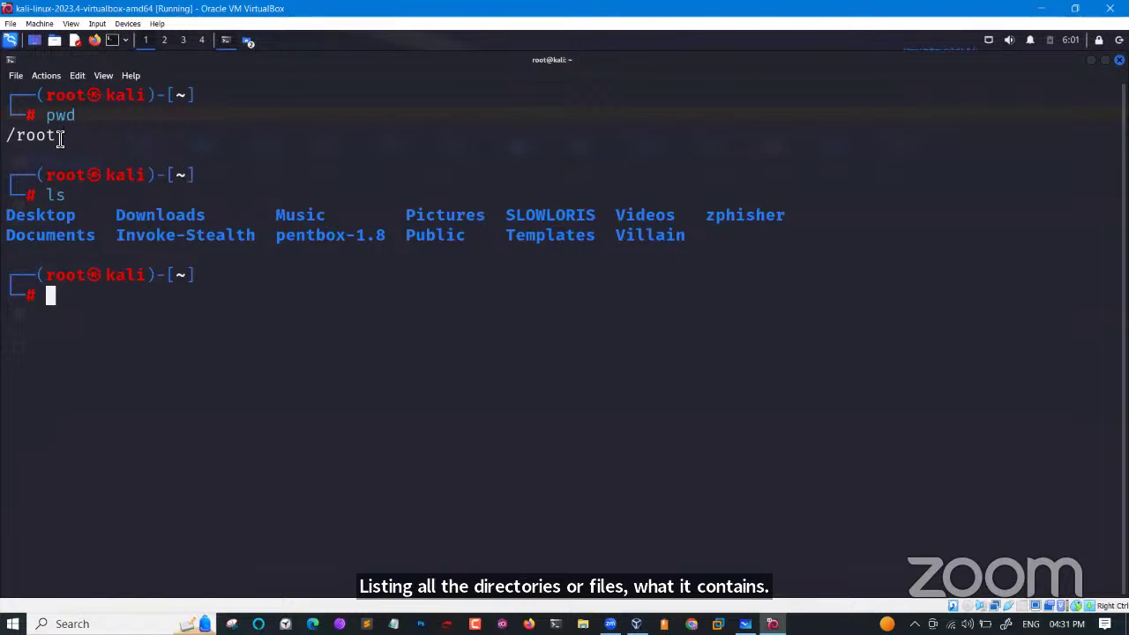
{"action": "left_click_drag", "start_coordinate": [60, 141], "coordinate": [23, 143]}
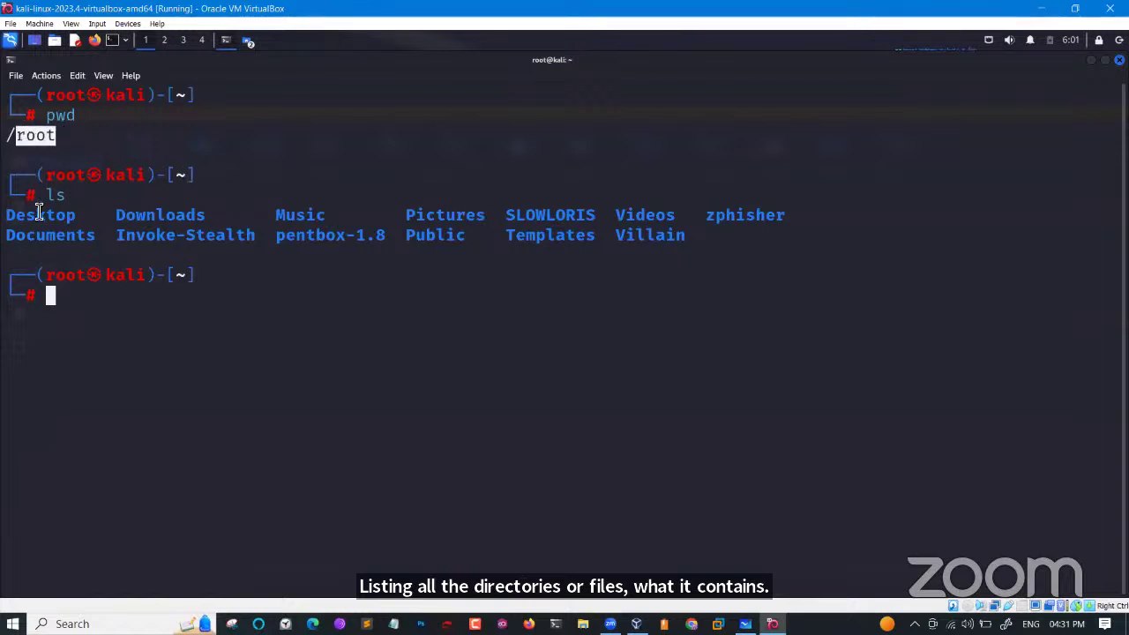
{"action": "left_click_drag", "start_coordinate": [10, 215], "coordinate": [410, 243]}
{"action": "left_click", "coordinate": [409, 242]}
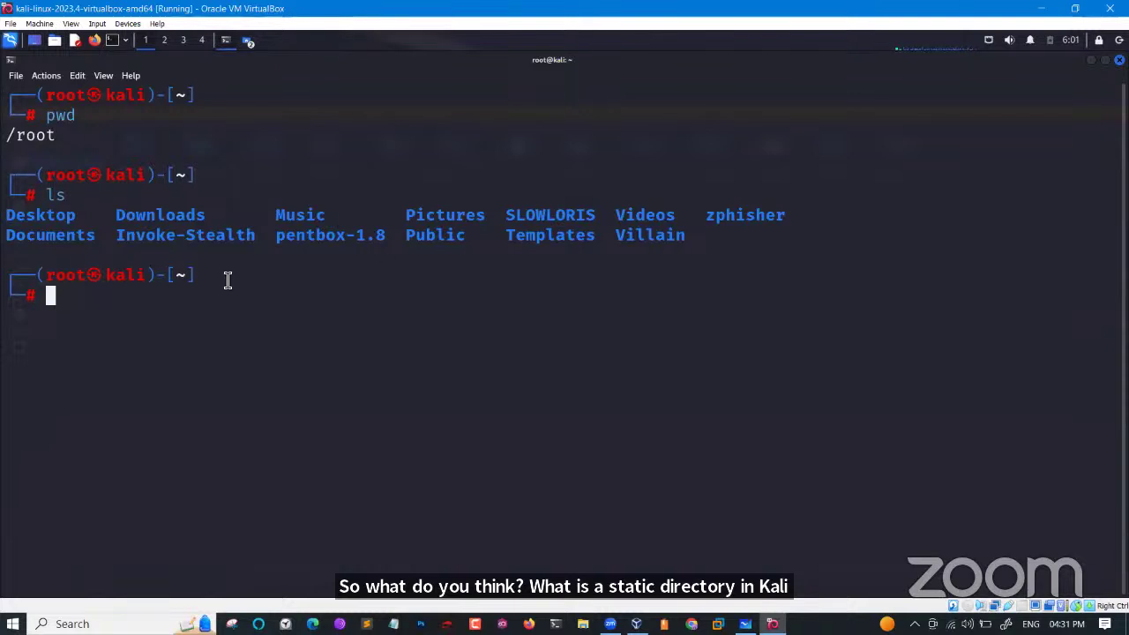
Open Thunar from the panel's places menu, browse File System and open the root folder.
{"action": "left_click", "coordinate": [55, 41]}
{"action": "left_click", "coordinate": [68, 60]}
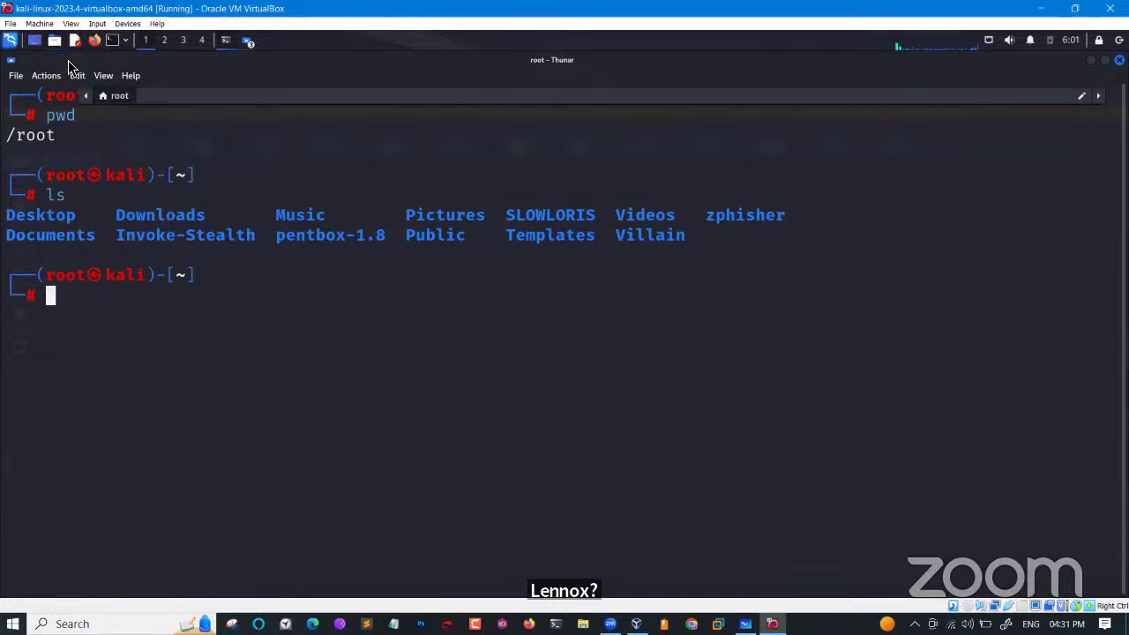
{"action": "left_click", "coordinate": [51, 315]}
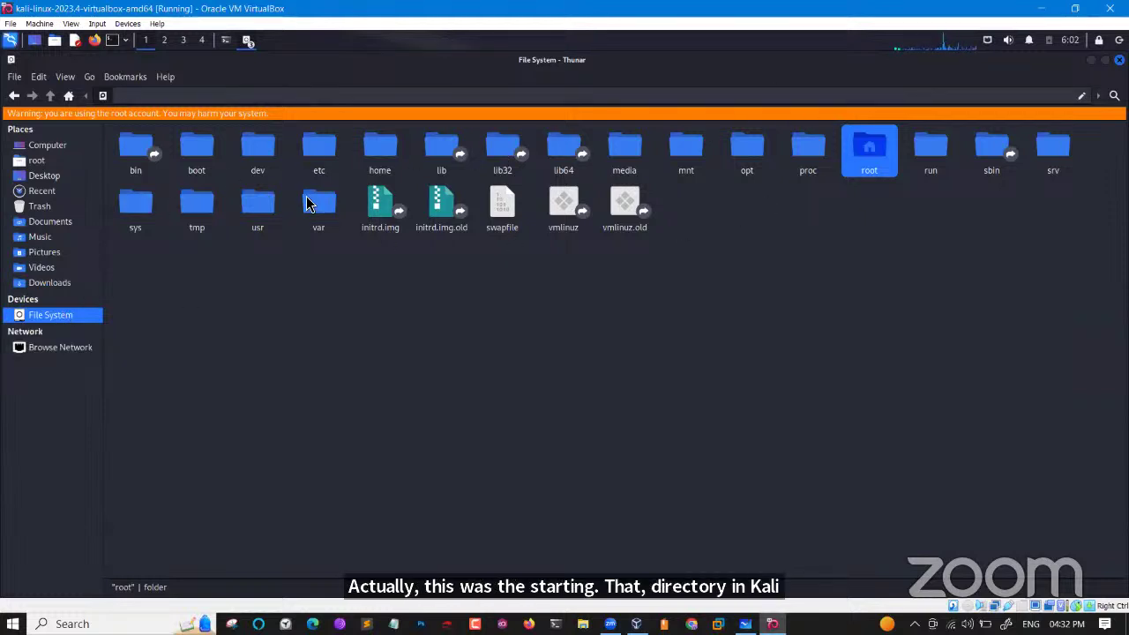
{"action": "left_click", "coordinate": [260, 94]}
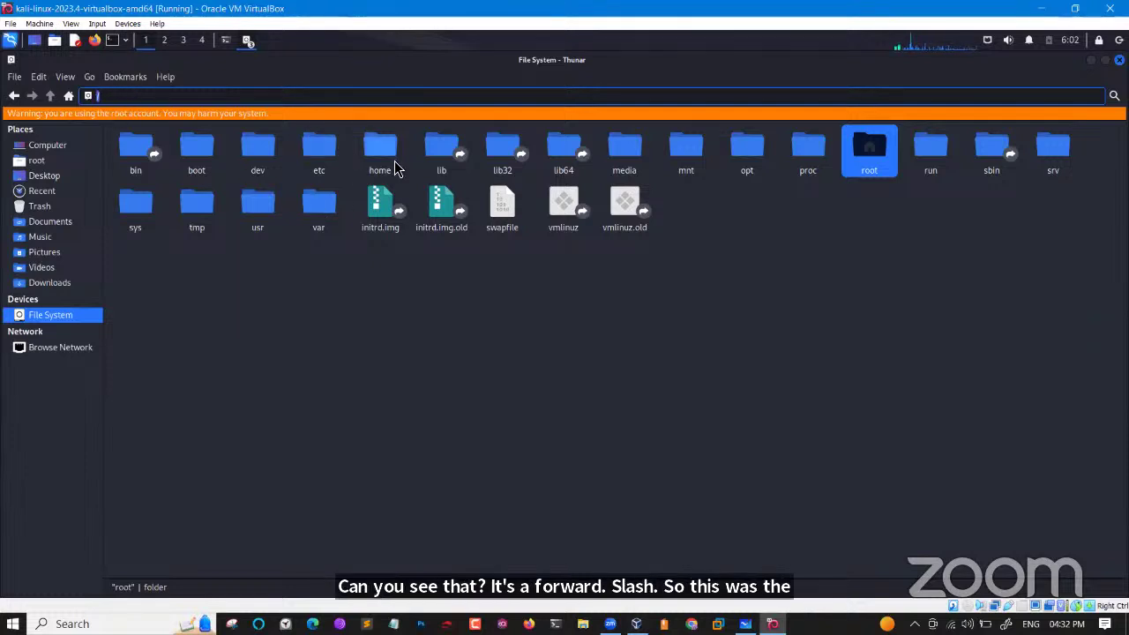
{"action": "left_click", "coordinate": [872, 170]}
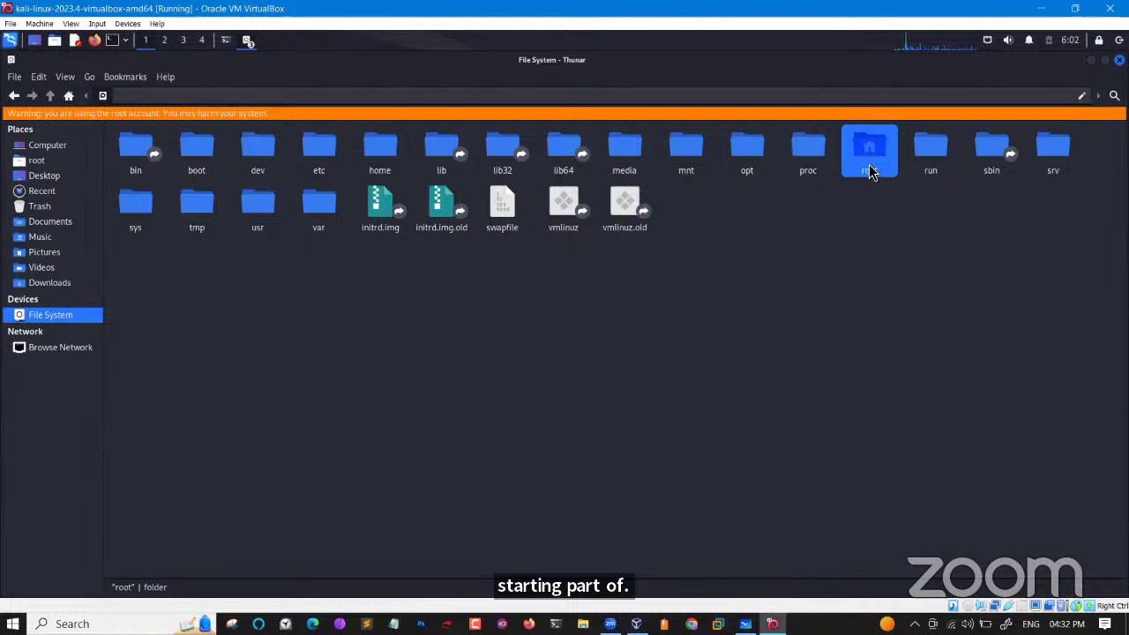
{"action": "double_click", "coordinate": [876, 168]}
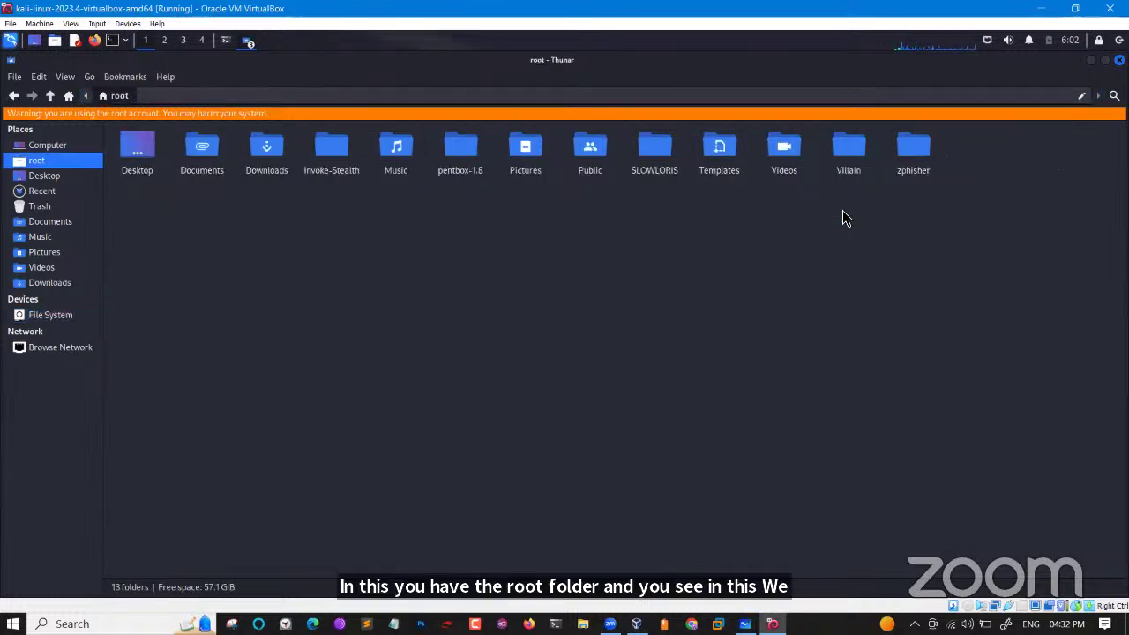
Show and highlight the /root/ location path in Thunar's address bar.
{"action": "left_click", "coordinate": [350, 96]}
{"action": "left_click", "coordinate": [230, 99]}
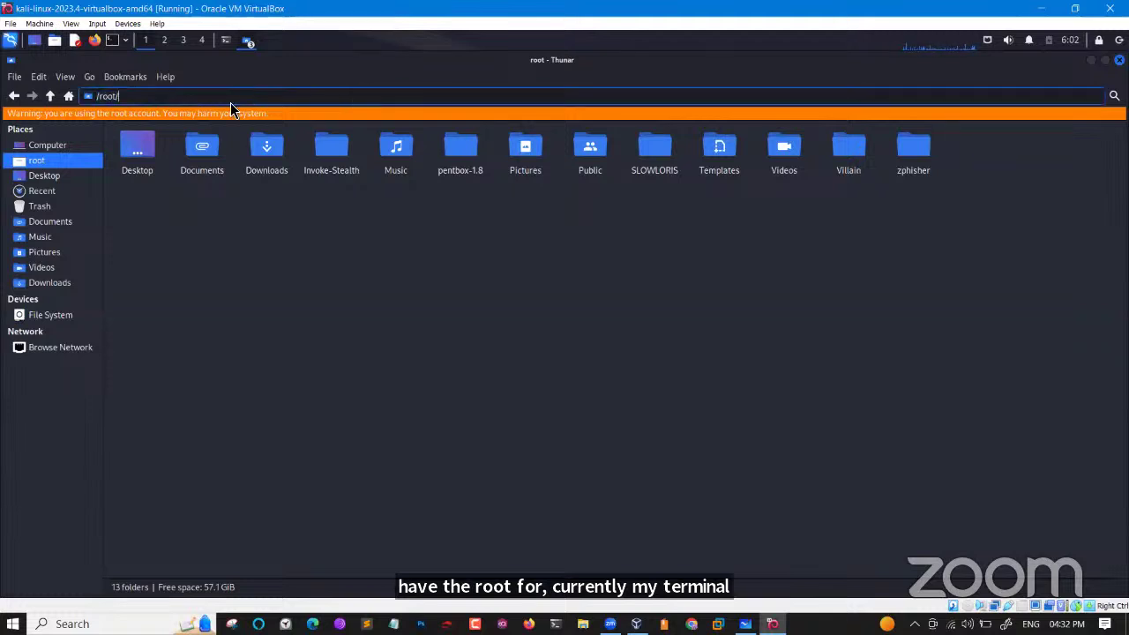
{"action": "double_click", "coordinate": [106, 97]}
{"action": "left_click_drag", "start_coordinate": [106, 99], "coordinate": [97, 99]}
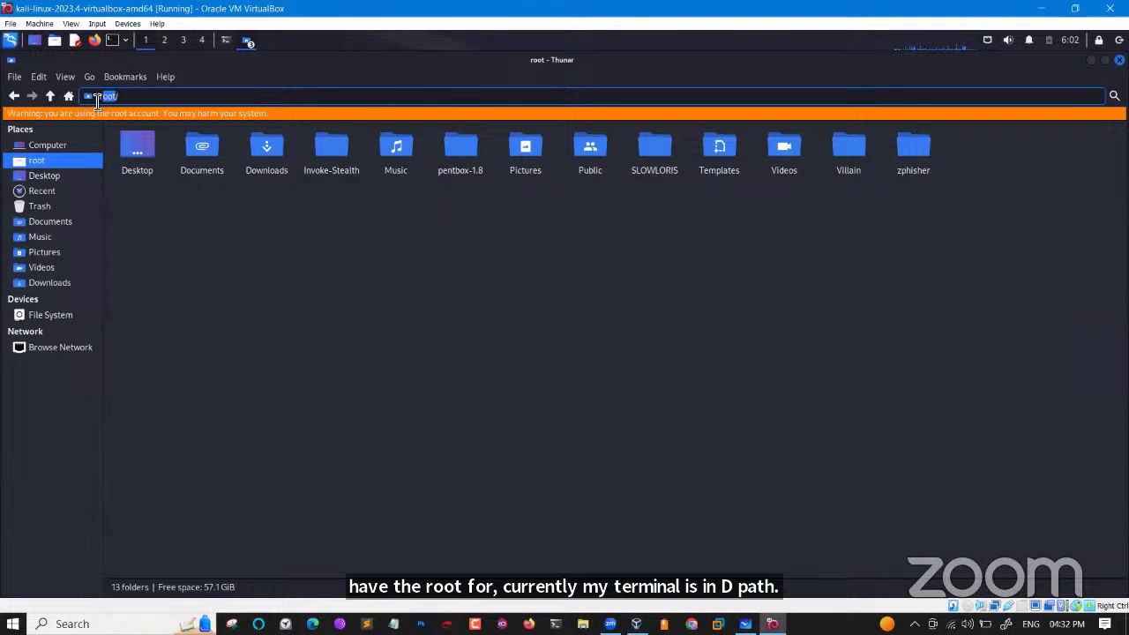
Go back to the top-level File System and select the usr folder.
{"action": "left_click", "coordinate": [15, 95]}
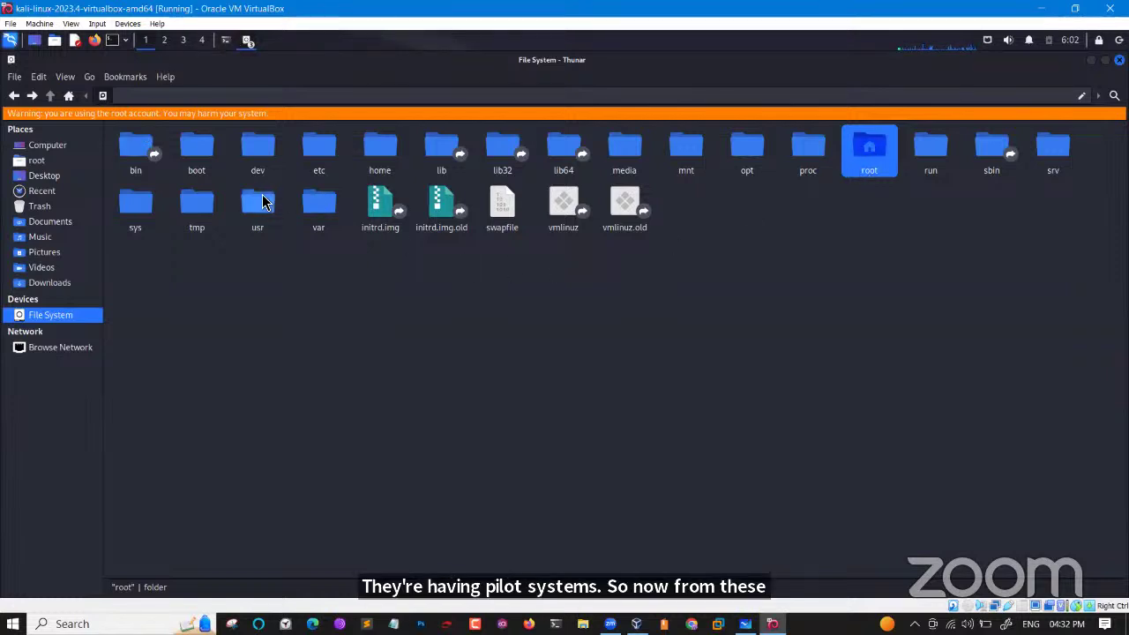
{"action": "left_click", "coordinate": [258, 210]}
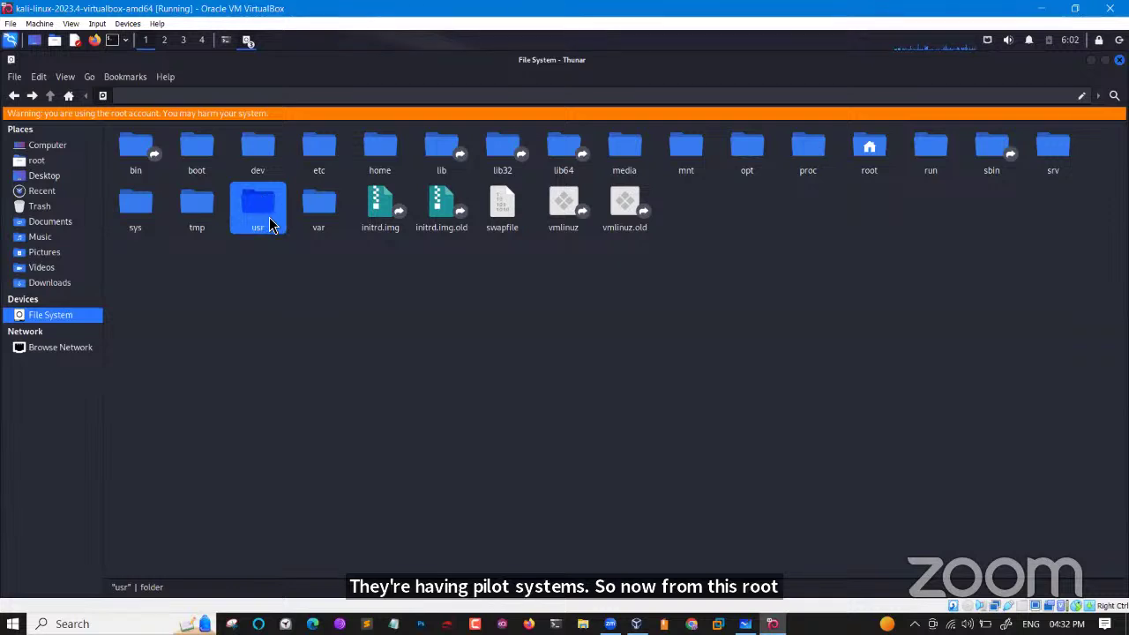
{"action": "left_click", "coordinate": [865, 166]}
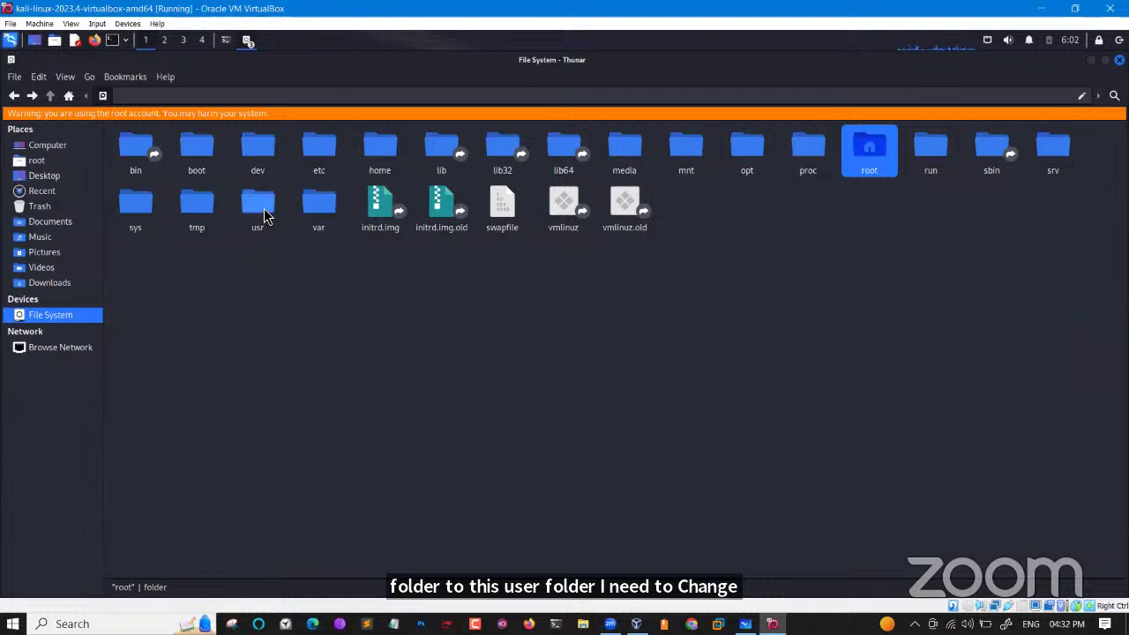
{"action": "left_click", "coordinate": [264, 208]}
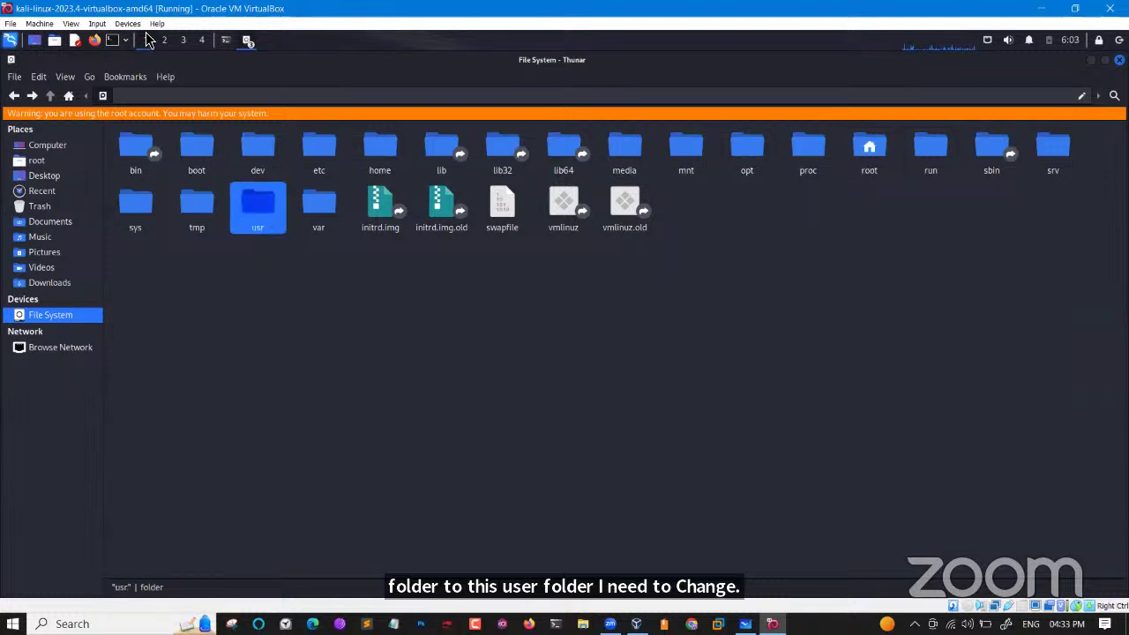
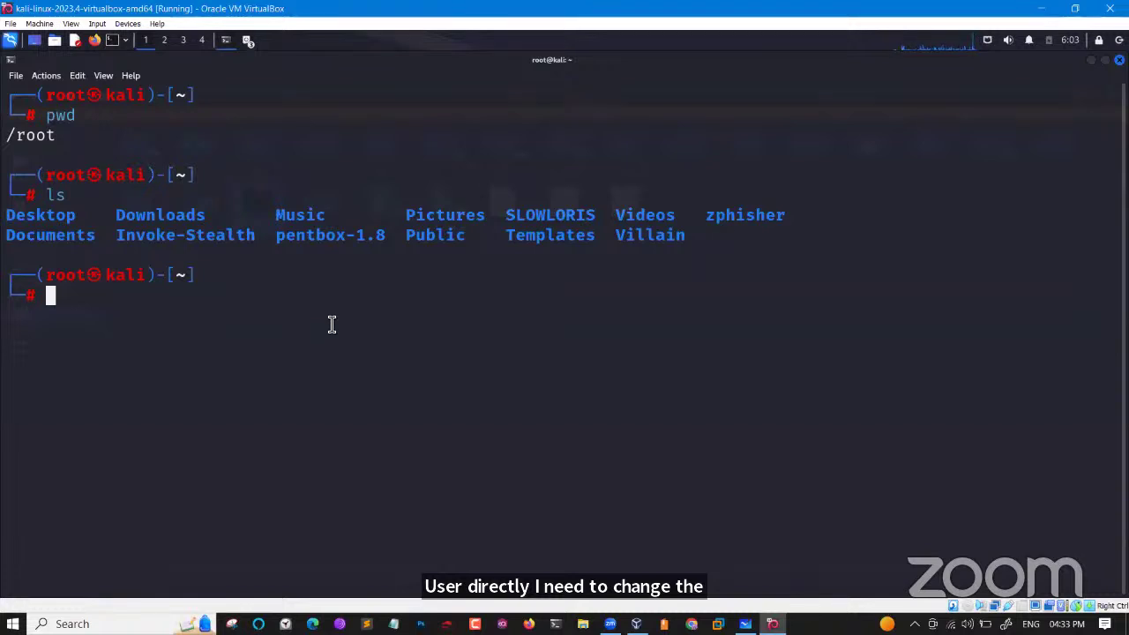
Move up from /root to / with cd .. and confirm the location with pwd.
{"action": "type", "text": "cd "}
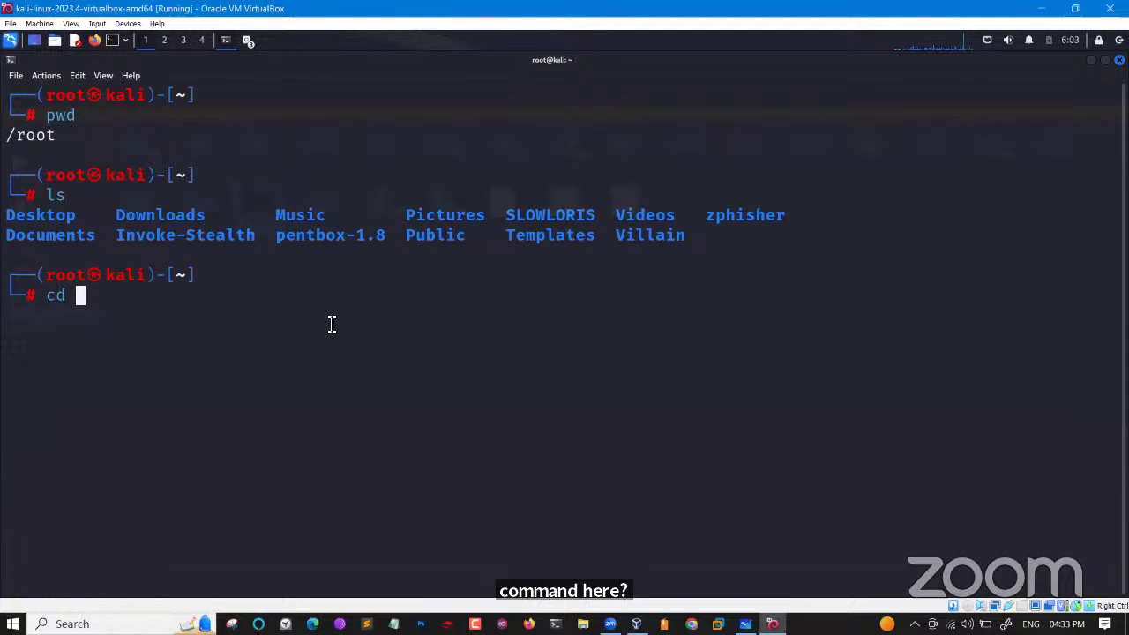
{"action": "type", "text": ".."}
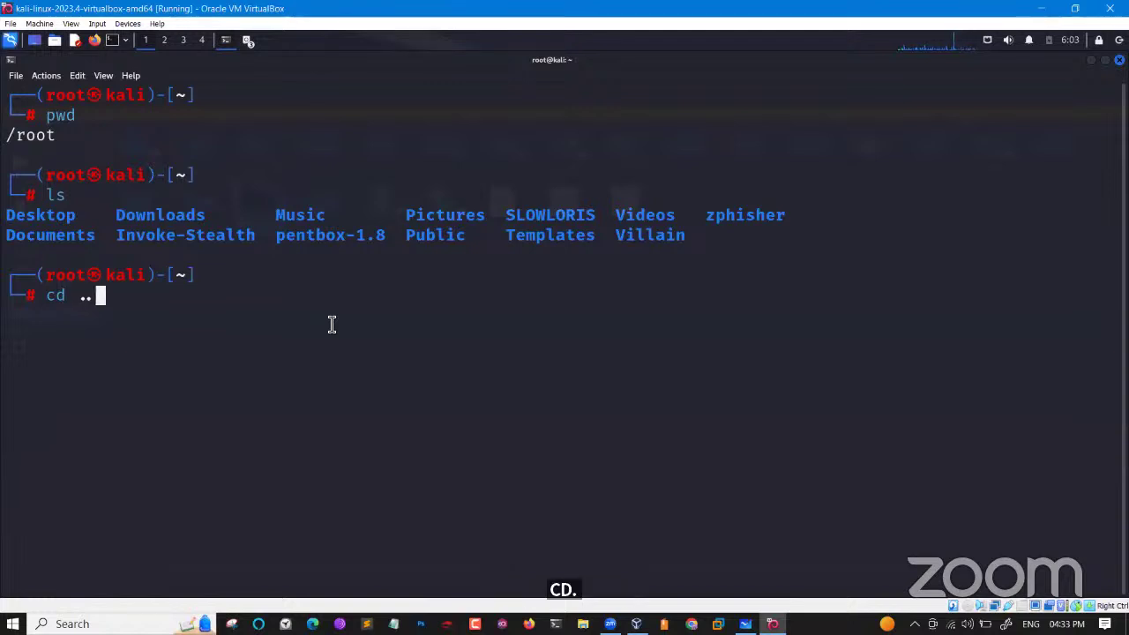
{"action": "key", "text": "Return"}
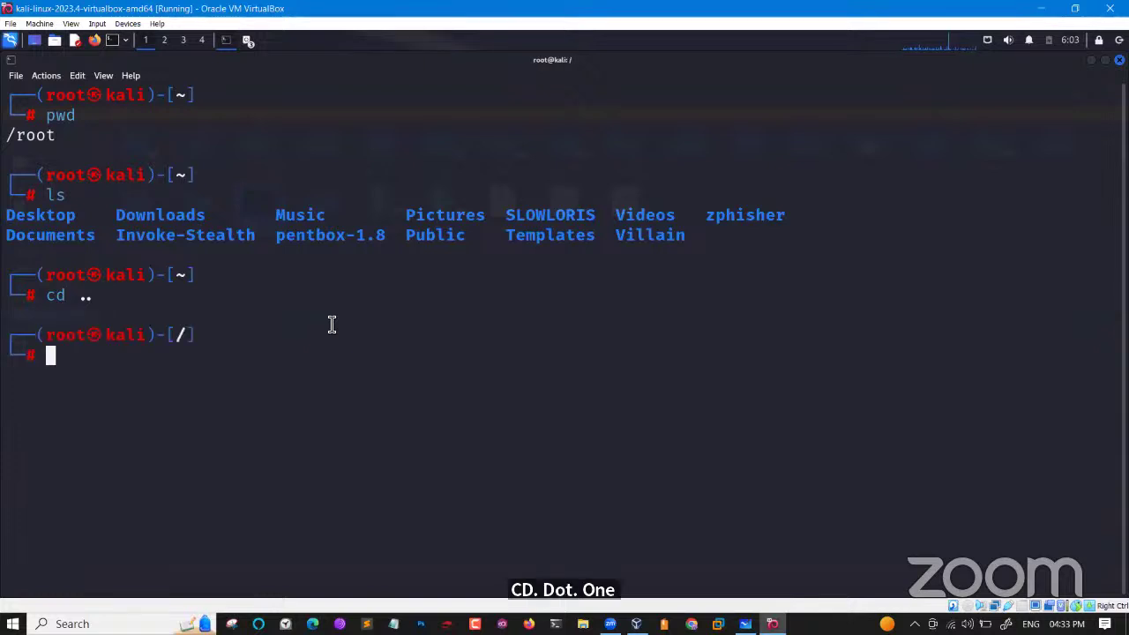
{"action": "type", "text": "pwd"}
{"action": "key", "text": "Return"}
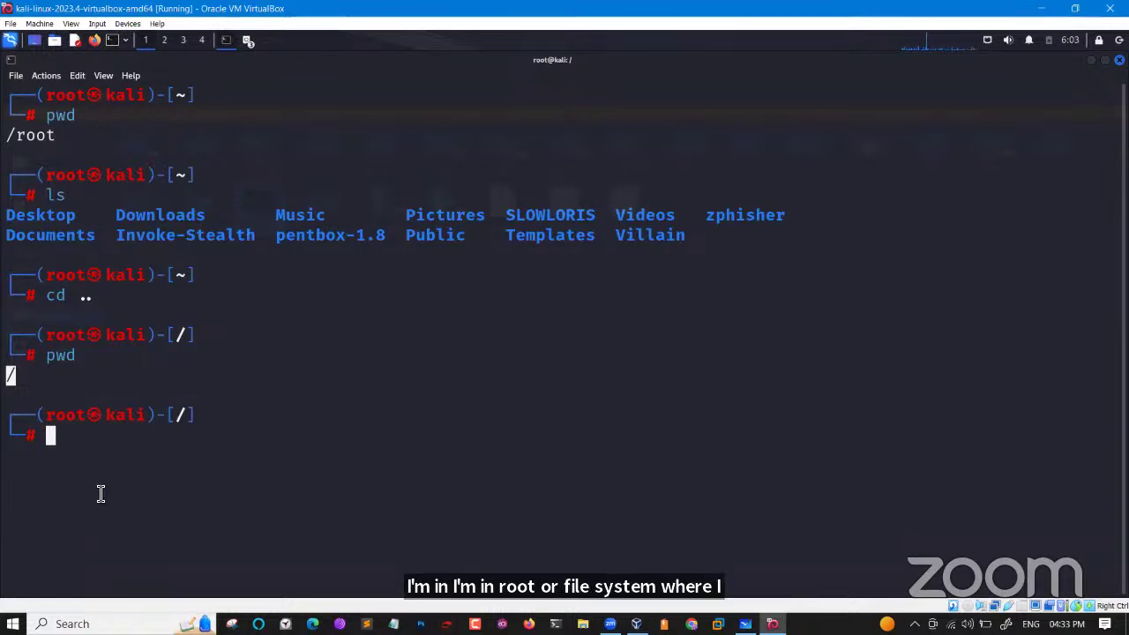
List the contents of / with ls, then return to /root and confirm it with pwd.
{"action": "type", "text": "ls"}
{"action": "key", "text": "Return"}
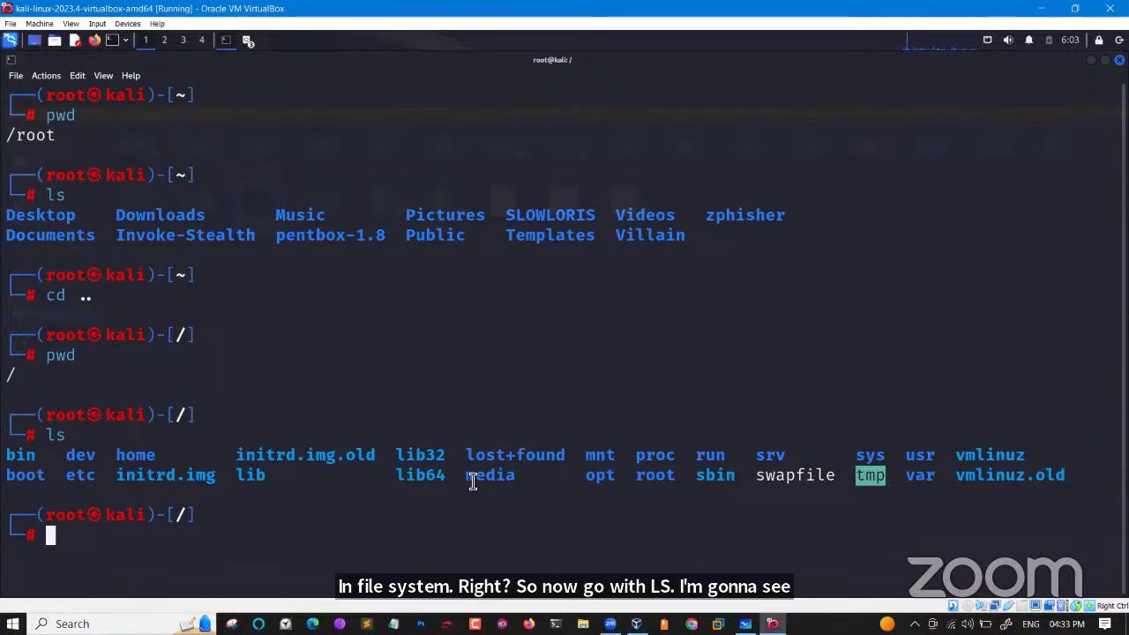
{"action": "type", "text": "c"}
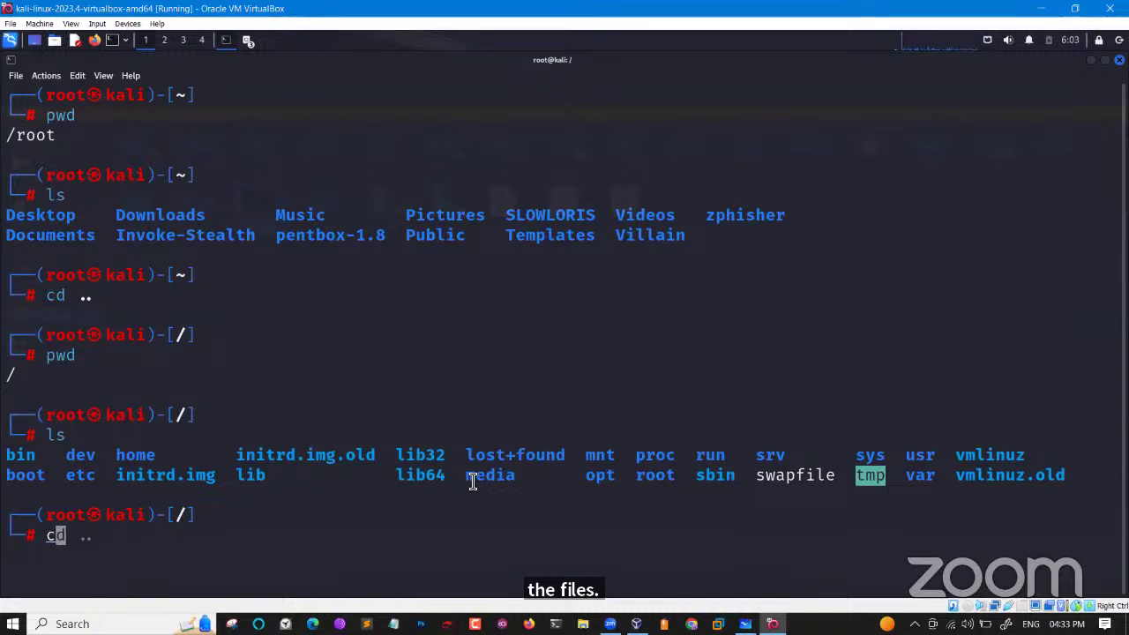
{"action": "type", "text": "d root"}
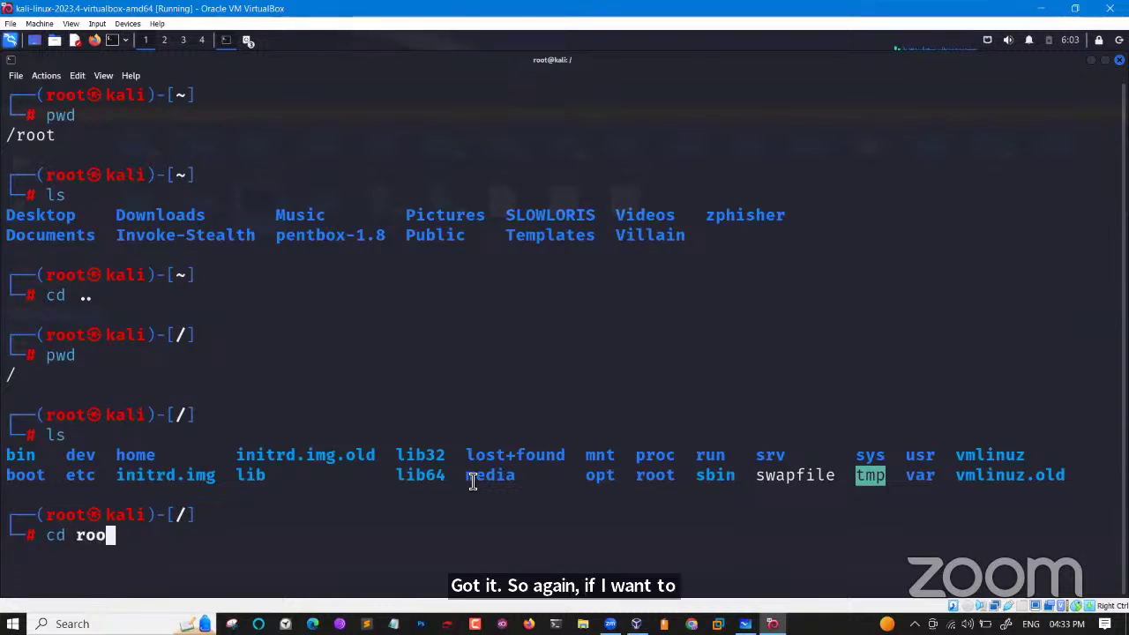
{"action": "key", "text": "Return"}
{"action": "type", "text": "pwd"}
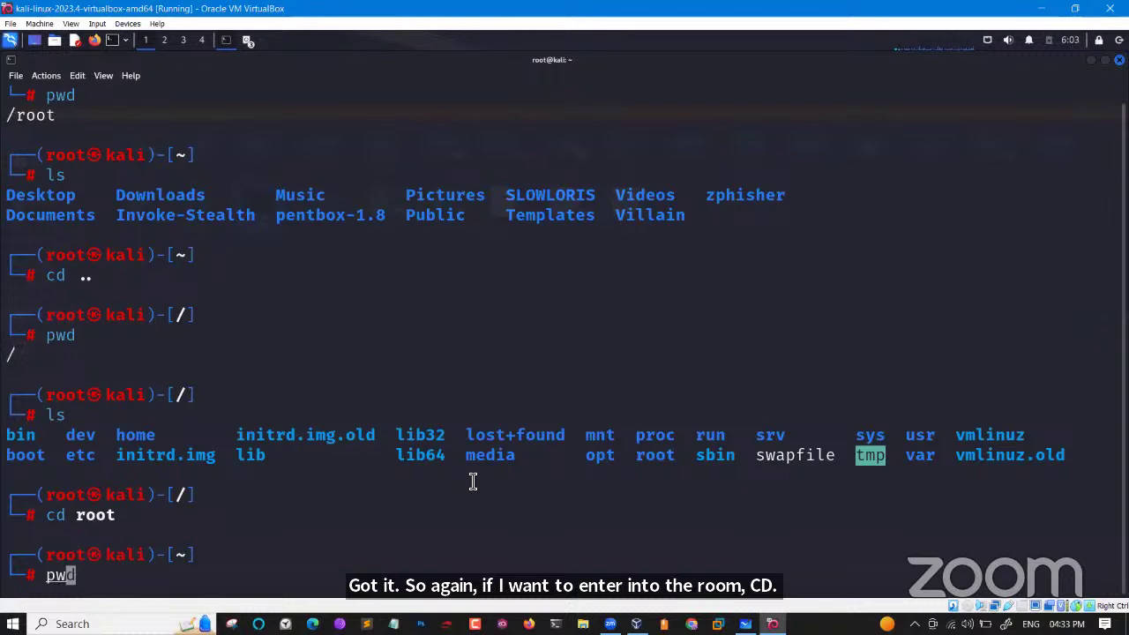
{"action": "key", "text": "Return"}
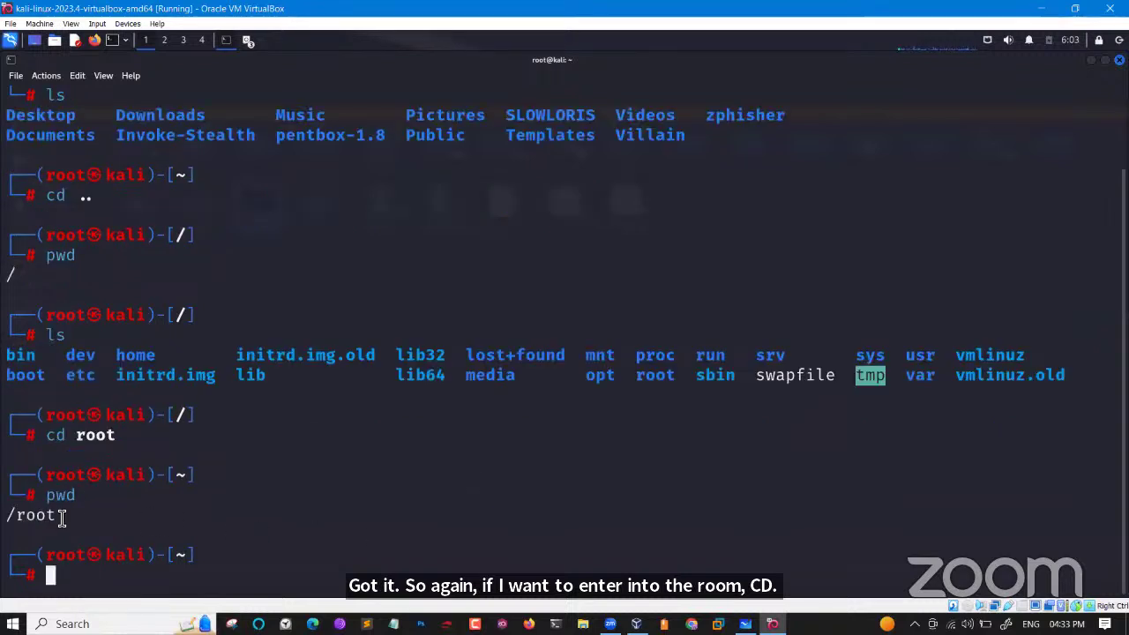
{"action": "left_click_drag", "start_coordinate": [68, 434], "coordinate": [44, 438]}
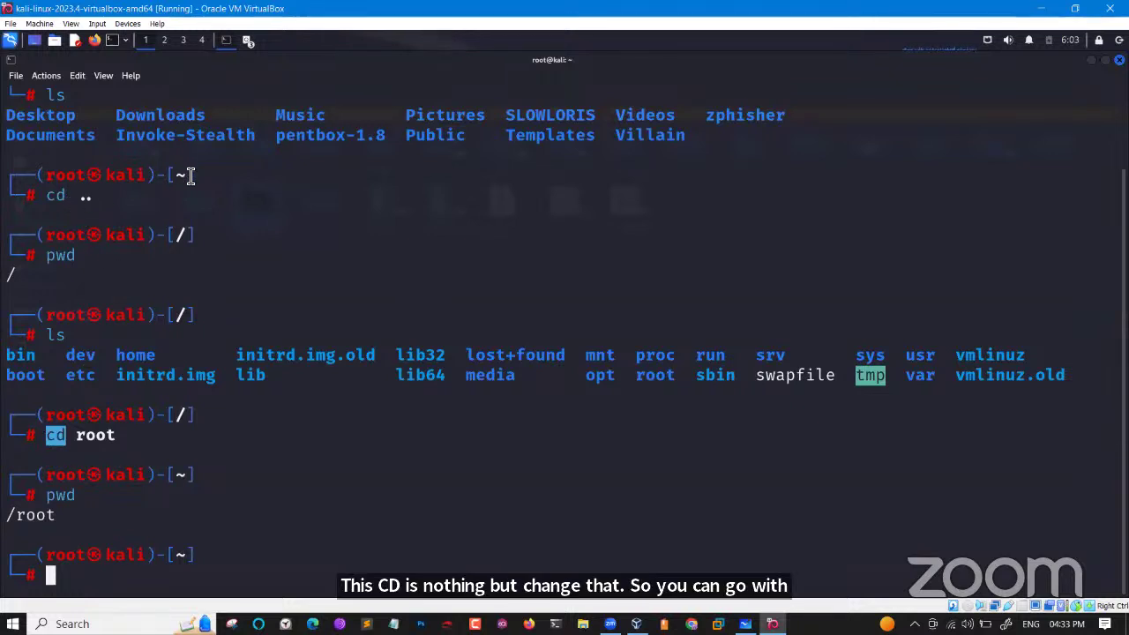
{"action": "scroll", "coordinate": [113, 186], "scroll_direction": "up", "scroll_amount": 2}
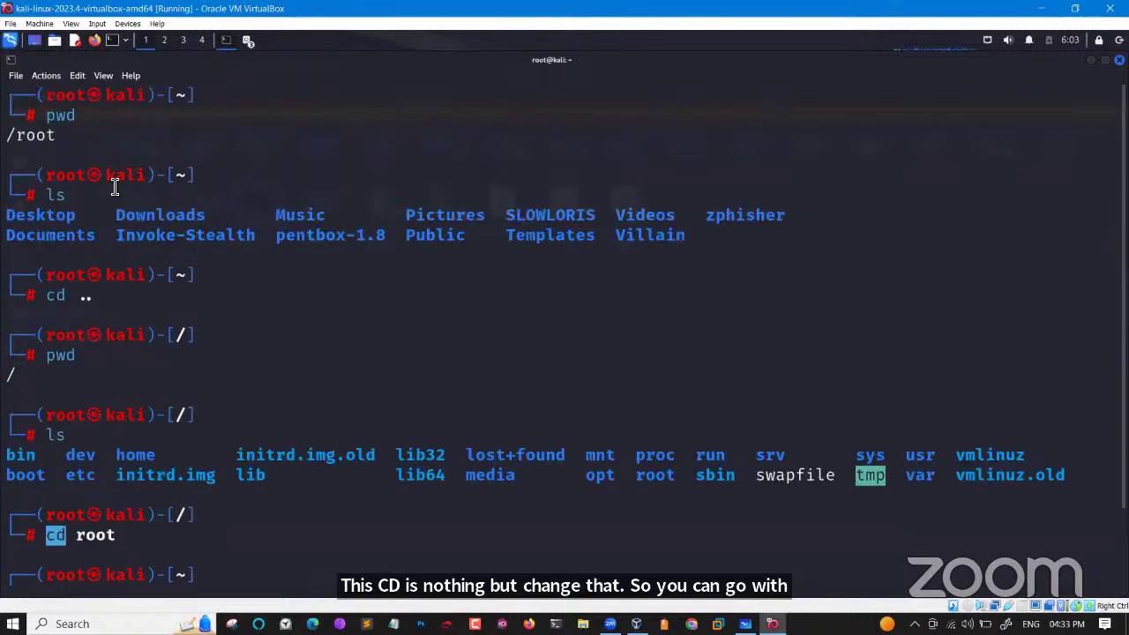
{"action": "left_click", "coordinate": [40, 139]}
{"action": "double_click", "coordinate": [40, 138]}
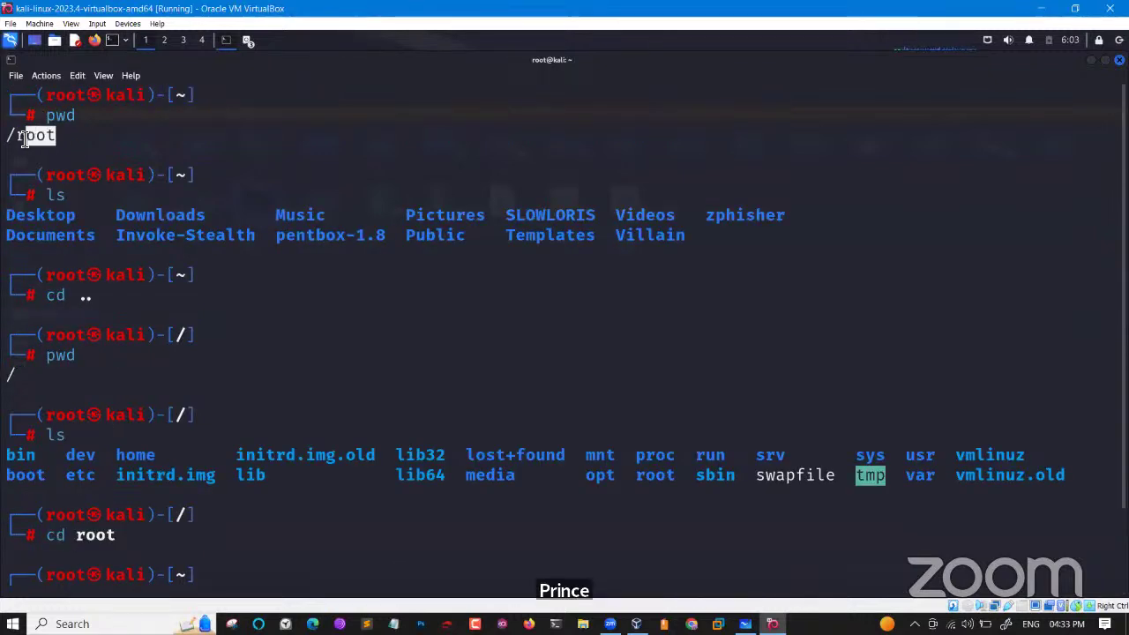
{"action": "left_click_drag", "start_coordinate": [15, 138], "coordinate": [8, 137]}
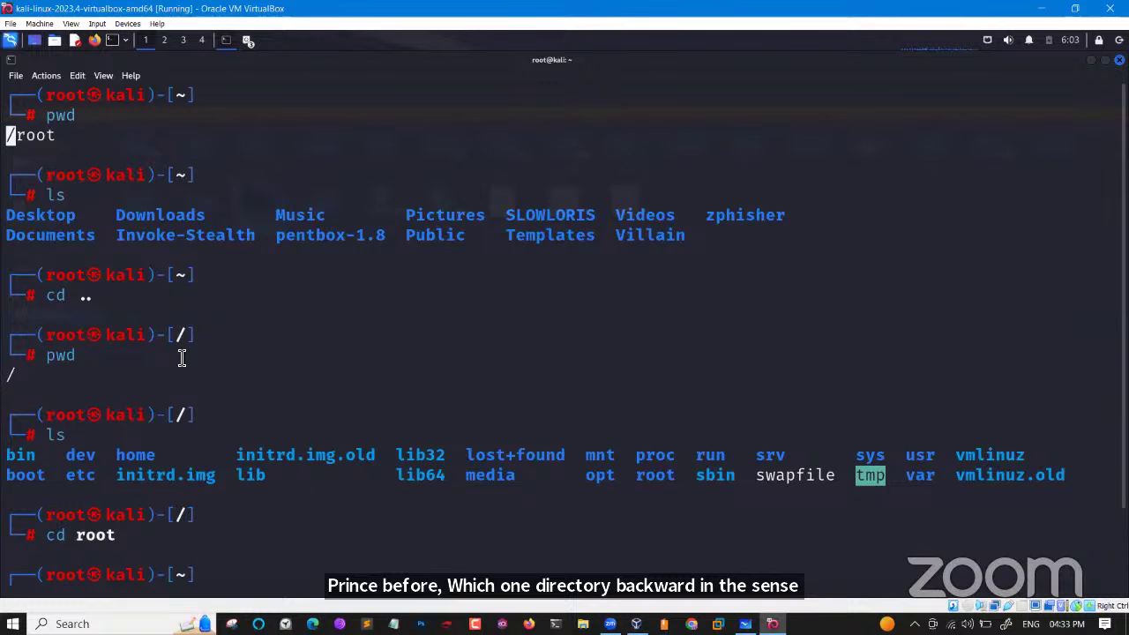
{"action": "type", "text": "pwd"}
{"action": "key", "text": "Return"}
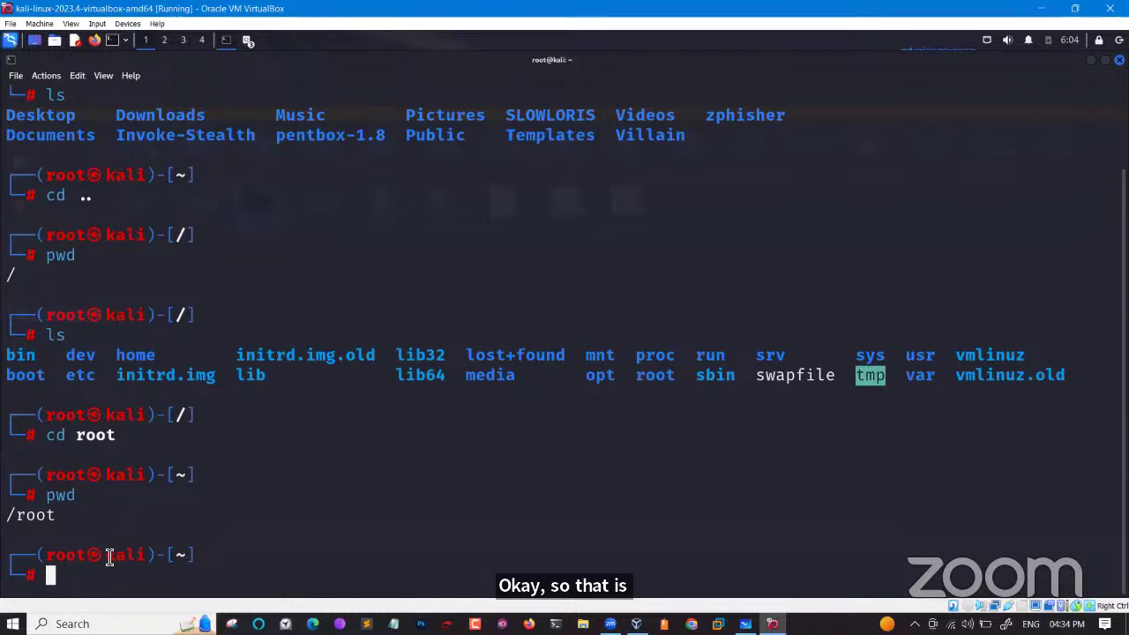
Enter the command cd / at the prompt, leaving it unexecuted.
{"action": "type", "text": "cd"}
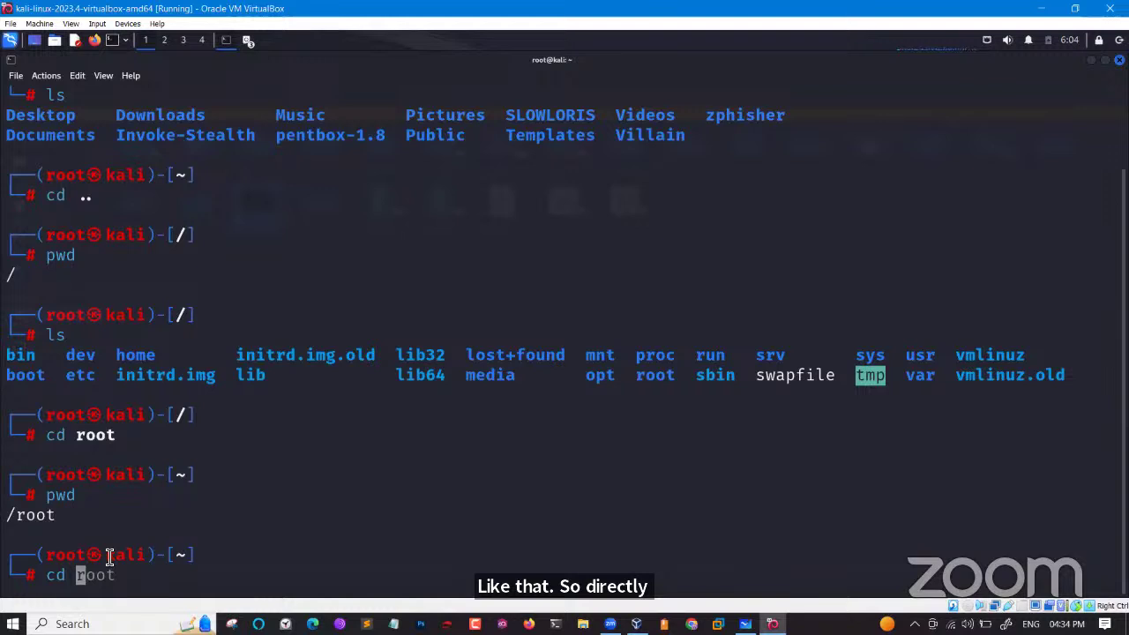
{"action": "type", "text": "/"}
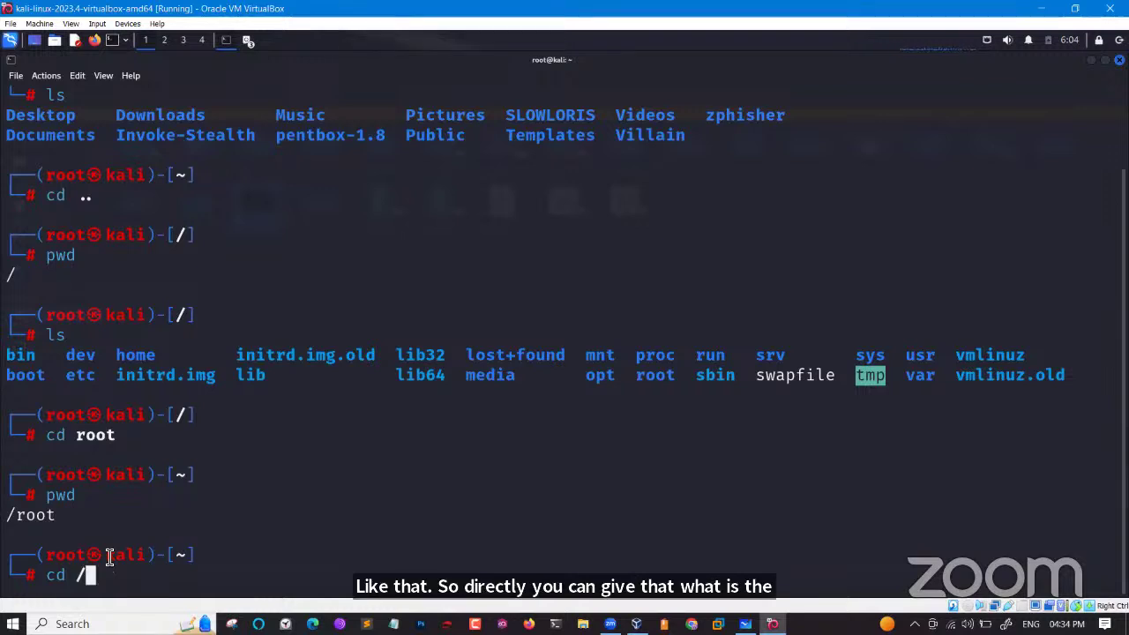